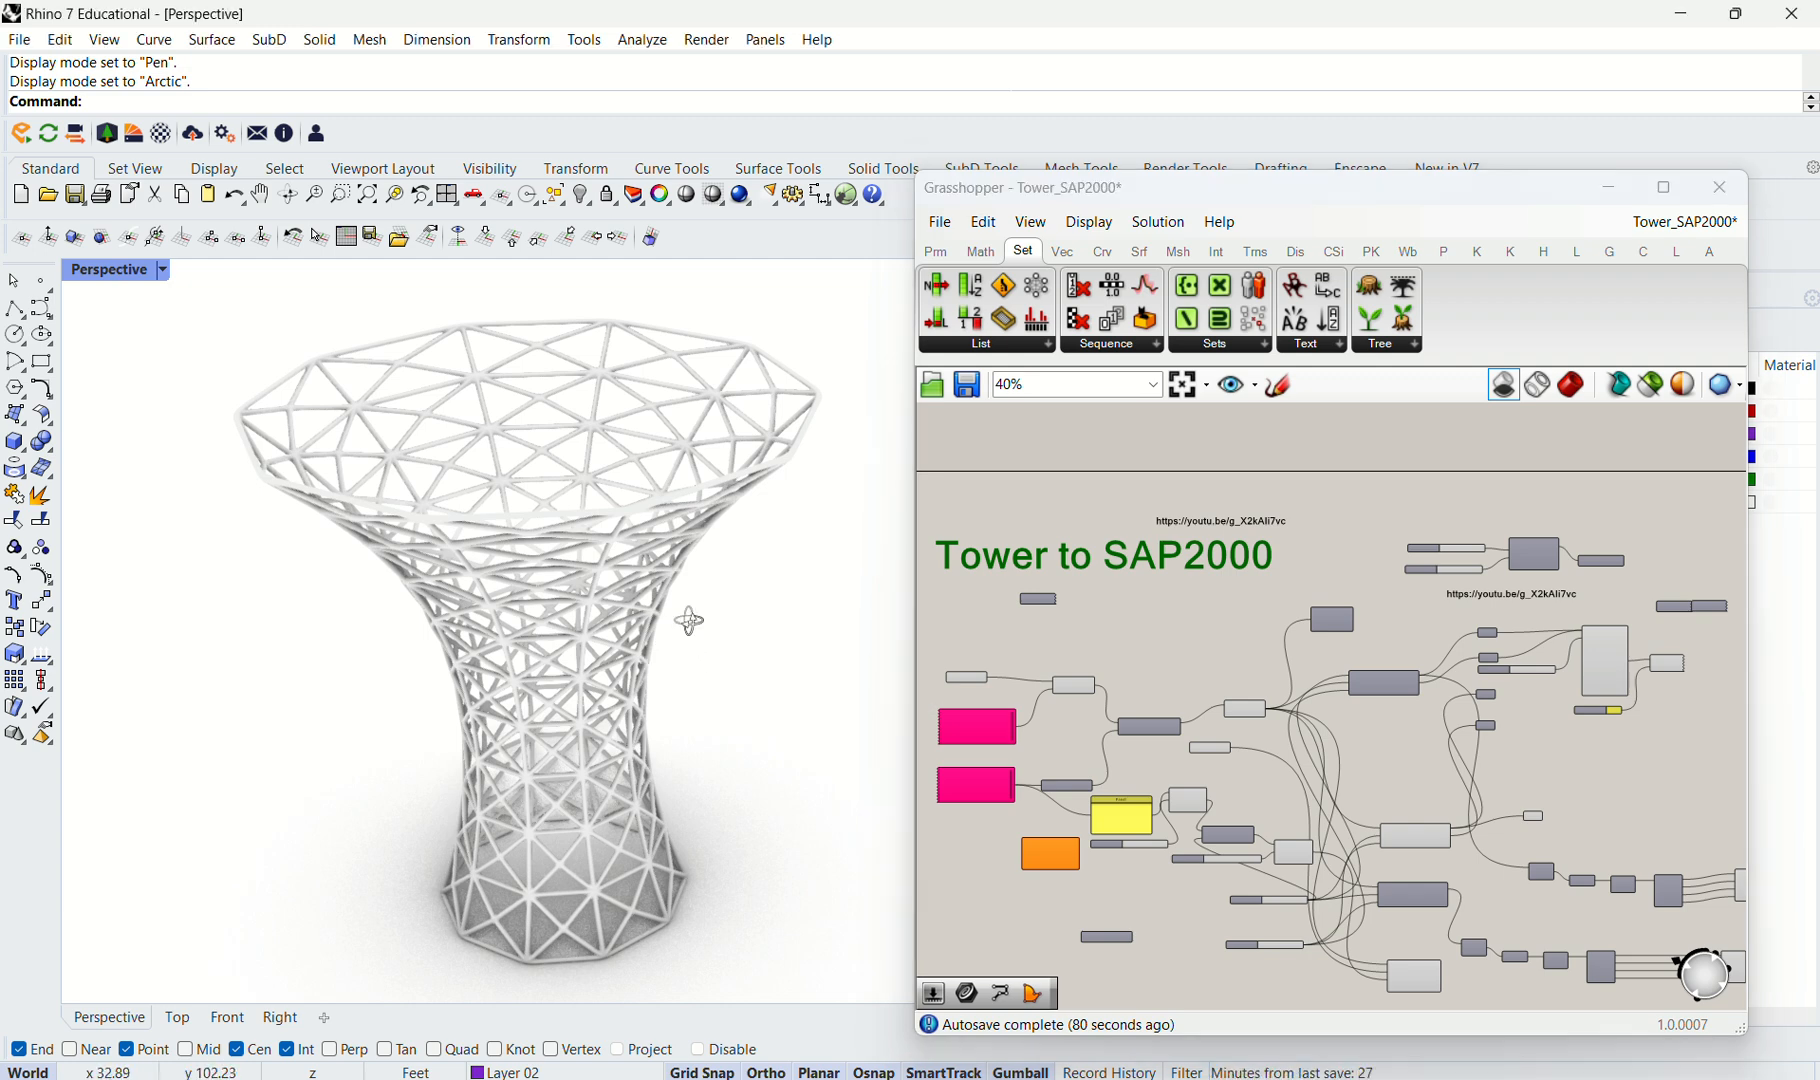
Delete the white lattice tower model from the Rhino Perspective viewport.
mouse_move(689, 621)
right_mouse_down()
mouse_move(686, 583)
mouse_move(735, 621)
mouse_move(720, 659)
mouse_move(613, 602)
mouse_move(616, 570)
mouse_move(635, 592)
mouse_move(687, 587)
right_mouse_up()
scroll(682, 582, "down", 2)
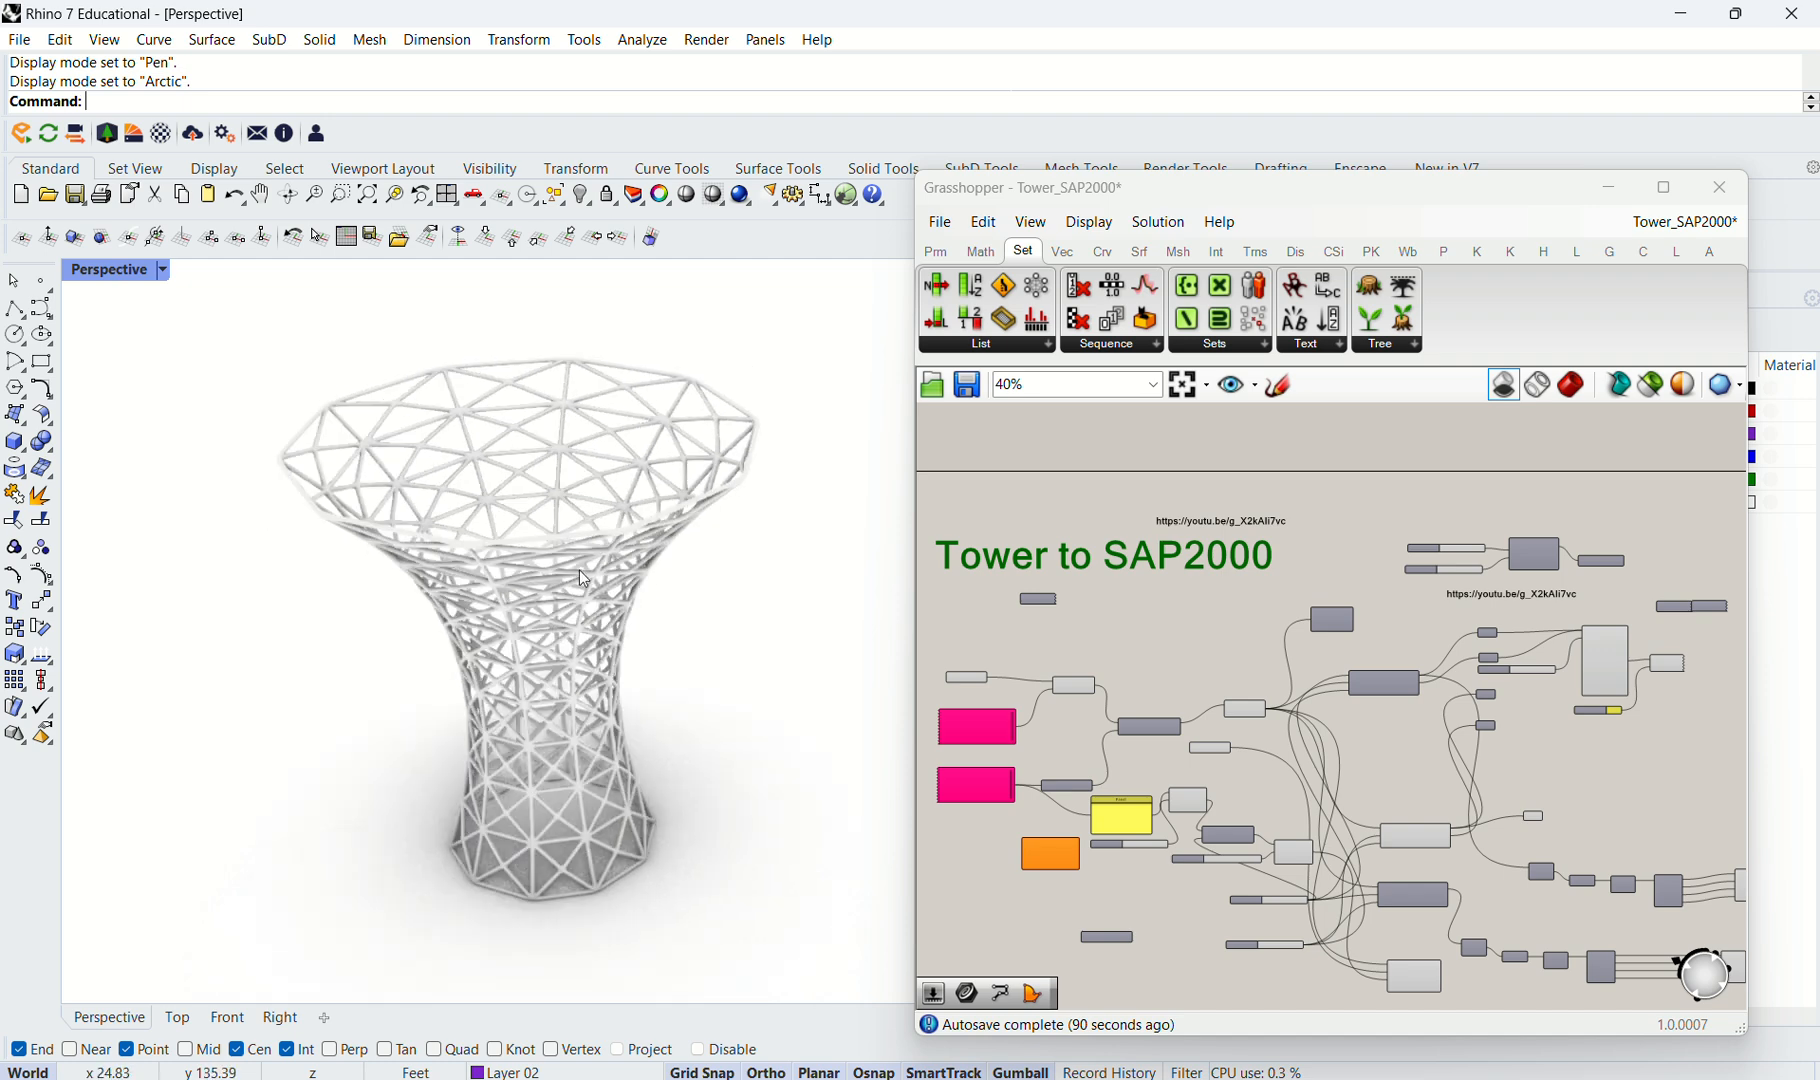
scroll(521, 560, "up", 2)
scroll(470, 573, "down", 2)
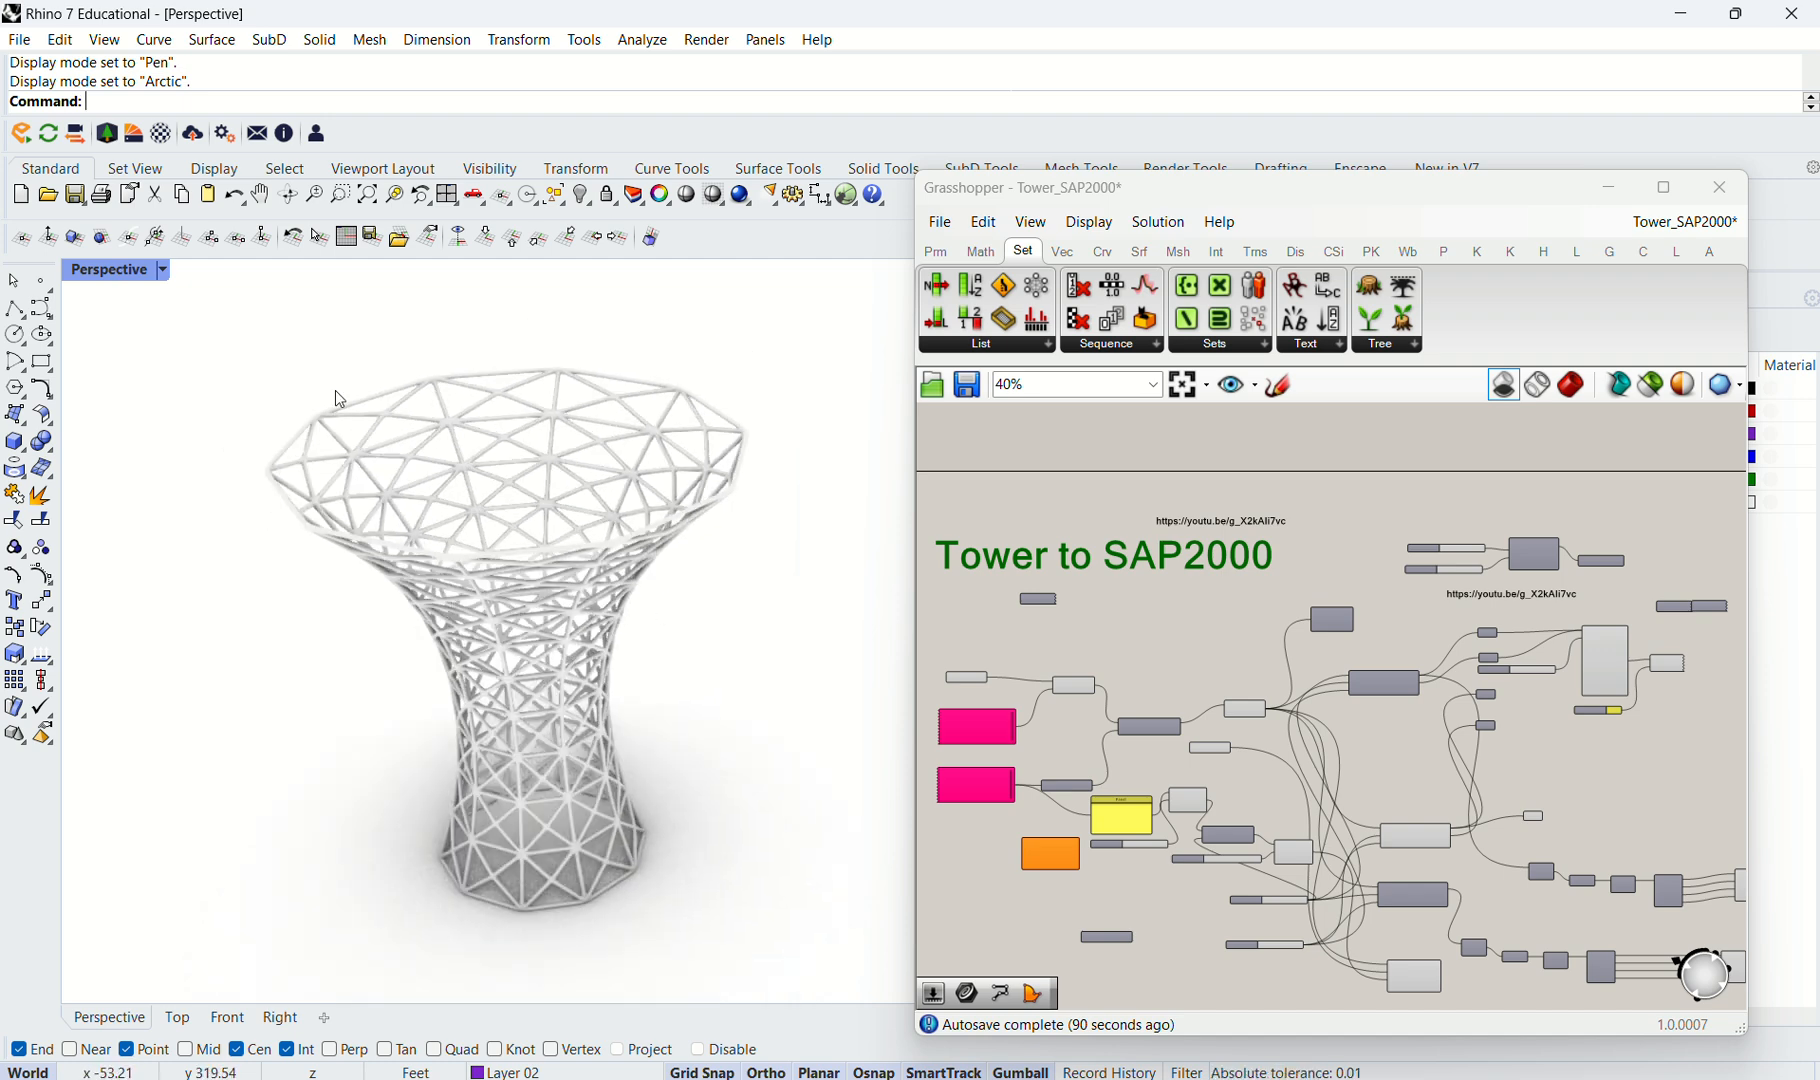
left_click_drag(232, 315, 848, 941)
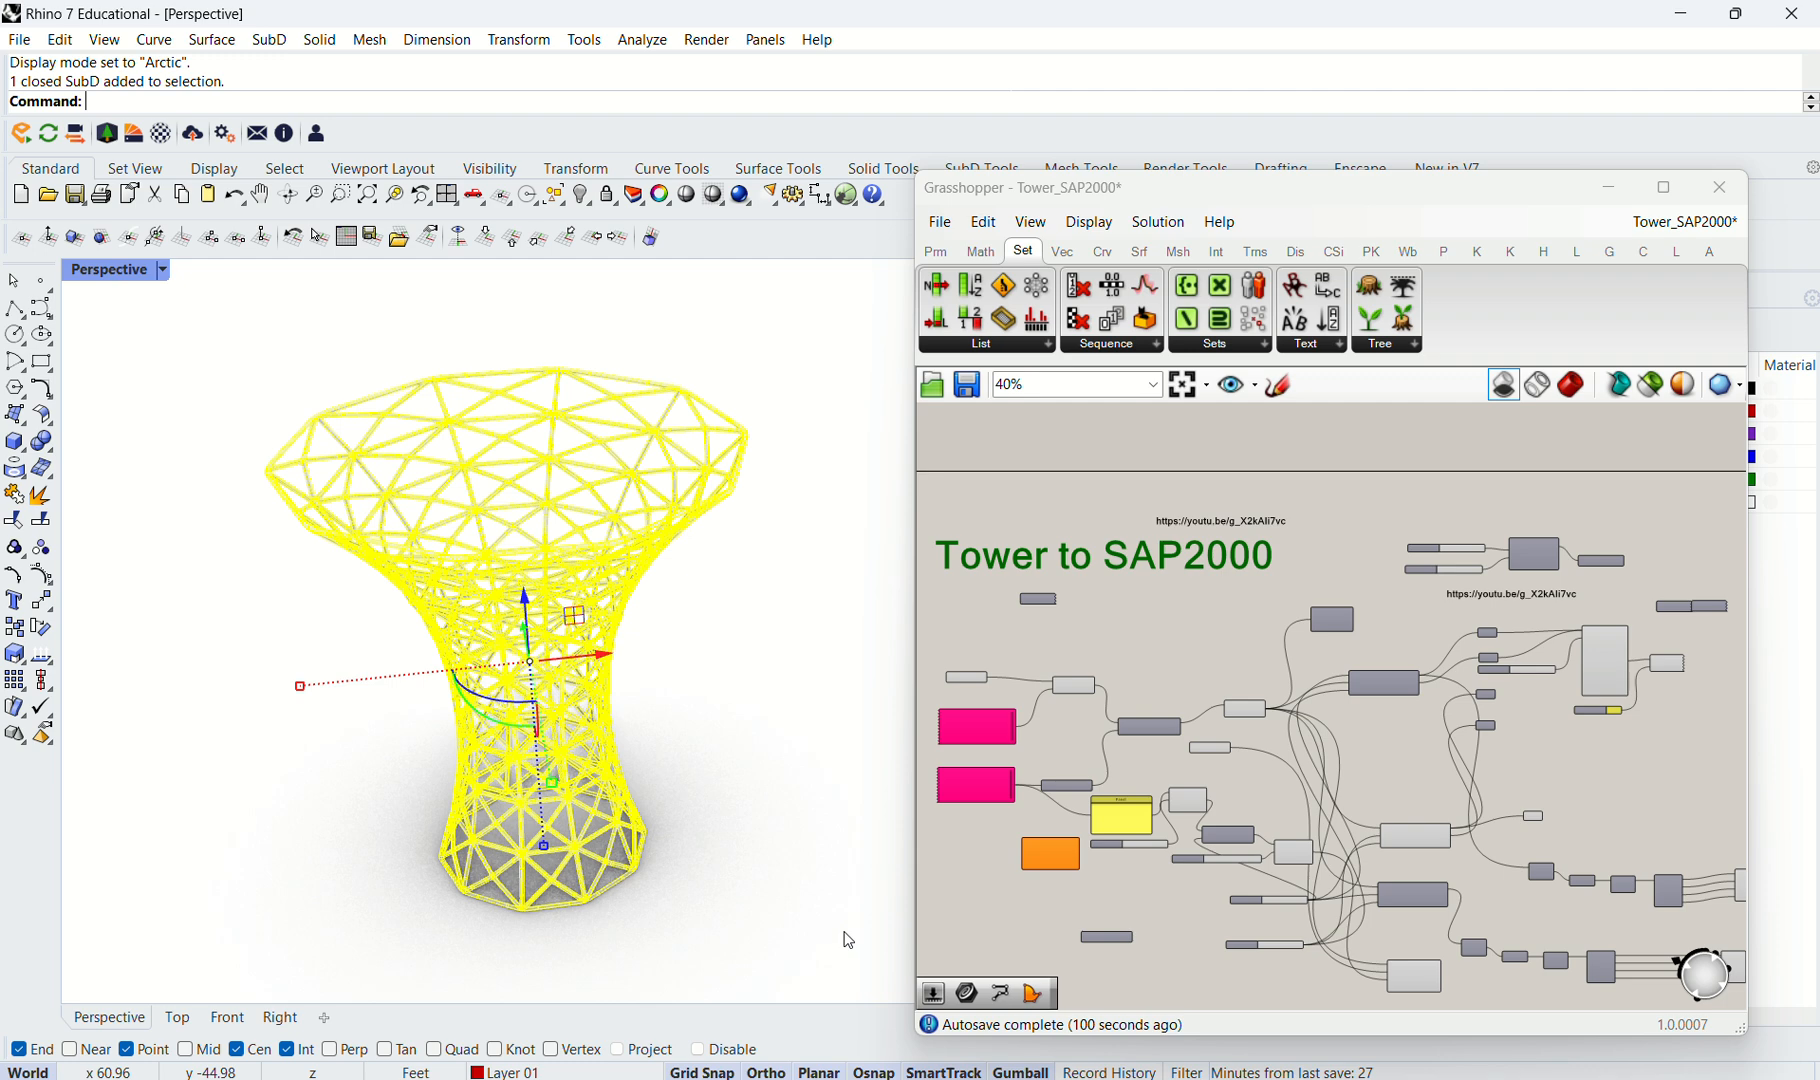
key("Delete")
Set the Perspective viewport to the Shaded display mode and turn on Grasshopper's shaded geometry preview.
left_click(163, 271)
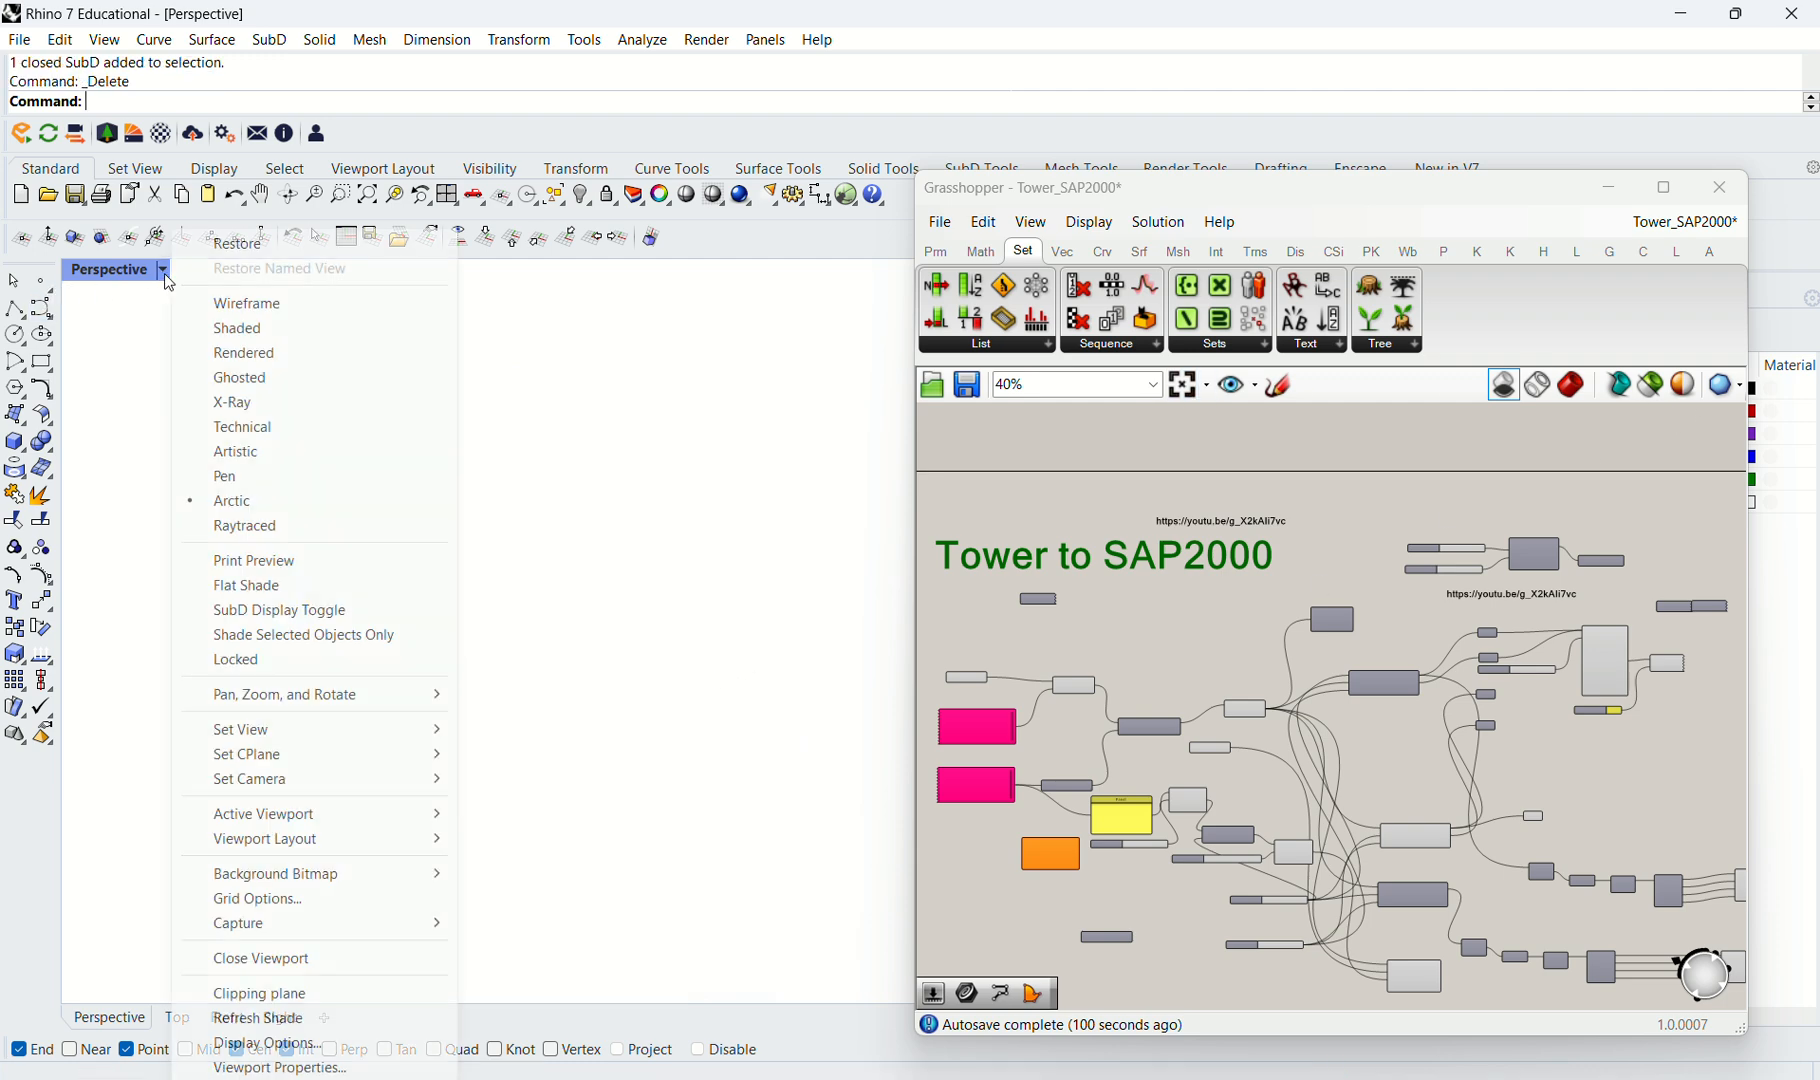
left_click(225, 328)
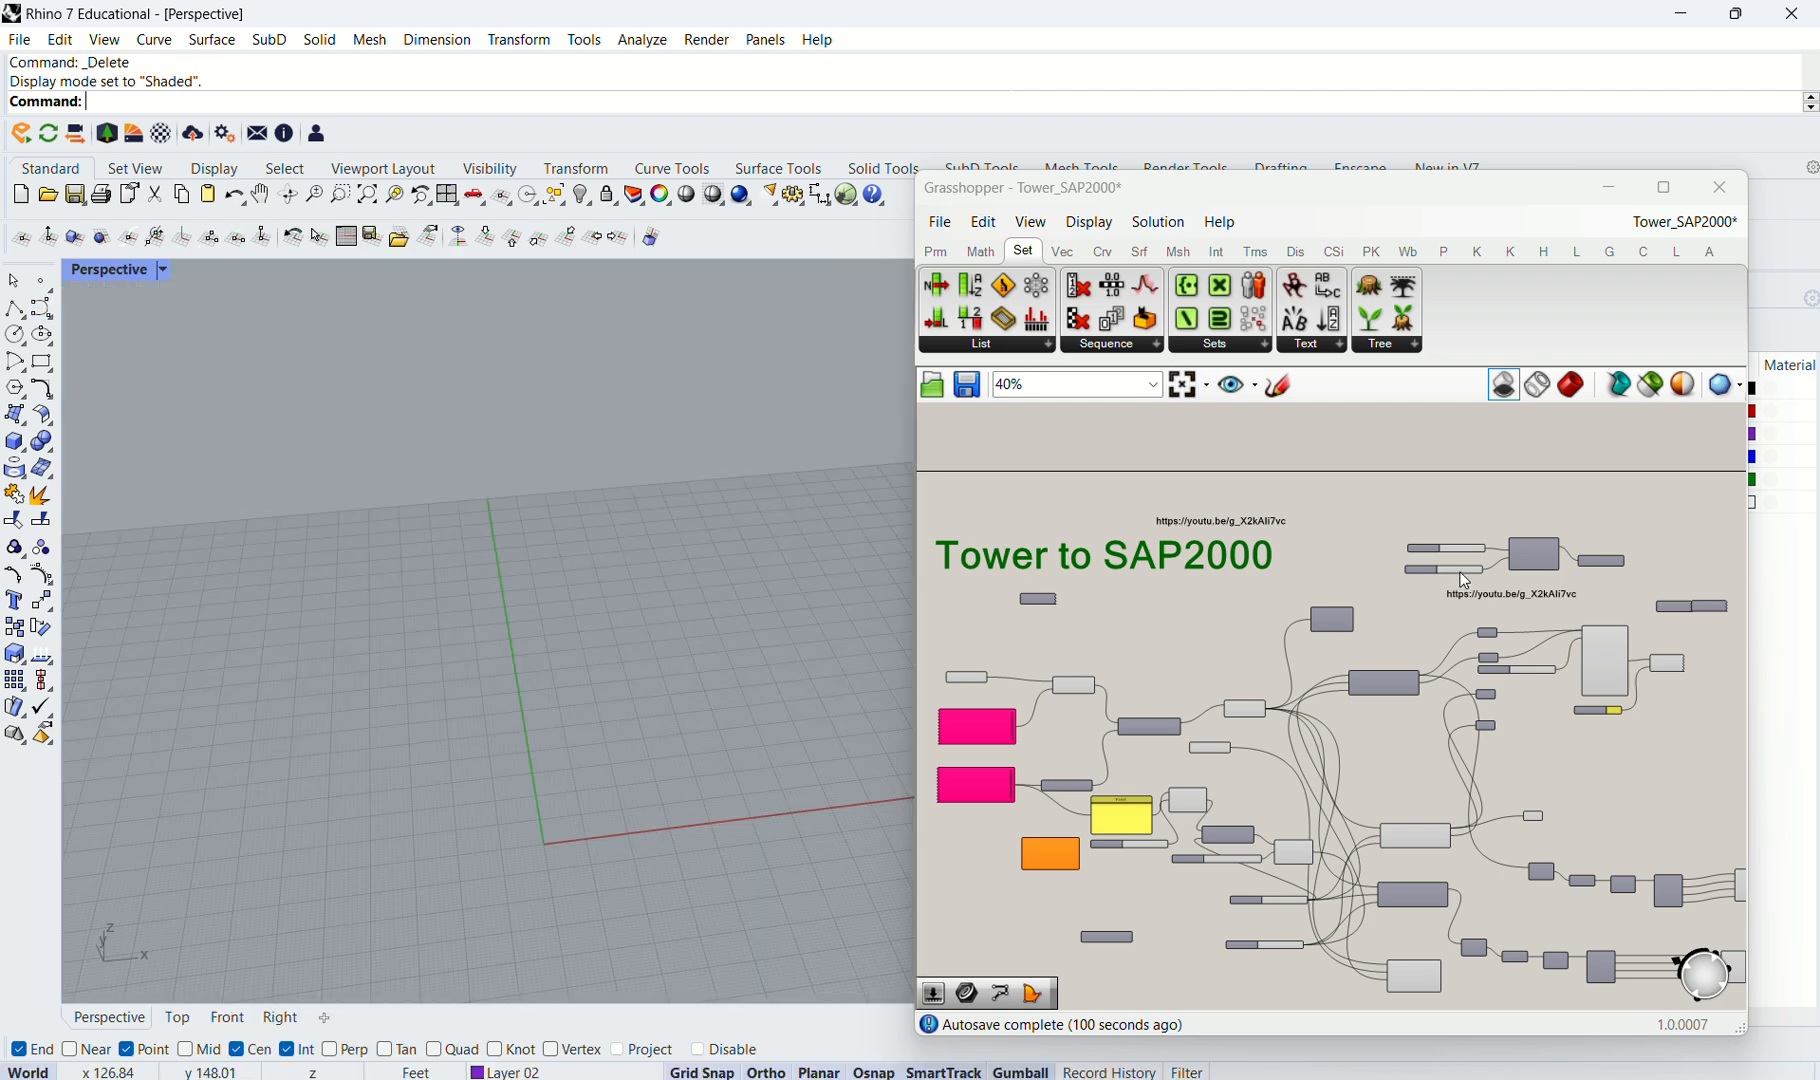
left_click(1566, 386)
scroll(468, 564, "down", 2)
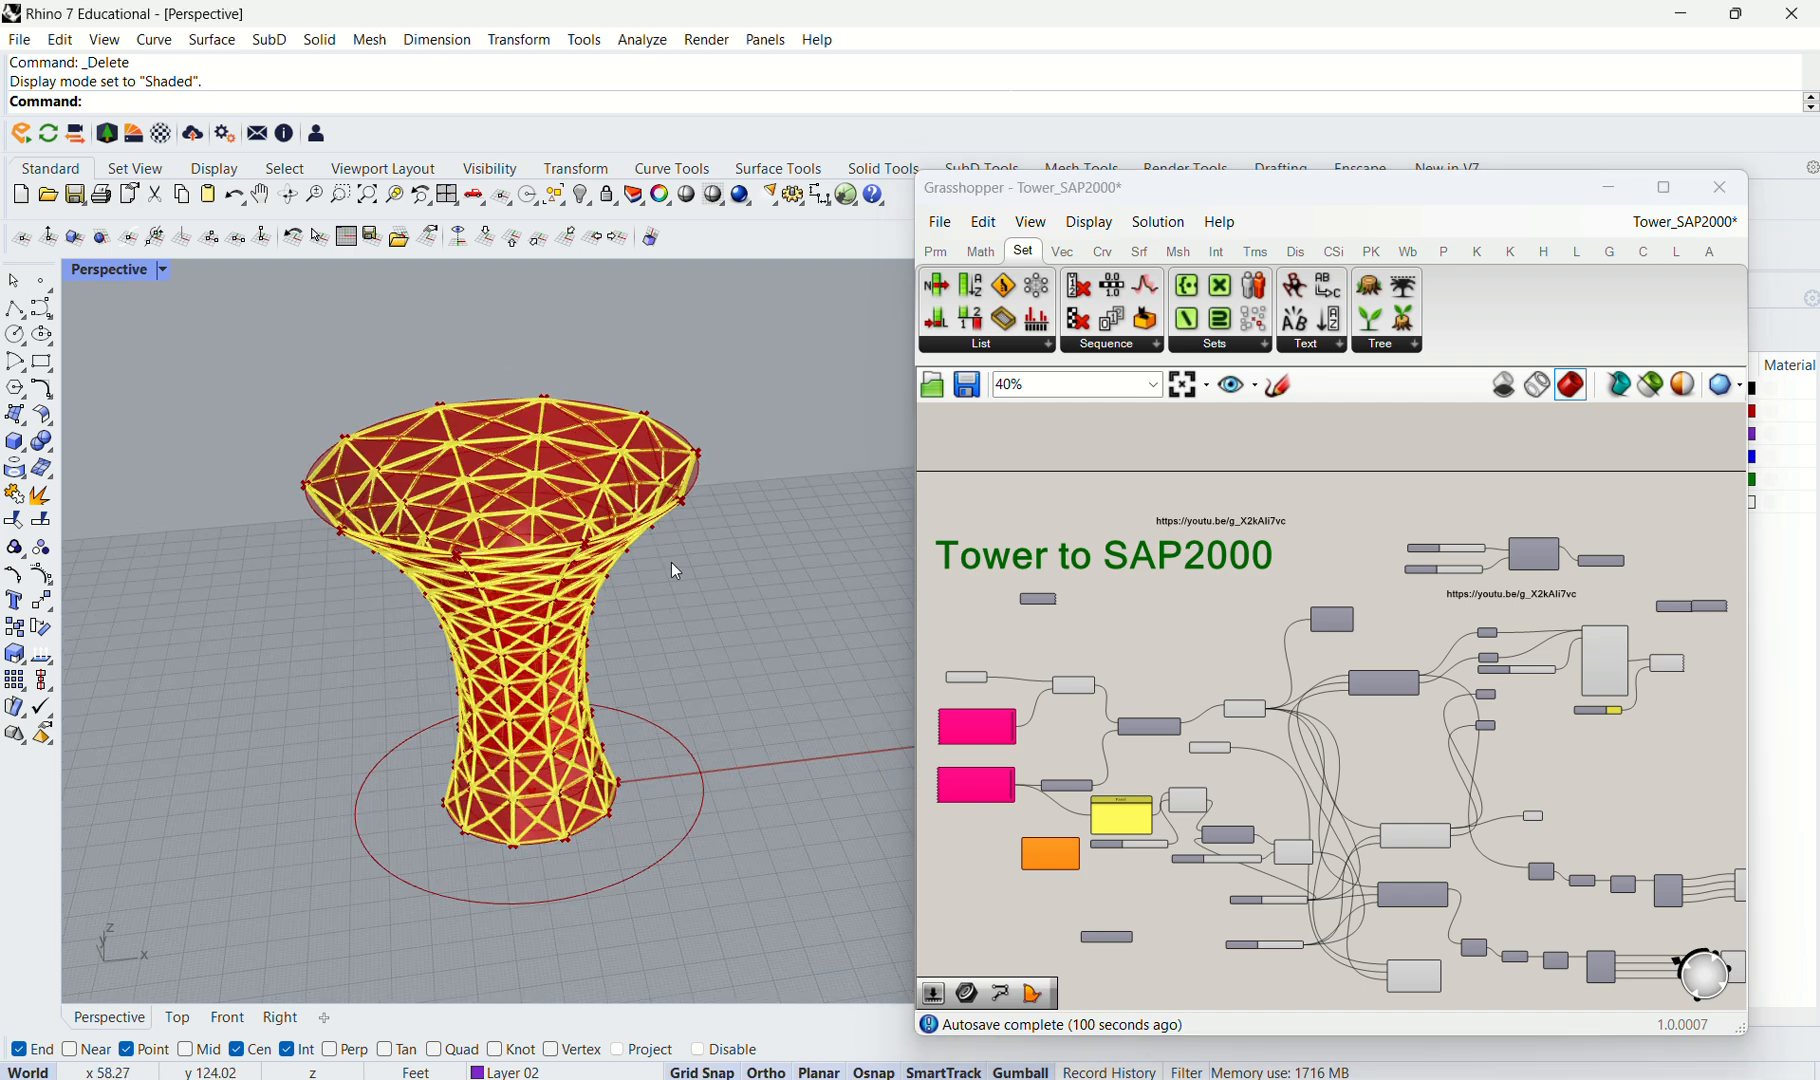
right_click_drag(671, 562, 899, 542)
scroll(1400, 675, "down", 4)
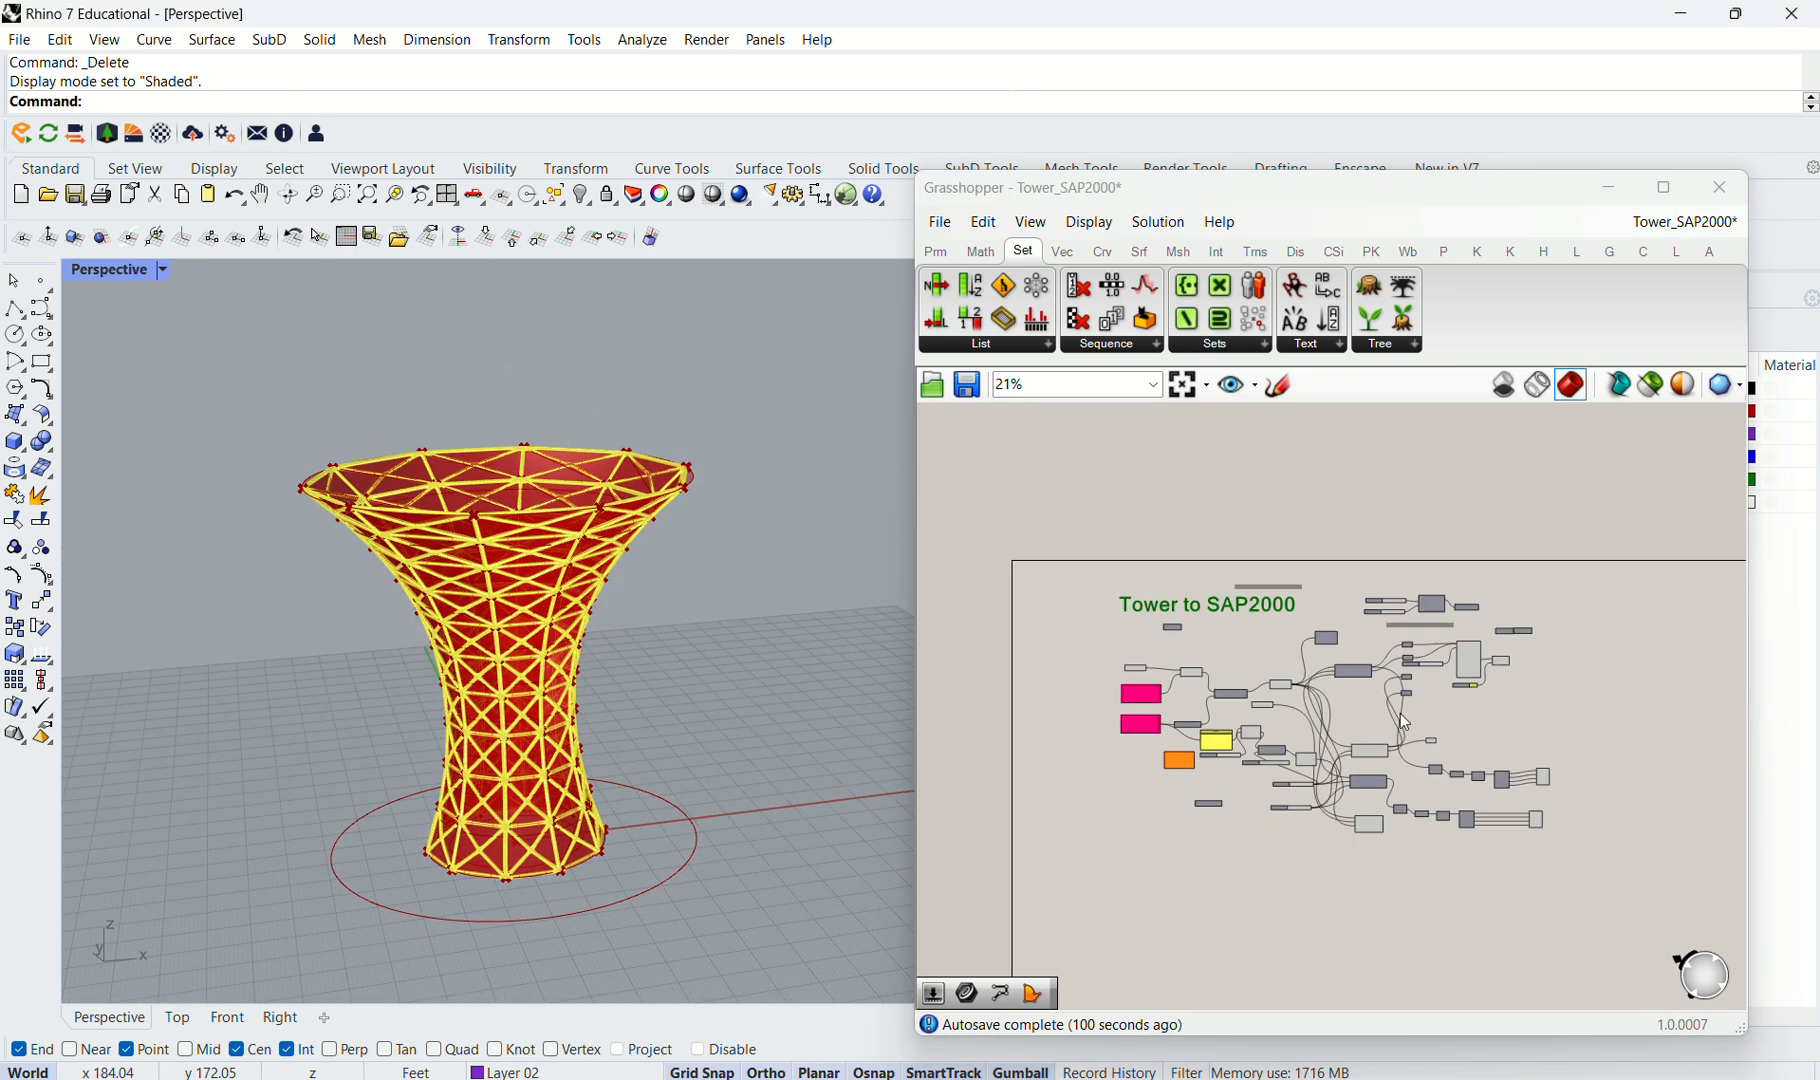
Disable the preview of the component group that generates the yellow pipe structure.
scroll(1560, 712, "up", 3)
scroll(1430, 680, "up", 2)
left_click_drag(1475, 679, 1304, 573)
middle_click(1379, 590)
left_click(1451, 516)
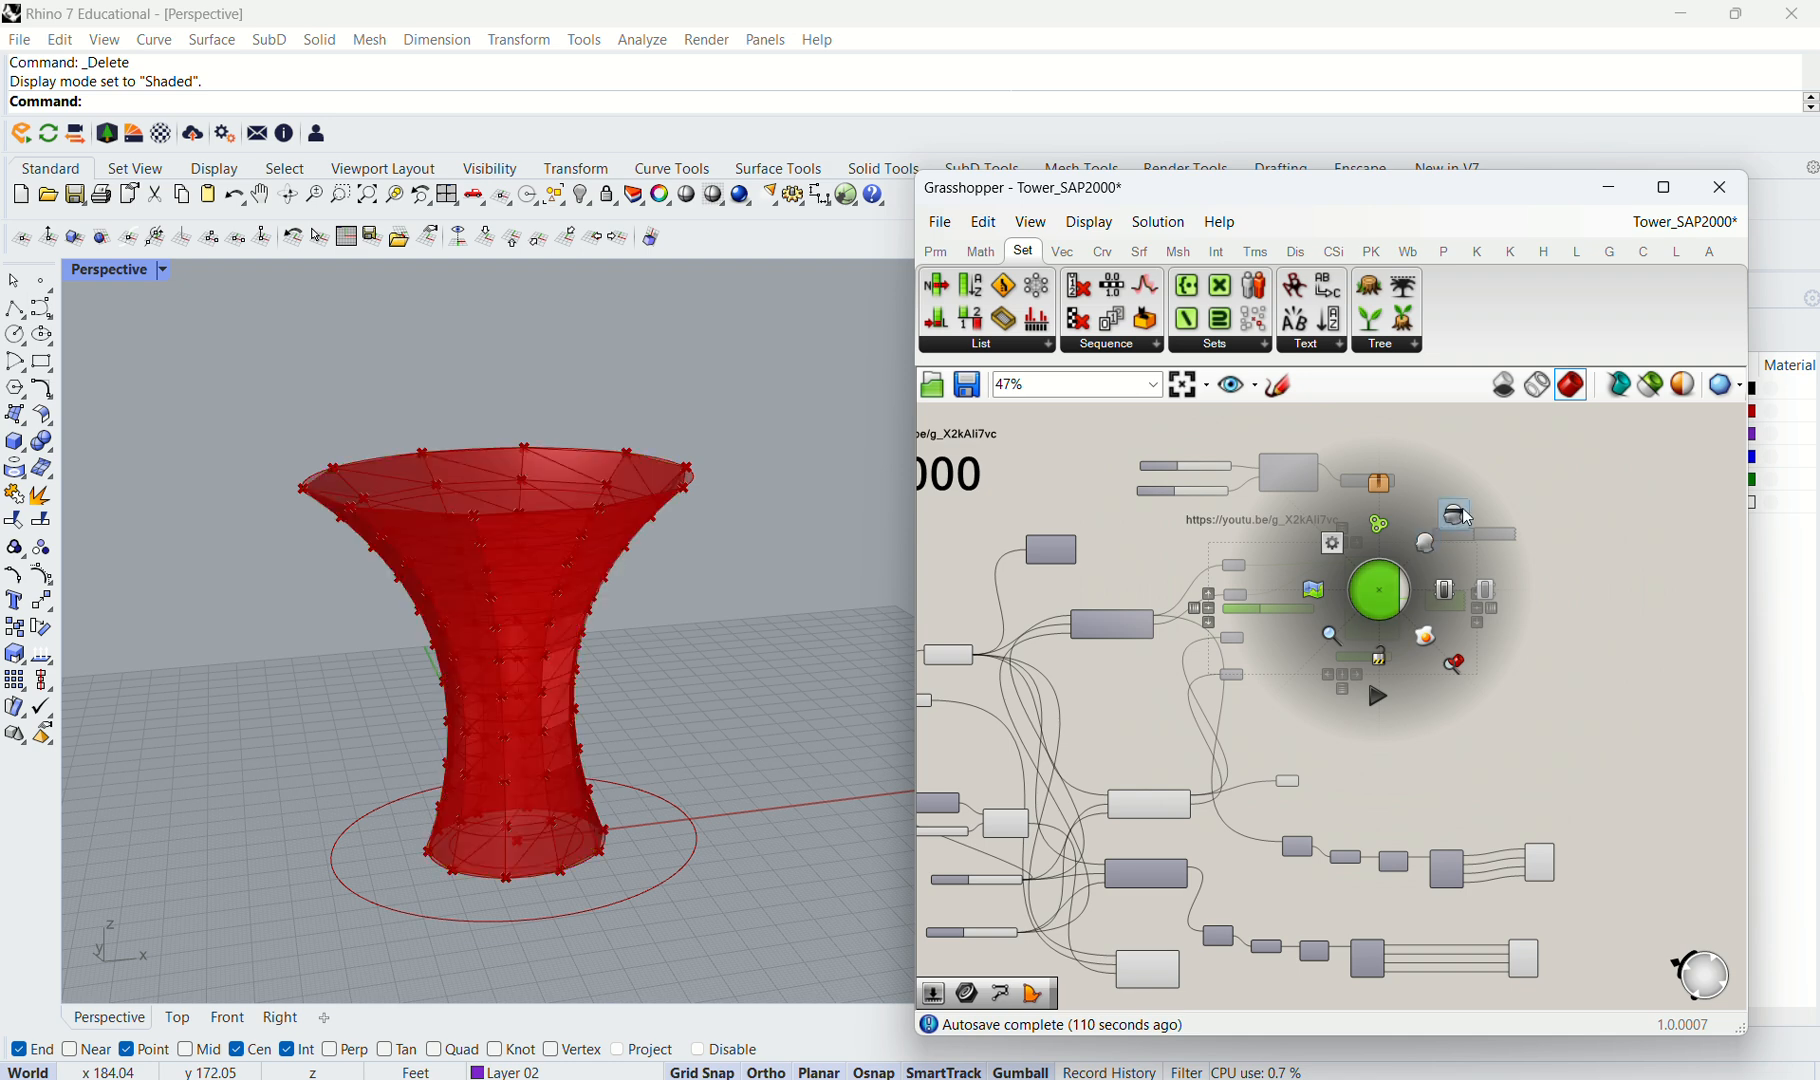
left_click(1474, 655)
Disable the preview of the connected components that generate the tower, leaving only the base circles shown.
scroll(1461, 622, "down", 1)
scroll(1464, 628, "down", 1)
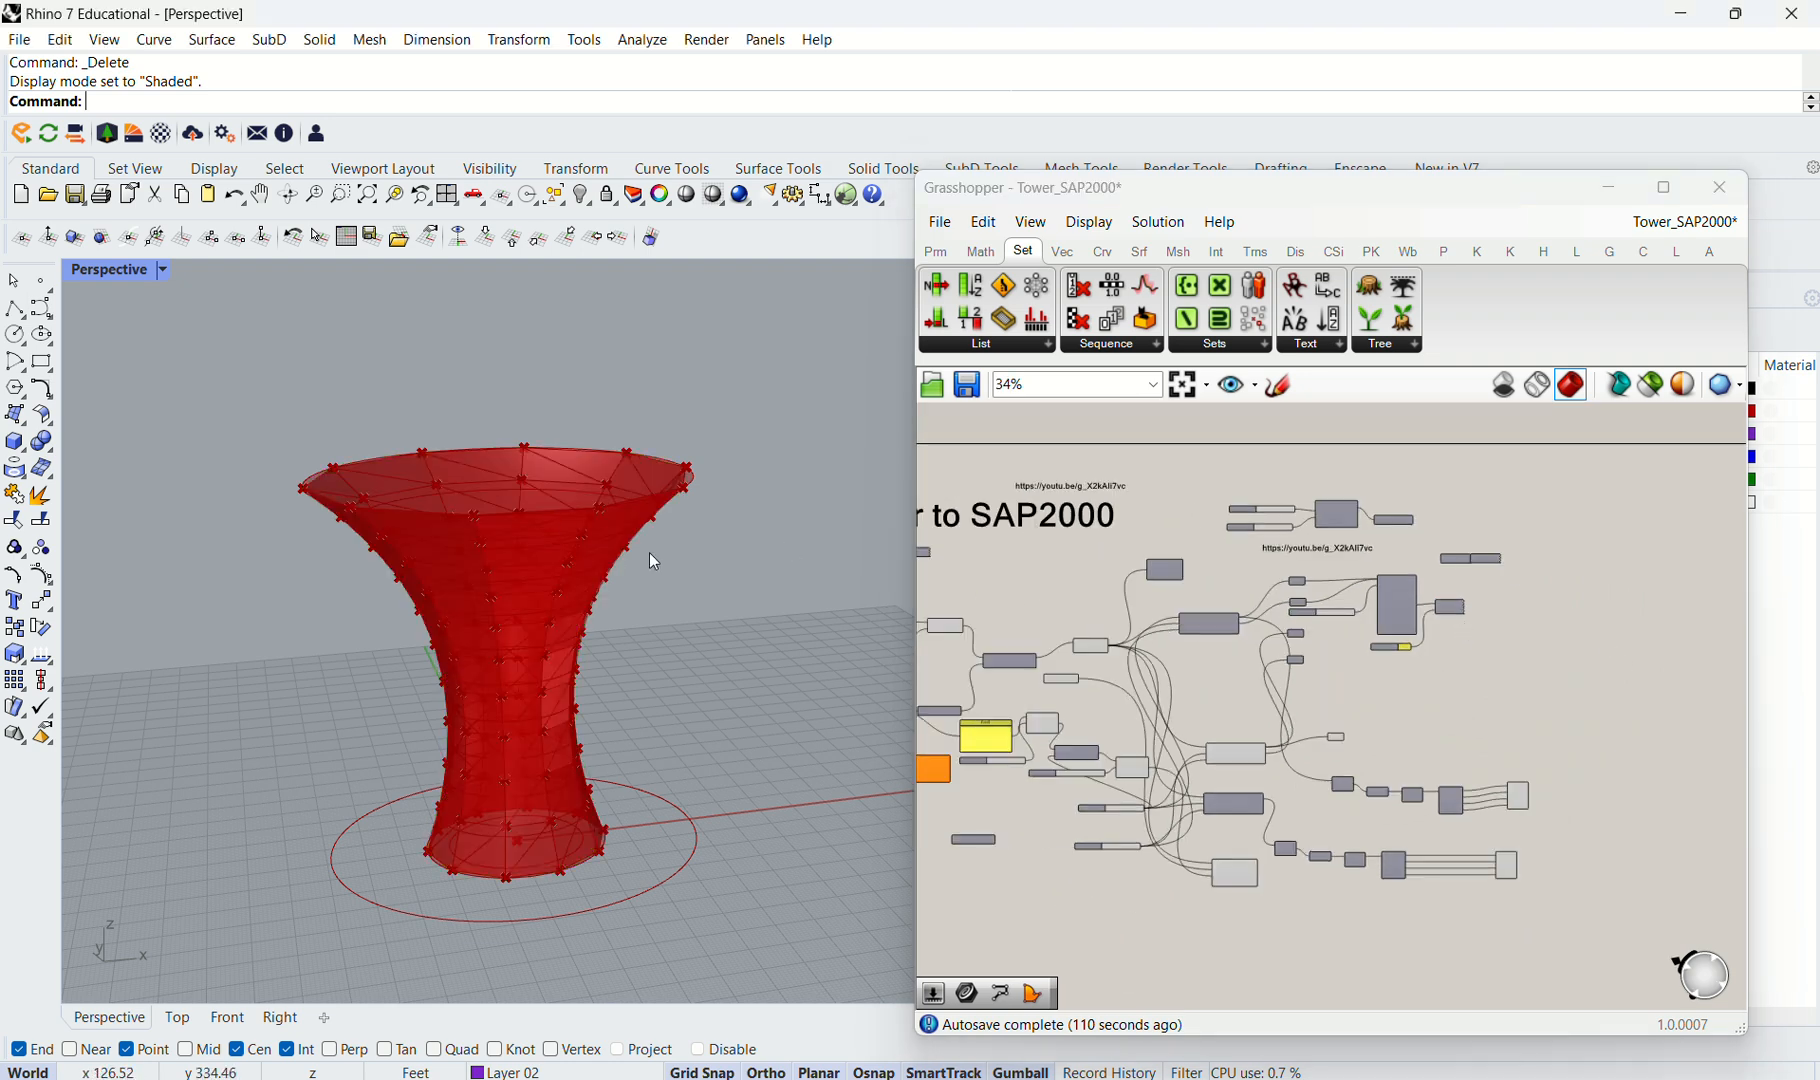
scroll(600, 540, "down", 5)
scroll(556, 530, "up", 5)
scroll(1434, 646, "down", 1)
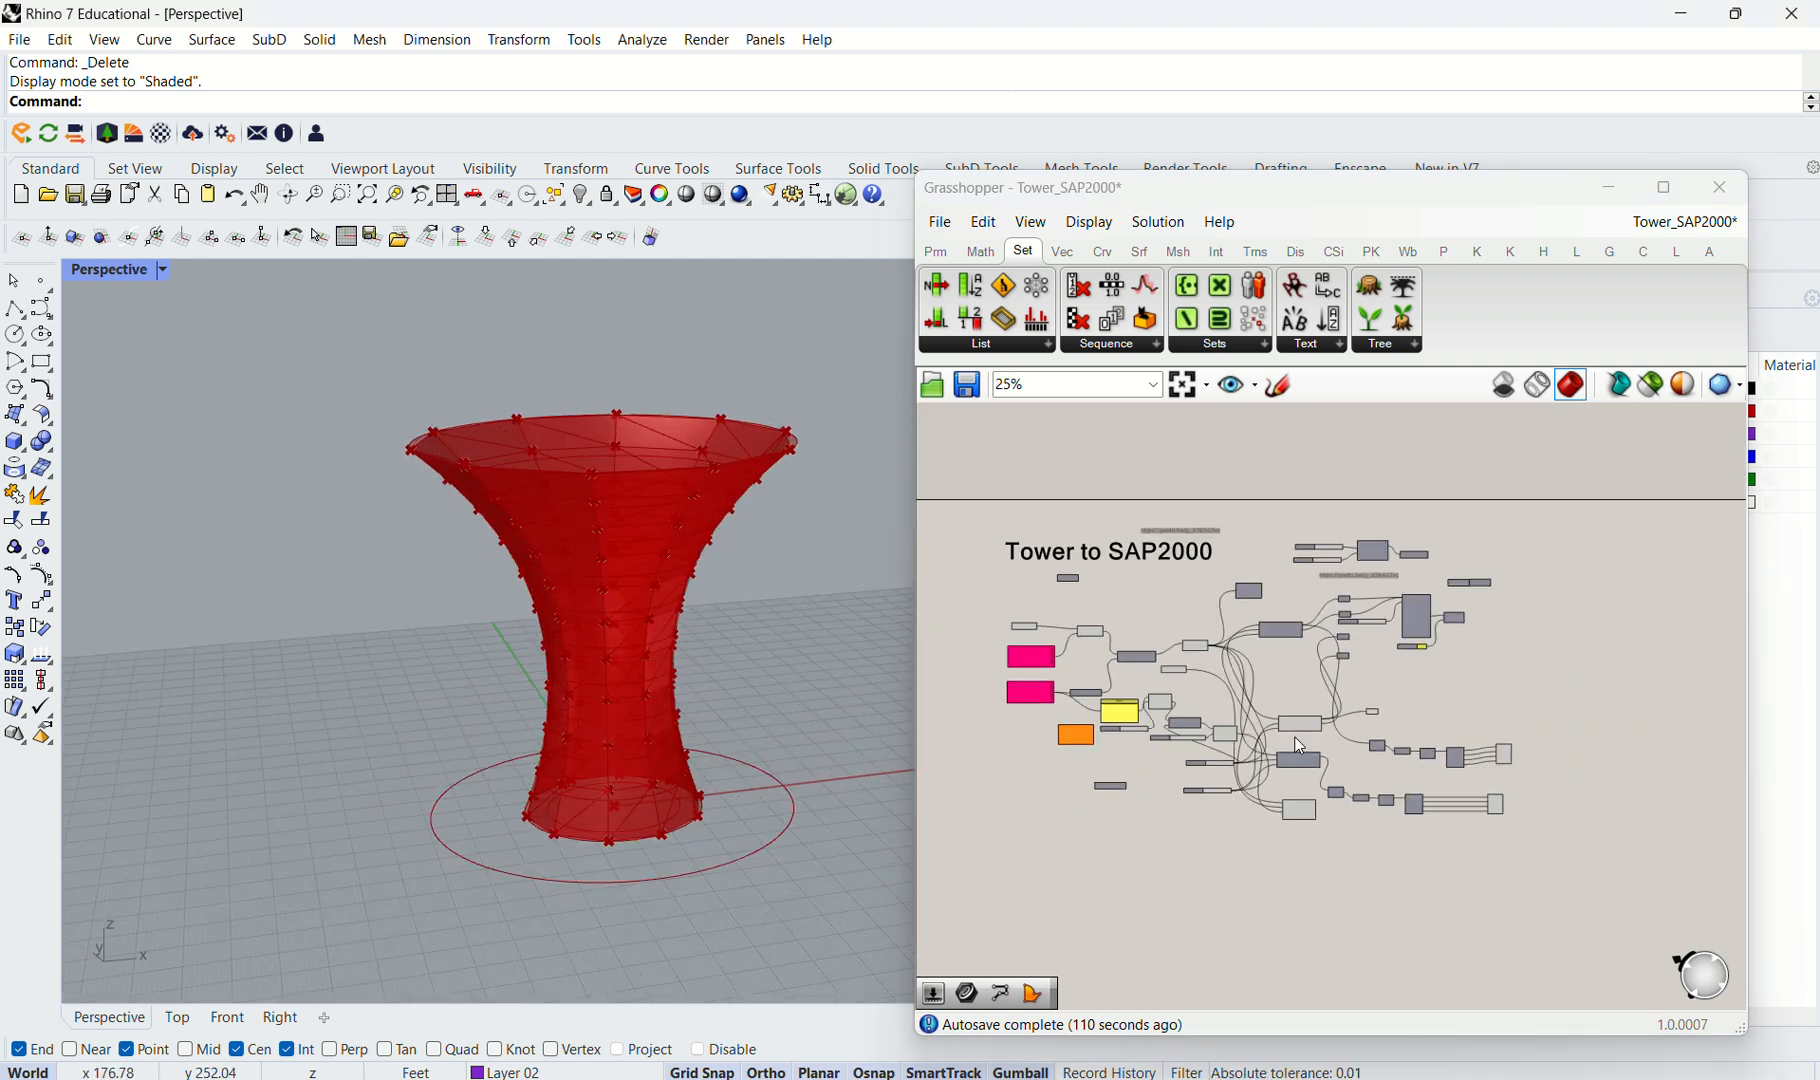
left_click_drag(1547, 873, 1138, 506)
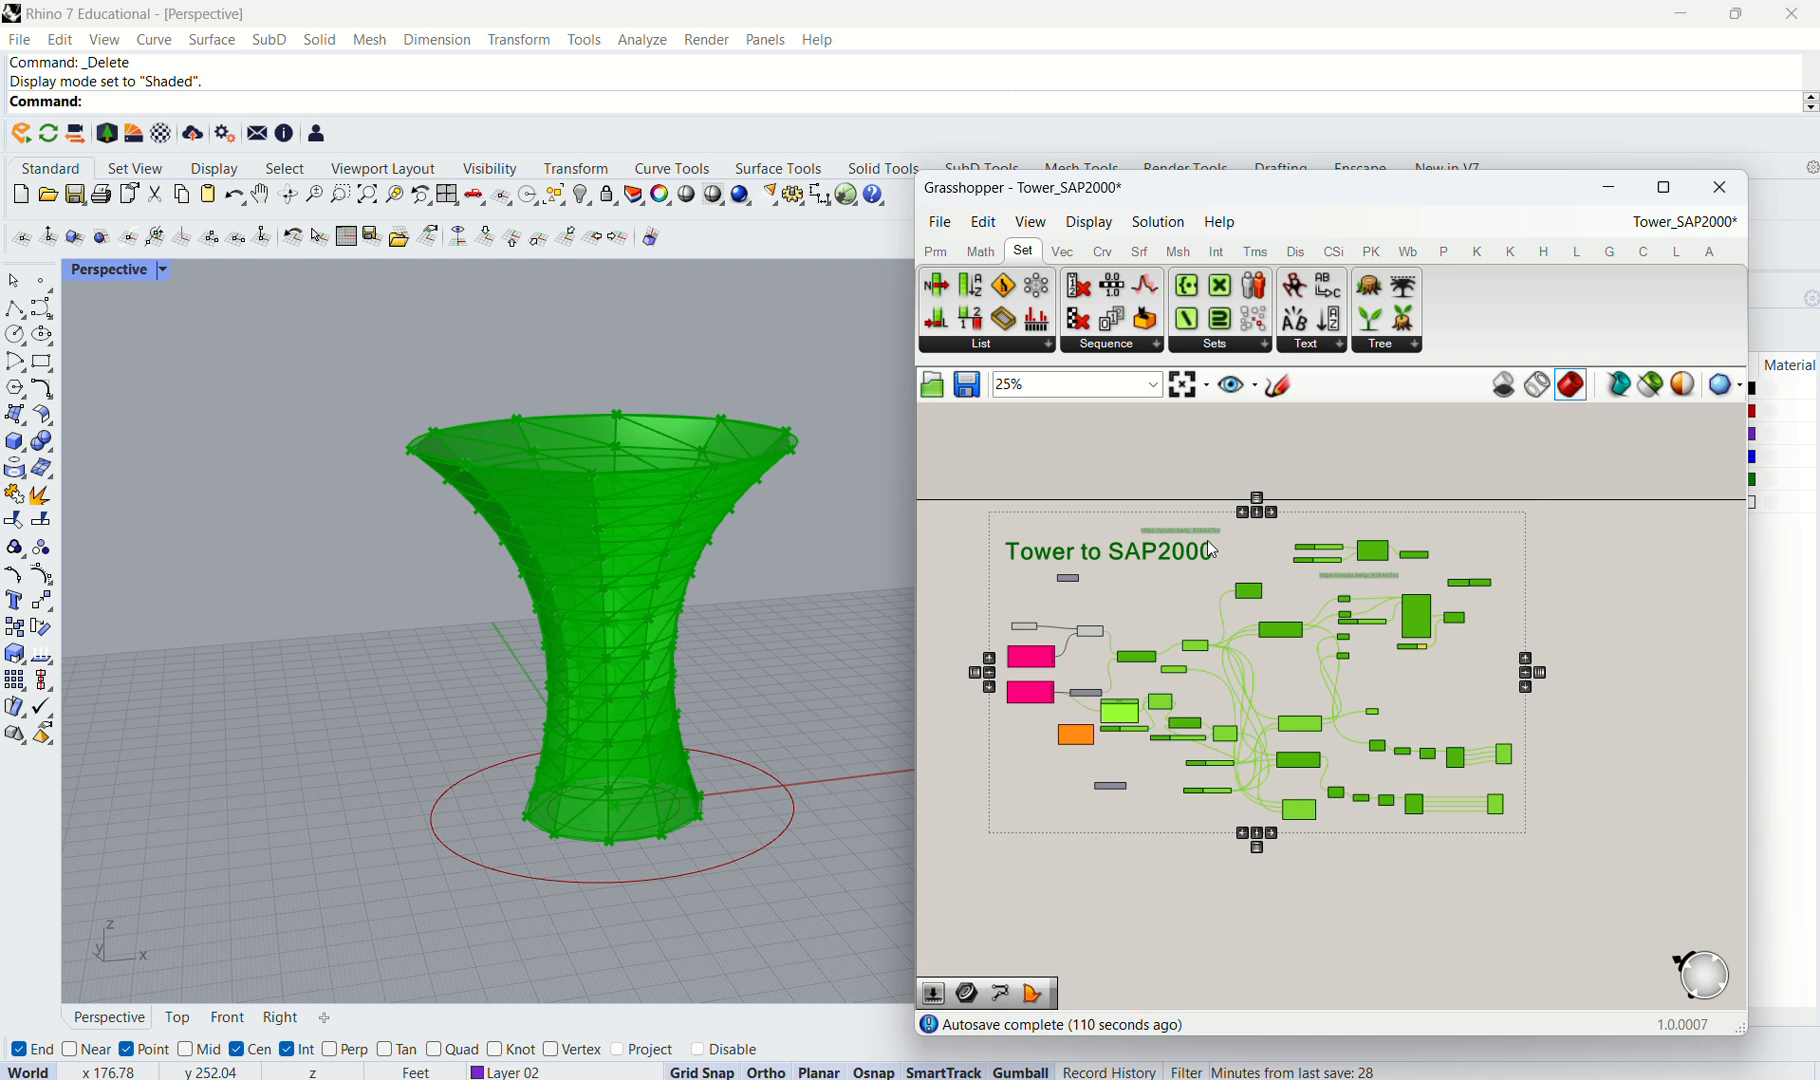
middle_click(1413, 630)
left_click(1470, 560)
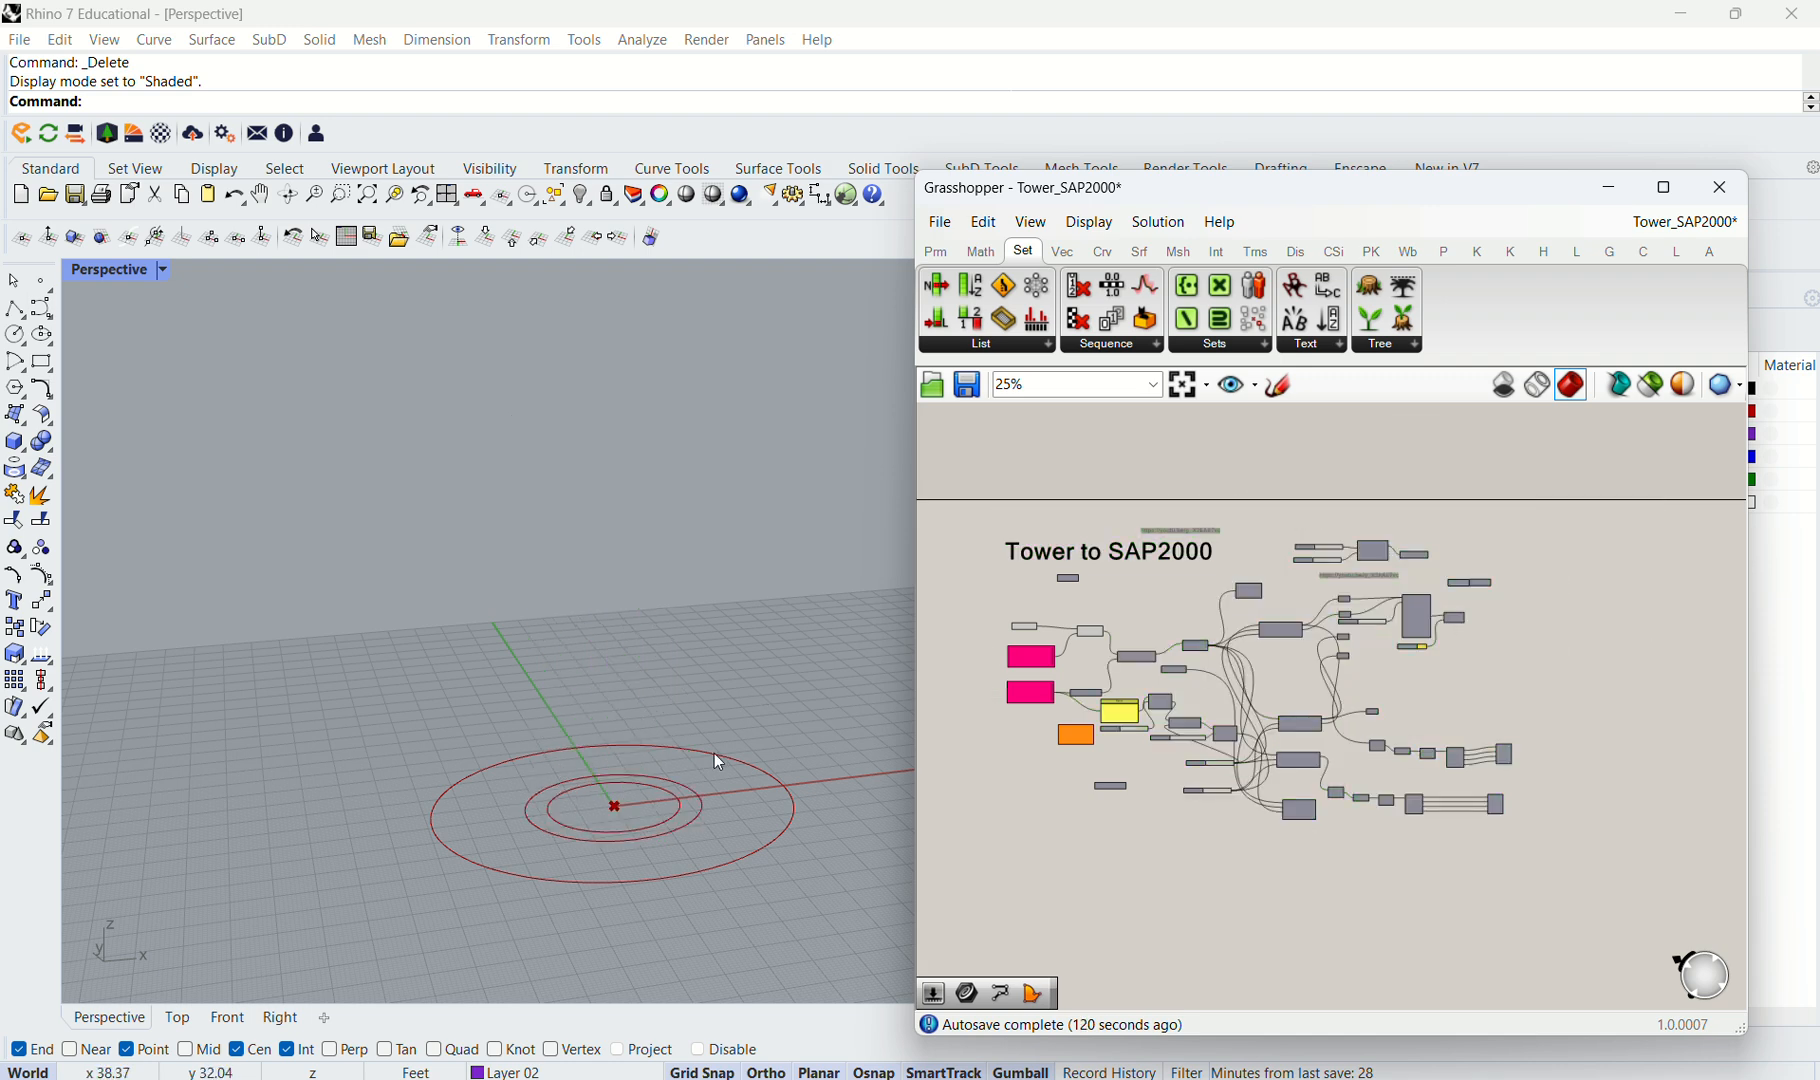
Move the starting group with the XY Plane, Circle, Gene Pools, Move, Panel and Contour components left, away from the rest.
scroll(714, 754, "up", 2)
scroll(673, 833, "up", 2)
scroll(530, 641, "down", 2)
scroll(1109, 713, "up", 1)
scroll(1334, 680, "down", 1)
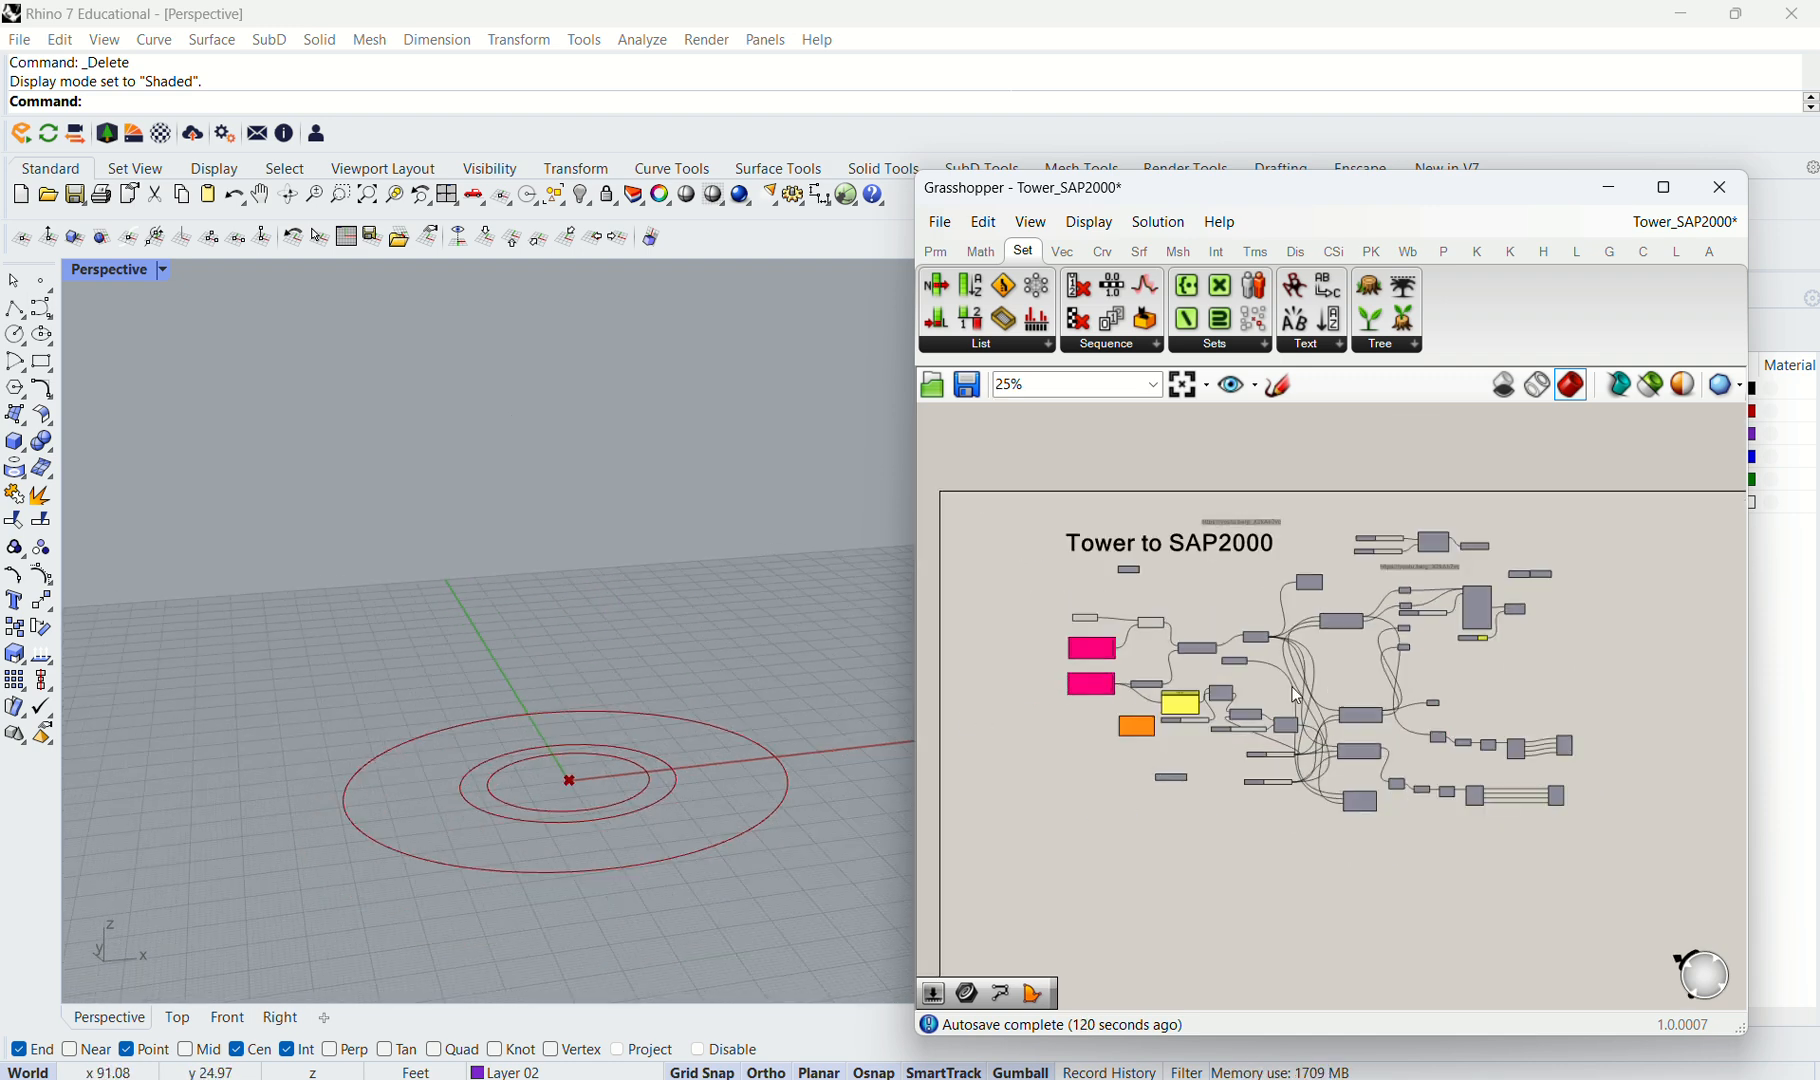
scroll(1297, 696, "up", 4)
left_click_drag(1367, 802, 1016, 493)
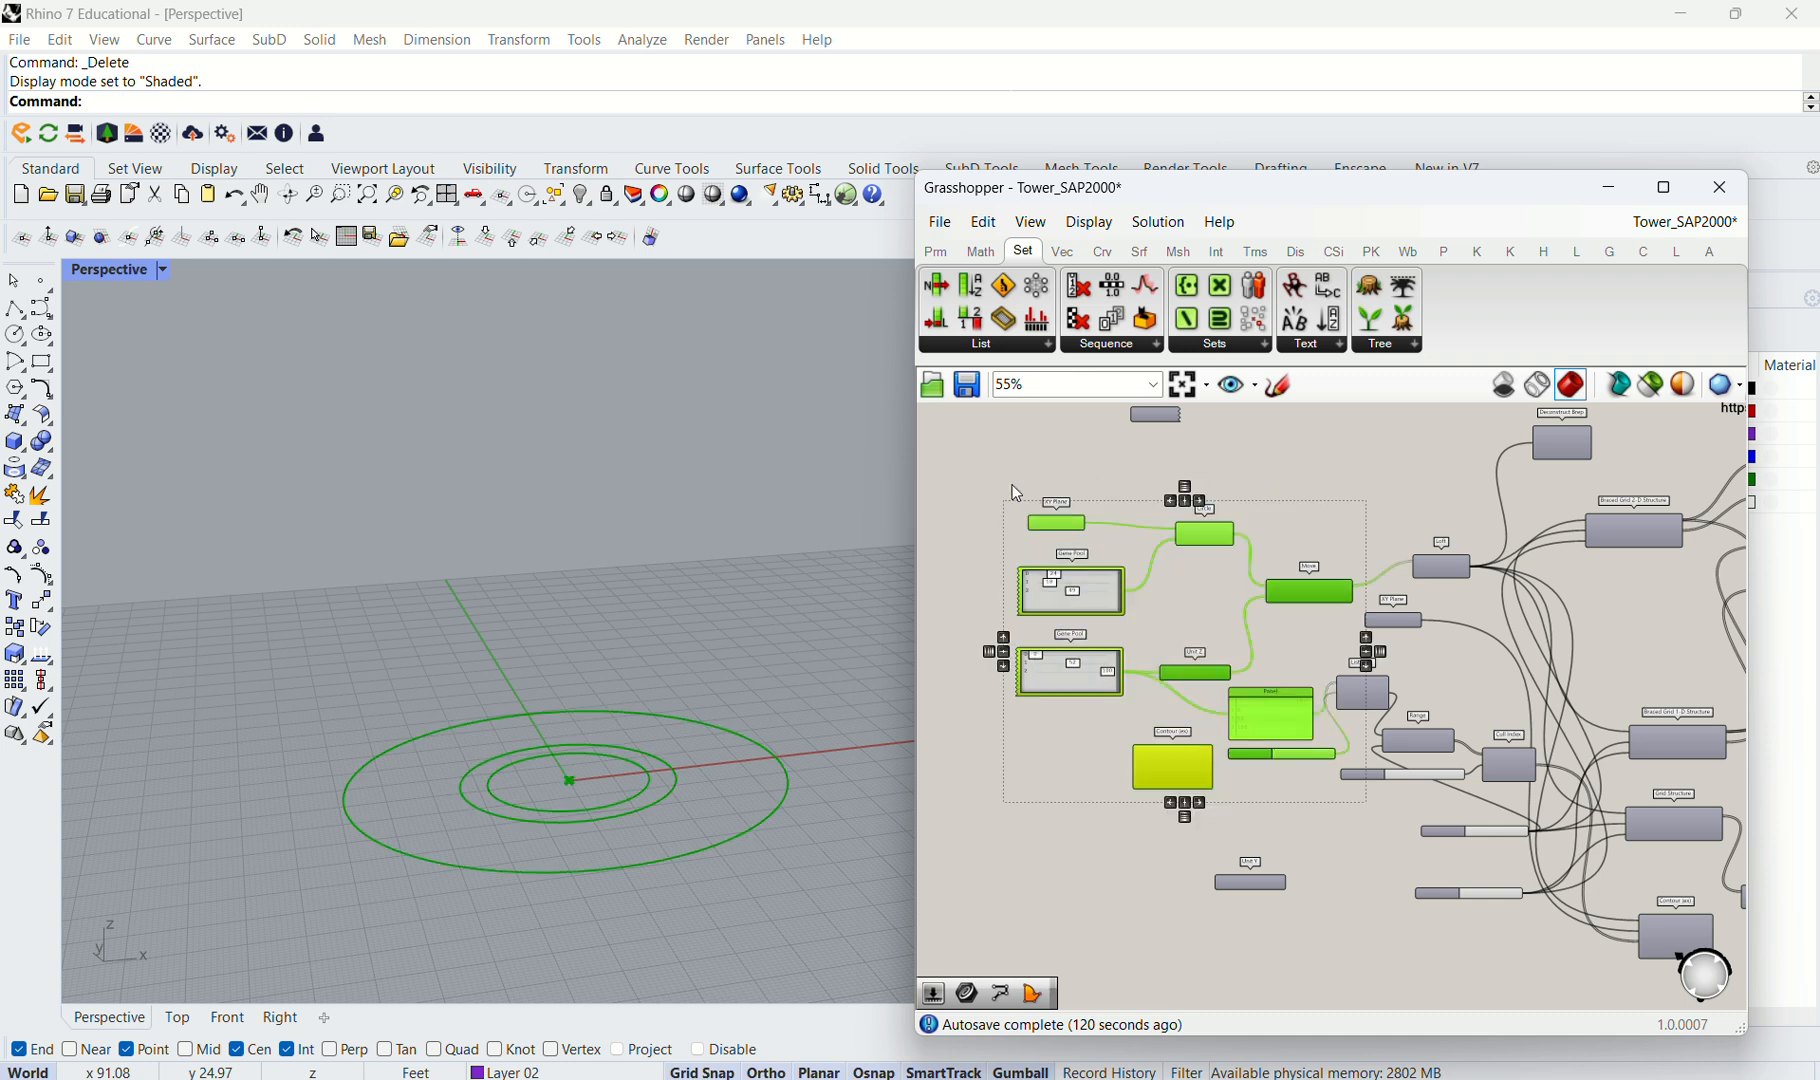
left_click_drag(1197, 540, 1104, 508)
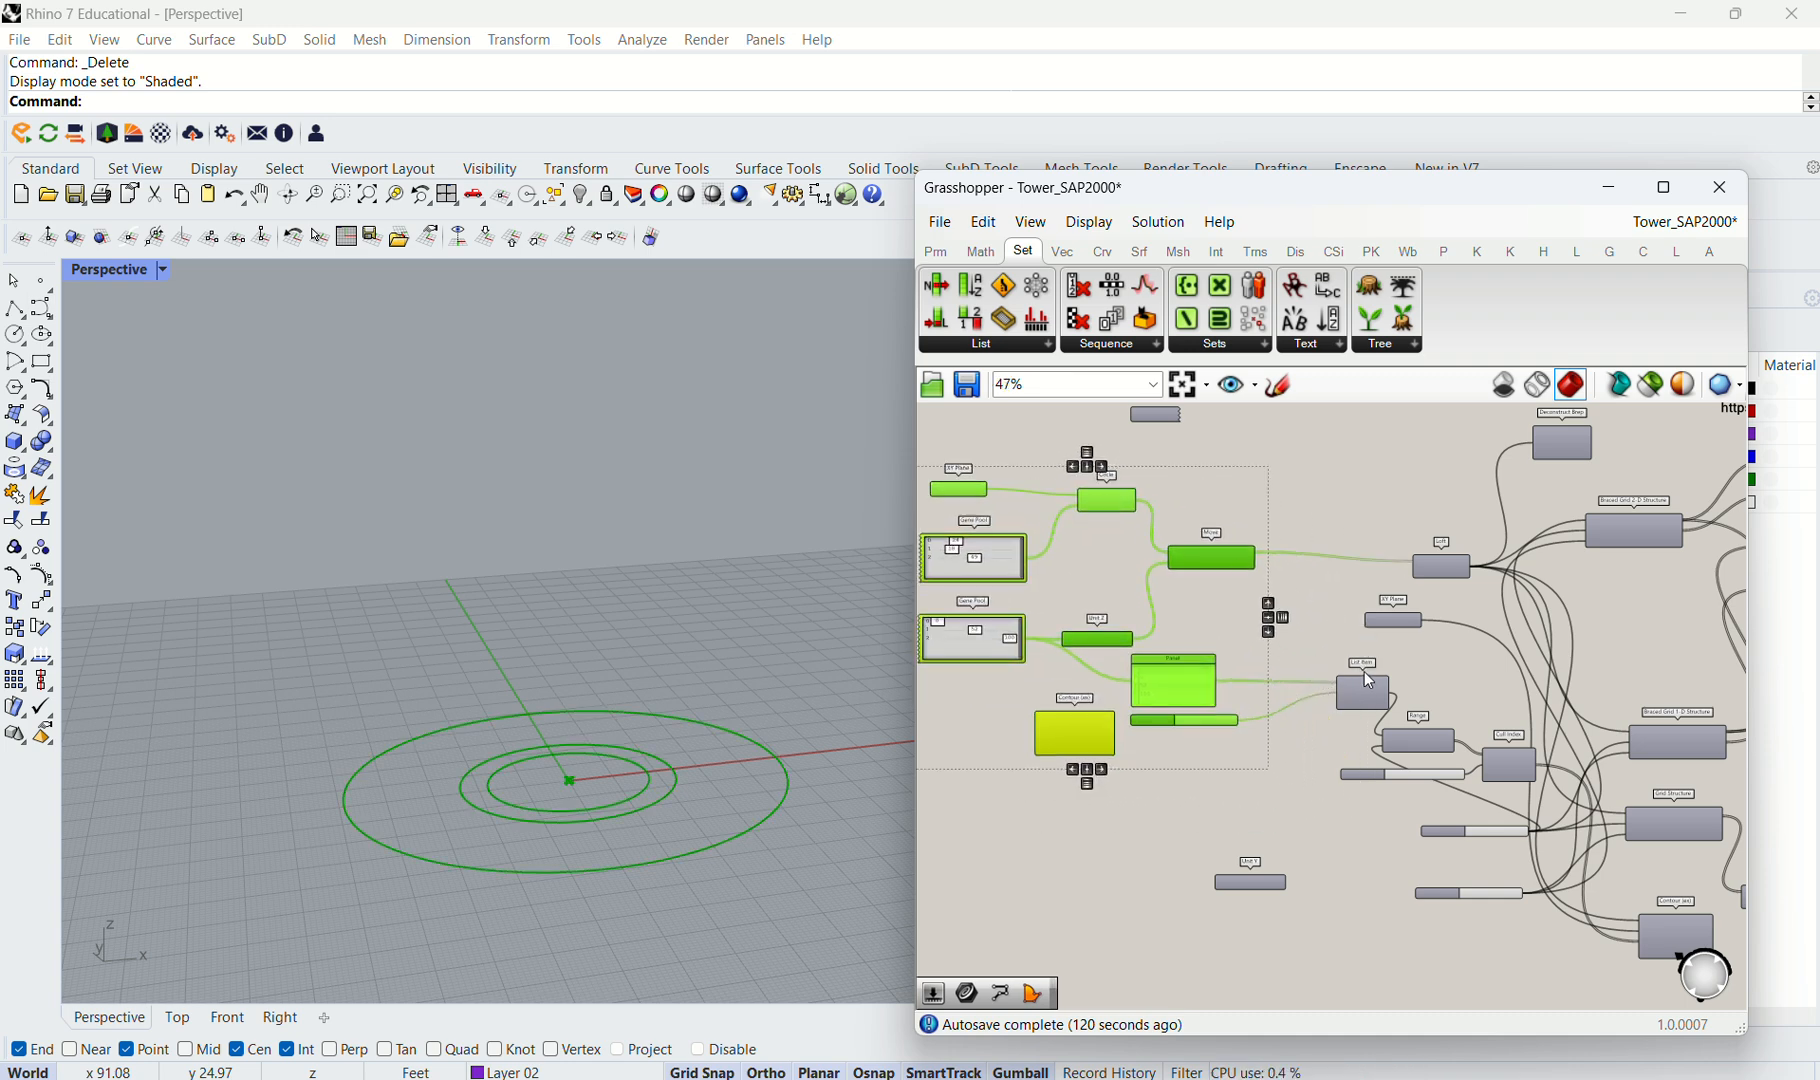
scroll(1370, 610, "down", 1)
left_click(1300, 558)
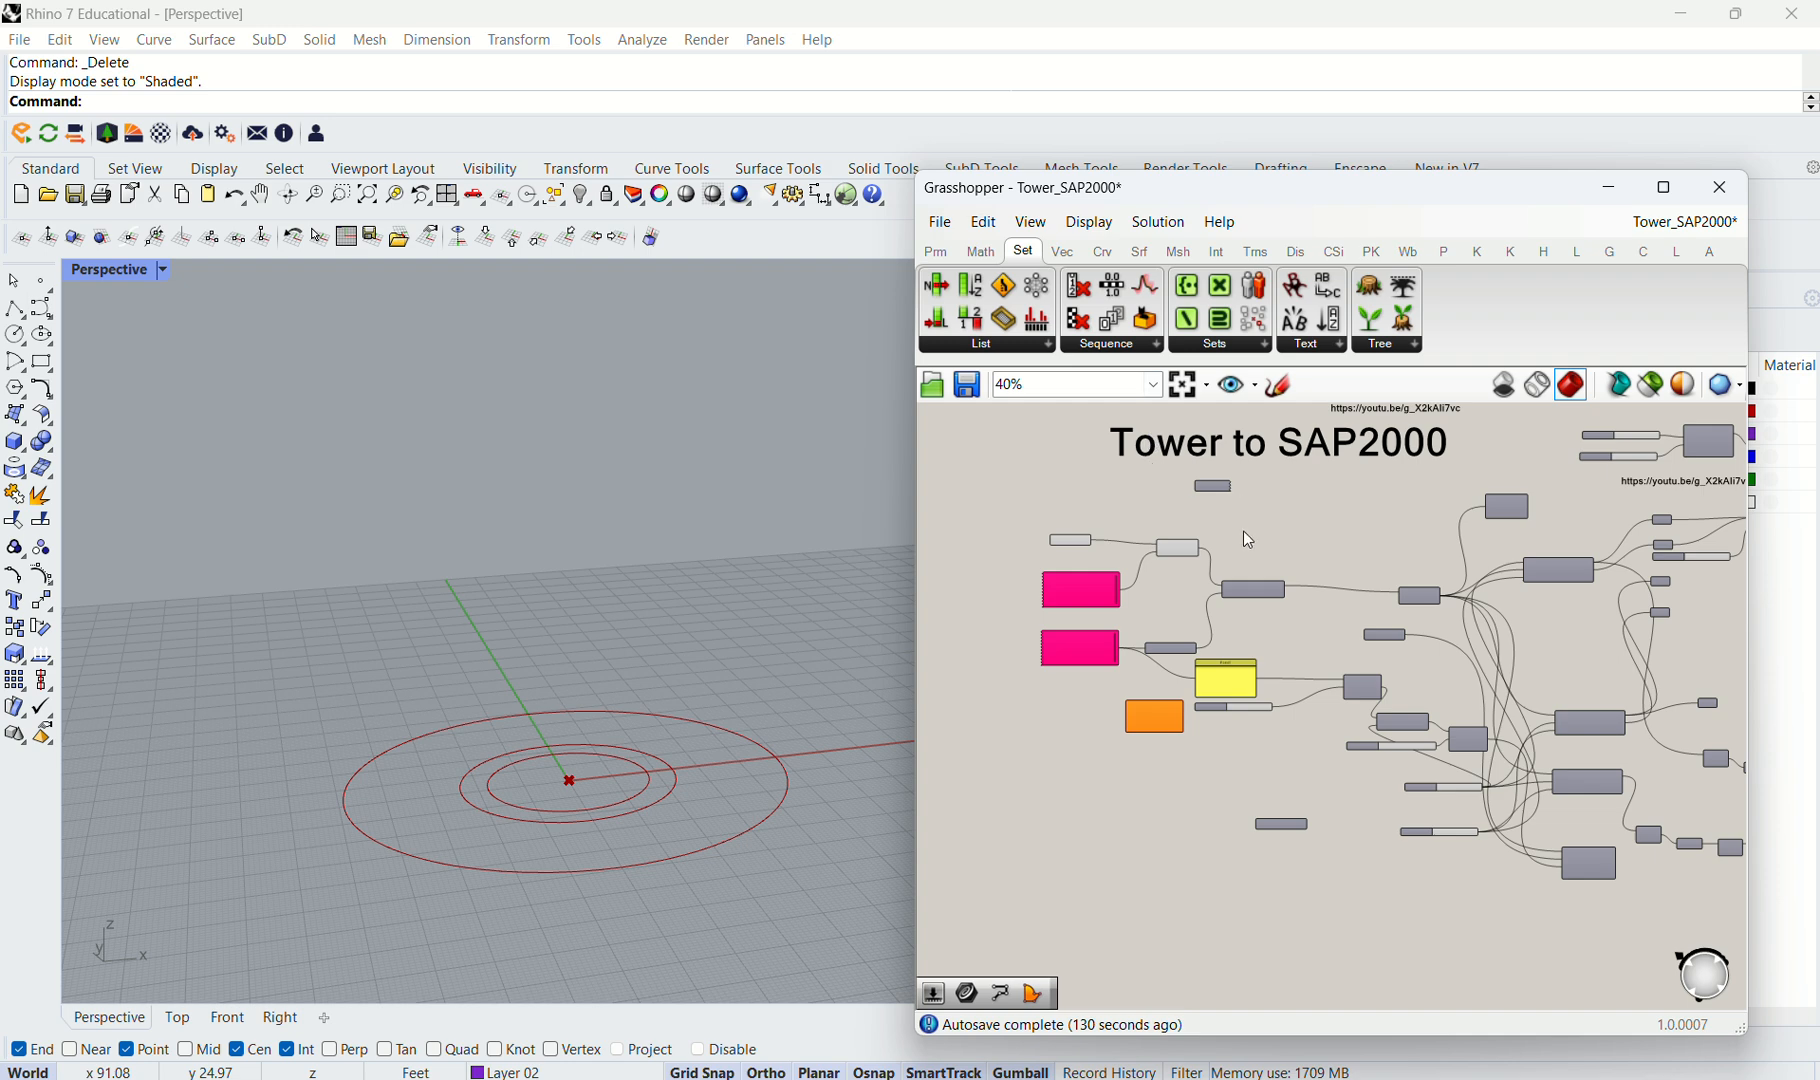
Move the small unconnected component beneath the "Tower to SAP2000" title further right on the canvas.
scroll(1243, 520, "down", 1)
scroll(1308, 559, "up", 2)
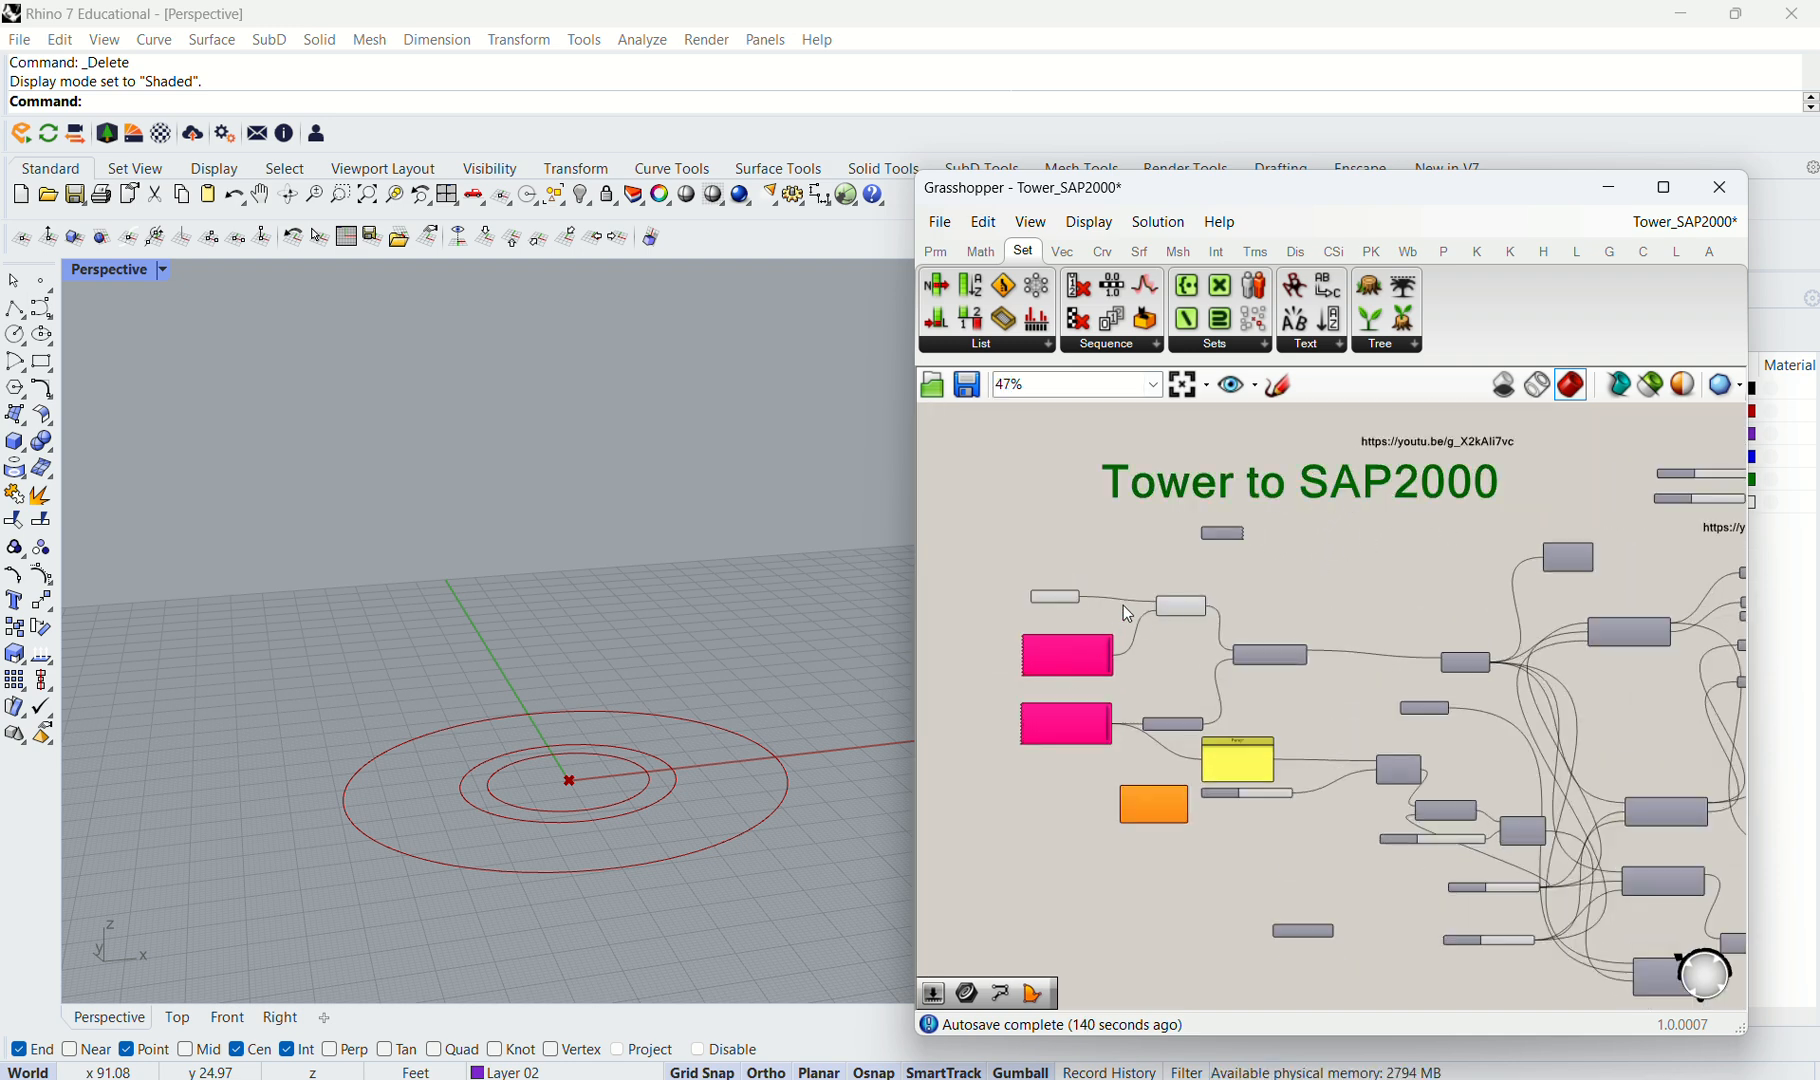
scroll(1124, 606, "up", 2)
left_click_drag(1270, 507, 1392, 482)
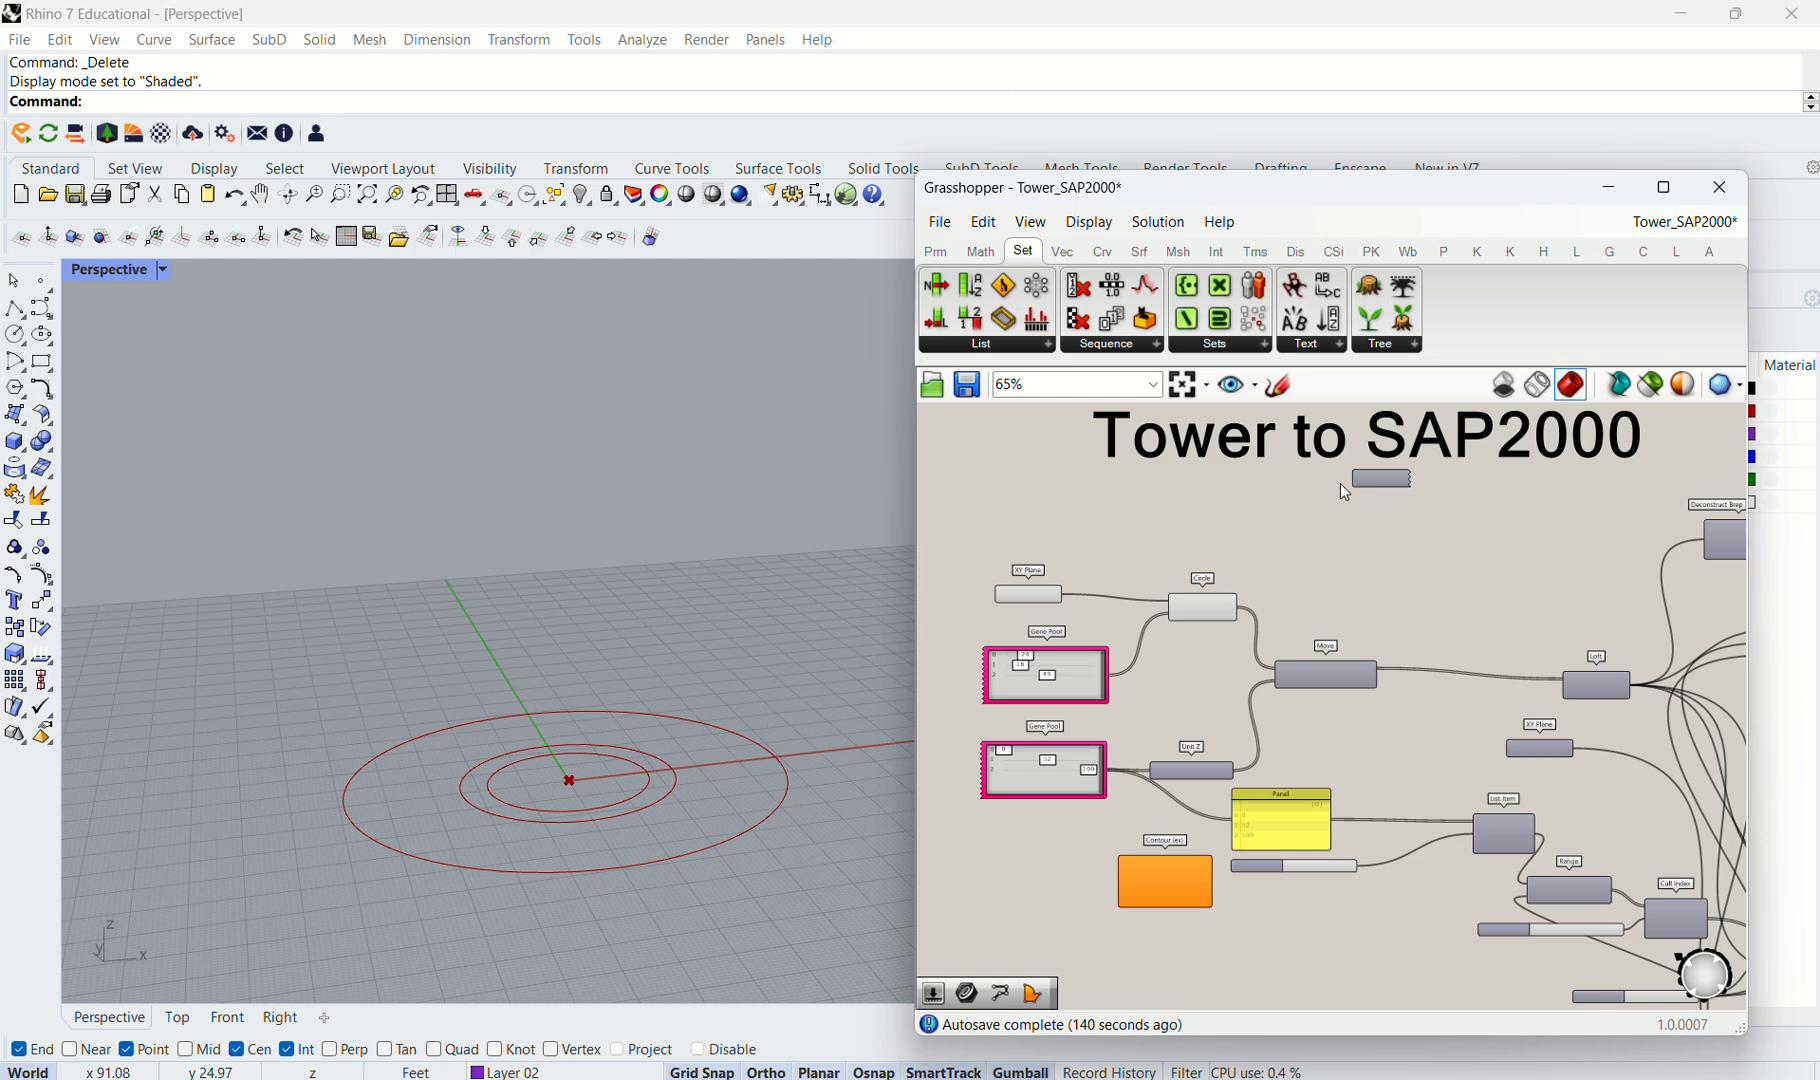
Examine the XY Plane, Circle and Gene Pool components at the start of the definition.
scroll(1339, 483, "down", 1)
right_click_drag(1143, 665, 1217, 598)
scroll(1270, 575, "up", 1)
scroll(1265, 545, "down", 3)
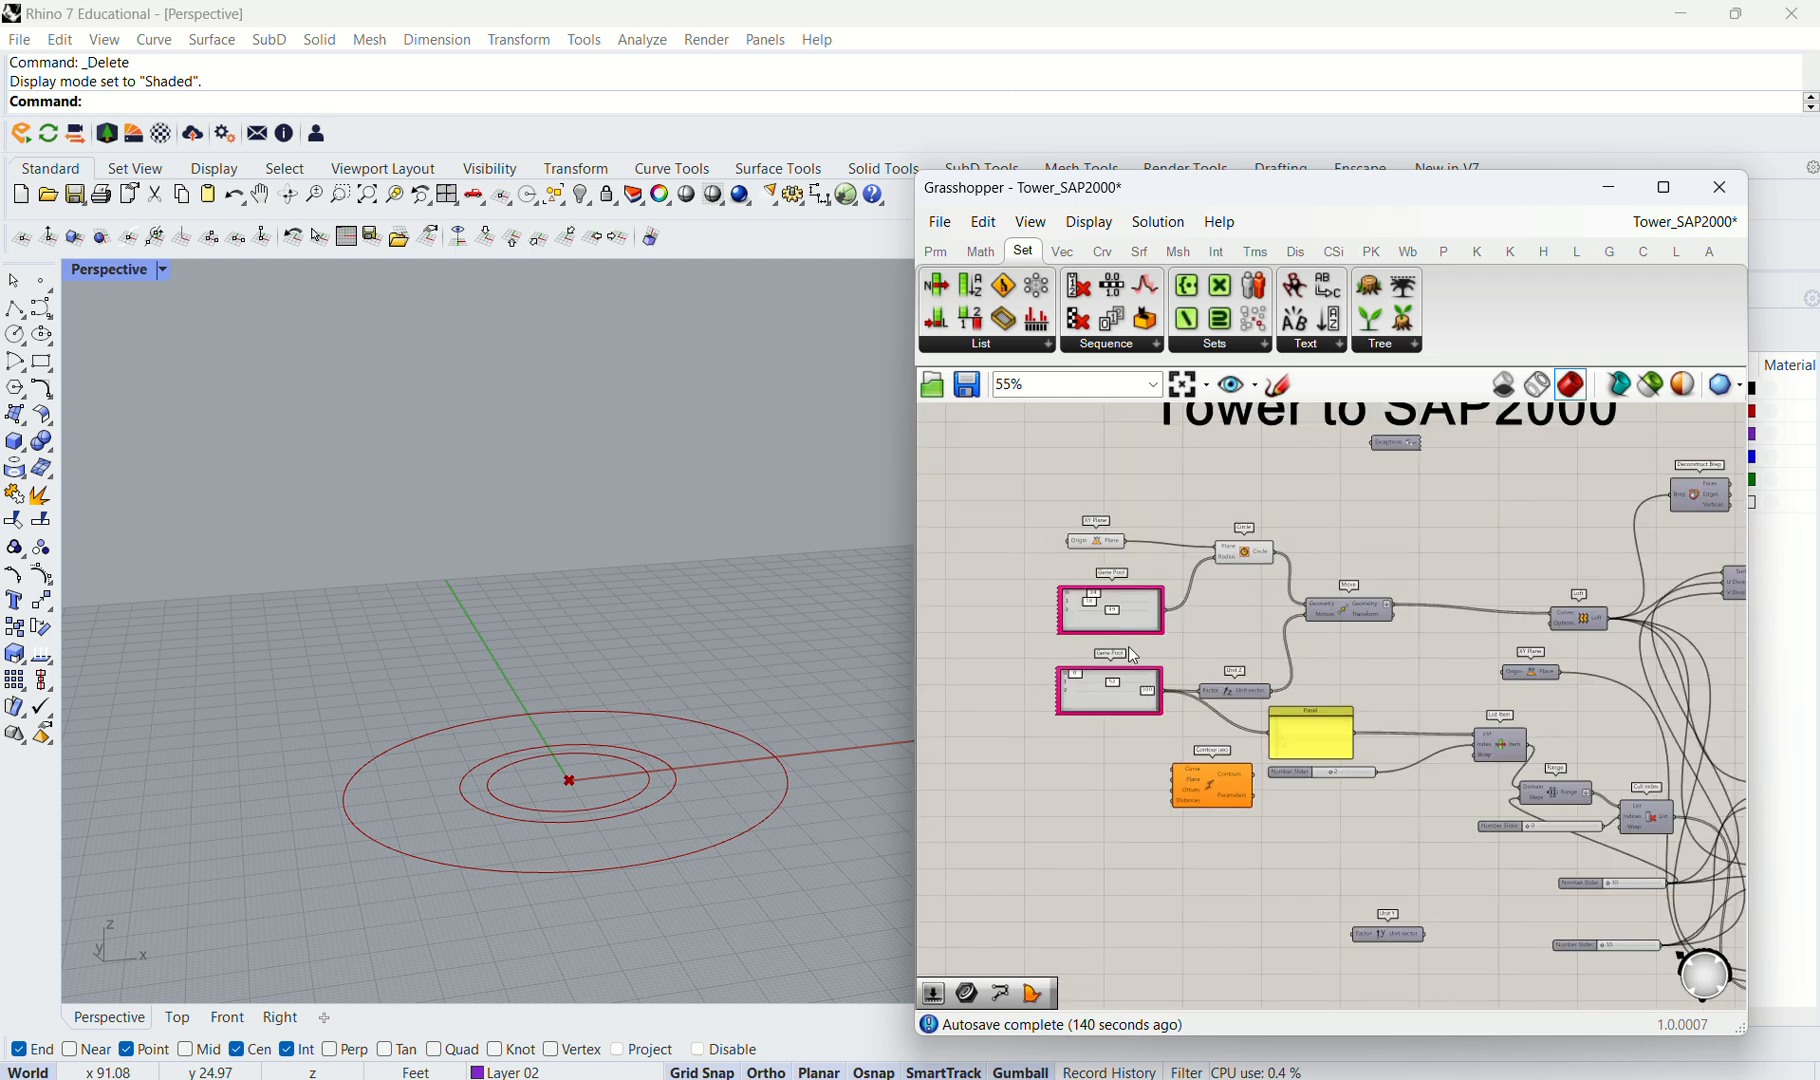
scroll(1220, 616, "up", 3)
scroll(1150, 649, "down", 2)
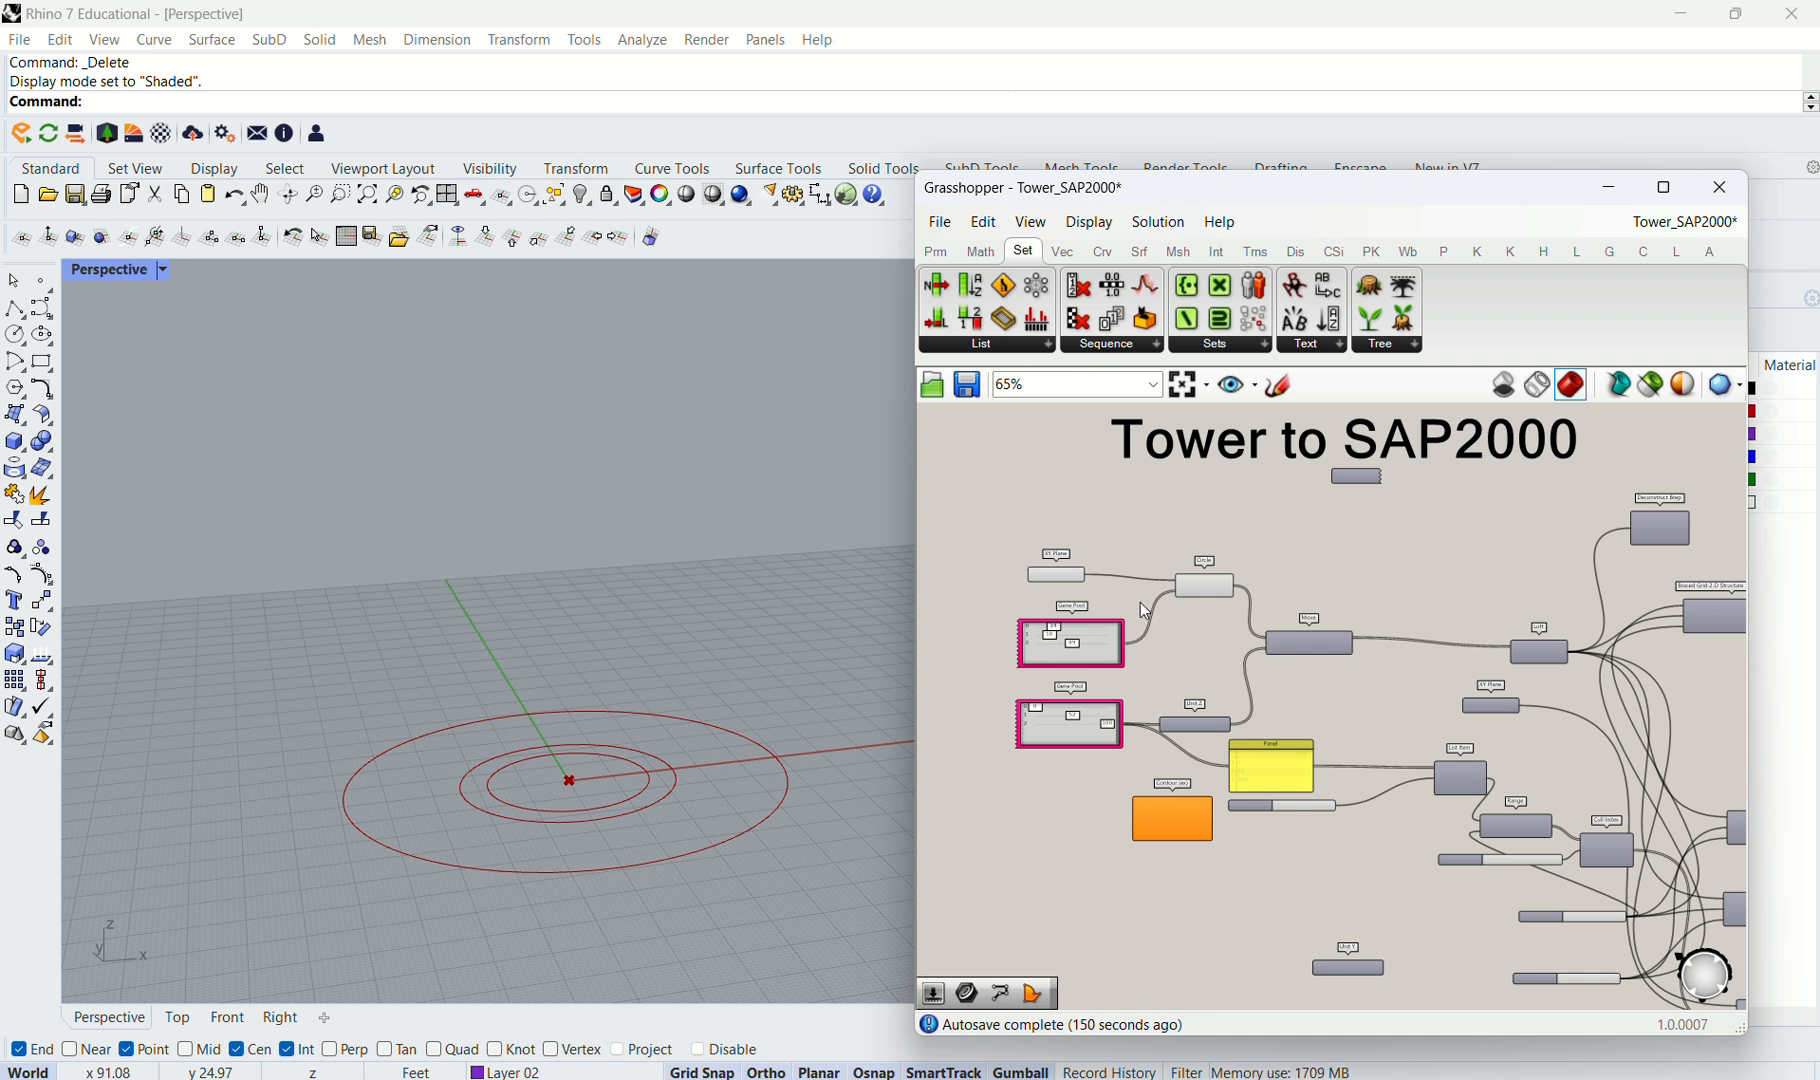
scroll(1141, 608, "up", 1)
scroll(1023, 563, "up", 2)
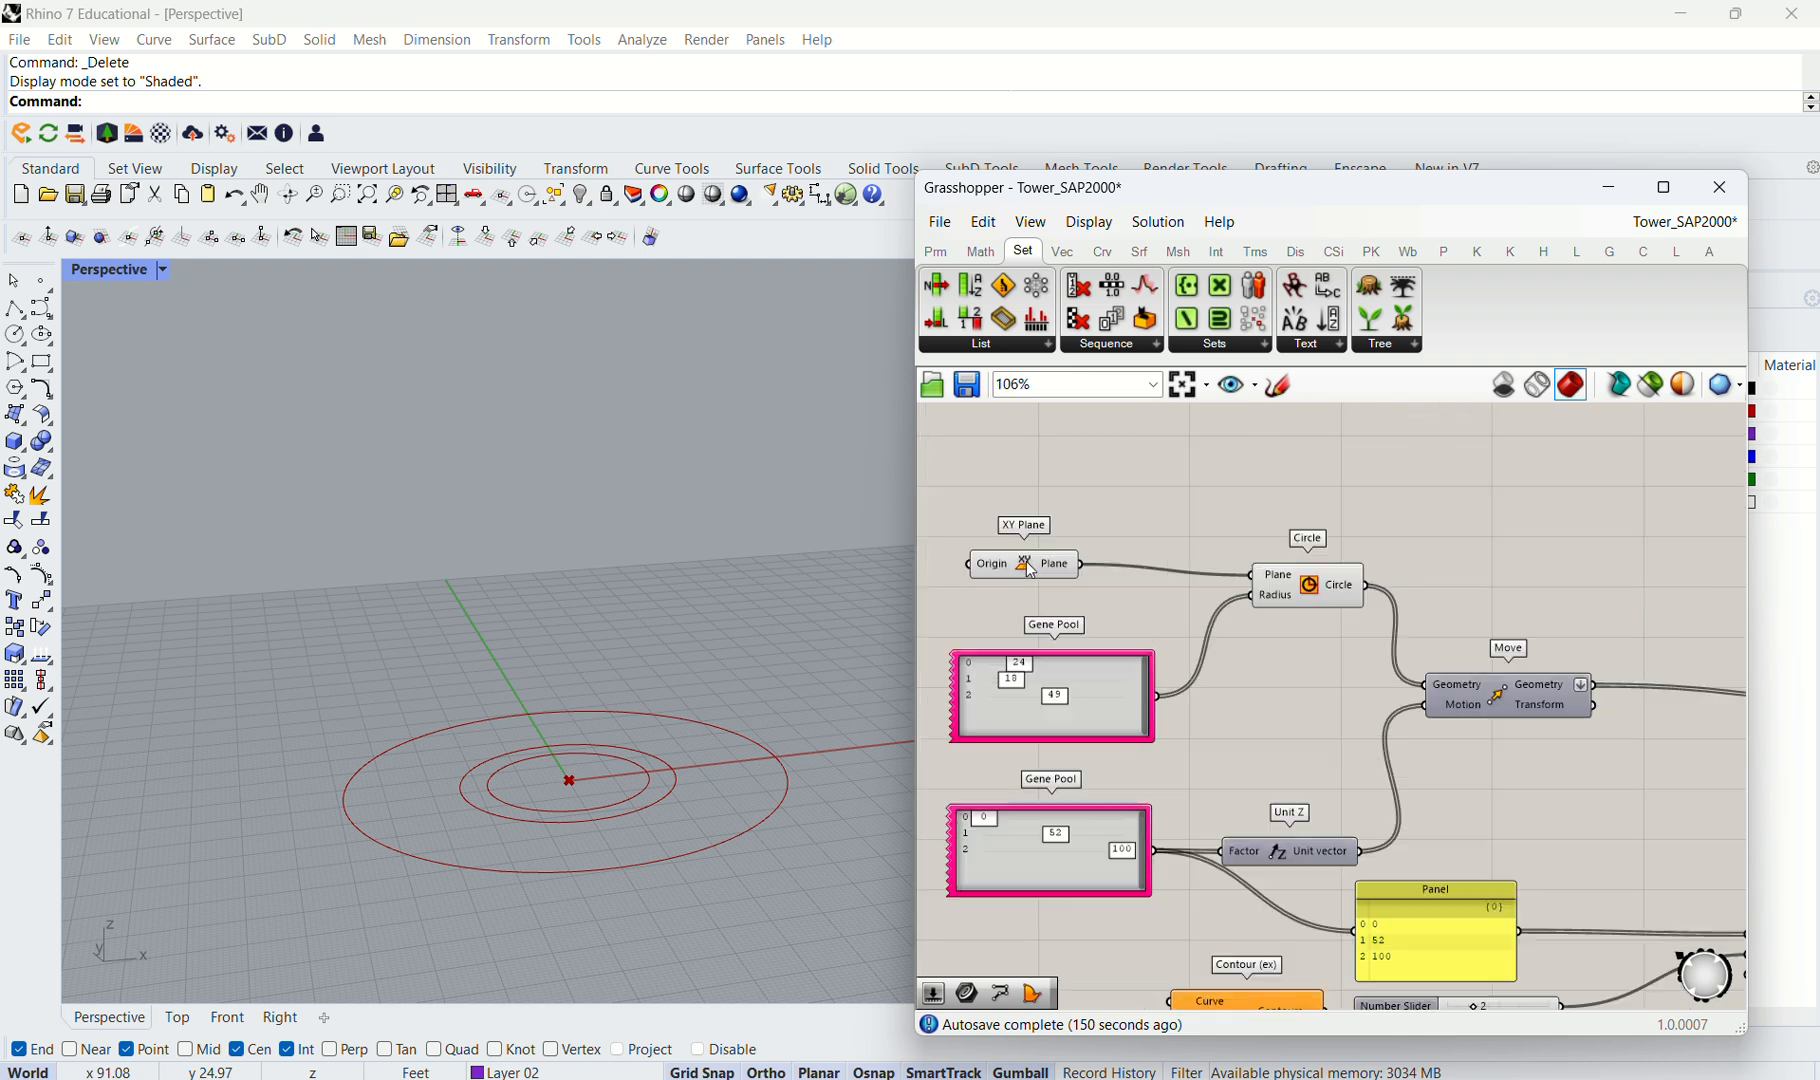
scroll(1413, 476, "down", 1)
scroll(1416, 478, "down", 1)
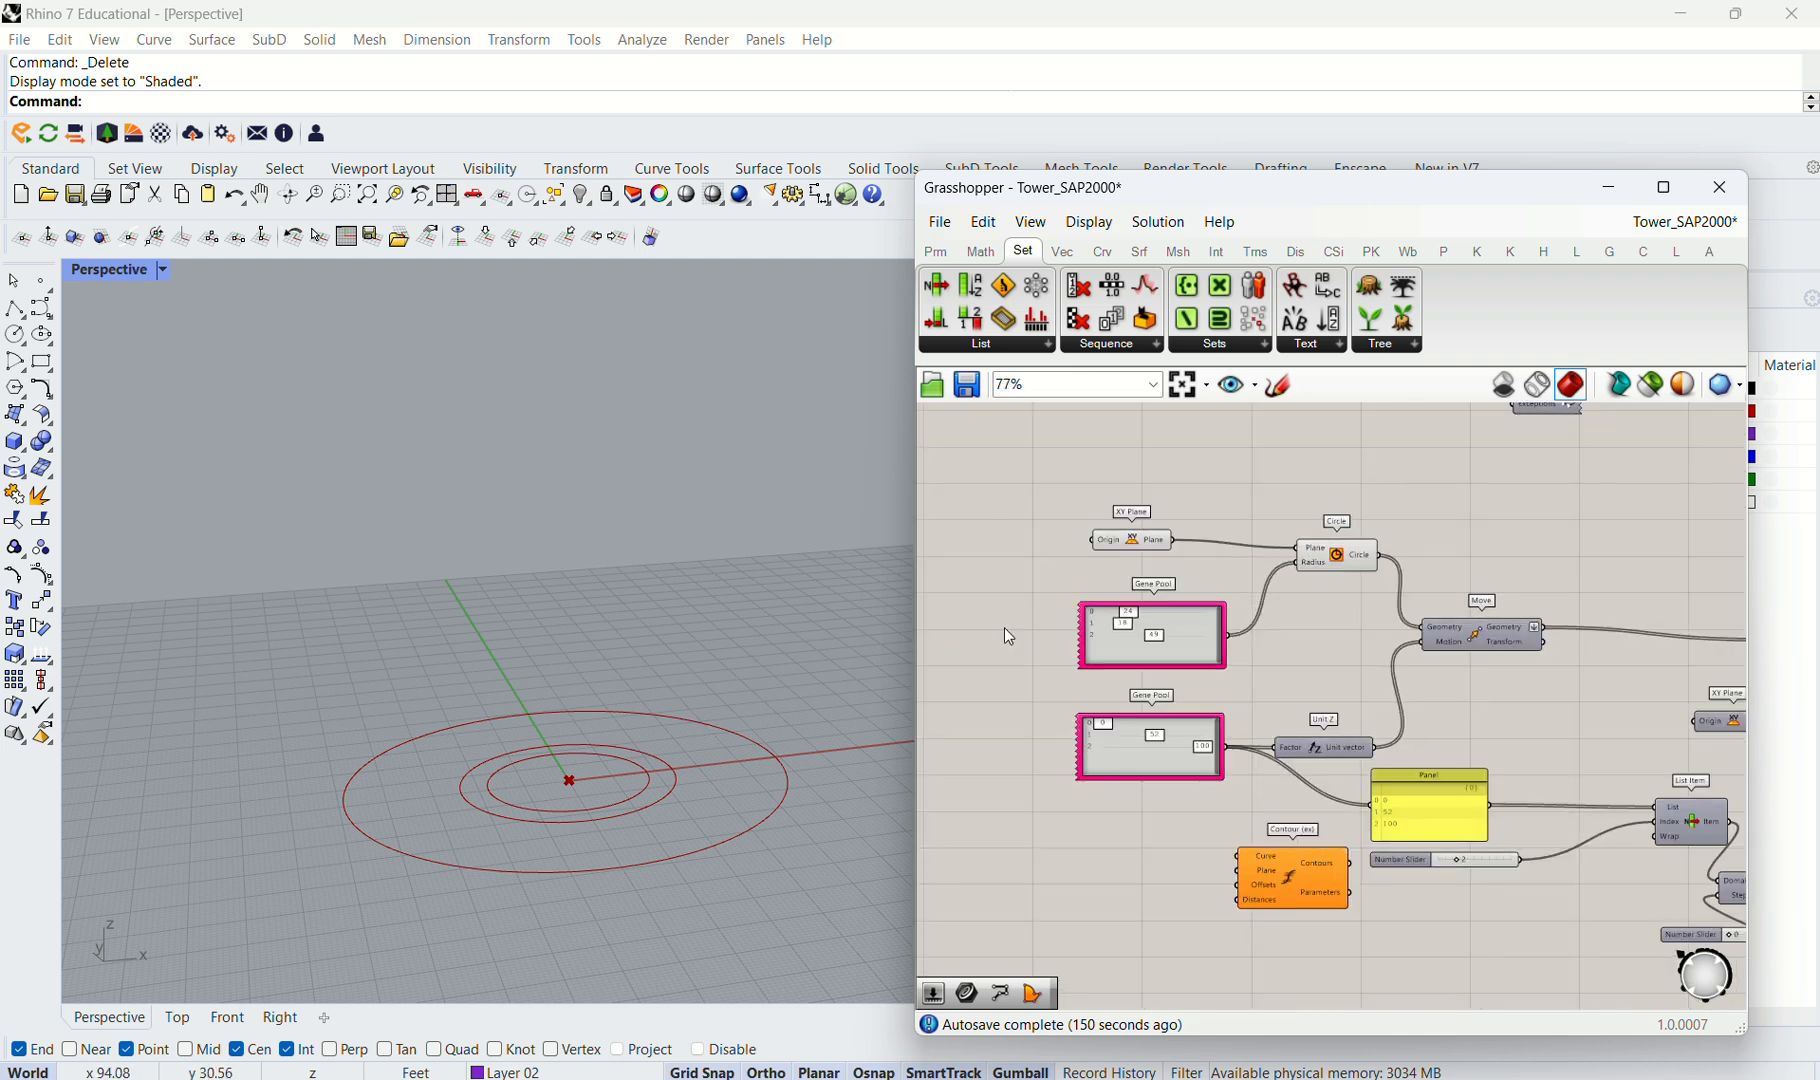
scroll(567, 815, "up", 1)
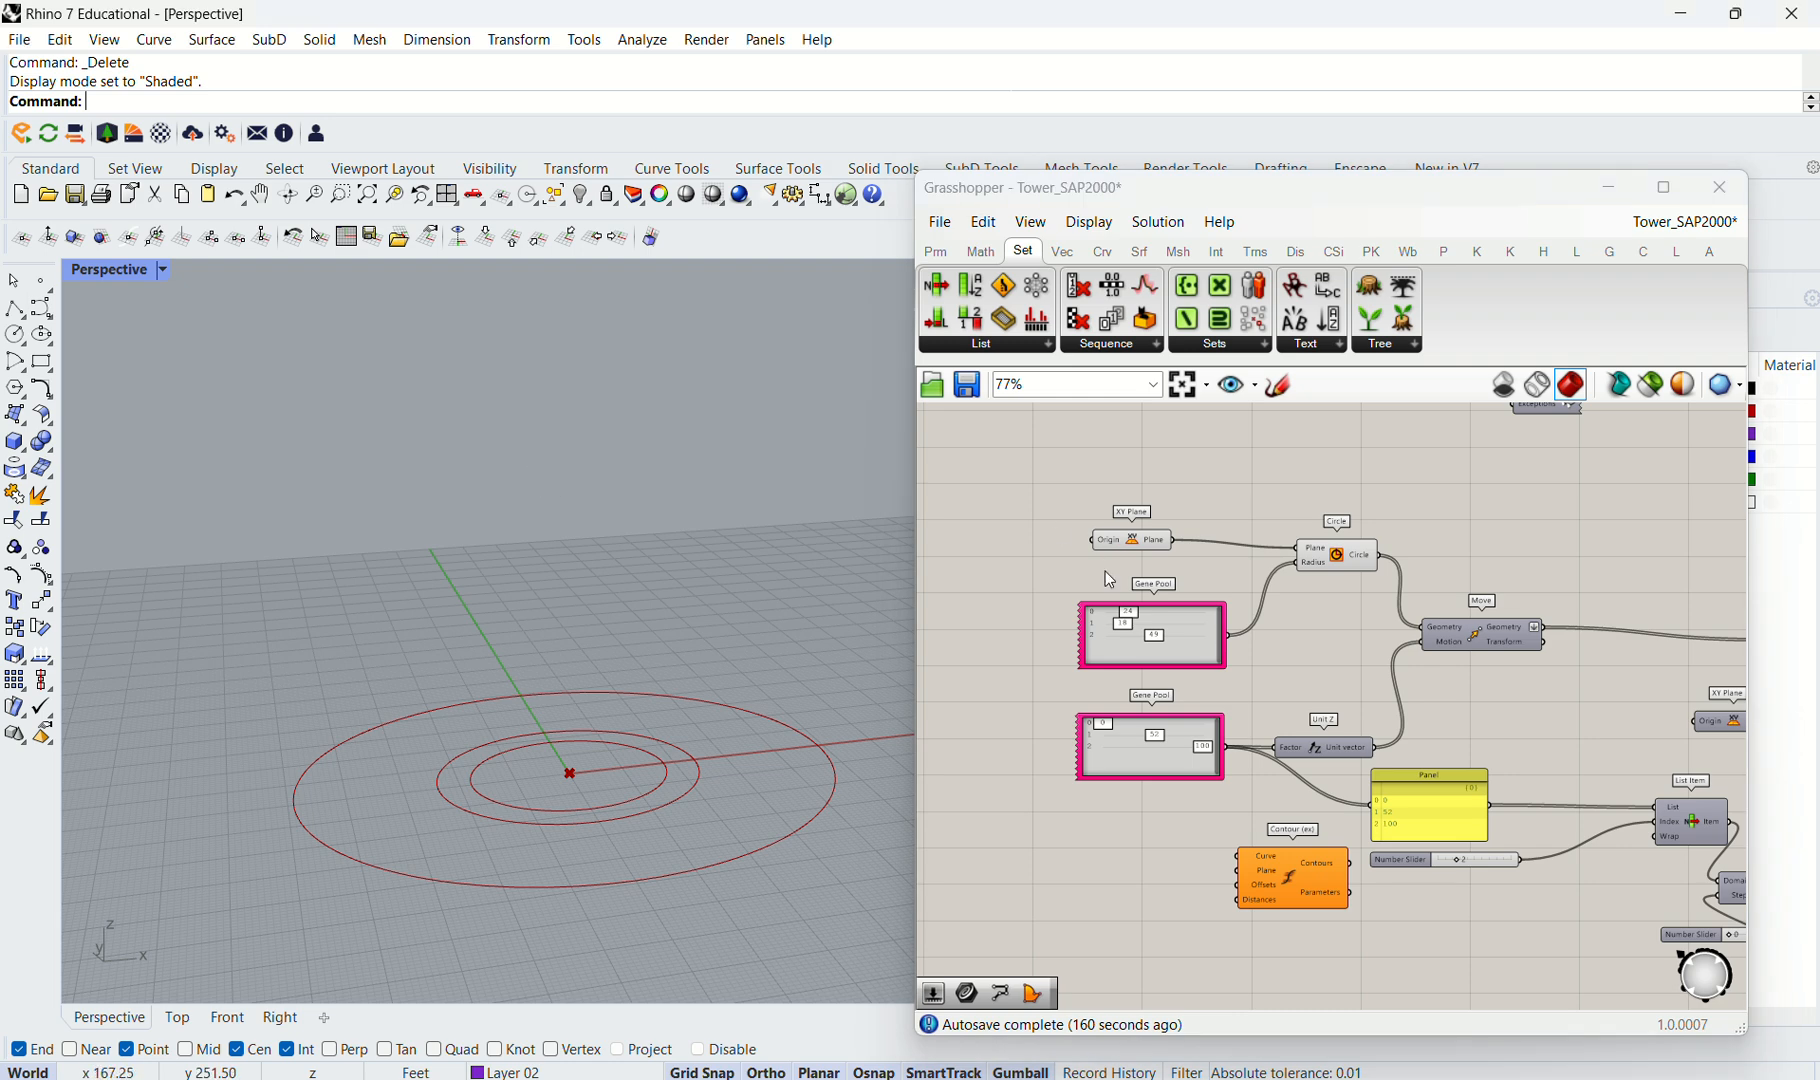
Adjust the canvas positions of the XY Plane and both Gene Pools, shifting the pools slightly away from the Circle component.
scroll(1165, 645, "up", 2)
left_click_drag(1139, 502, 1139, 486)
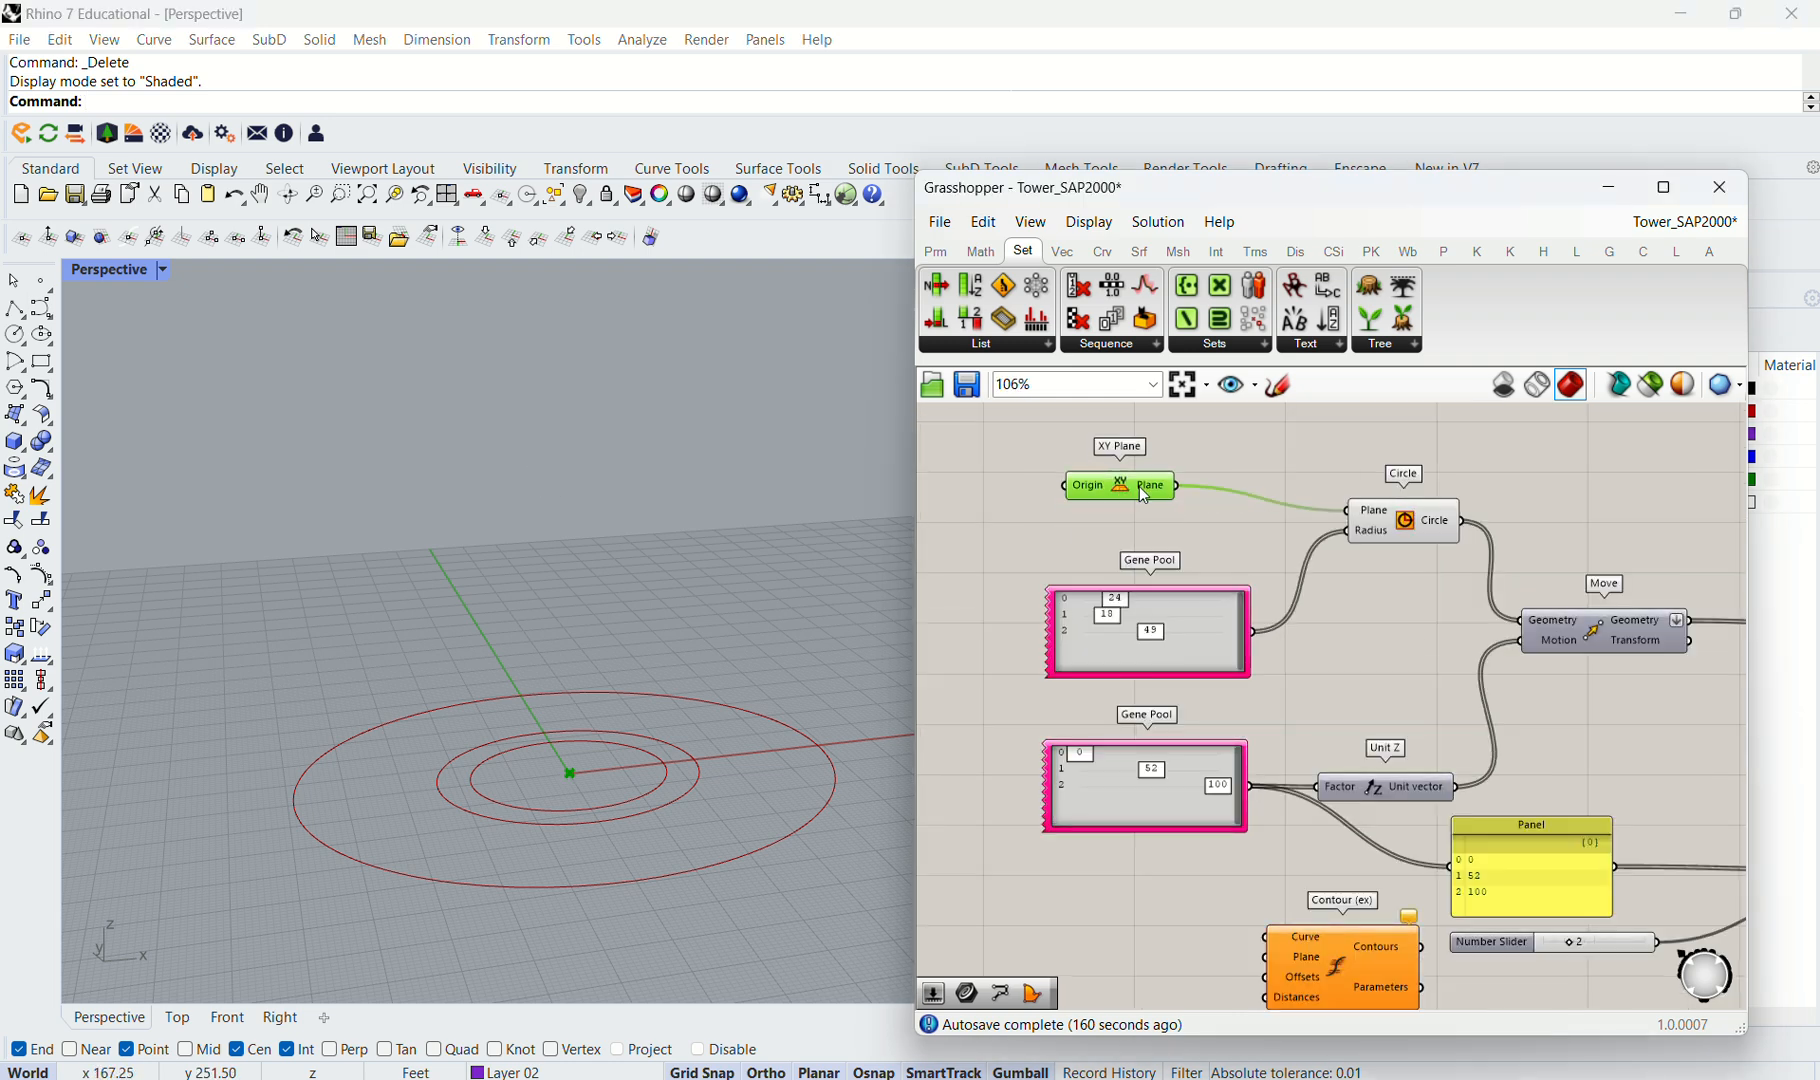
left_click(1404, 533)
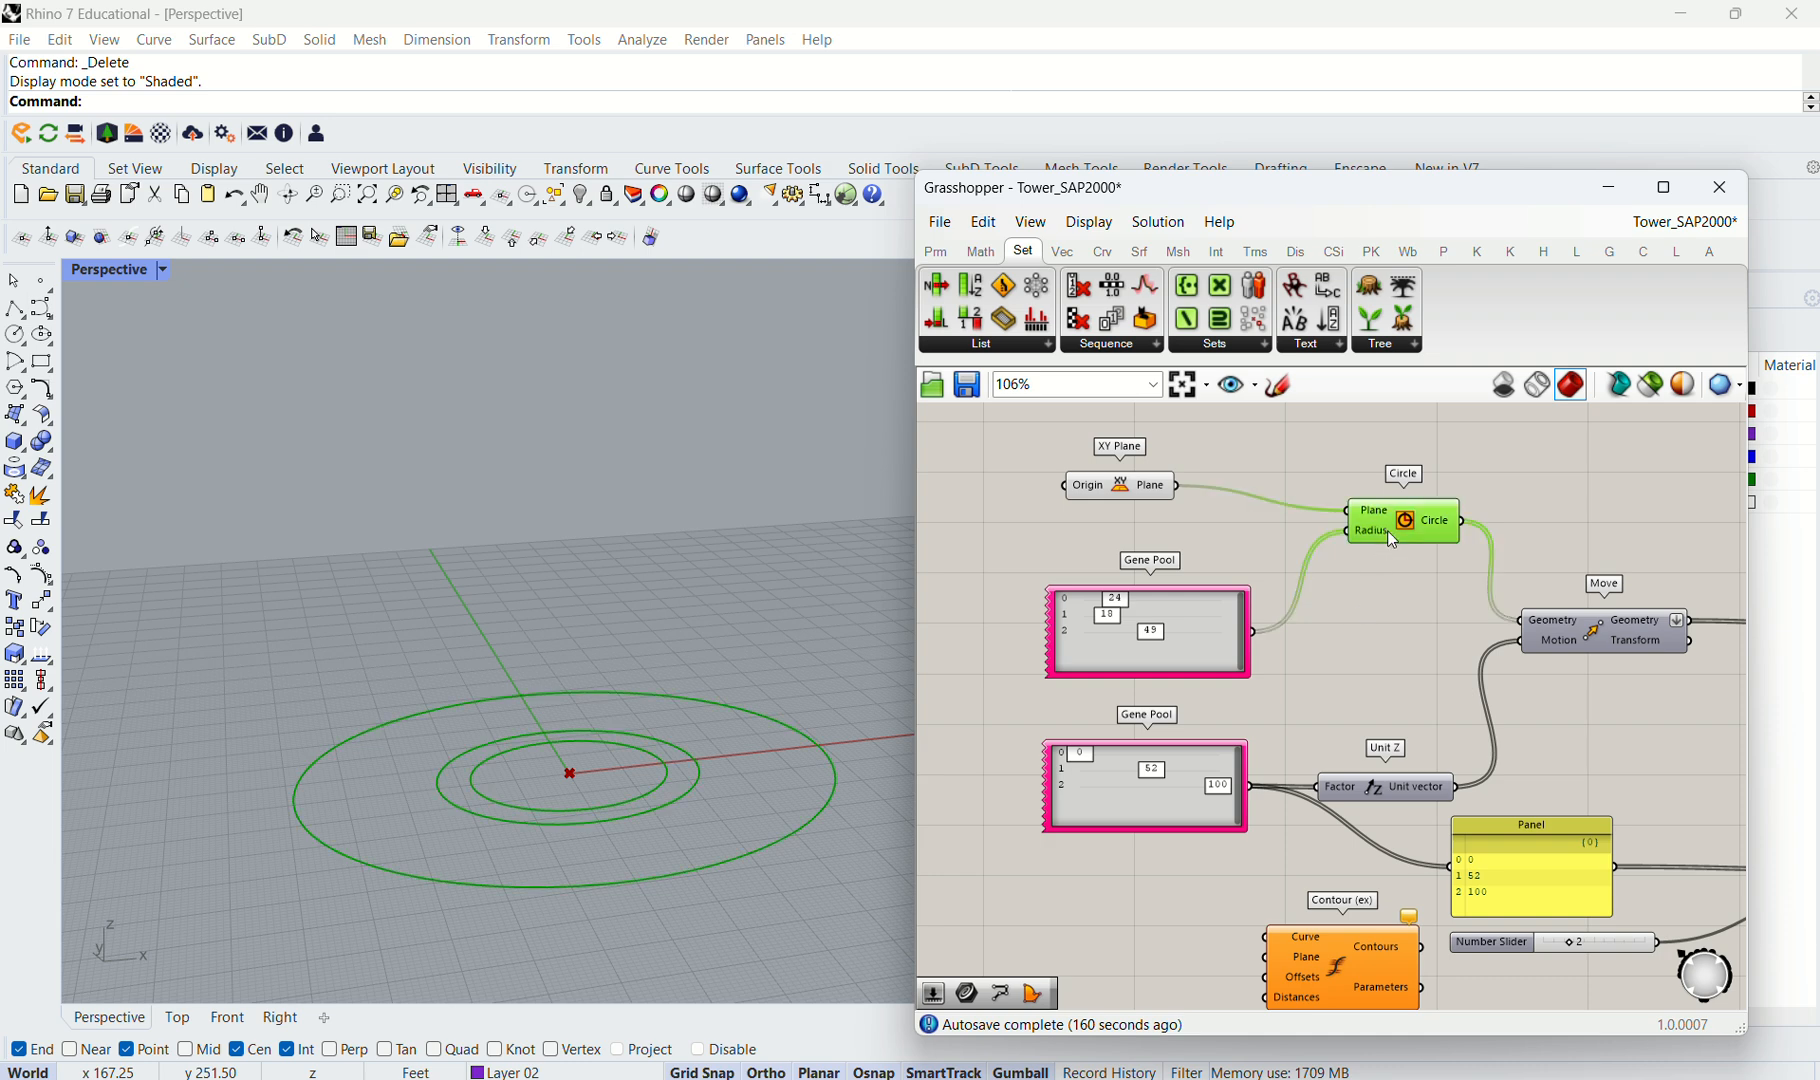
left_click_drag(1196, 593, 1187, 576)
left_click_drag(1190, 753, 1177, 731)
left_click_drag(1190, 599, 1177, 599)
Move the Unit Z component up nearer the Circle component and shift the Move component slightly right.
scroll(940, 600, "down", 3)
scroll(1317, 704, "up", 3)
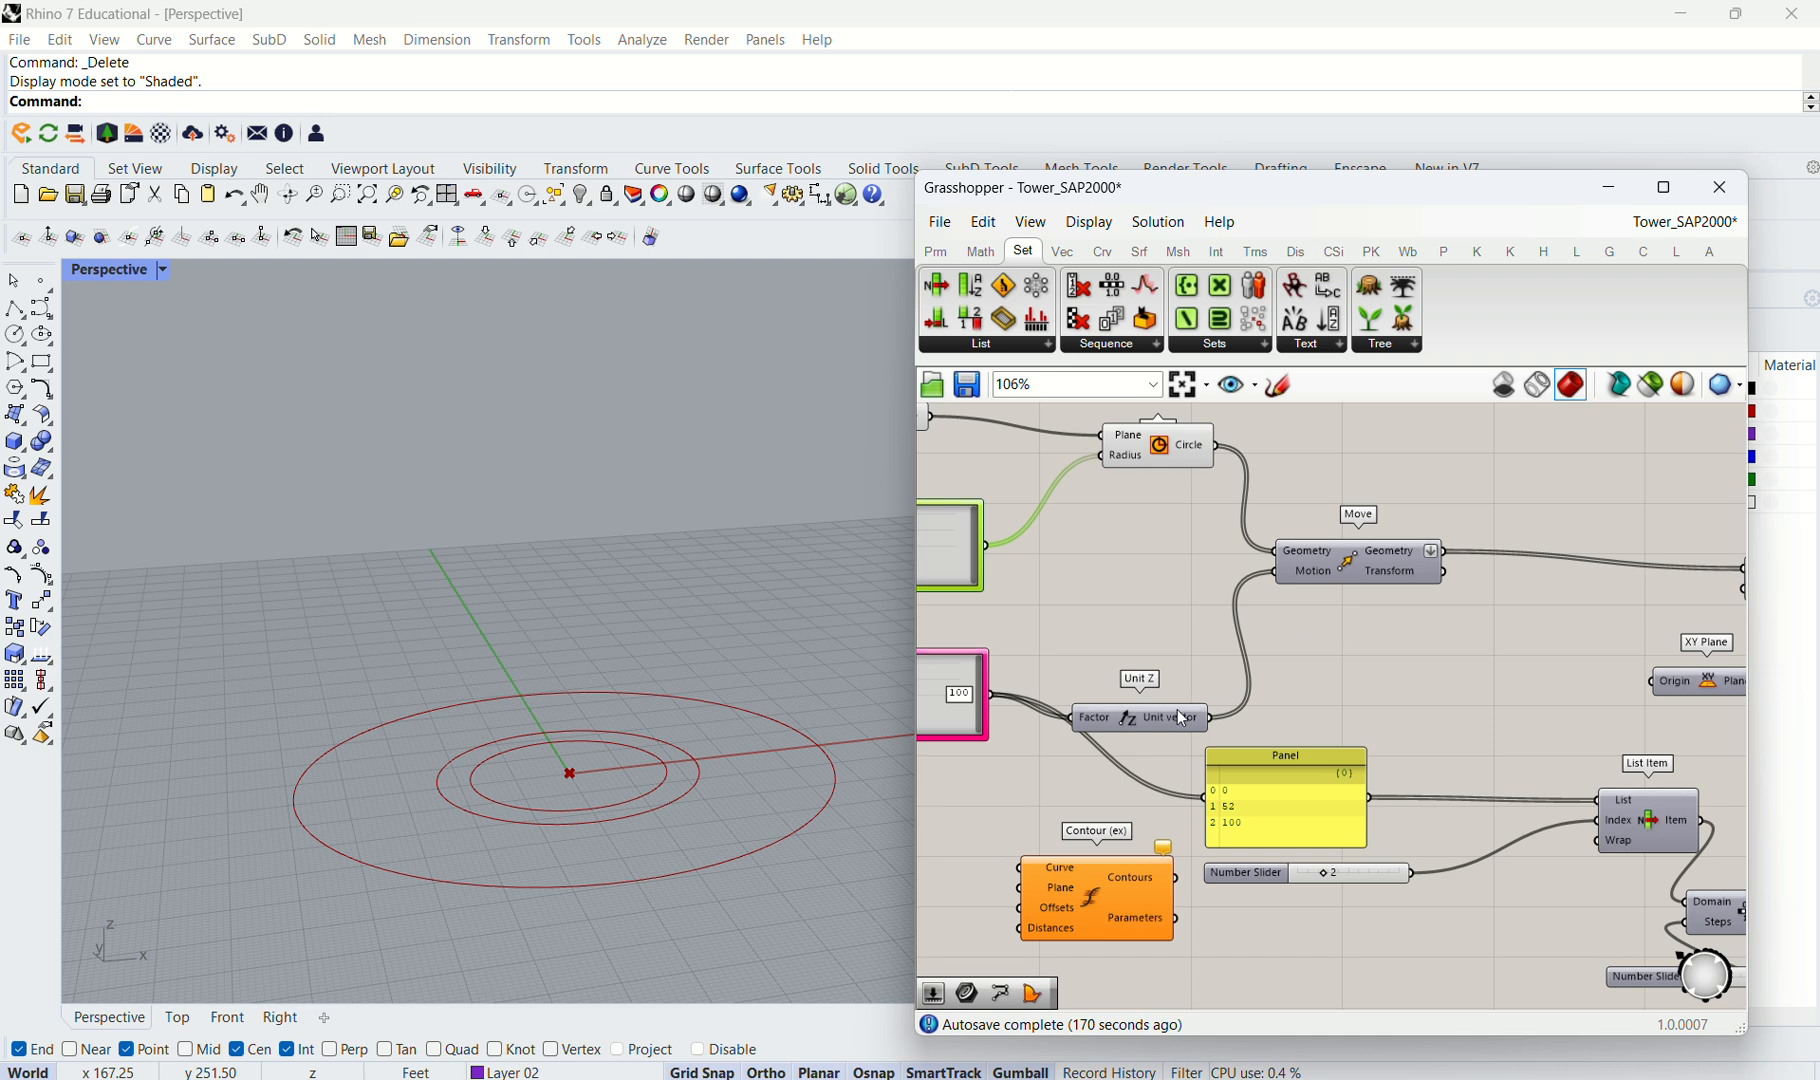
left_click_drag(1178, 712, 1176, 610)
left_click_drag(1365, 560, 1381, 559)
left_click(1265, 621)
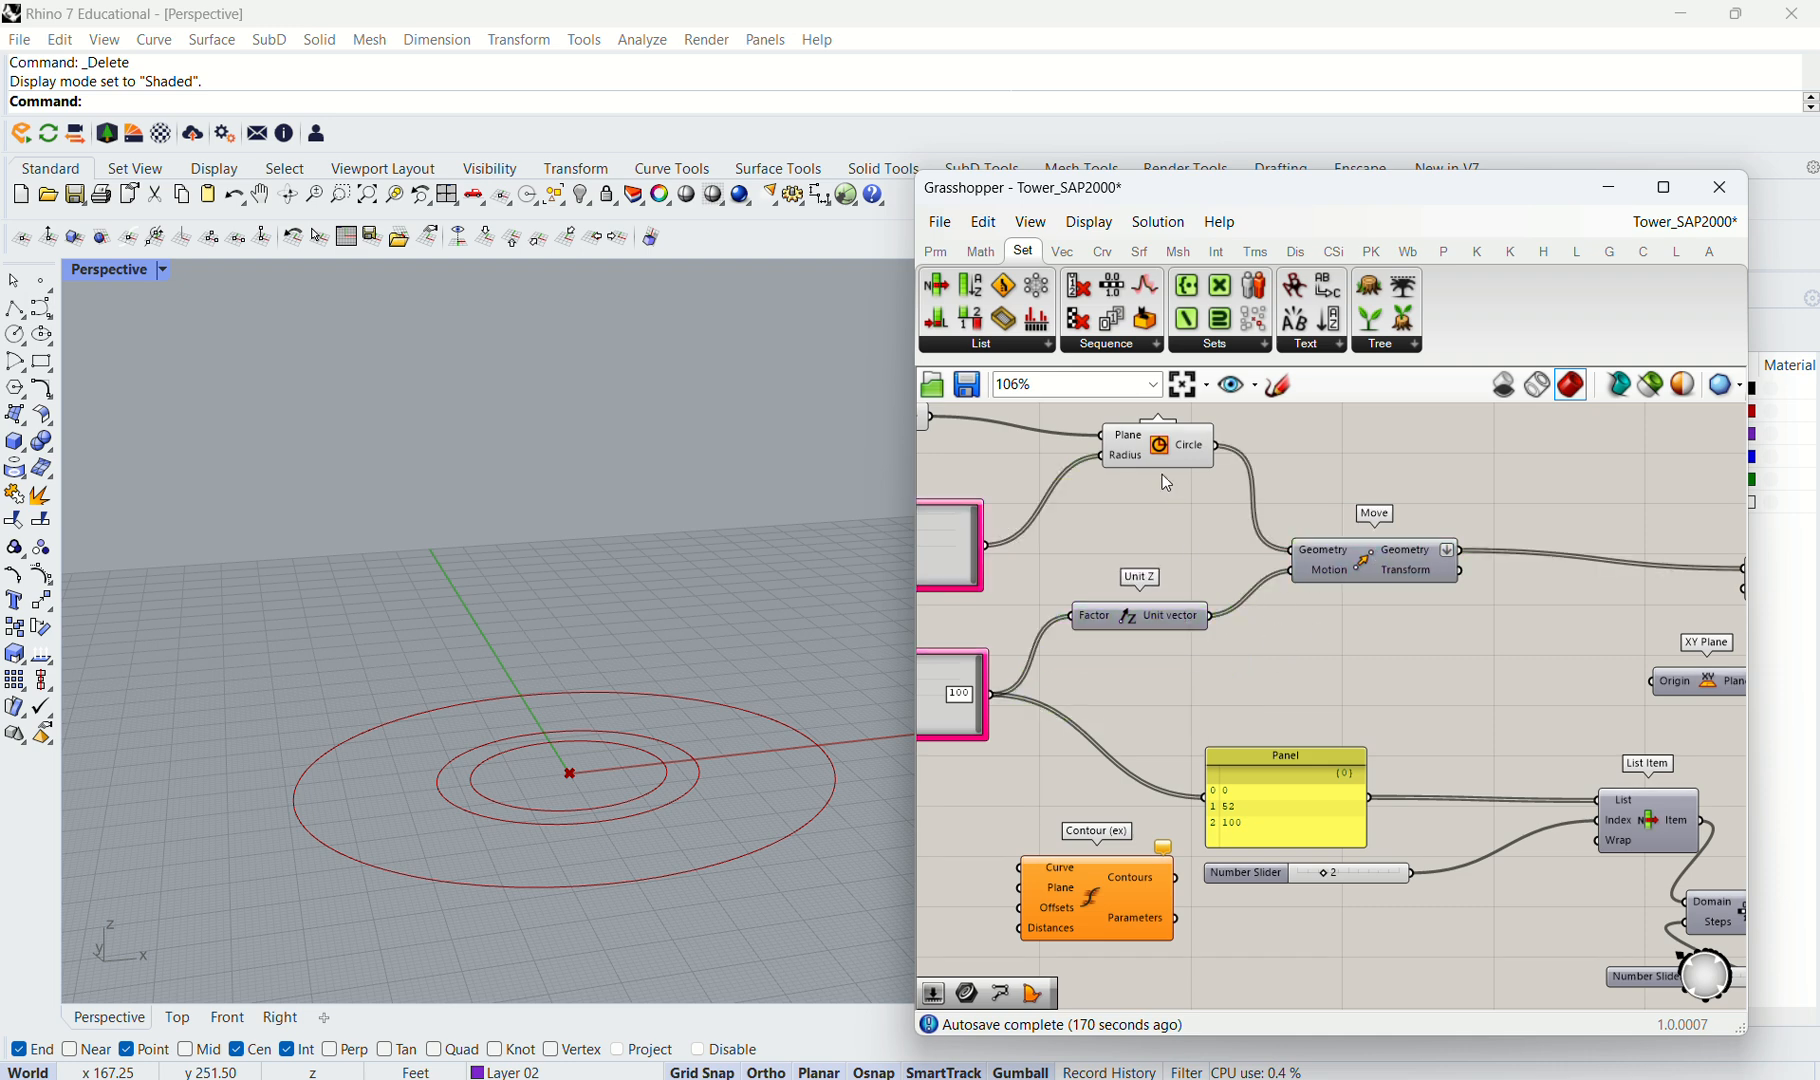
Apply Enable Preview to the Circle component.
left_click(1160, 458)
scroll(602, 805, "down", 7)
scroll(1479, 684, "up", 2)
middle_click(1350, 528)
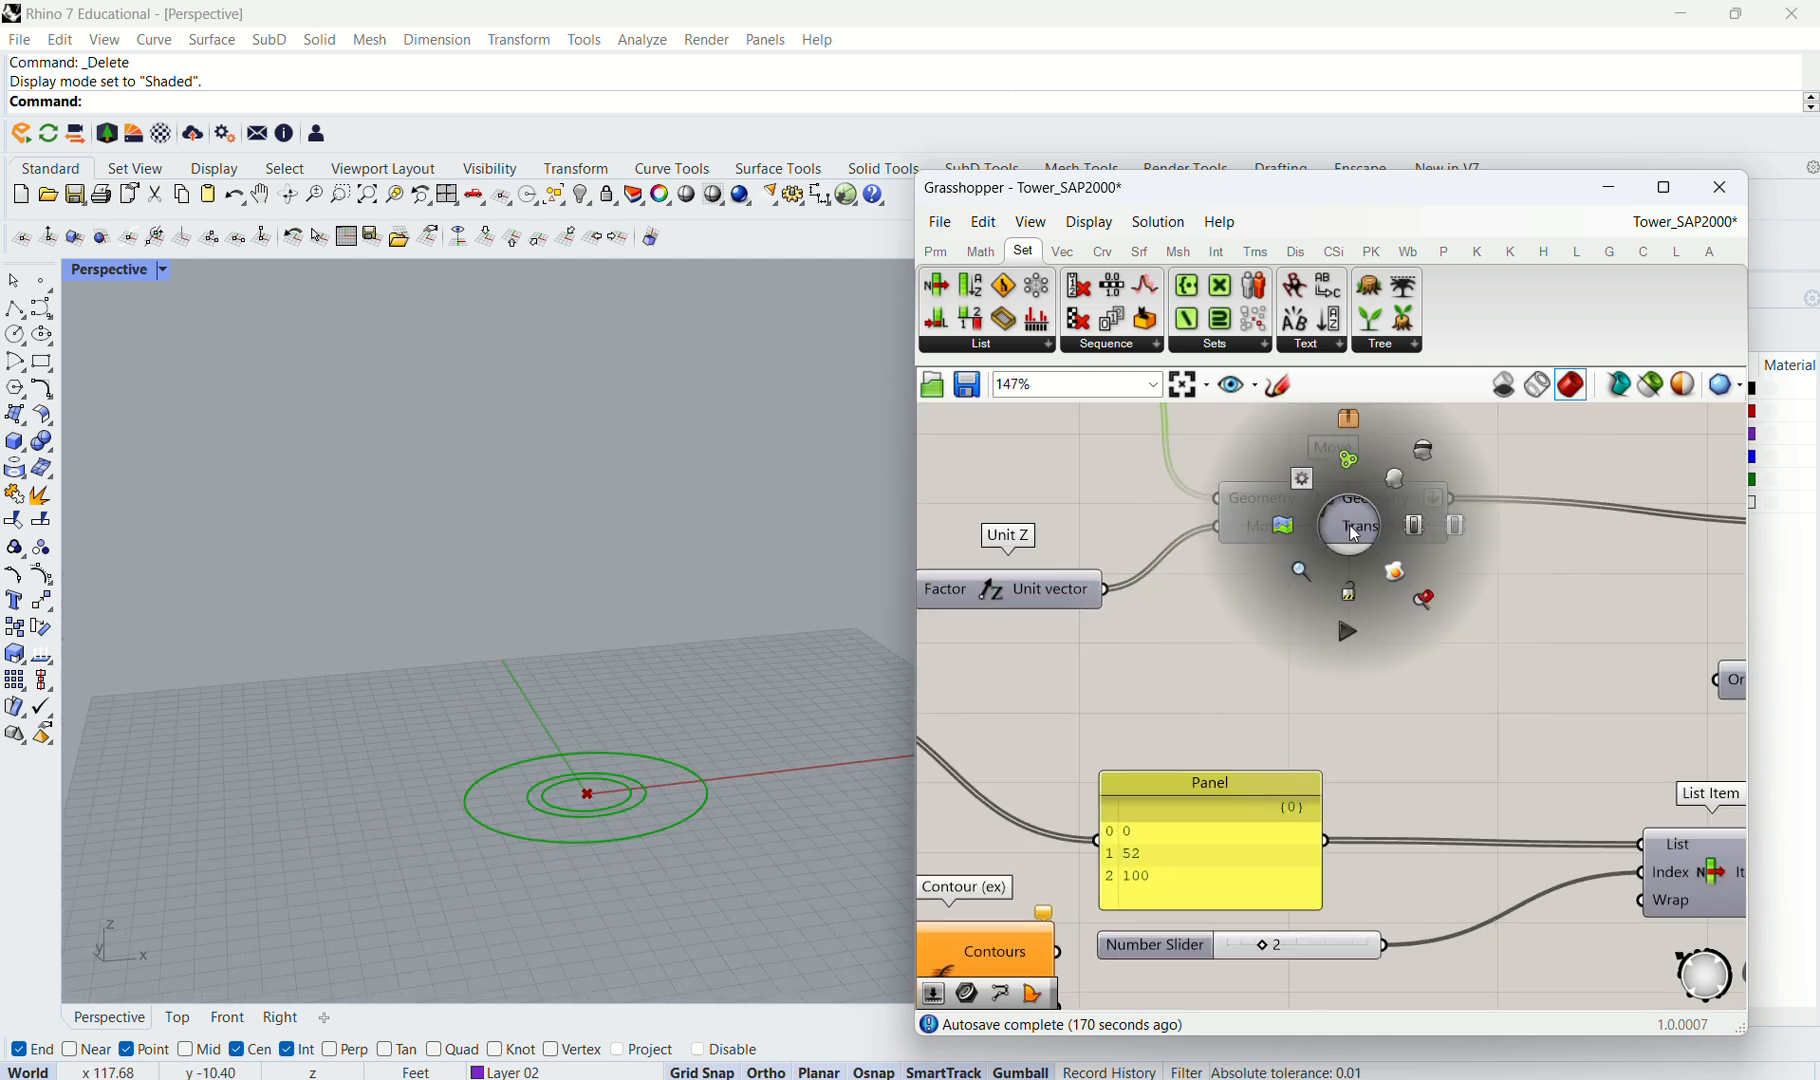
left_click(1395, 481)
left_click(1308, 634)
scroll(1308, 634, "down", 5)
scroll(1398, 560, "up", 4)
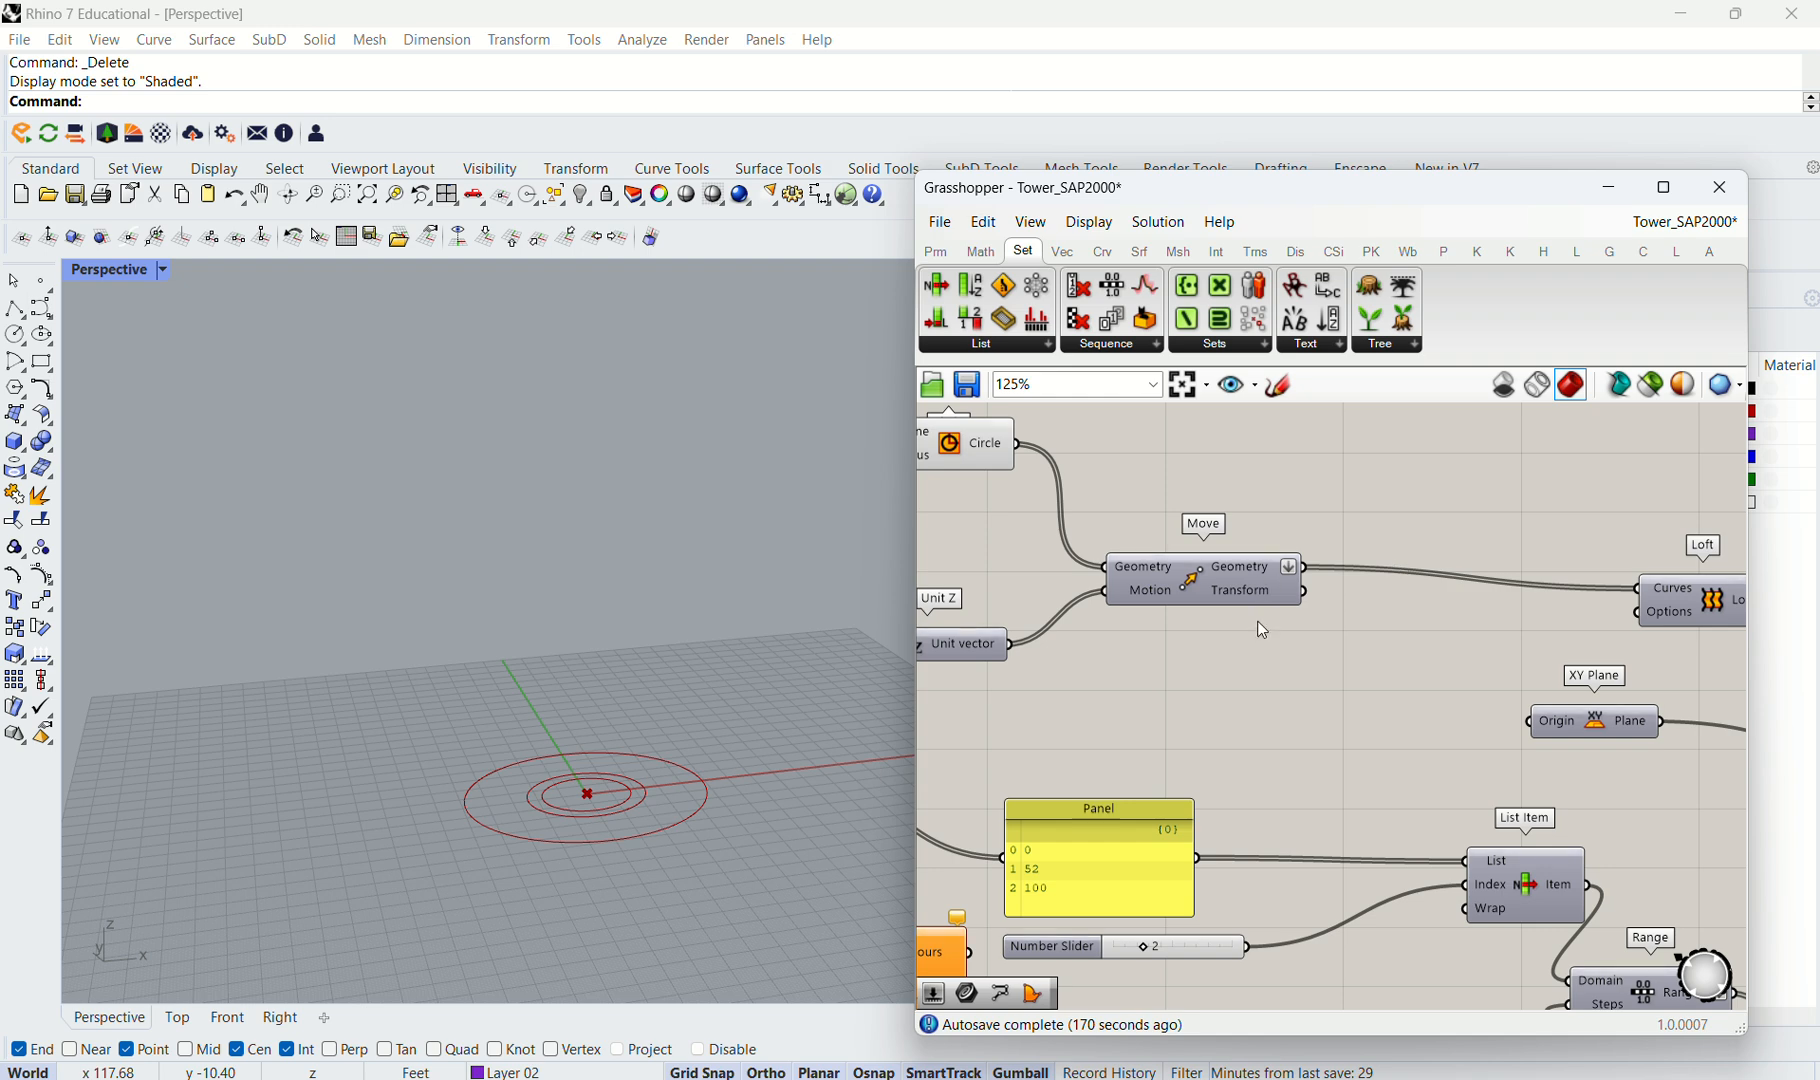
Enable the preview of the Move component to show the circles at their different heights.
left_click(1249, 595)
middle_click(1254, 595)
left_click(1300, 540)
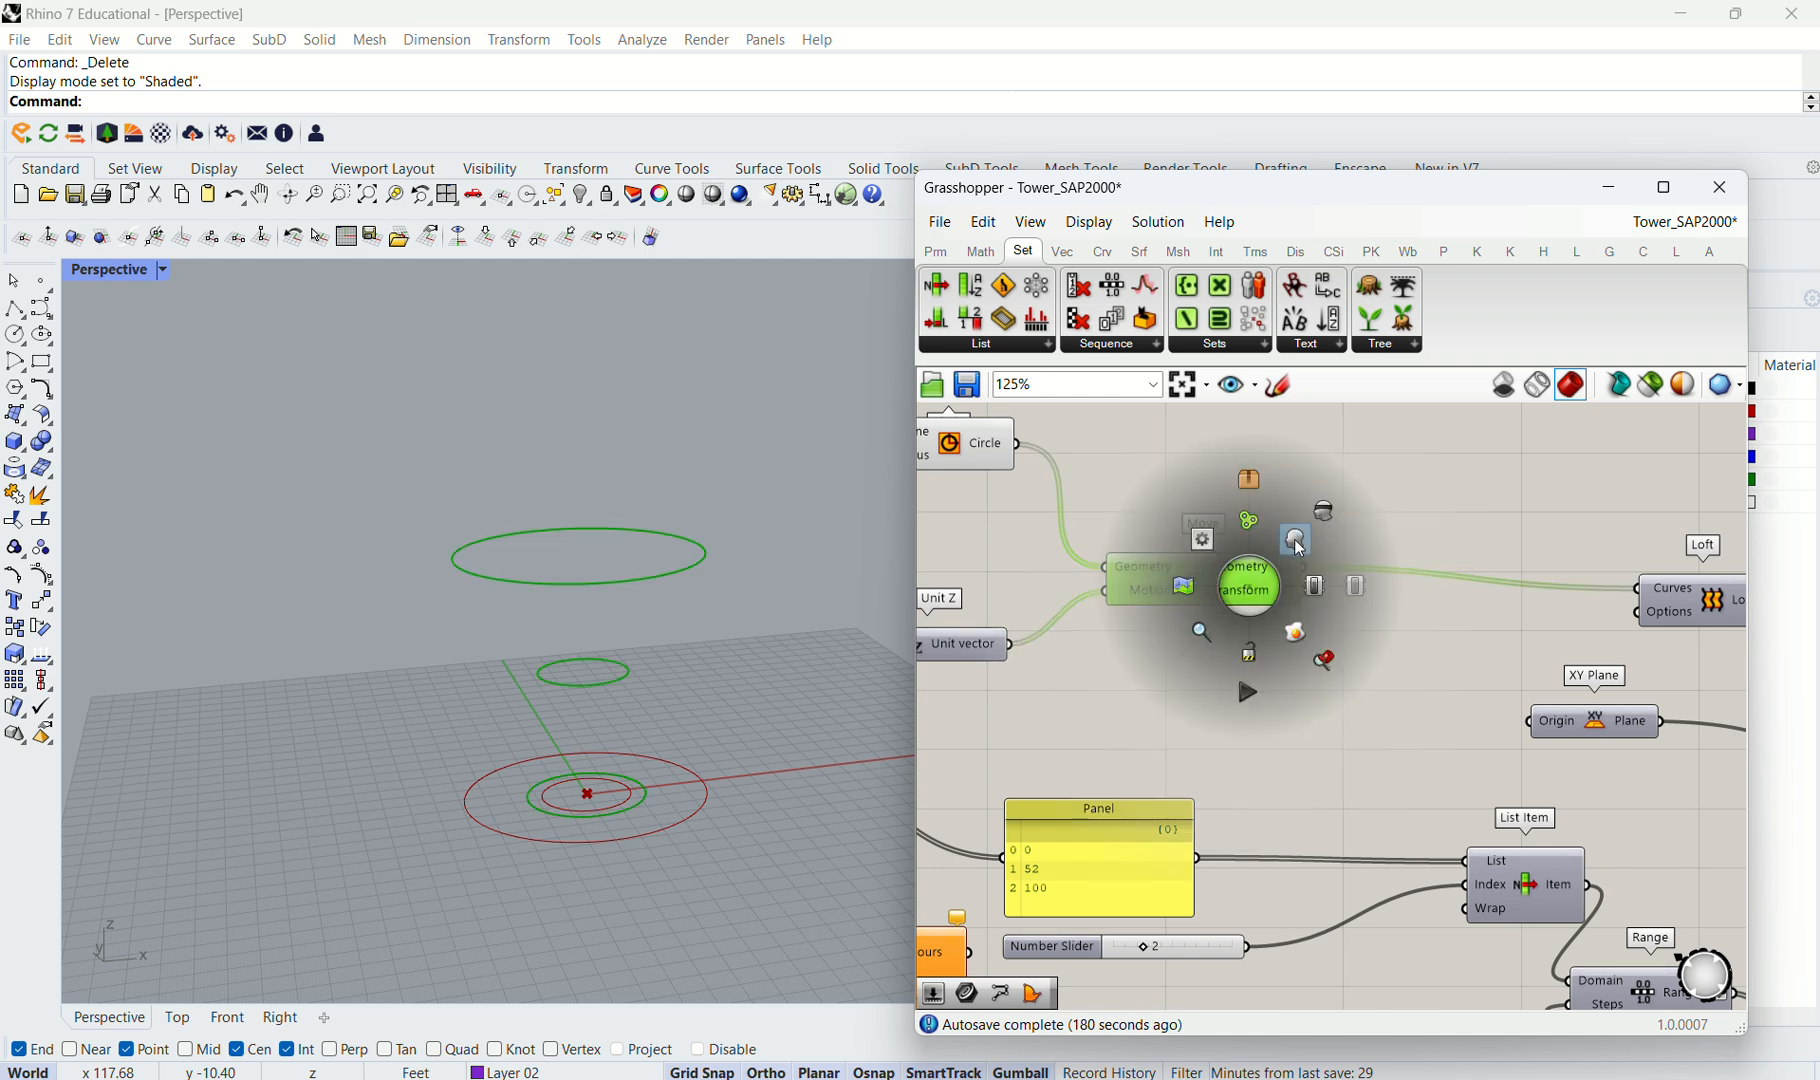
right_click_drag(711, 657, 707, 651)
Disable the preview of the Circle component so only the moved circles are shown.
scroll(1315, 717, "down", 3)
left_click(1100, 550)
middle_click(1100, 552)
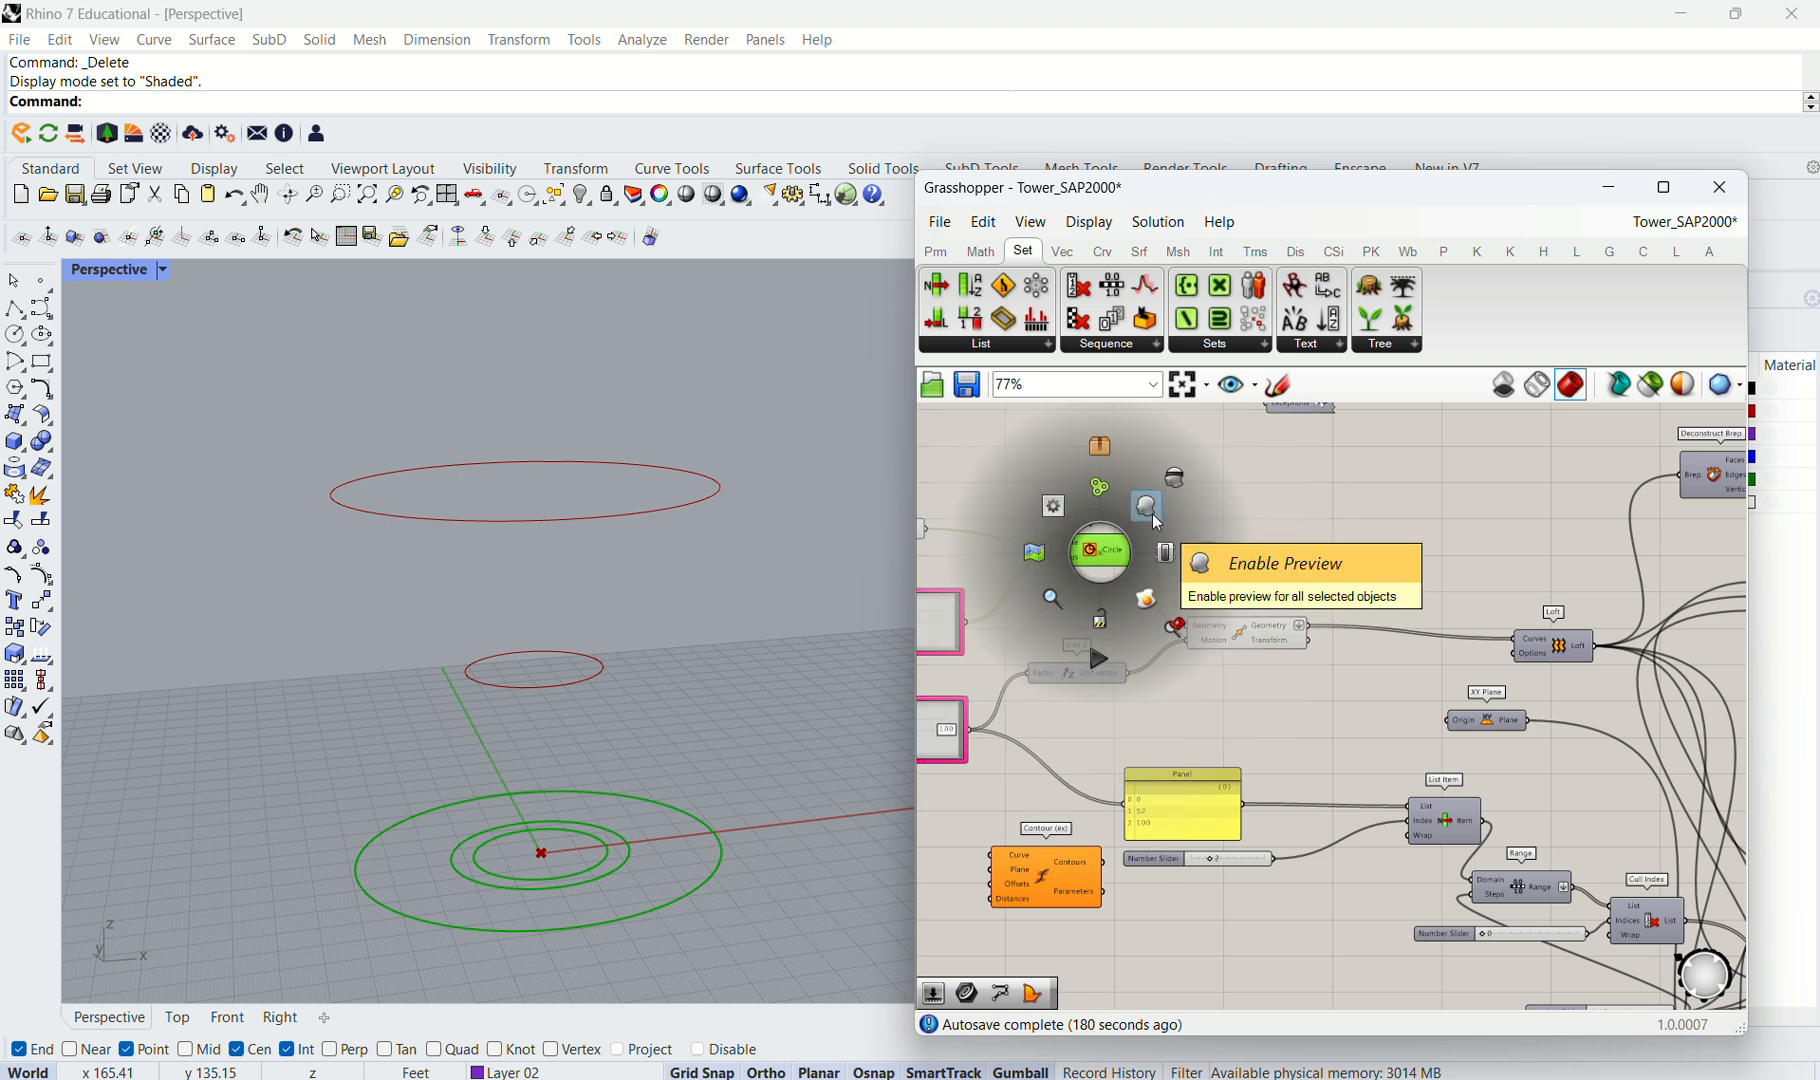
left_click(1187, 490)
left_click(1338, 556)
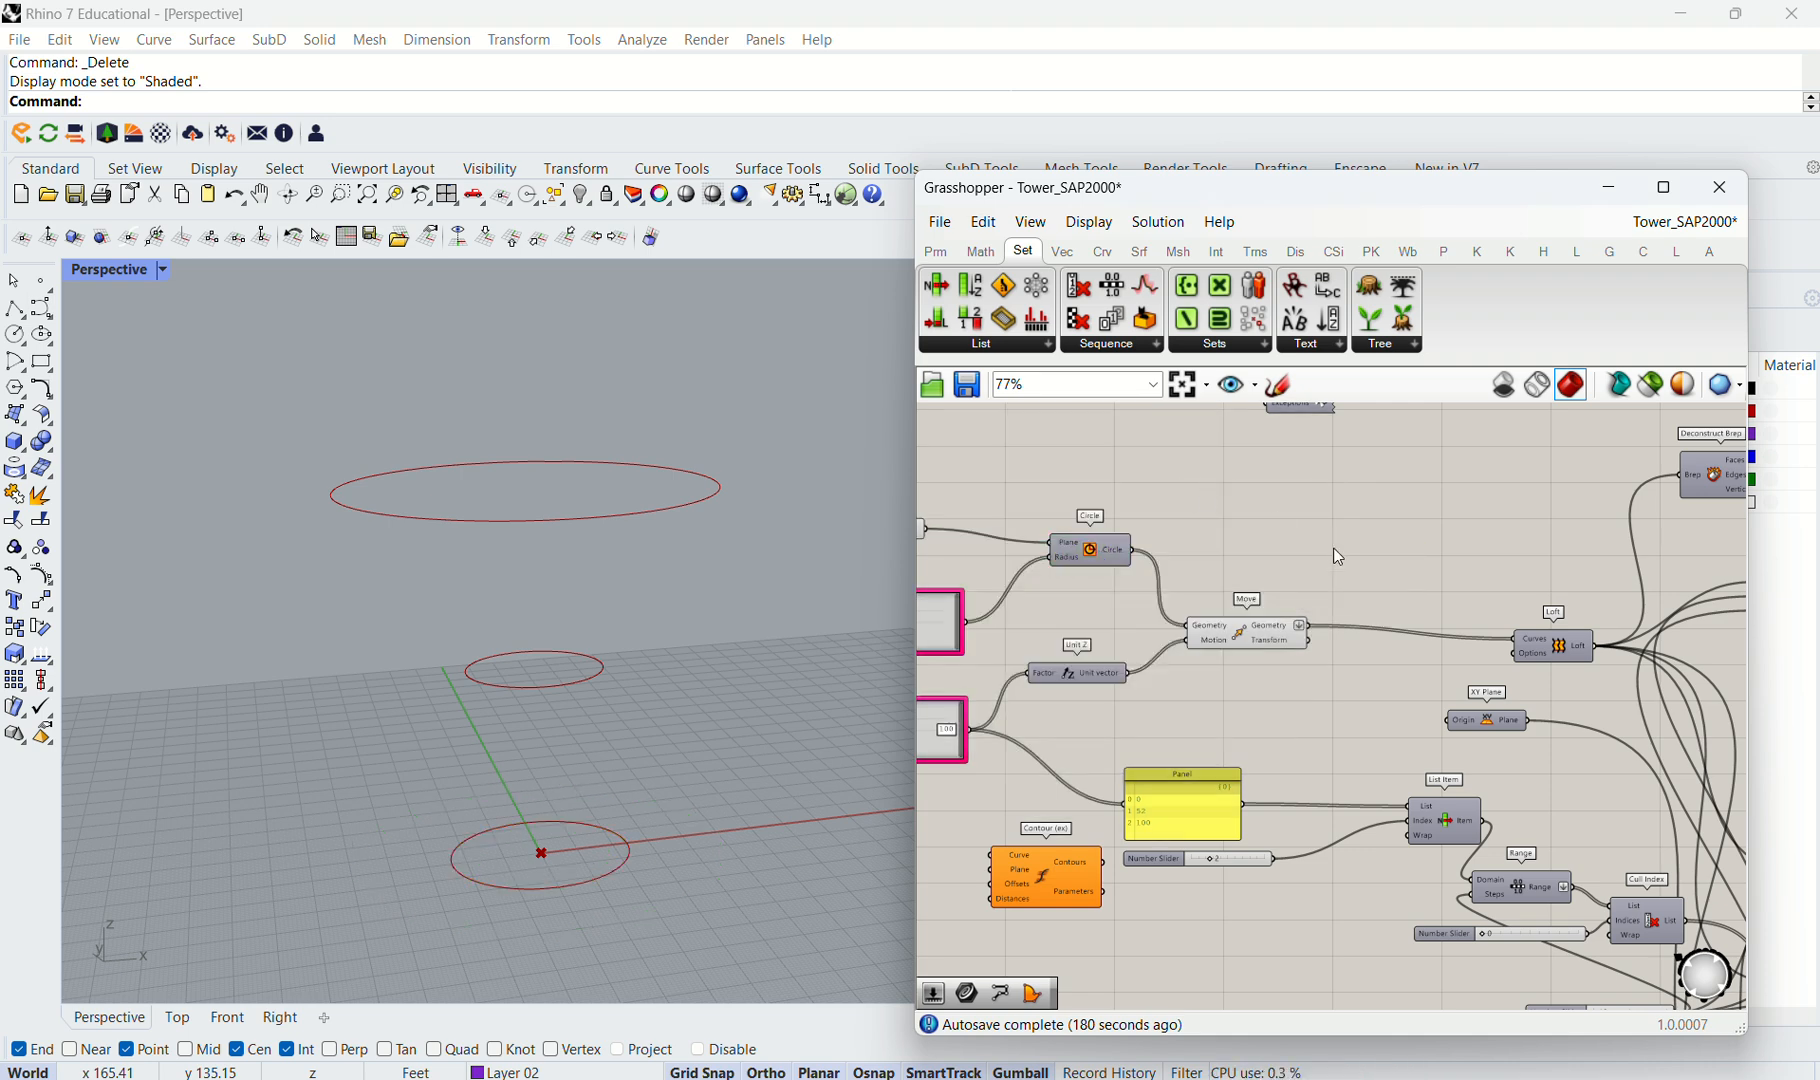
Shift the Loft component slightly left and enable its preview to show the surface through the three circles.
left_click(1241, 640)
scroll(1347, 698, "down", 2)
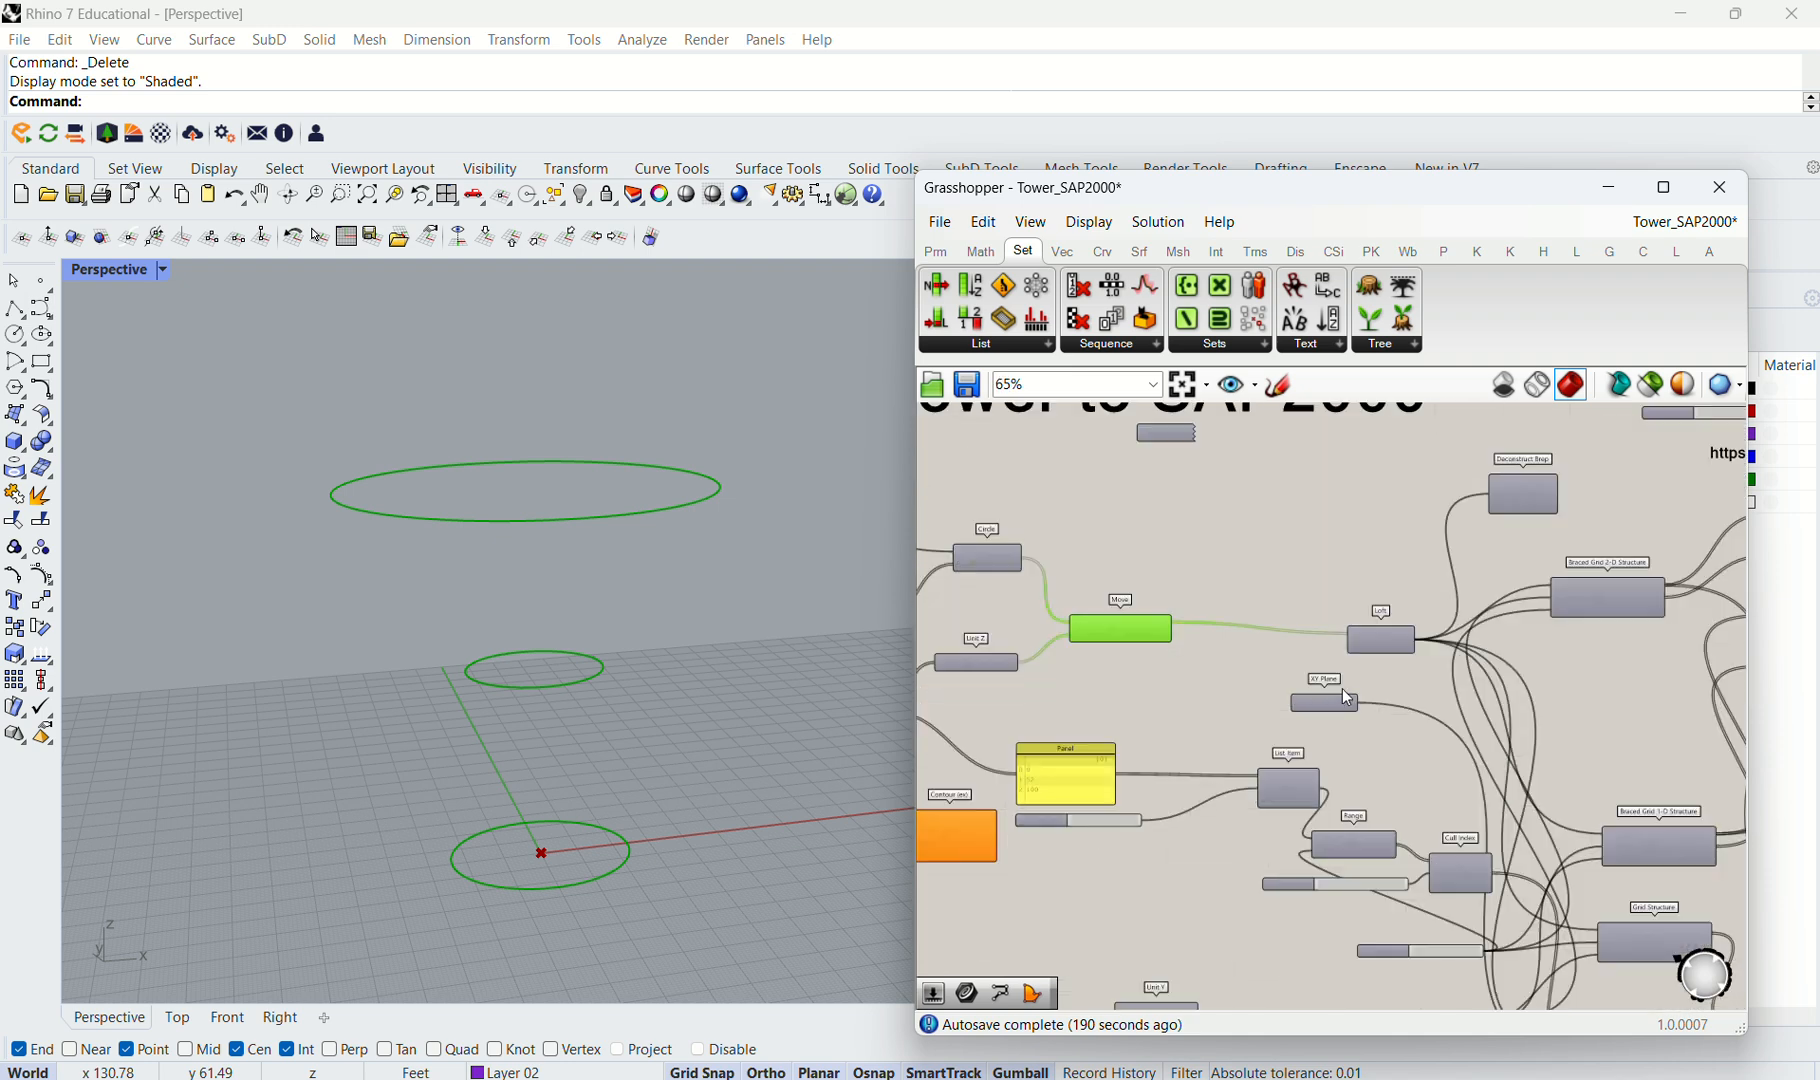
scroll(1347, 698, "up", 1)
left_click(1387, 631)
middle_click(1387, 631)
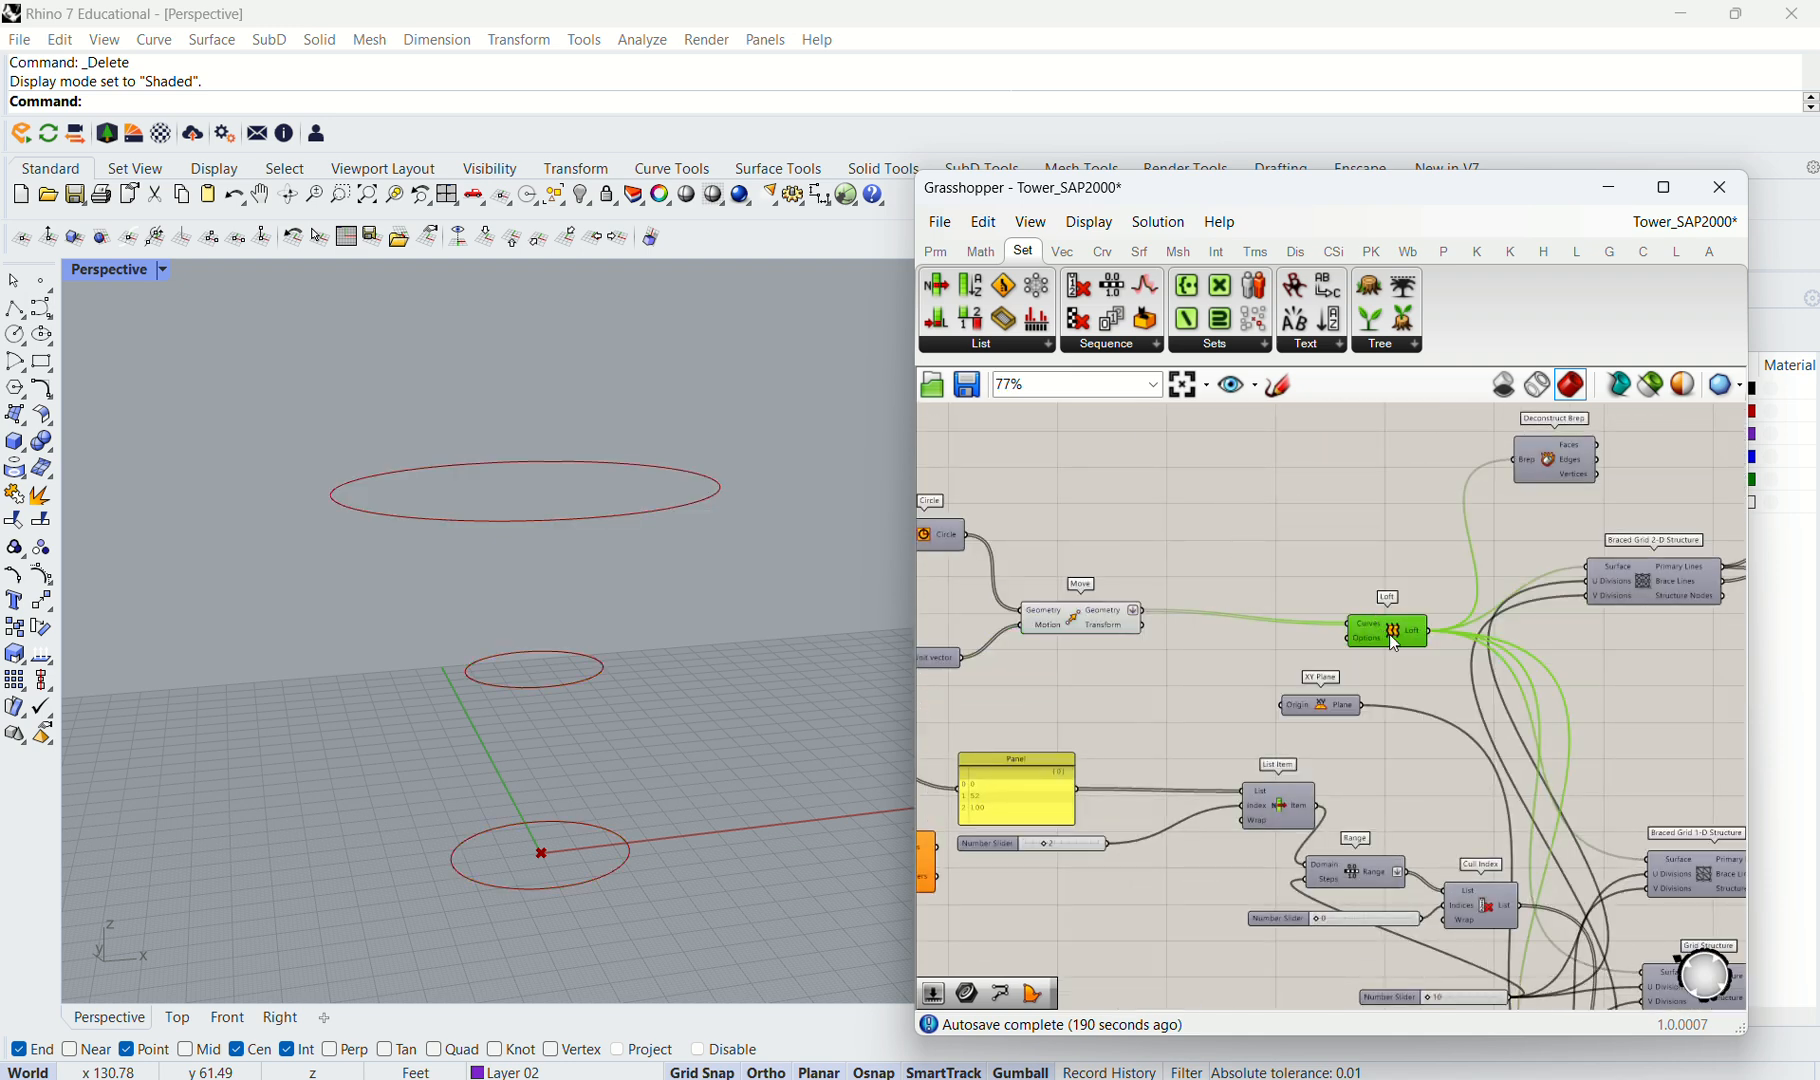
middle_click(1334, 615)
left_click(1374, 564)
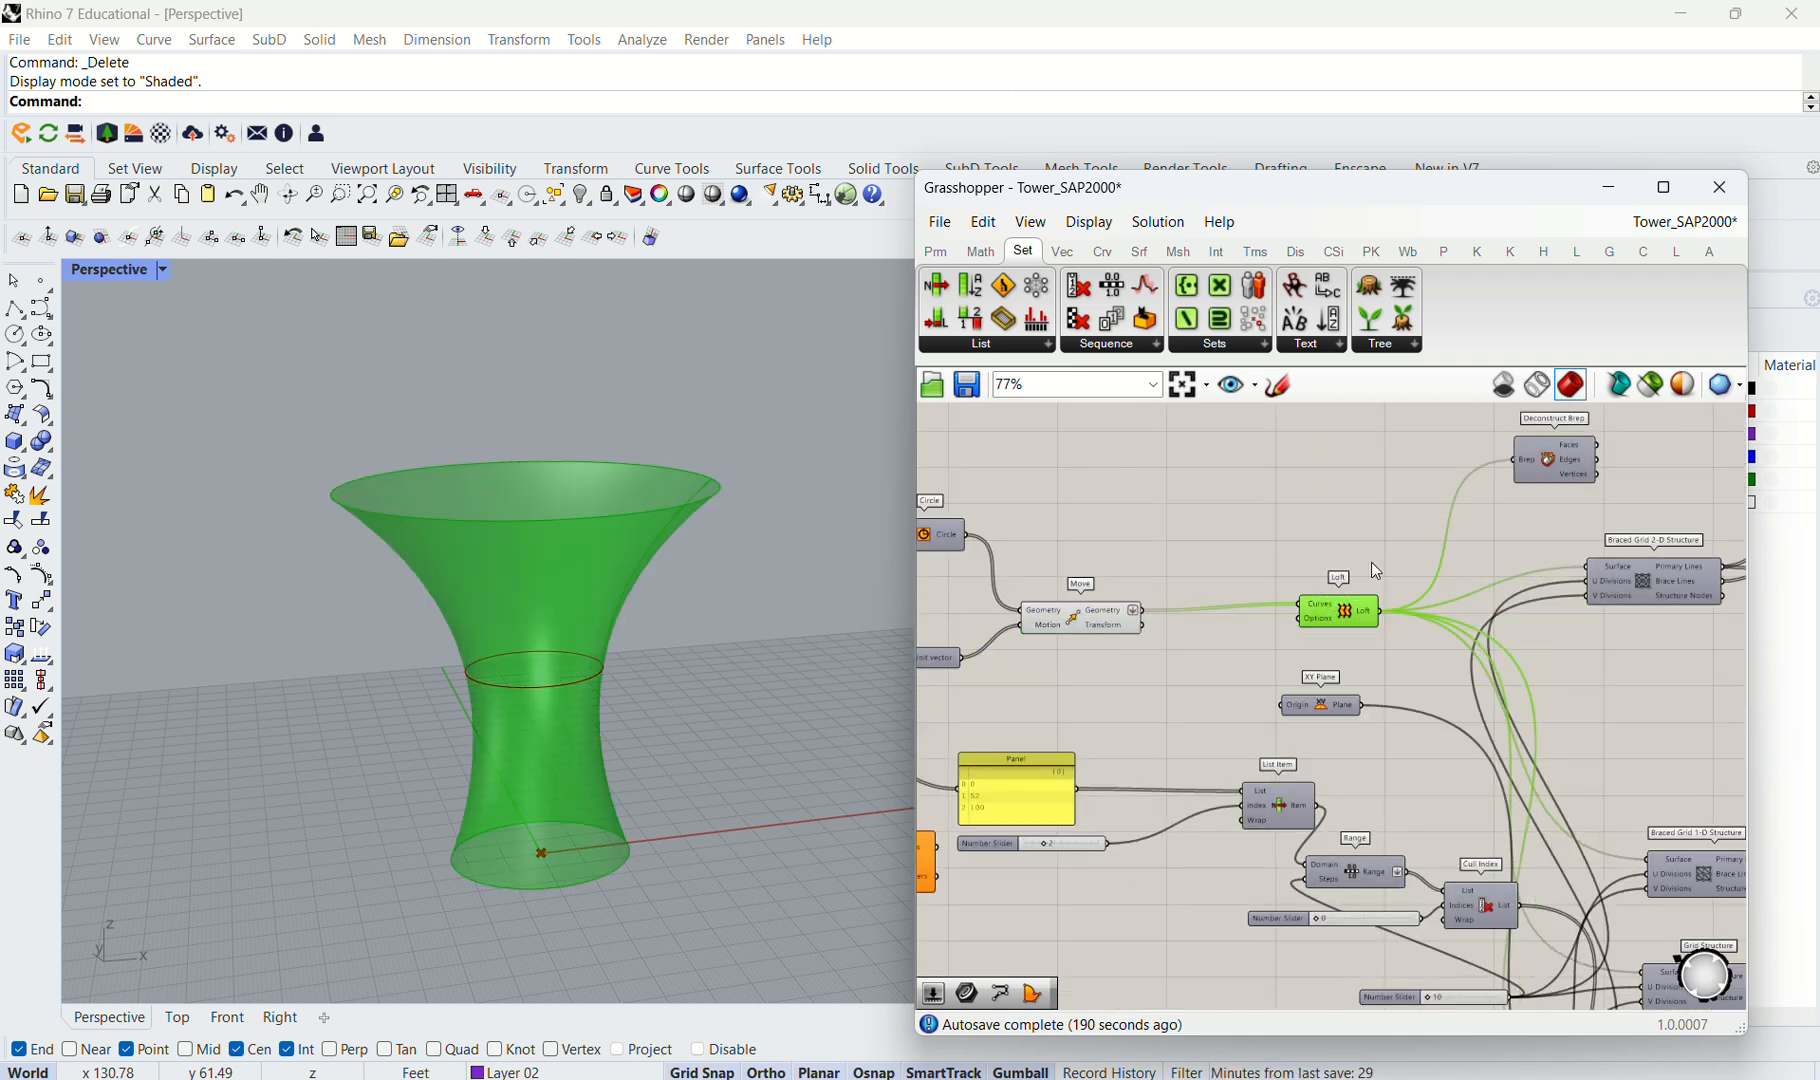
Shift the Loft component slightly to the right on the canvas.
left_click(1198, 499)
left_click(1362, 612)
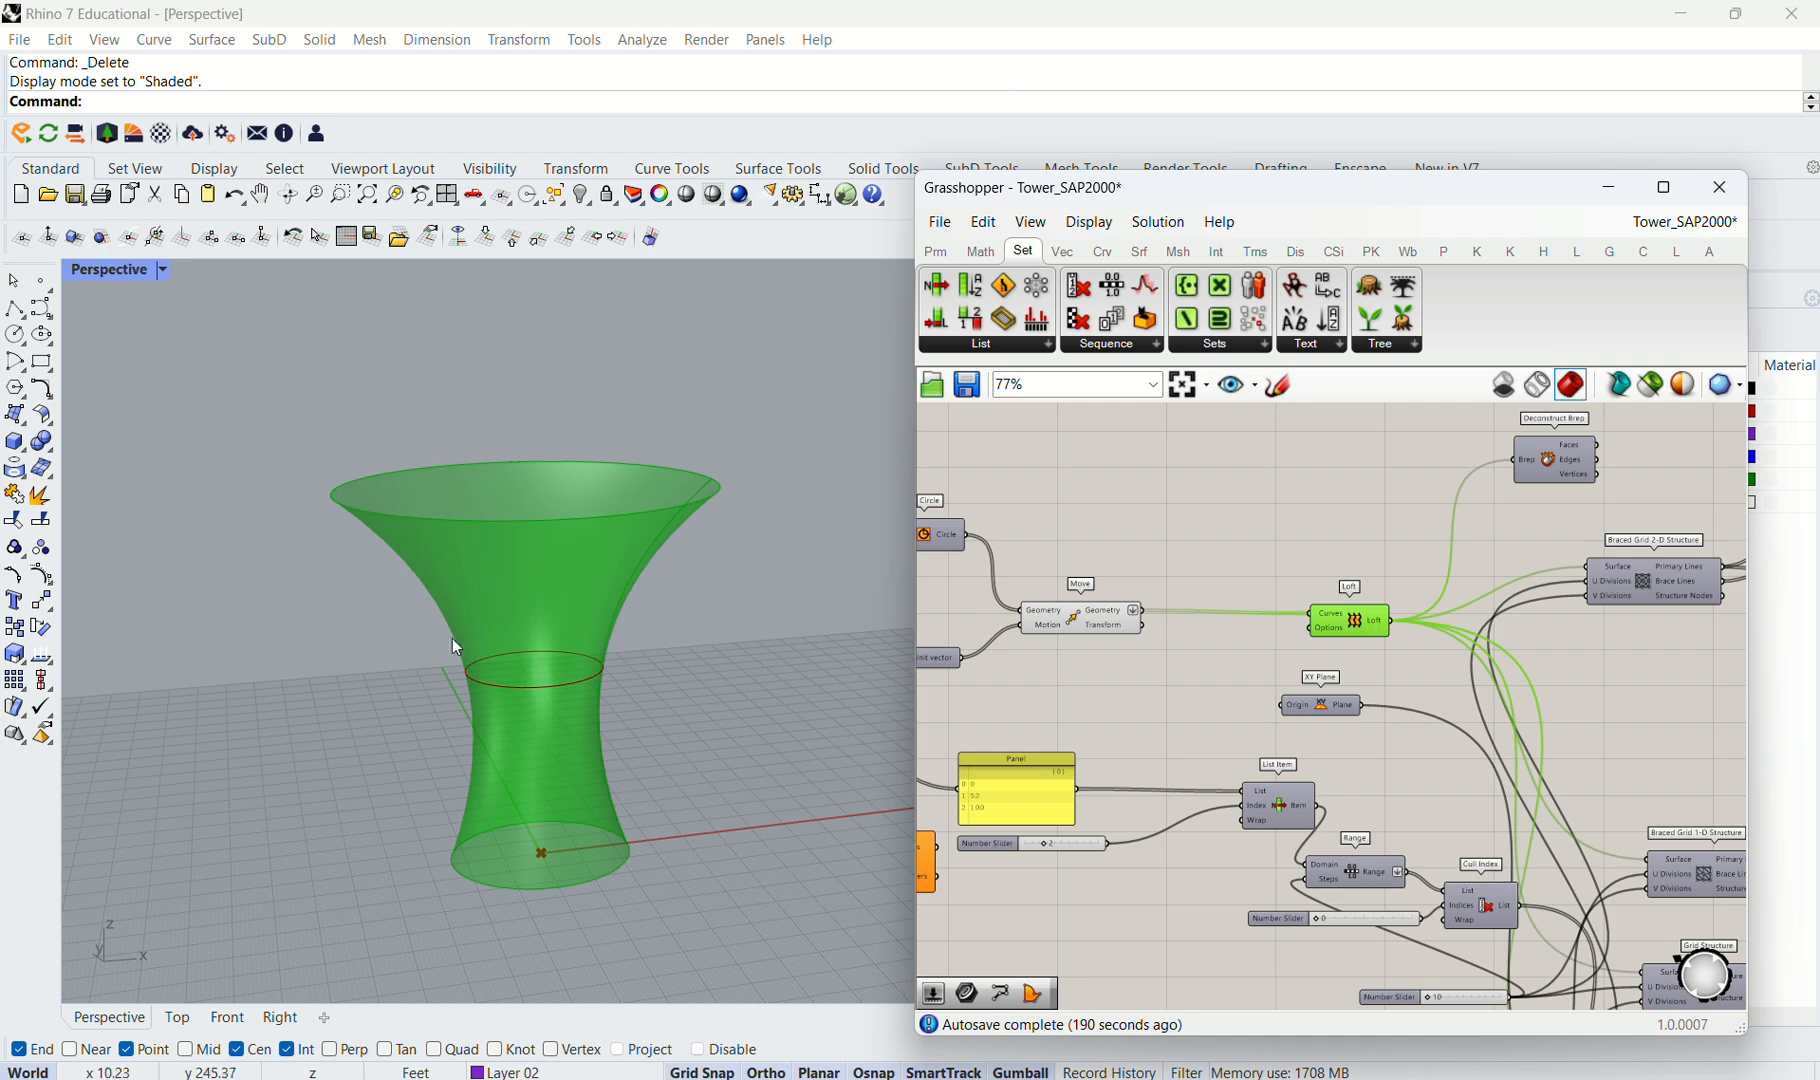
Set the first and third circle radii in the radius Gene Pool to 30 and 58.
right_click_drag(452, 638, 622, 642)
scroll(1420, 643, "down", 3)
scroll(890, 720, "up", 2)
scroll(1022, 657, "up", 4)
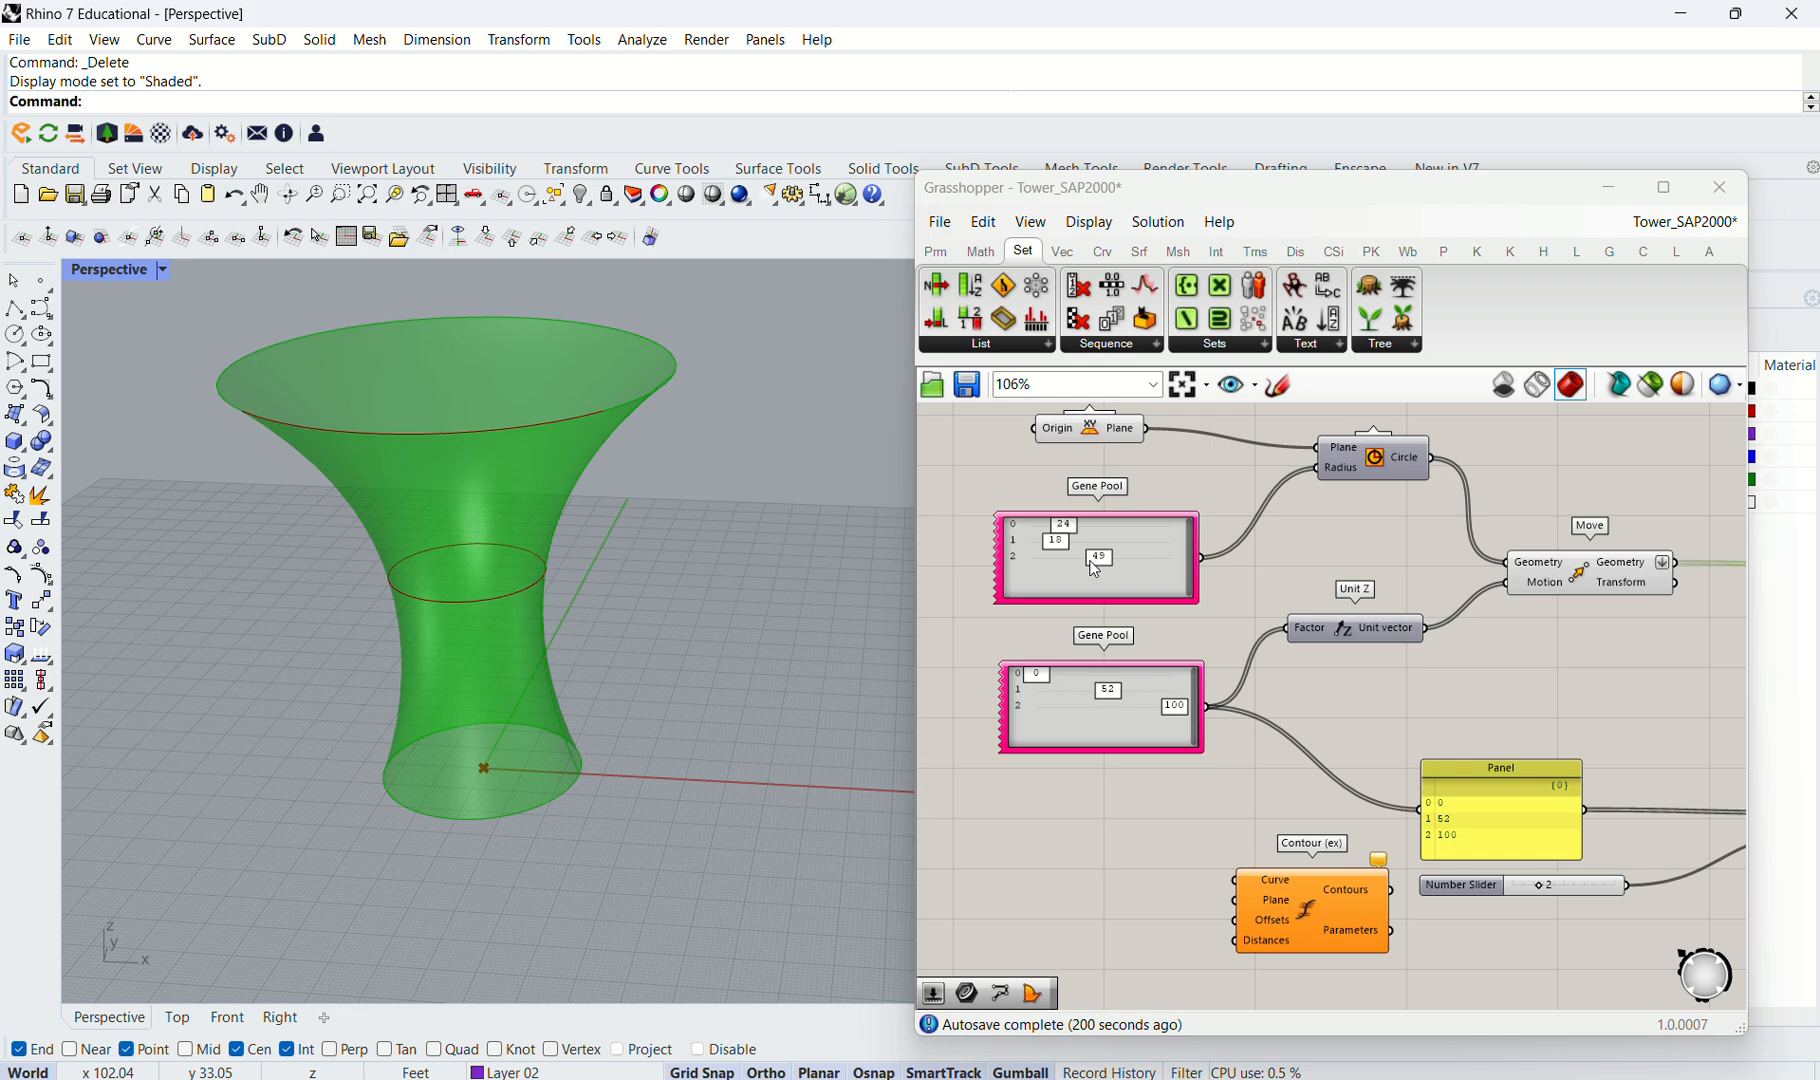
scroll(1095, 567, "up", 3)
left_click_drag(1115, 566, 1091, 515)
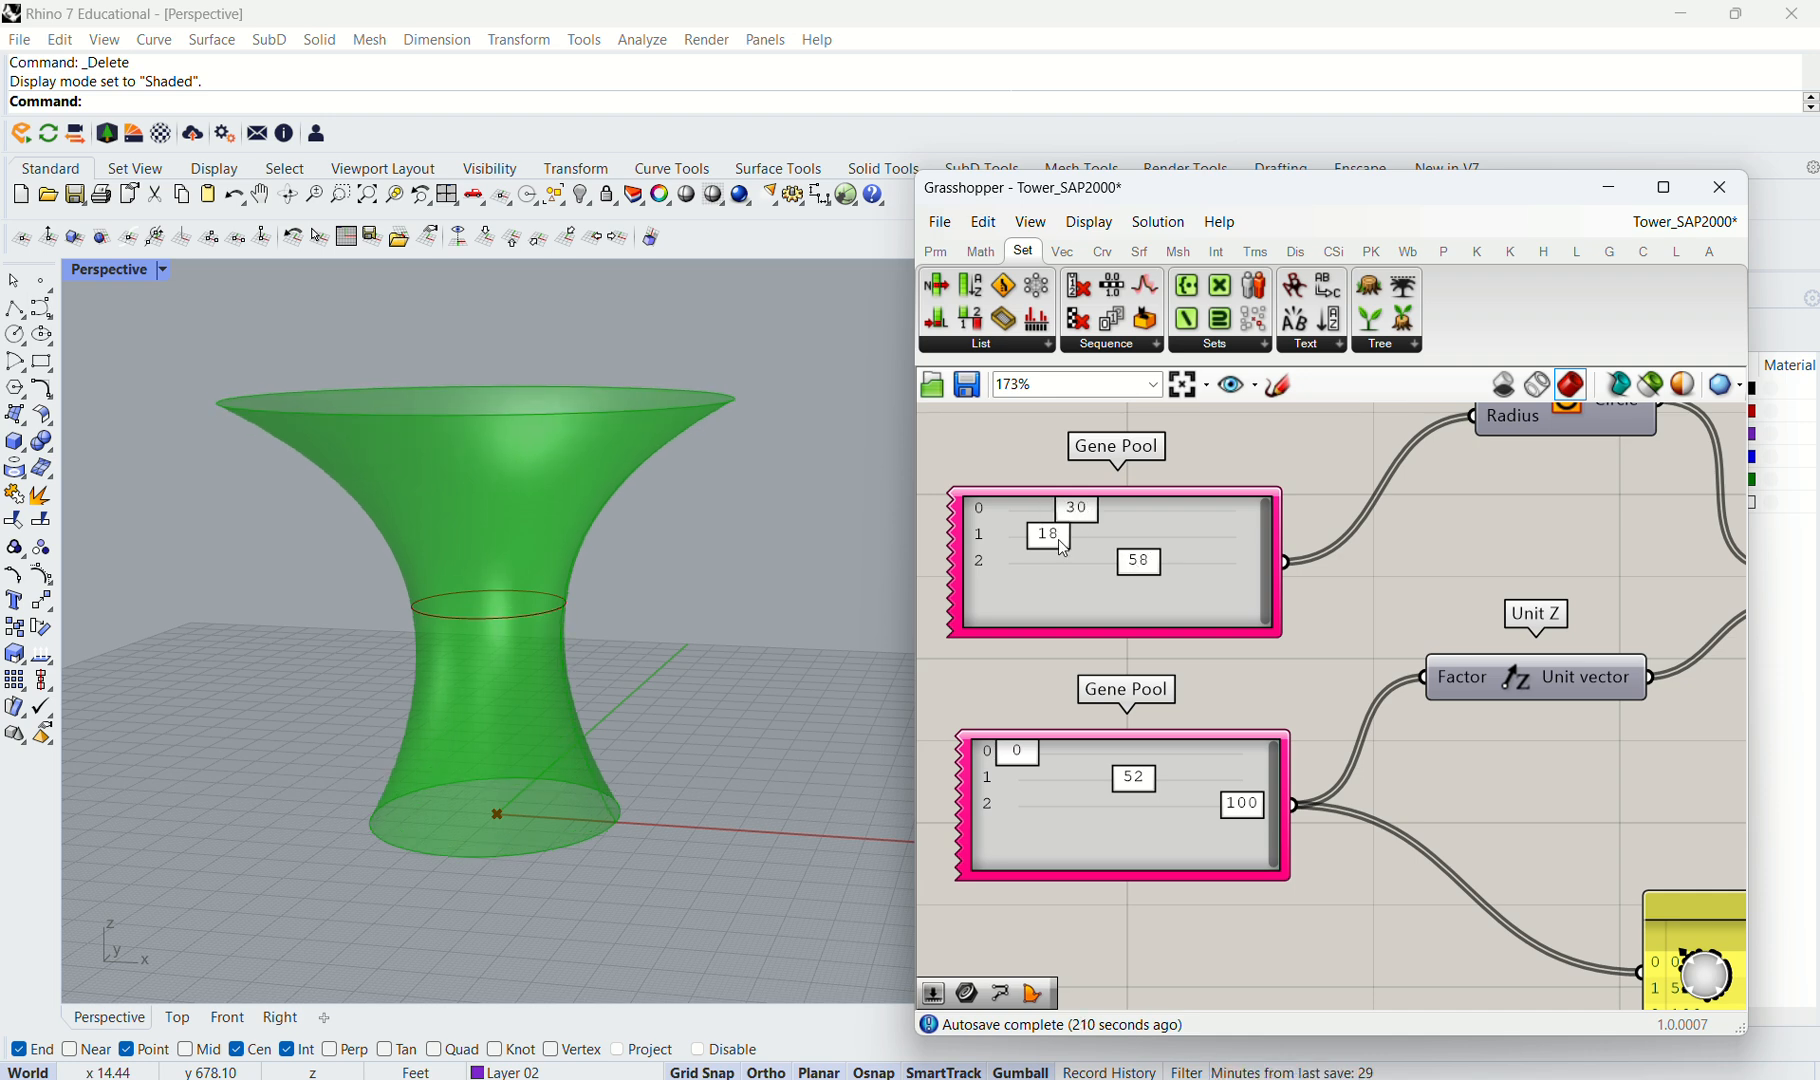
Examine the reshaped lofted surface in the Perspective view and how it follows from the Move and Loft components.
scroll(500, 560, "down", 2)
right_click_drag(510, 565, 601, 568)
right_click_drag(718, 543, 680, 525)
right_click_drag(615, 676, 701, 585)
scroll(1091, 605, "down", 5)
scroll(1320, 616, "up", 3)
scroll(1240, 676, "down", 3)
scroll(1410, 567, "up", 4)
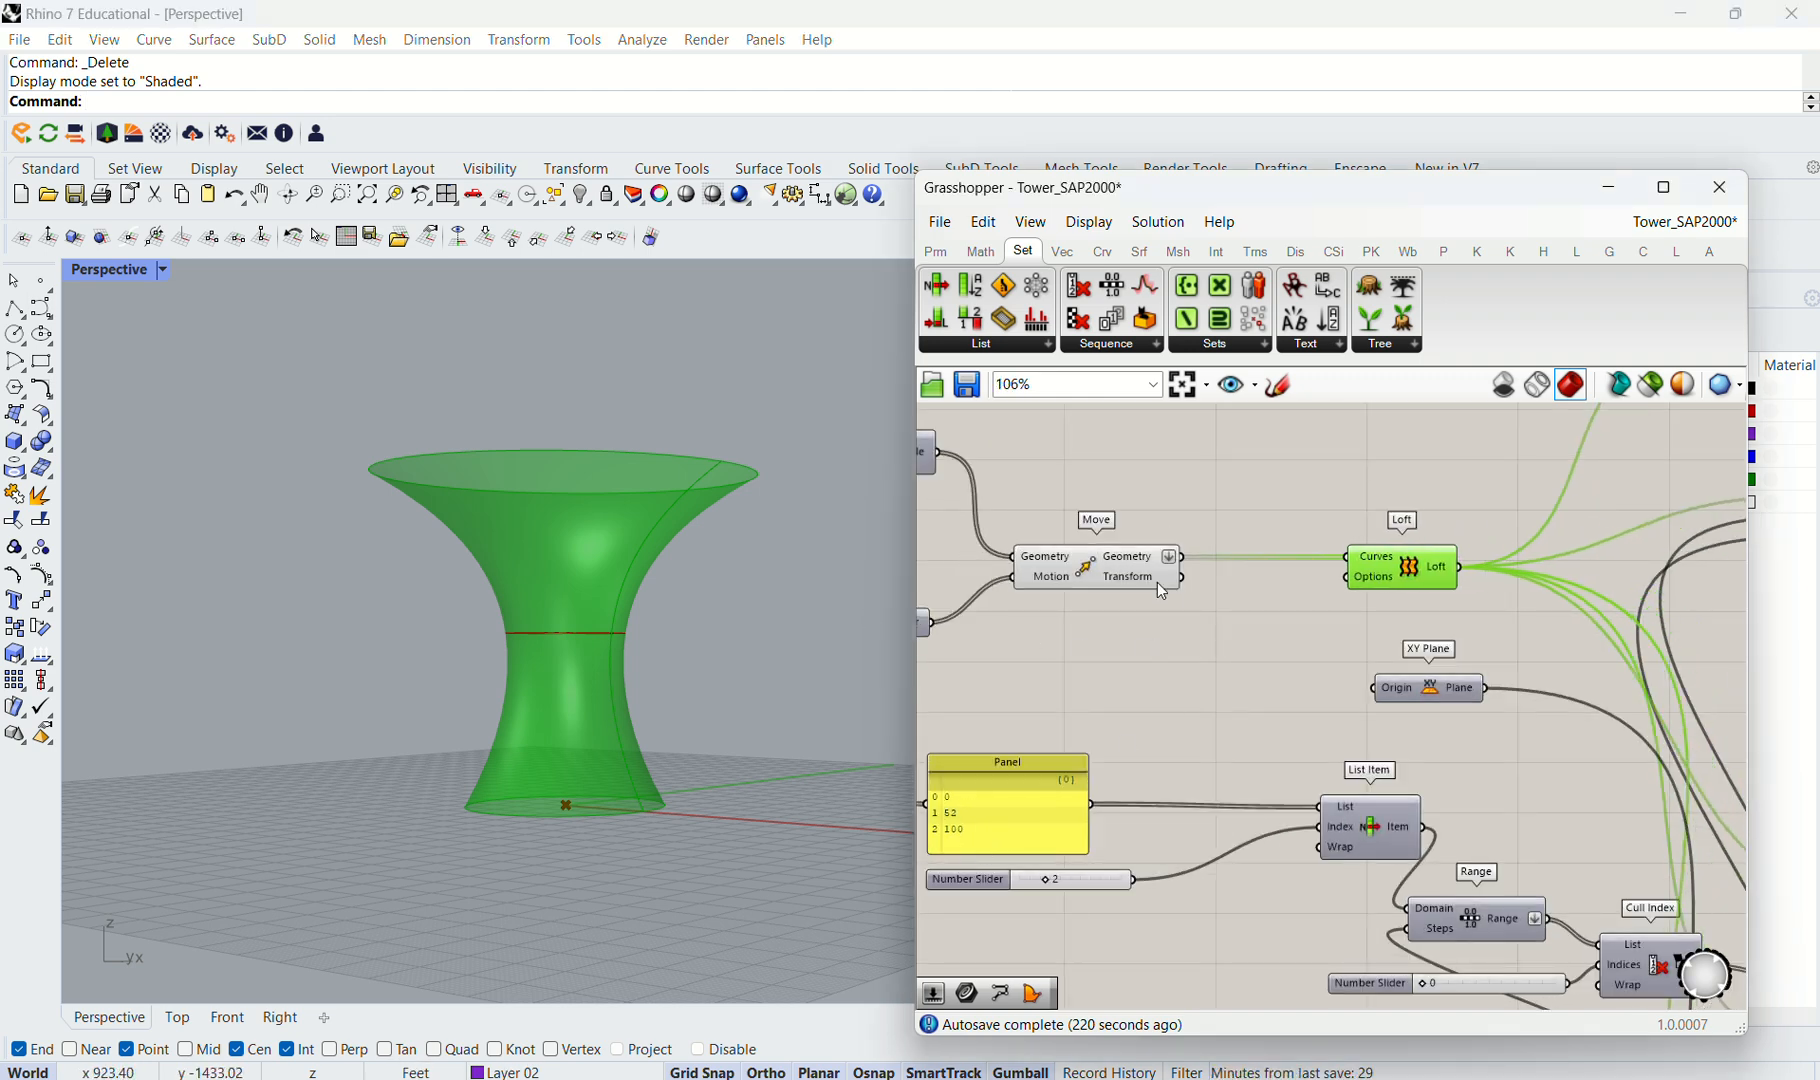
Review the two Gene Pools and the Circle, Unit Z and Move components that feed the Loft.
scroll(1157, 582, "down", 2)
scroll(1330, 595, "down", 2)
scroll(1008, 655, "up", 3)
right_click_drag(1014, 652, 1142, 657)
scroll(1142, 657, "down", 1)
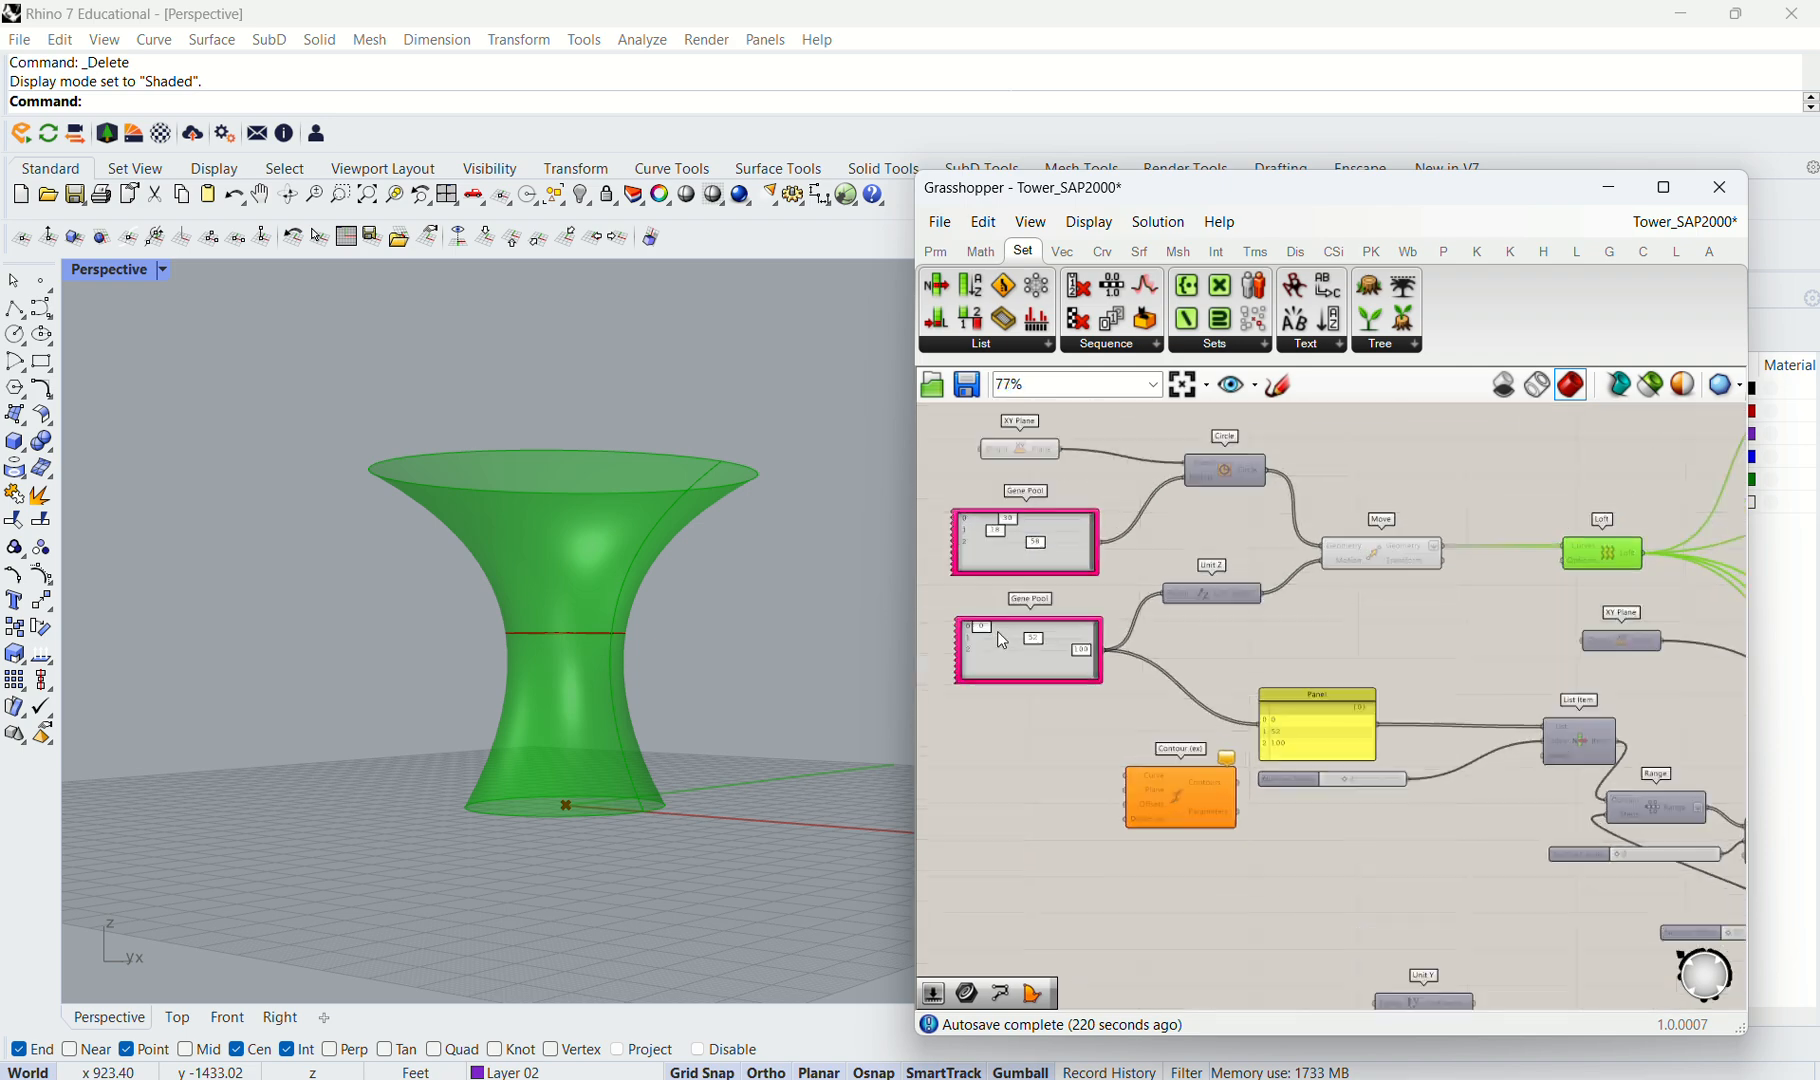
scroll(1003, 641, "up", 3)
scroll(1042, 632, "down", 6)
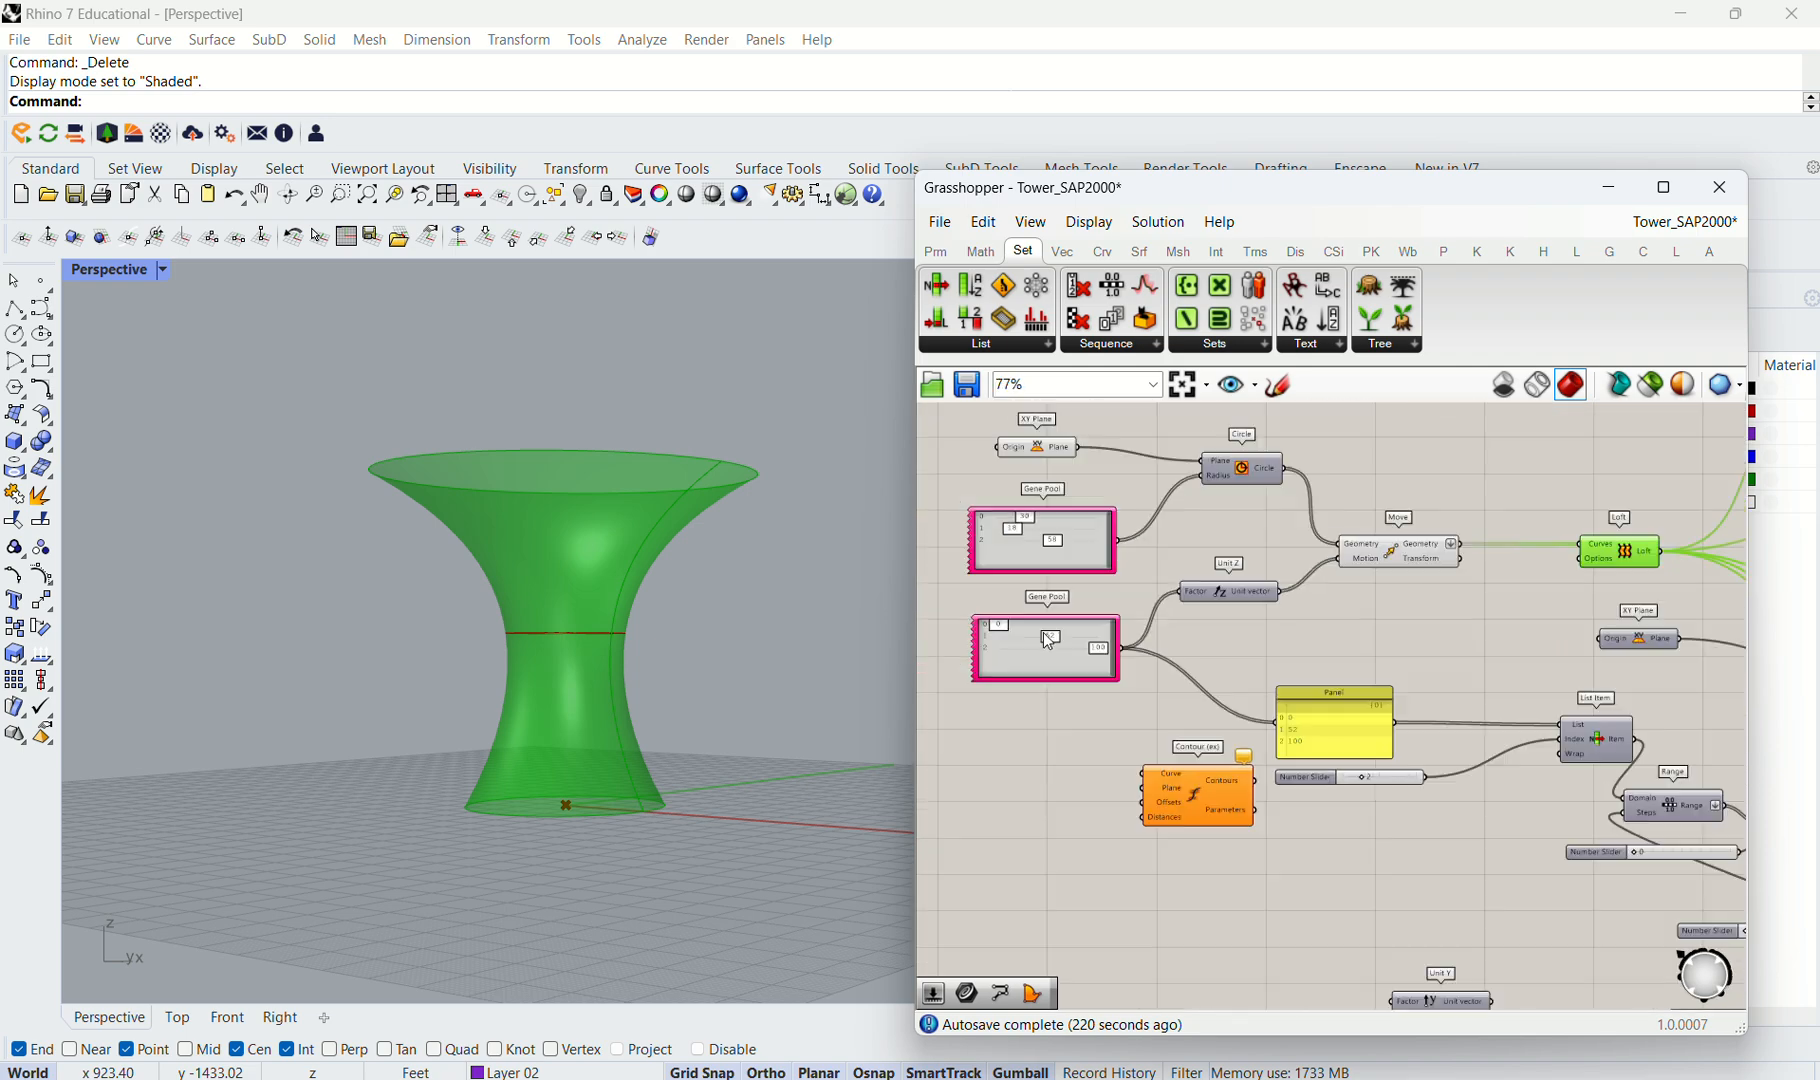
scroll(1400, 586, "up", 2)
scroll(1440, 588, "down", 1)
right_click_drag(1560, 592, 1452, 596)
scroll(1452, 592, "up", 4)
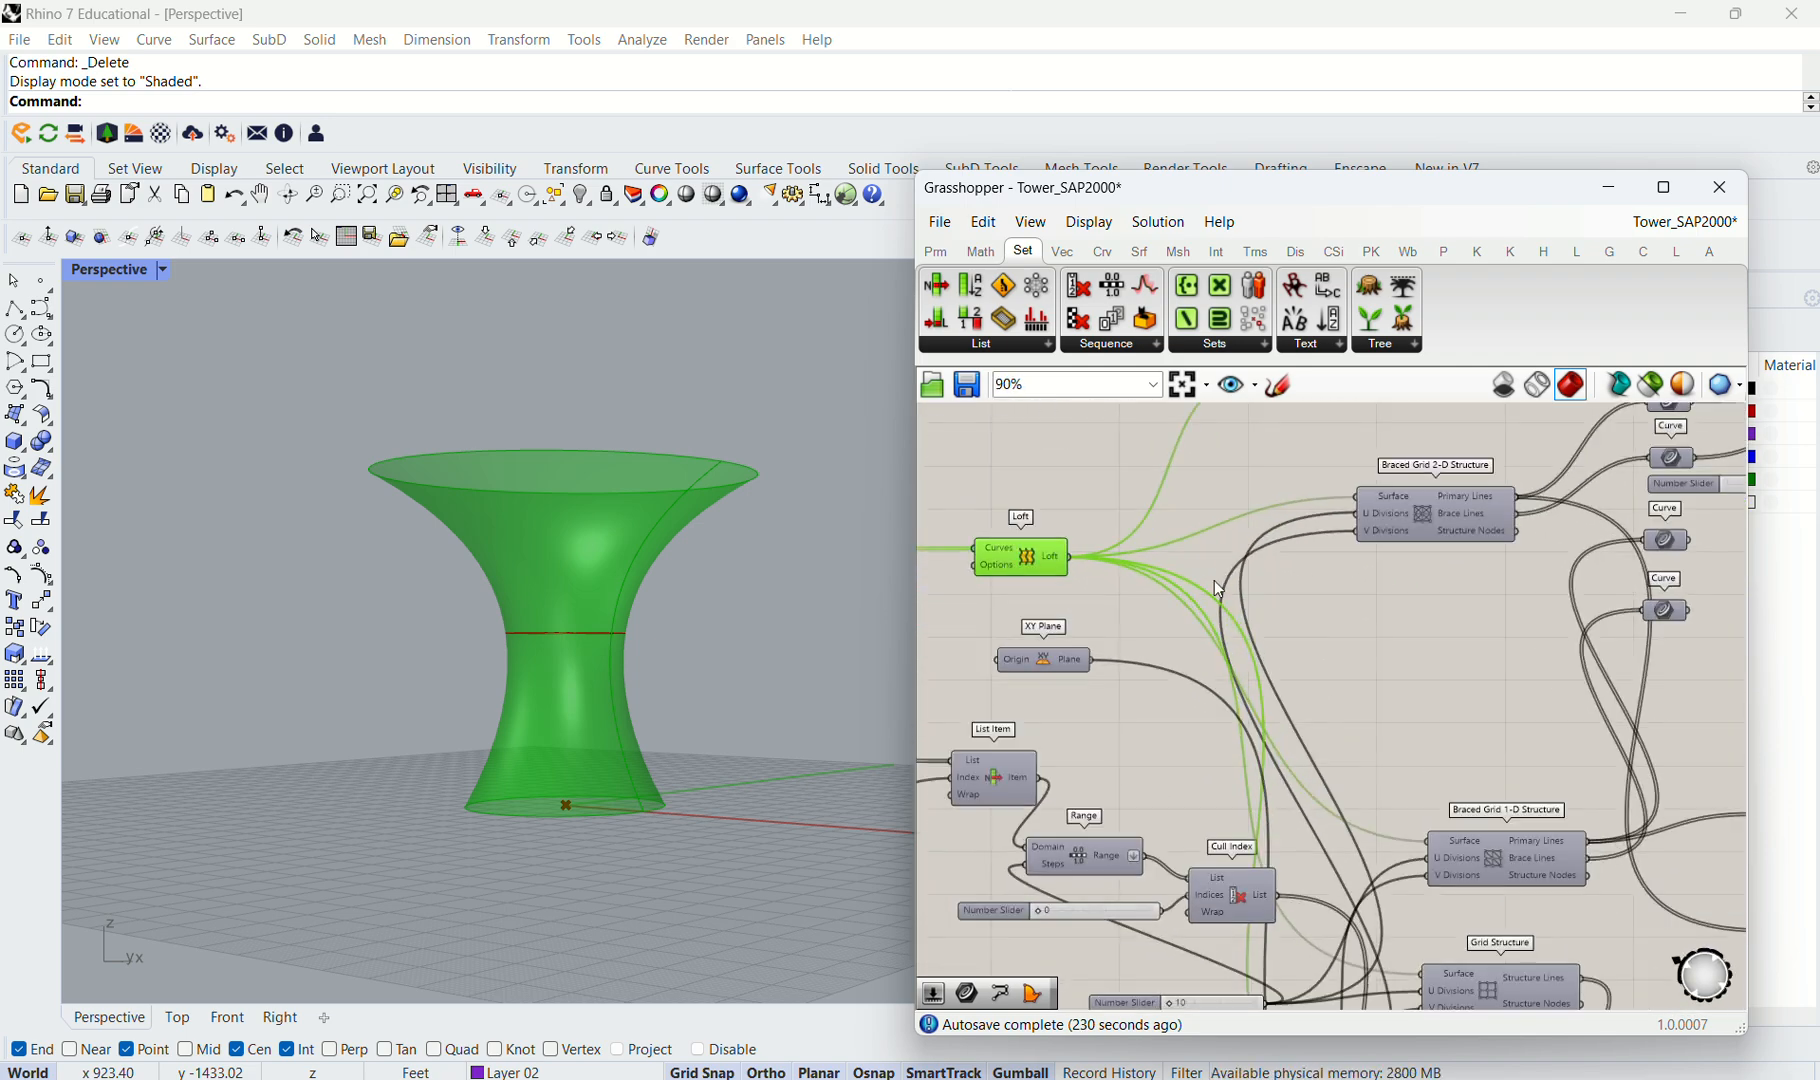
left_click(1445, 520)
middle_click(1445, 519)
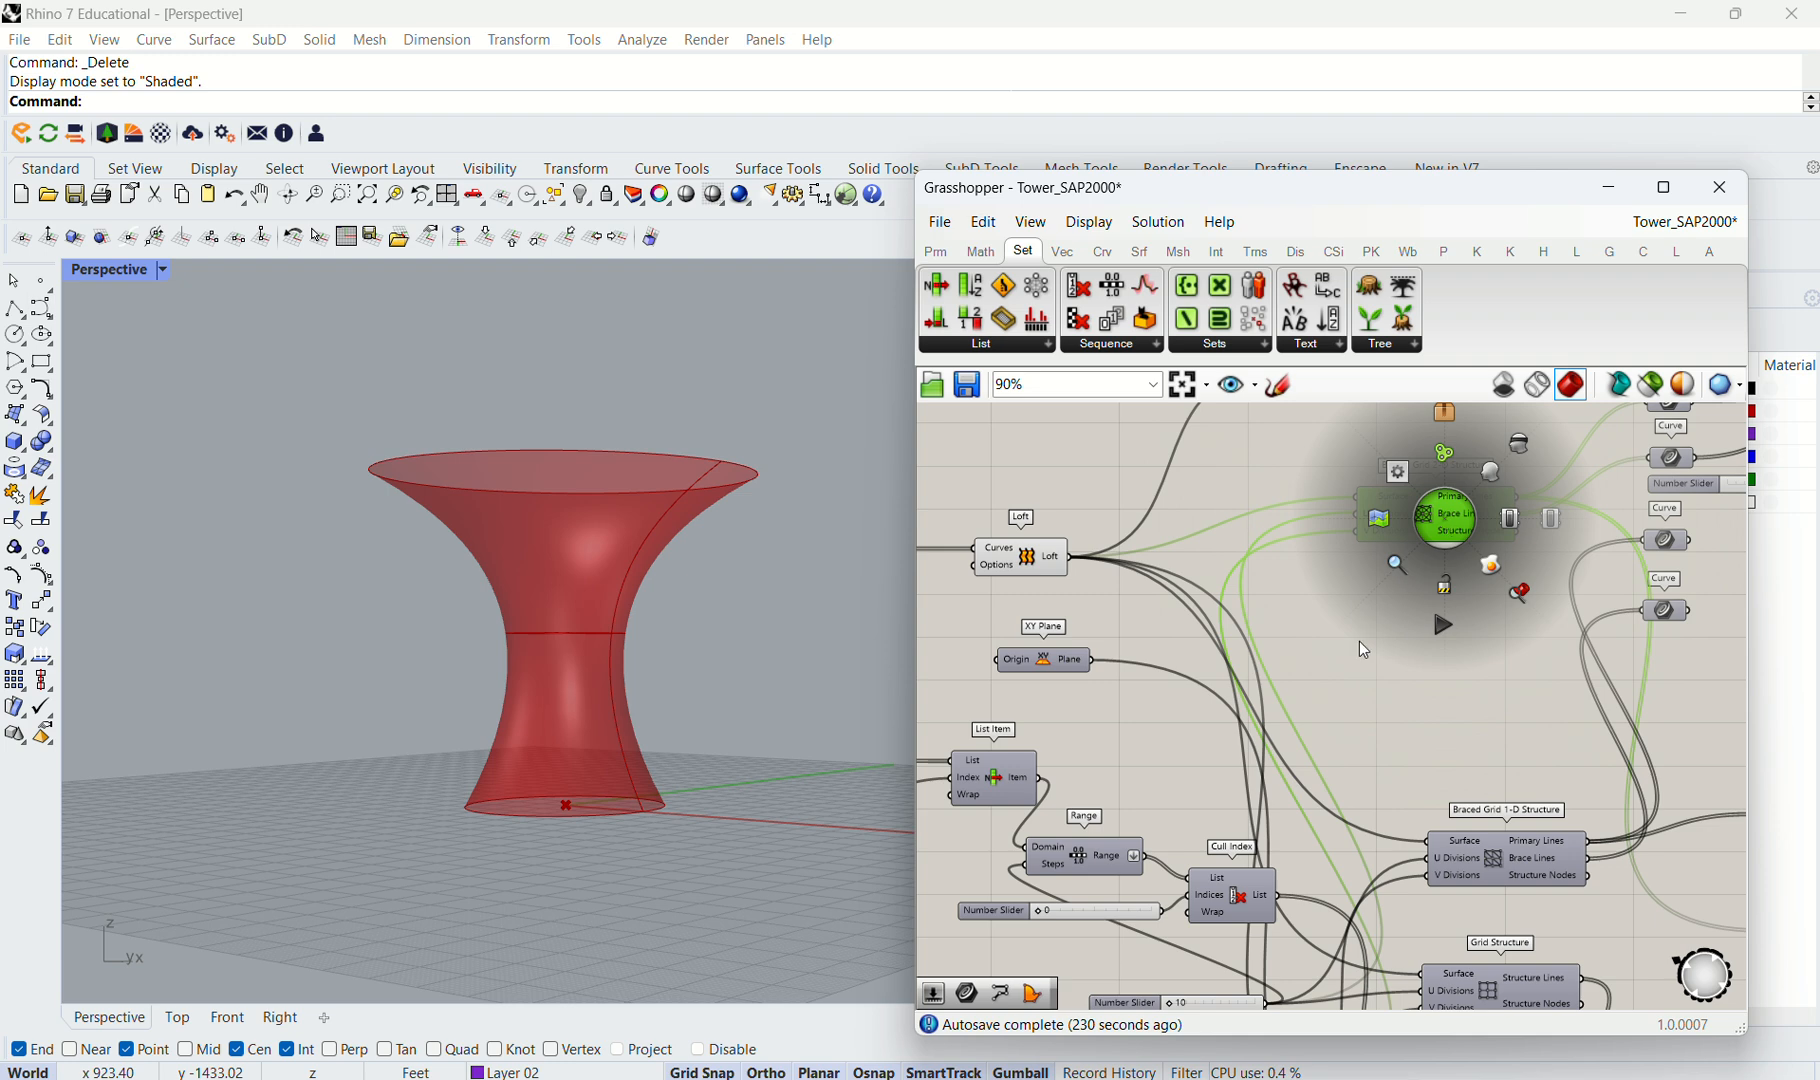
left_click(1383, 661)
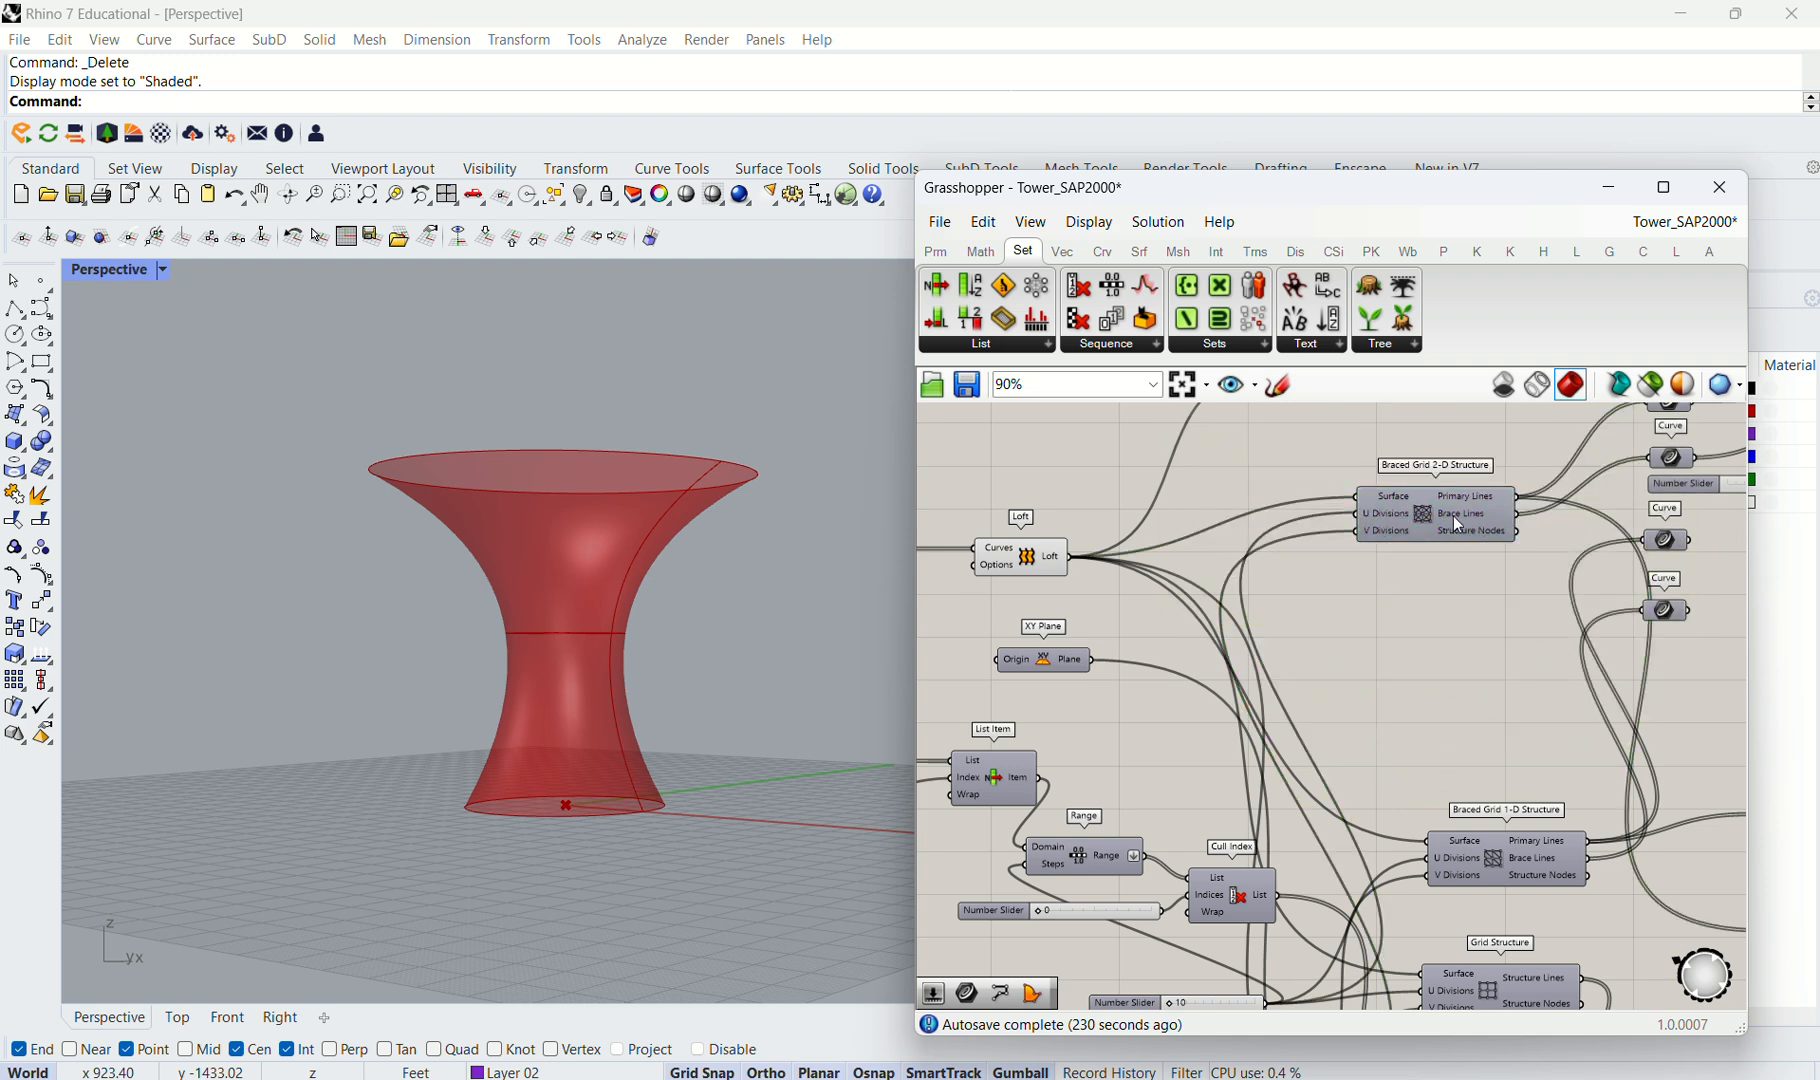
Move the Braced Grid 2-D Structure component down, closer to the Braced Grid 1-D Structure component.
left_click_drag(1453, 516, 1494, 592)
scroll(1099, 502, "down", 4)
scroll(1455, 621, "up", 3)
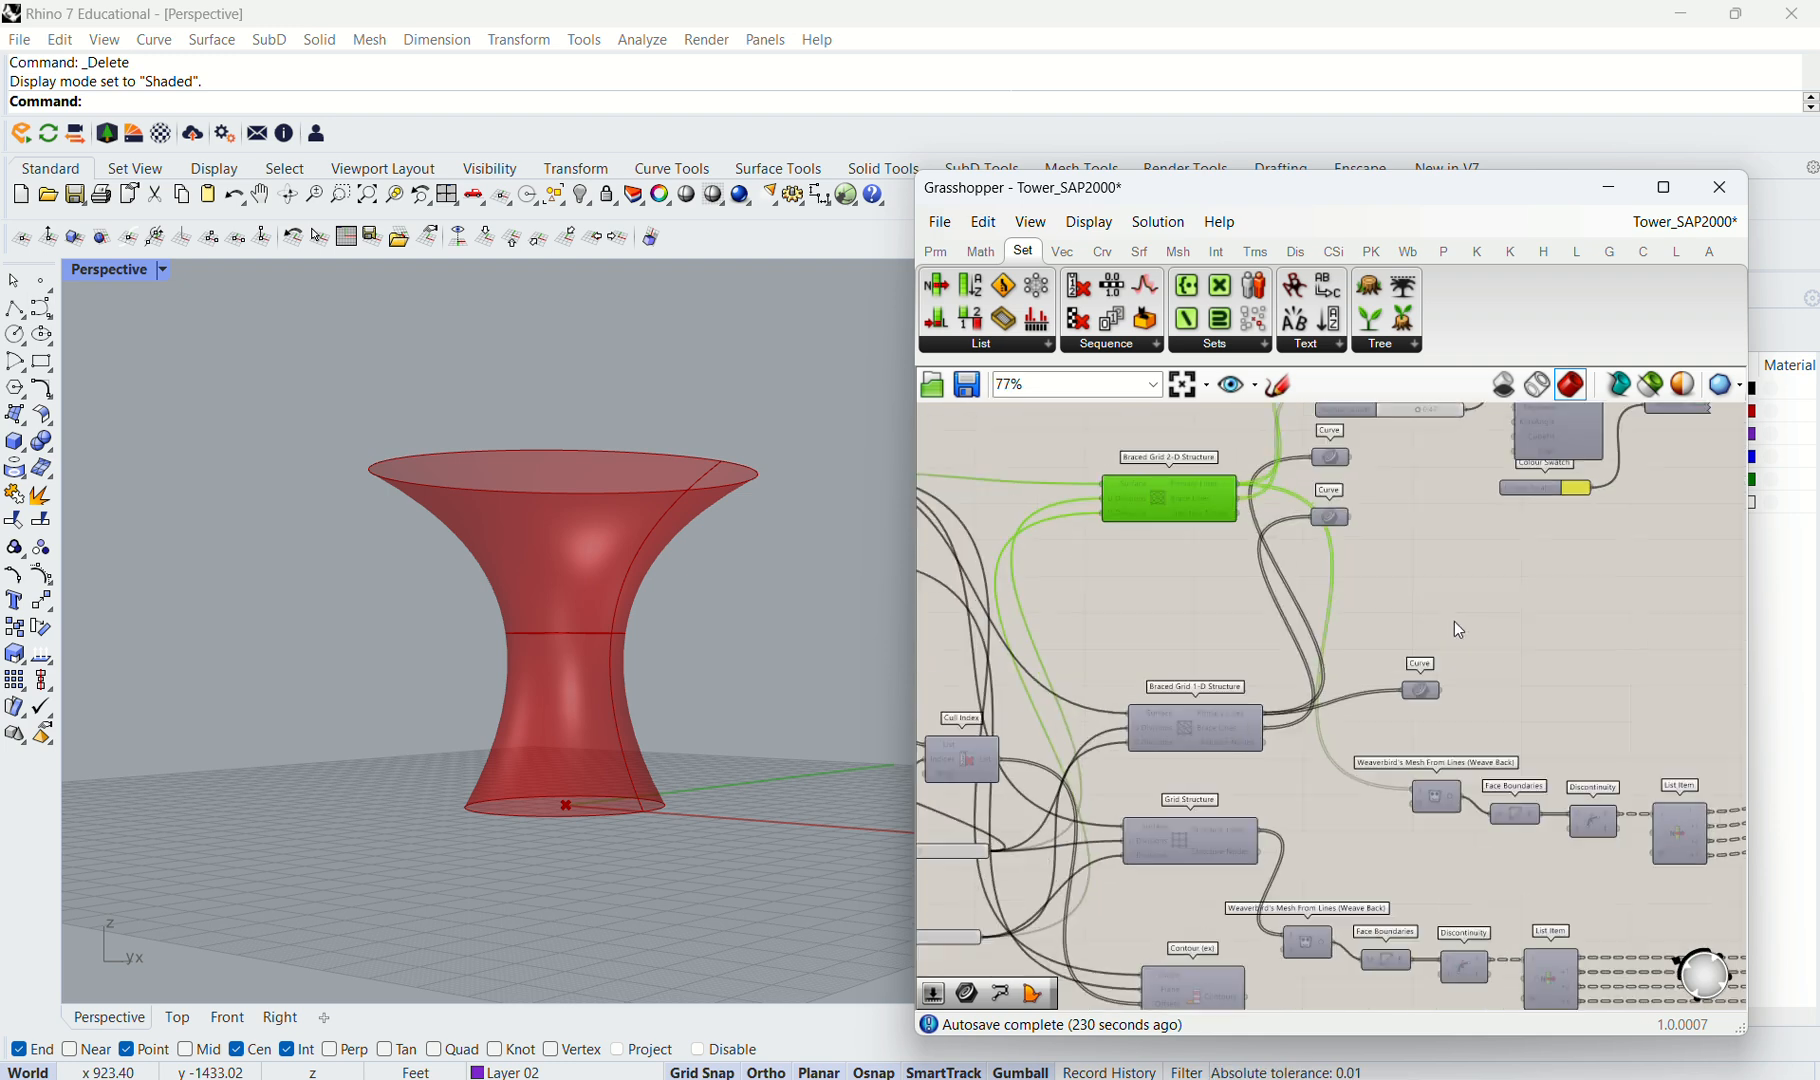
Enable the preview of the Braced Grid 1-D Structure component to show its lines and nodes on the tower surface.
left_click(1225, 718)
scroll(1227, 717, "up", 3)
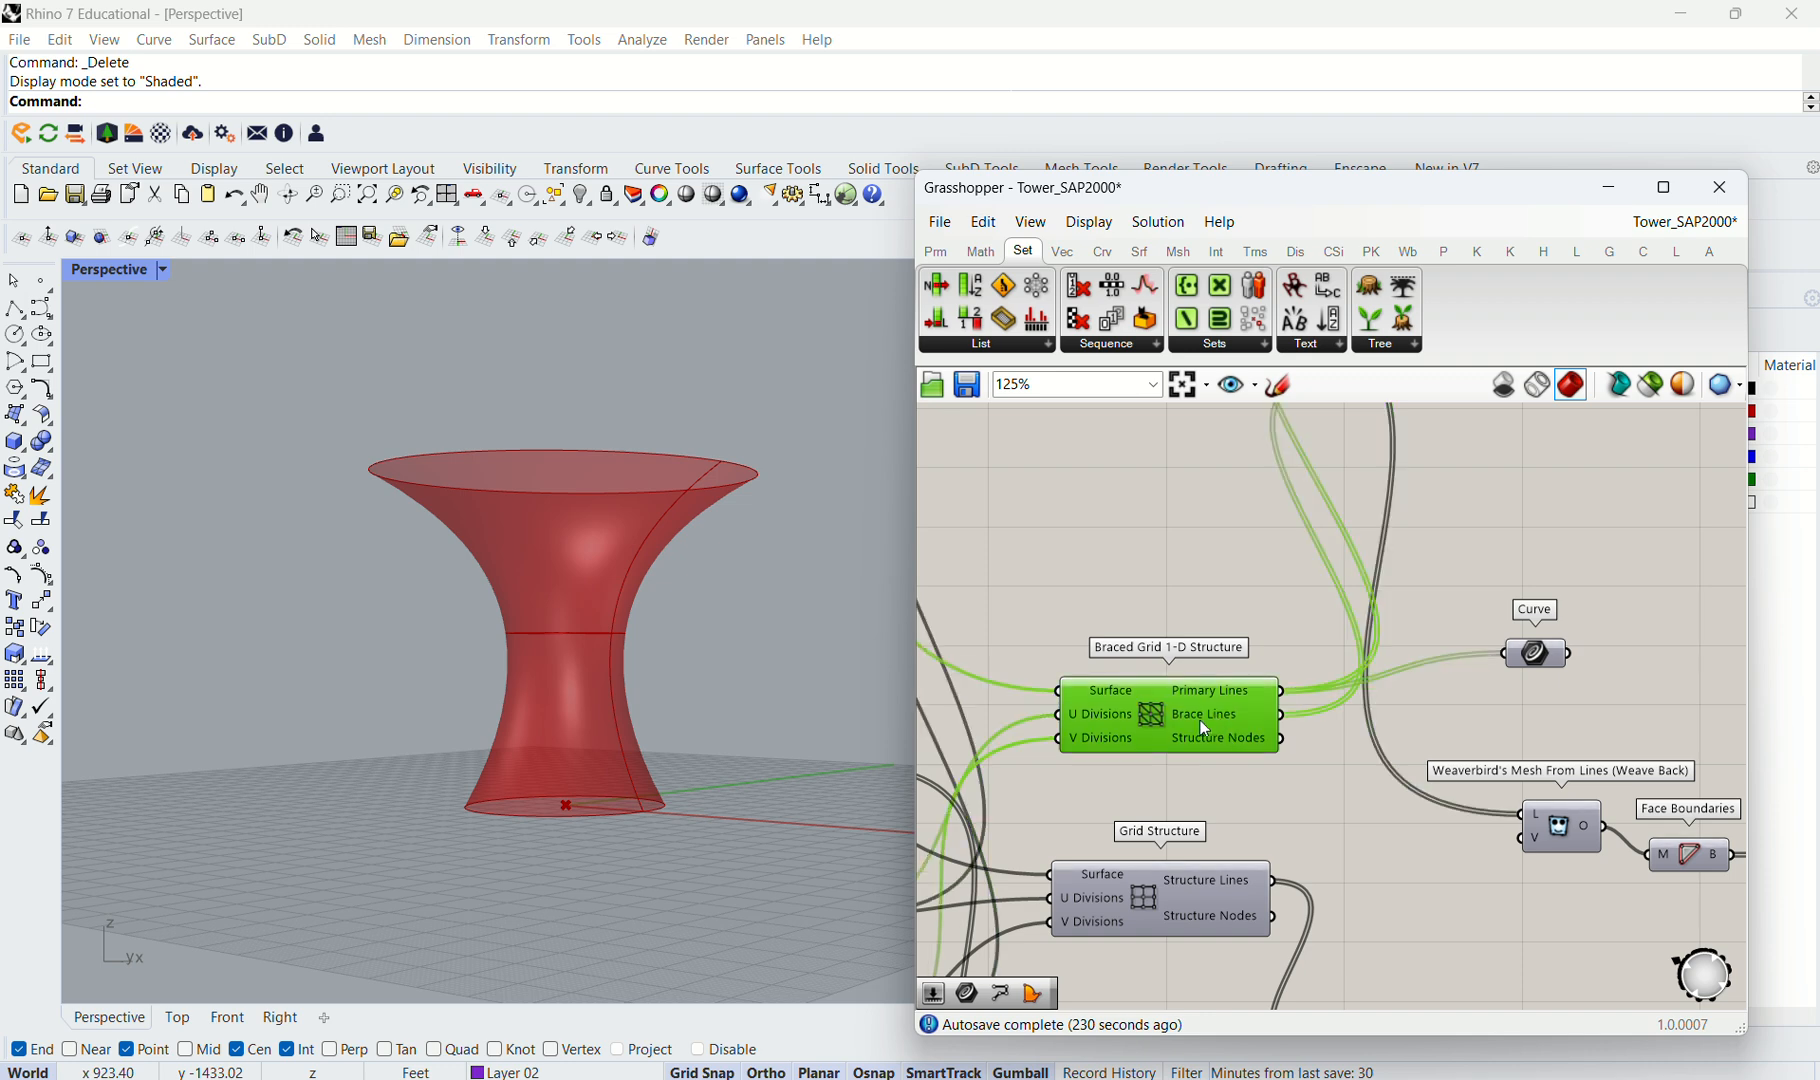
scroll(1147, 733, "up", 3)
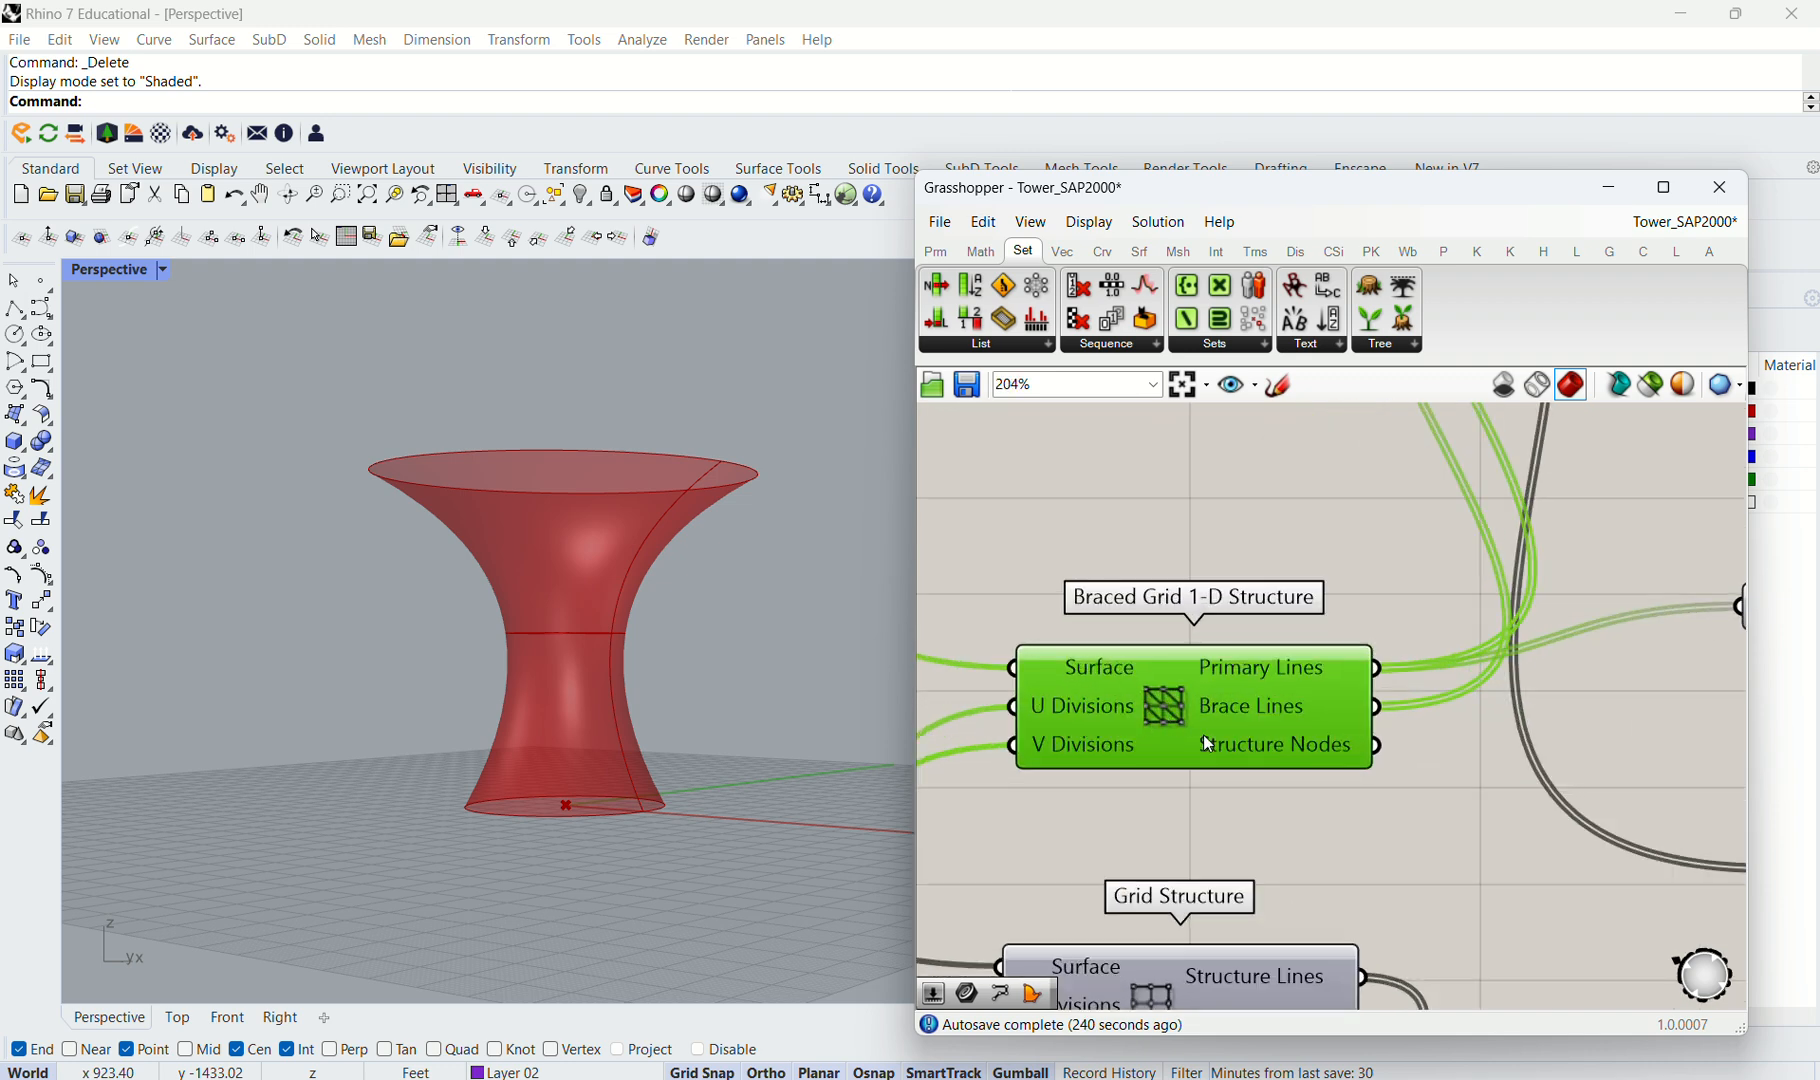
middle_click(1174, 714)
left_click(1236, 662)
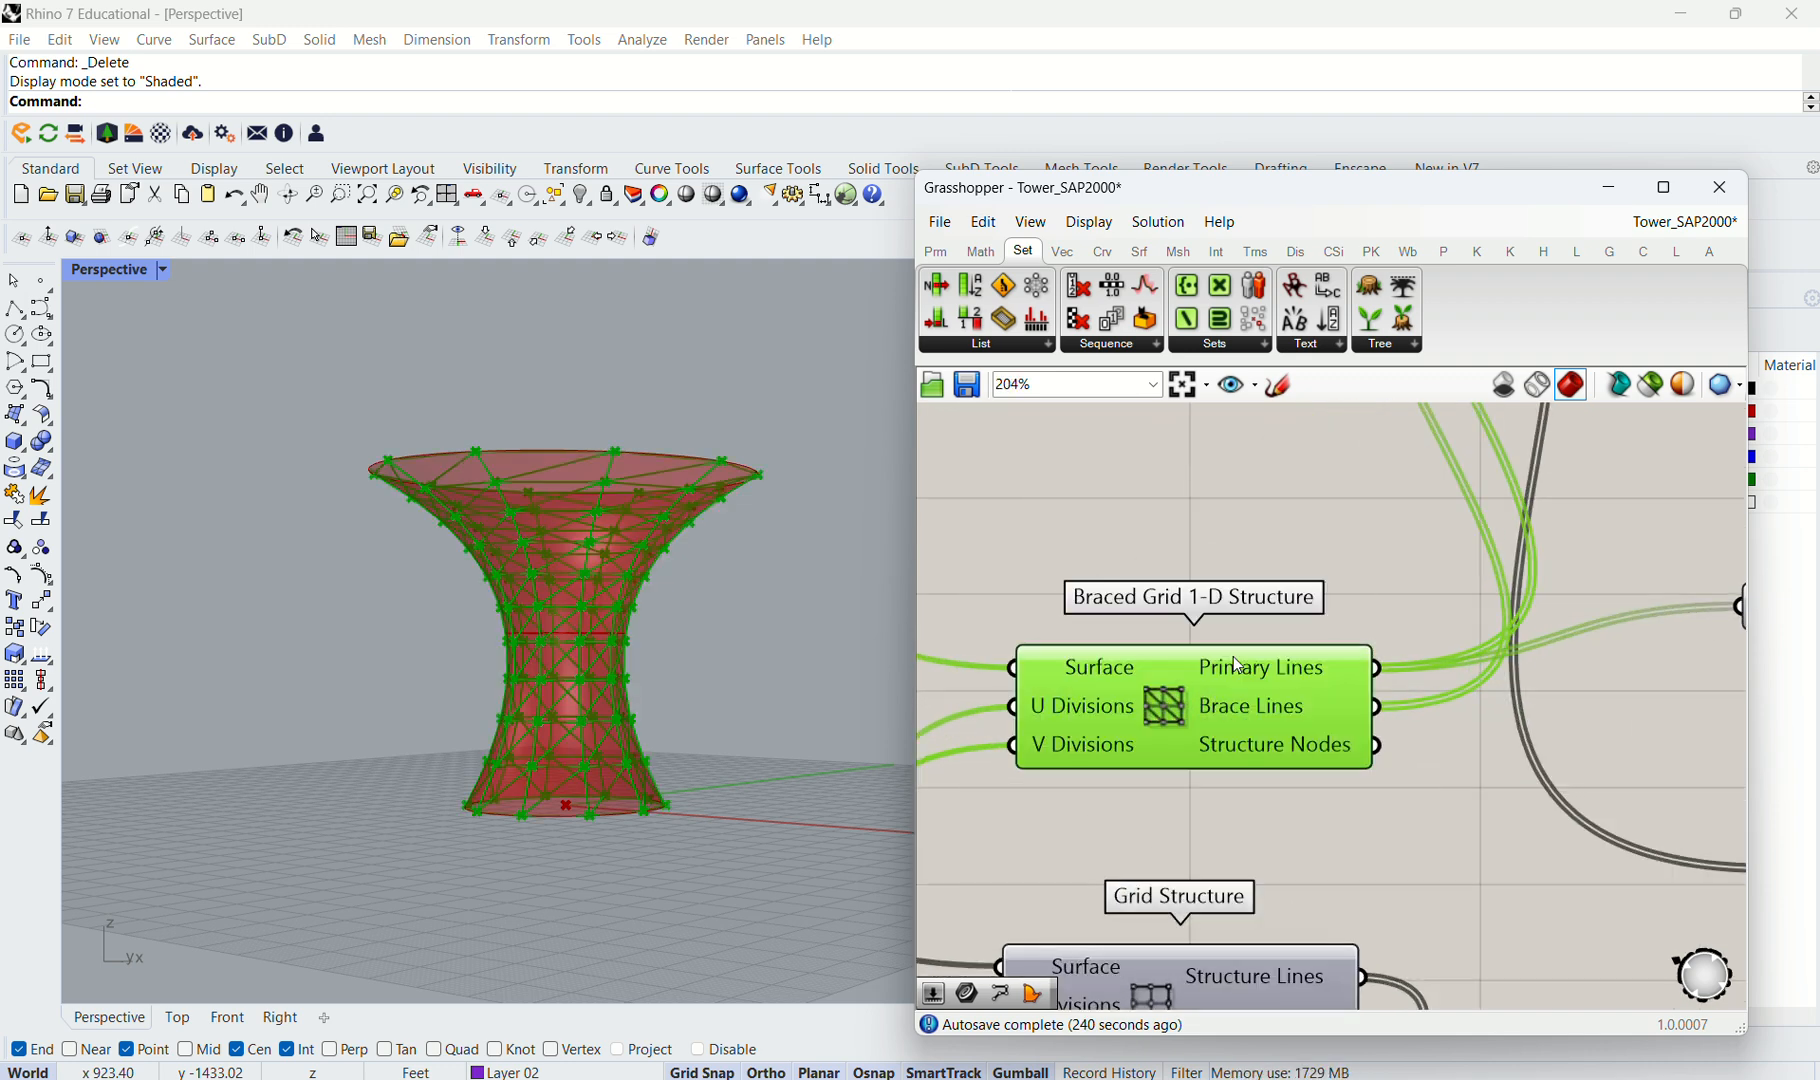
left_click(1231, 572)
left_click(1204, 700)
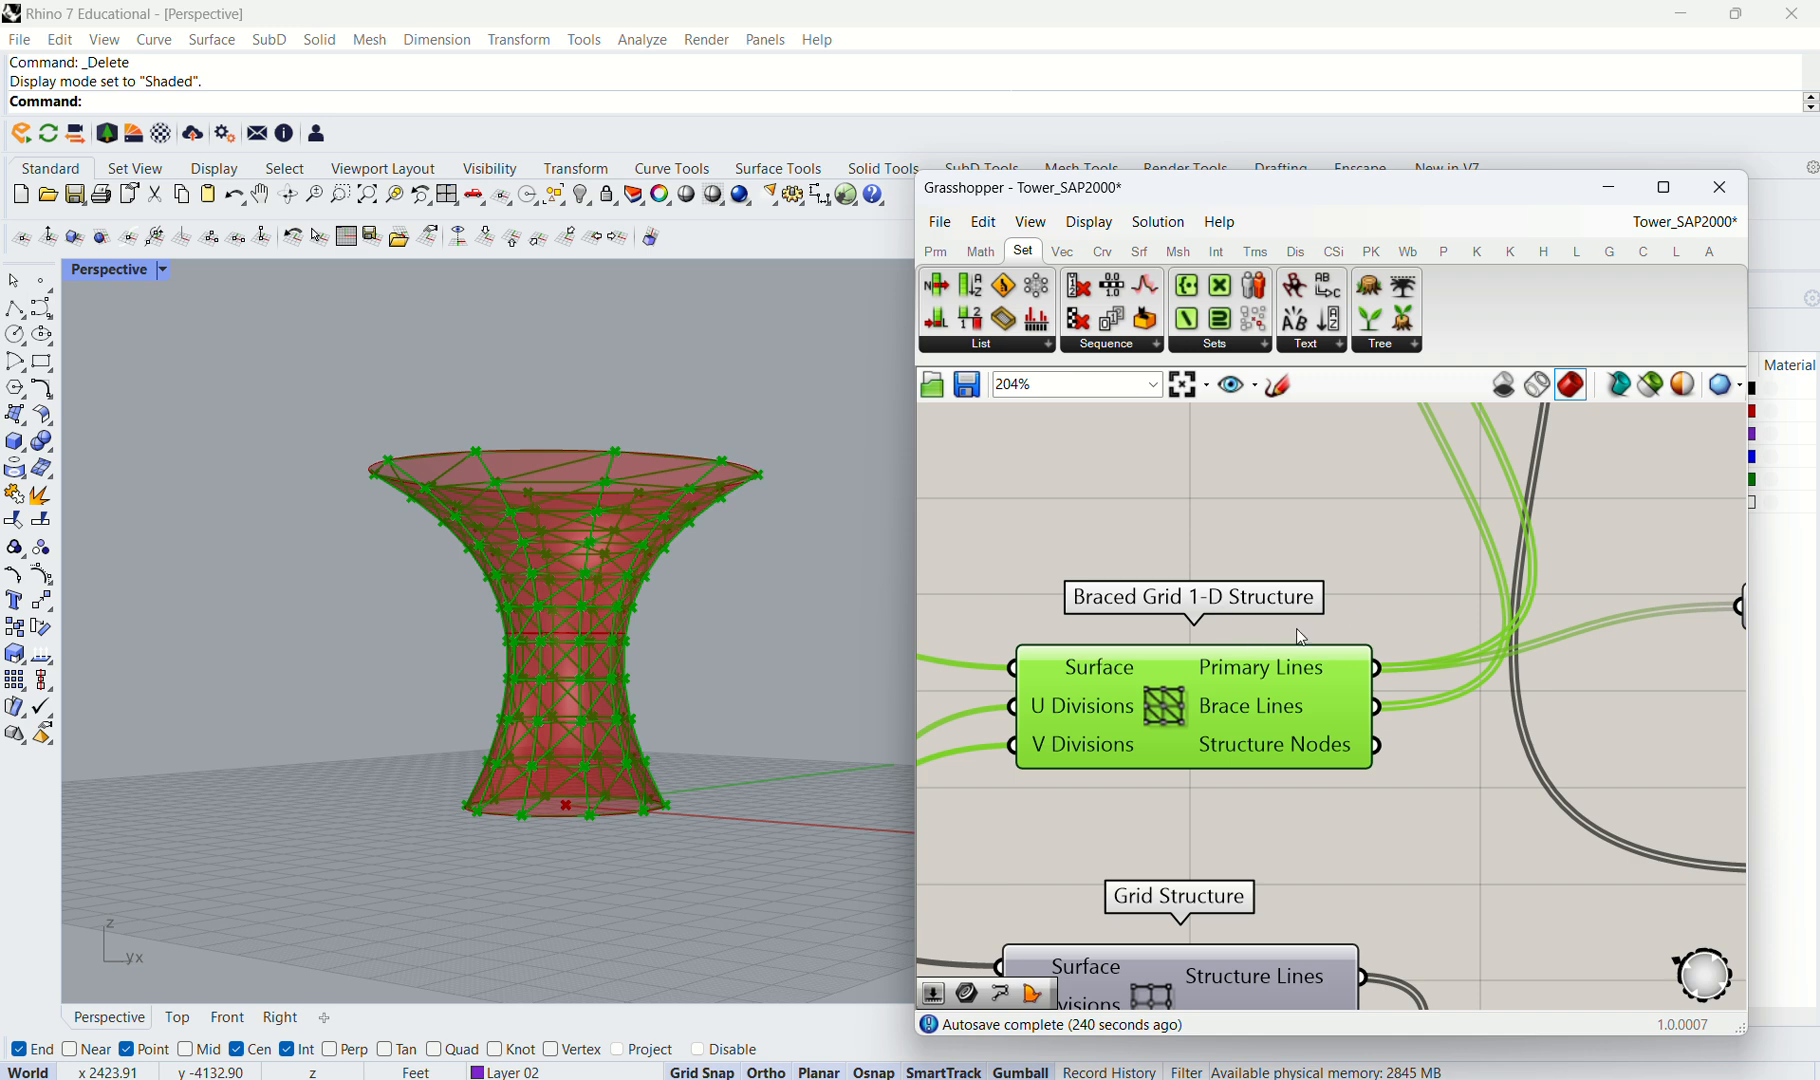
Add a second Braced Grid 1-D Structure component above the existing one and delete it again.
scroll(1456, 564, "down", 5)
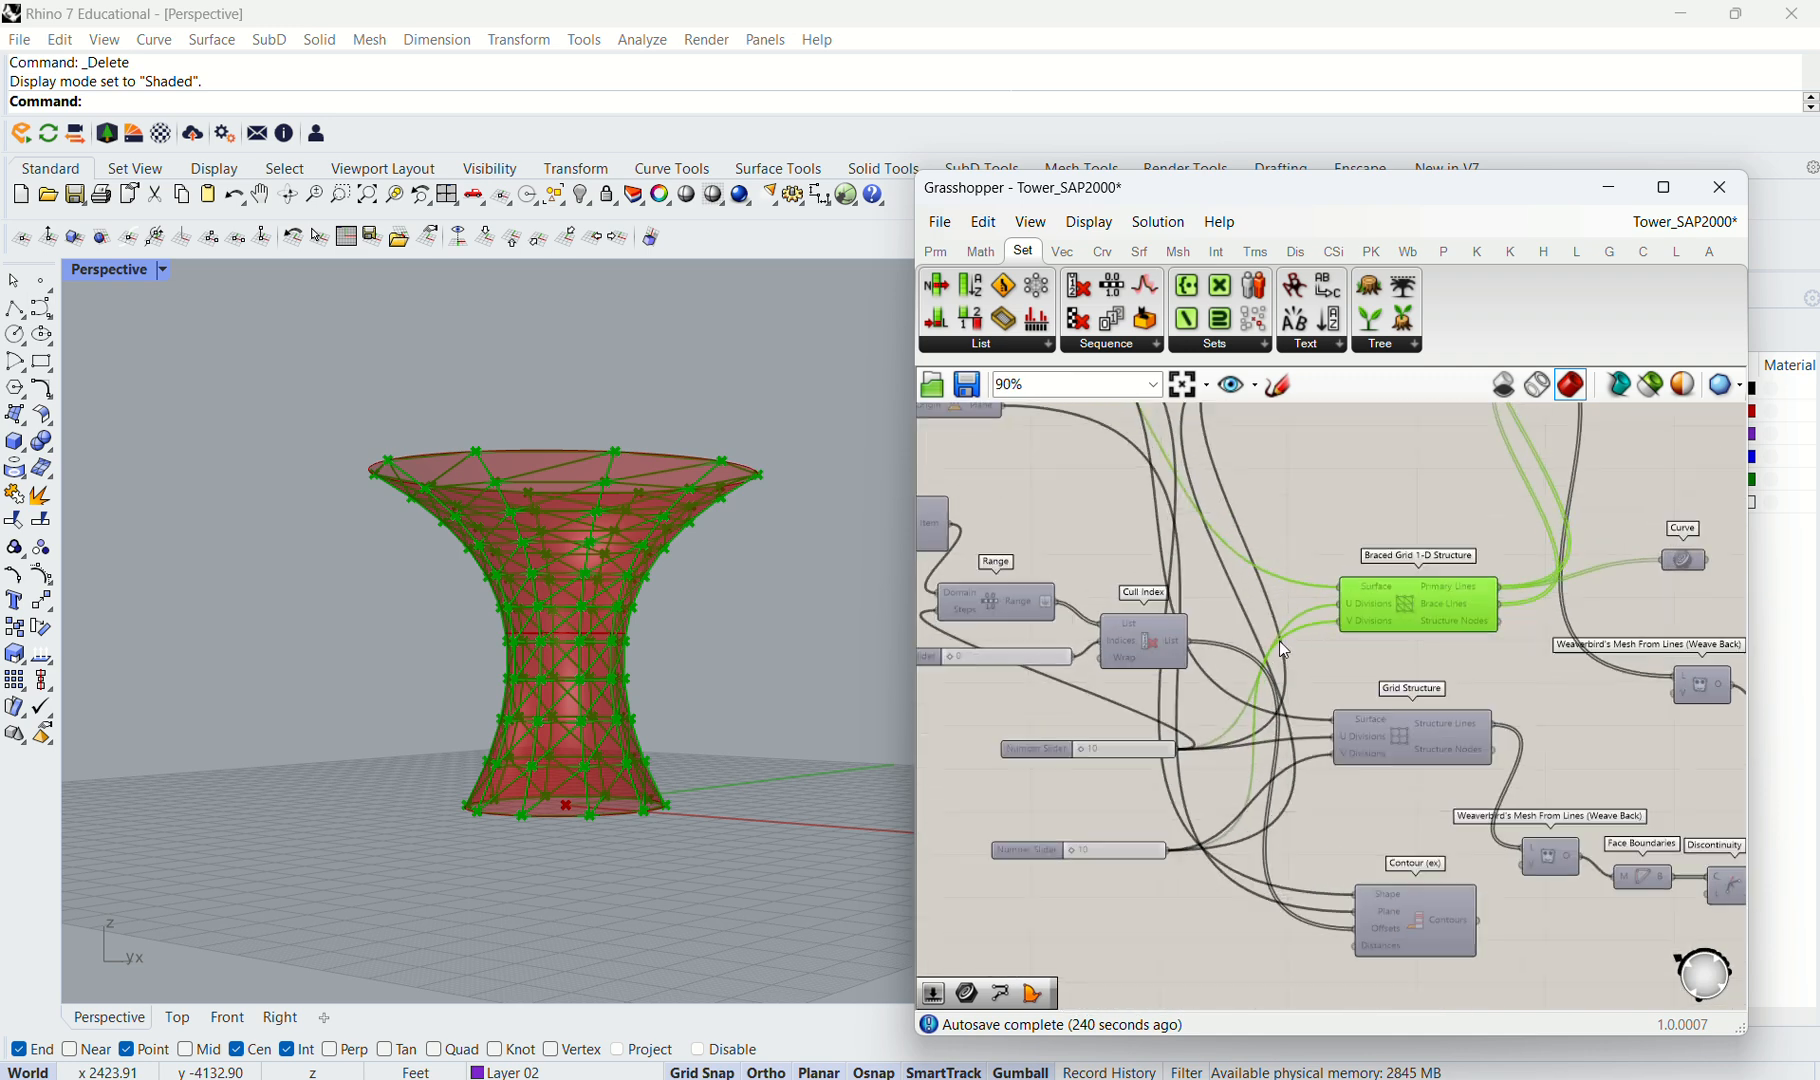
scroll(1280, 647, "up", 1)
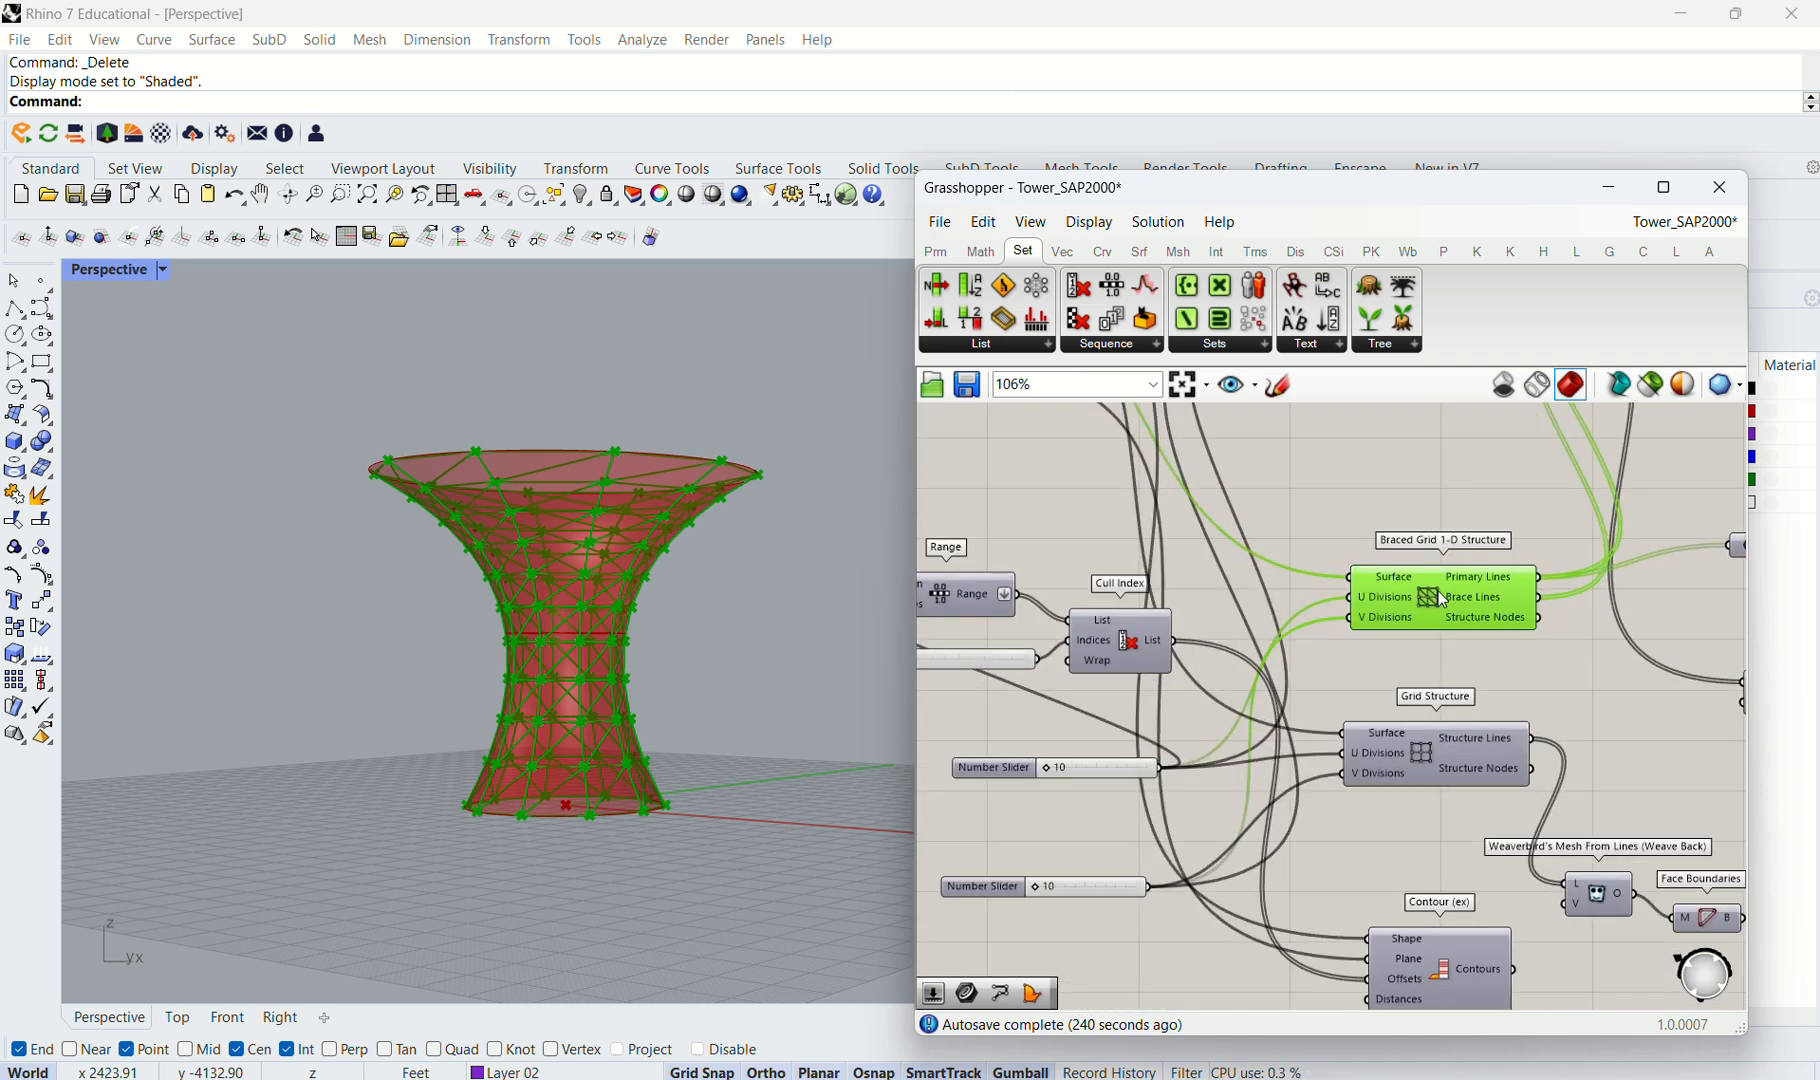
left_click(1577, 260)
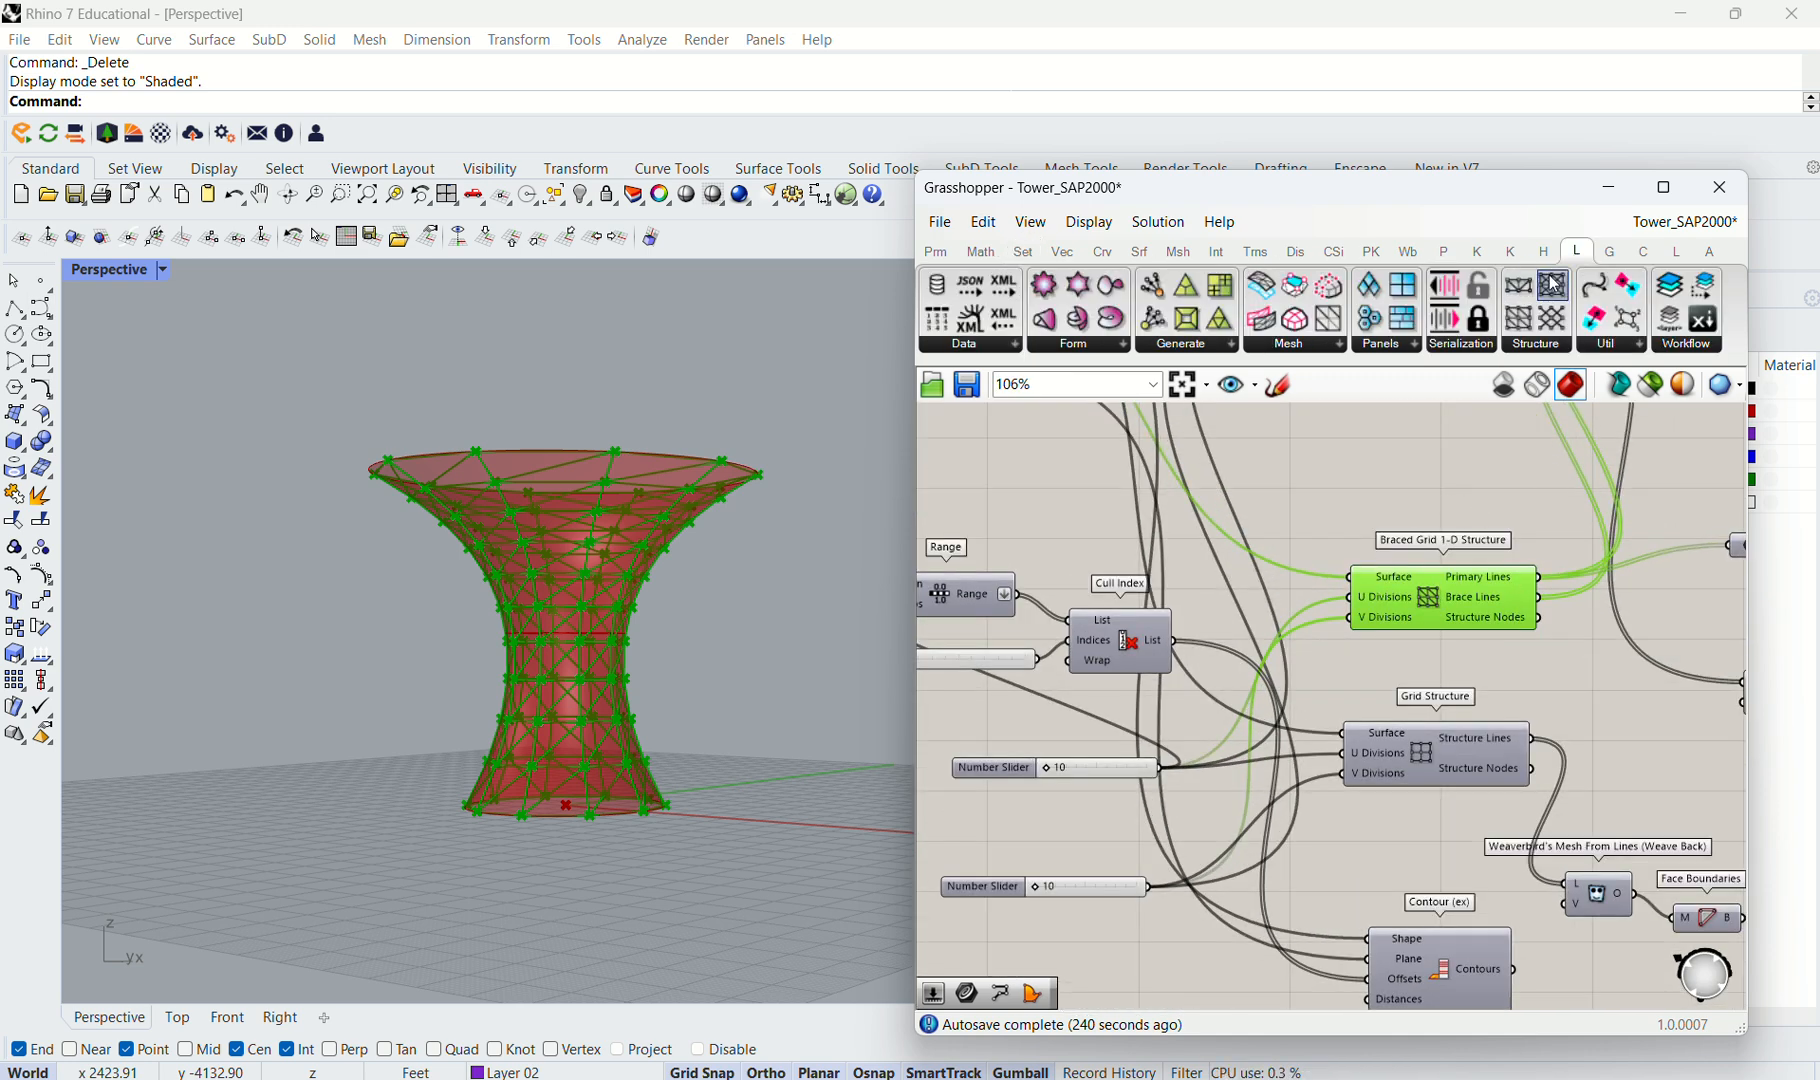
left_click(1566, 345)
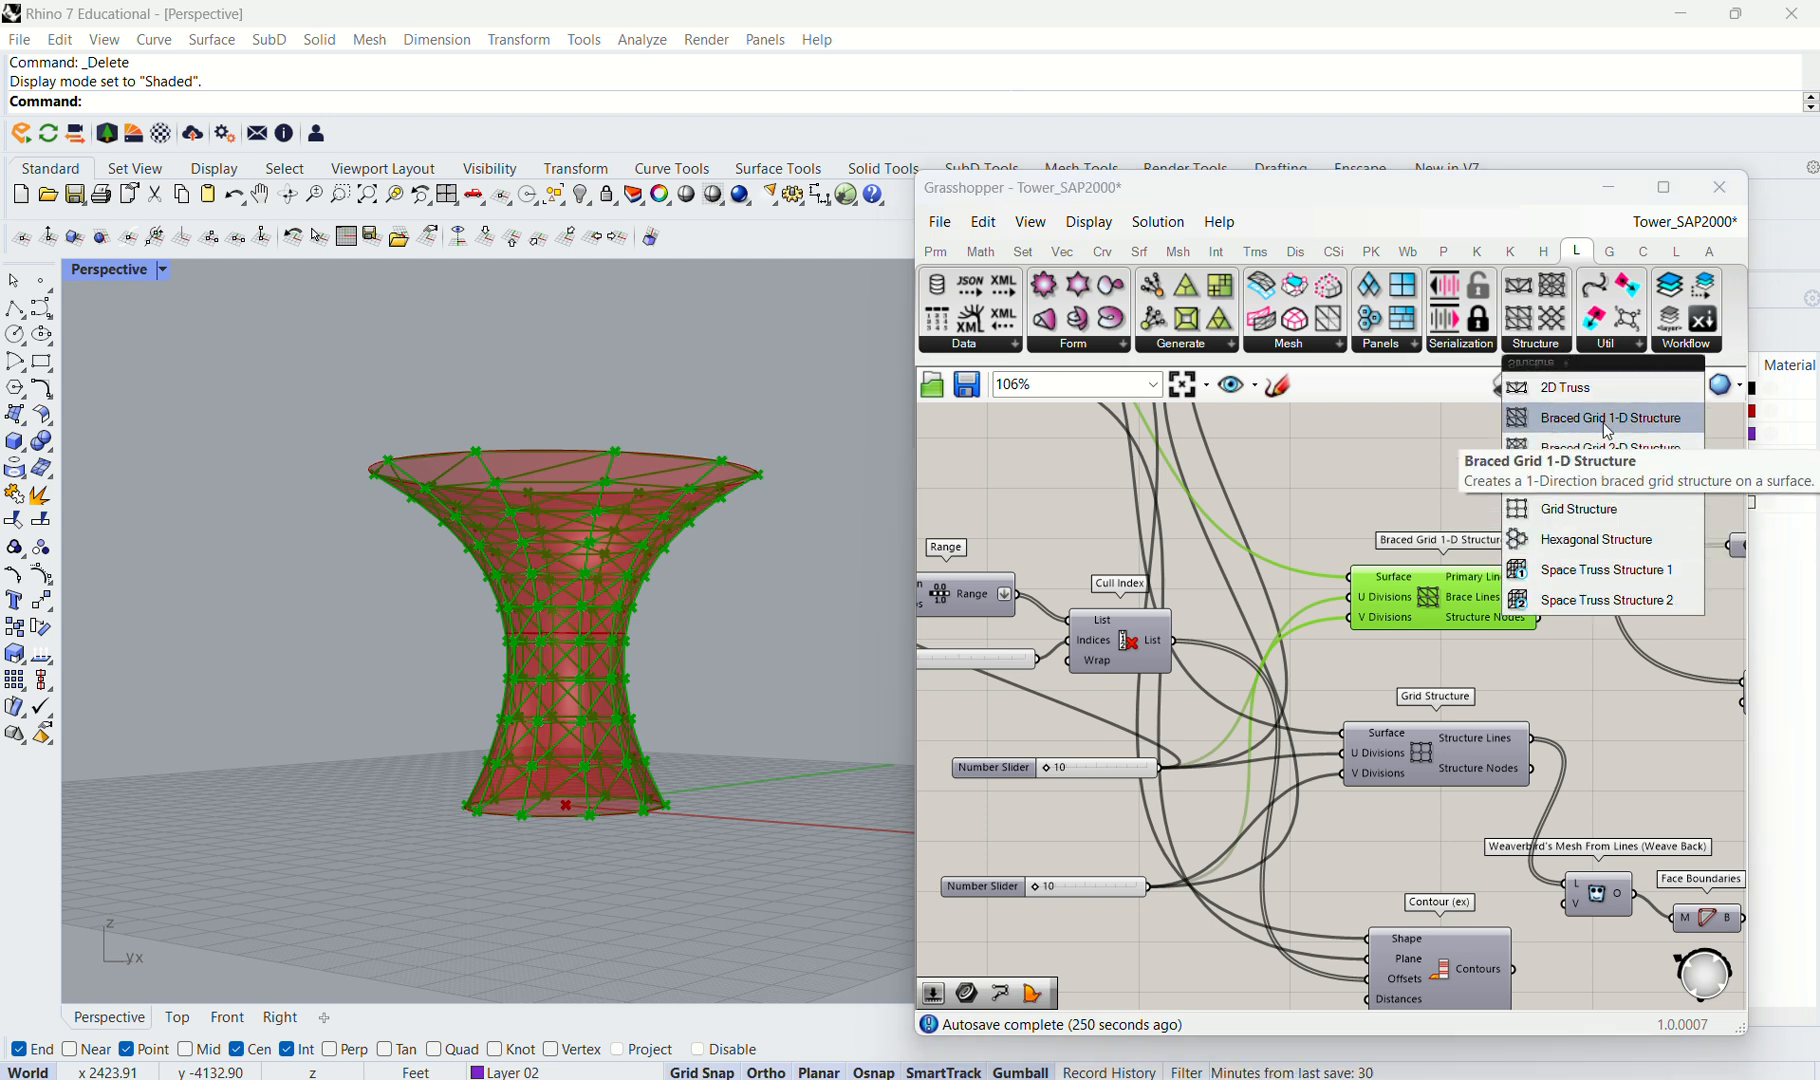
left_click_drag(1608, 430, 1411, 483)
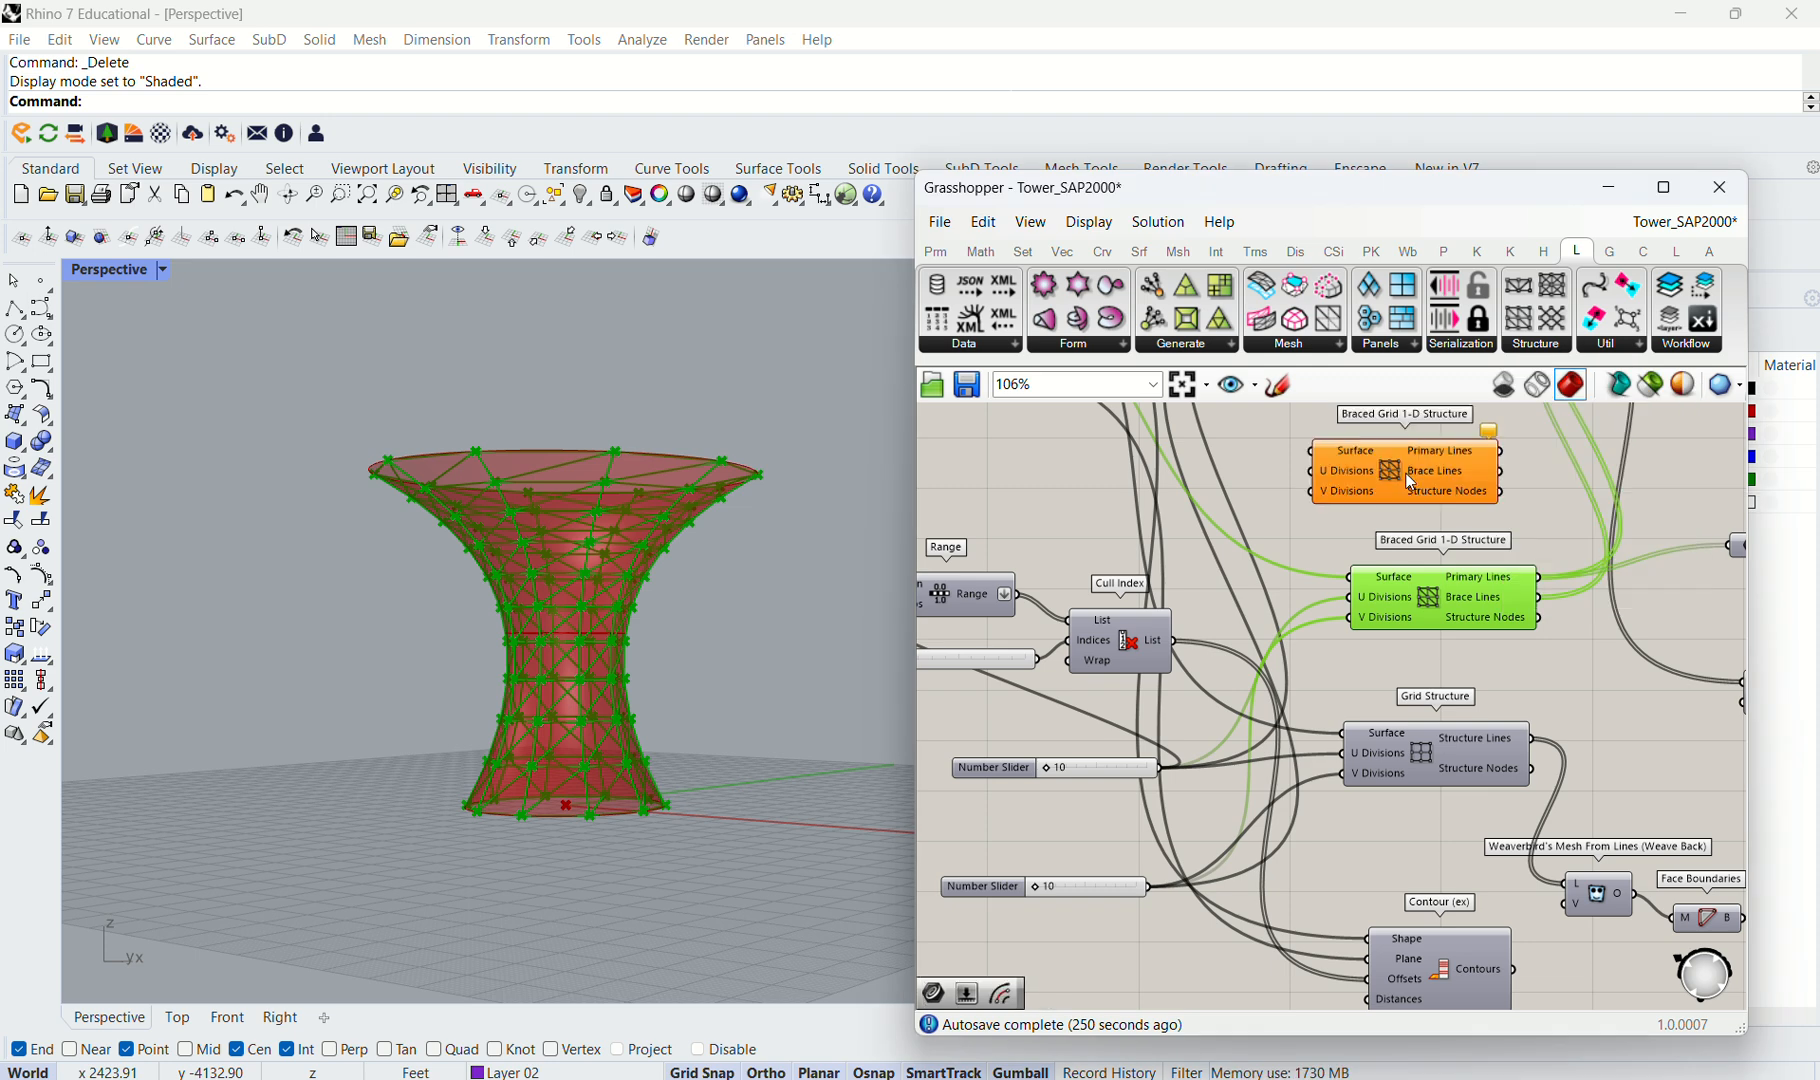
left_click(1419, 470)
key("Delete")
Shift the two number sliders for the U and V divisions slightly left so they line up.
scroll(1359, 609, "up", 2)
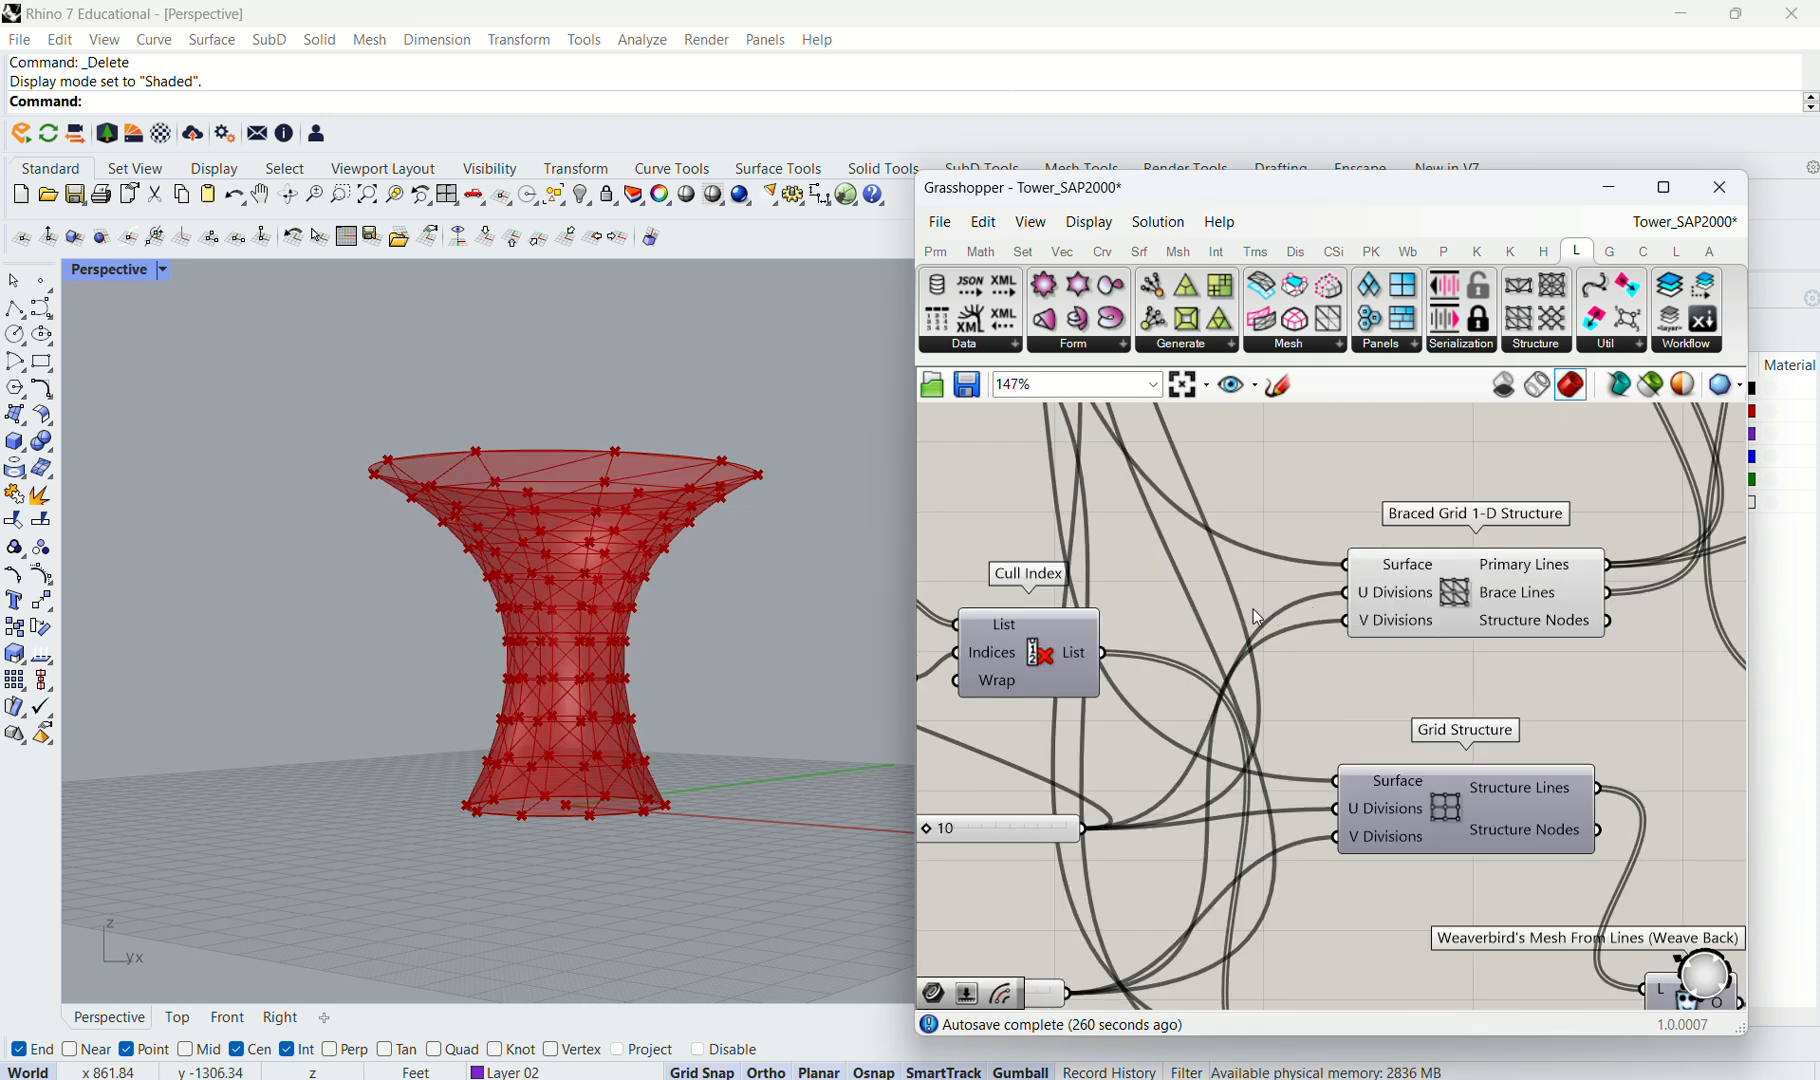
scroll(1474, 603, "down", 2)
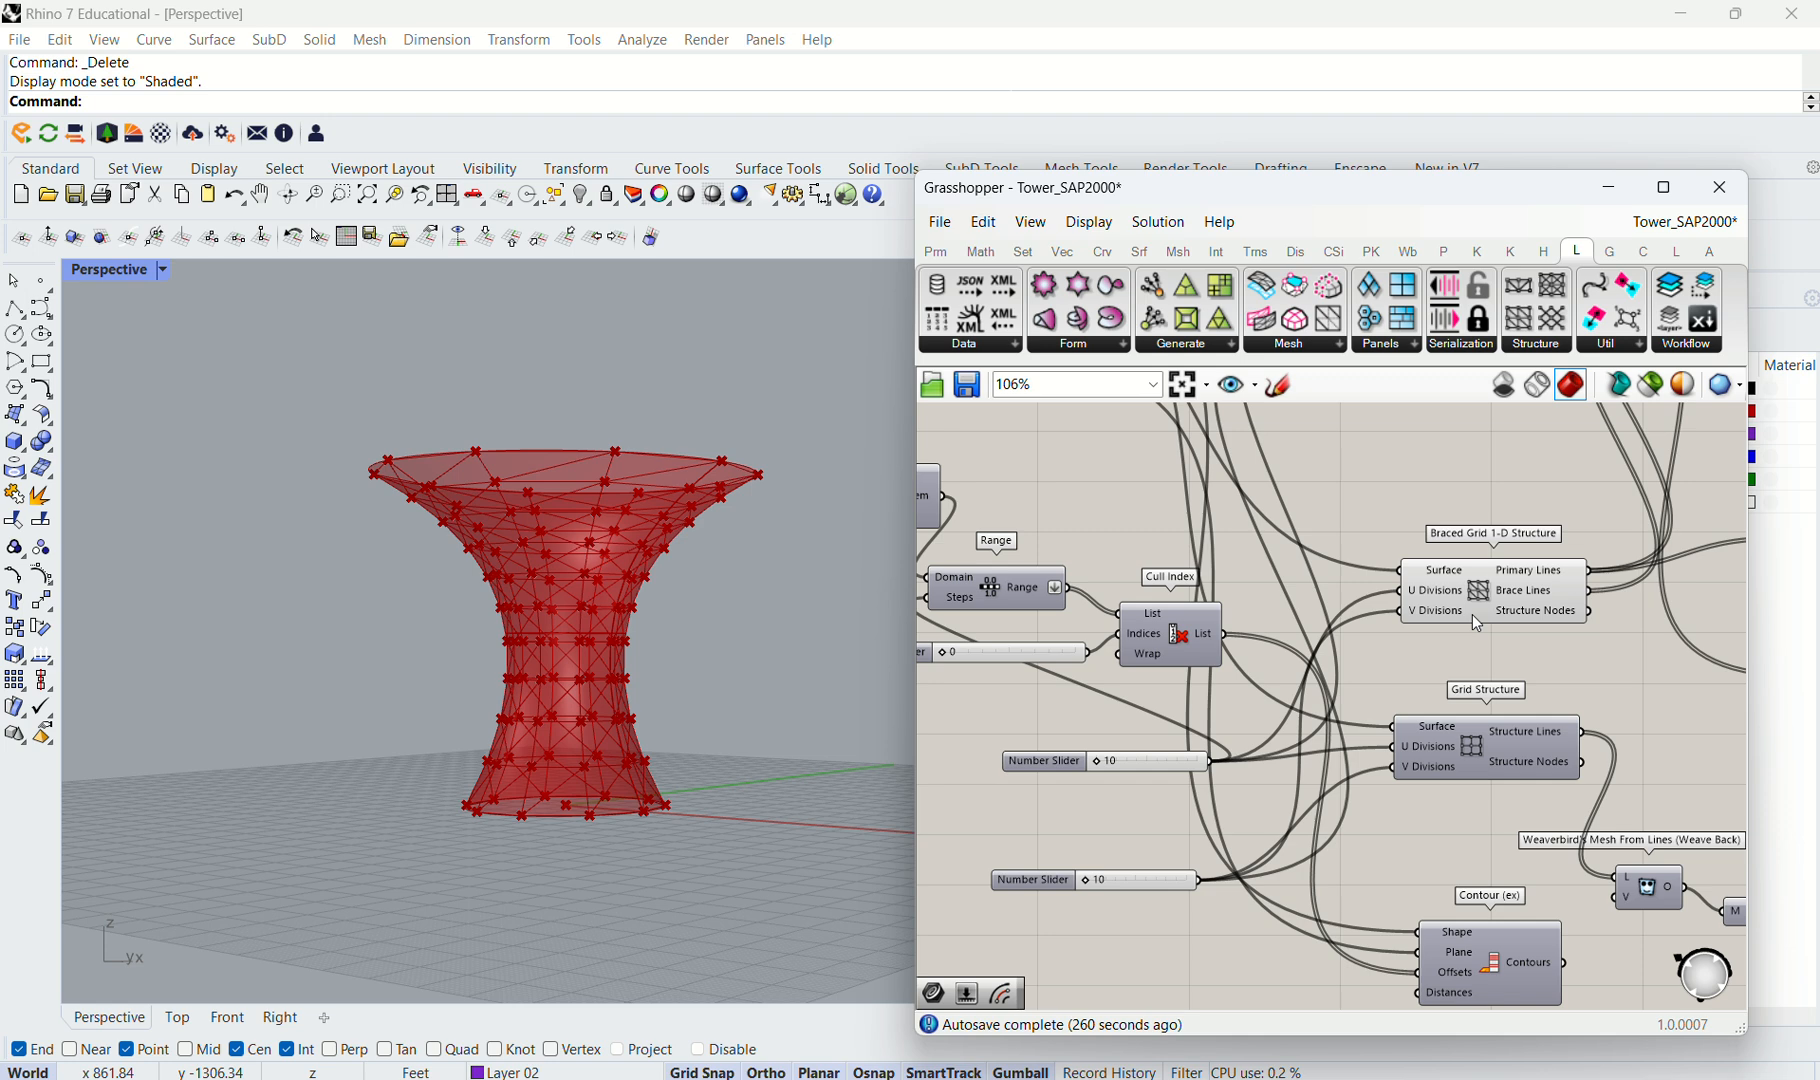
left_click(1050, 762)
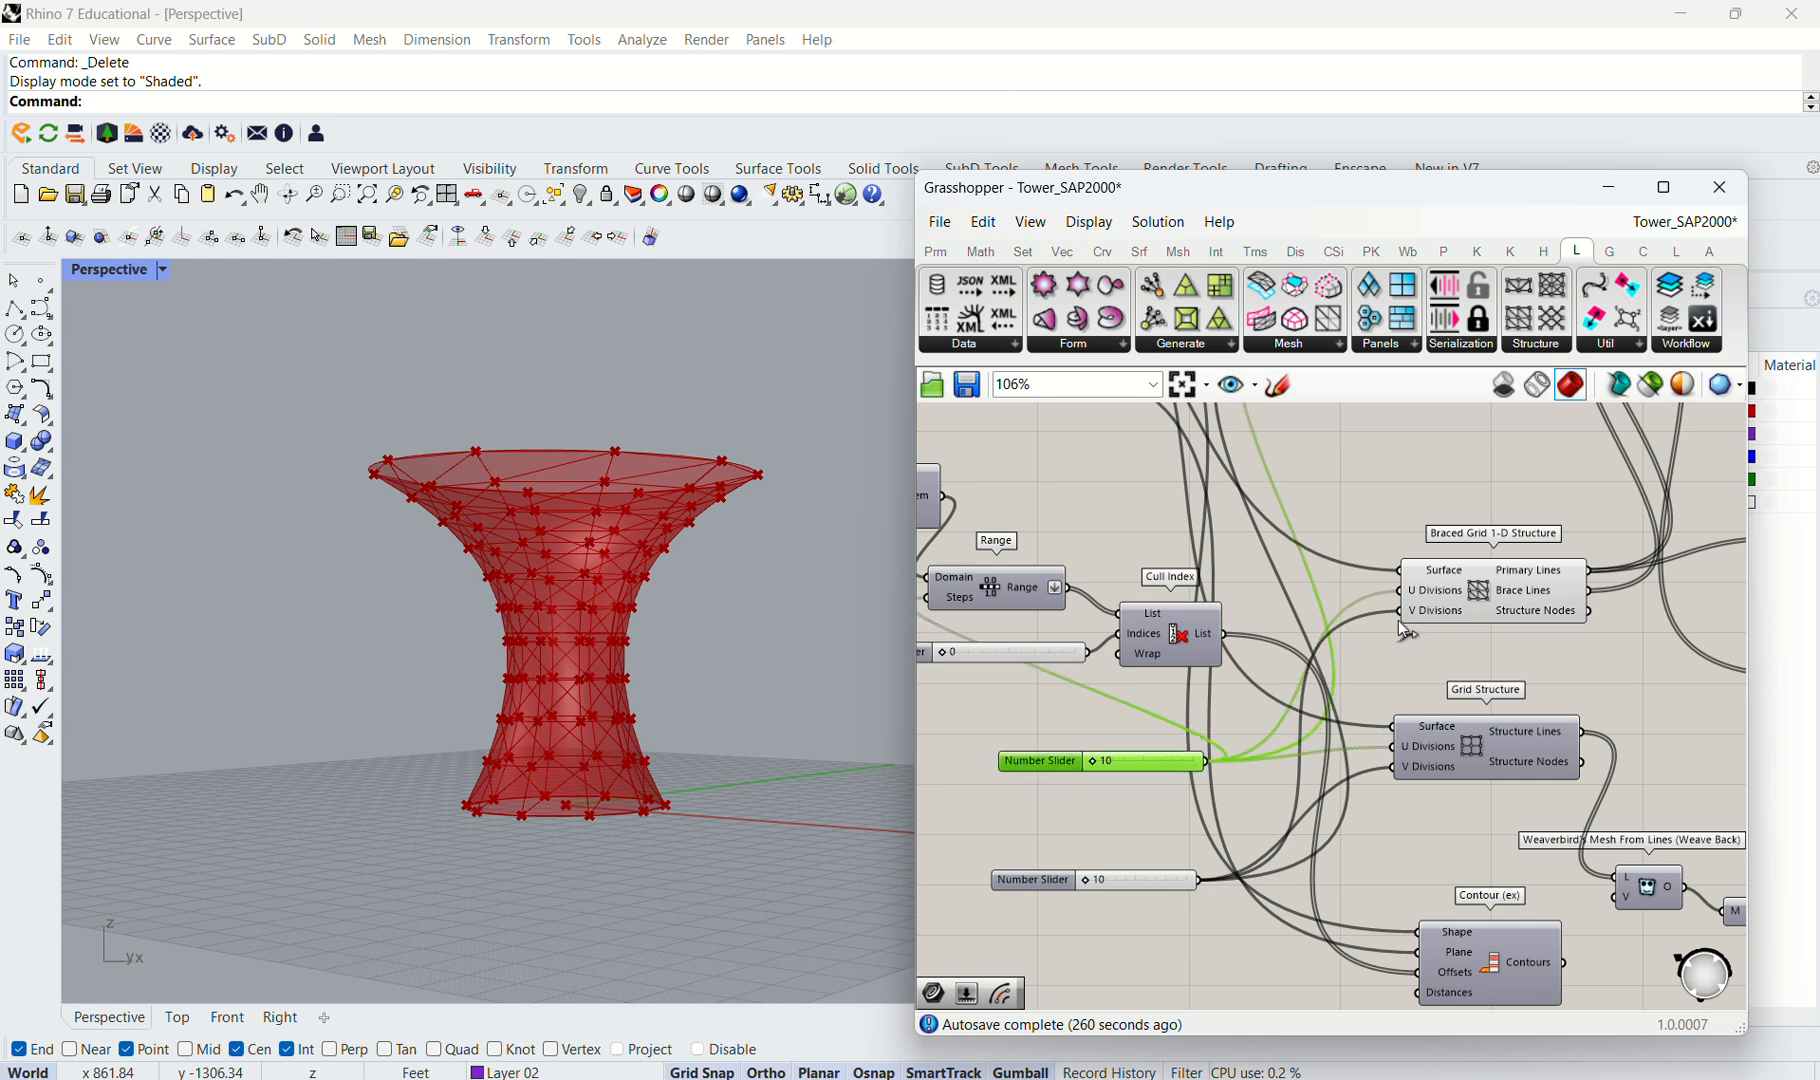
scroll(637, 748, "up", 2)
right_click_drag(645, 750, 610, 790)
scroll(1076, 851, "up", 5)
scroll(1095, 870, "down", 3)
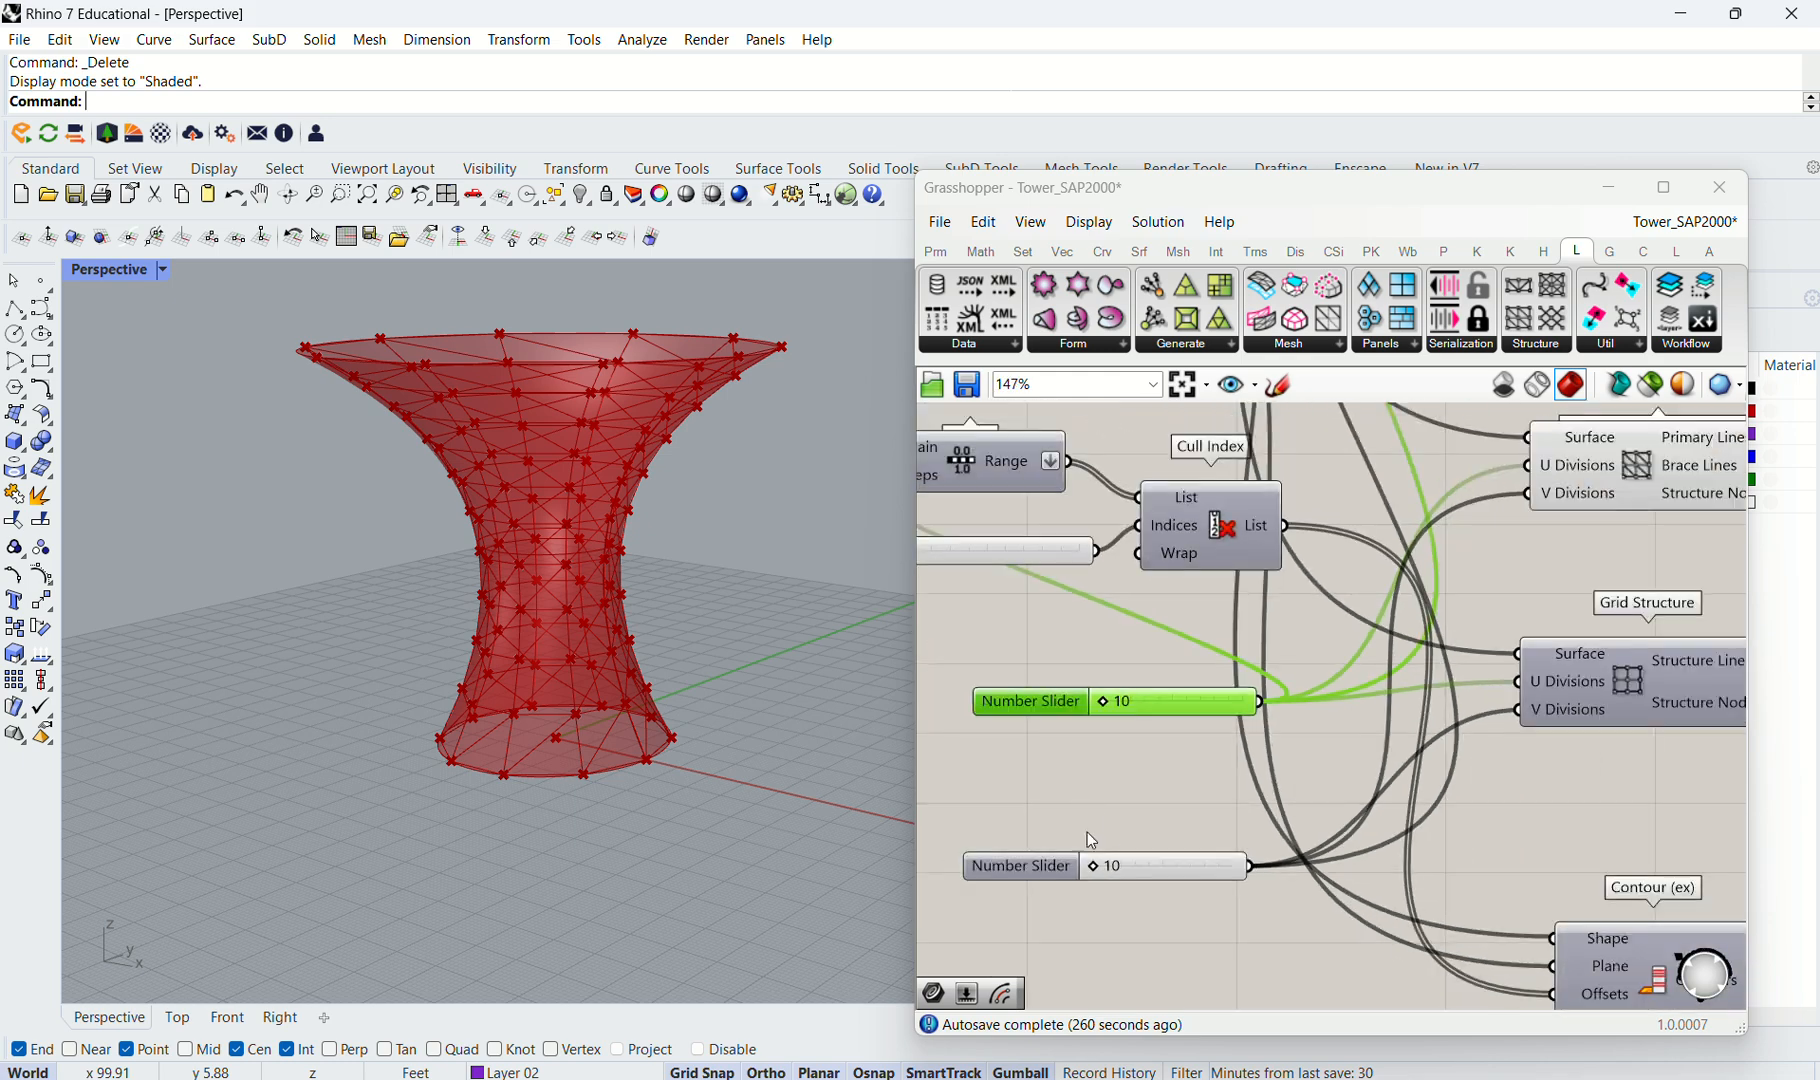
left_click_drag(1104, 701, 1042, 711)
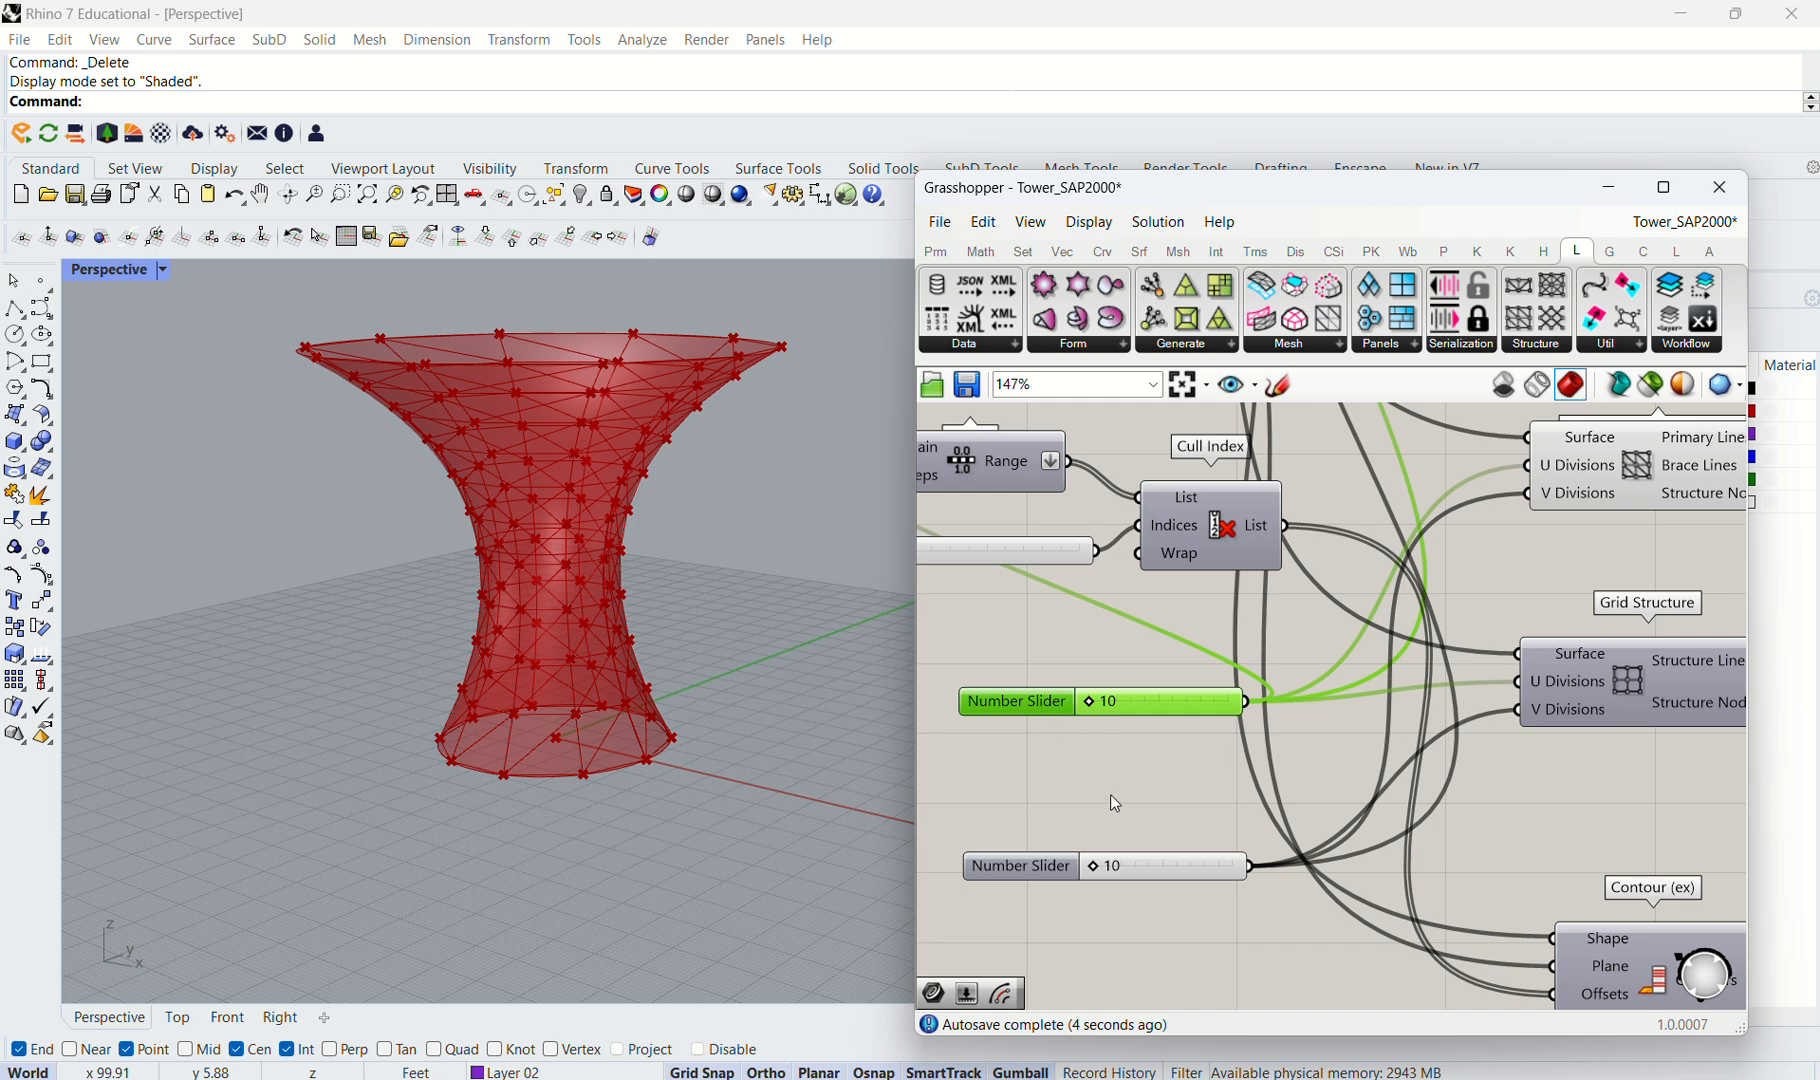
left_click(1037, 867)
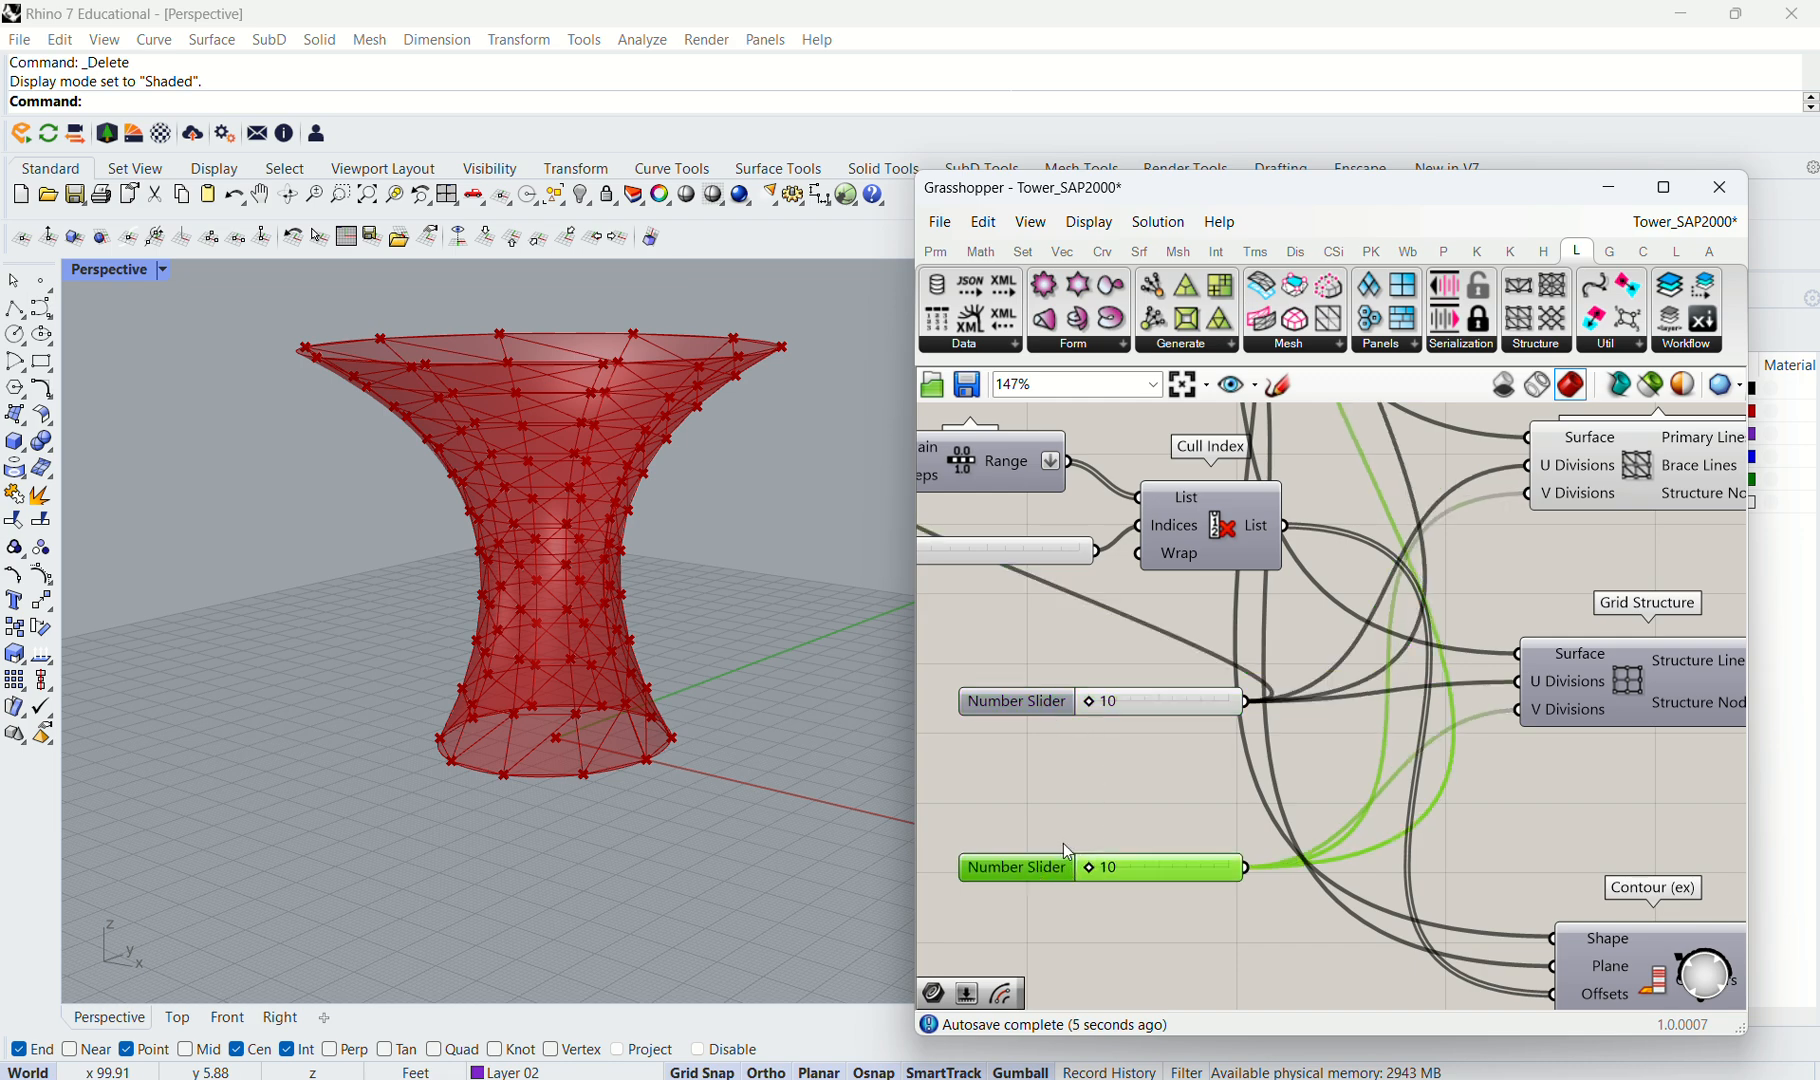
Set the V Divisions number slider of the braced grid to 20.
right_click_drag(612, 458, 622, 568)
scroll(861, 613, "down", 3)
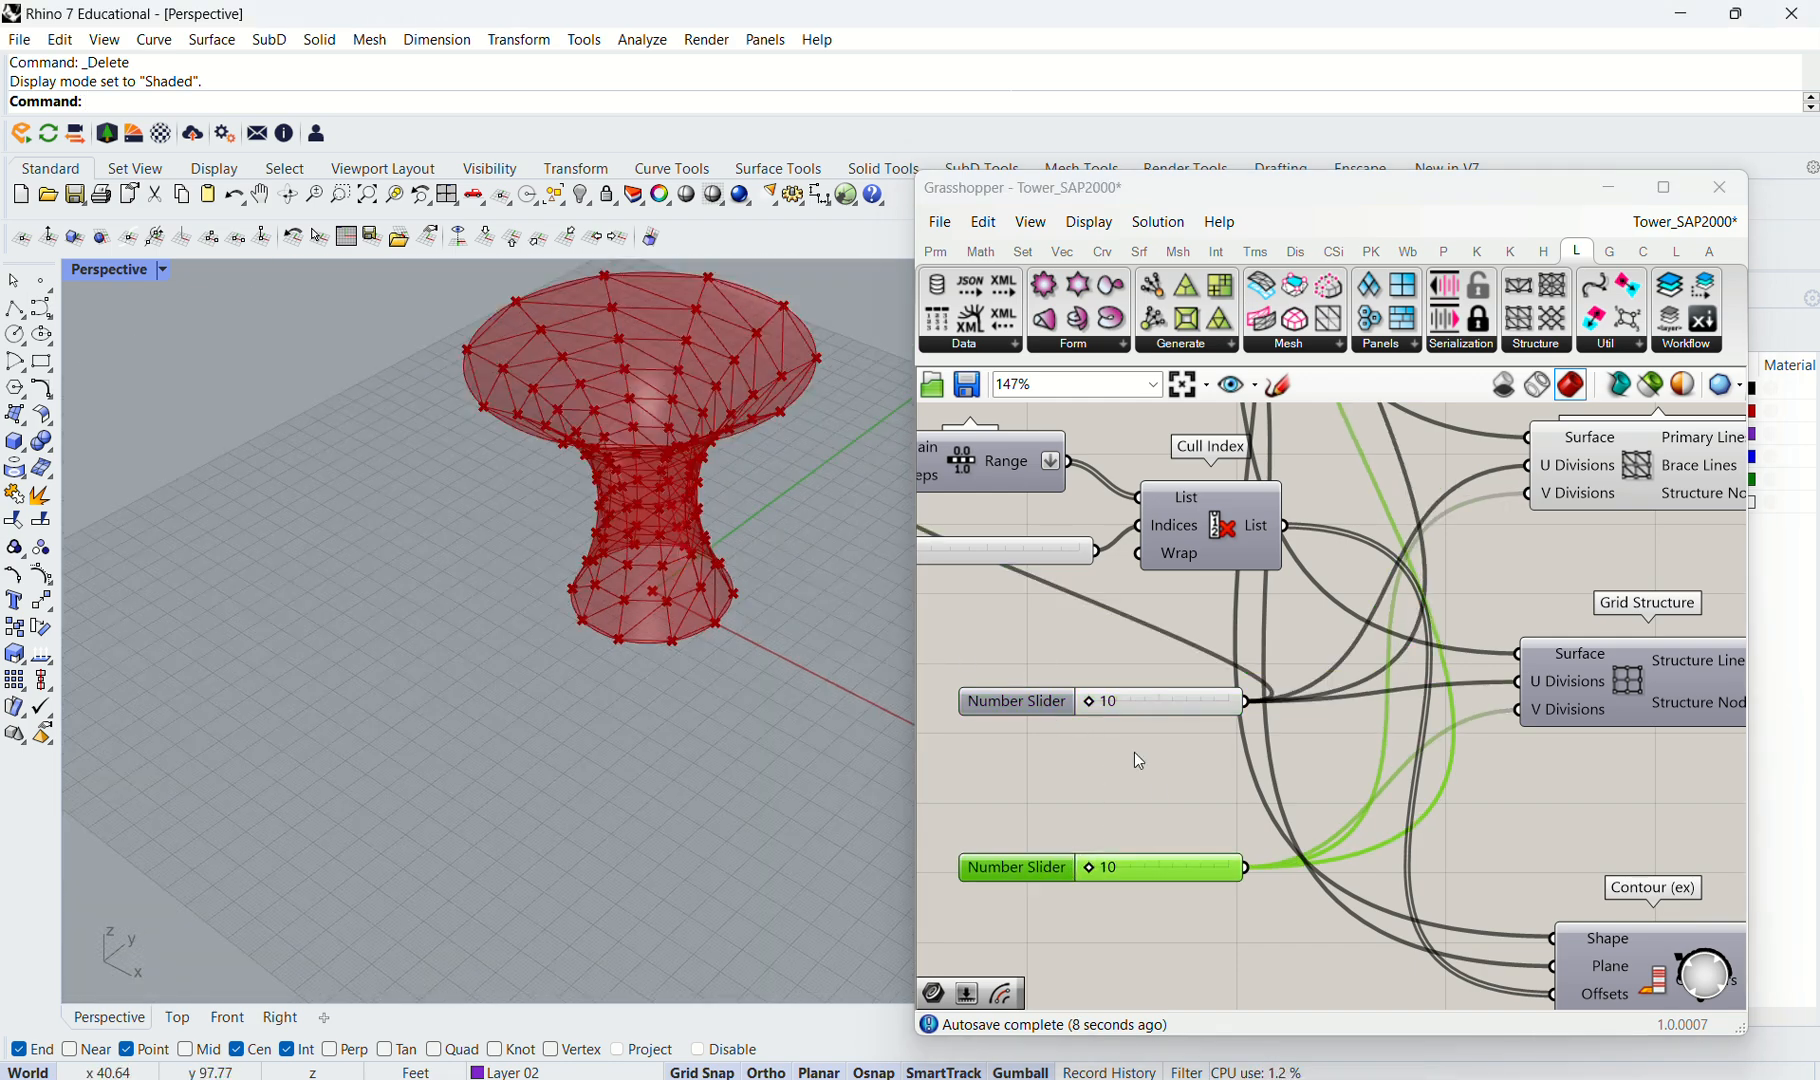
left_click(1167, 801)
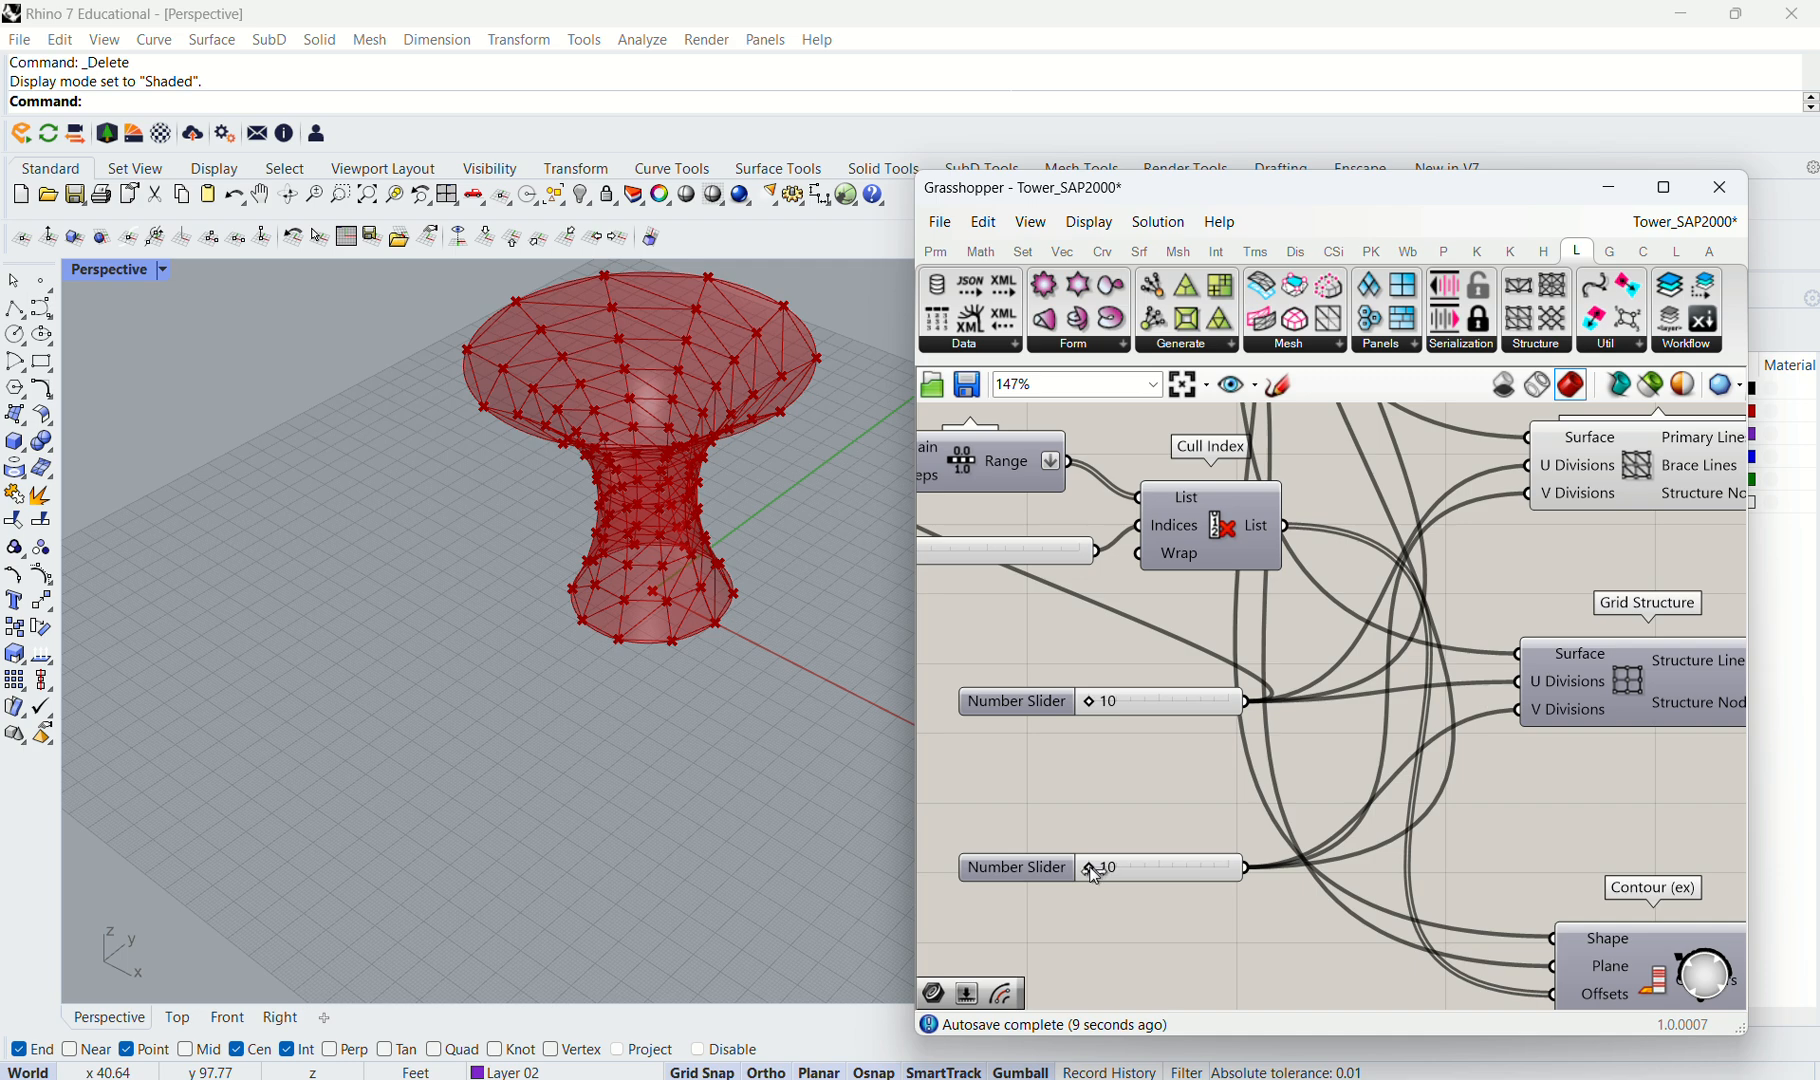
left_click_drag(1095, 876, 1236, 884)
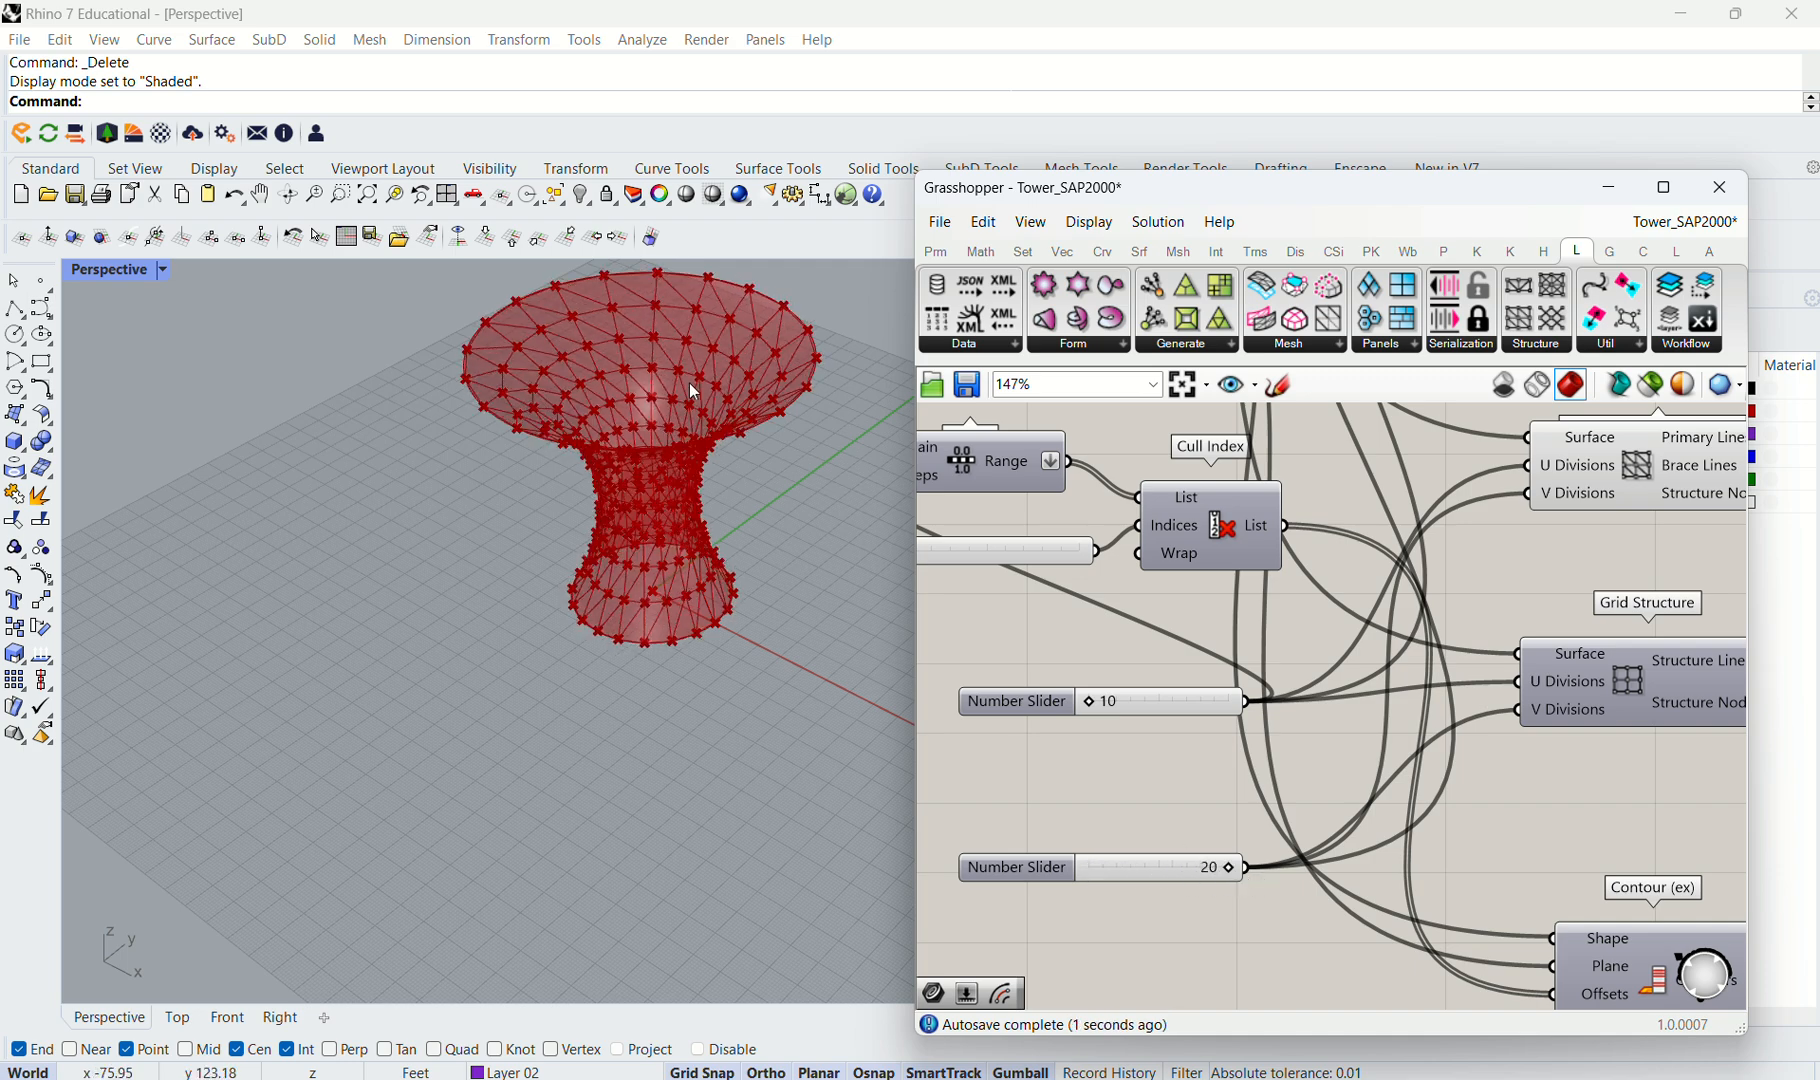
Examine the denser braced grid on the tower from different angles and distances.
mouse_move(690, 386)
right_mouse_down()
mouse_move(528, 520)
mouse_move(723, 487)
mouse_move(722, 379)
right_mouse_up()
scroll(617, 603, "up", 8)
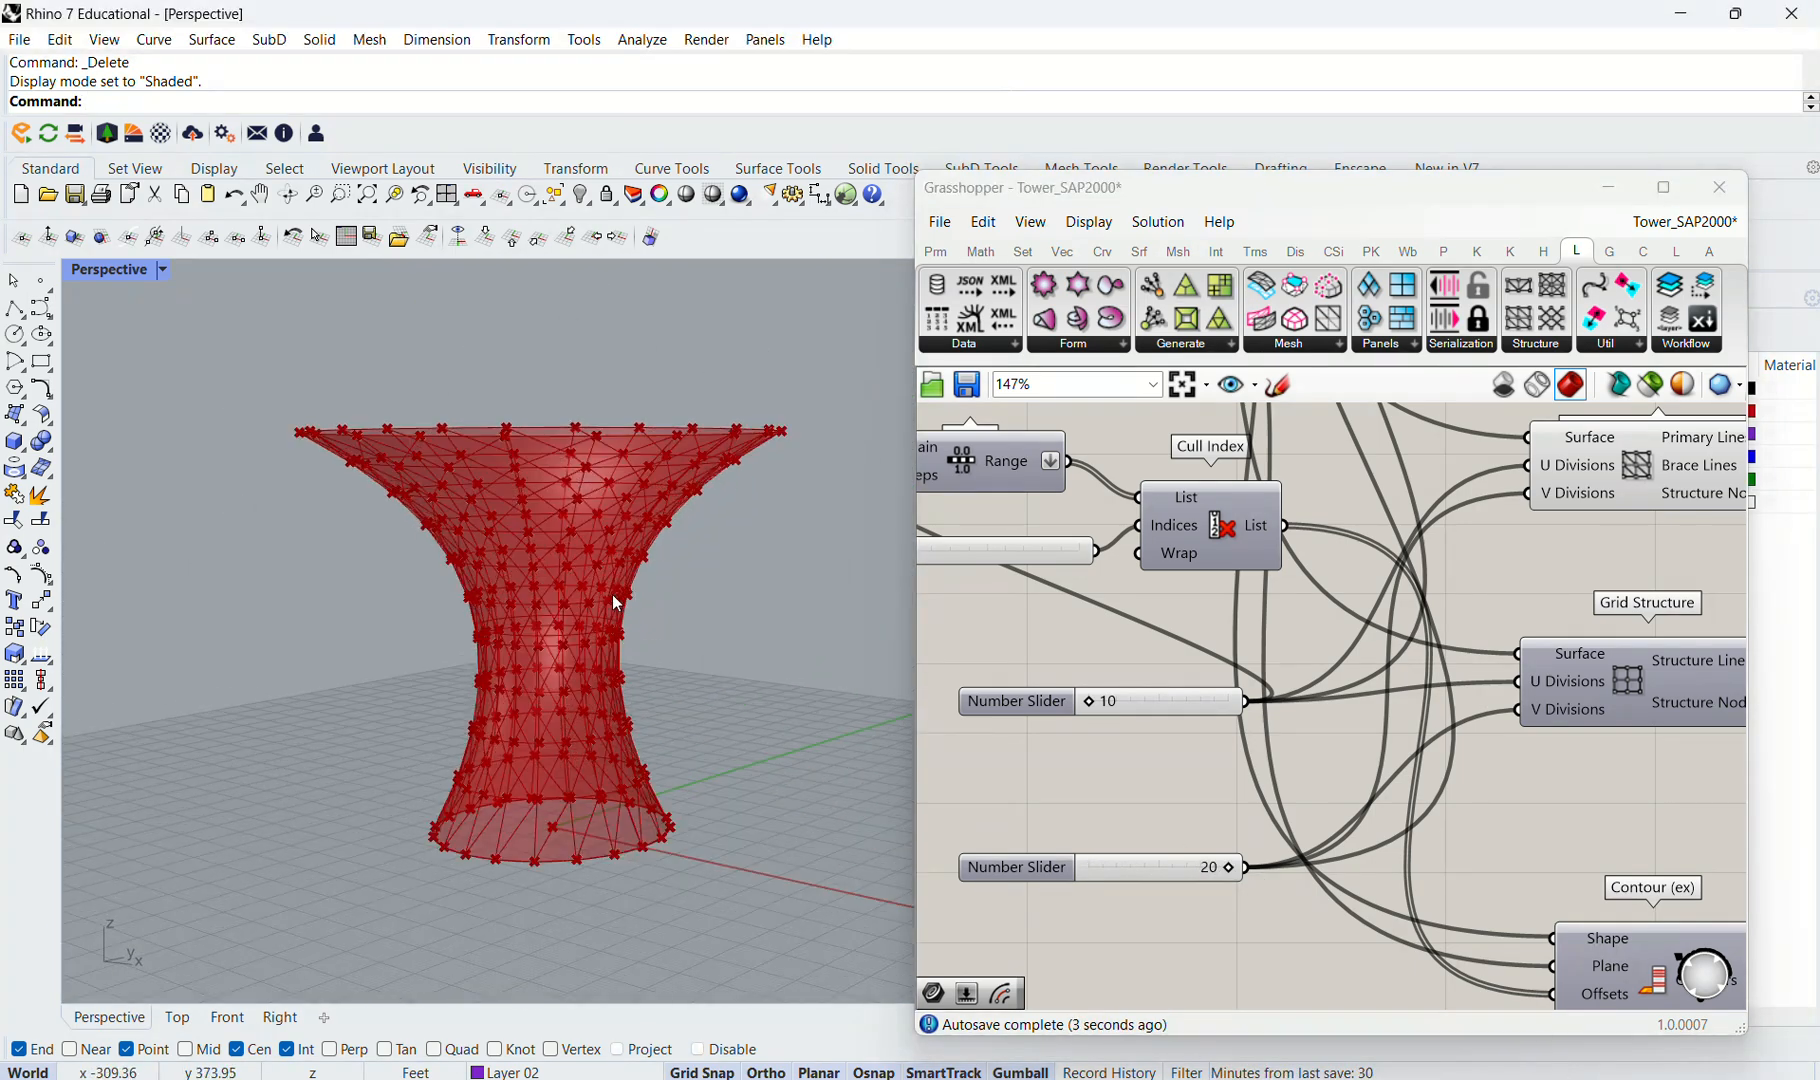
scroll(600, 580, "down", 3)
right_click_drag(636, 560, 656, 628)
scroll(388, 579, "down", 12)
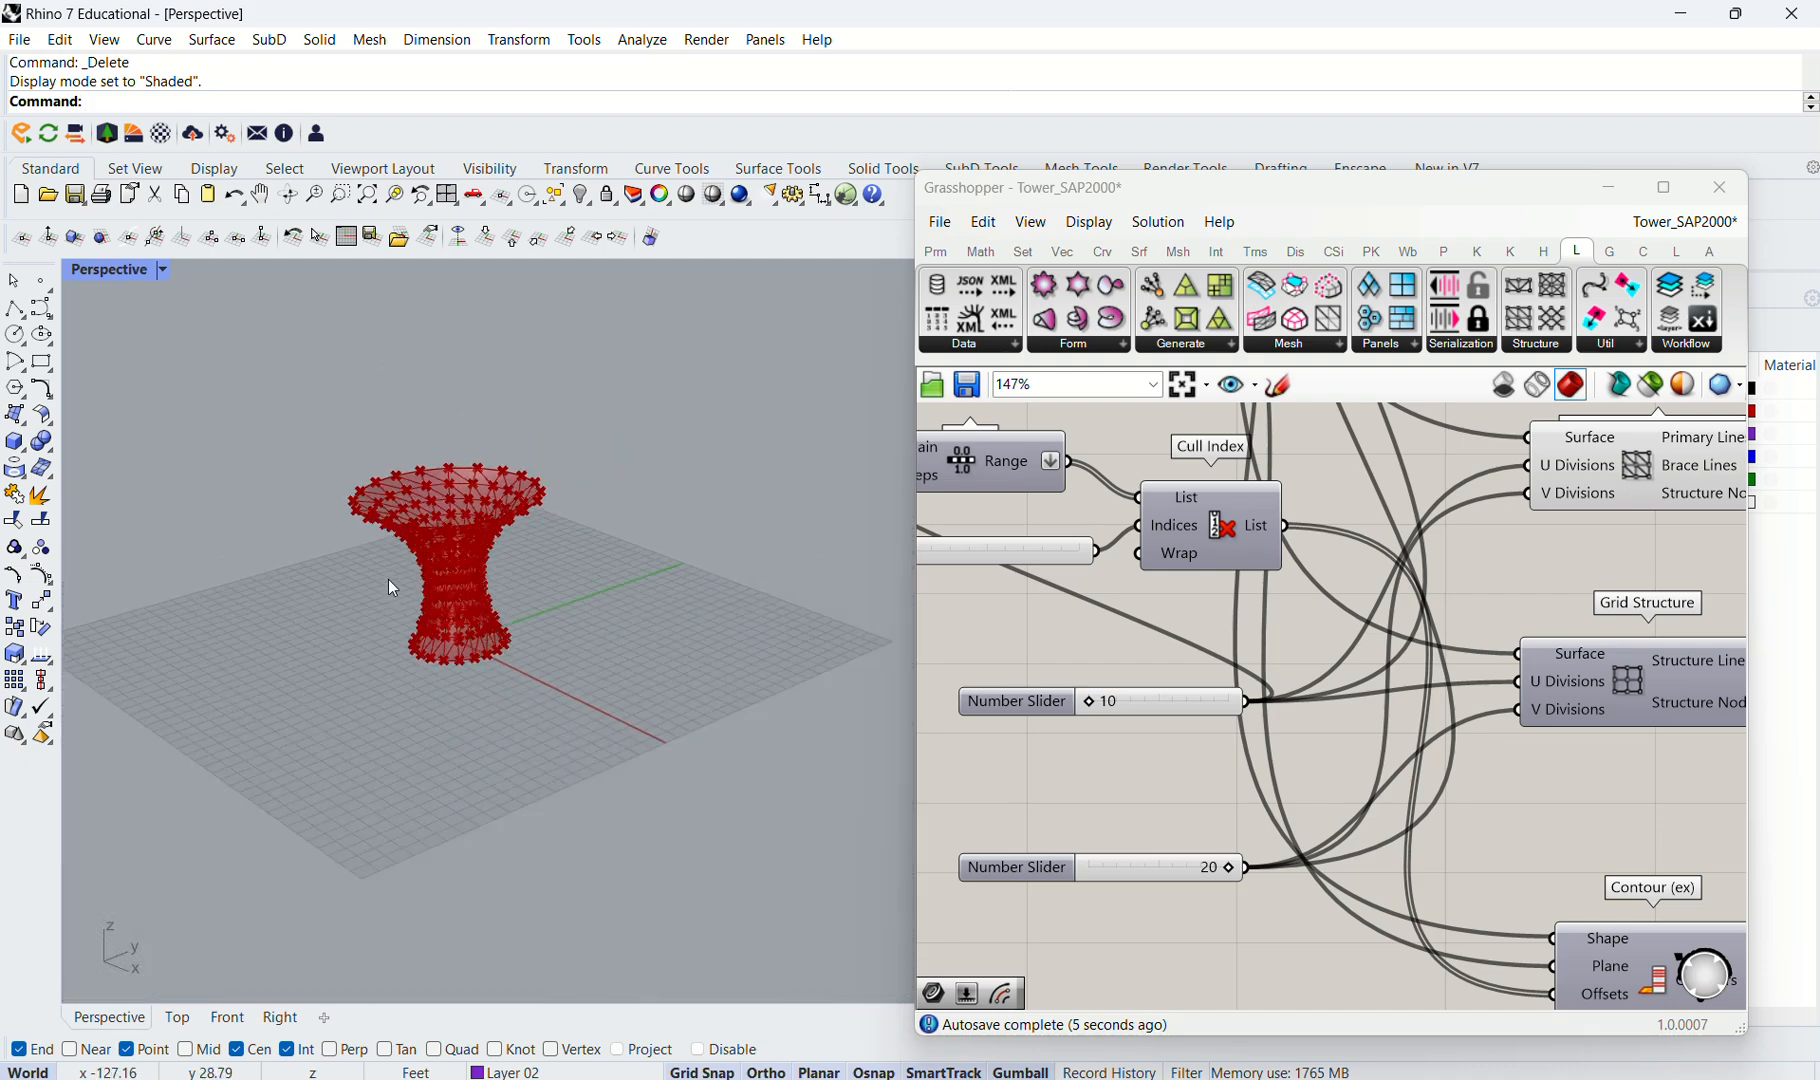
scroll(440, 560, "up", 9)
right_click_drag(525, 567, 632, 522)
scroll(536, 523, "down", 5)
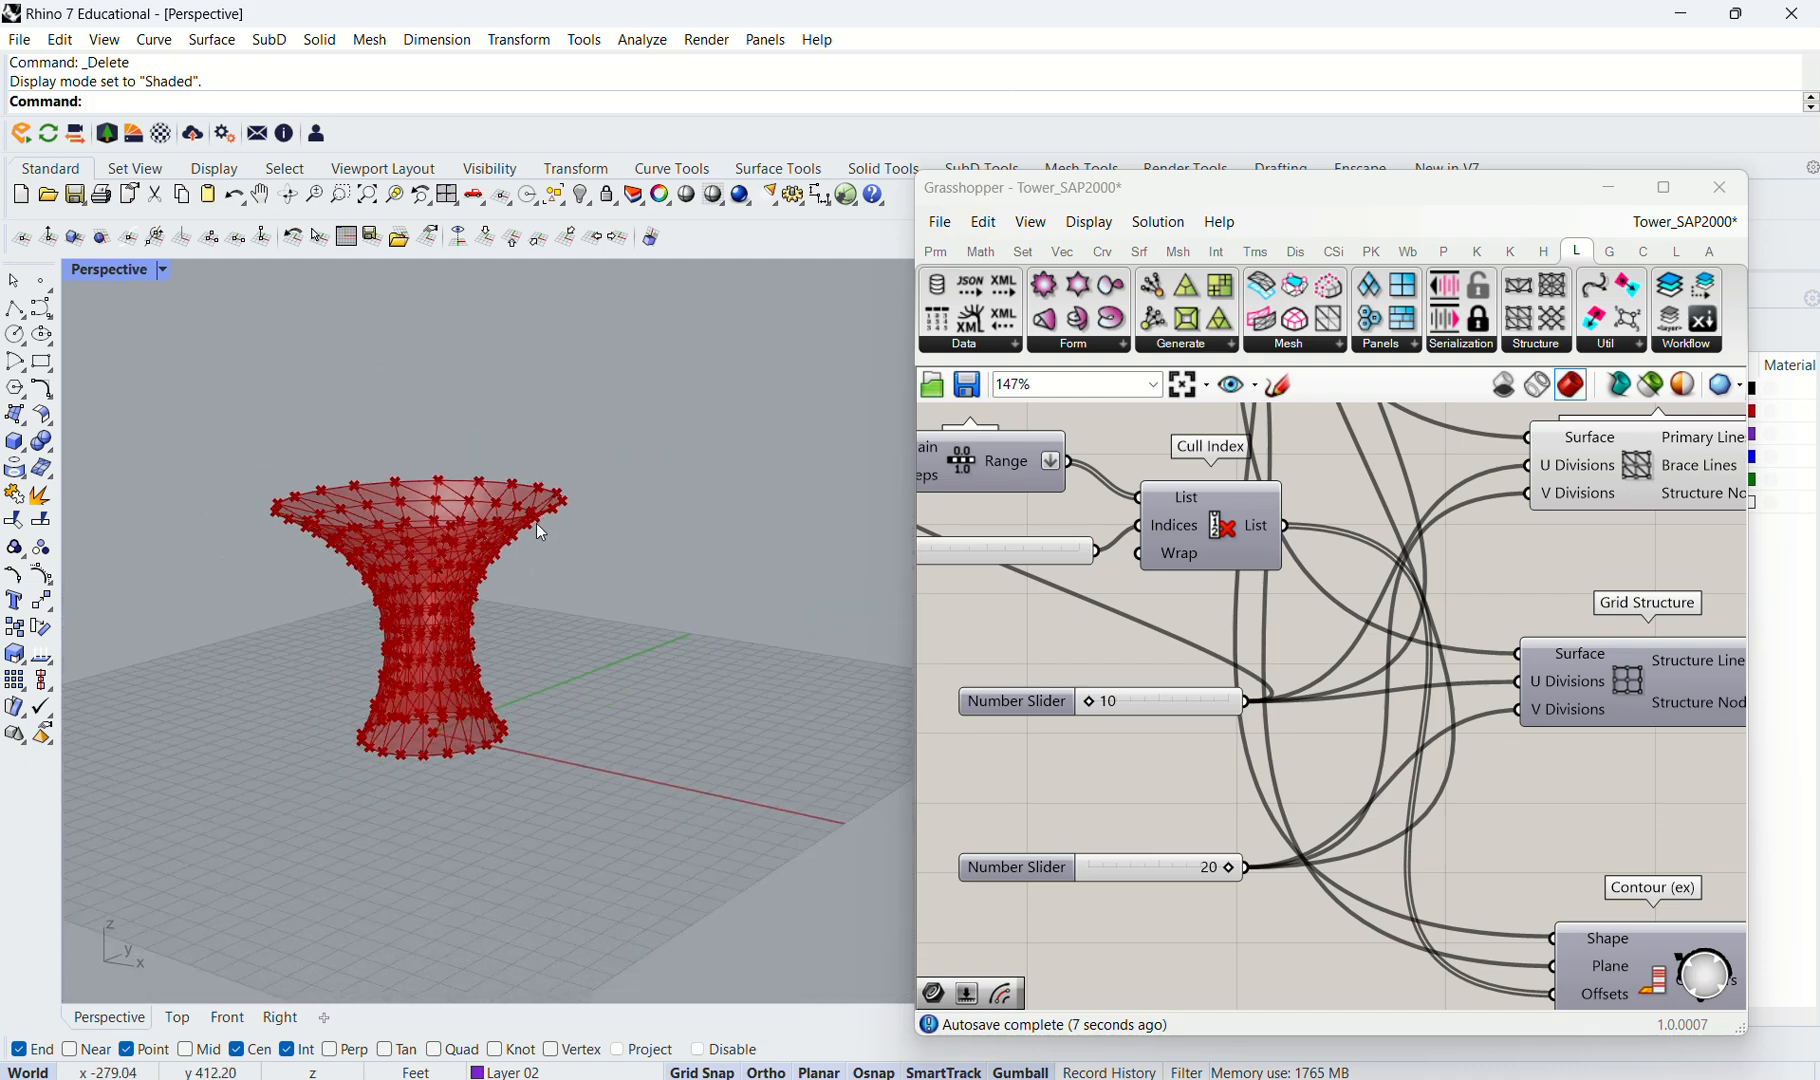
scroll(1000, 600, "down", 3)
scroll(880, 590, "down", 7)
scroll(916, 580, "up", 3)
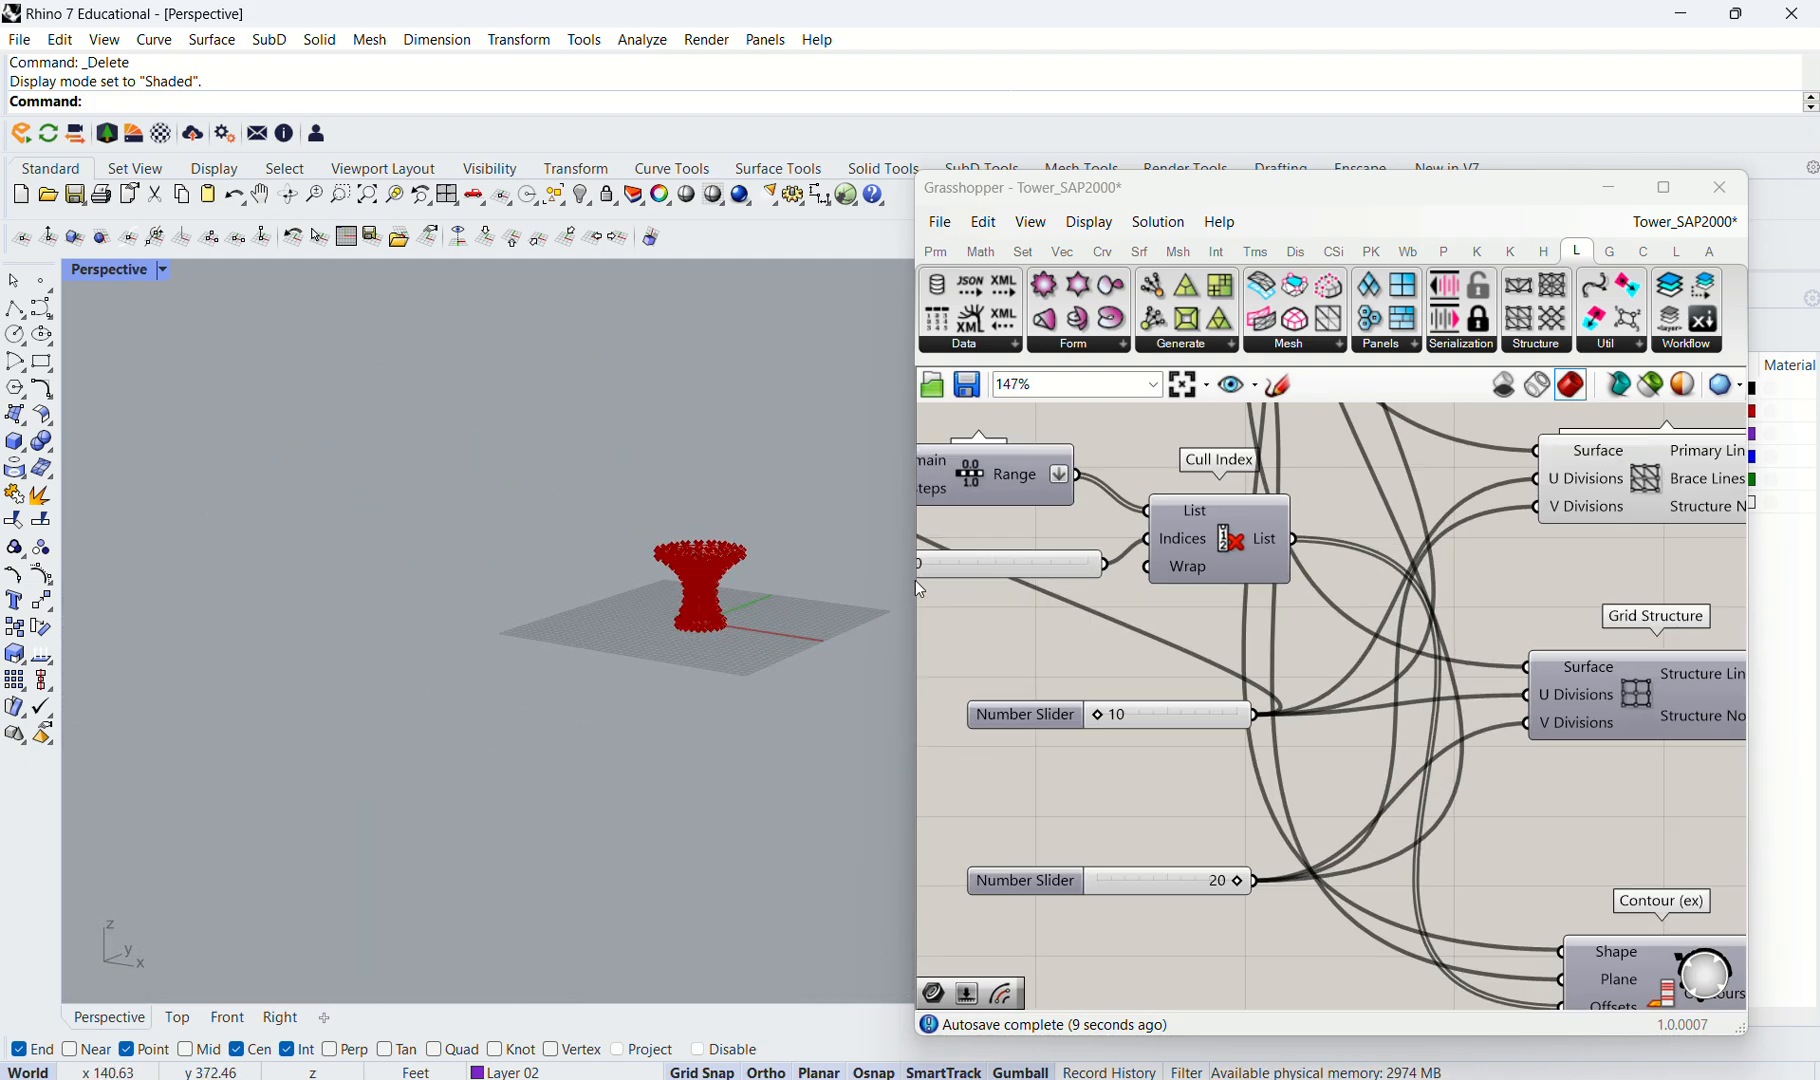
Trace the Braced Grid 1-D Structure output to the connected Curve component and select that component.
scroll(798, 580, "up", 5)
scroll(1064, 598, "down", 4)
scroll(1536, 536, "up", 4)
left_click(1418, 545)
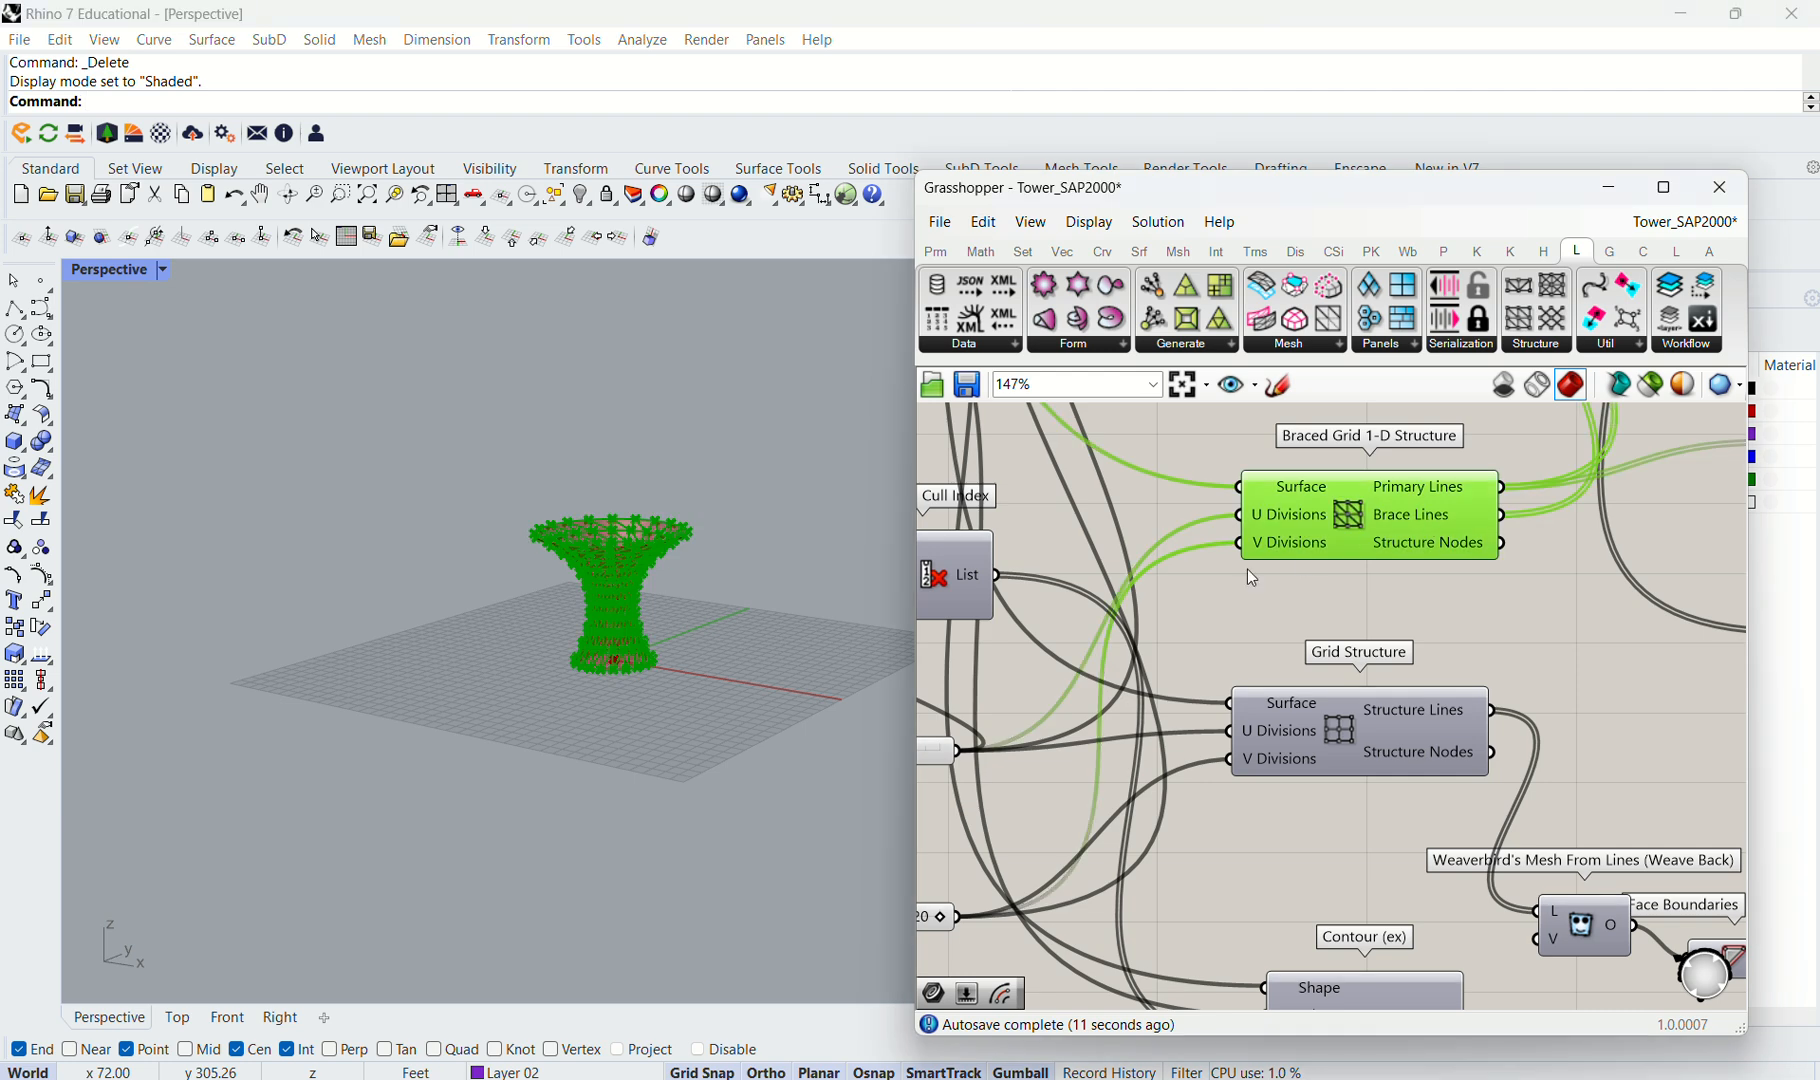
scroll(1251, 577, "down", 4)
scroll(1600, 491, "up", 5)
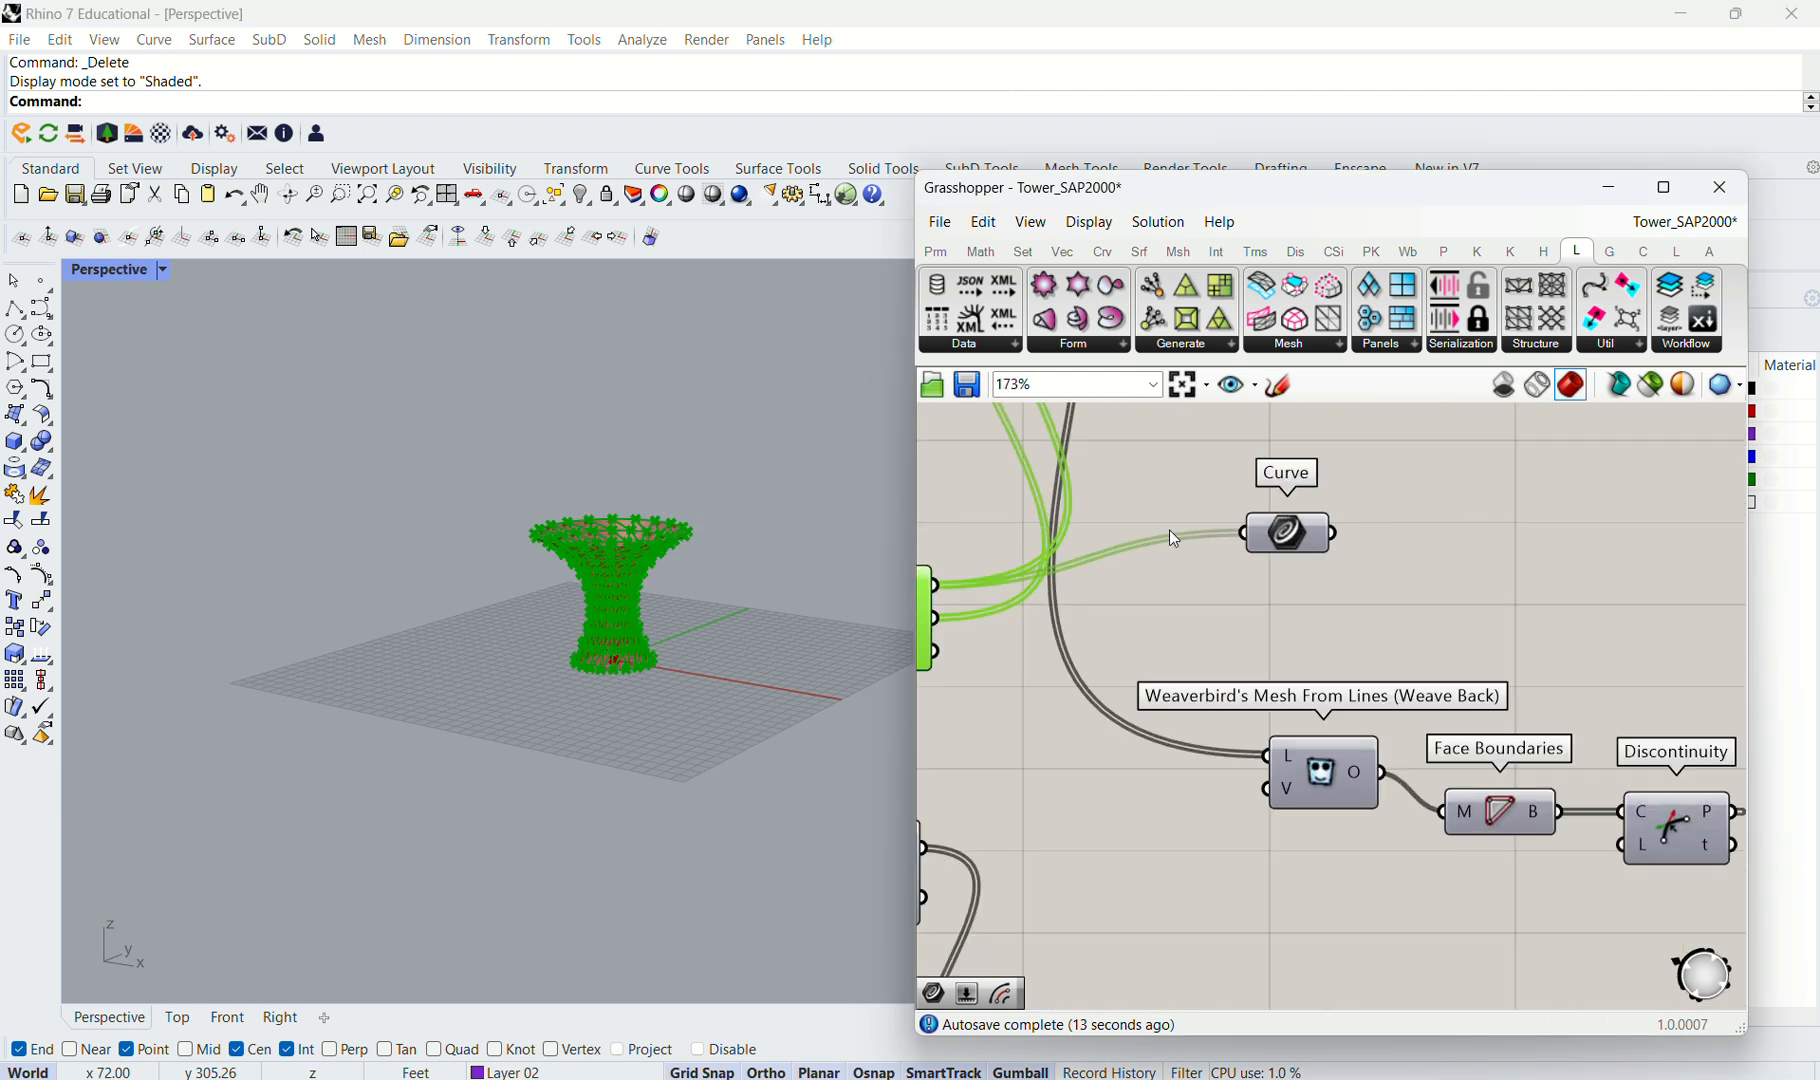
scroll(1180, 530, "up", 3)
left_click(1263, 573)
left_click(1315, 550)
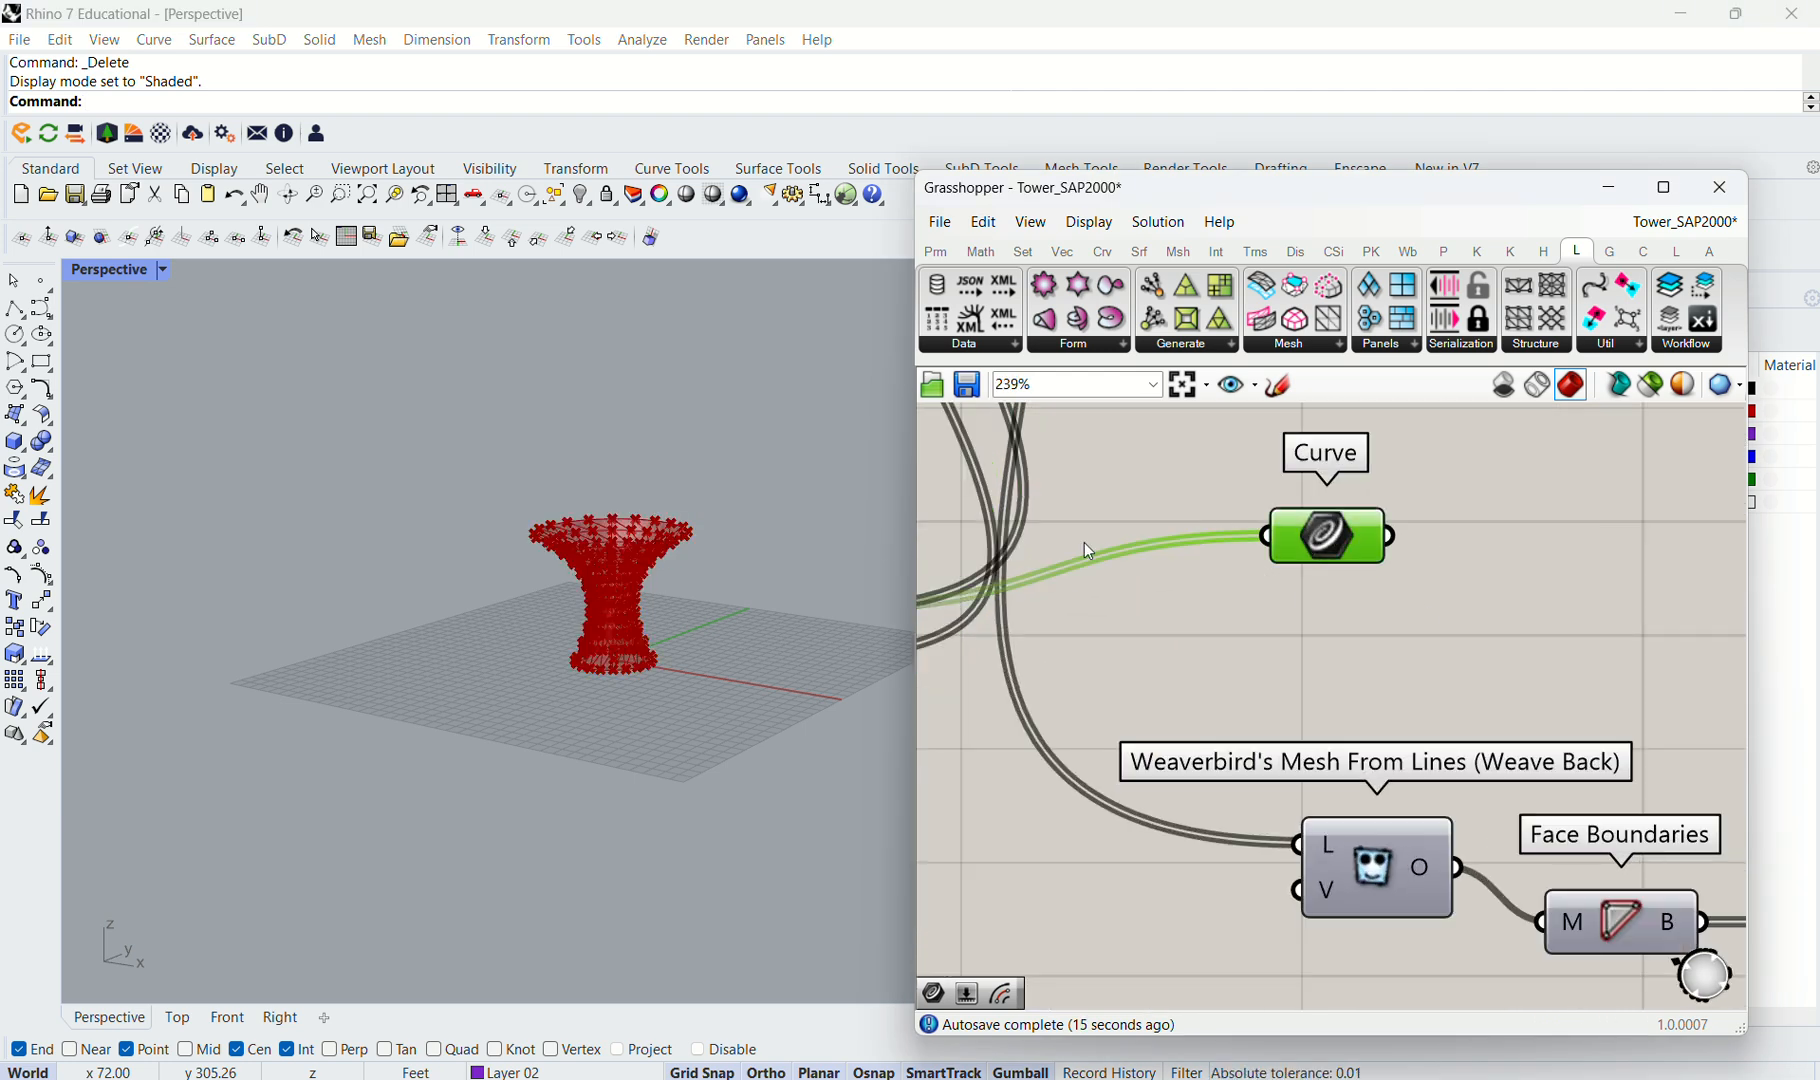
Turn on the preview of the Curve component fed by the braced grid's Primary Lines output.
scroll(808, 619, "up", 5)
scroll(1517, 589, "down", 2)
middle_click(1386, 551)
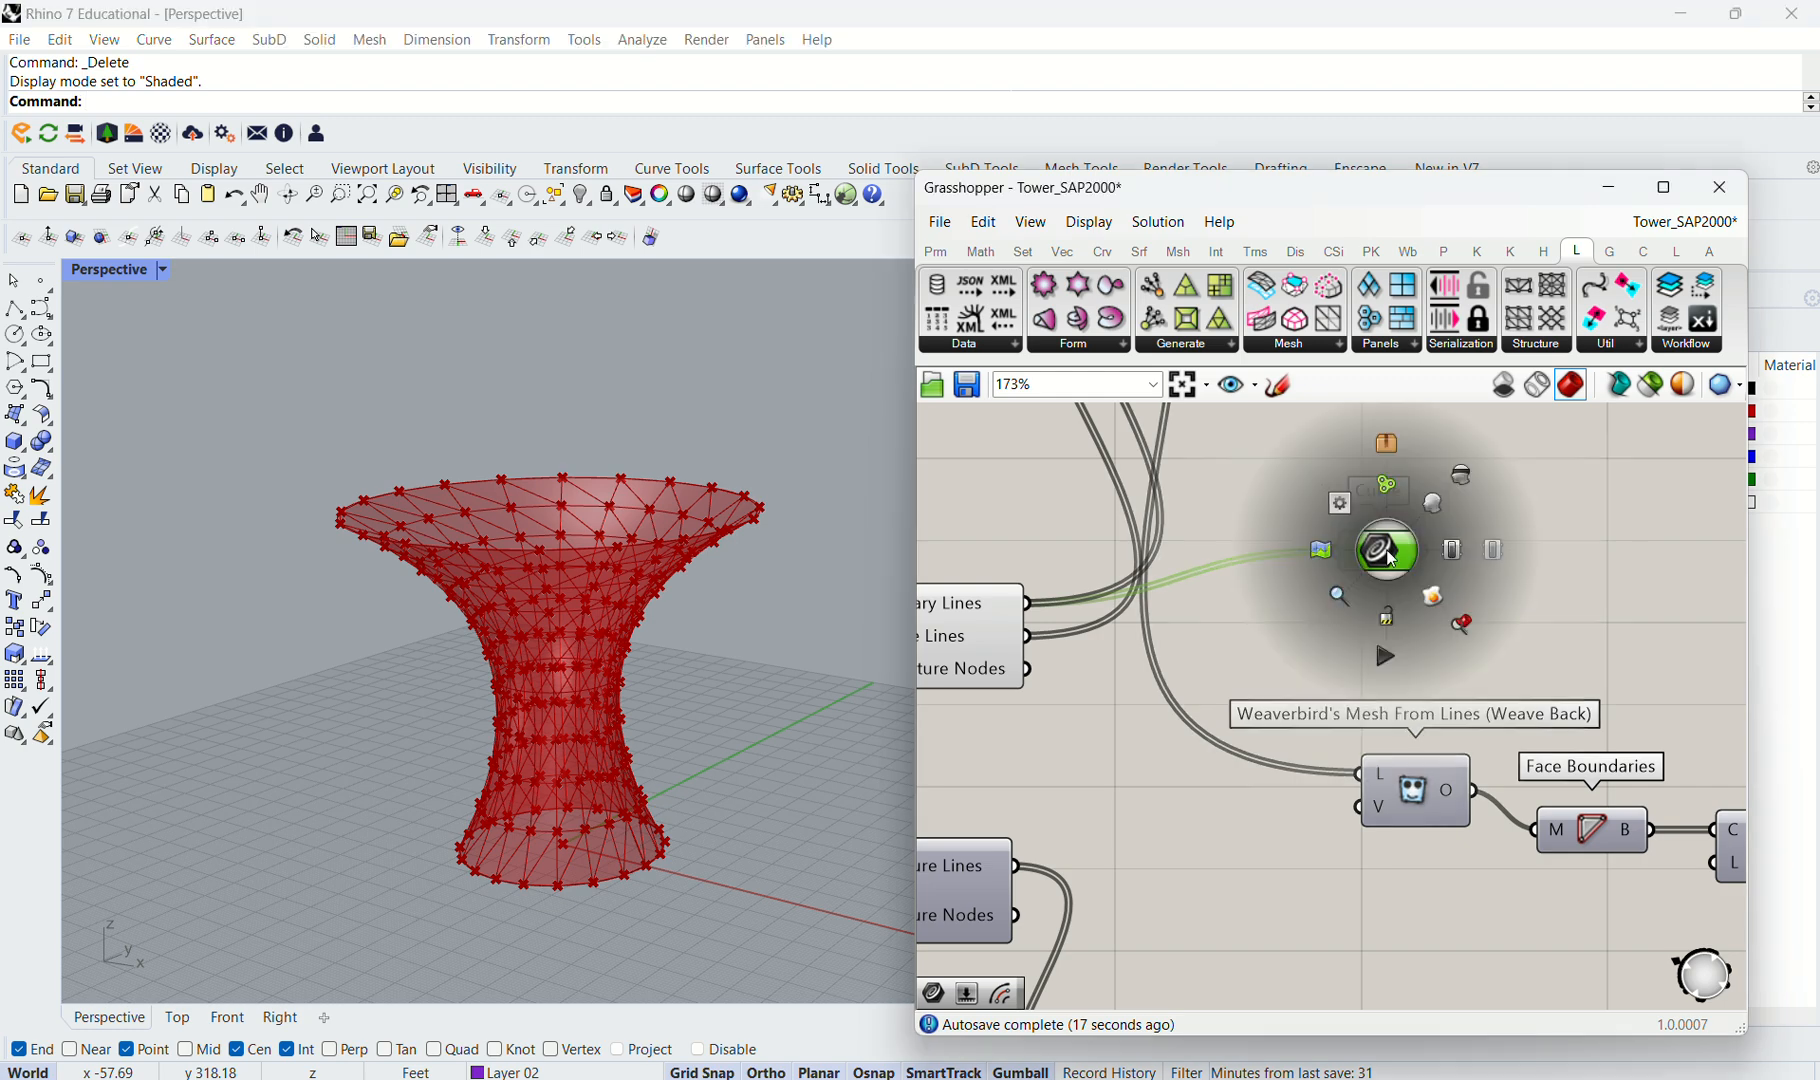
left_click(1429, 507)
left_click(1355, 588)
left_click_drag(1378, 565, 1381, 584)
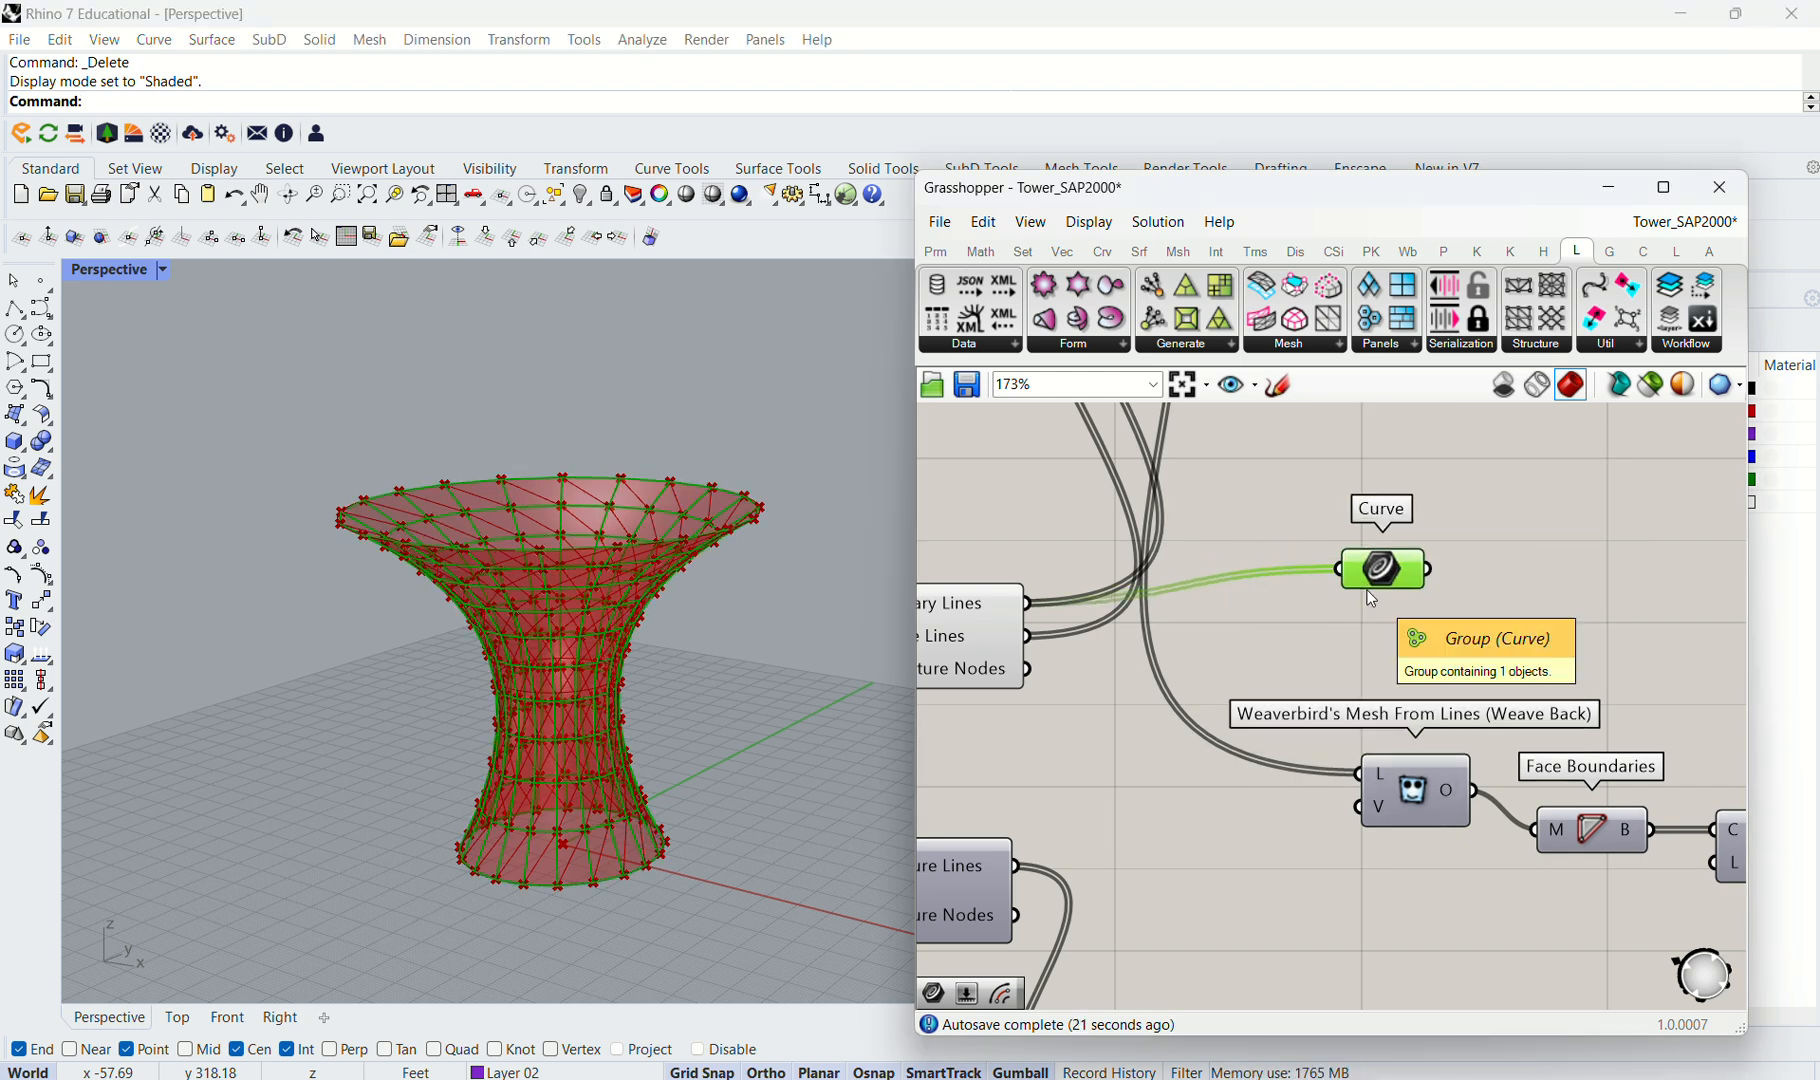
Highlight the Curve component's primary lines on the tower and examine them against the braced grid.
left_click(1290, 597)
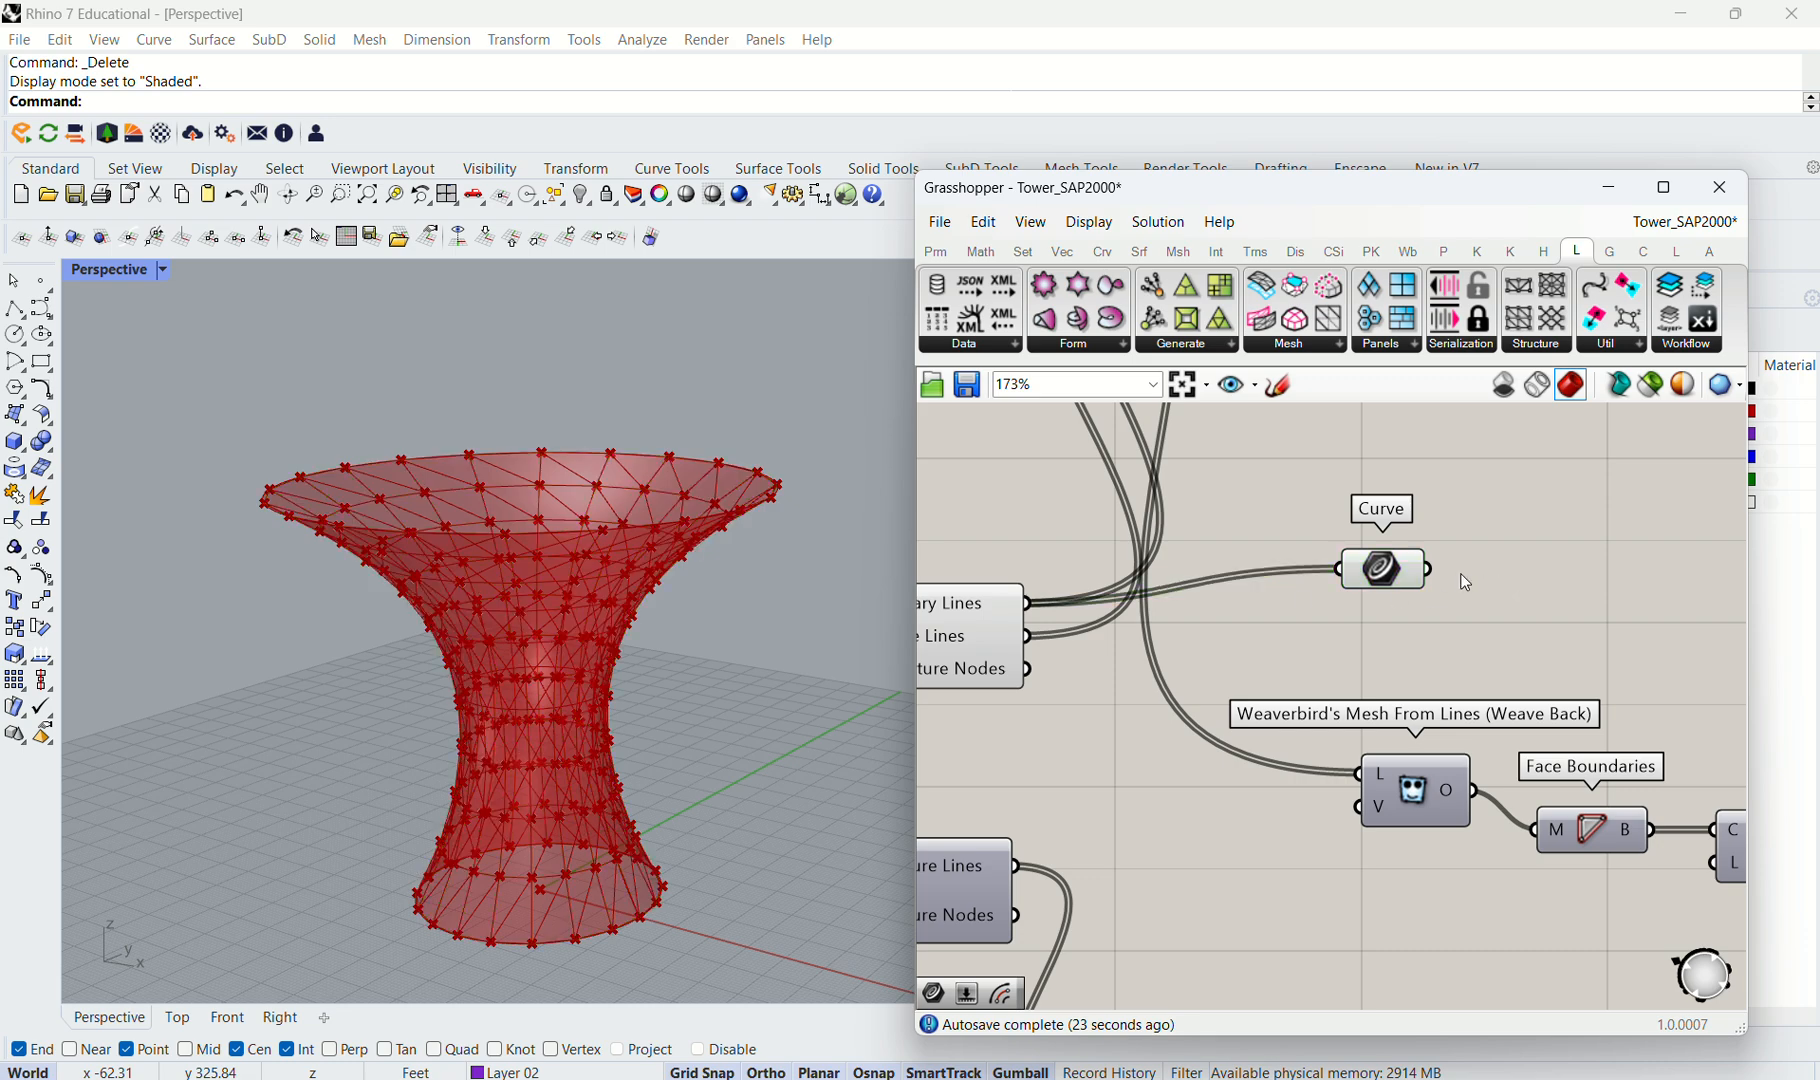
scroll(1290, 597, "down", 2)
scroll(1290, 597, "up", 2)
left_click(1377, 574)
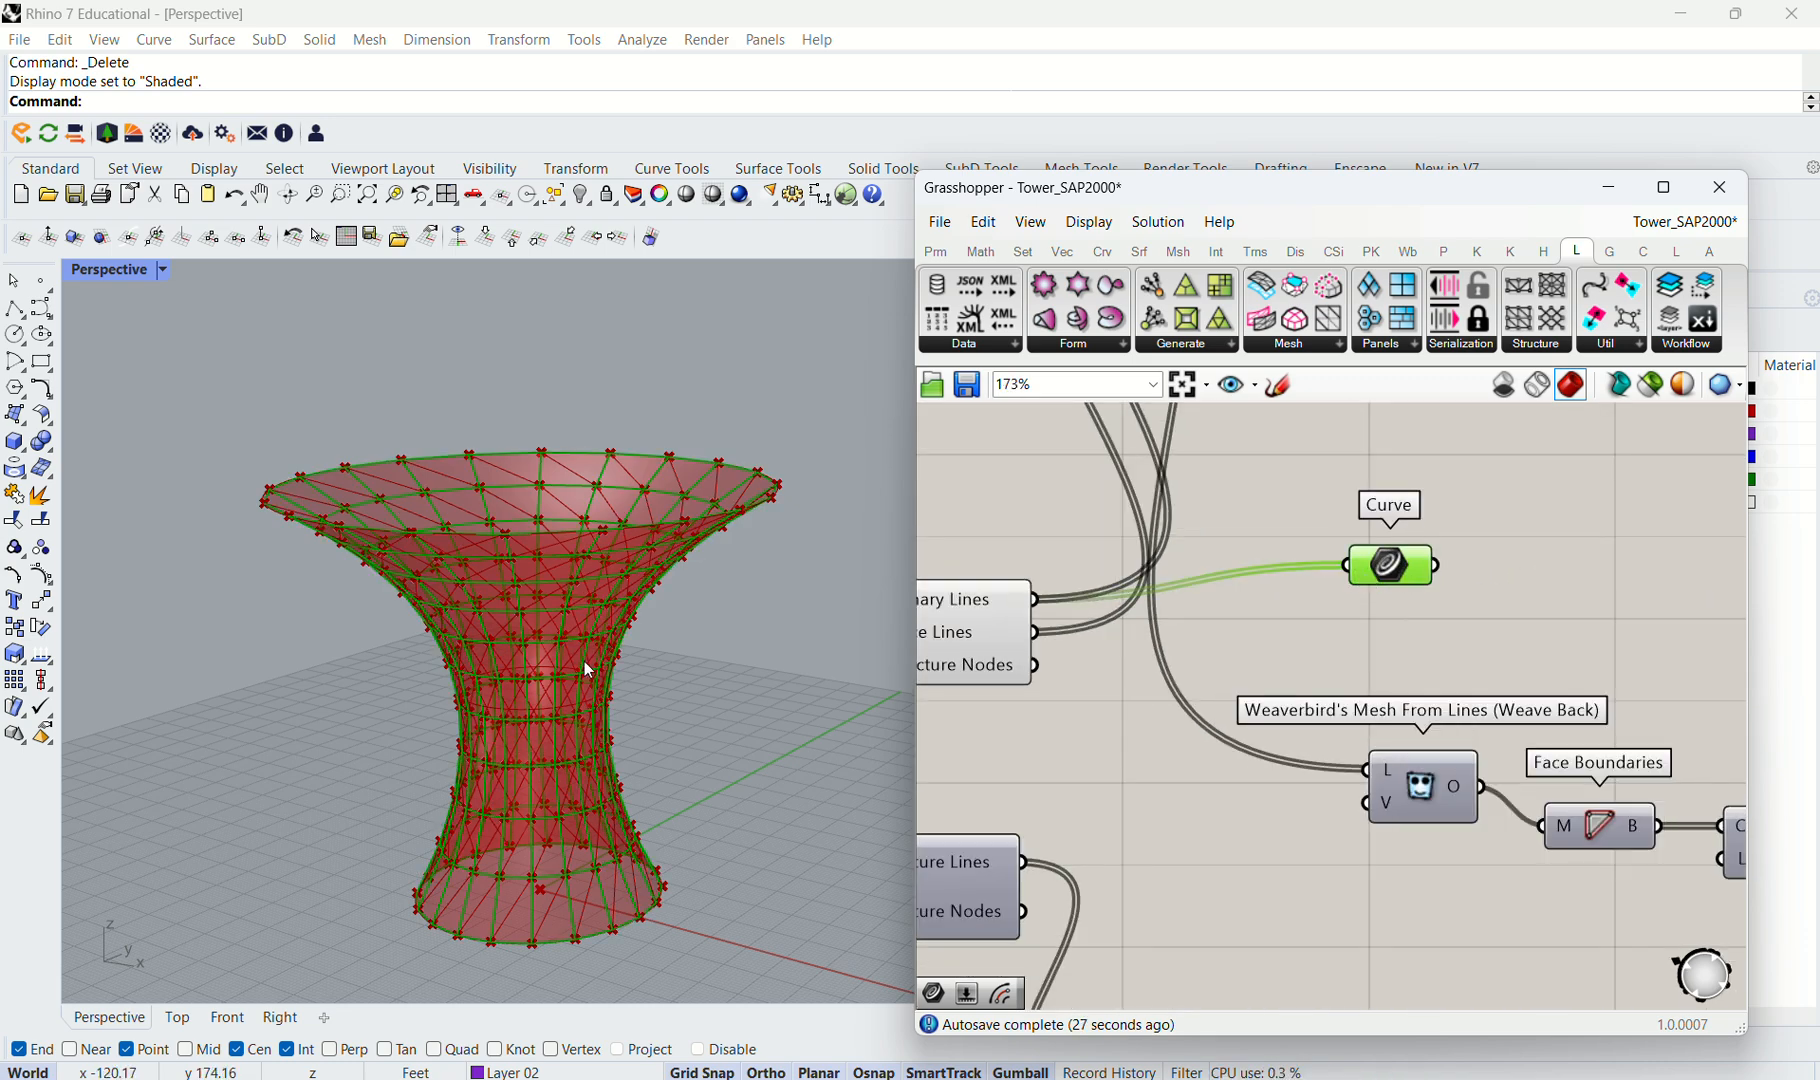
scroll(493, 577, "up", 2)
scroll(1152, 651, "down", 1)
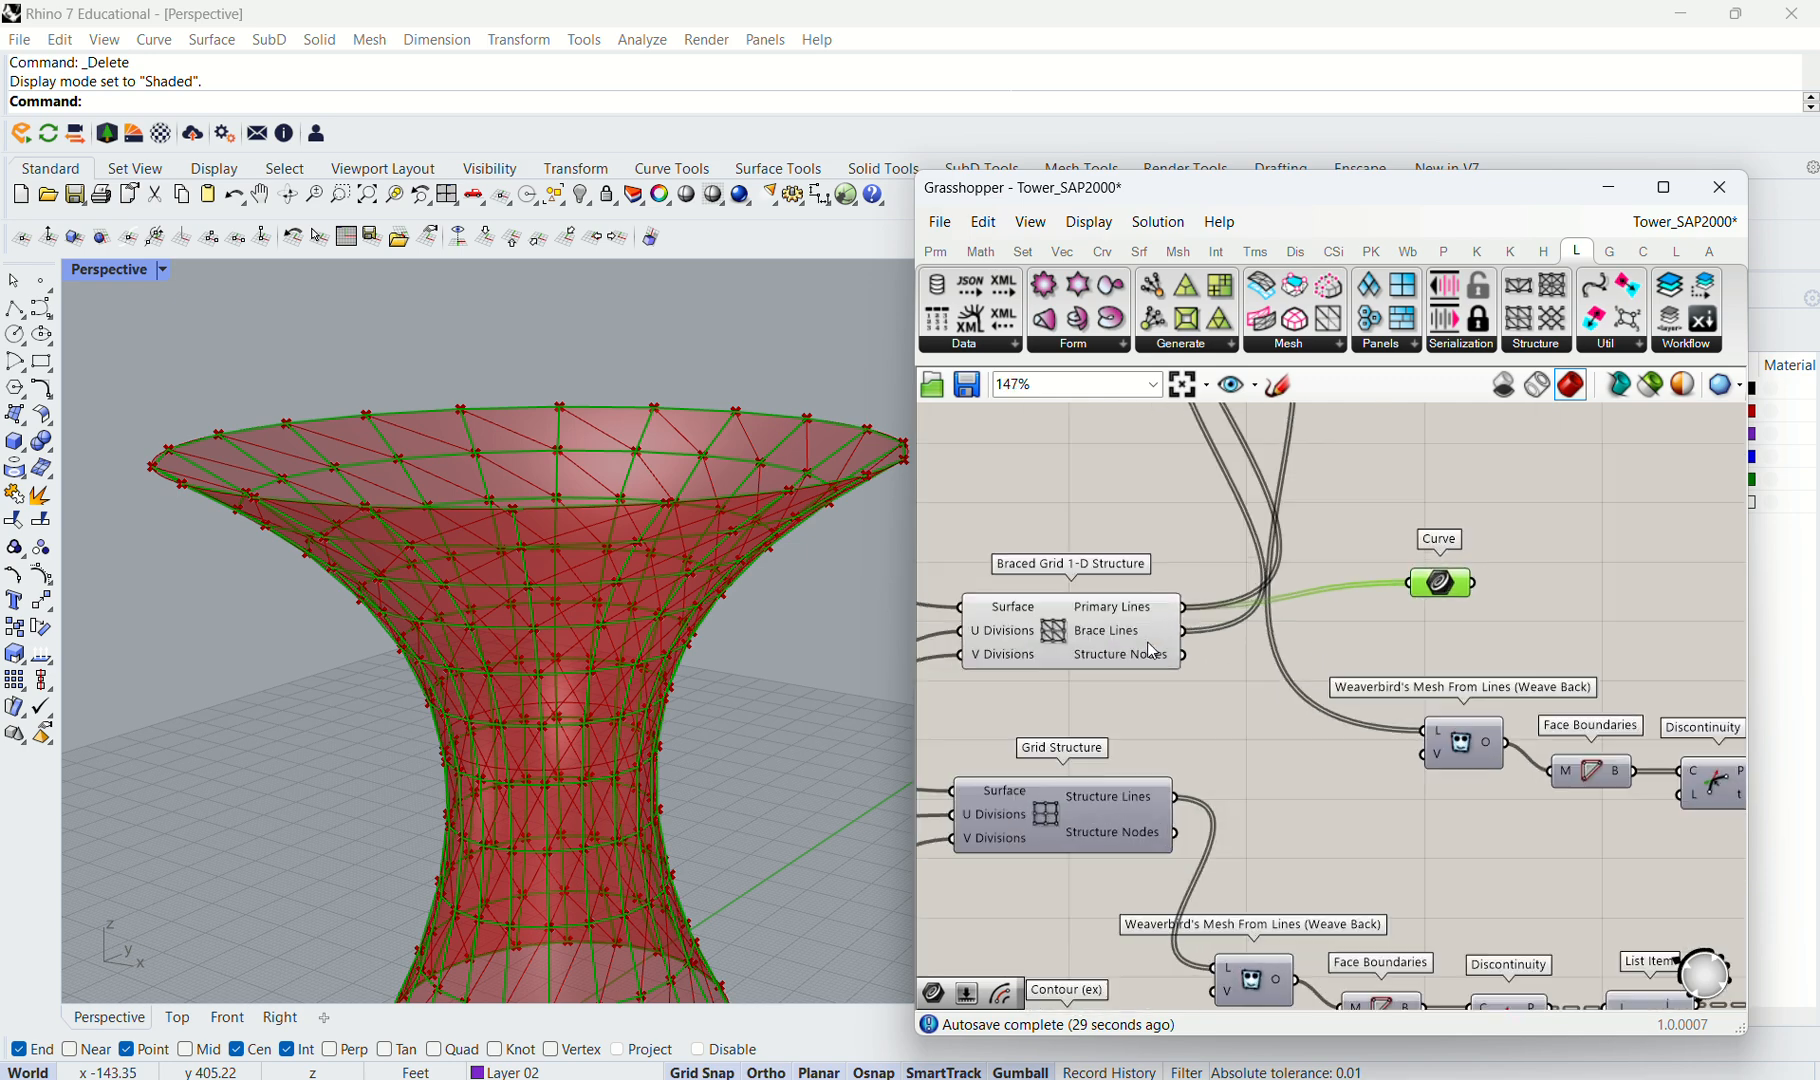
scroll(1152, 651, "up", 1)
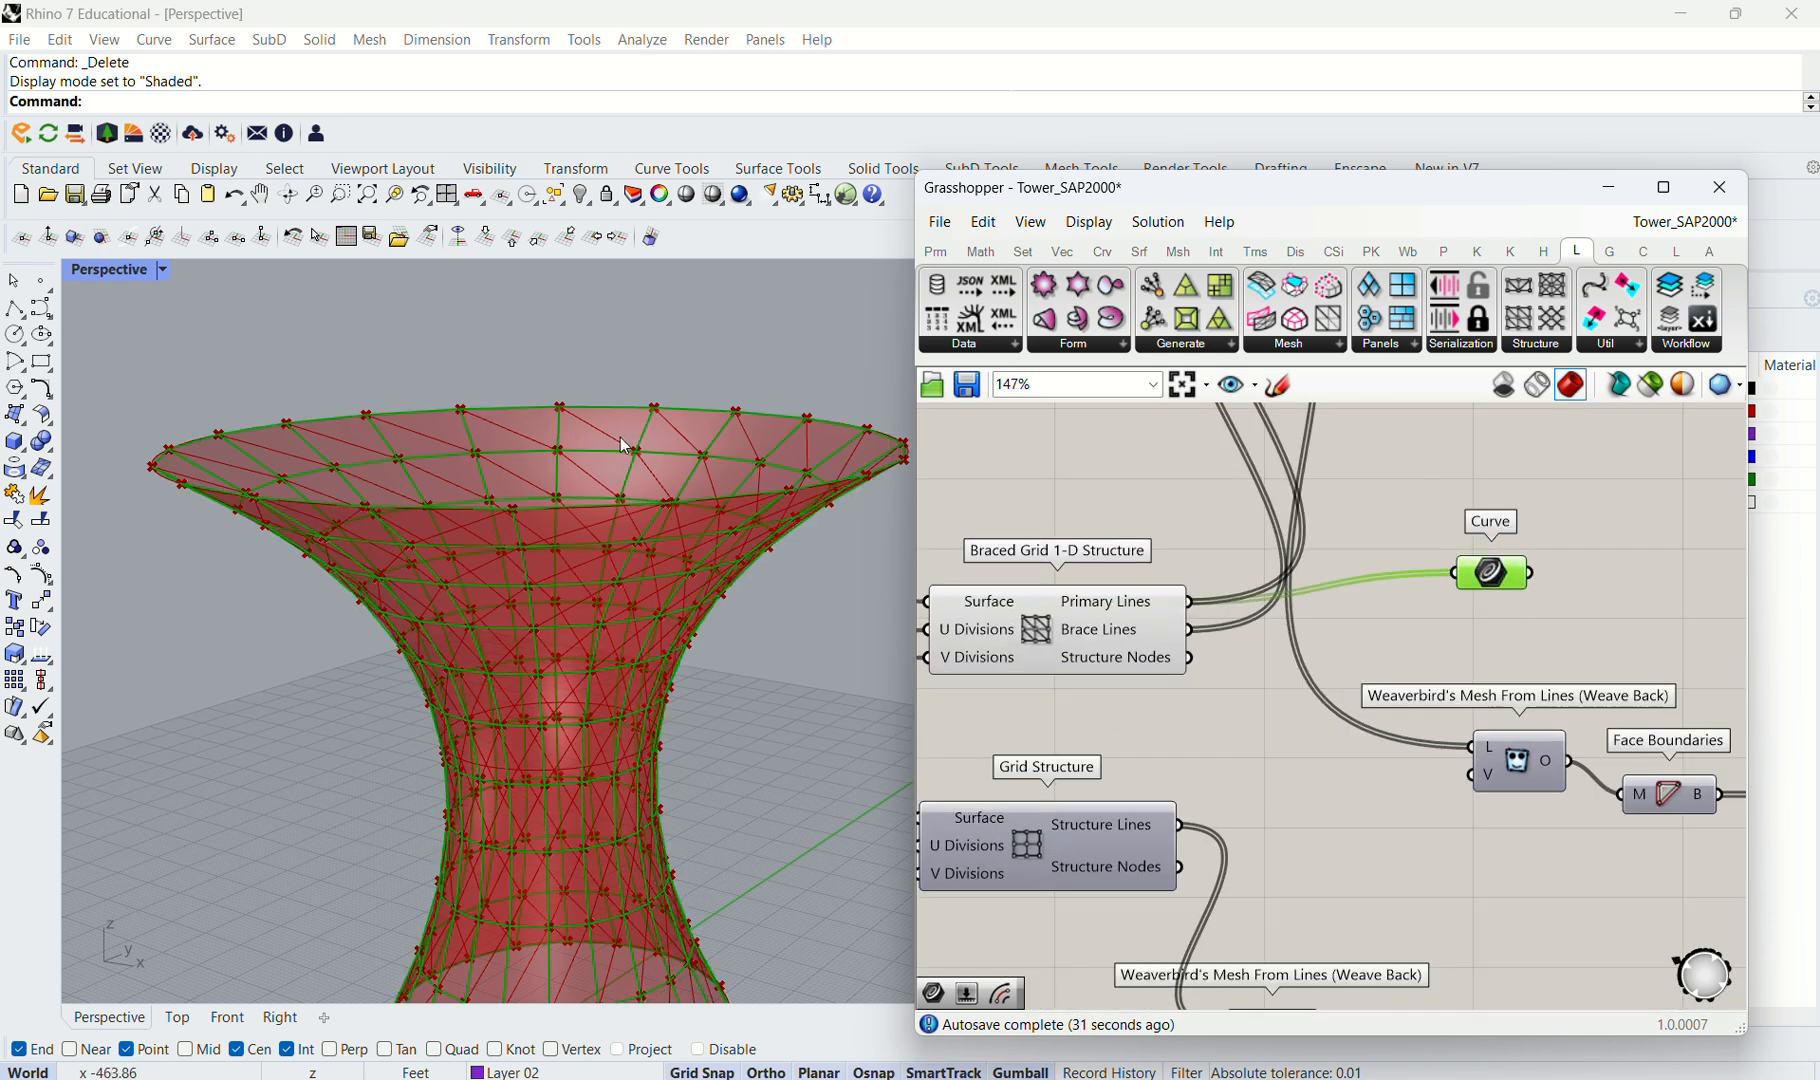
Bake the primary lines from the Curve component into Rhino on Layer 02.
left_click(1497, 614)
left_click(1505, 579)
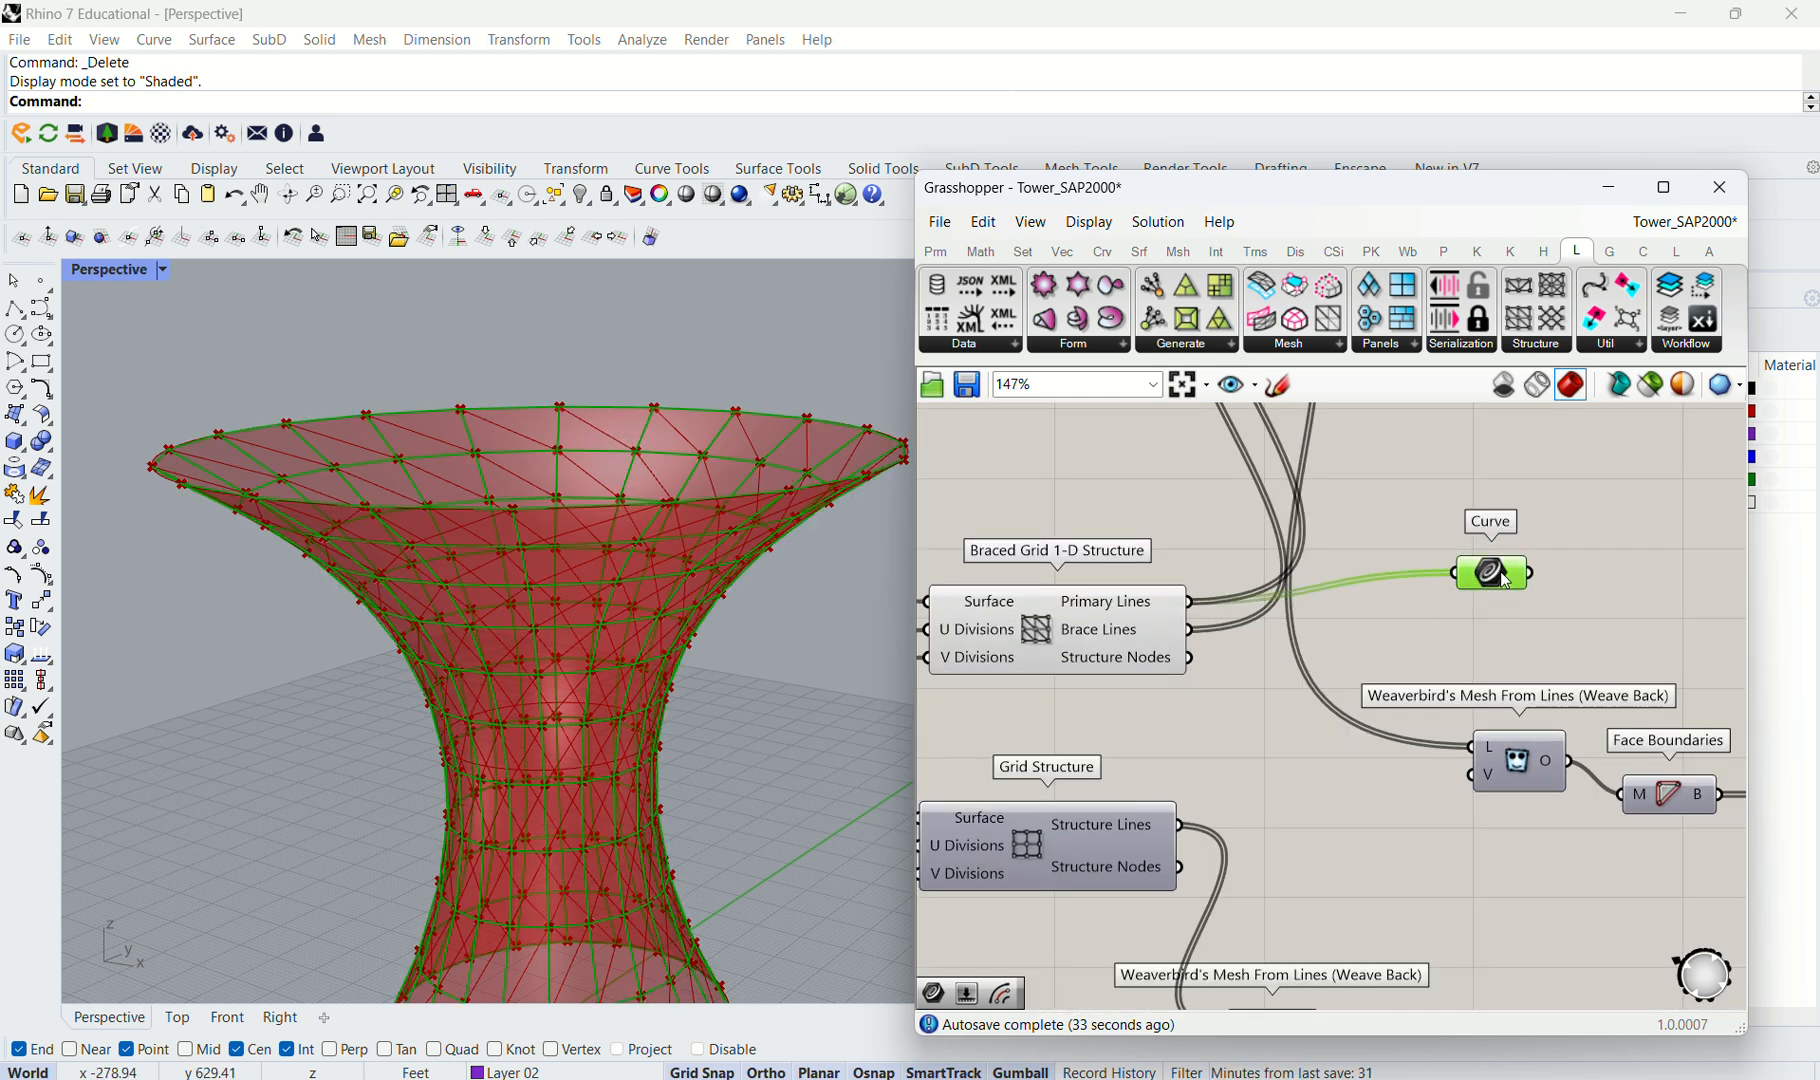
right_click(1505, 579)
left_click(1601, 670)
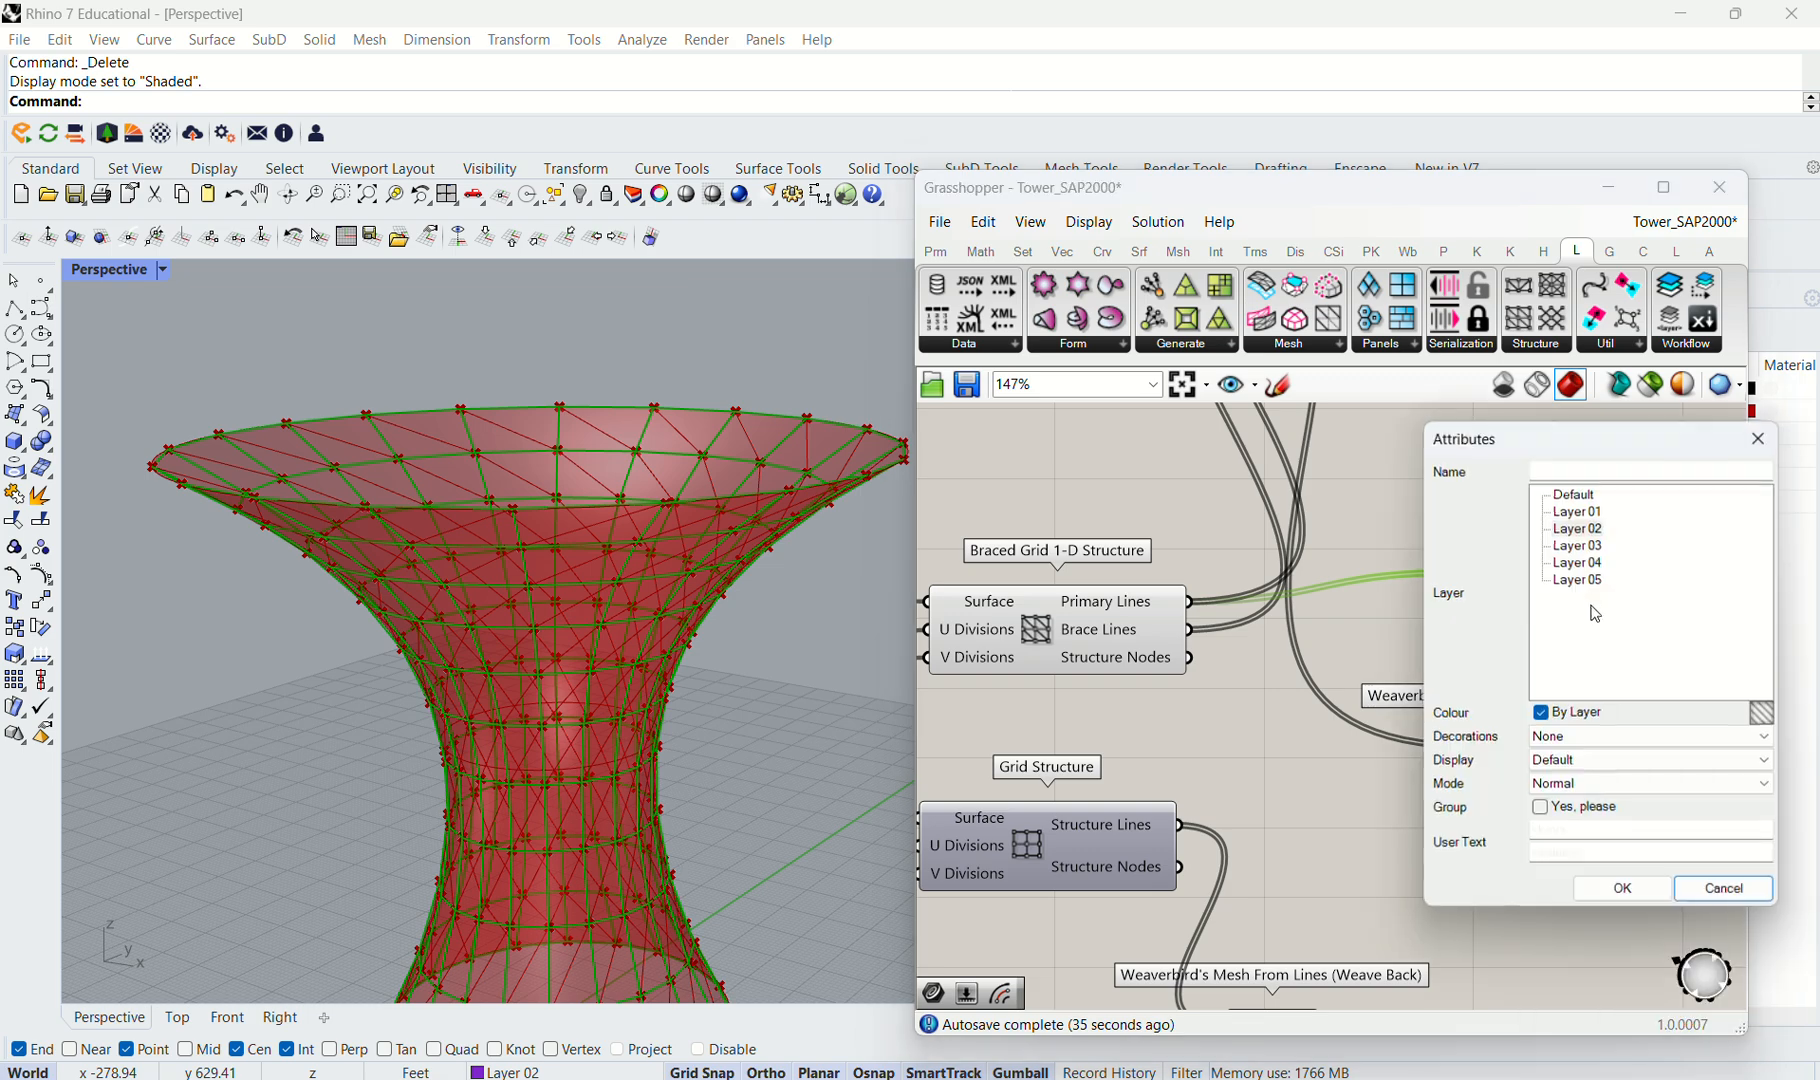
left_click(1580, 528)
left_click(1622, 889)
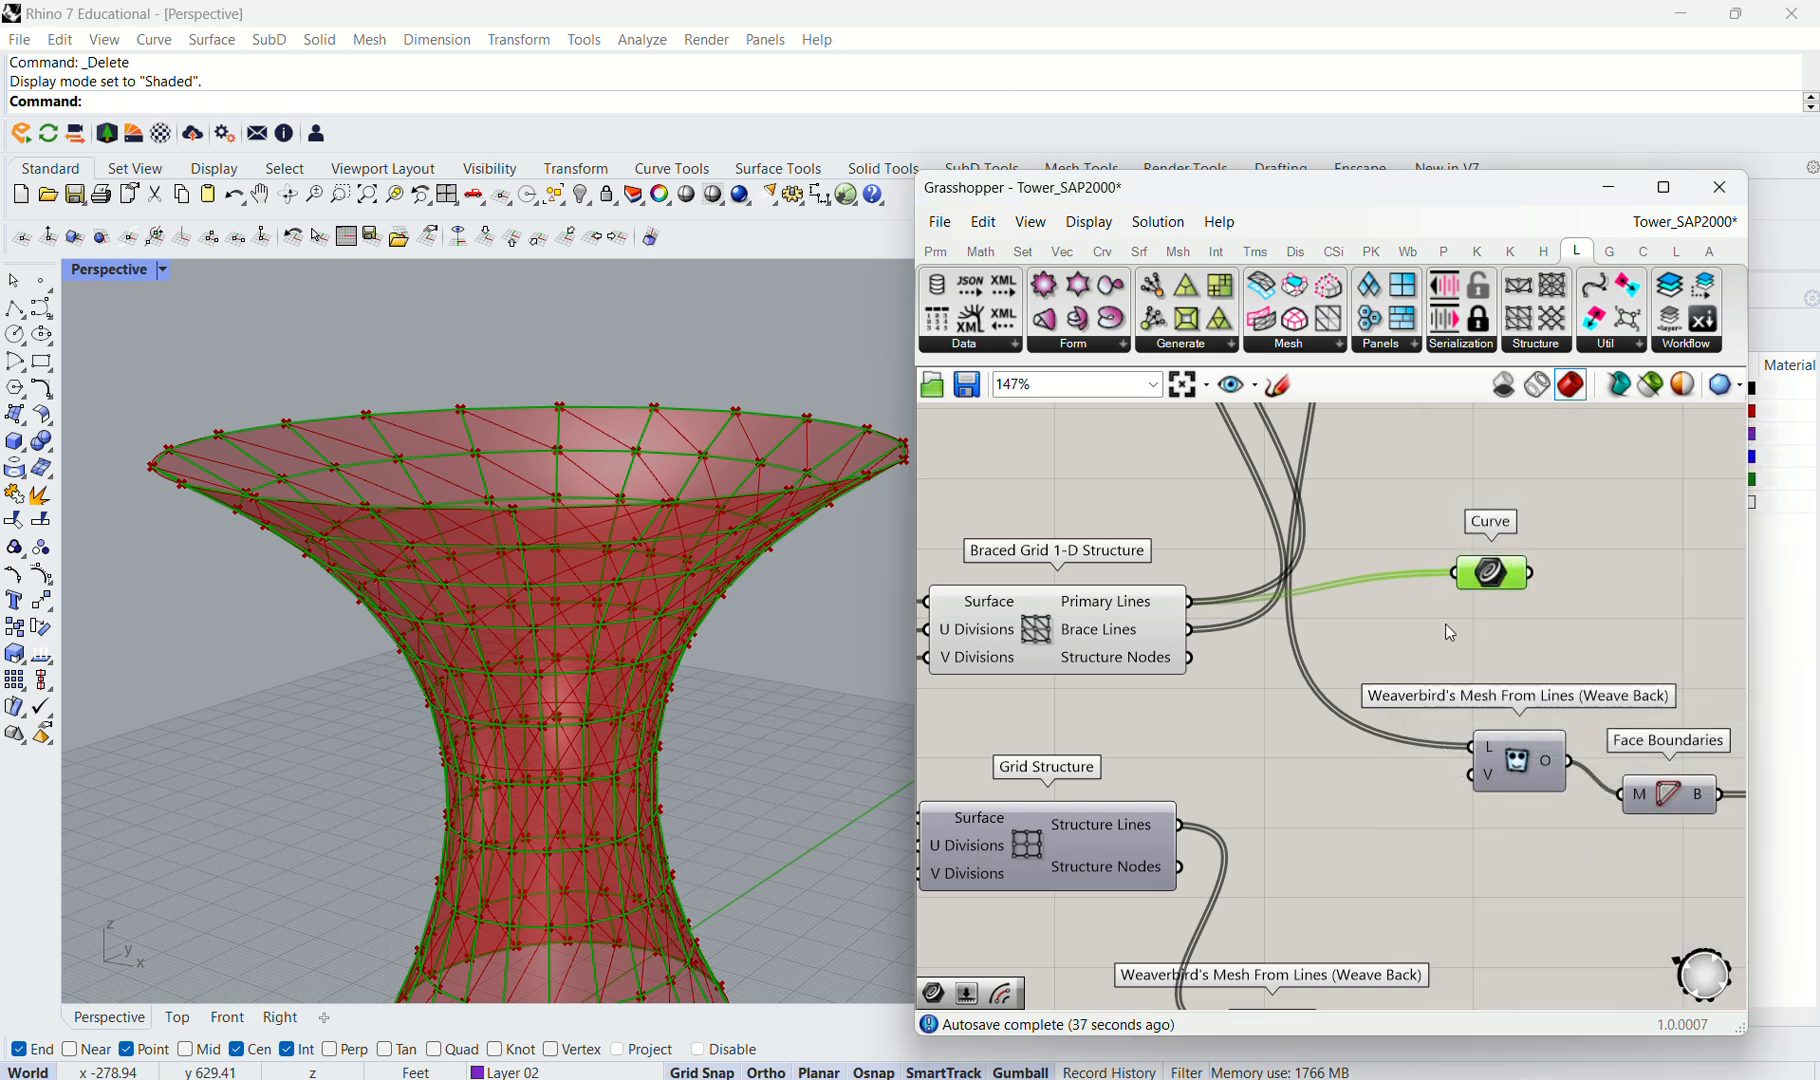
Highlight the Braced Grid 1-D Structure component to examine all of its lines and nodes on the tower.
scroll(1050, 532, "down", 2)
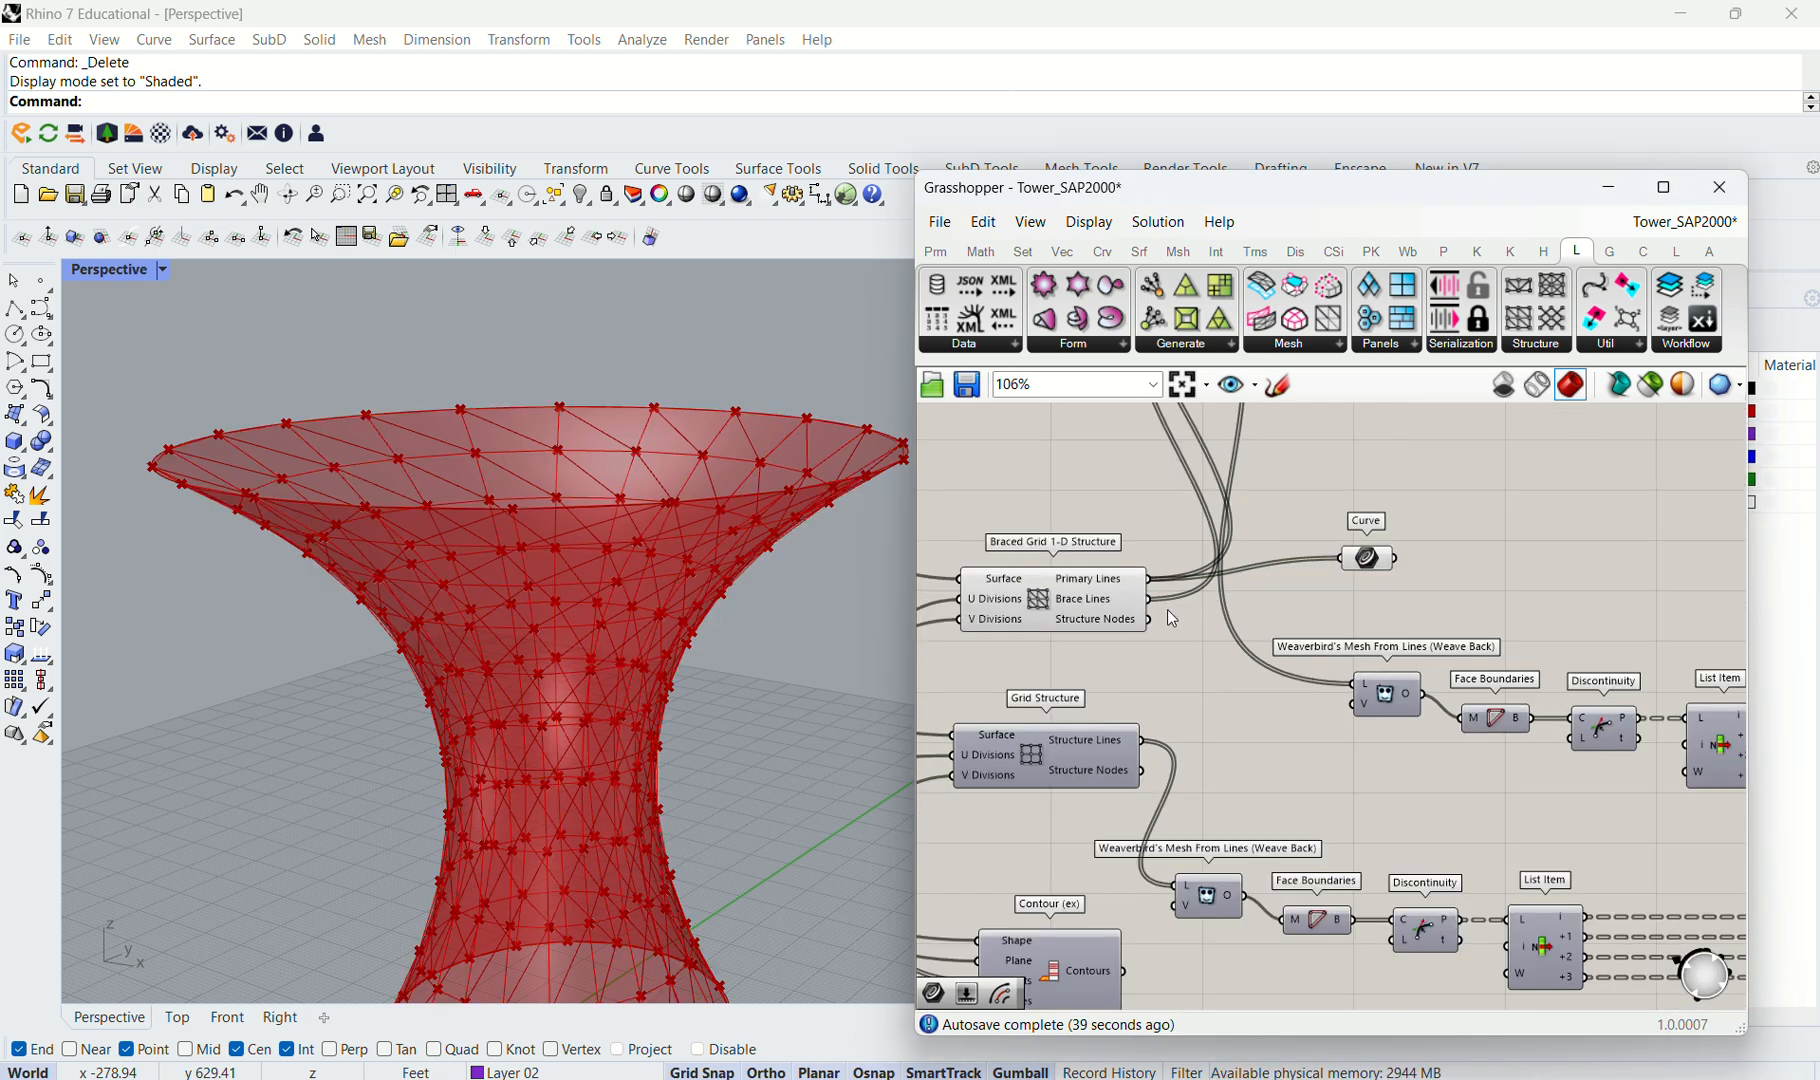
scroll(1167, 609, "down", 3)
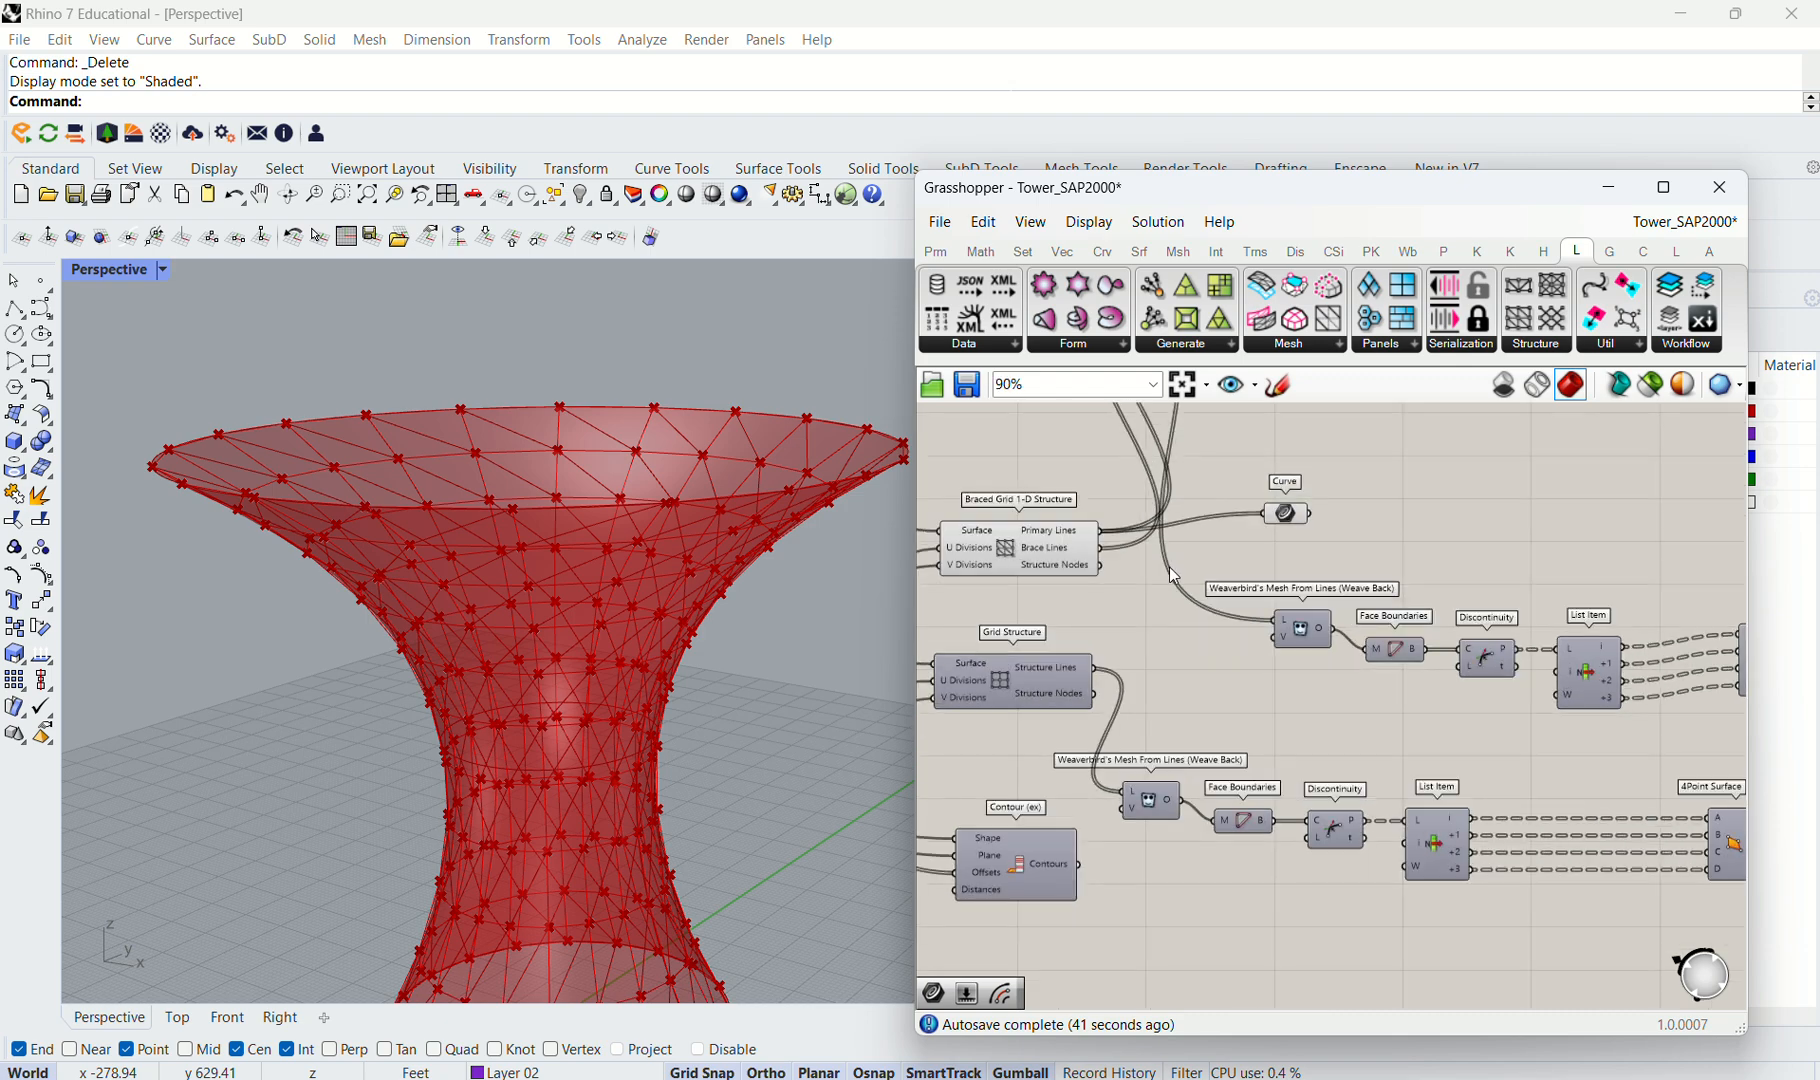
scroll(1169, 567, "down", 2)
left_click(1100, 585)
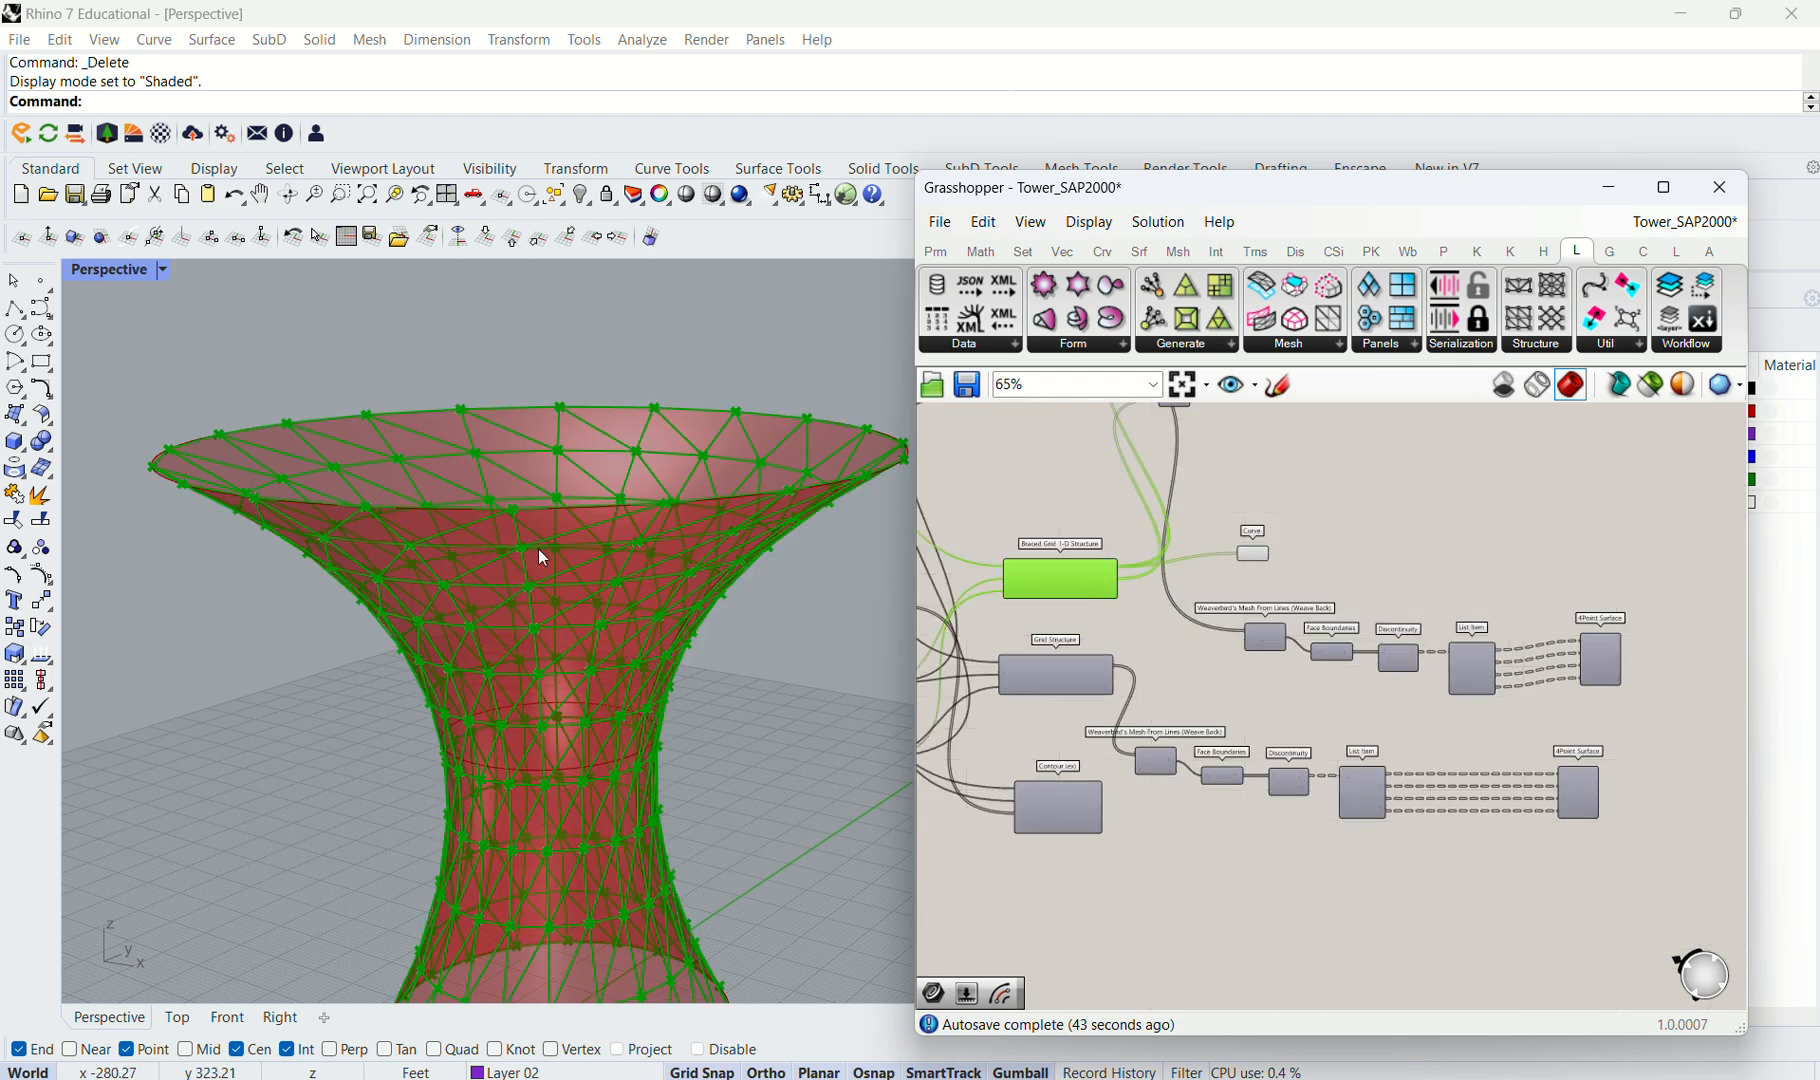
left_click(1415, 604)
Turn on the preview of the upper 4Point Surface component at the end of the braced grid's component chain.
scroll(1600, 670, "up", 3)
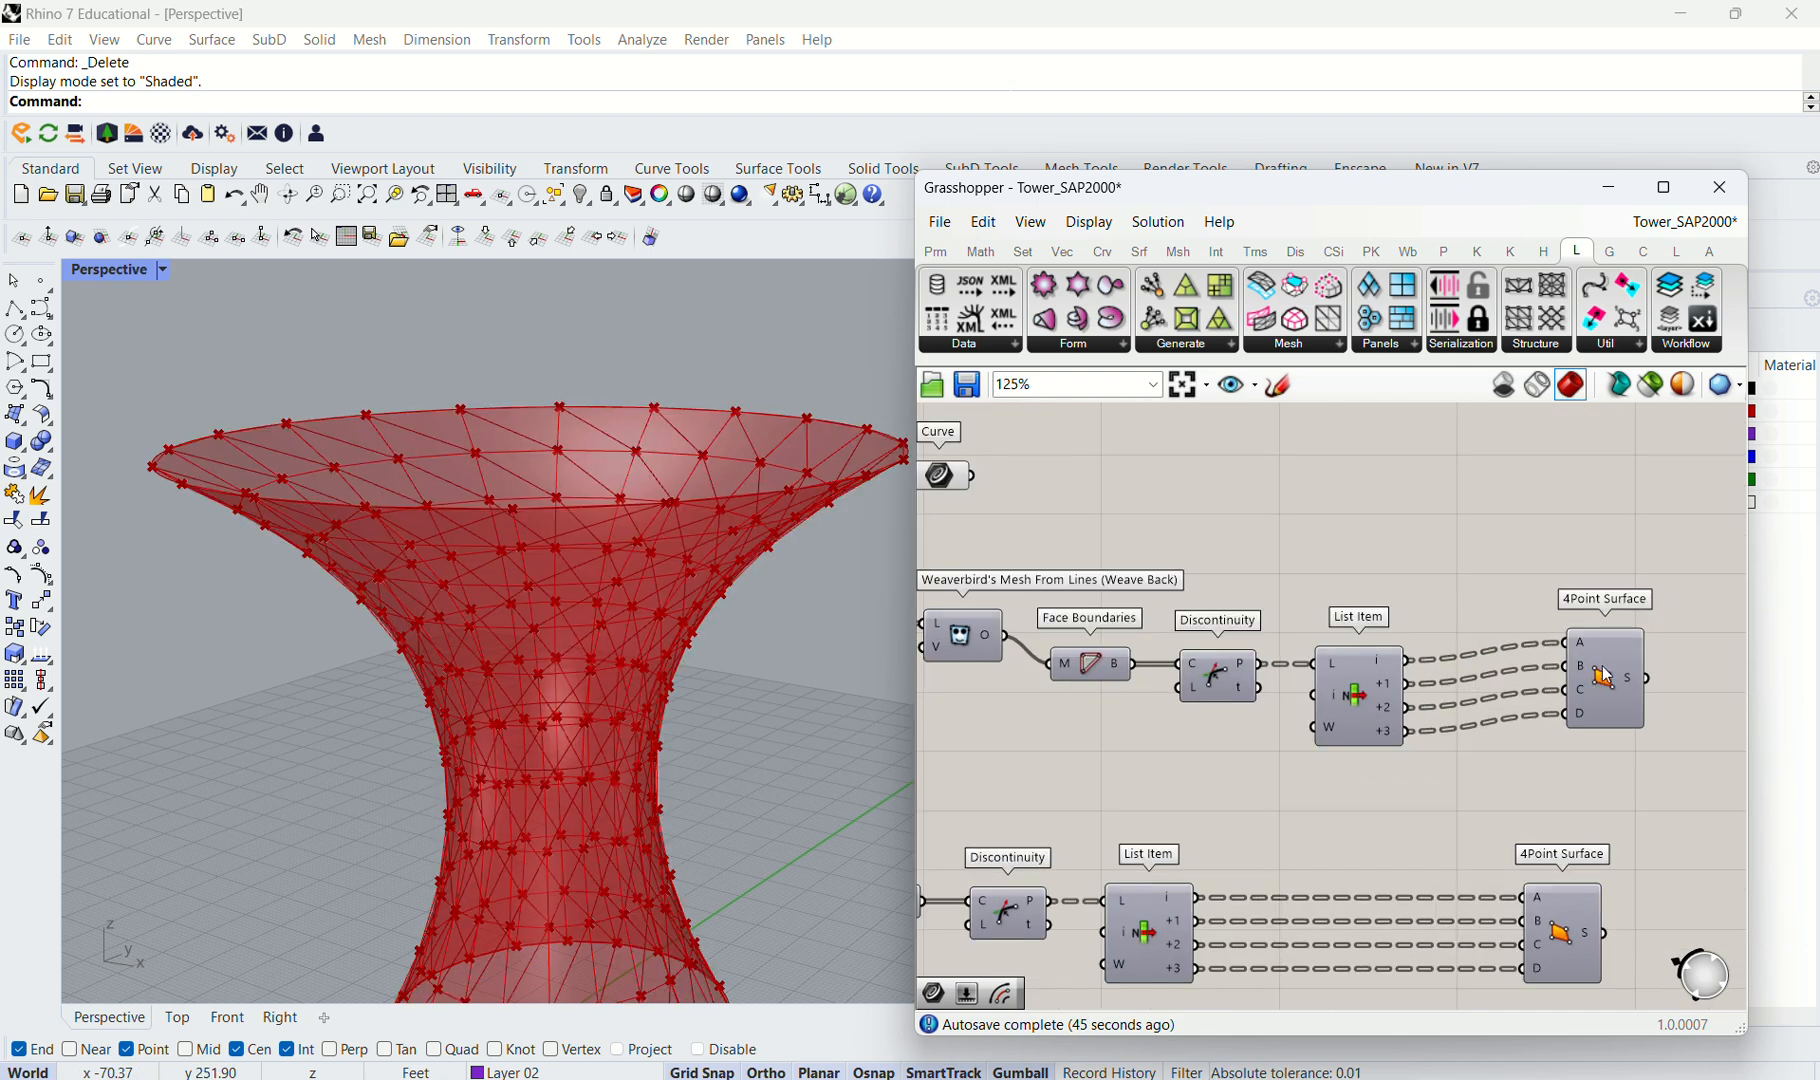
left_click(1604, 678)
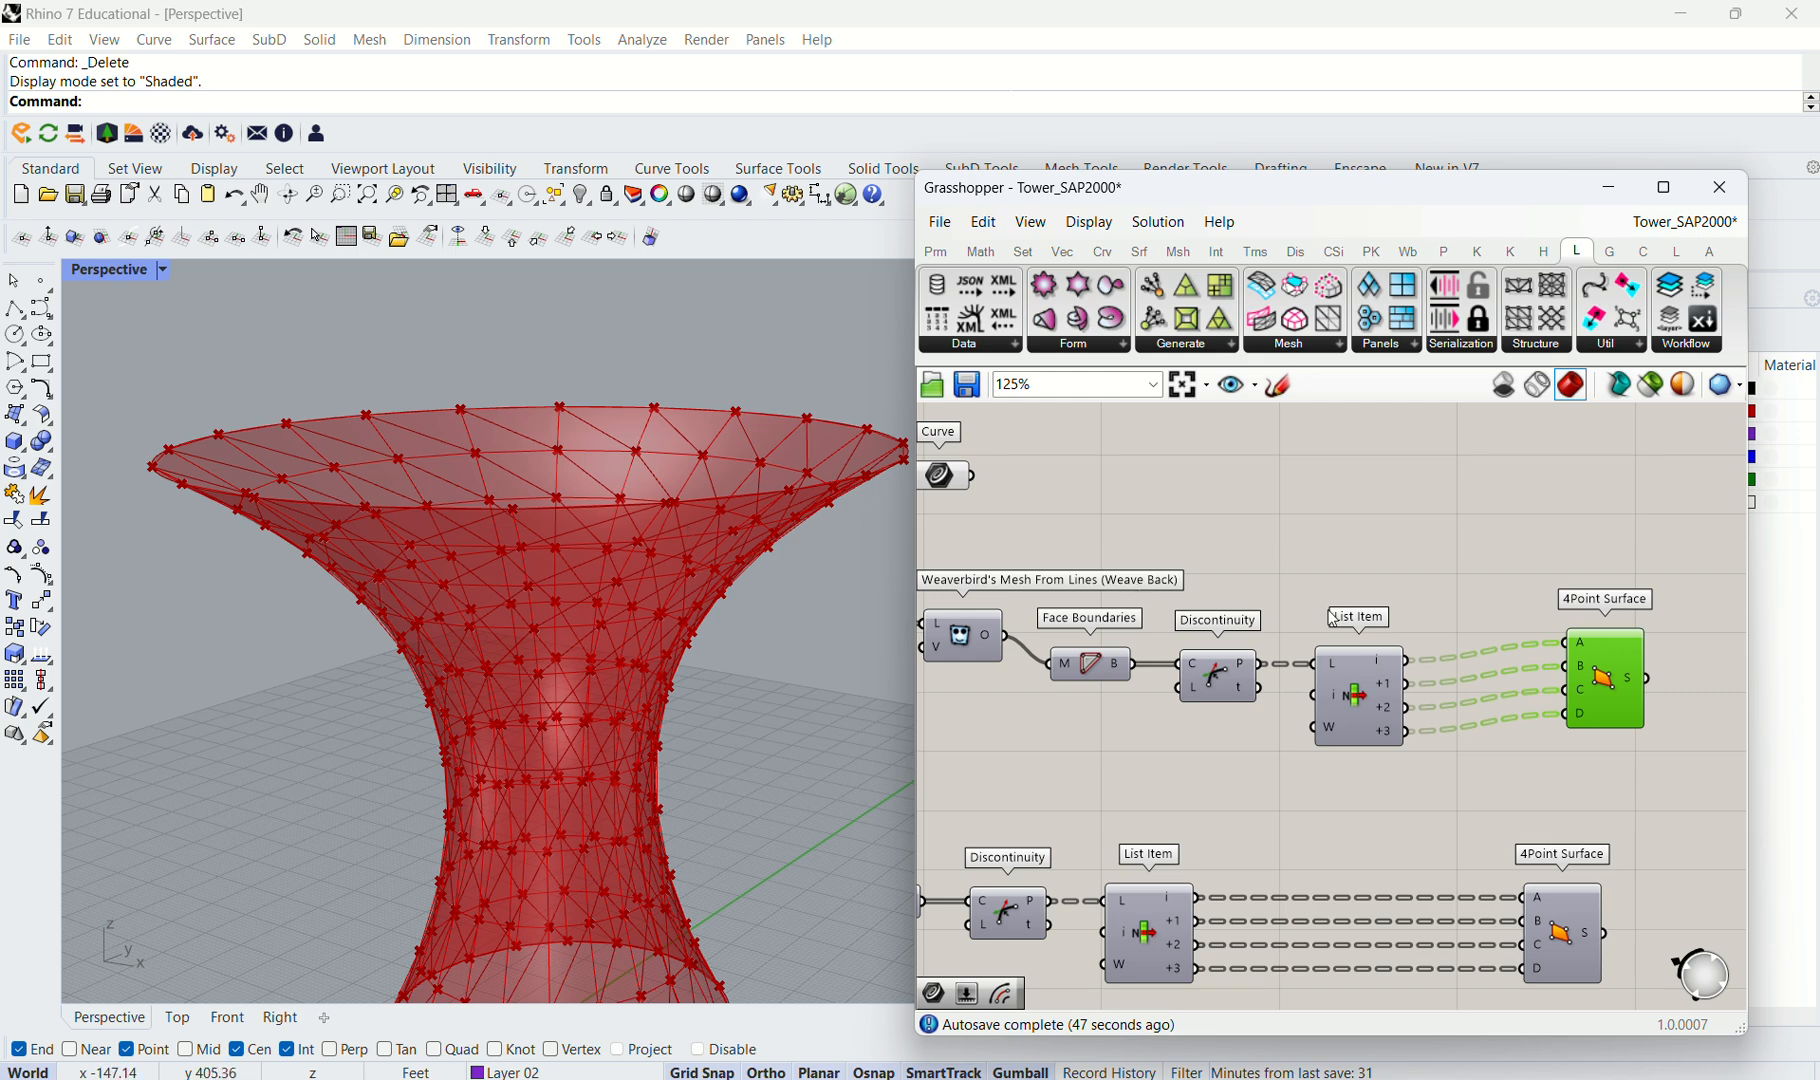
middle_click(1613, 664)
left_click(1658, 615)
left_click(1391, 487)
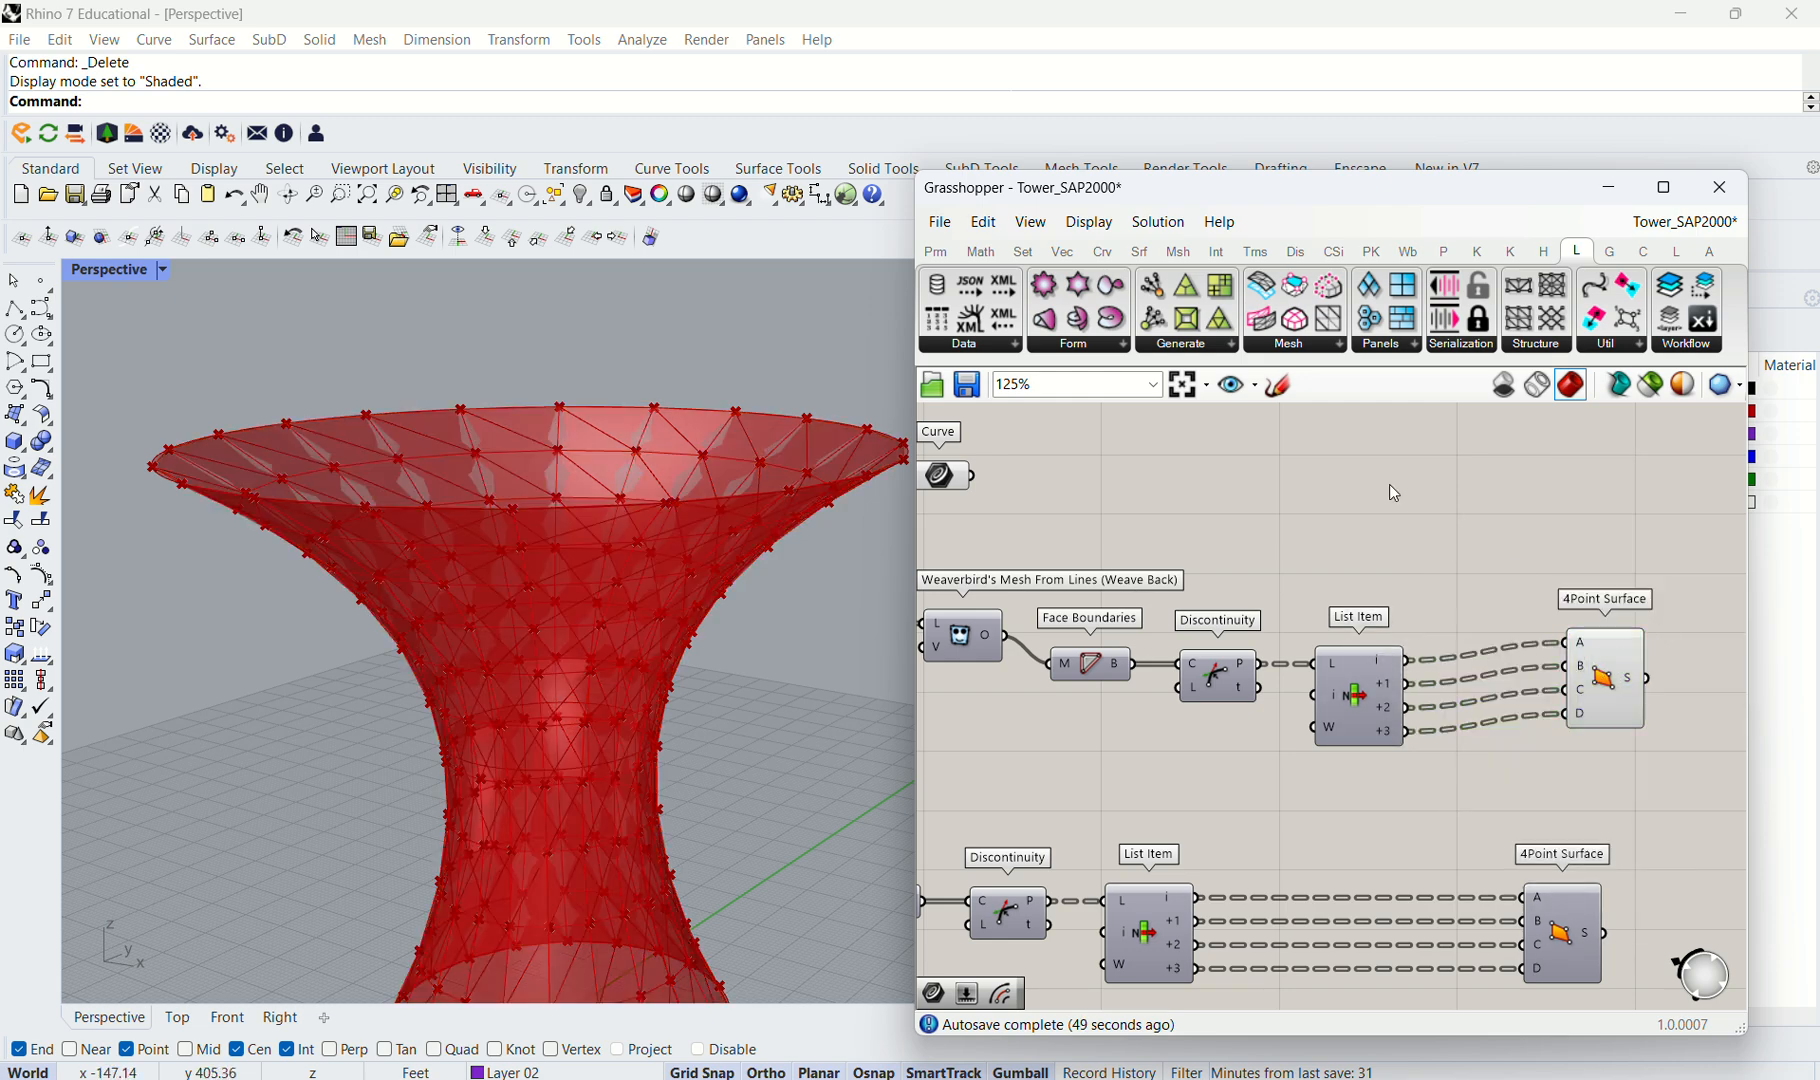
Bake the panels of the upper 4Point Surface component into Rhino.
left_click(1590, 668)
middle_click(1604, 664)
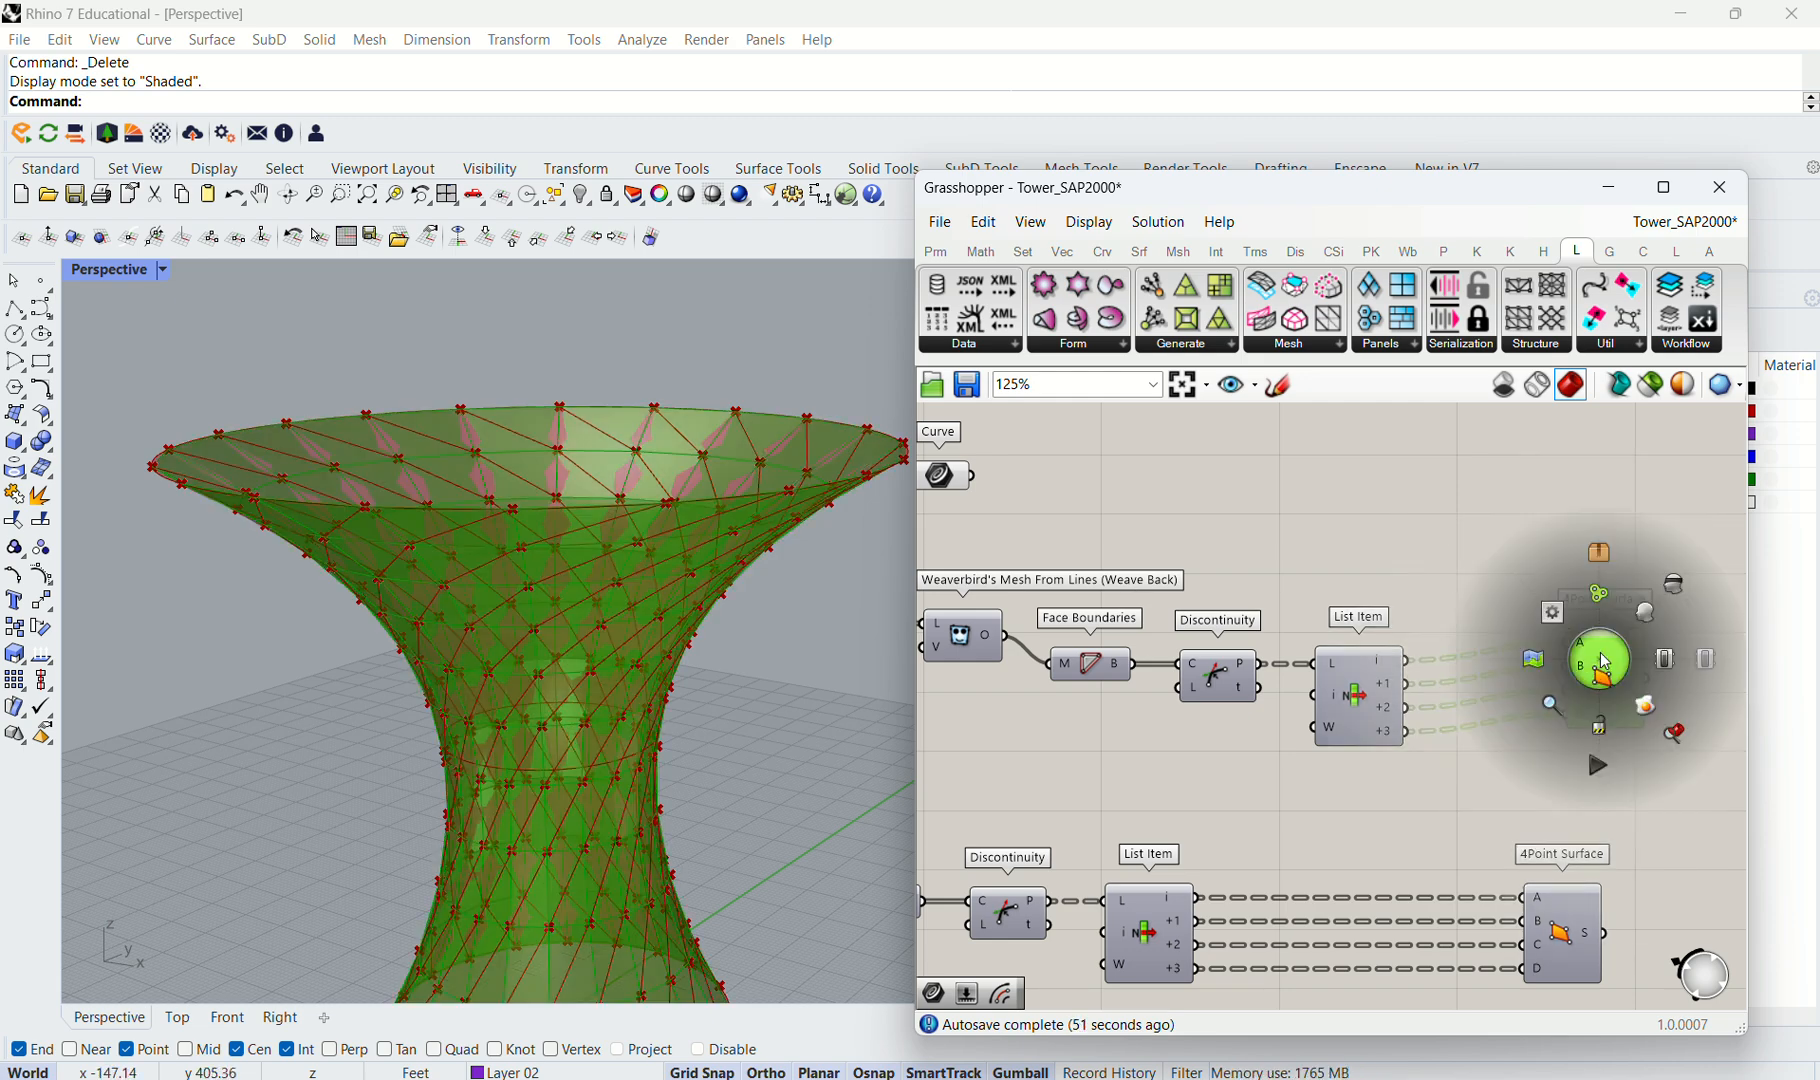
left_click(1649, 705)
left_click(1150, 547)
Turn off all Grasshopper preview geometry and inspect the baked curves and surface panels of the tower.
left_click(1503, 384)
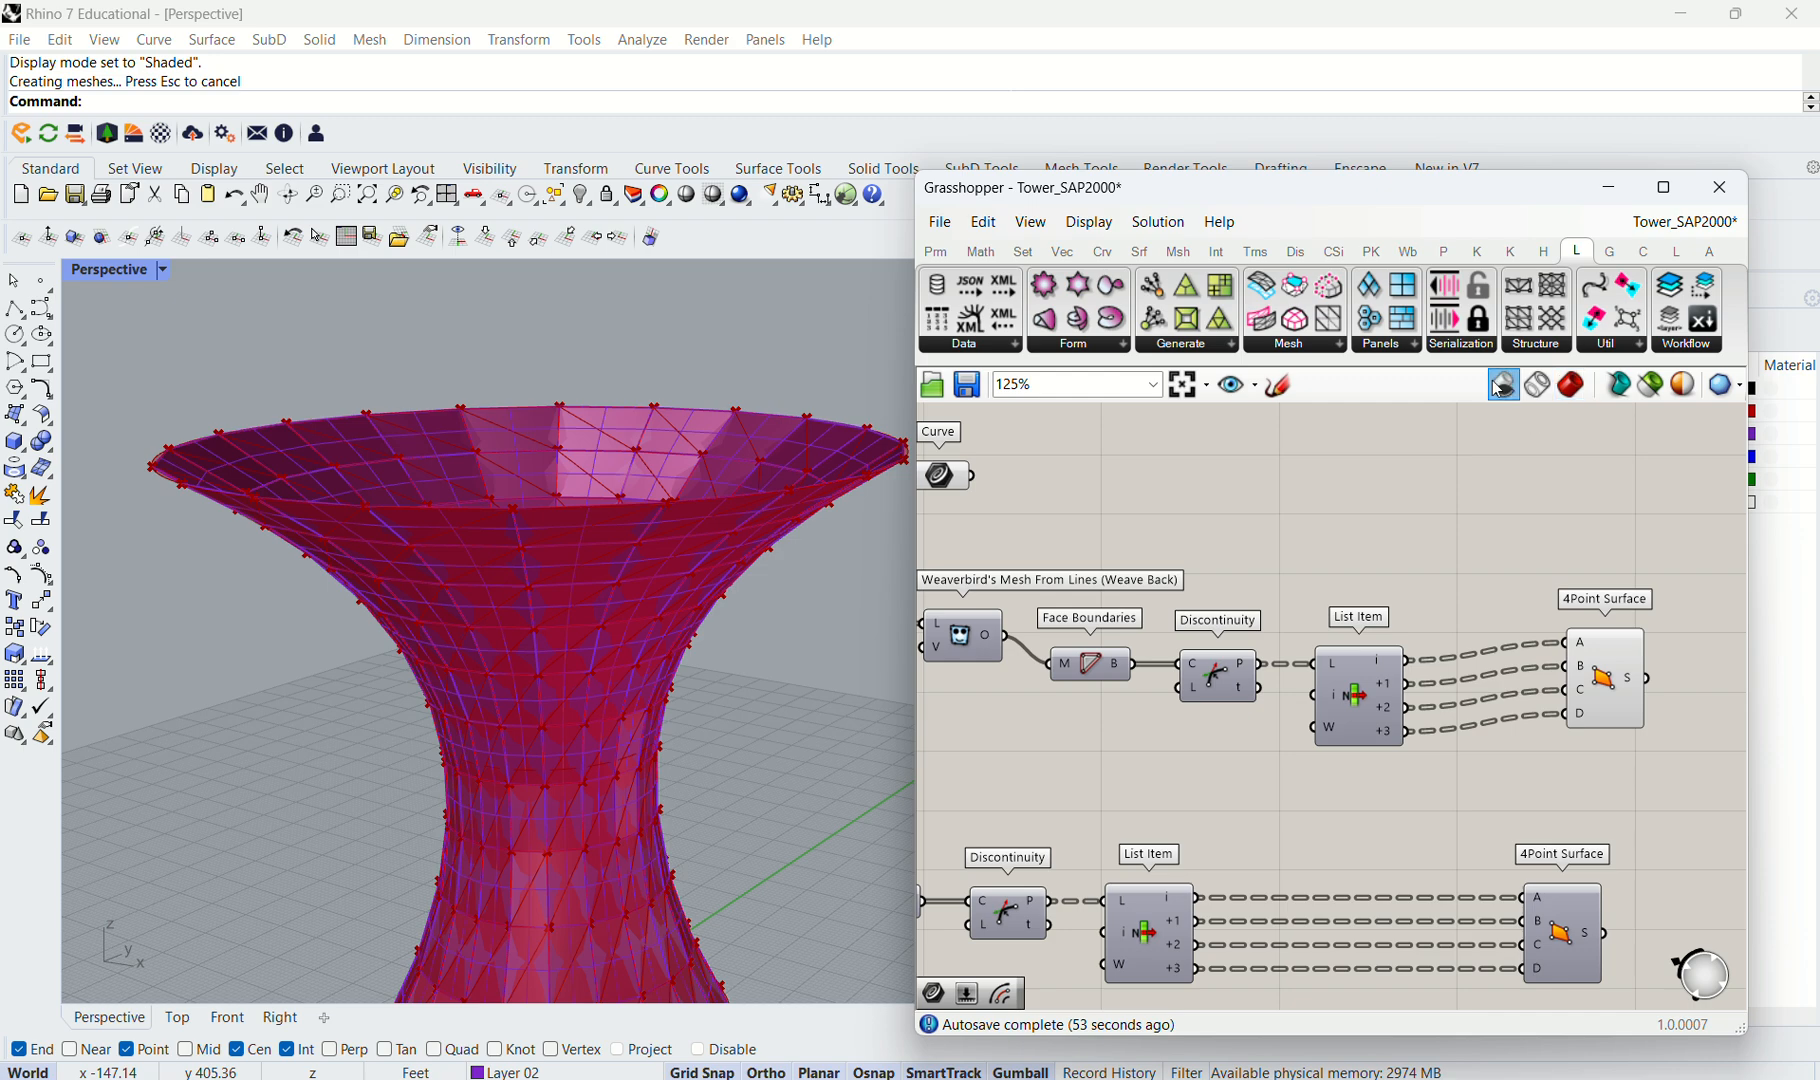
scroll(331, 508, "down", 5)
scroll(617, 572, "up", 3)
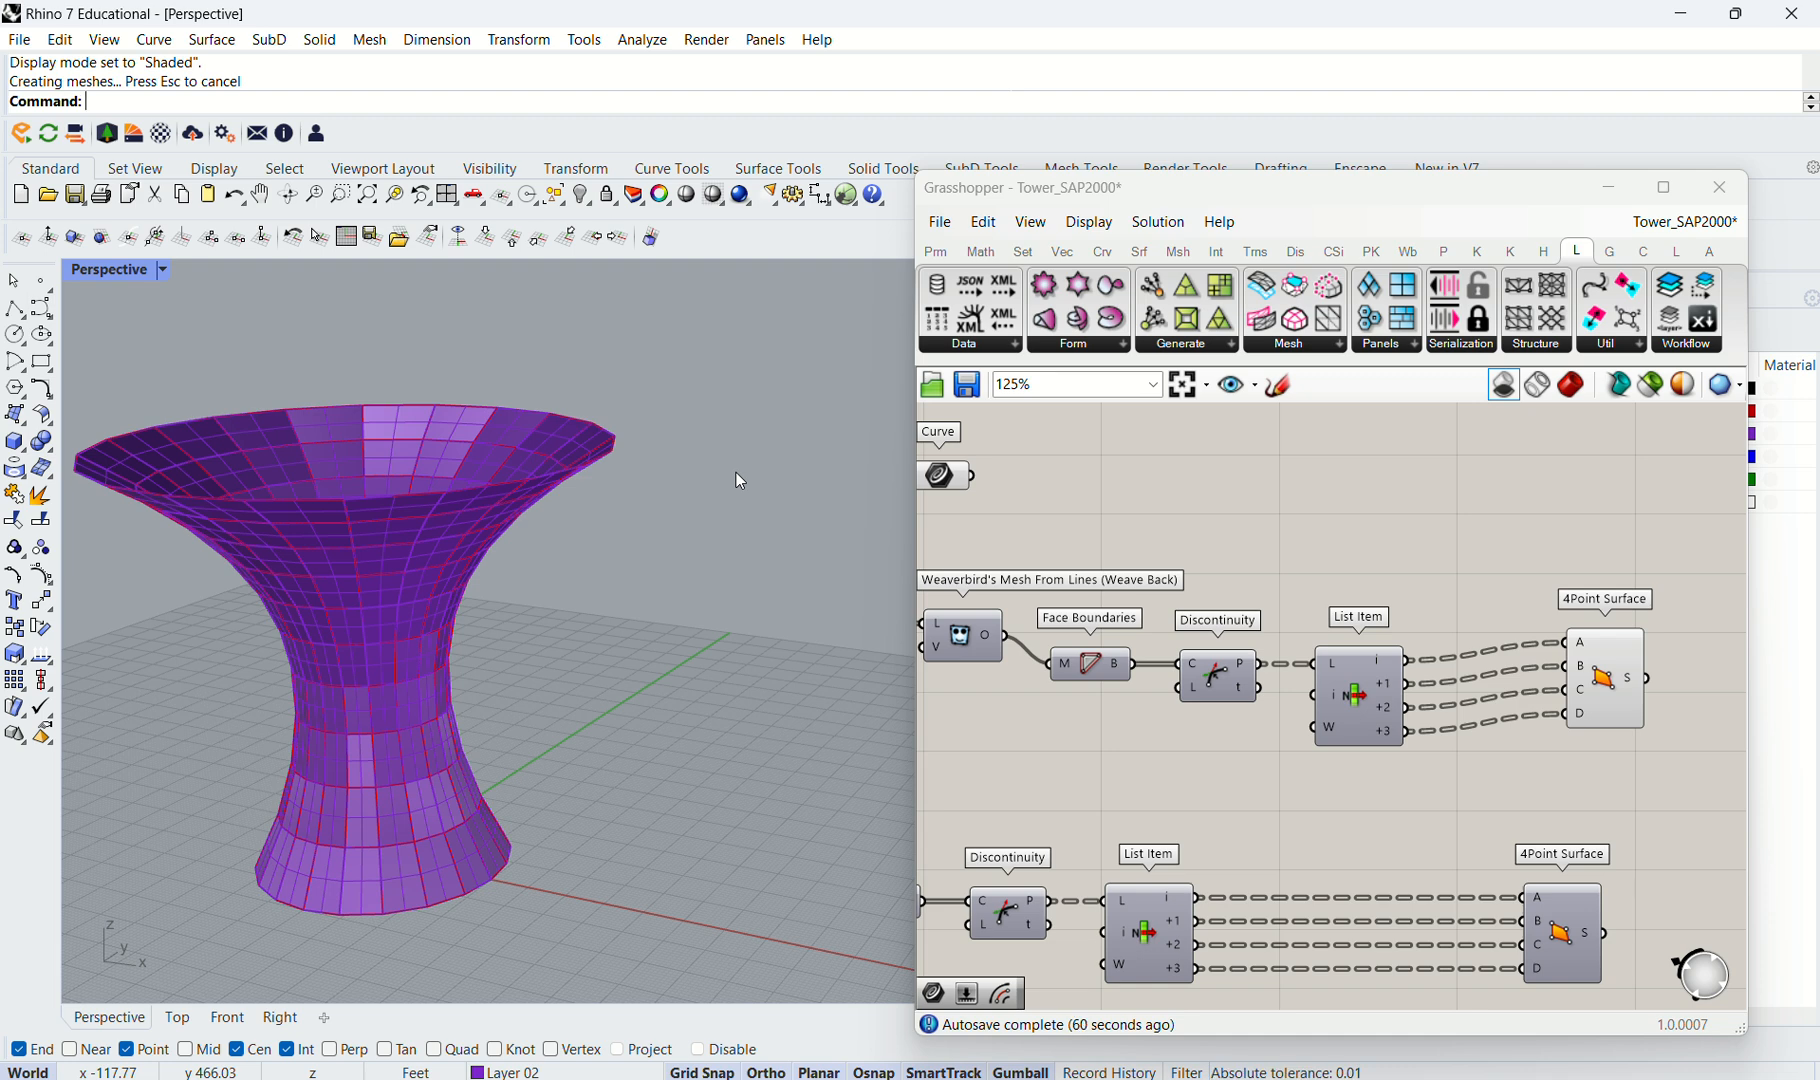
scroll(741, 476, "down", 2)
scroll(403, 535, "up", 2)
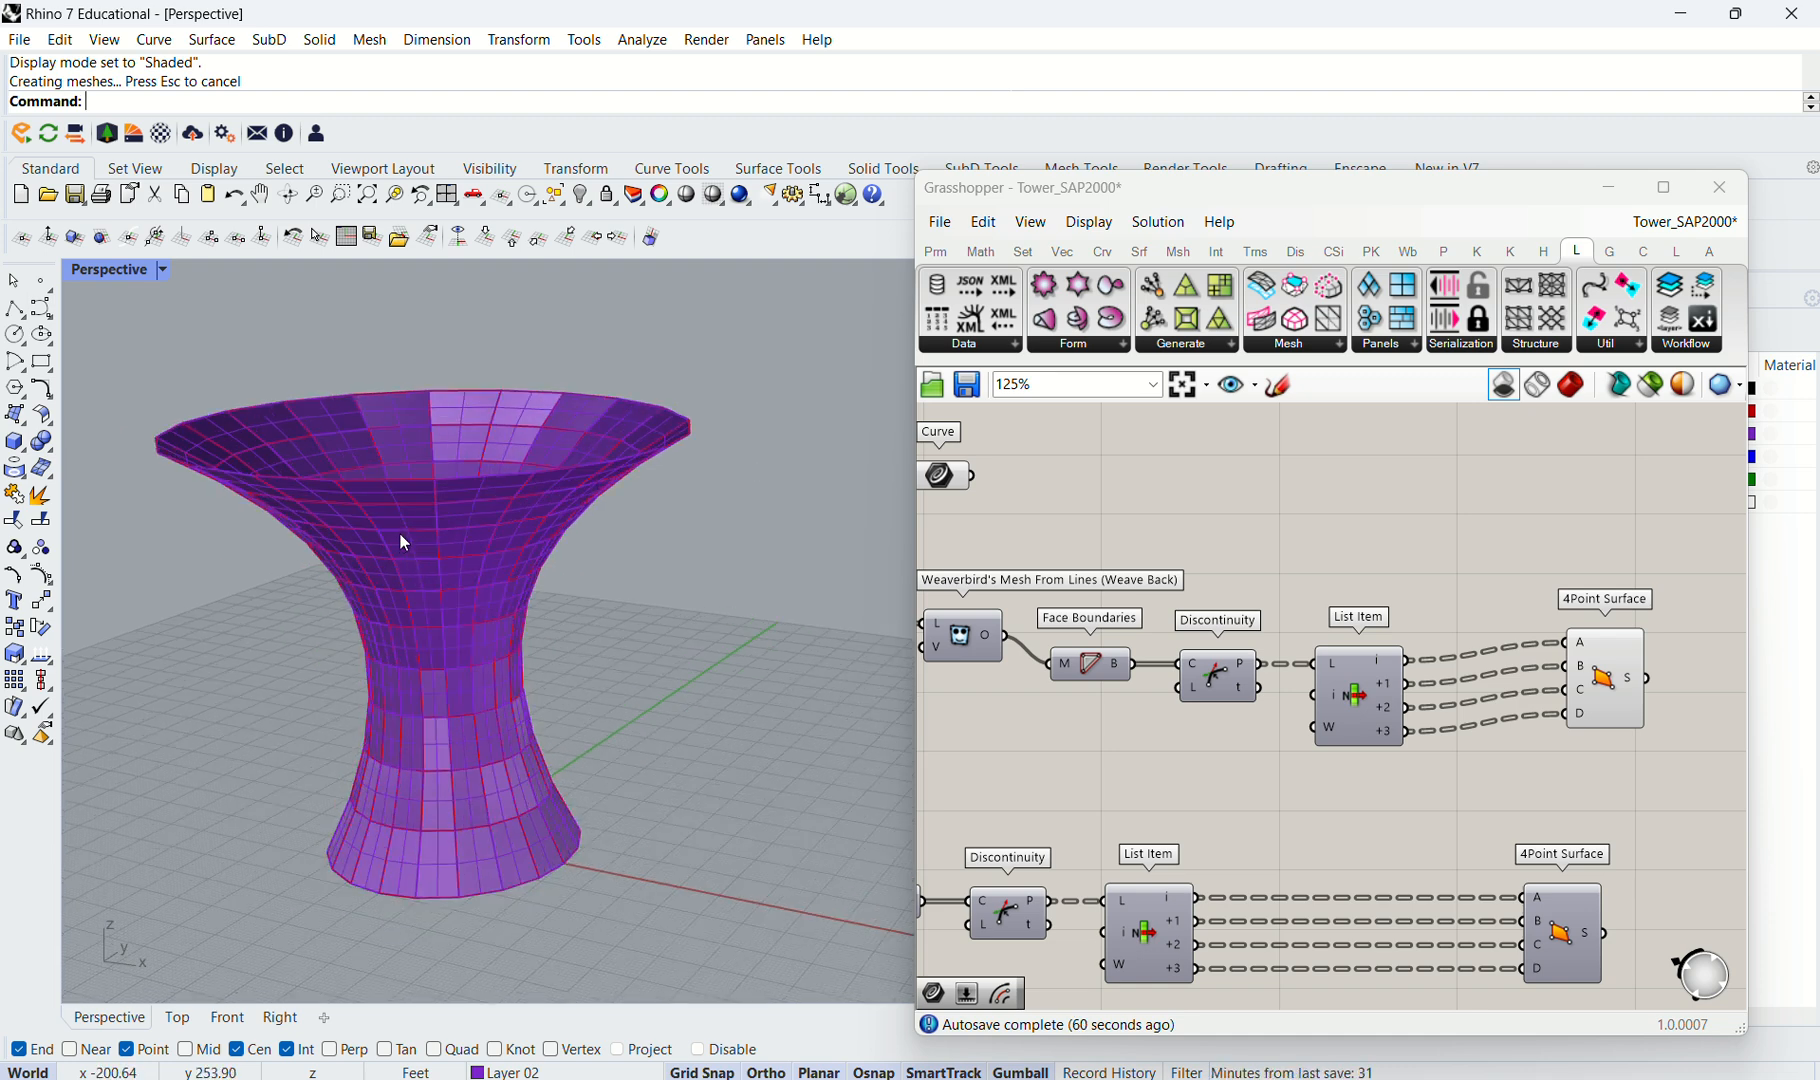
scroll(700, 546, "down", 1)
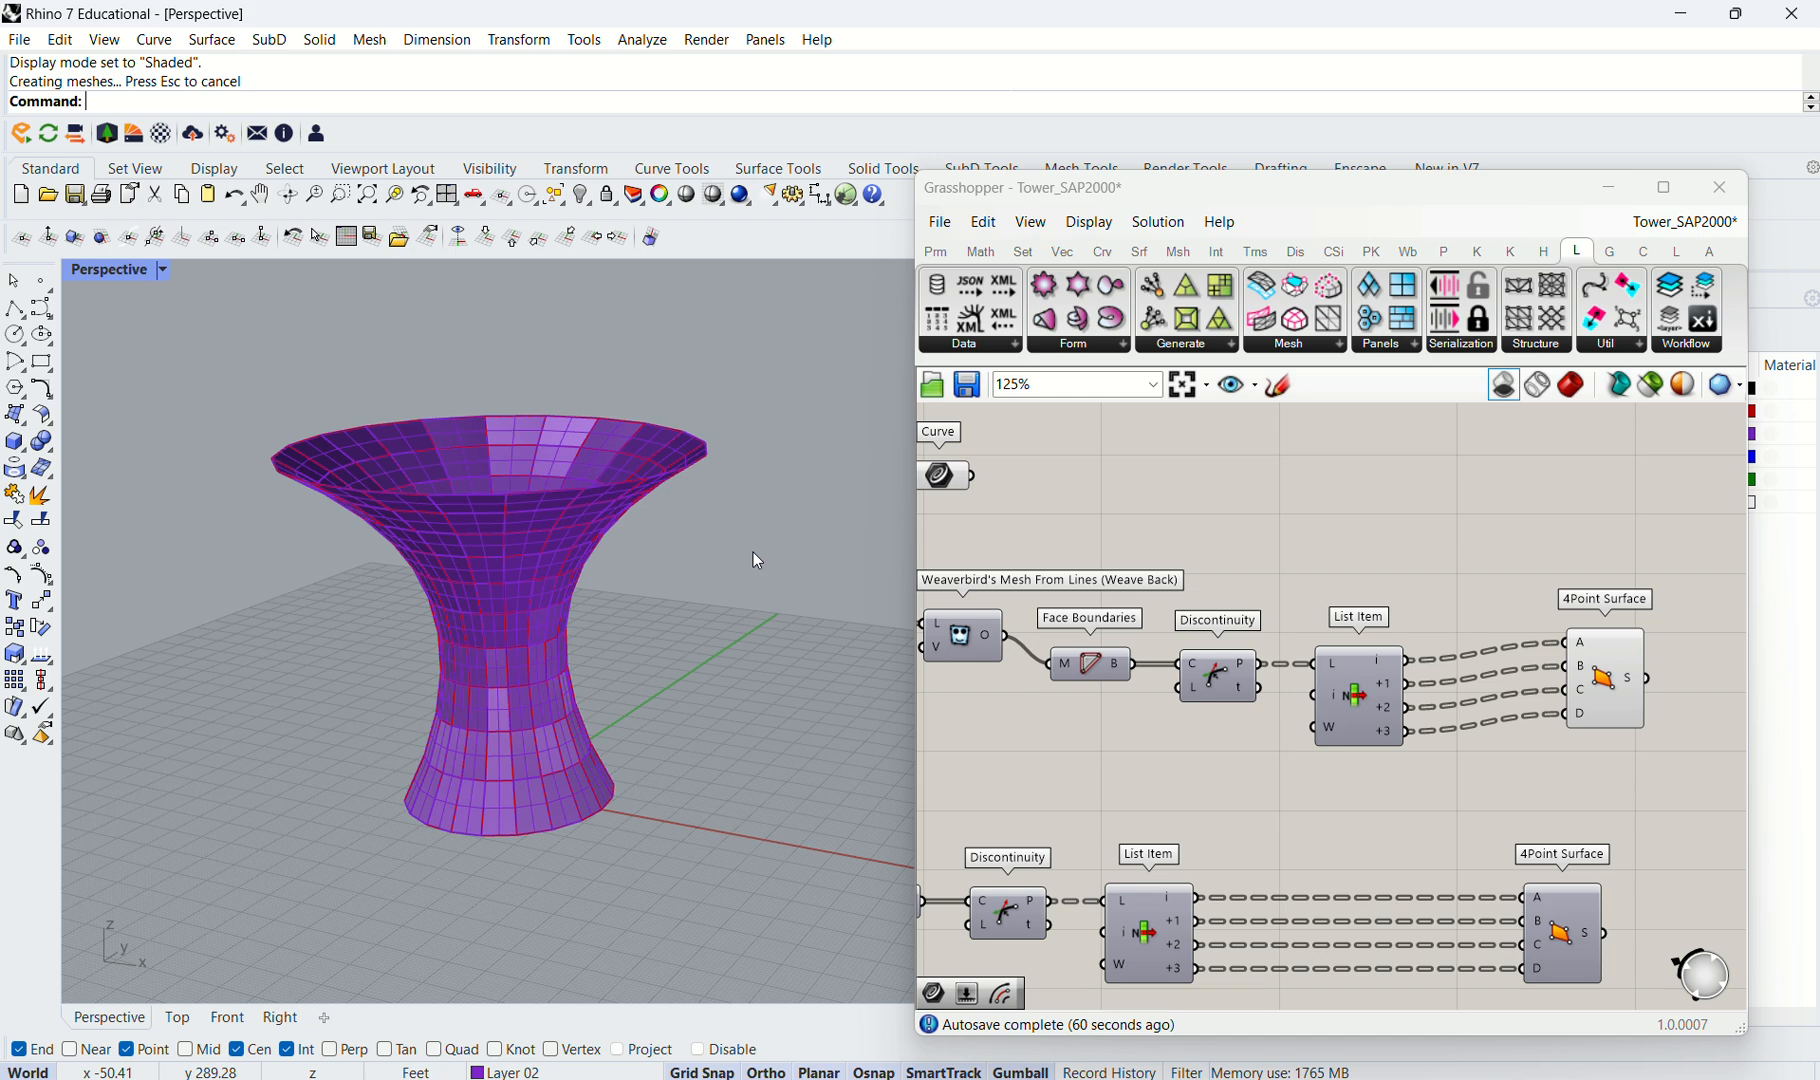
Export all baked curves and surfaces of the tower to the Tower Example folder as Towe 1.igs with the default IGES options.
left_click_drag(205, 336, 802, 958)
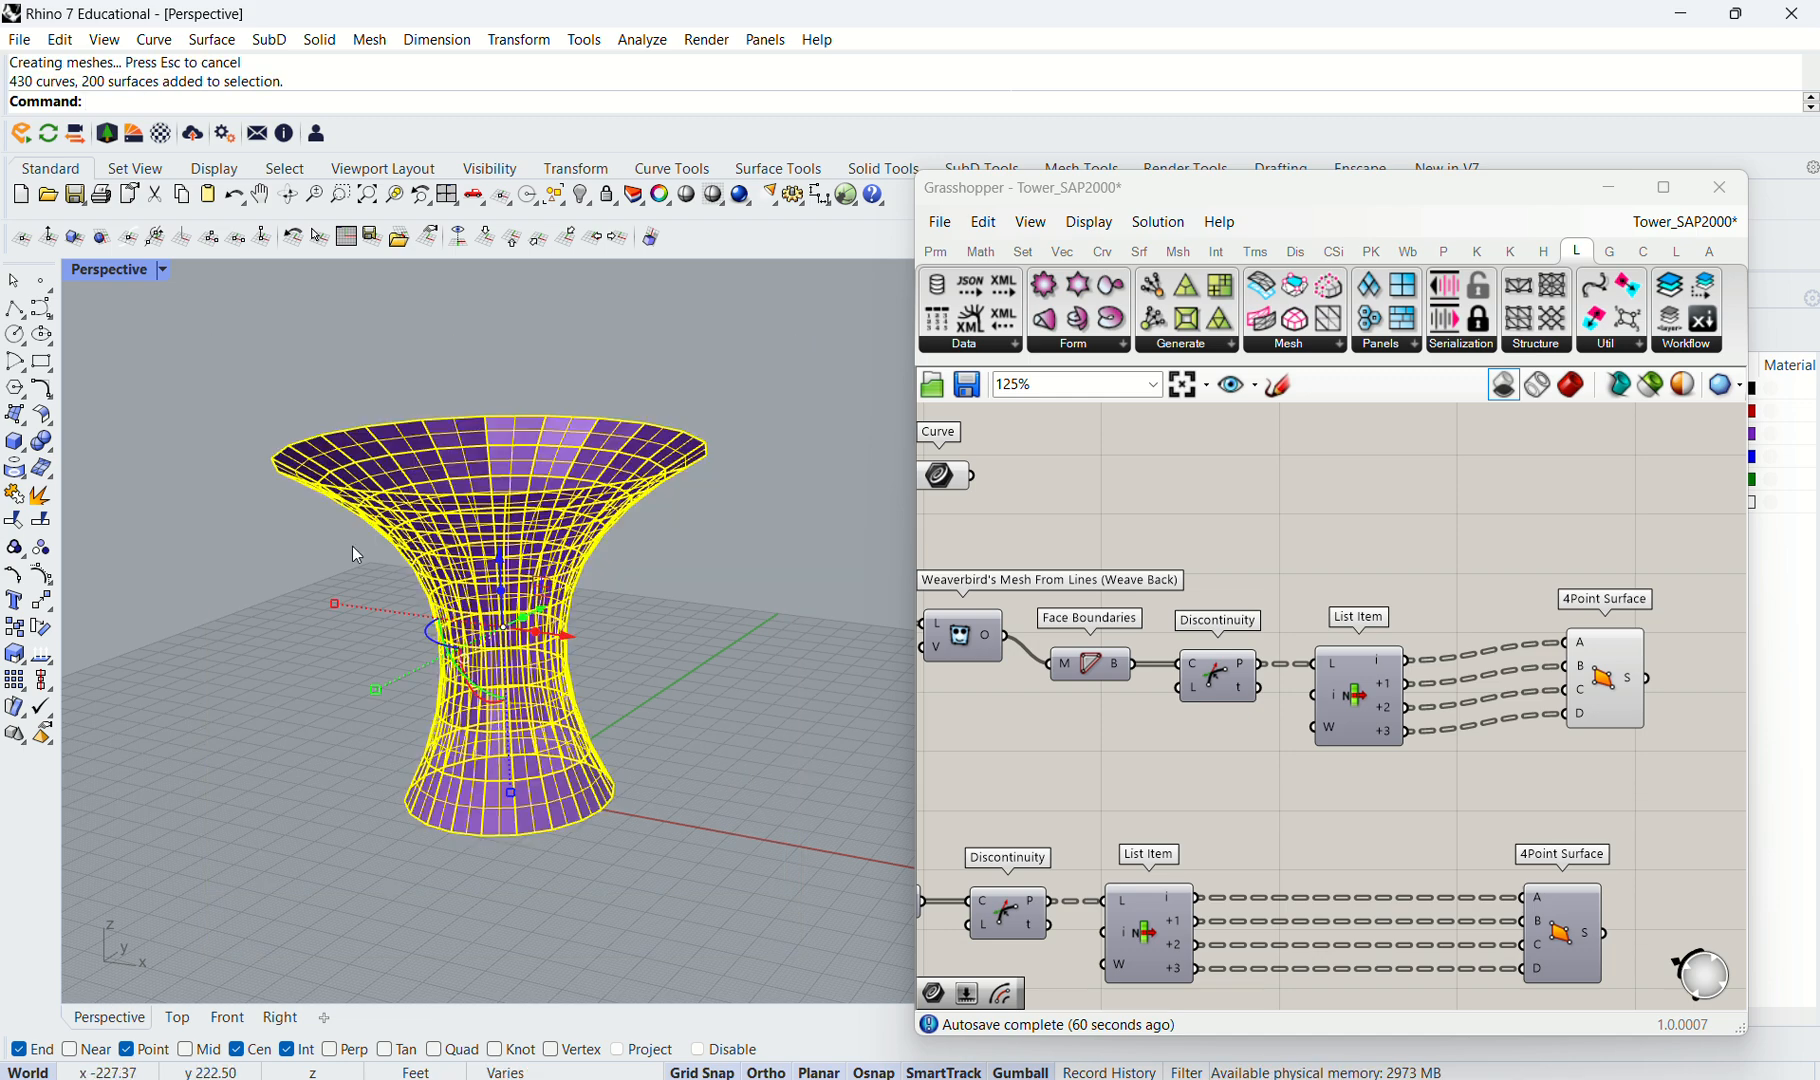
left_click(20, 40)
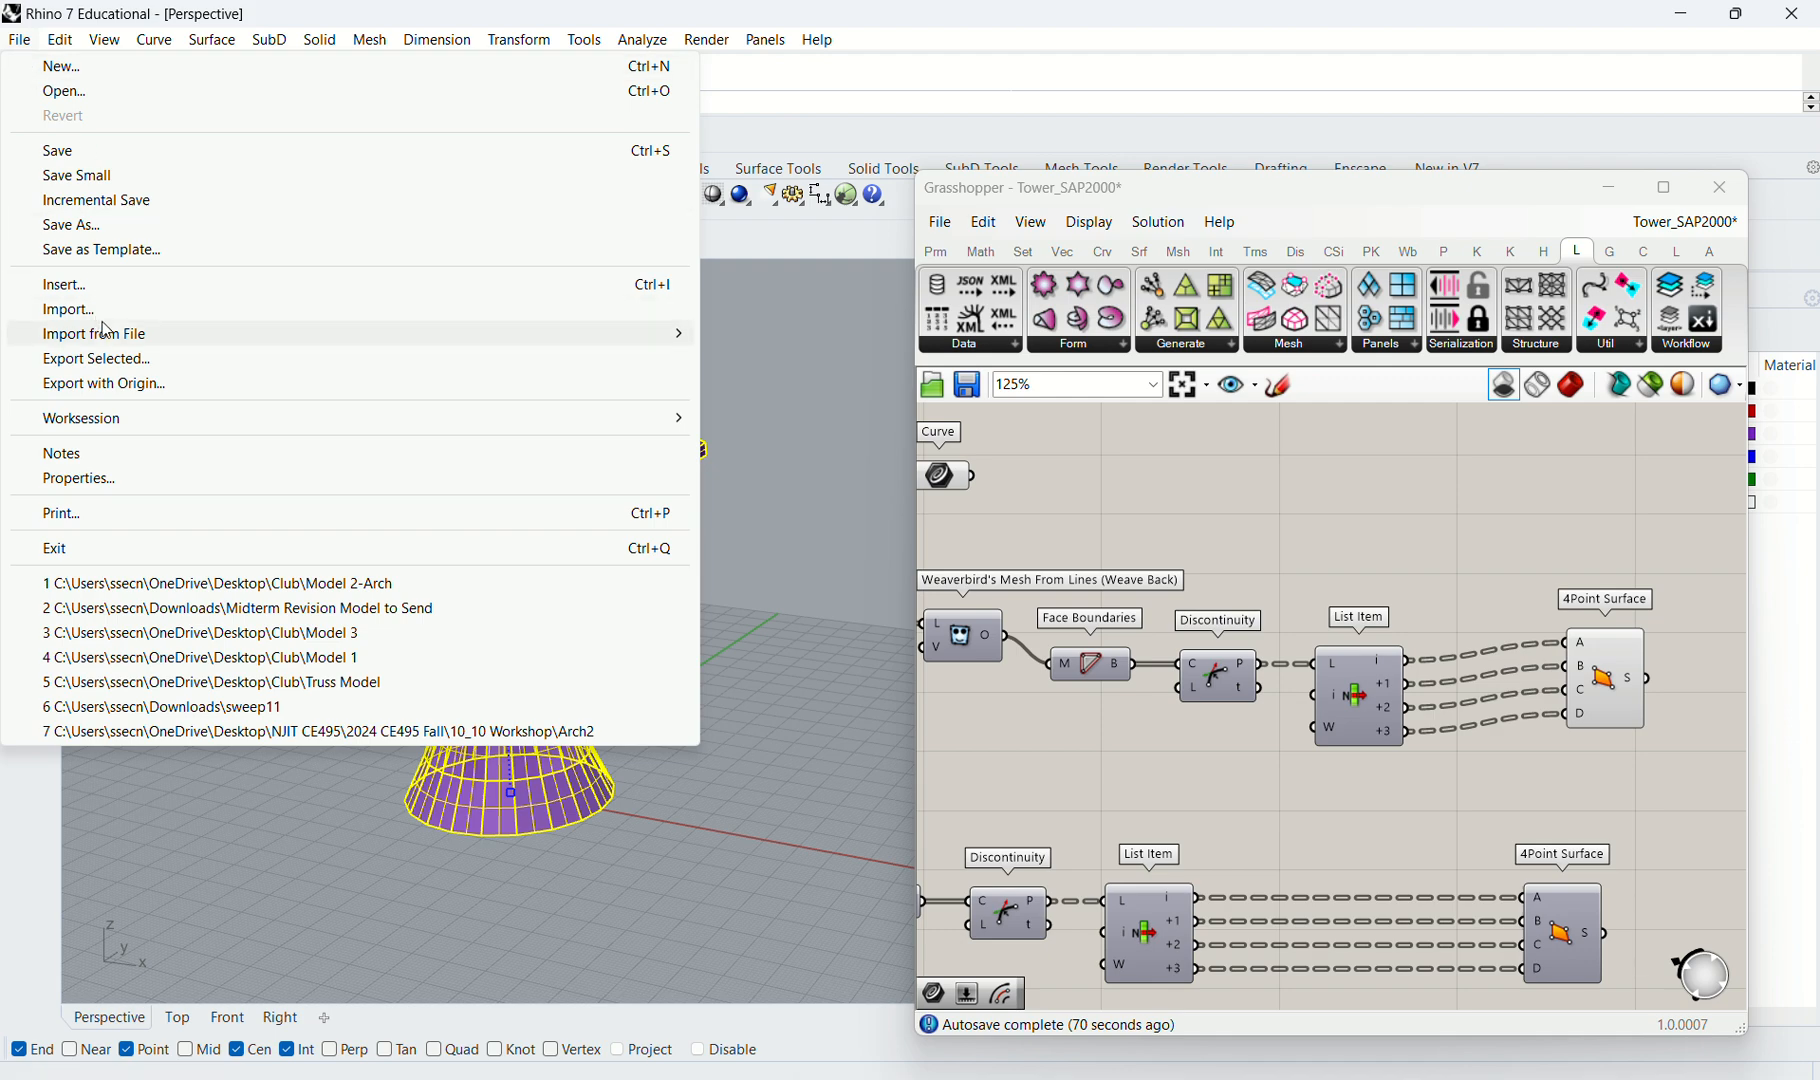
left_click(98, 359)
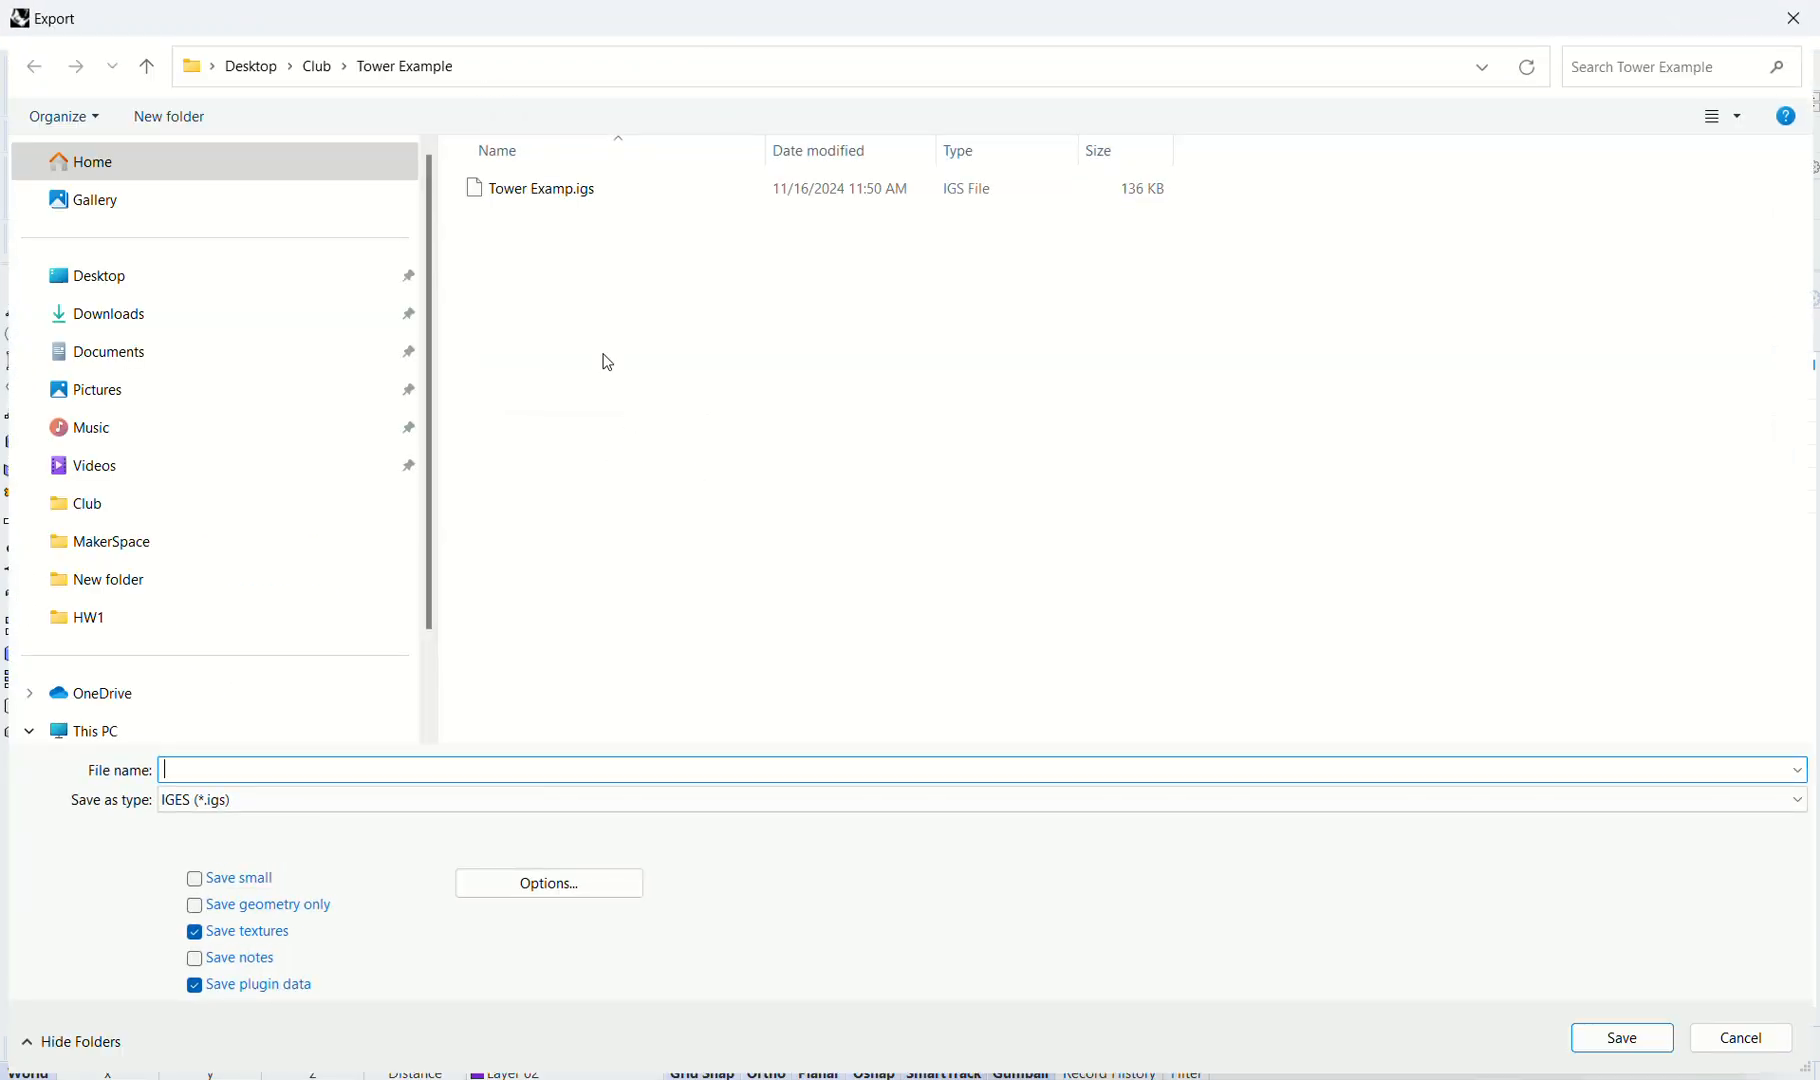
left_click(228, 777)
type("Tower E")
key("Return")
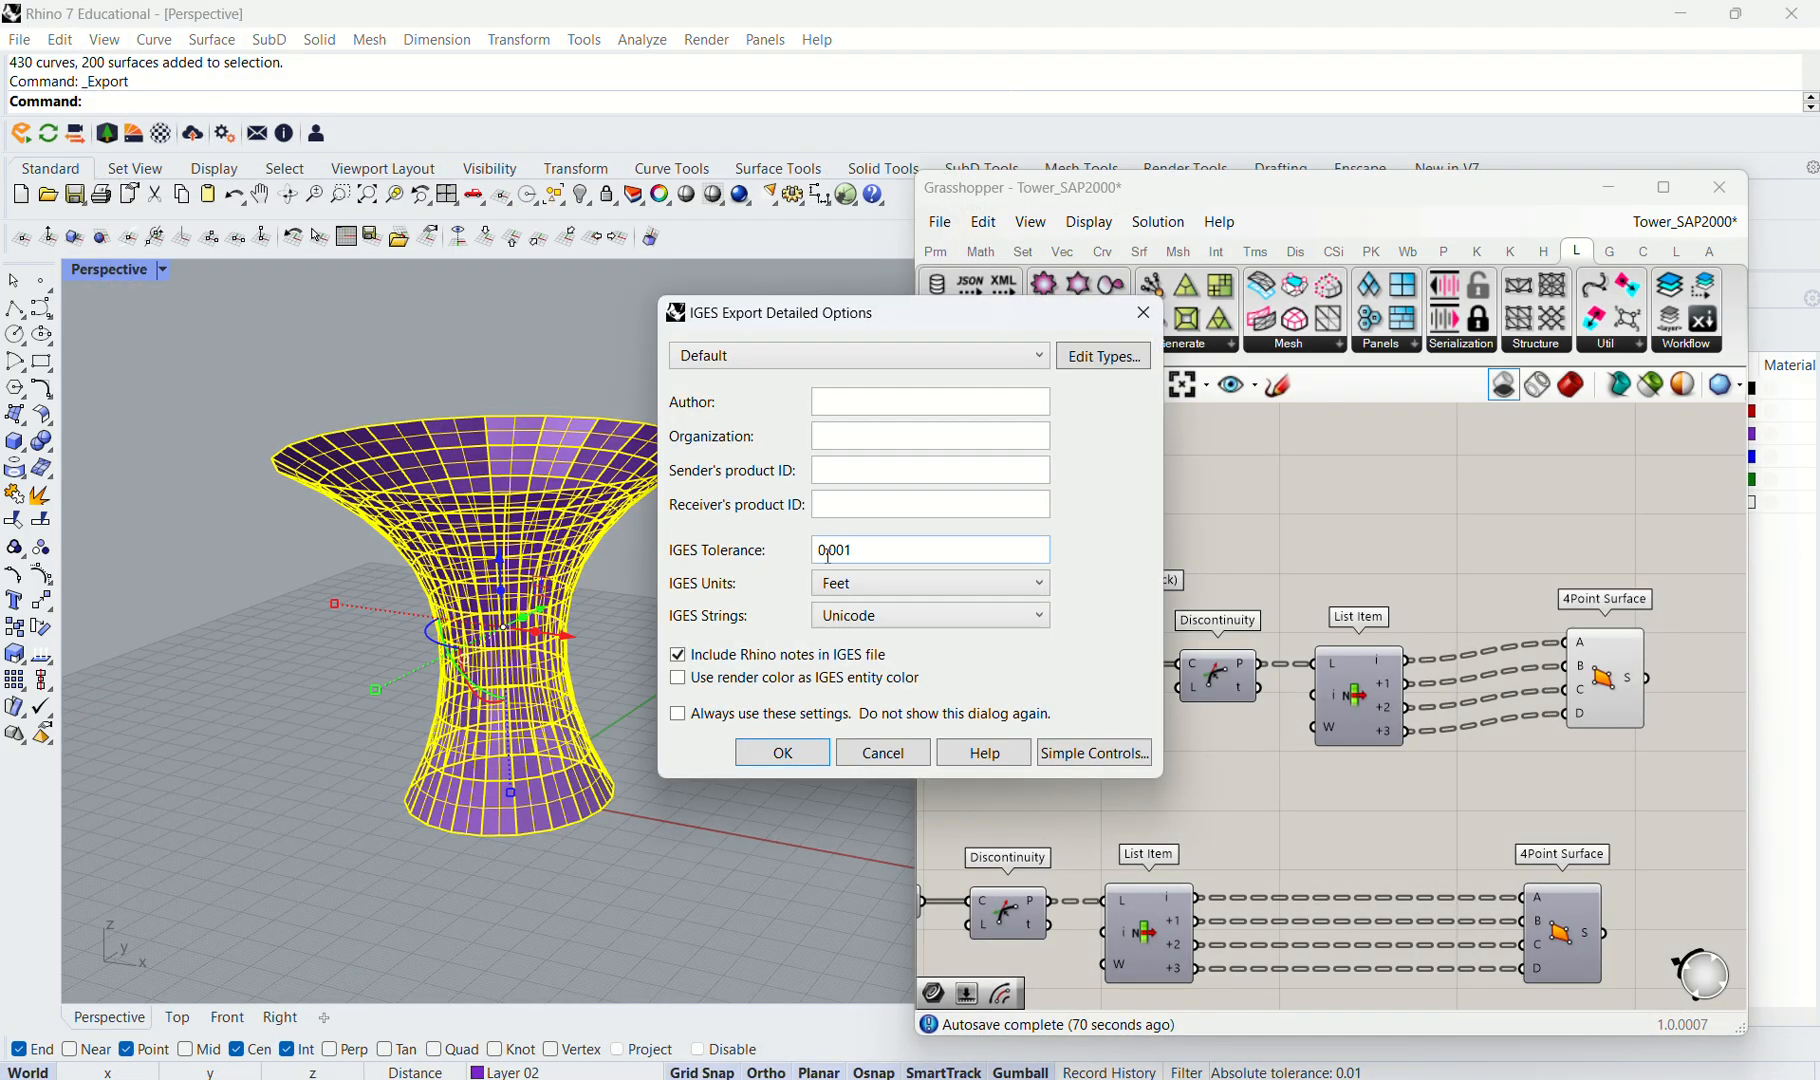
left_click(802, 753)
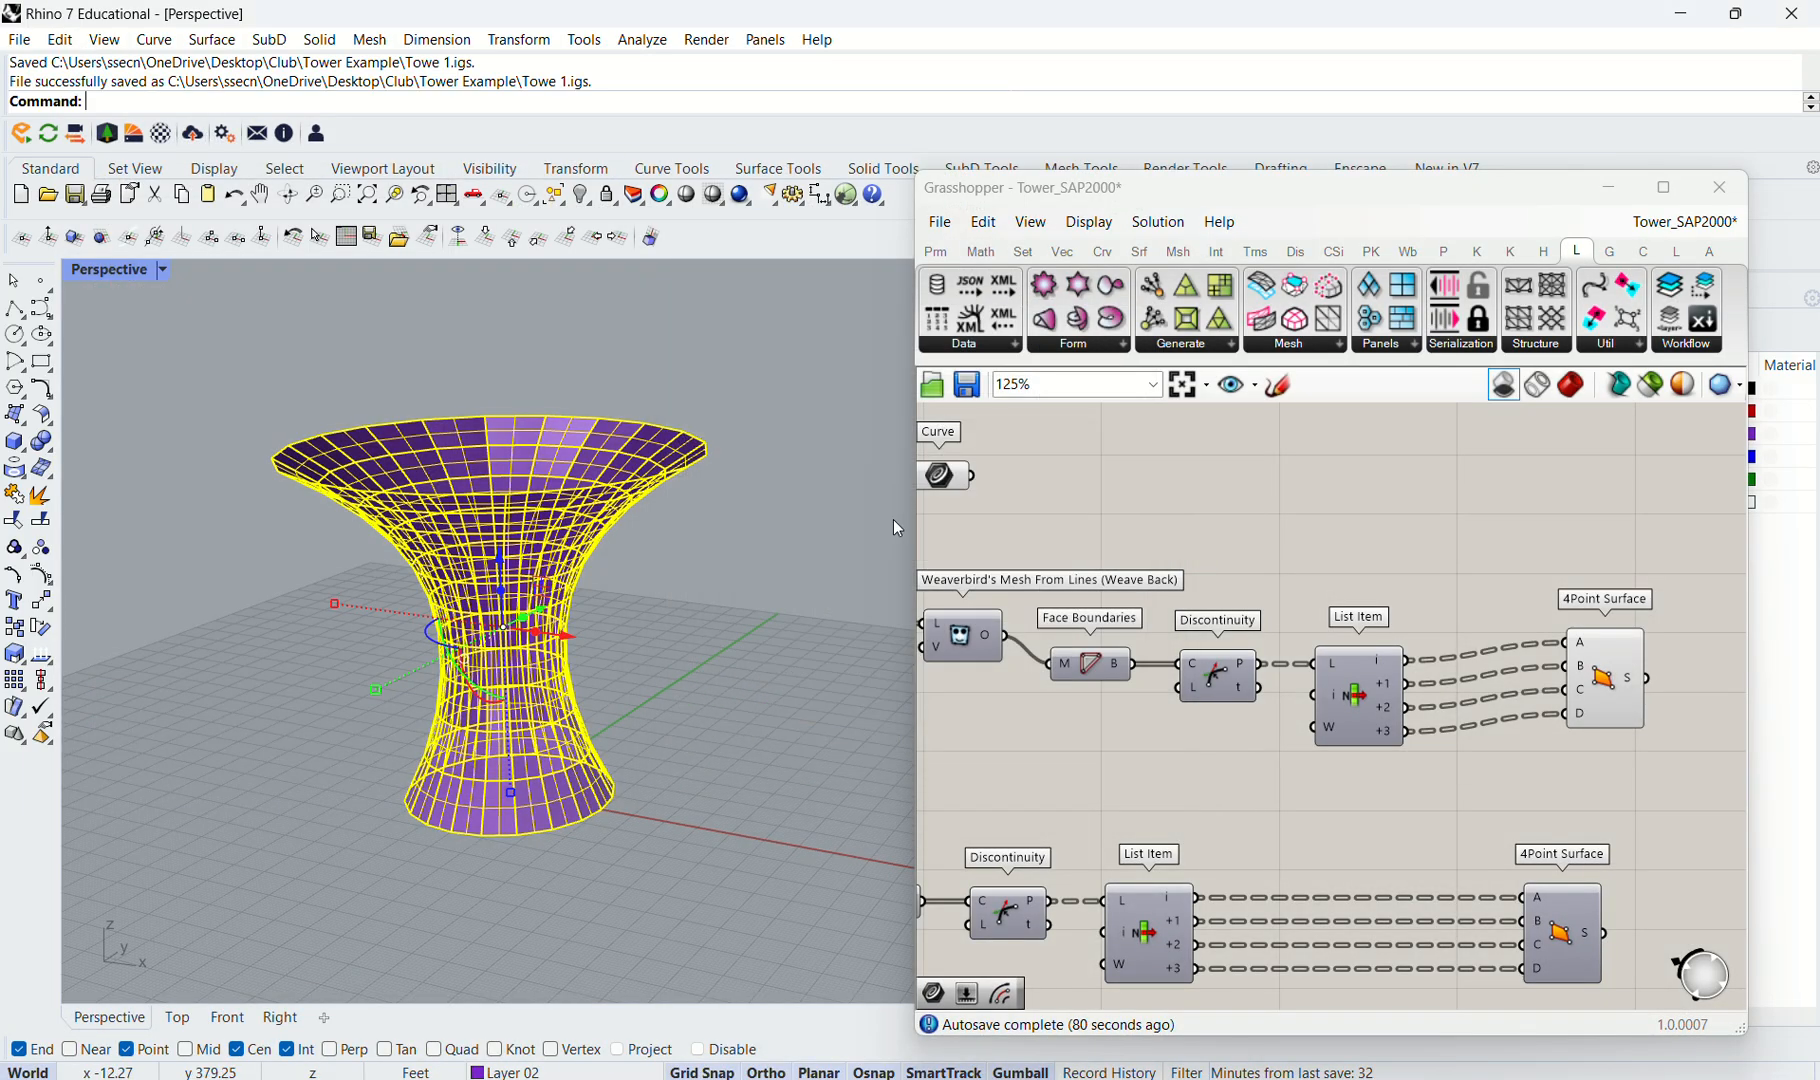
Delete all the baked tower curves and surfaces from the Rhino model.
left_click(852, 828)
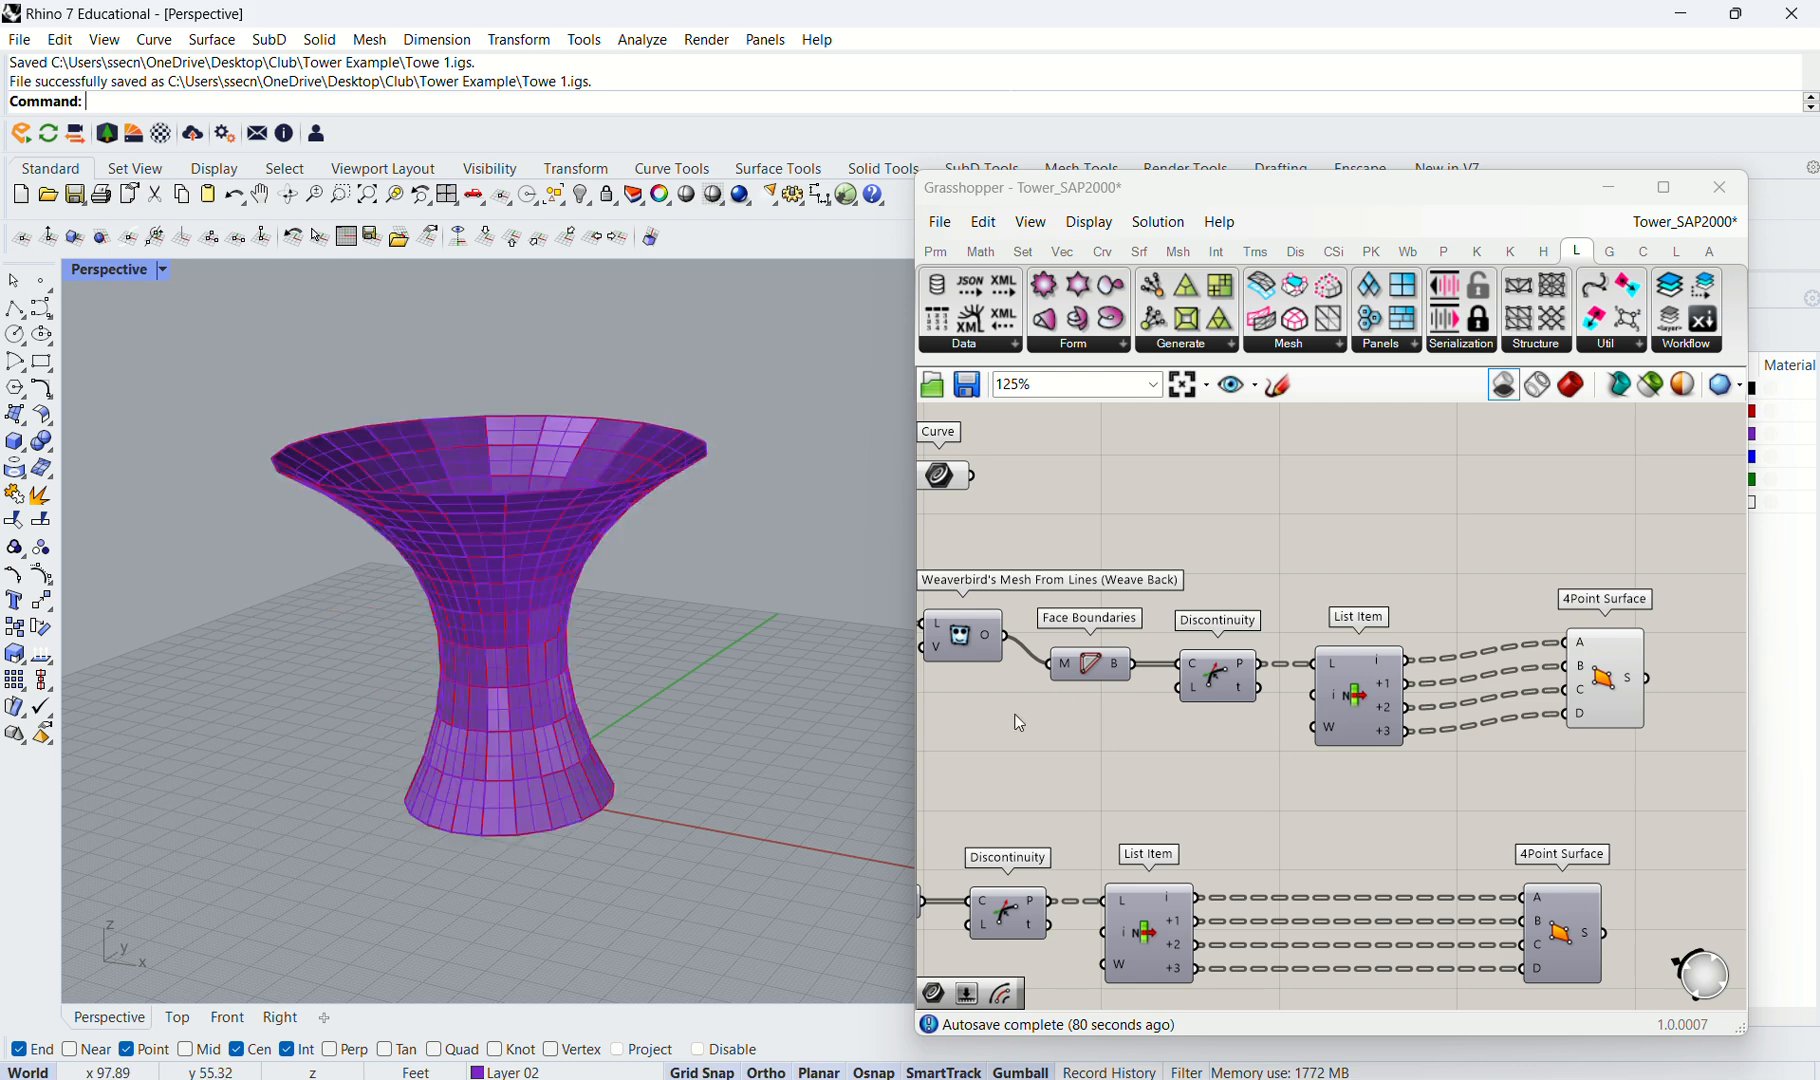
left_click_drag(288, 348, 789, 866)
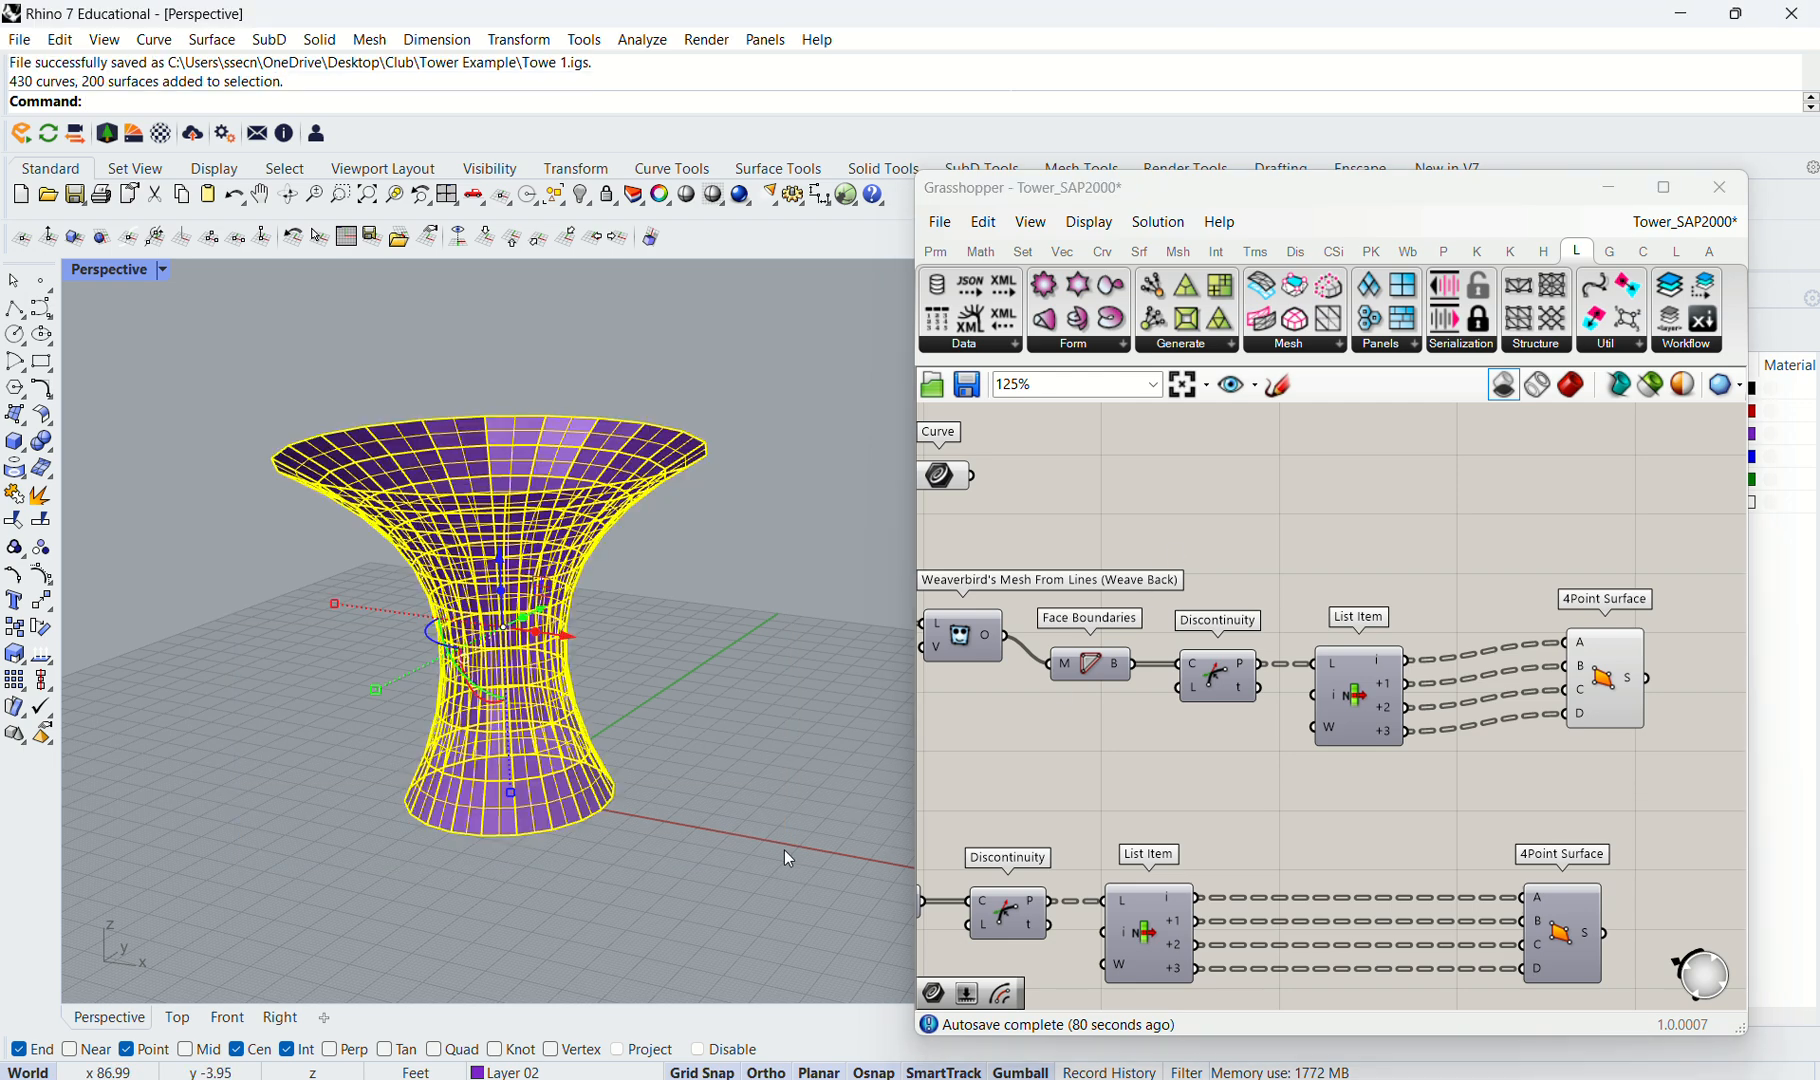
key("Delete")
Duplicate the Curve component, place the copy just below the original, and connect the braced grid's Brace Lines output to it.
scroll(1232, 634, "down", 3)
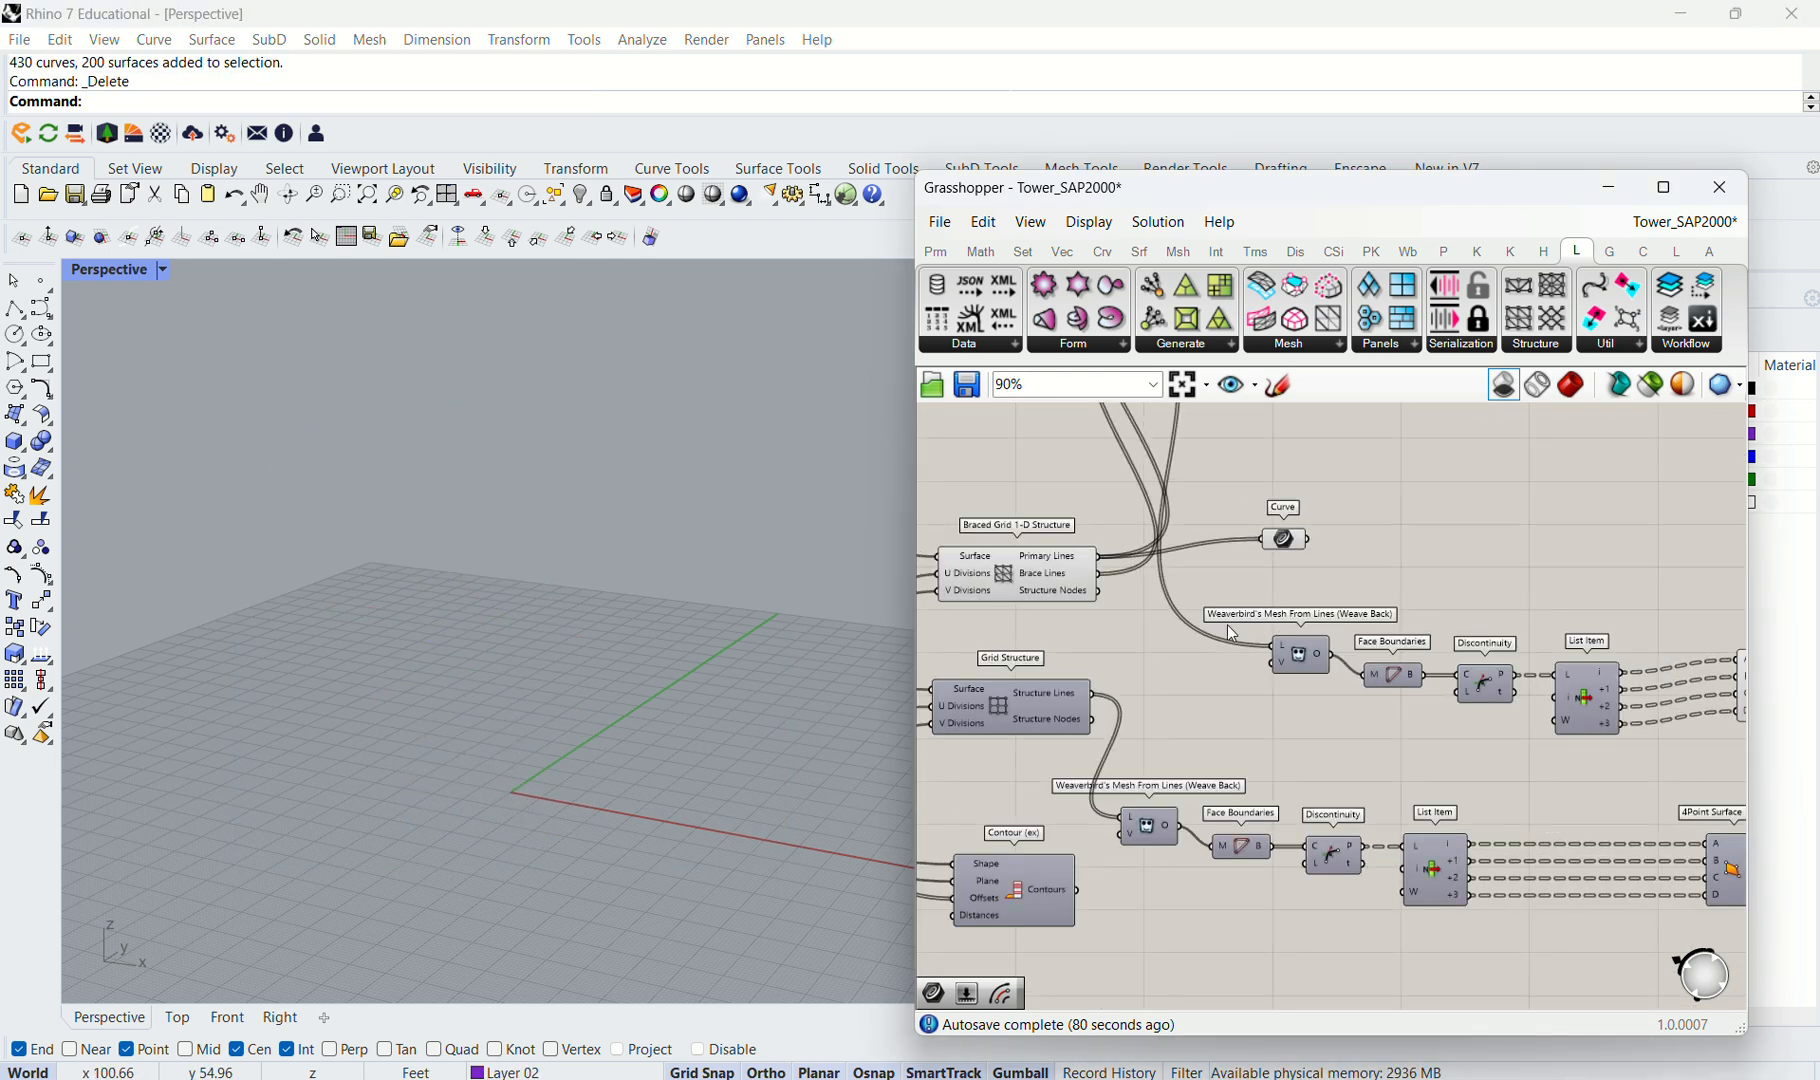
scroll(1233, 596, "up", 3)
left_click(1286, 521)
key("ctrl+c")
left_click(1223, 564)
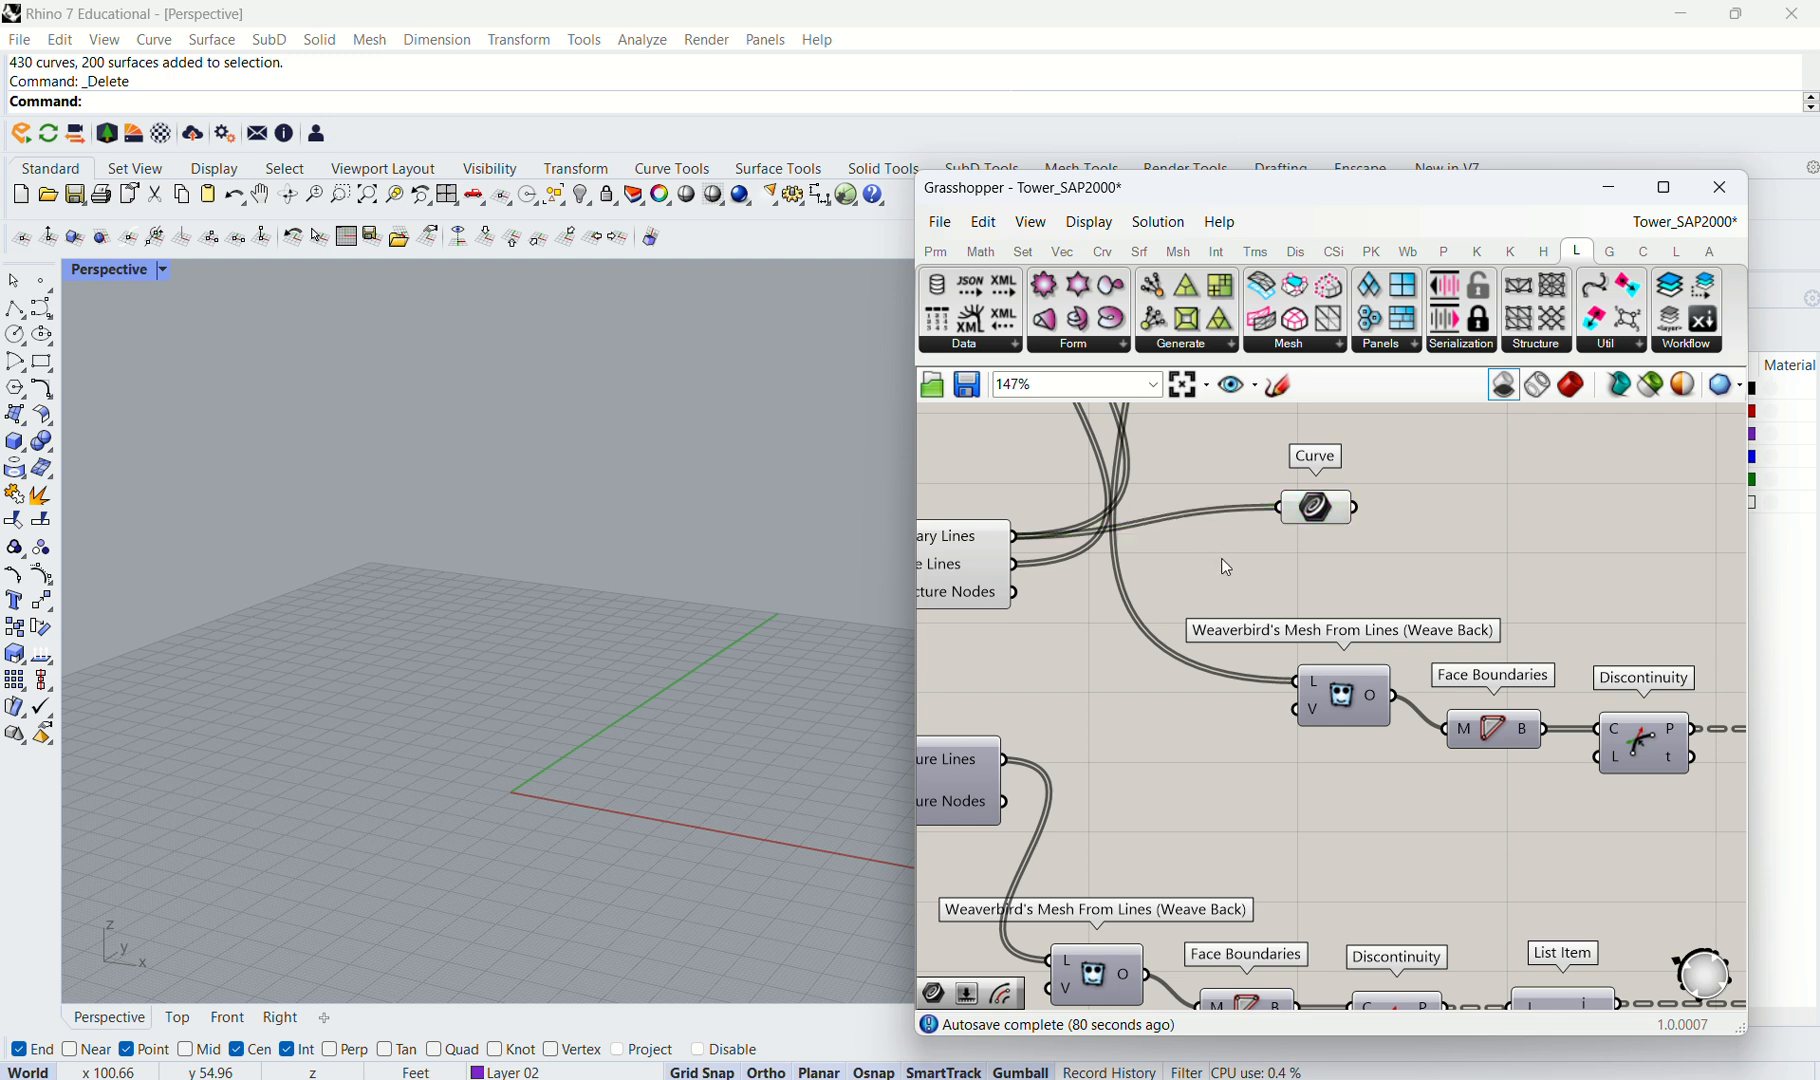
key("ctrl+v")
left_click_drag(1320, 537, 1270, 580)
left_click_drag(1011, 563, 1335, 556)
Bake the brace lines from the copied Curve component into Rhino.
left_click(1405, 556)
left_click(1325, 555)
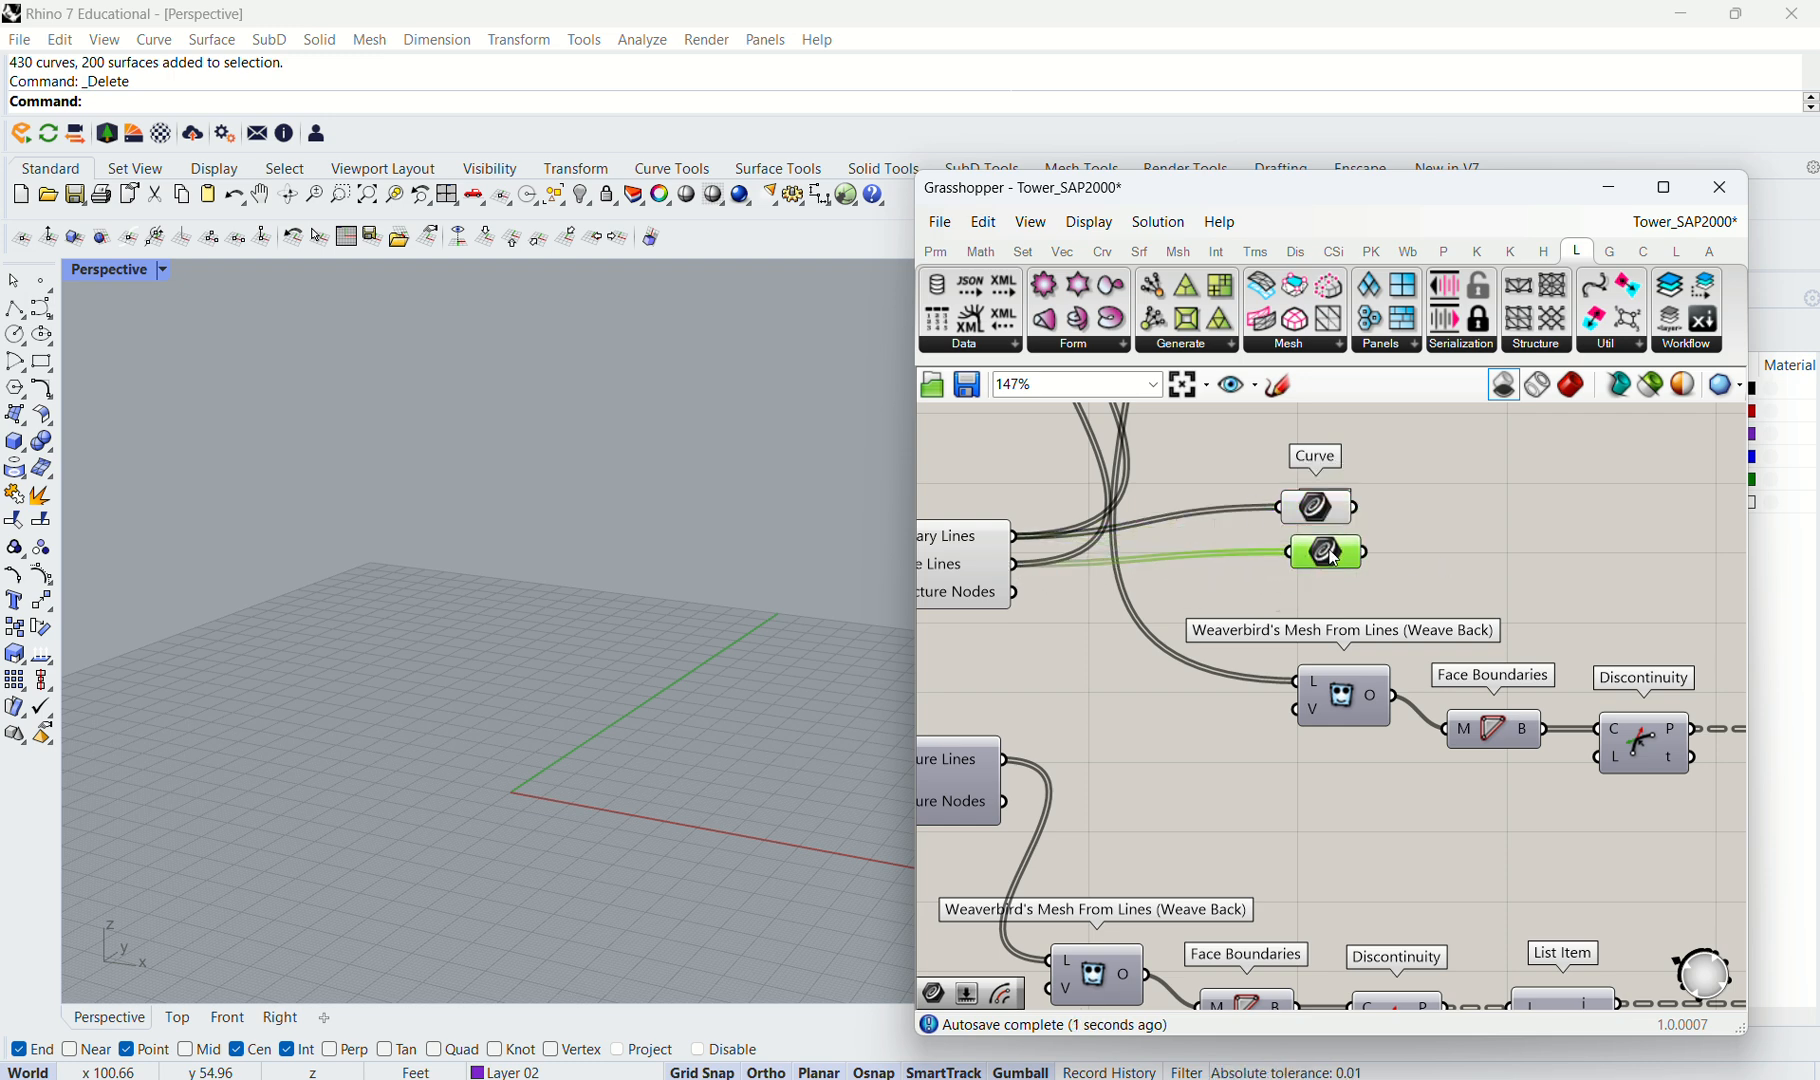
middle_click(1328, 550)
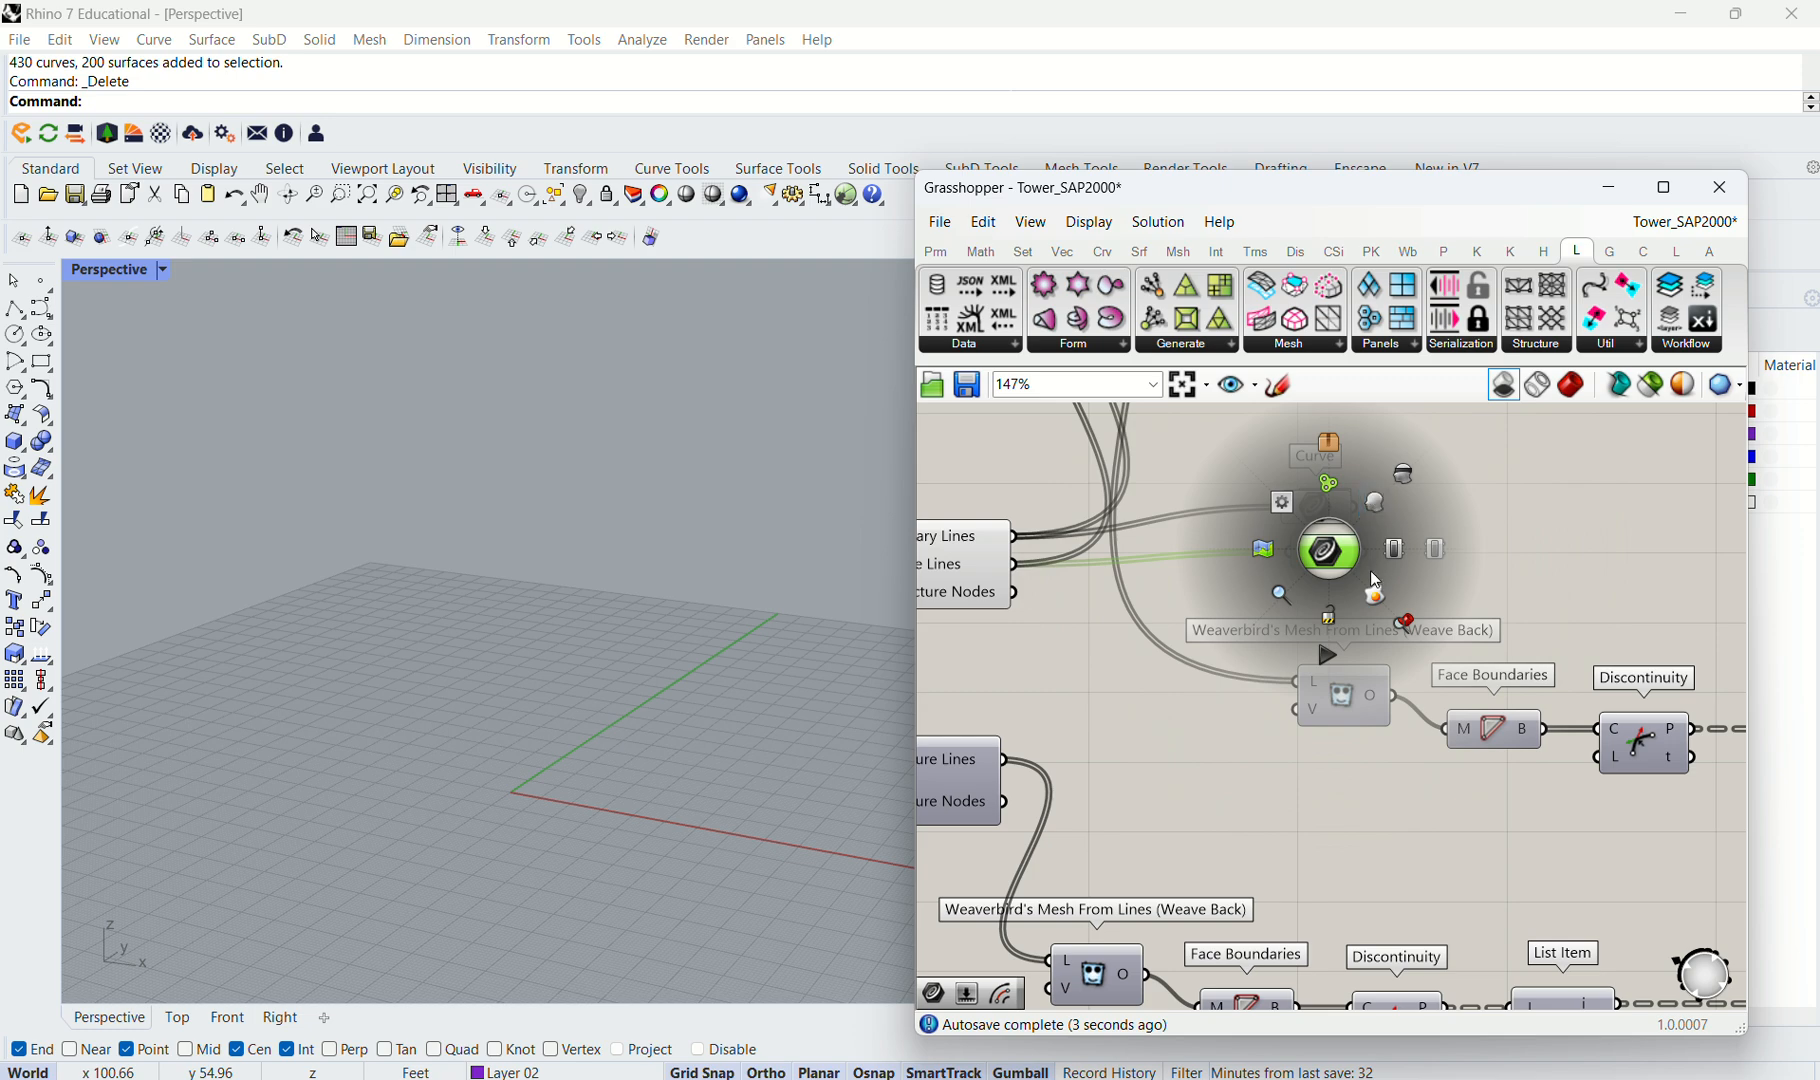
left_click(1376, 505)
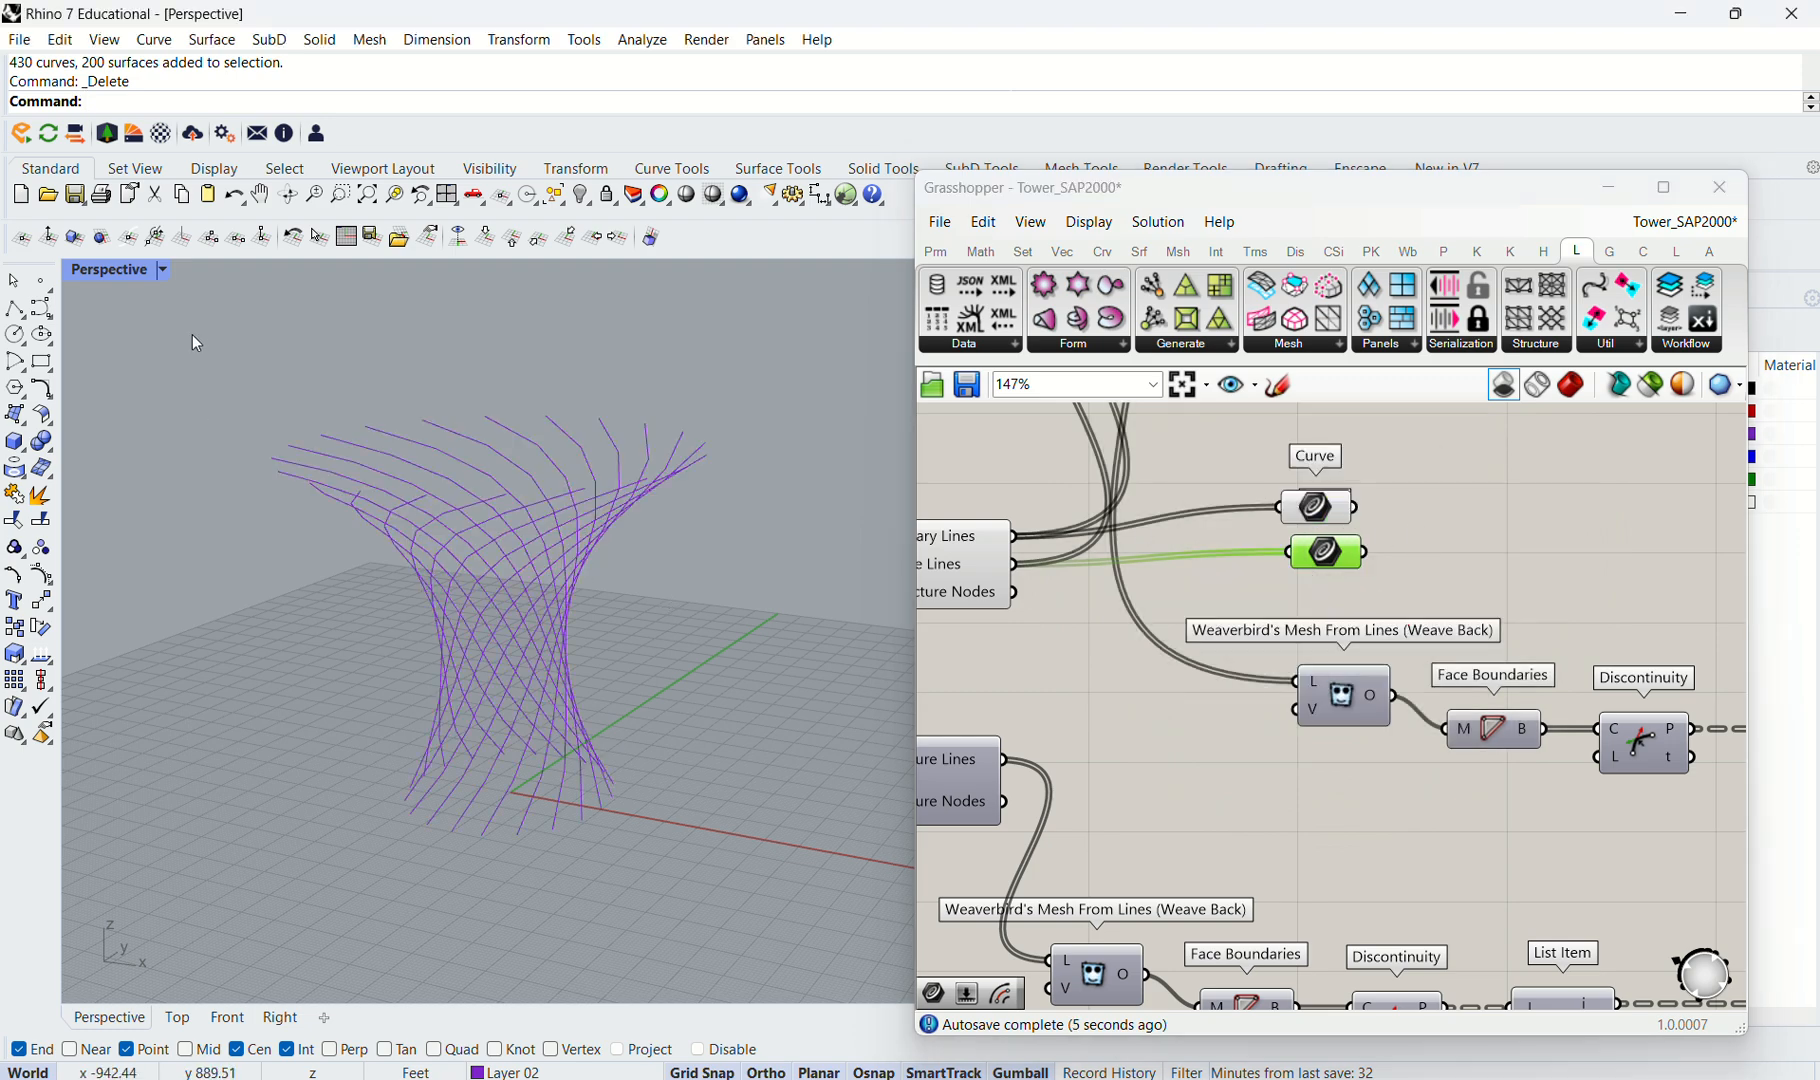
Export all the baked brace lines to the Tower Example folder as Tower Brace 1.igs with the default IGES options.
left_click_drag(193, 333, 795, 928)
left_click(20, 40)
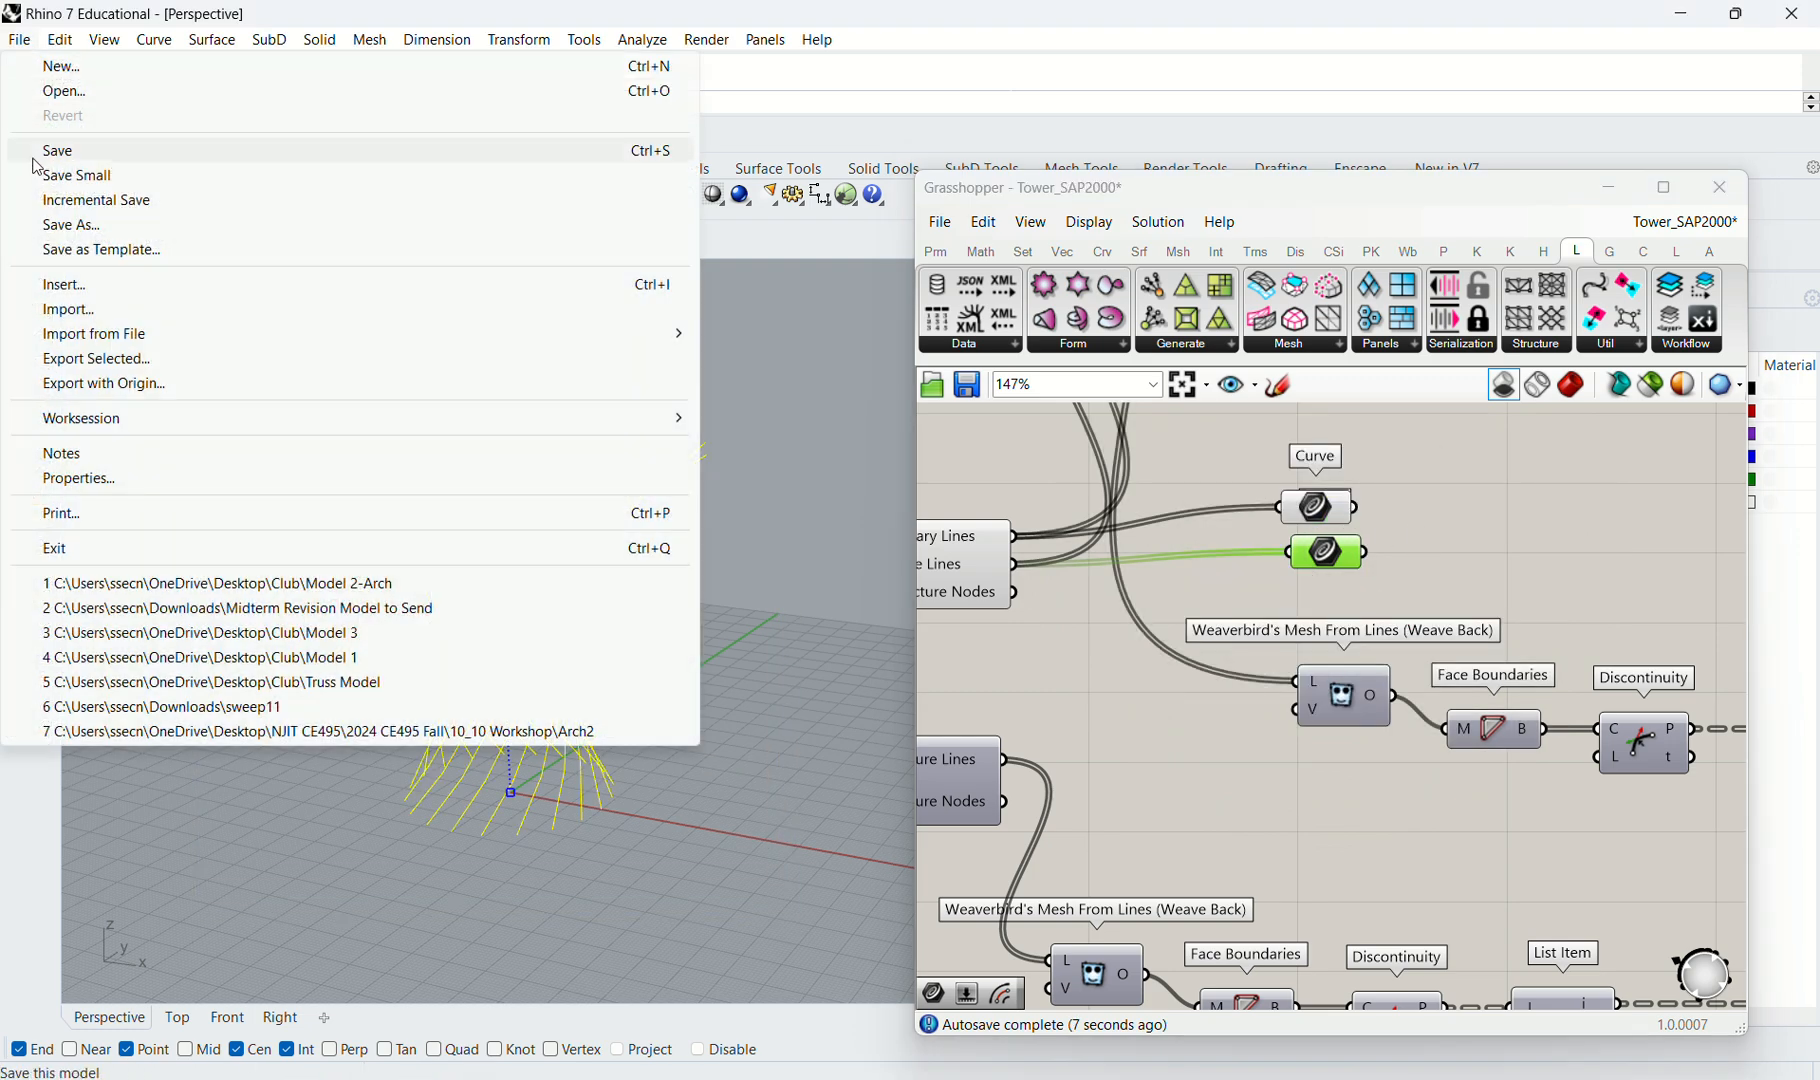
left_click(118, 358)
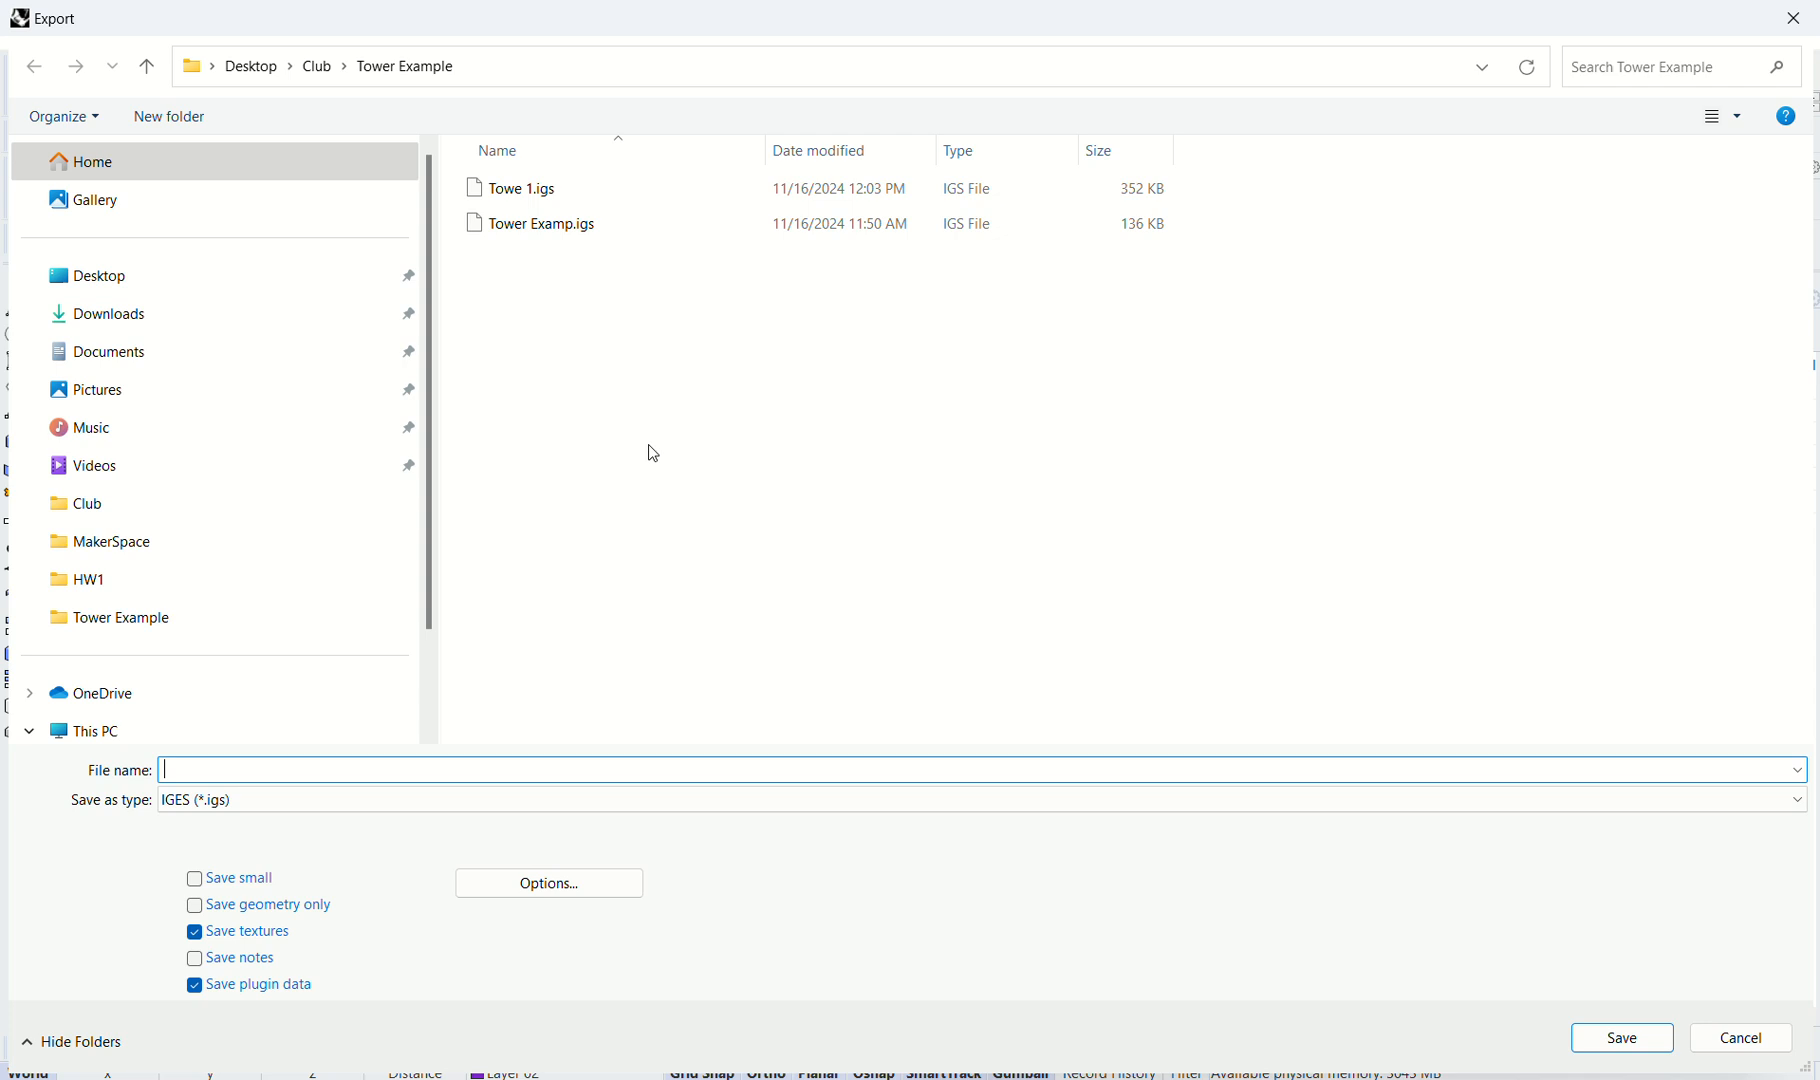
left_click(520, 189)
left_click(264, 771)
left_click(210, 770)
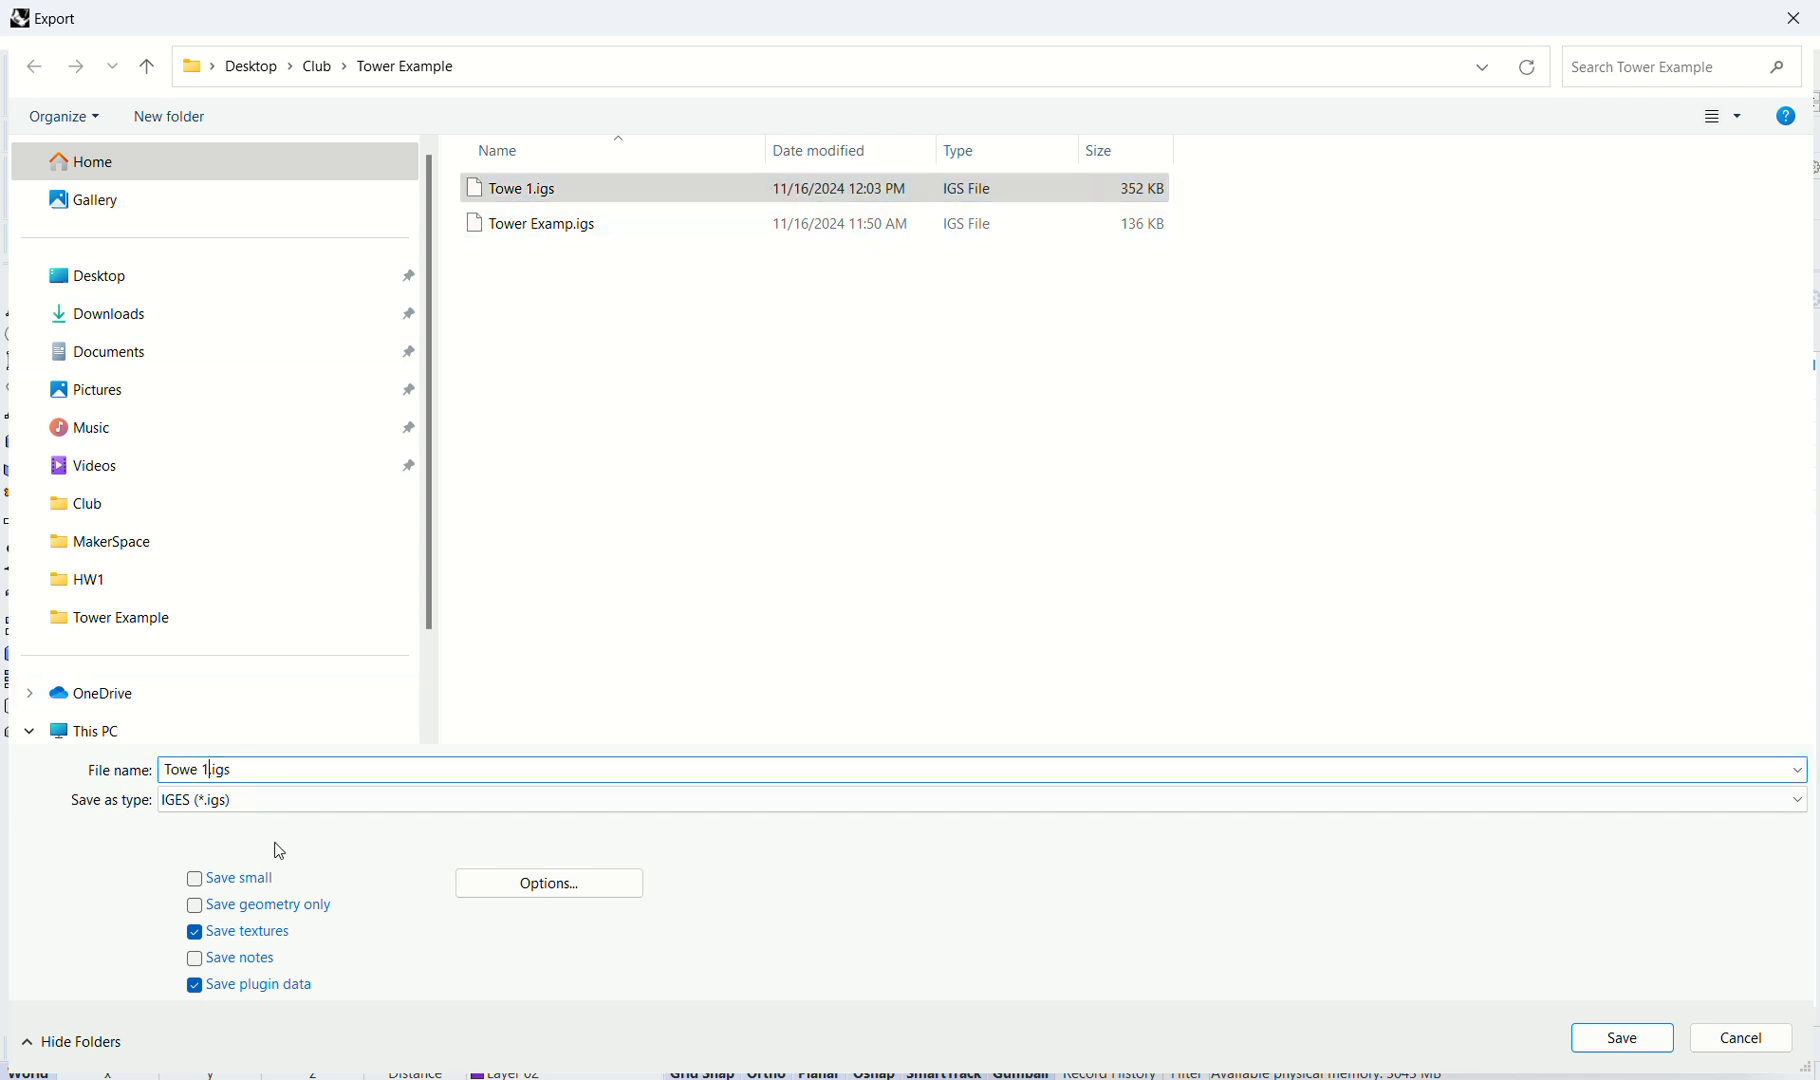
key("Left")
type("rBr")
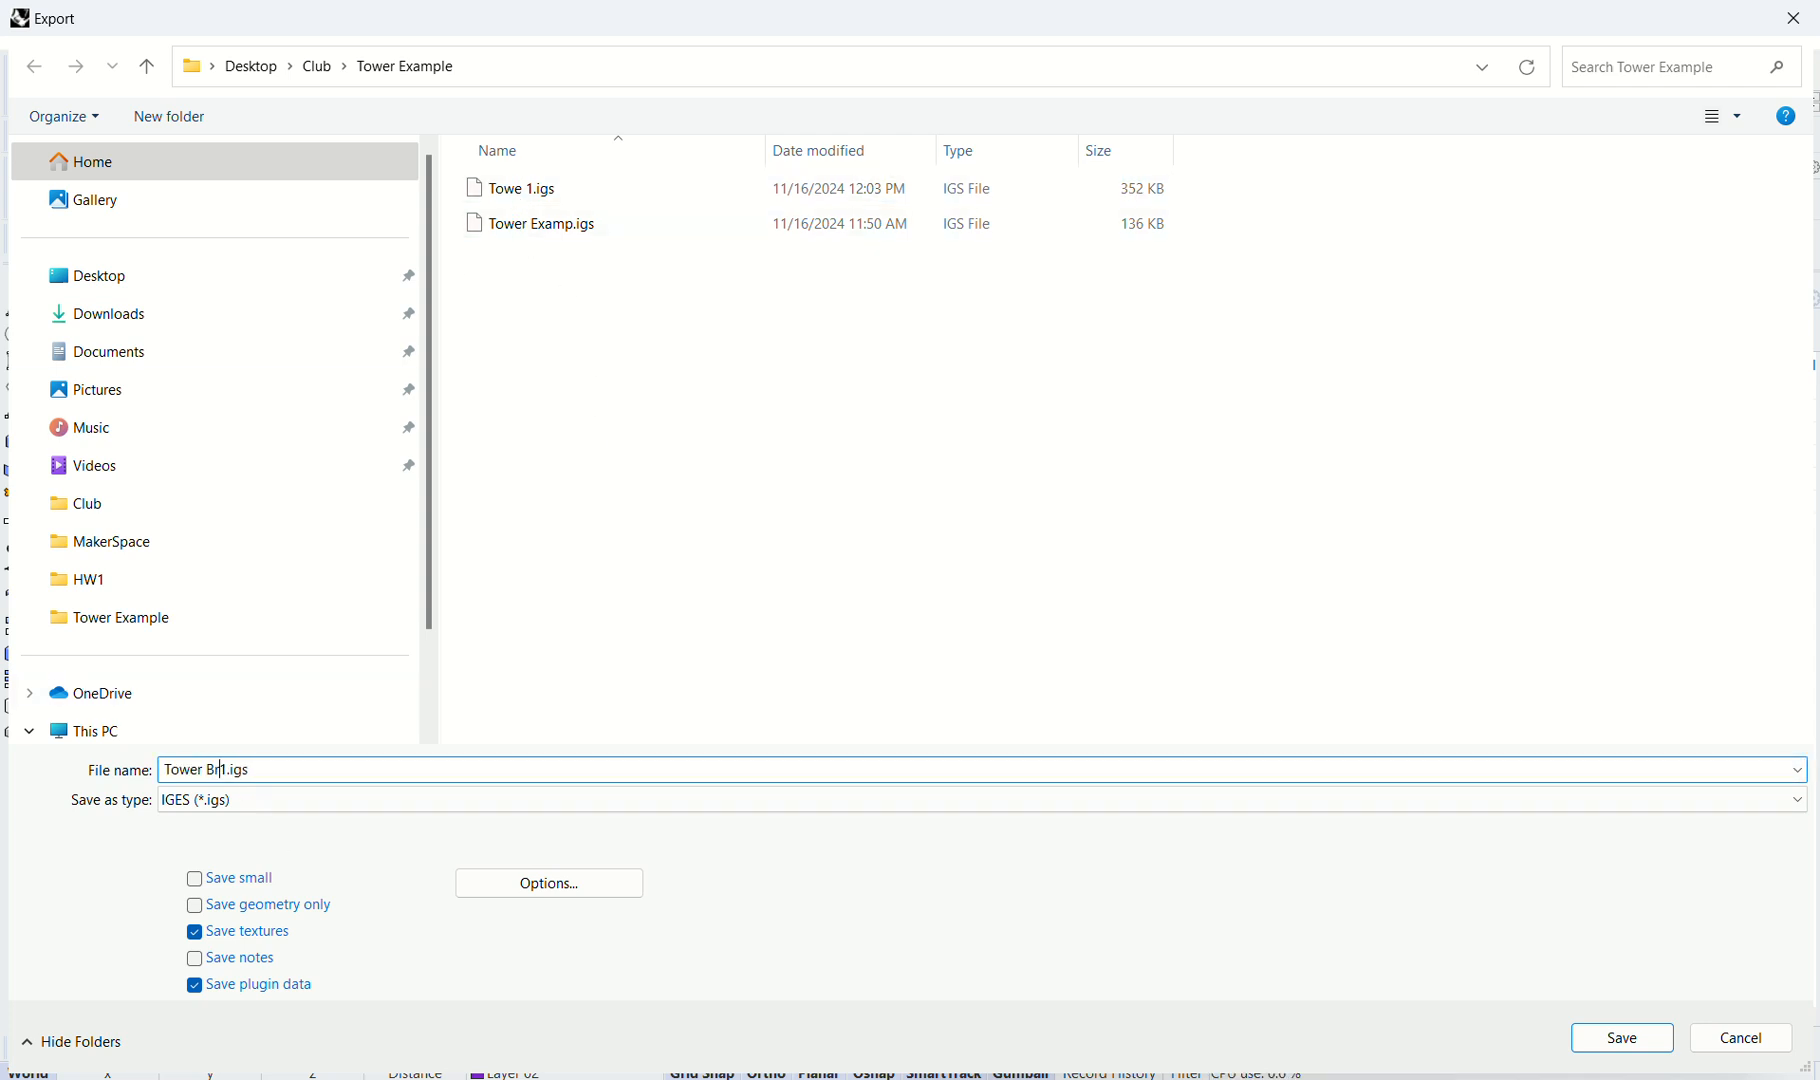
type("ace")
key("Return")
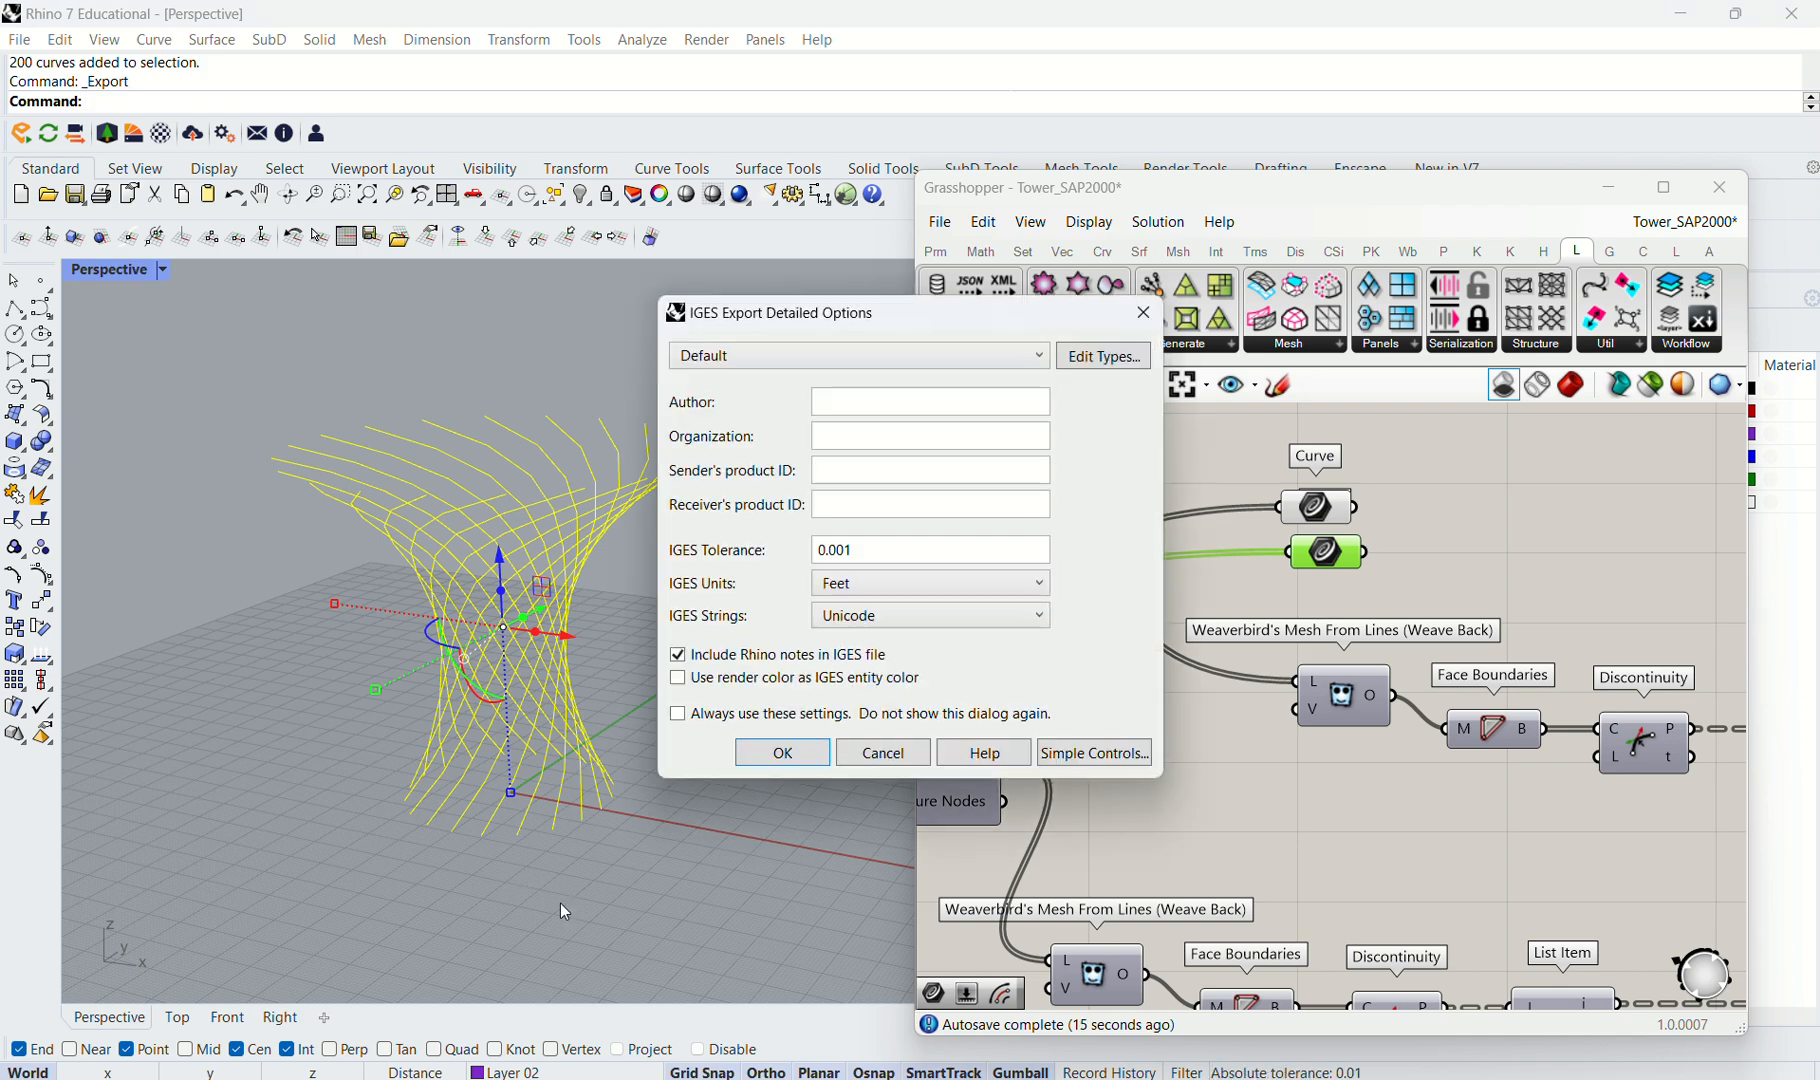
left_click(799, 765)
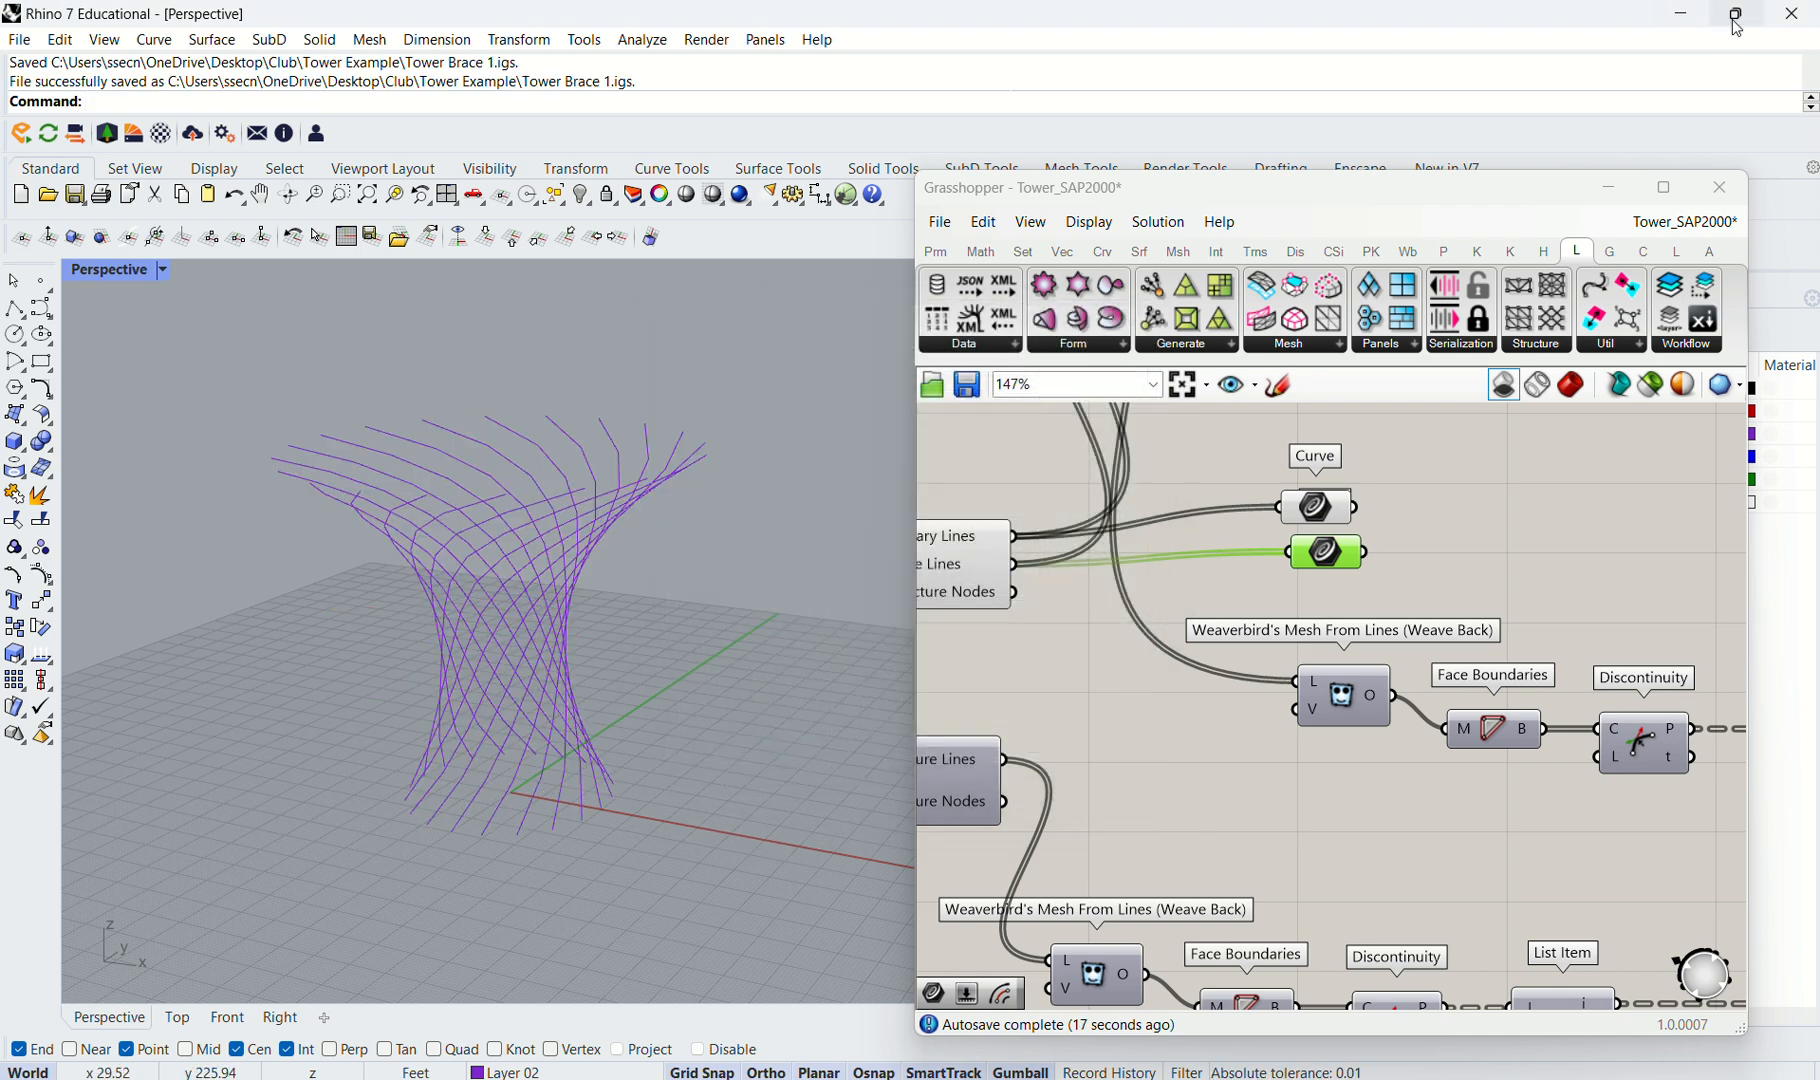
Switch to SAP2000 and start an IGES import of Towe 1.igs, discarding the changes to the untitled model.
left_click(1684, 18)
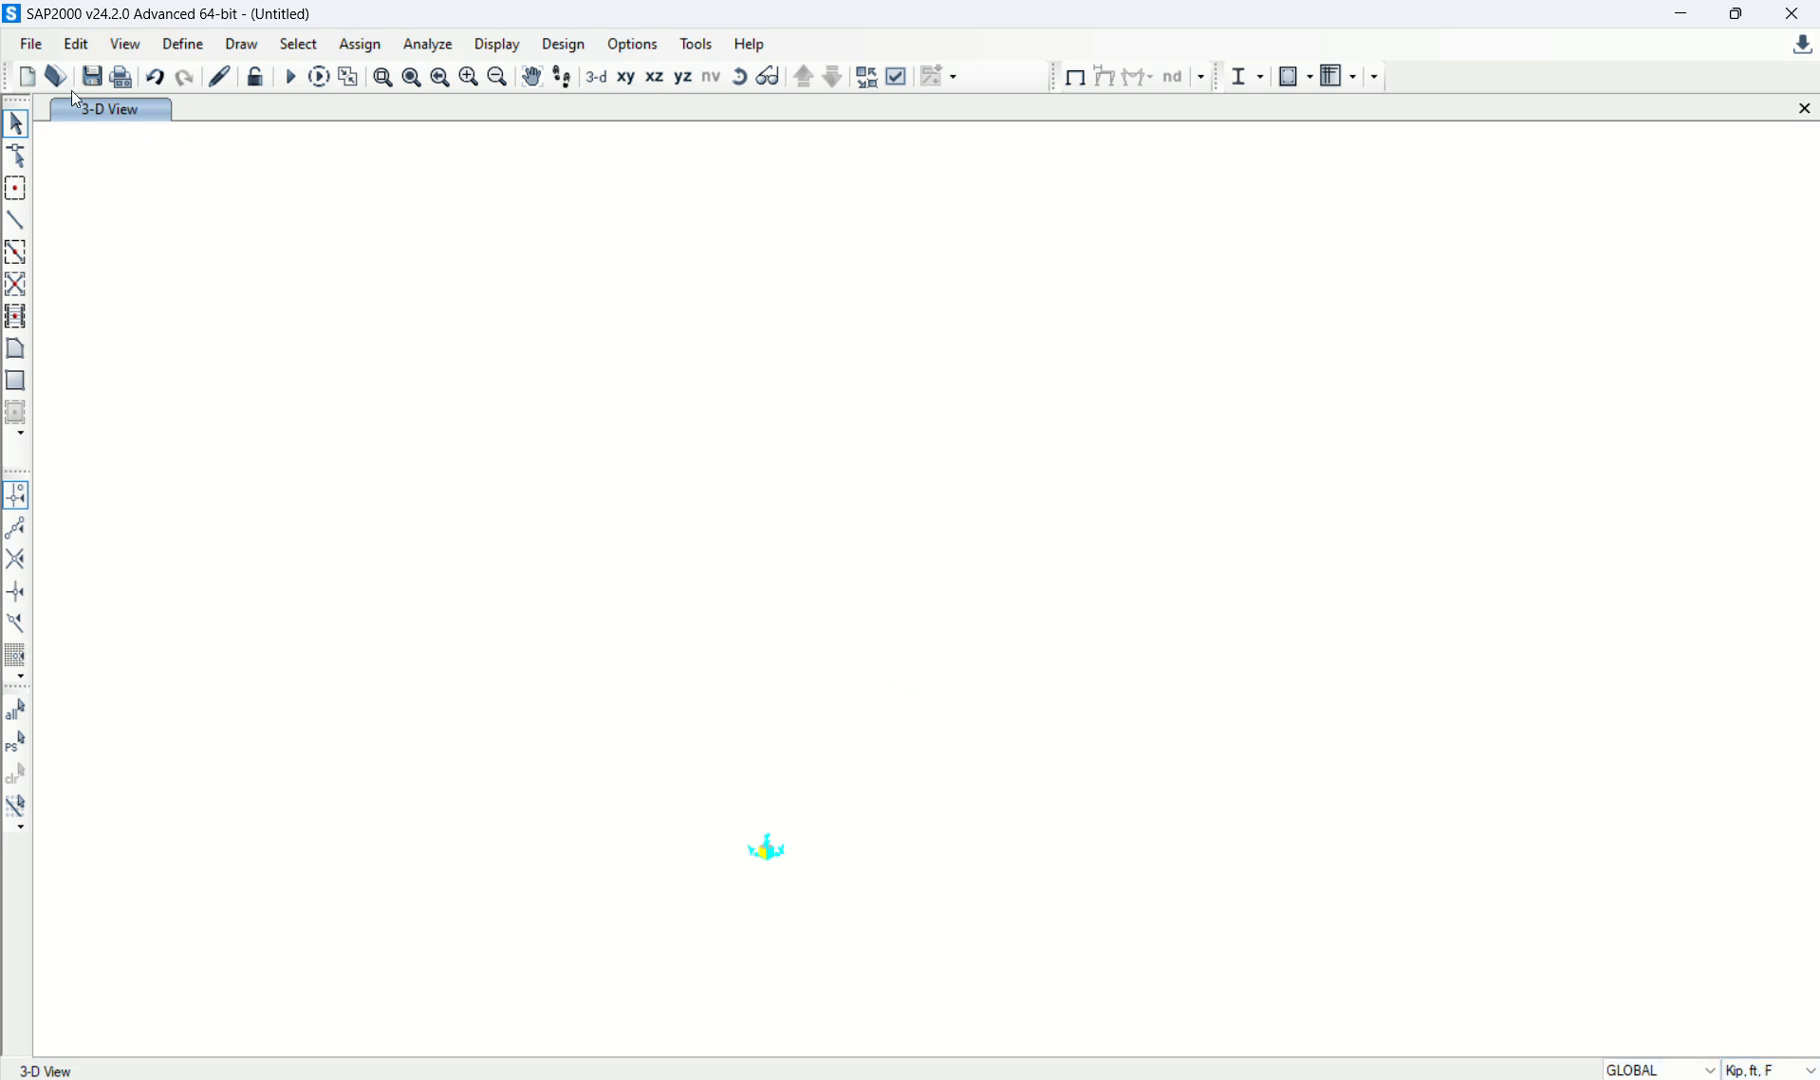
left_click(40, 52)
mouse_move(118, 212)
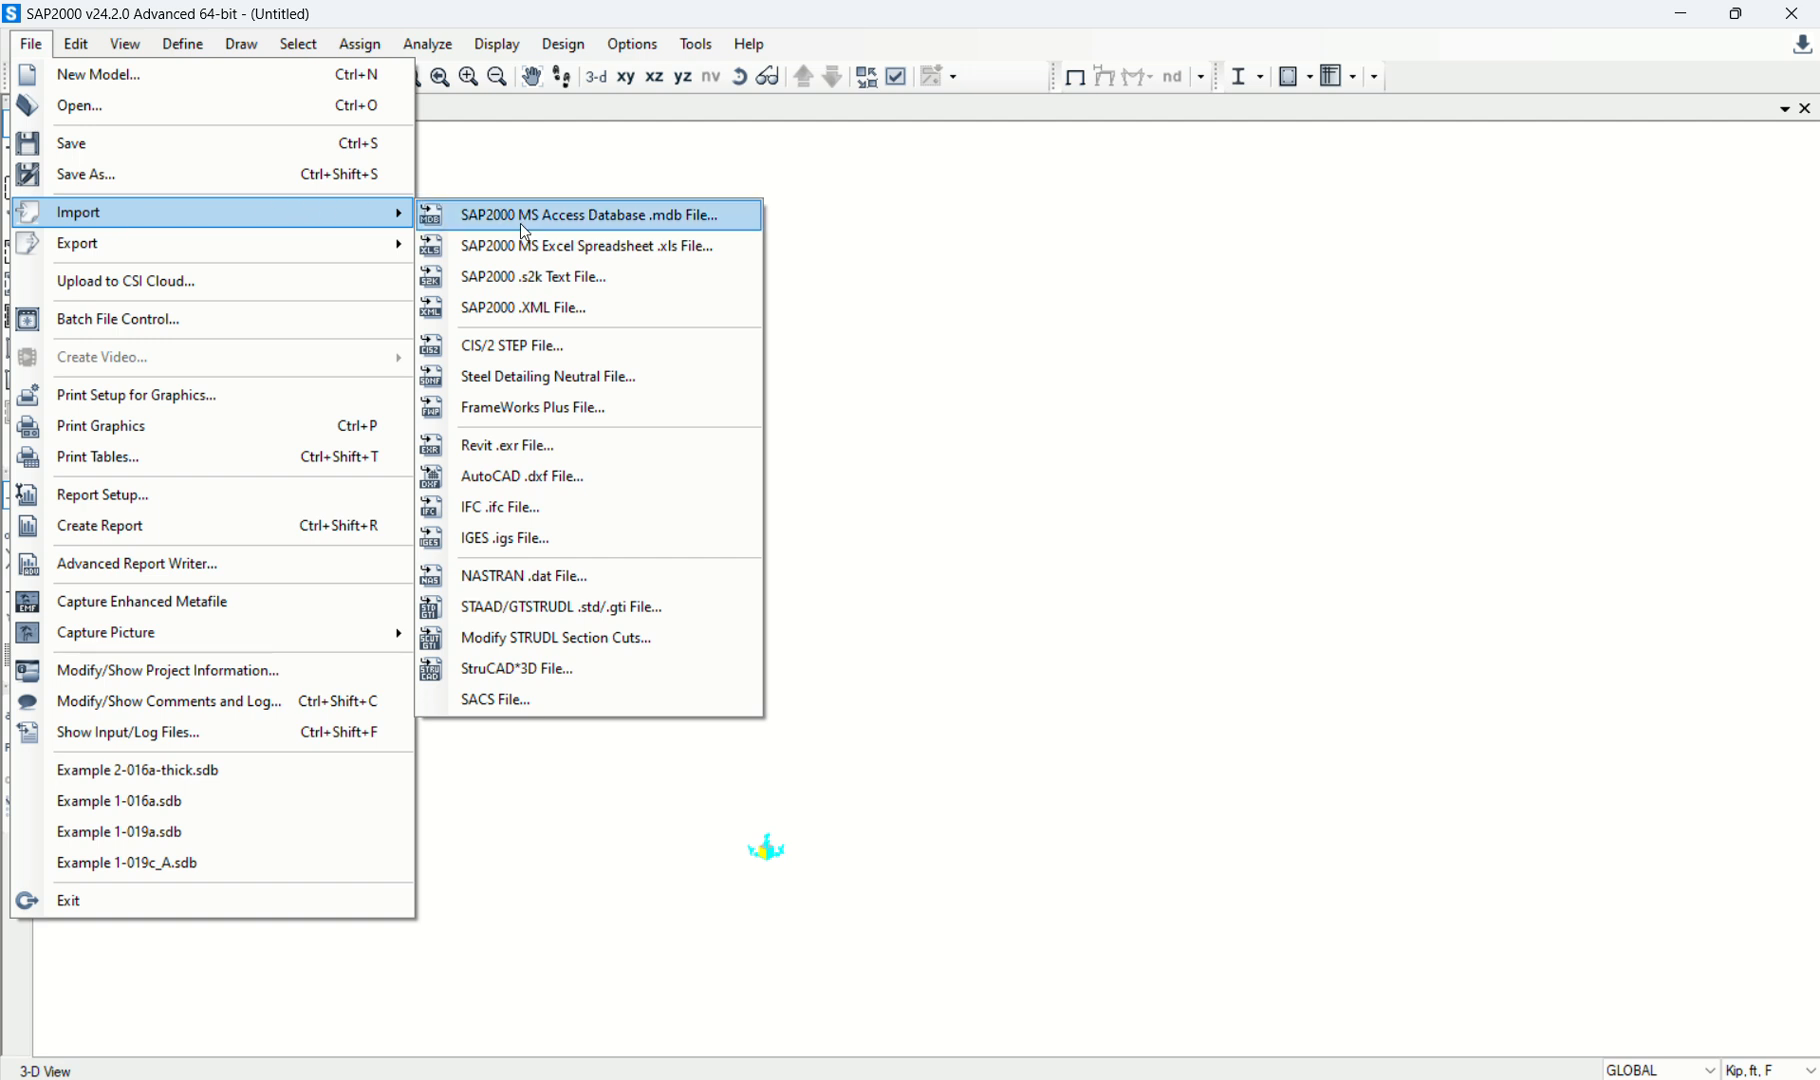
left_click(542, 537)
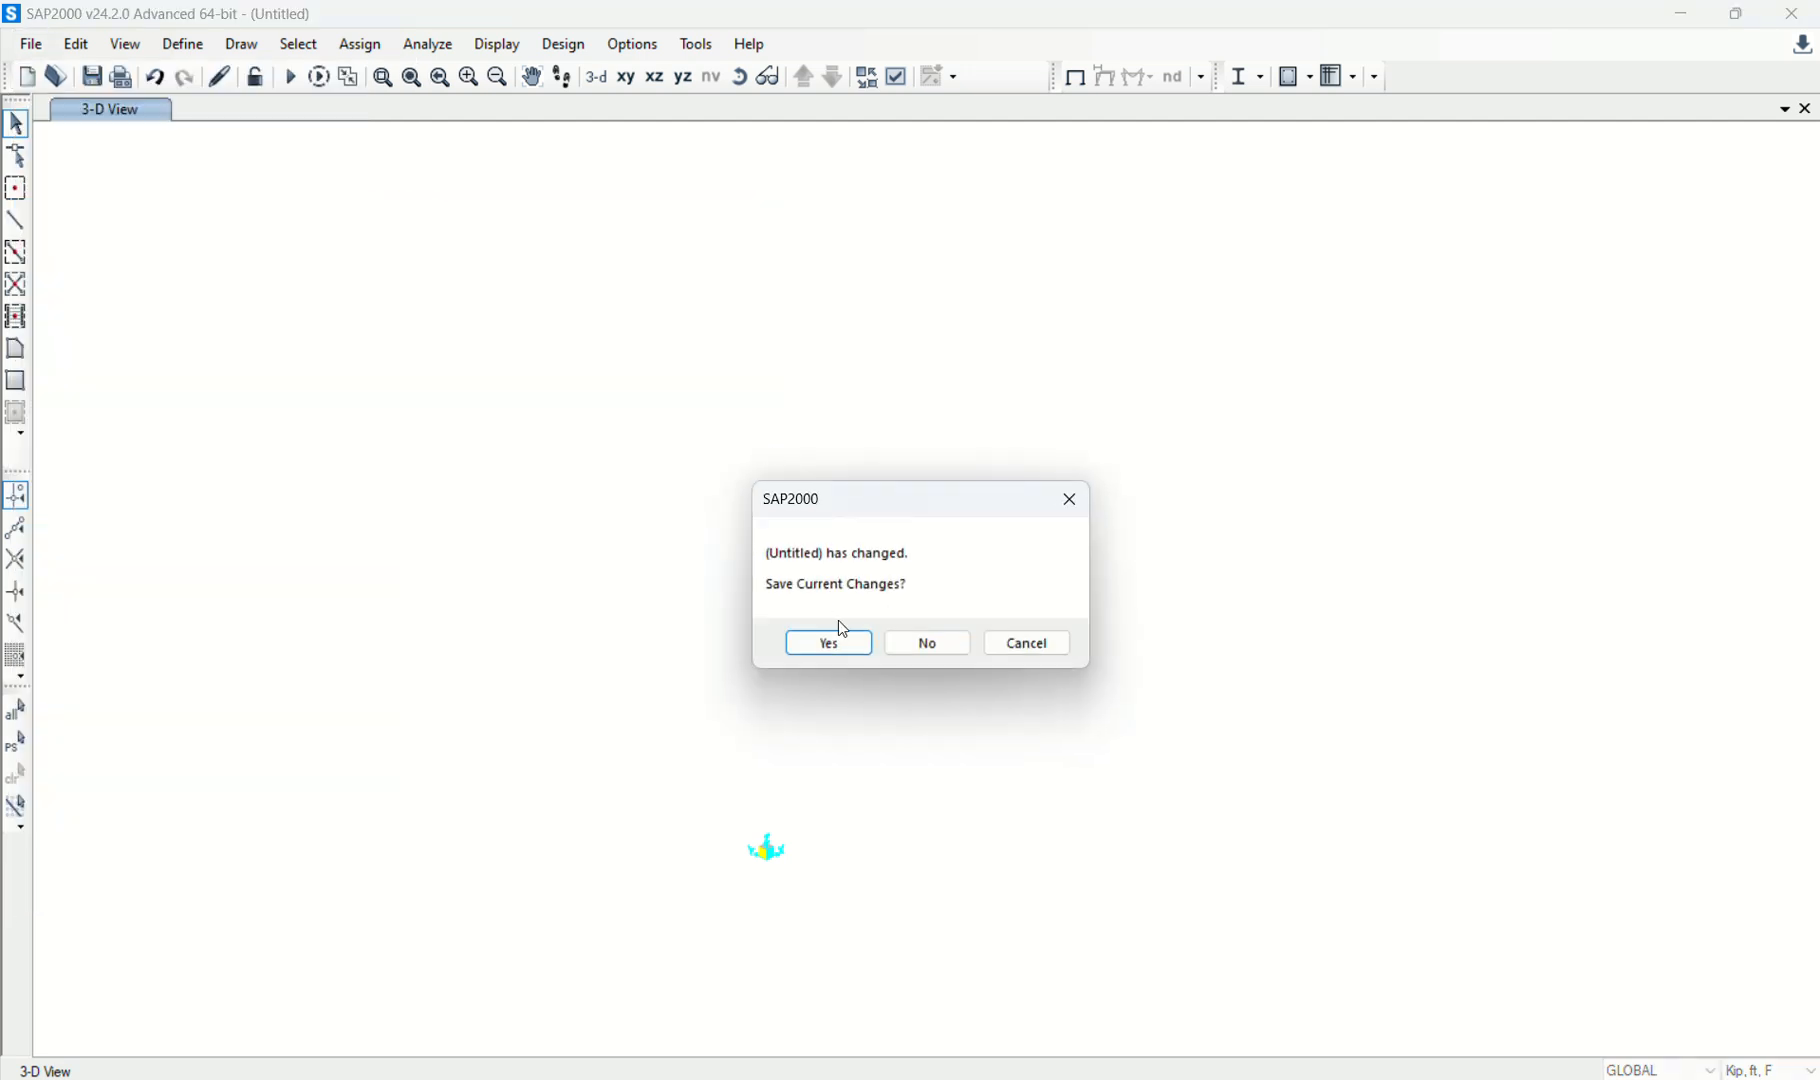
left_click(927, 642)
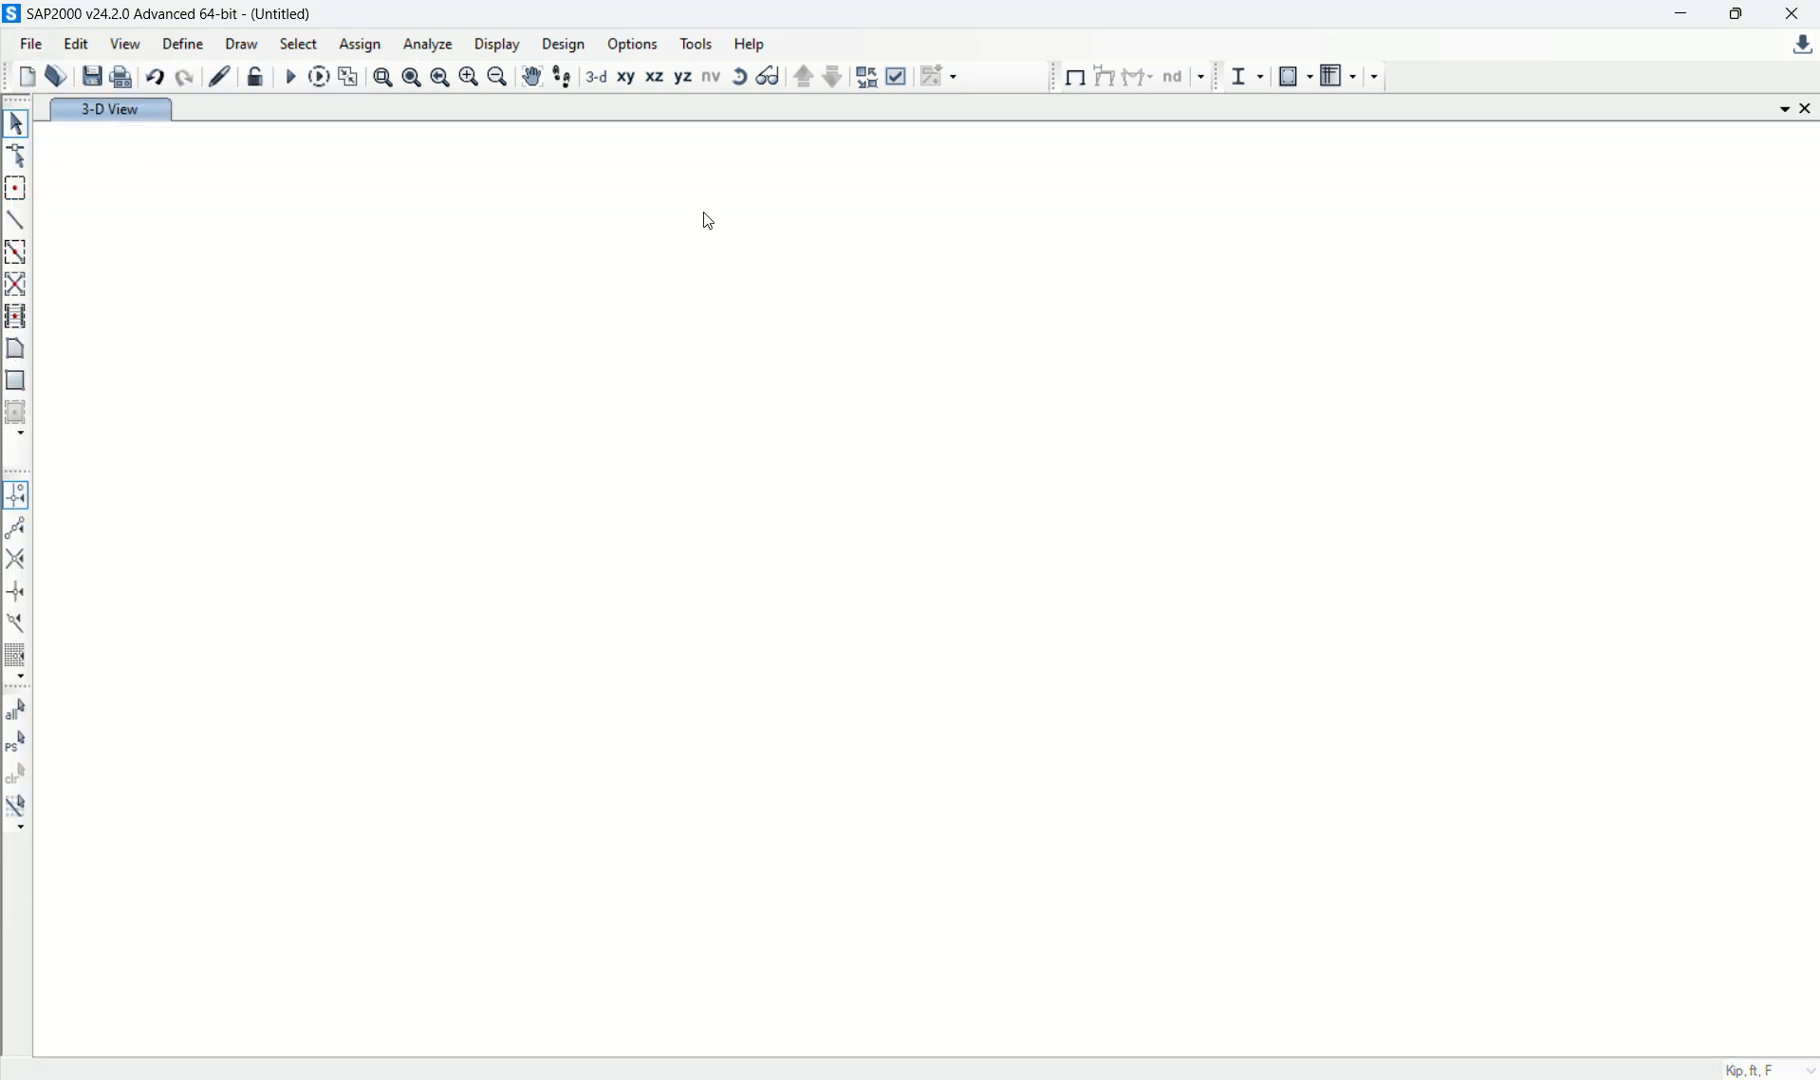
left_click(1066, 345)
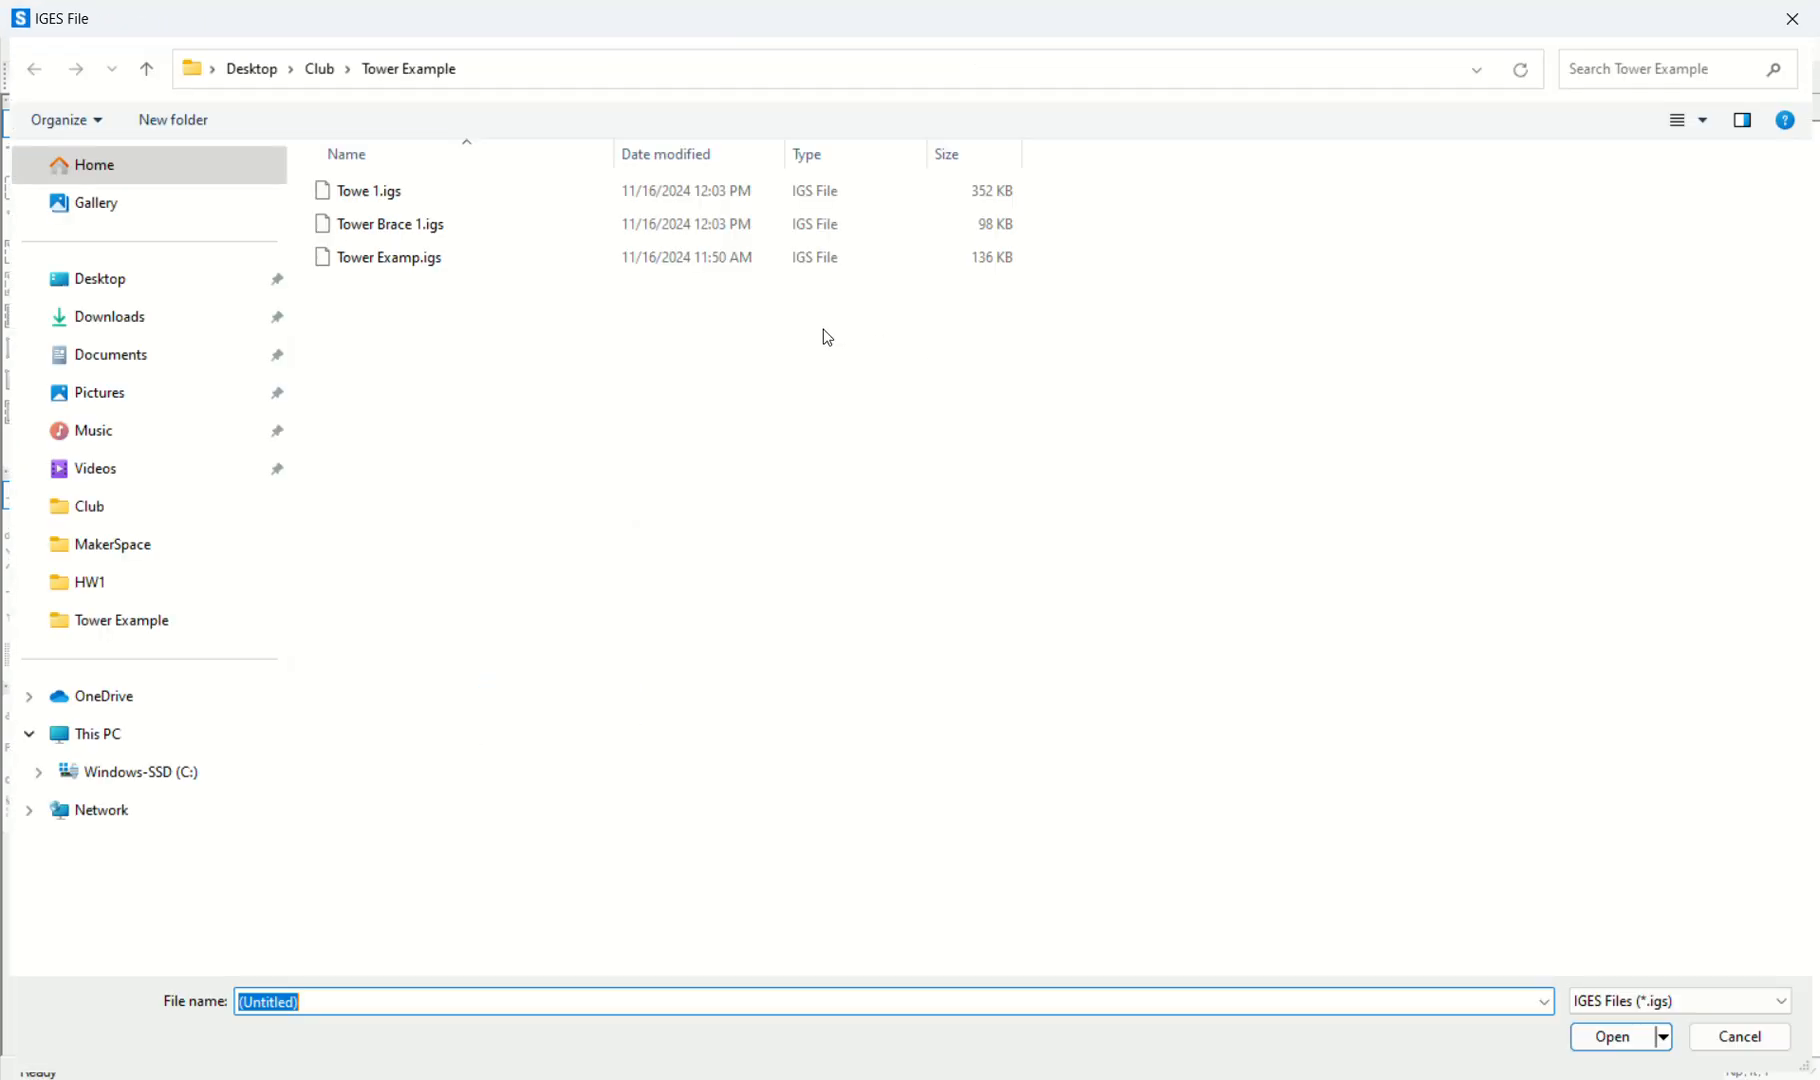
double_click(377, 195)
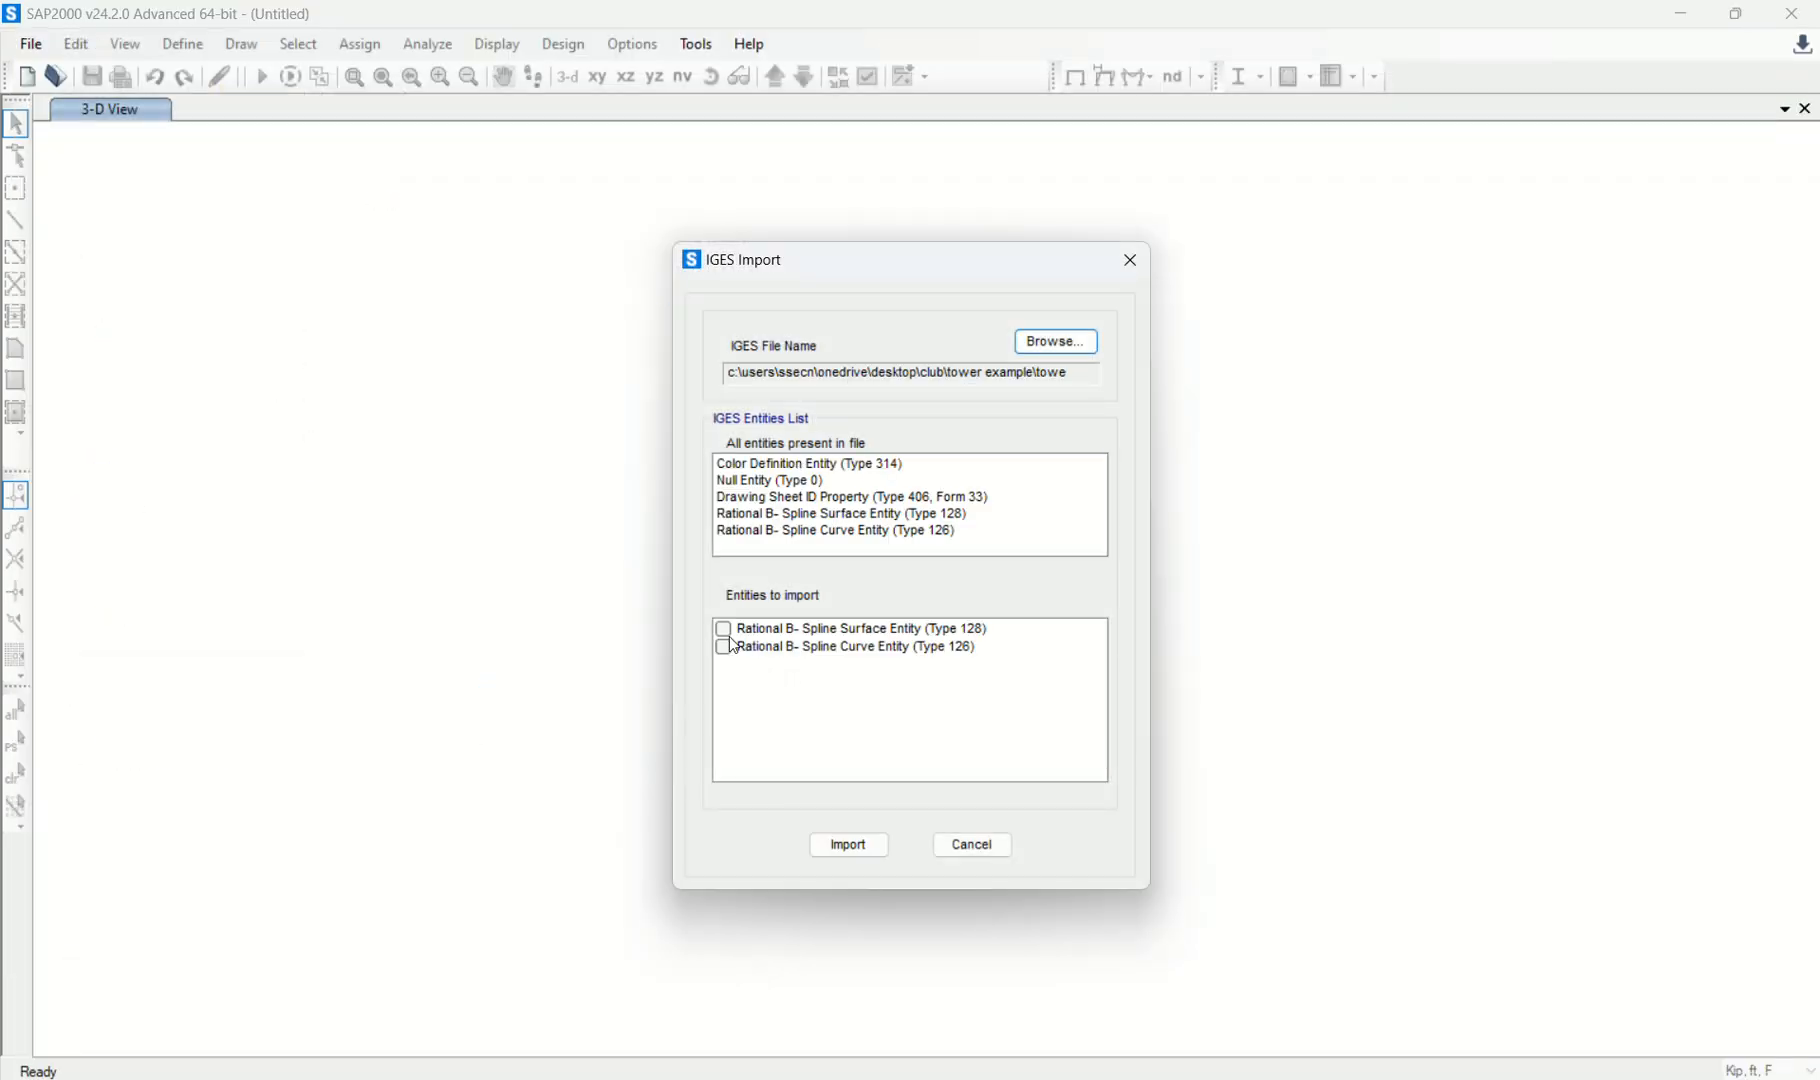
Import both the Rational B-Spline Surface (Type 128) and Curve (Type 126) entities and show the model in 3-D.
left_click(735, 649)
left_click(730, 632)
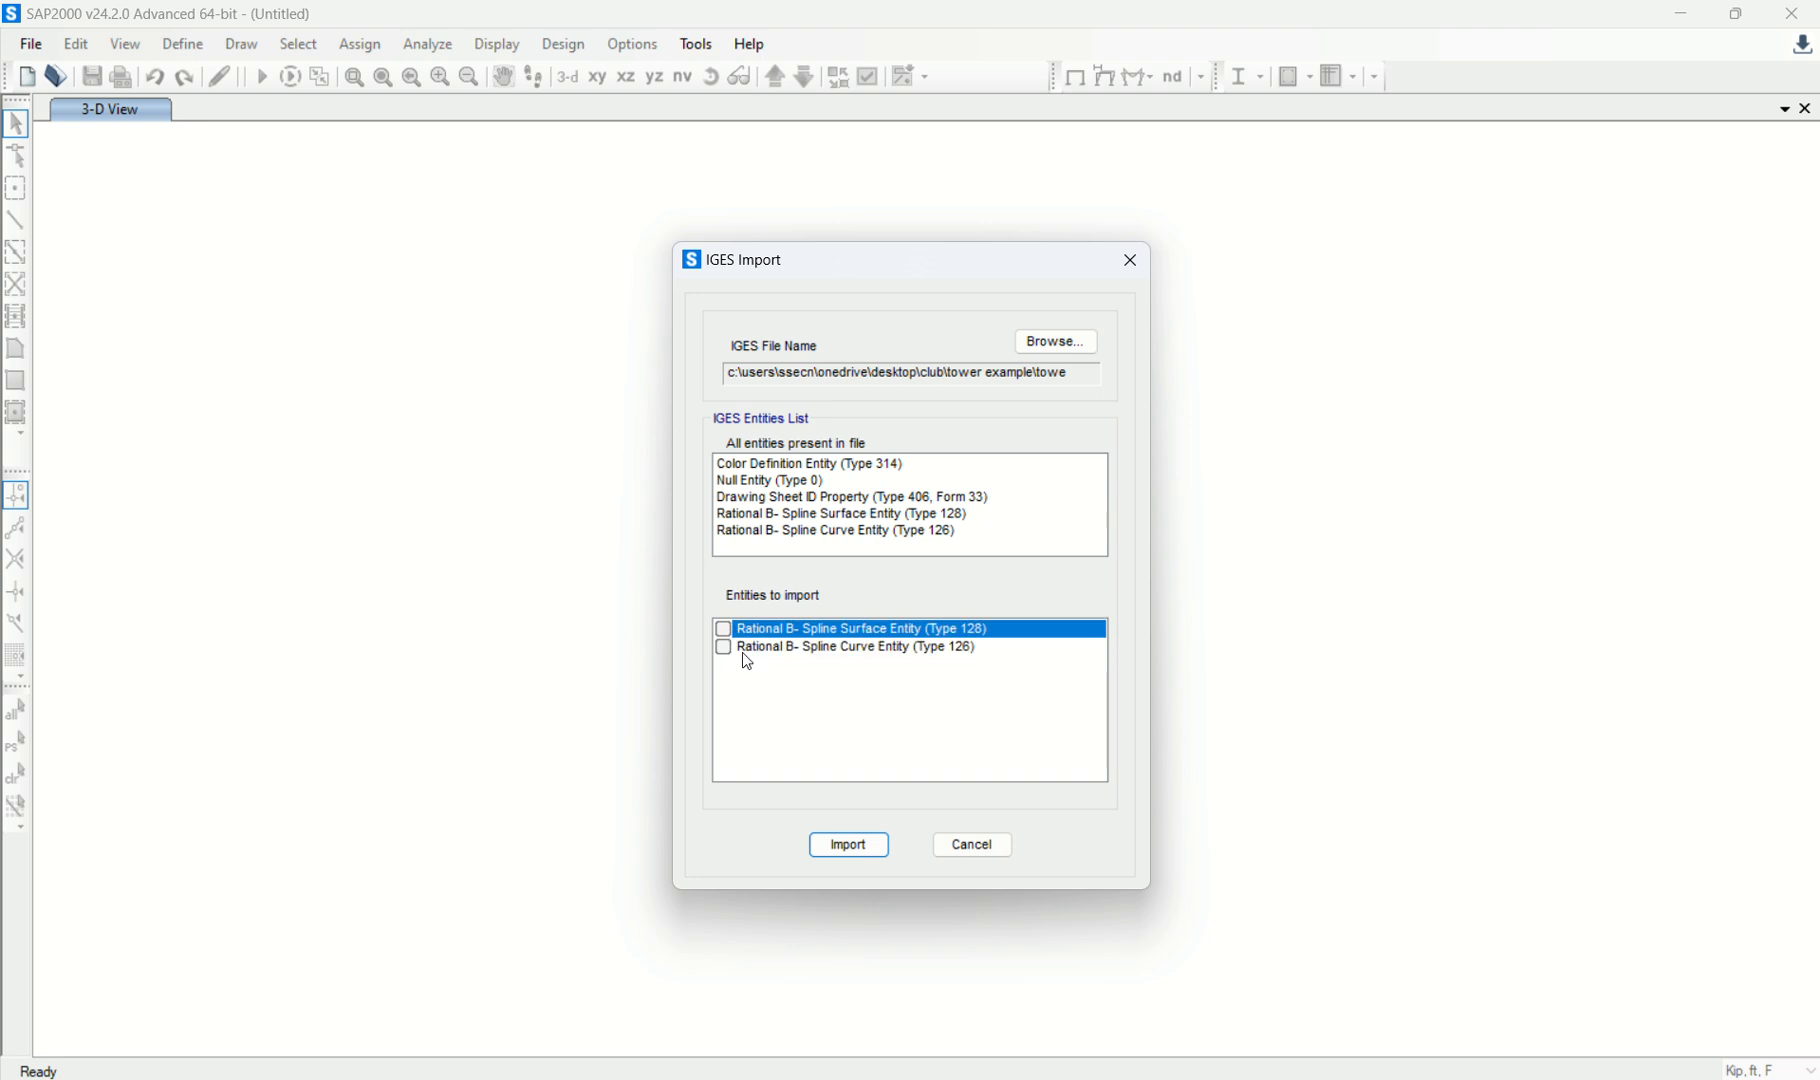
left_click(743, 653)
left_click(746, 653)
left_click(750, 632)
left_click(751, 630)
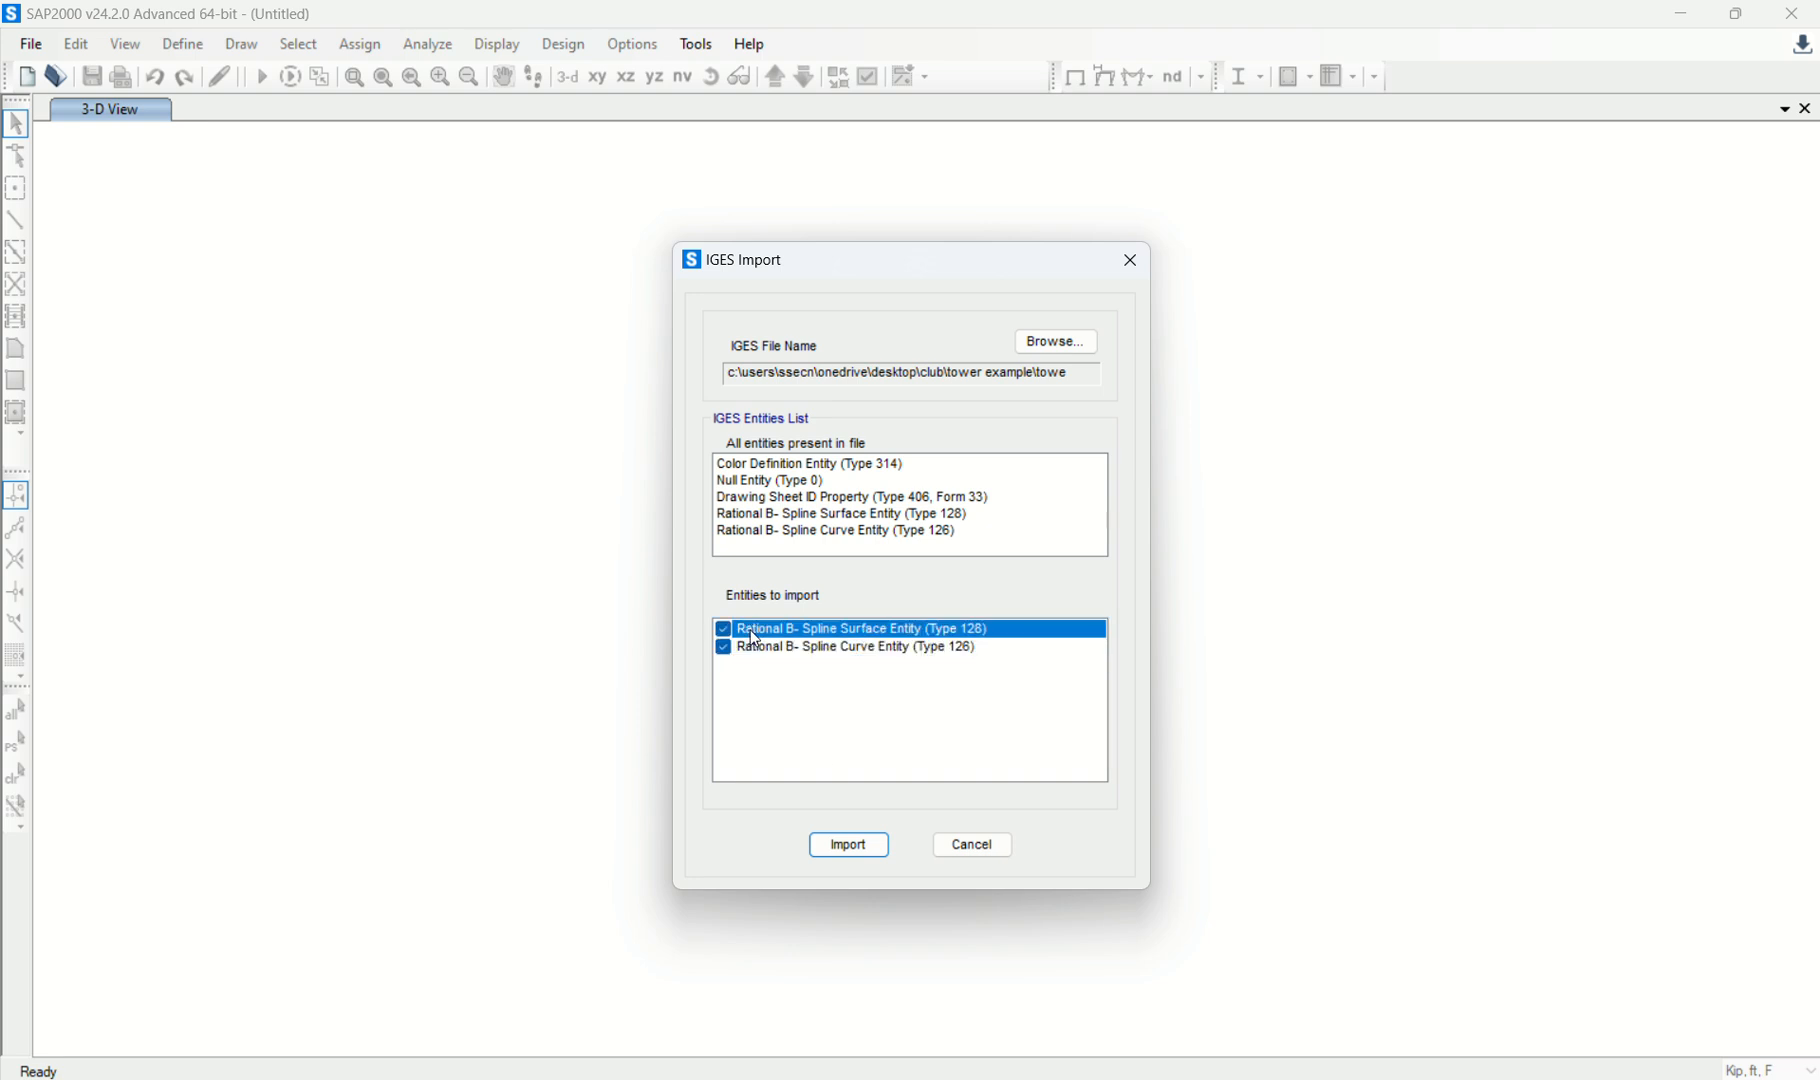
left_click(848, 847)
left_click(597, 77)
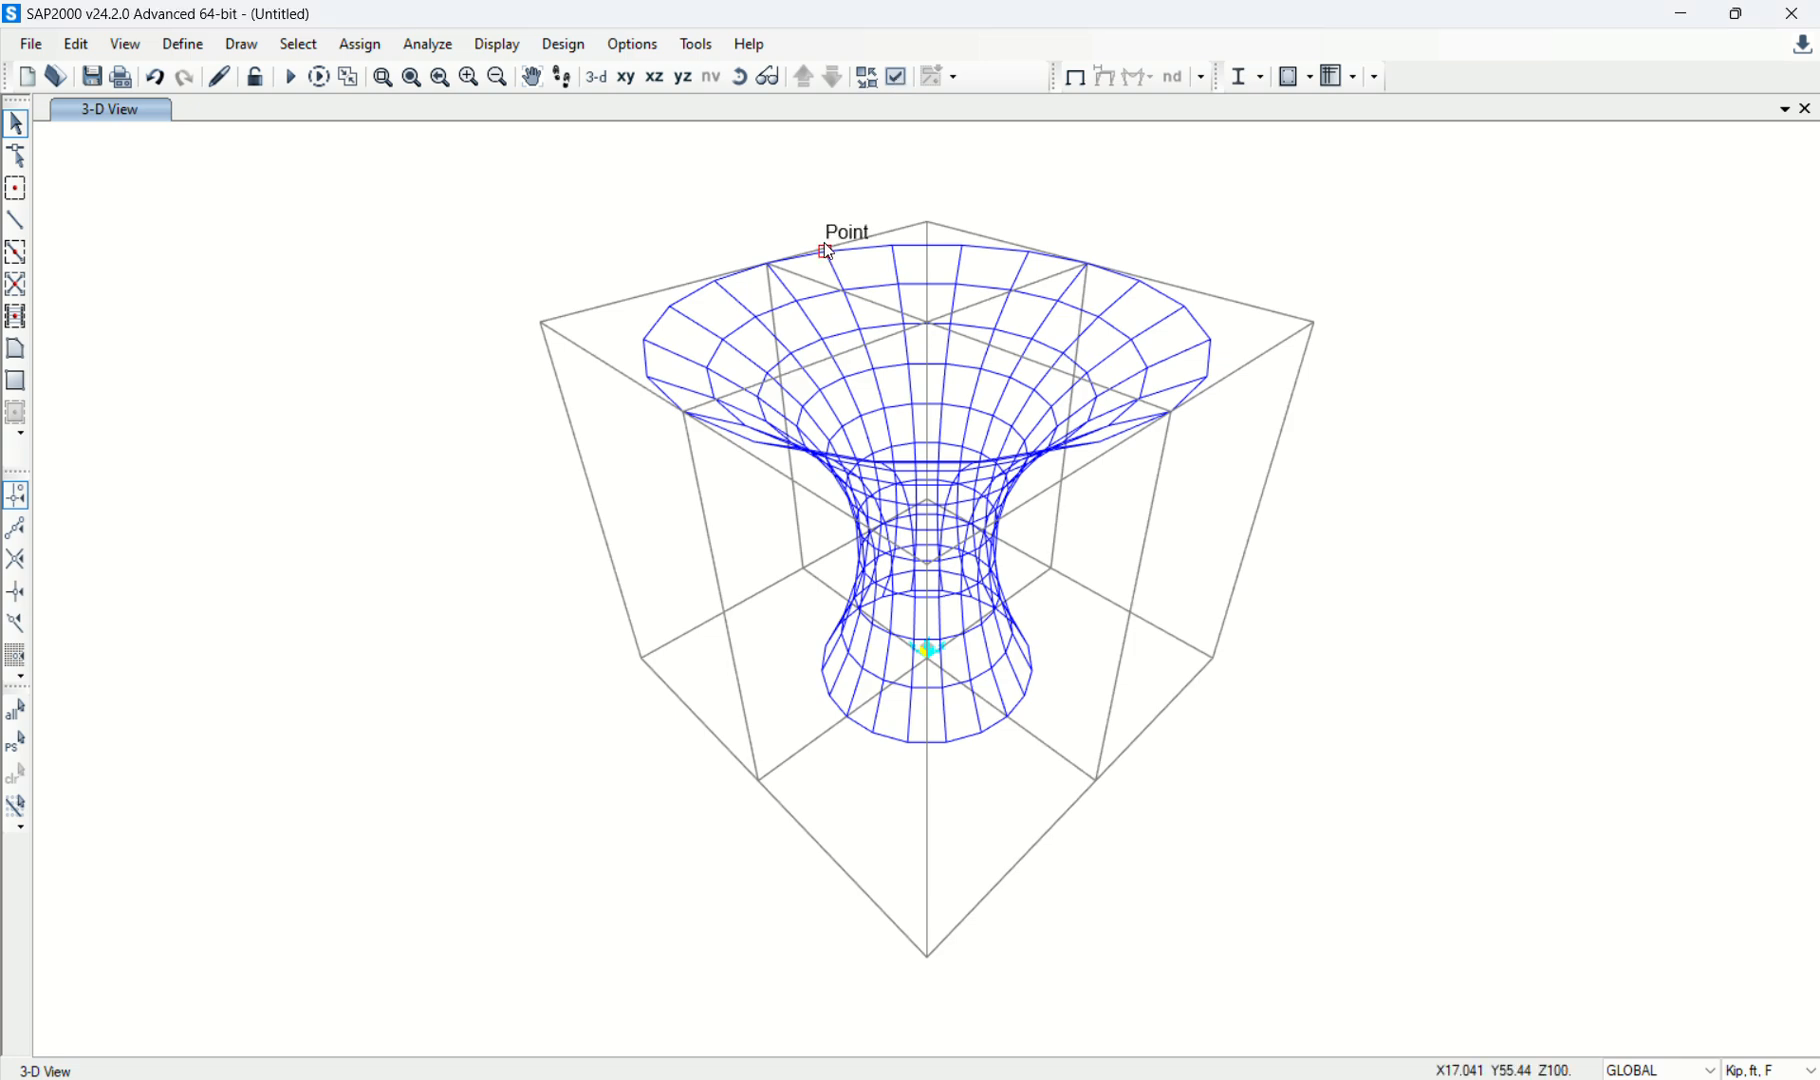
Check the imported area panels along the tower's upper rim by selecting several of them, and clear the selection.
scroll(824, 243, "up", 3)
left_click(893, 276)
left_click(895, 276)
left_click(1024, 280)
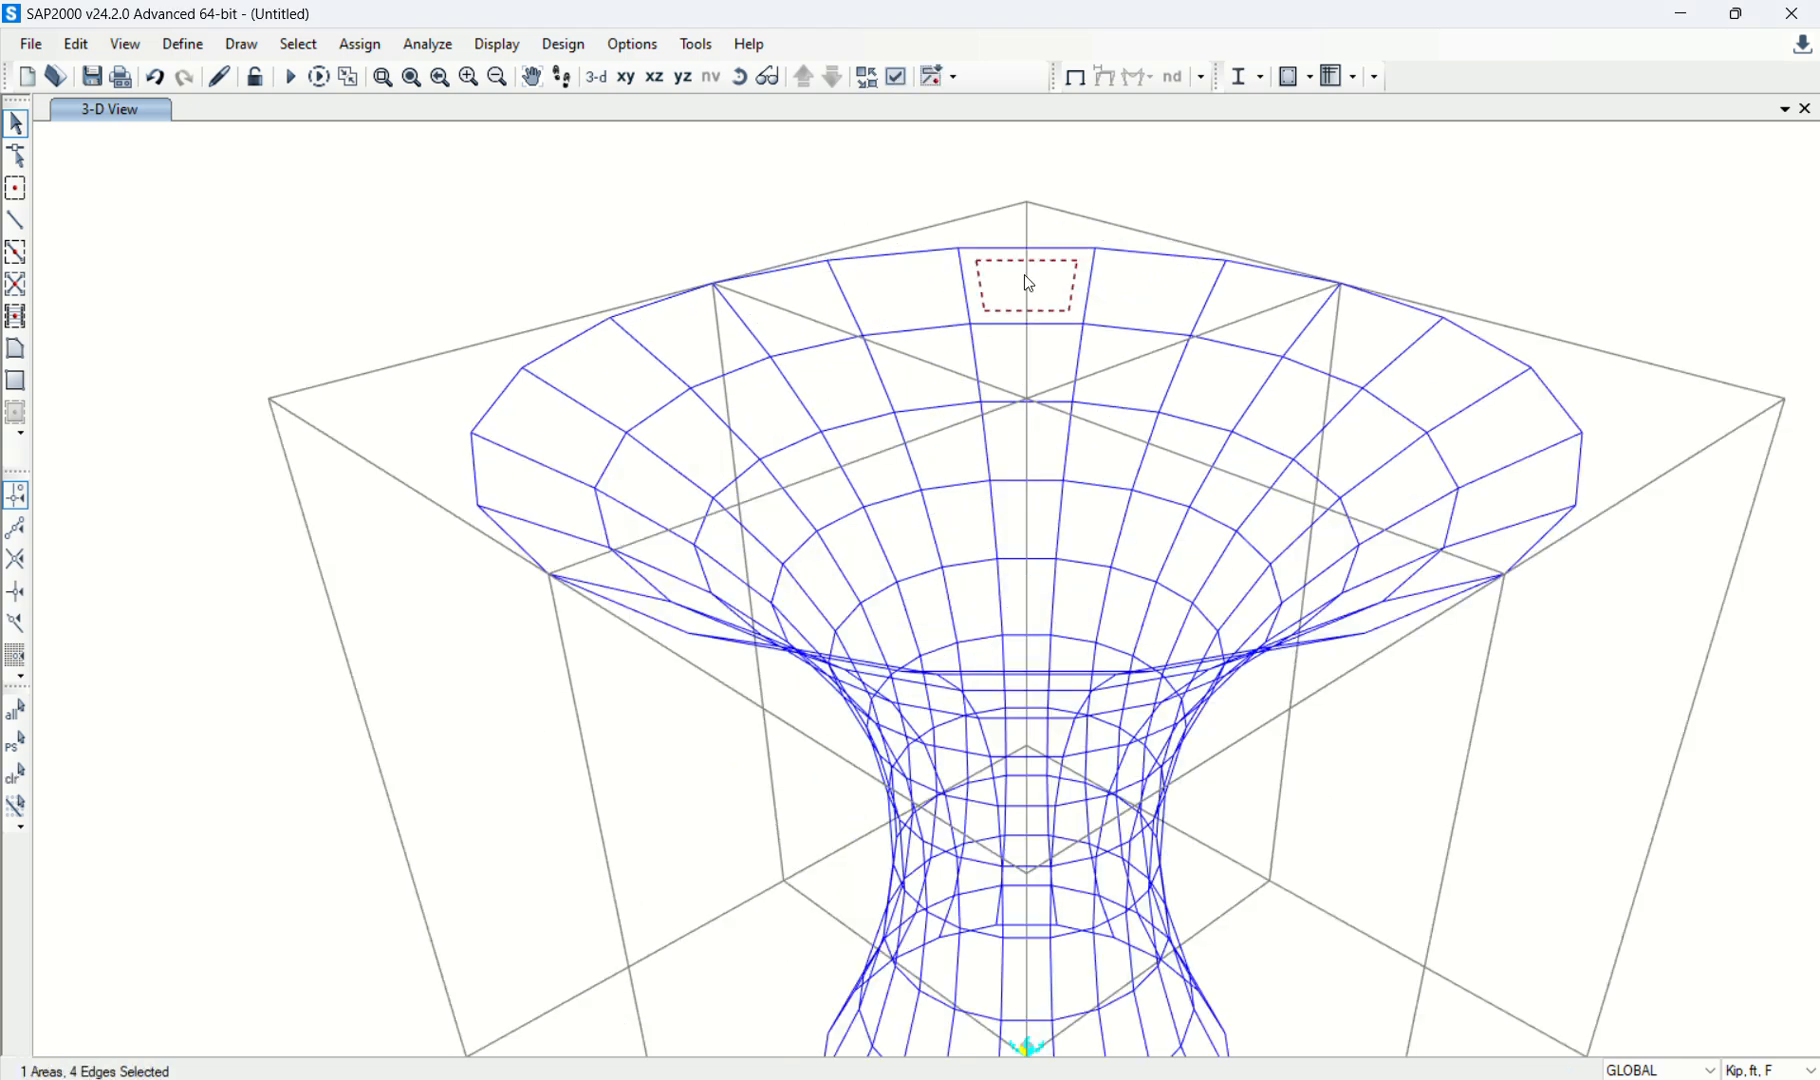
left_click(1030, 281)
left_click(1150, 292)
left_click(1245, 305)
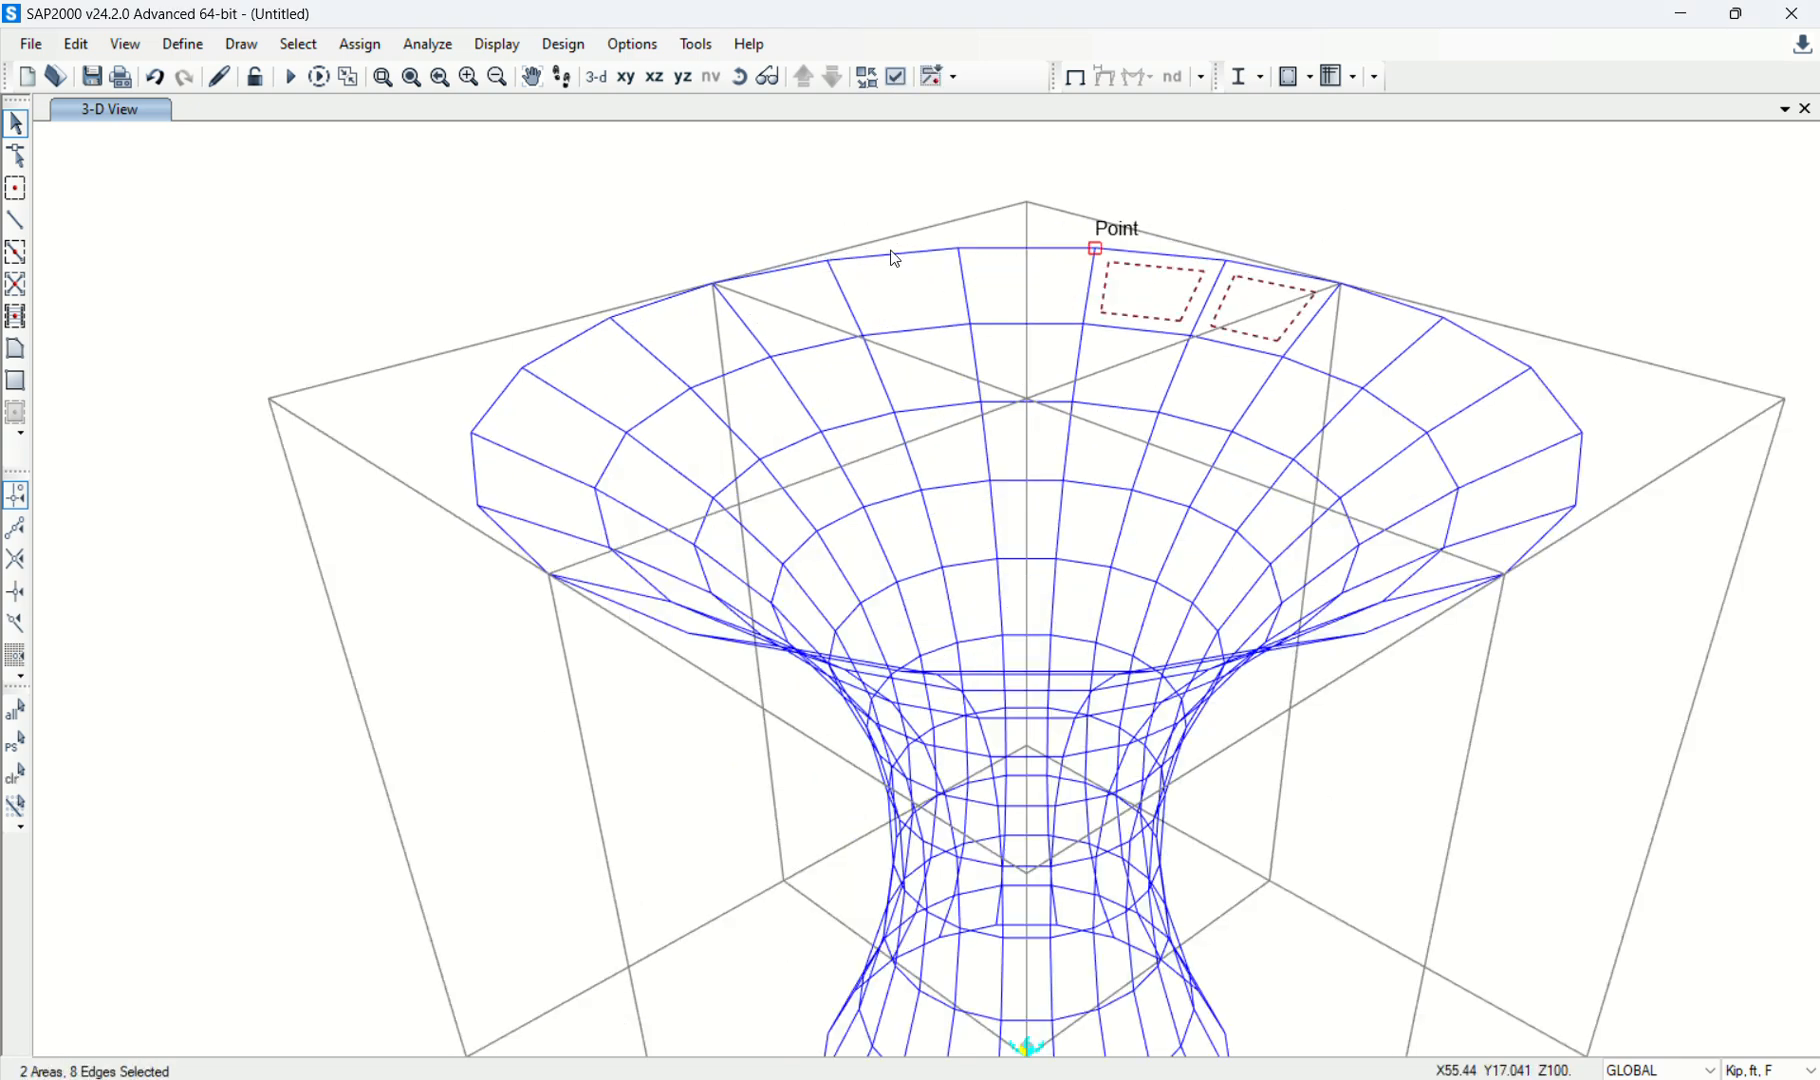
scroll(519, 242, "down", 5)
scroll(405, 285, "up", 3)
left_click_drag(347, 183, 338, 221)
left_click(16, 776)
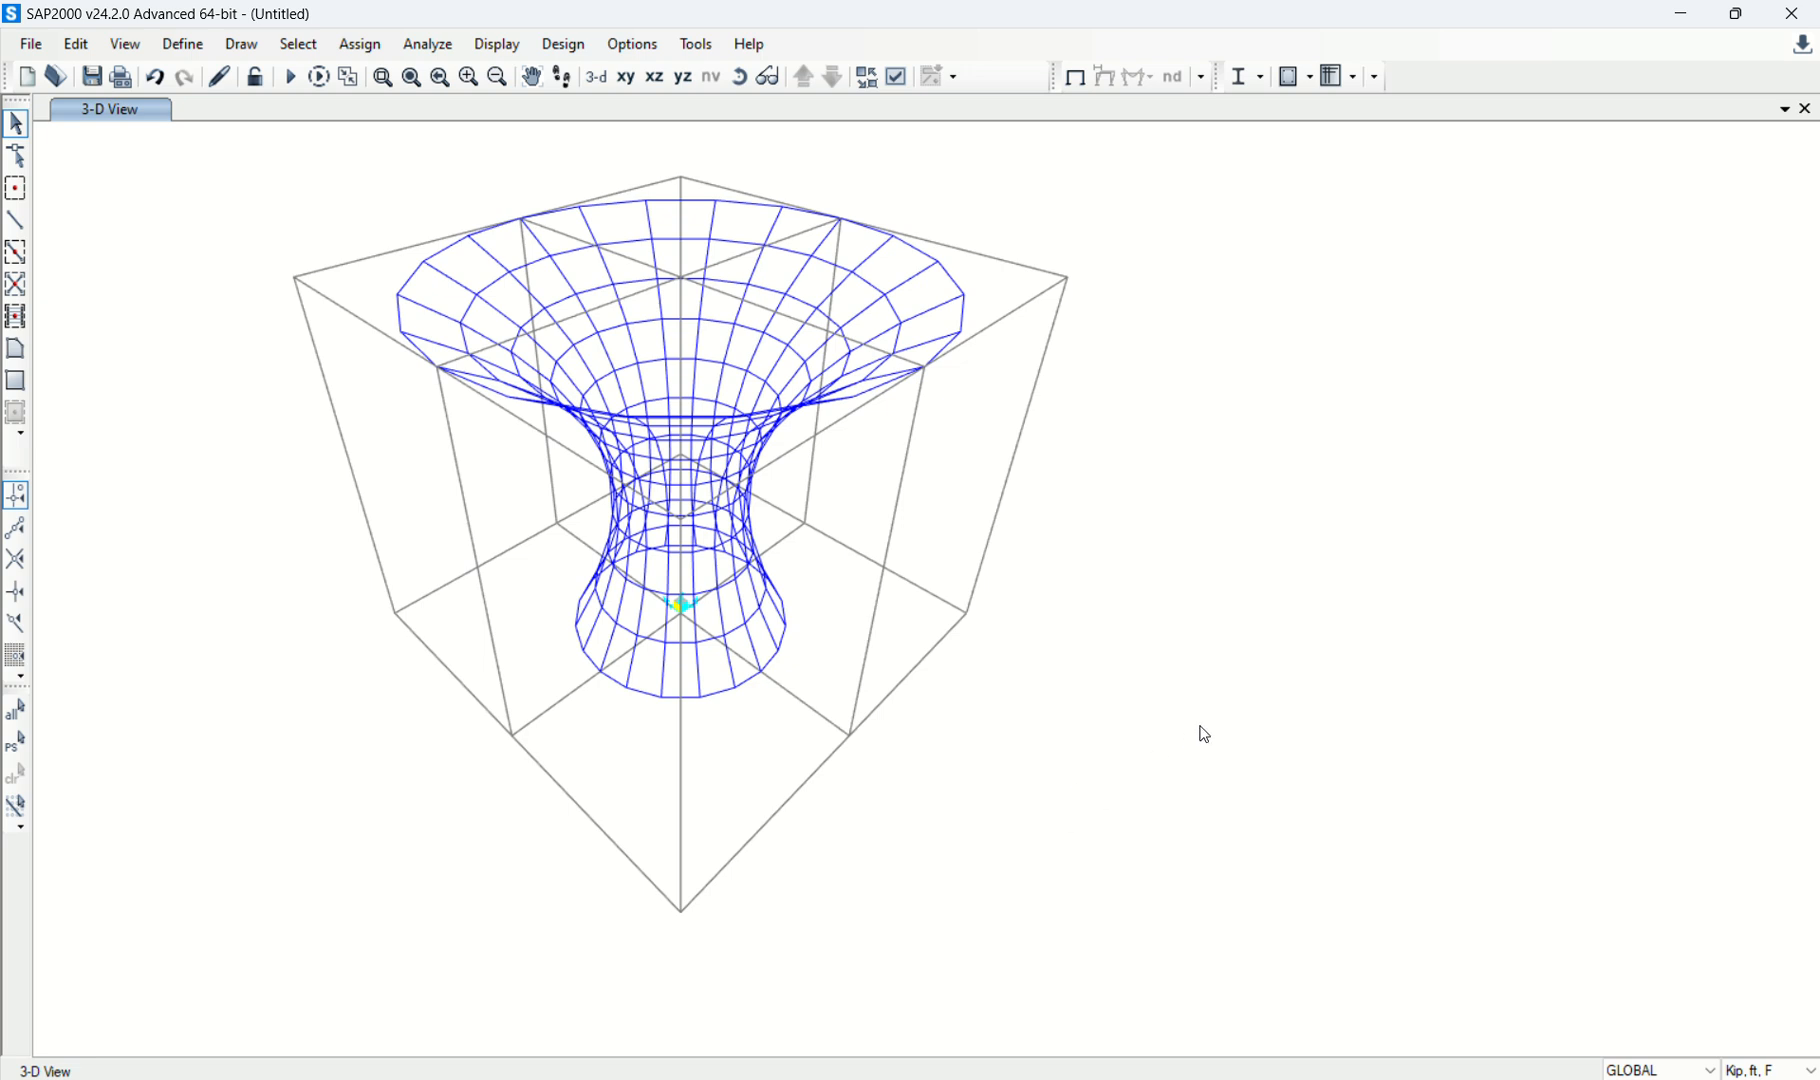
Open a second SAP2000 window and set its units to Kip, ft, F.
right_click(1279, 1076)
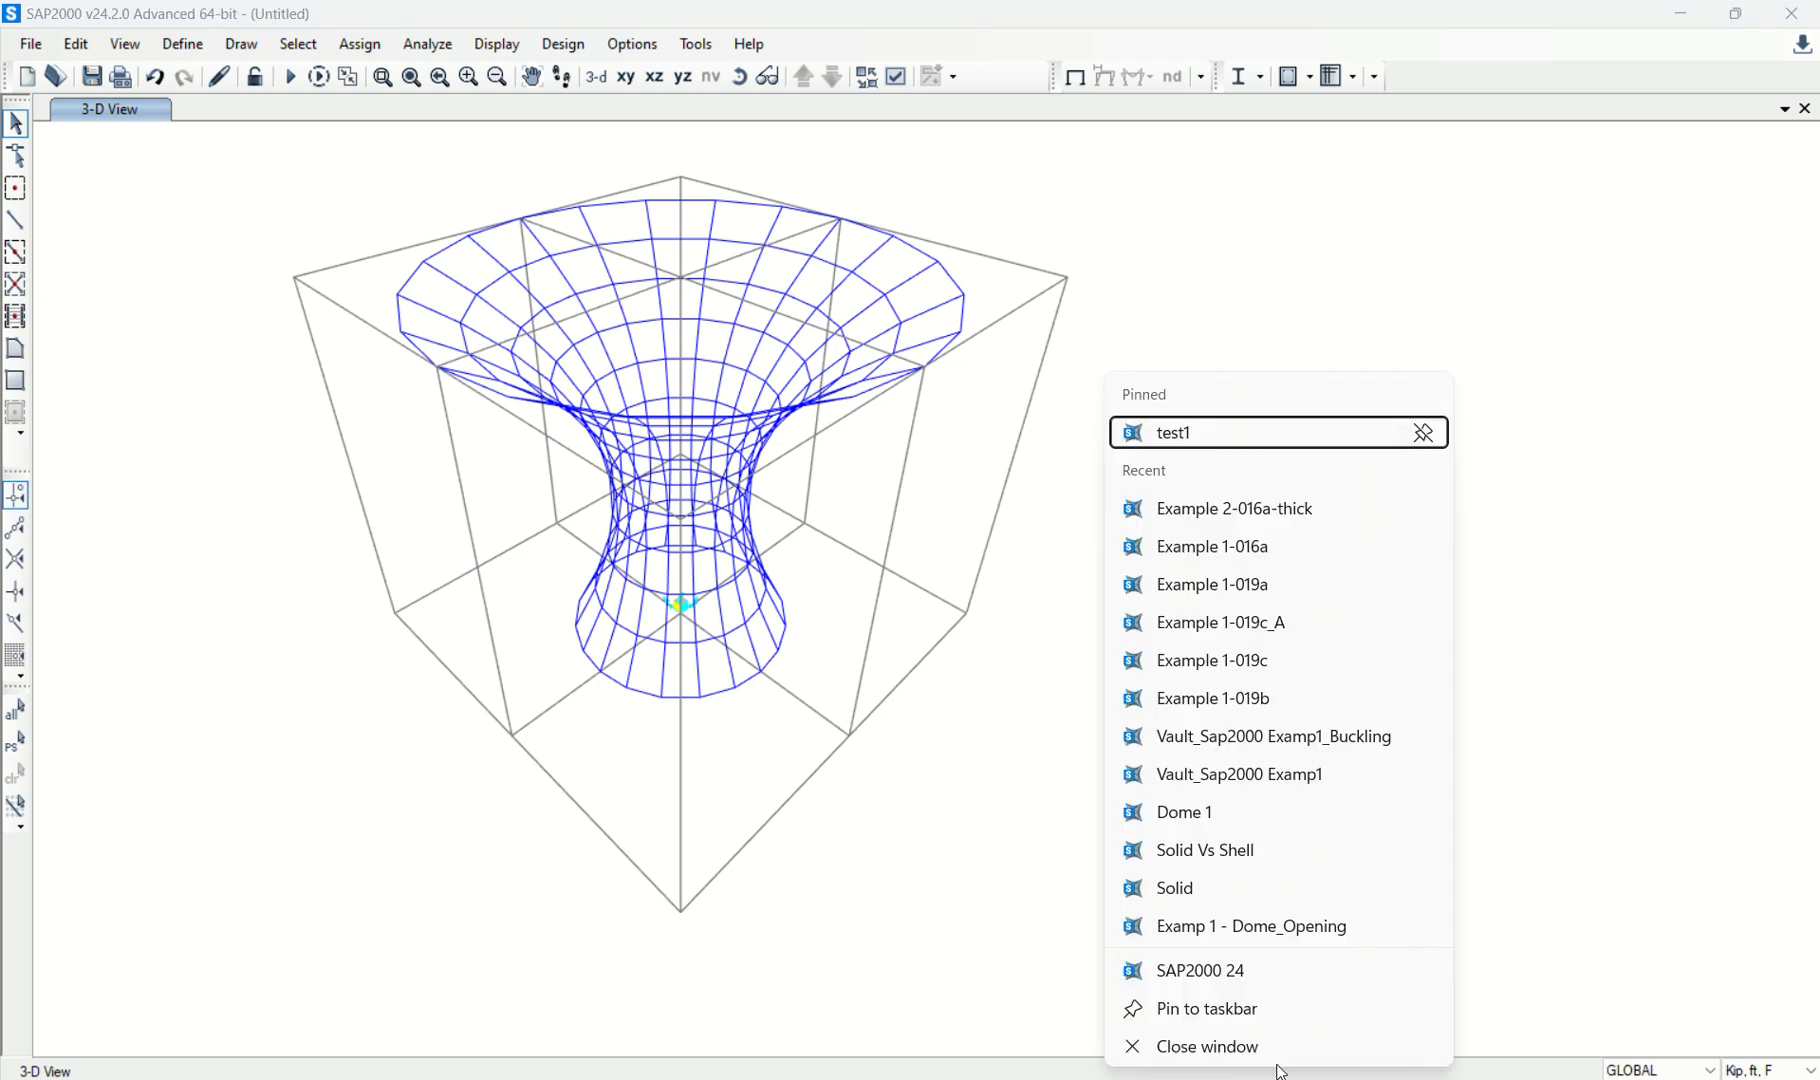
left_click(1257, 977)
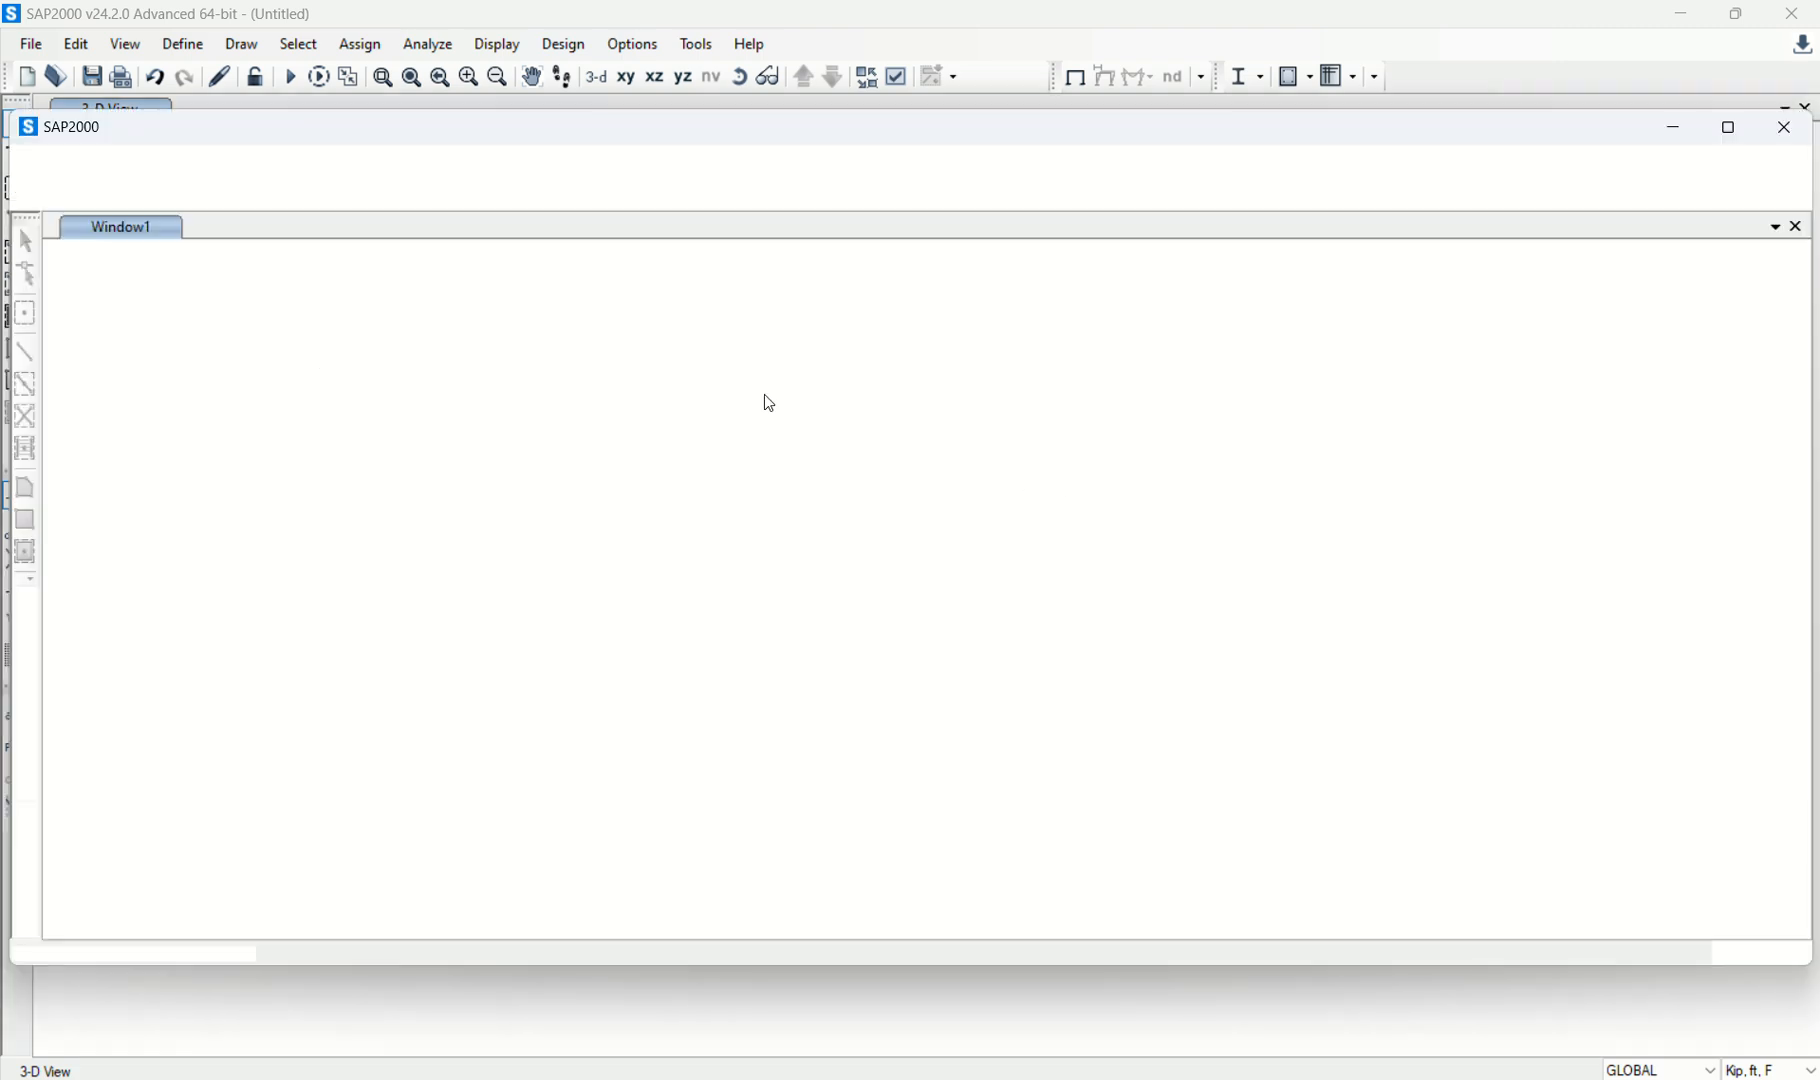
left_click(1750, 955)
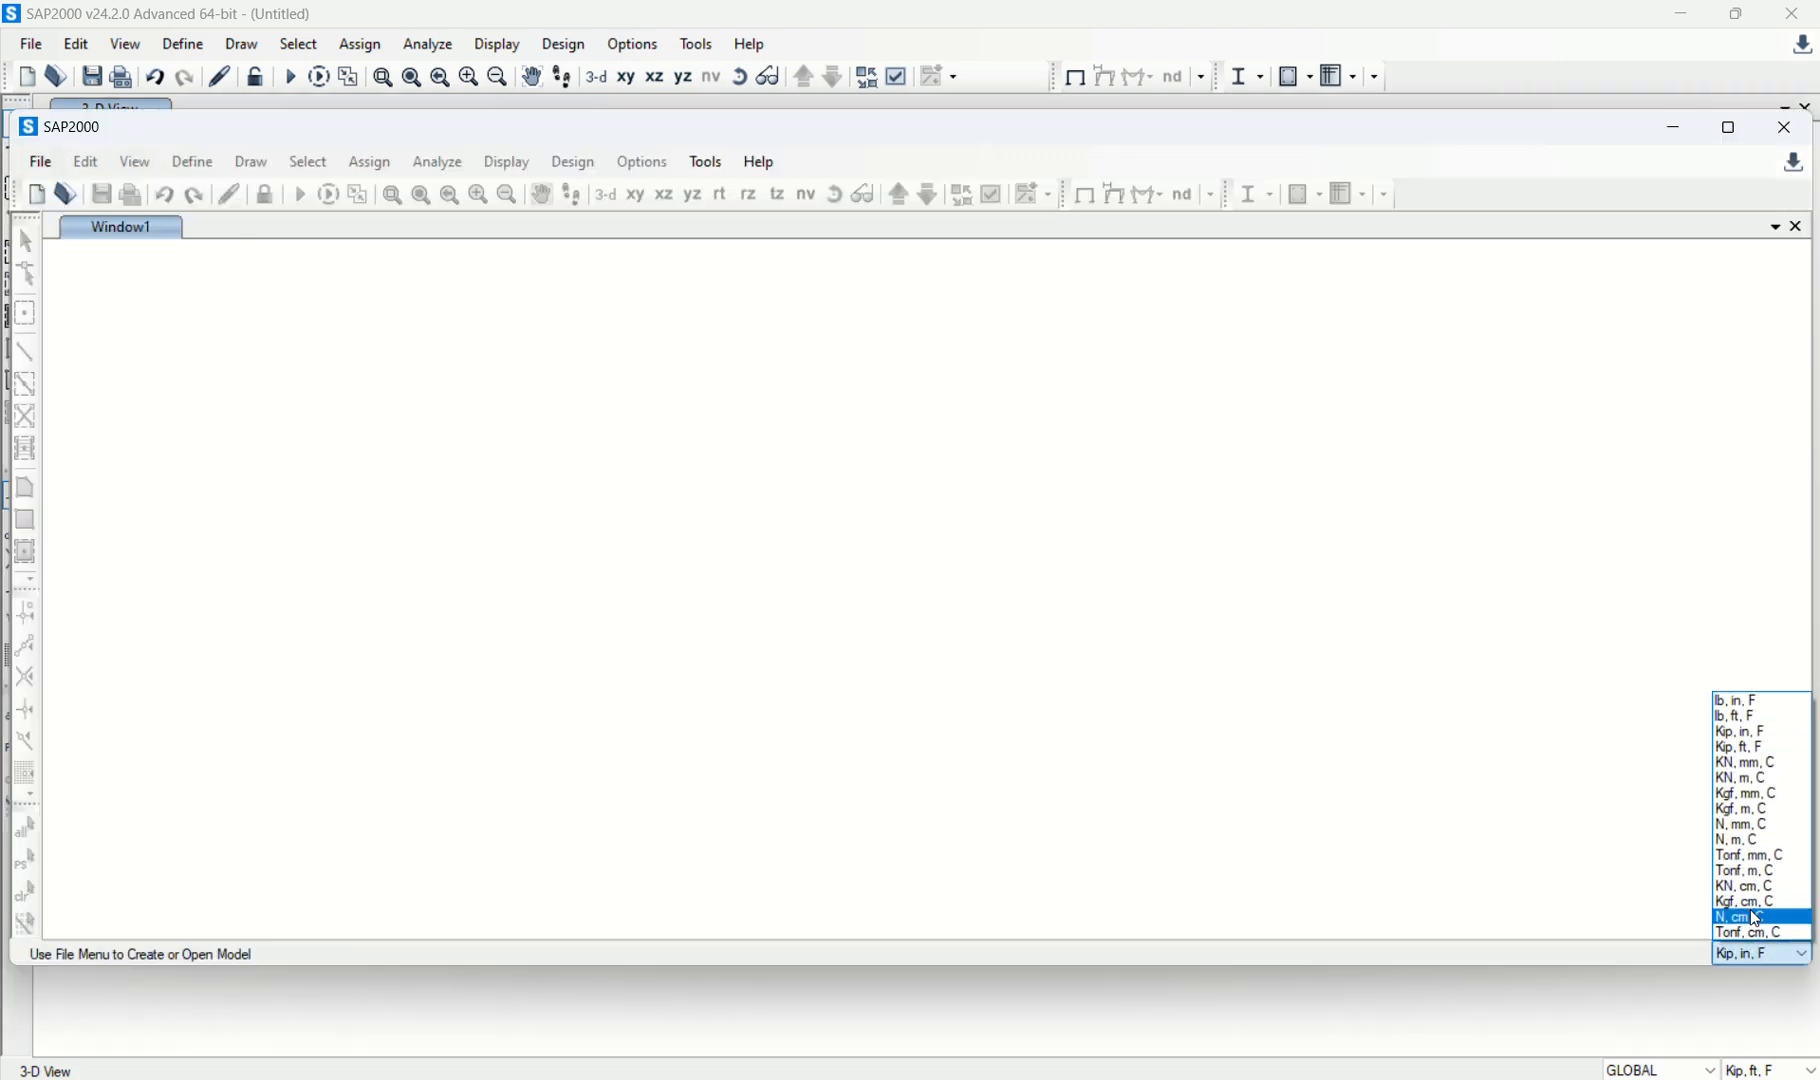
left_click(1755, 752)
Import the Rational B-Spline Curve entities (Type 126) of Tower Brace 1.igs into the new SAP2000 window and show them in 3-D.
left_click(41, 162)
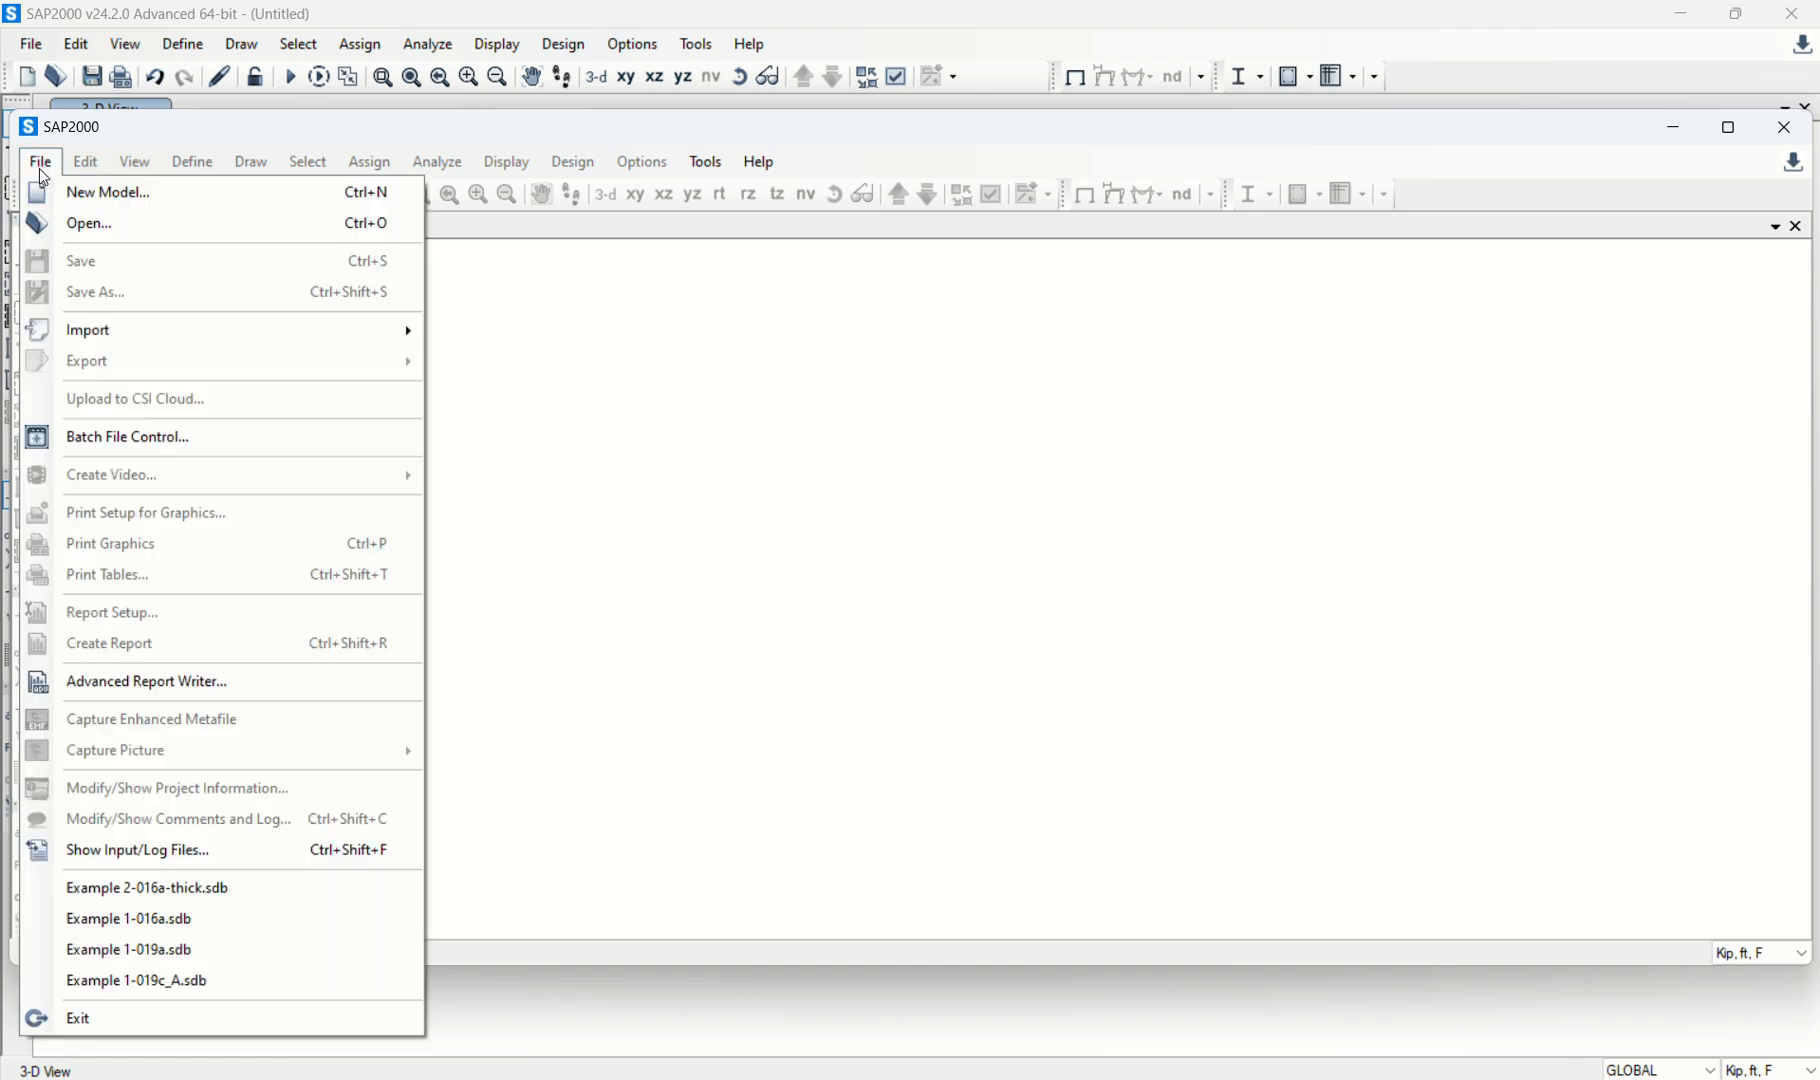
mouse_move(191, 331)
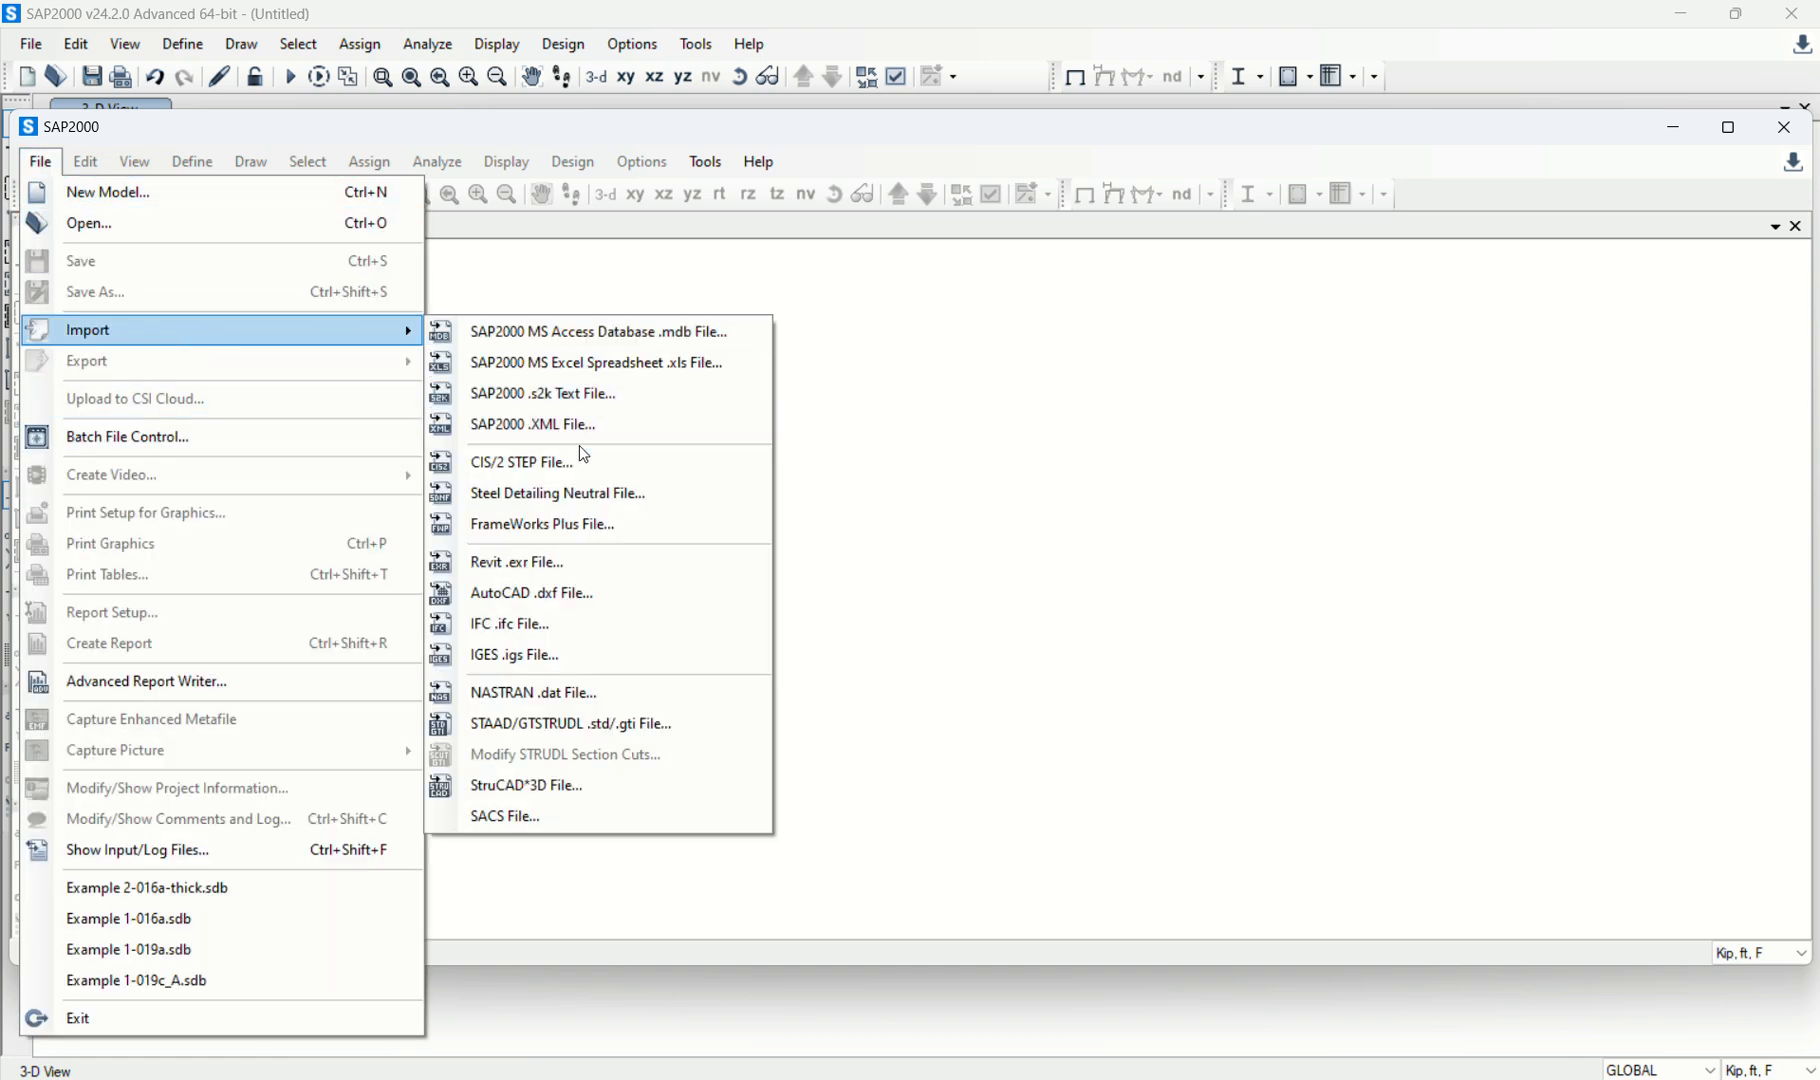
left_click(576, 651)
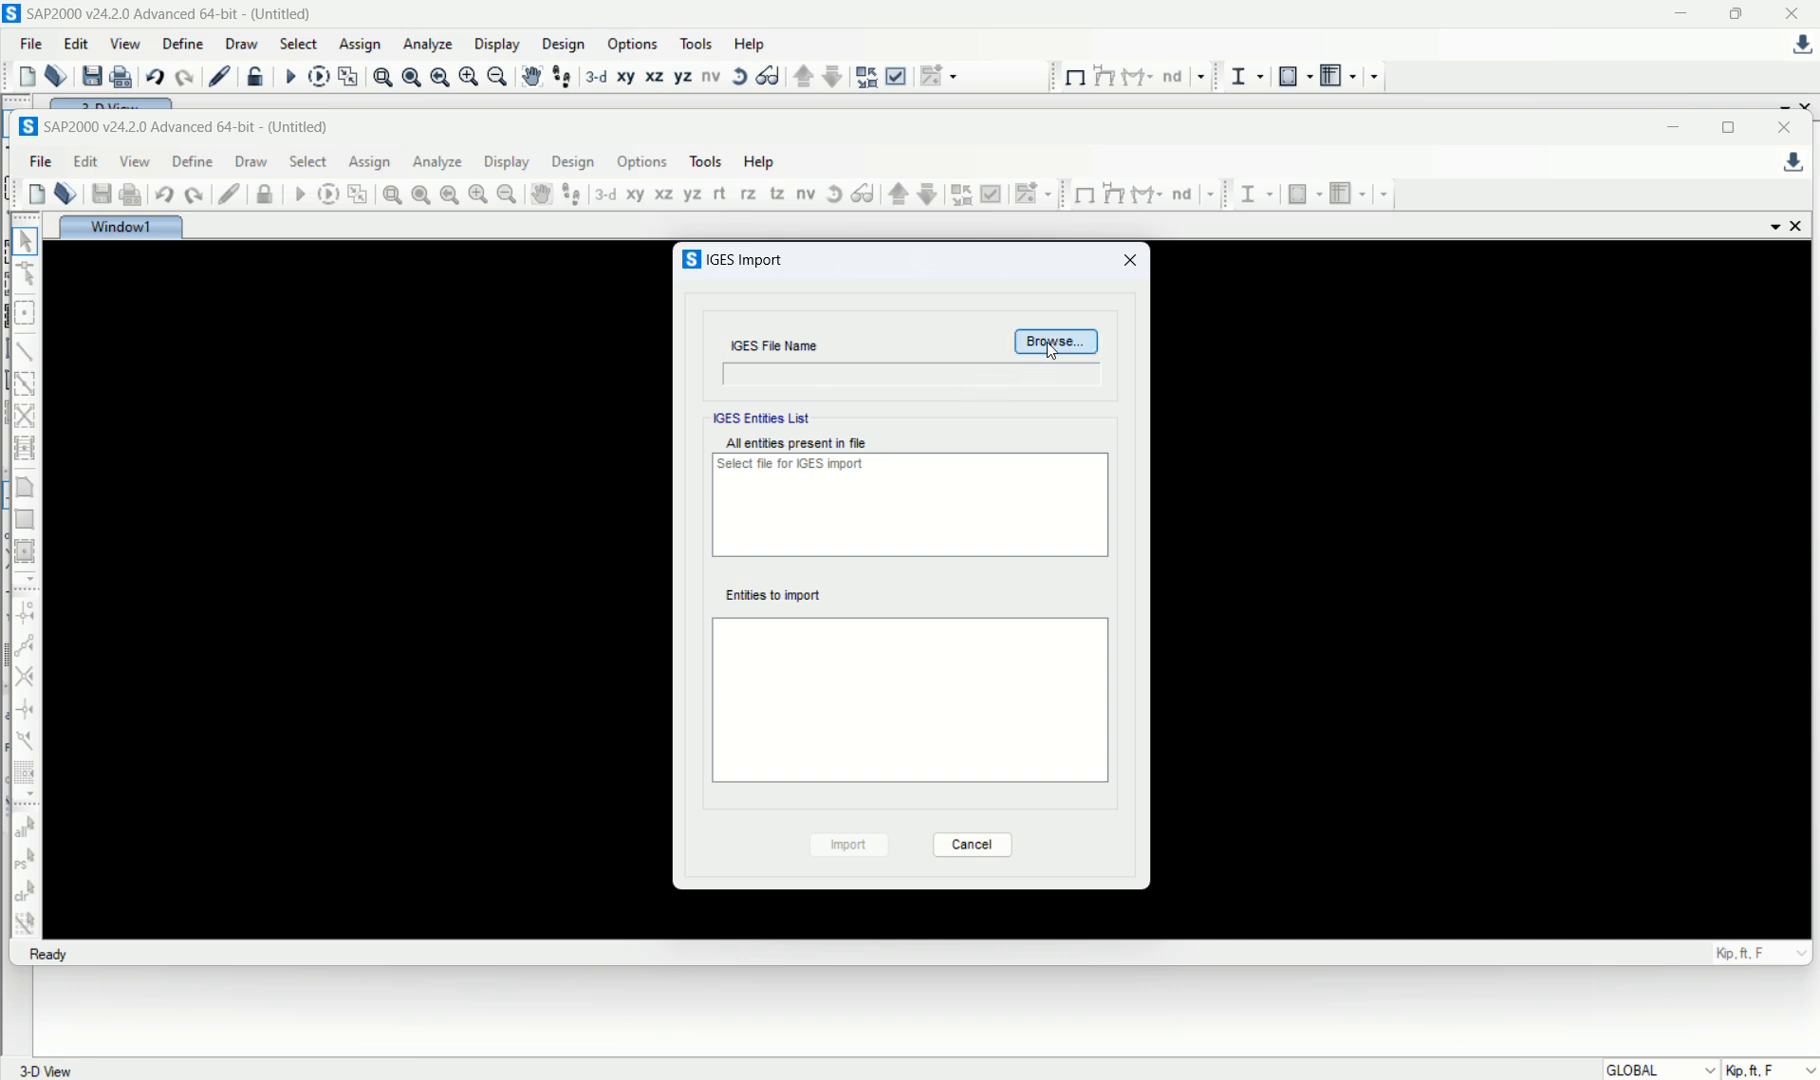
left_click(1049, 343)
left_click(386, 226)
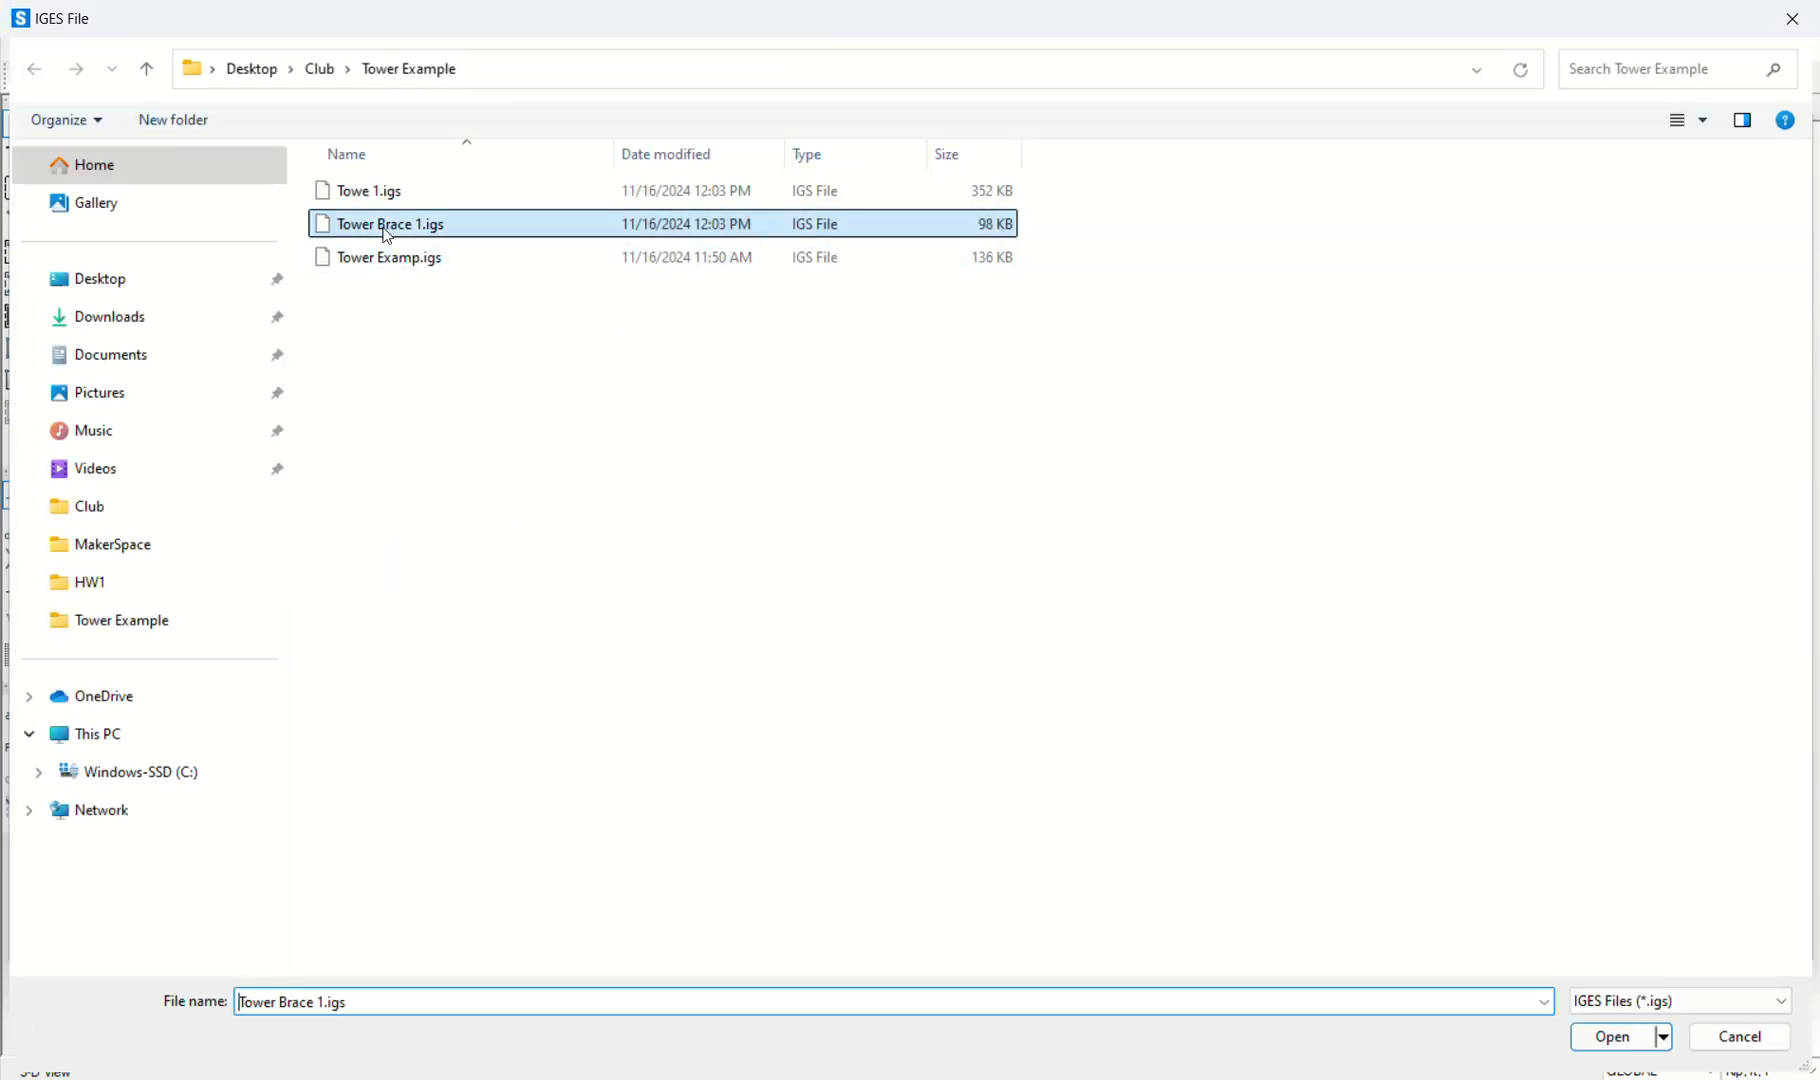
double_click(386, 226)
left_click(727, 631)
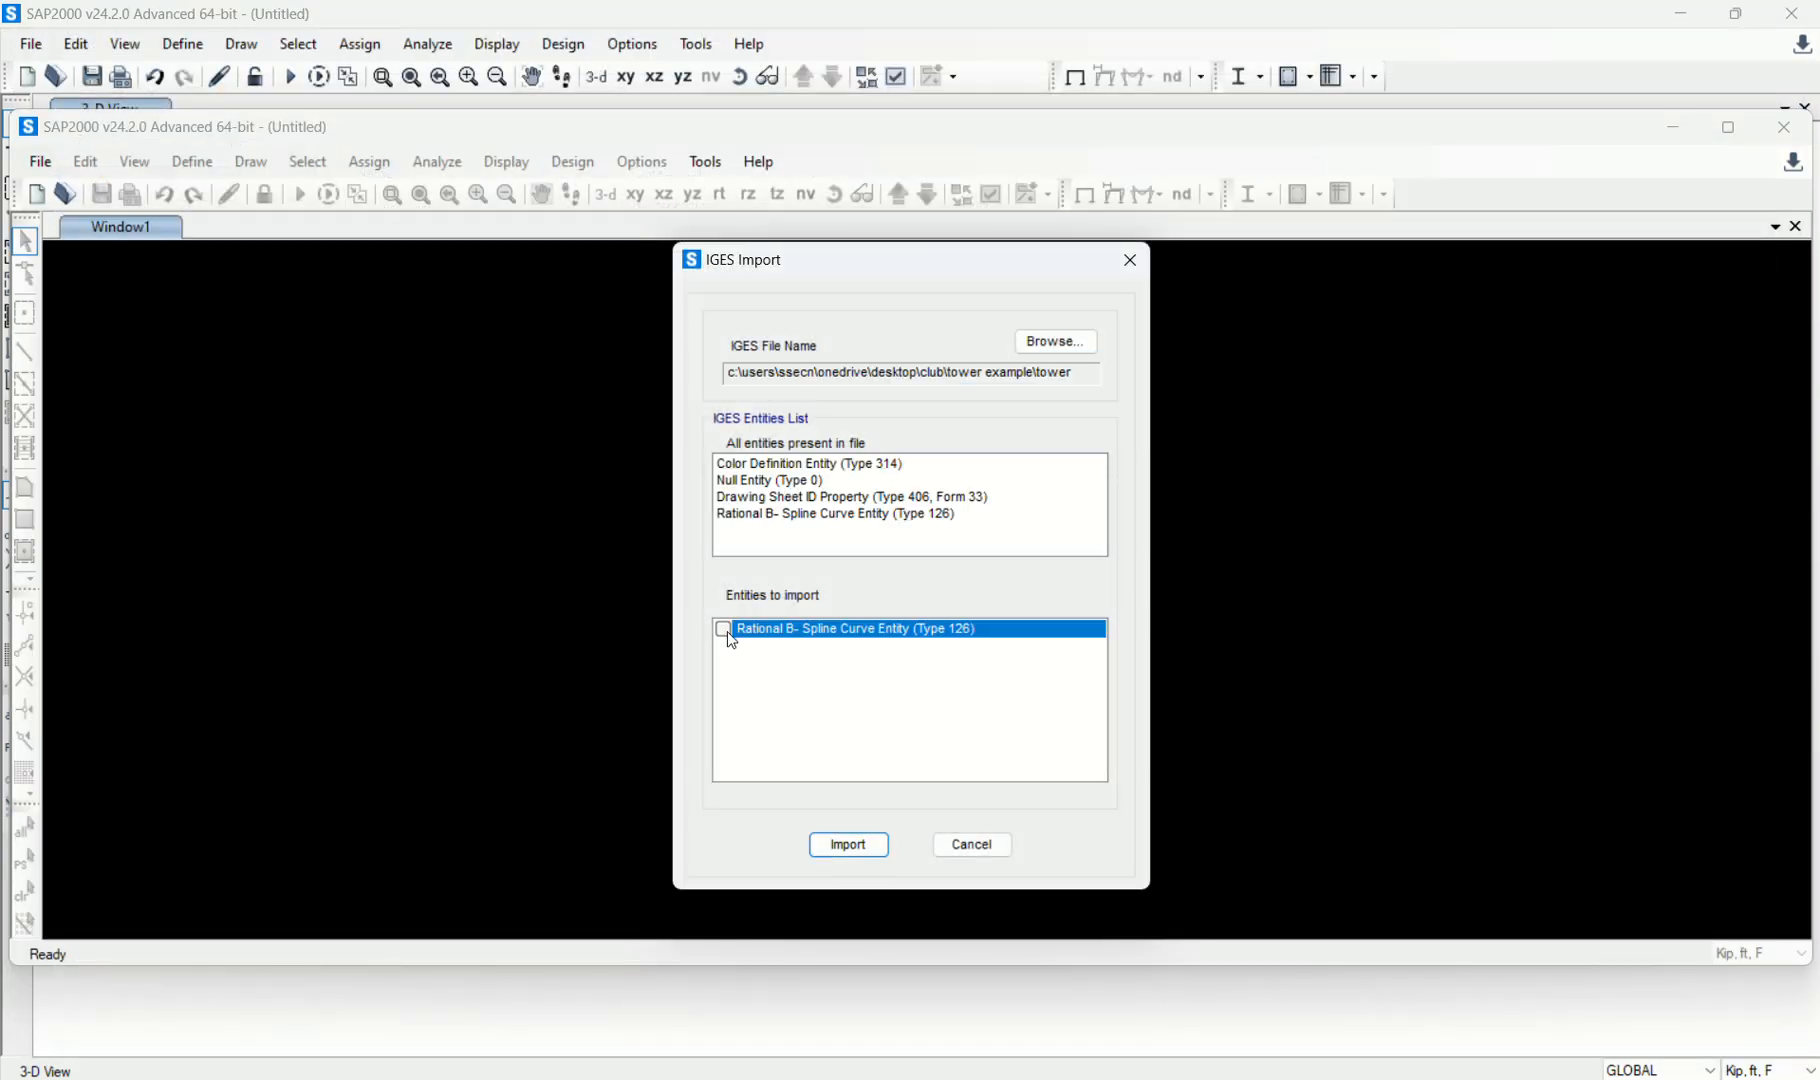
left_click(848, 845)
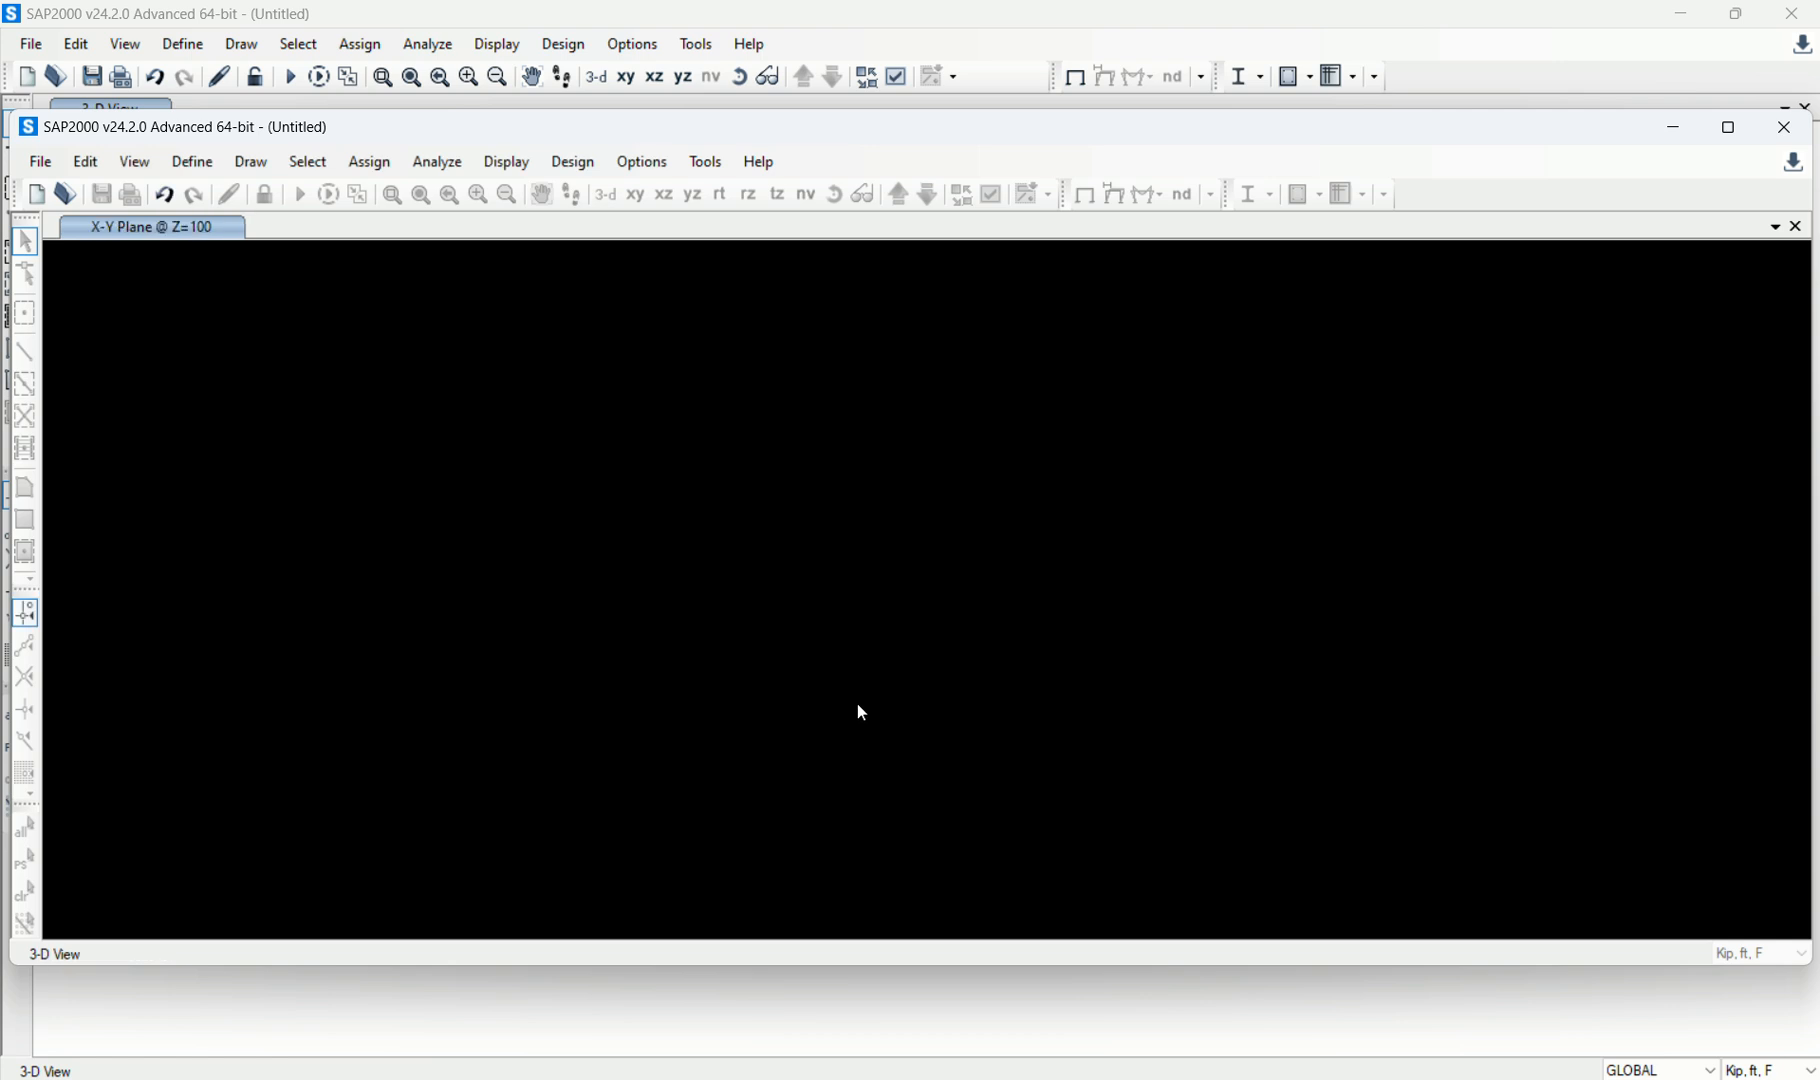
left_click(598, 190)
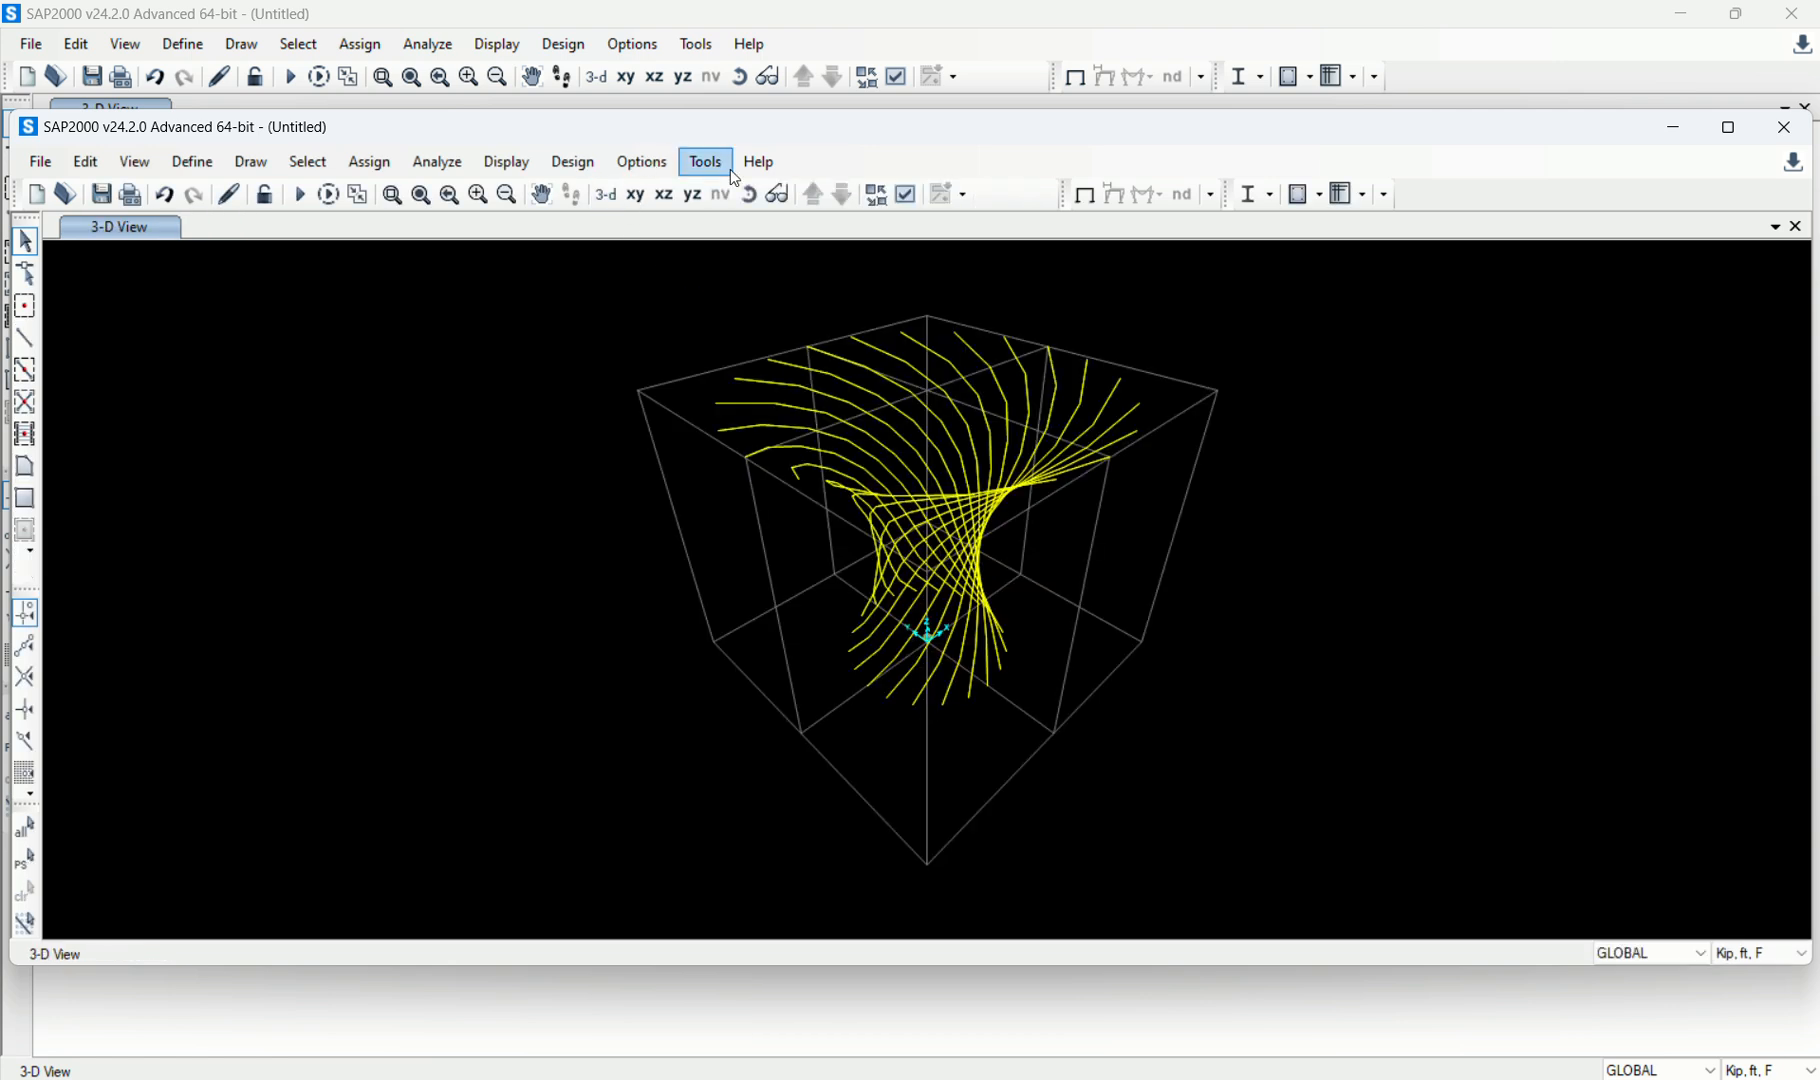
left_click(642, 162)
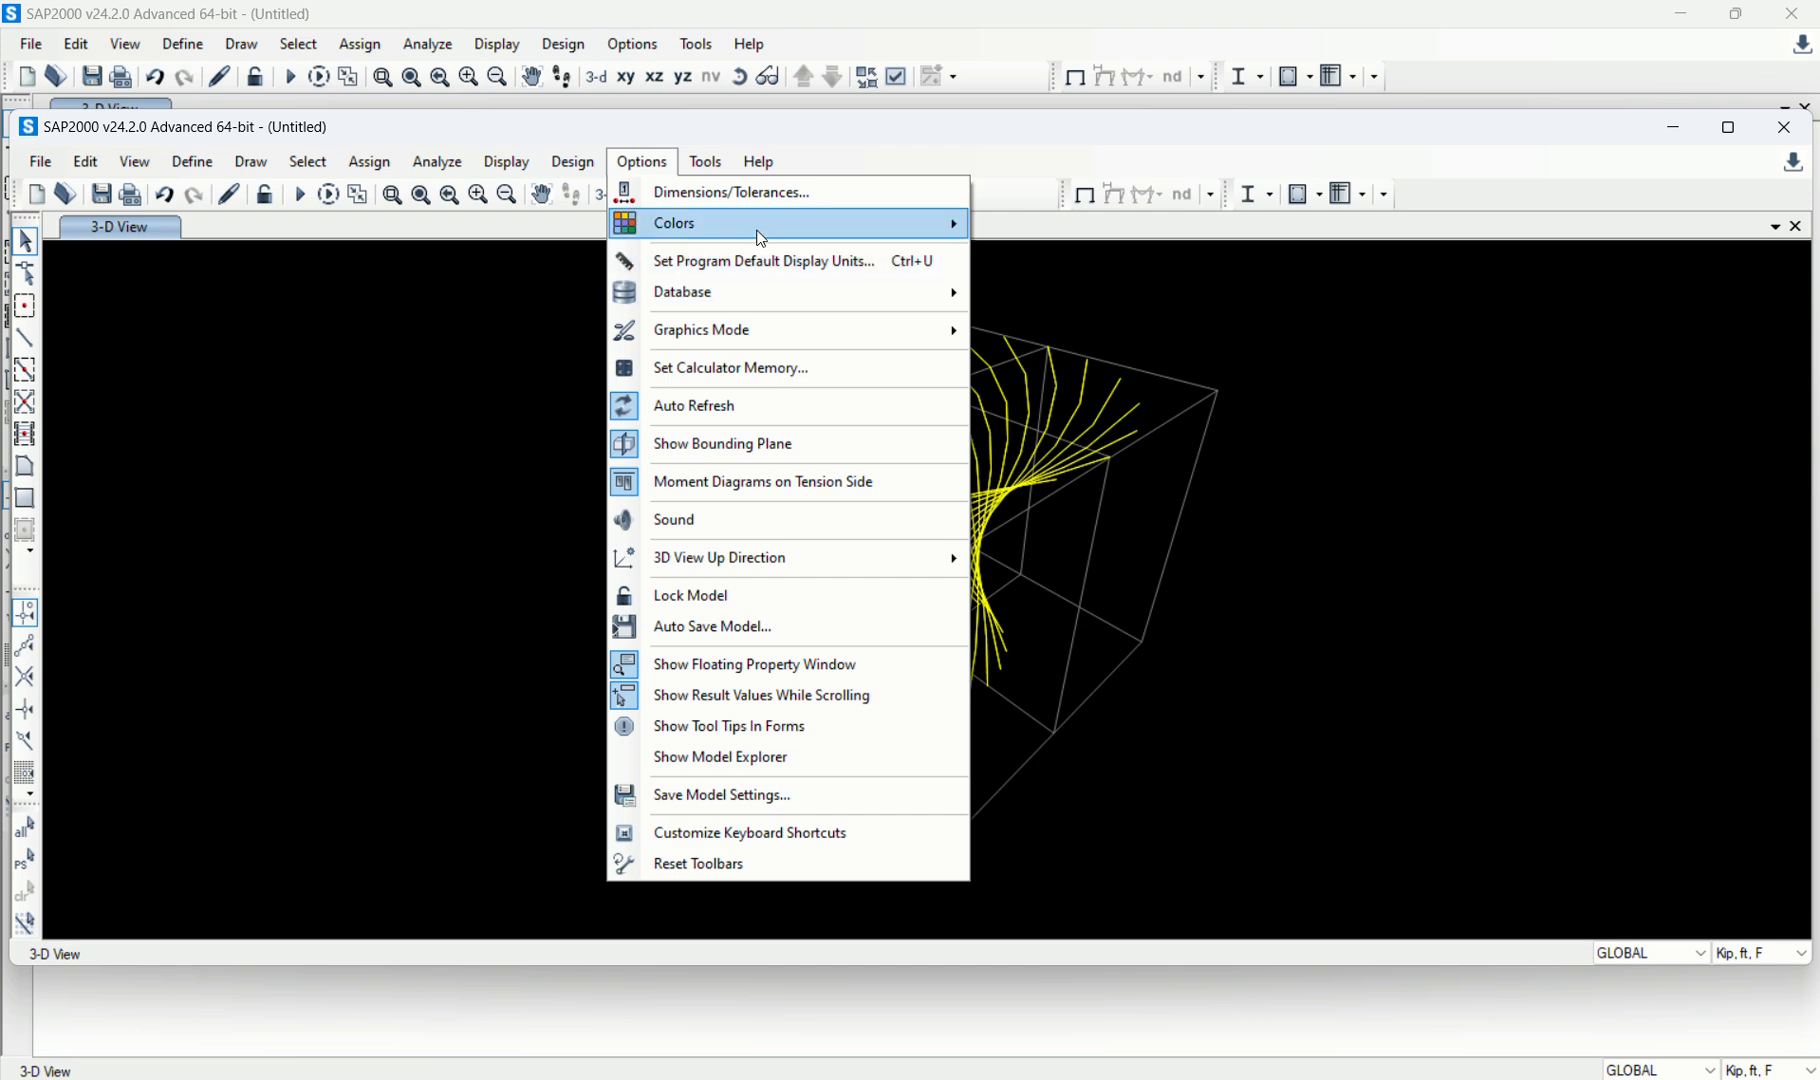
mouse_move(780, 224)
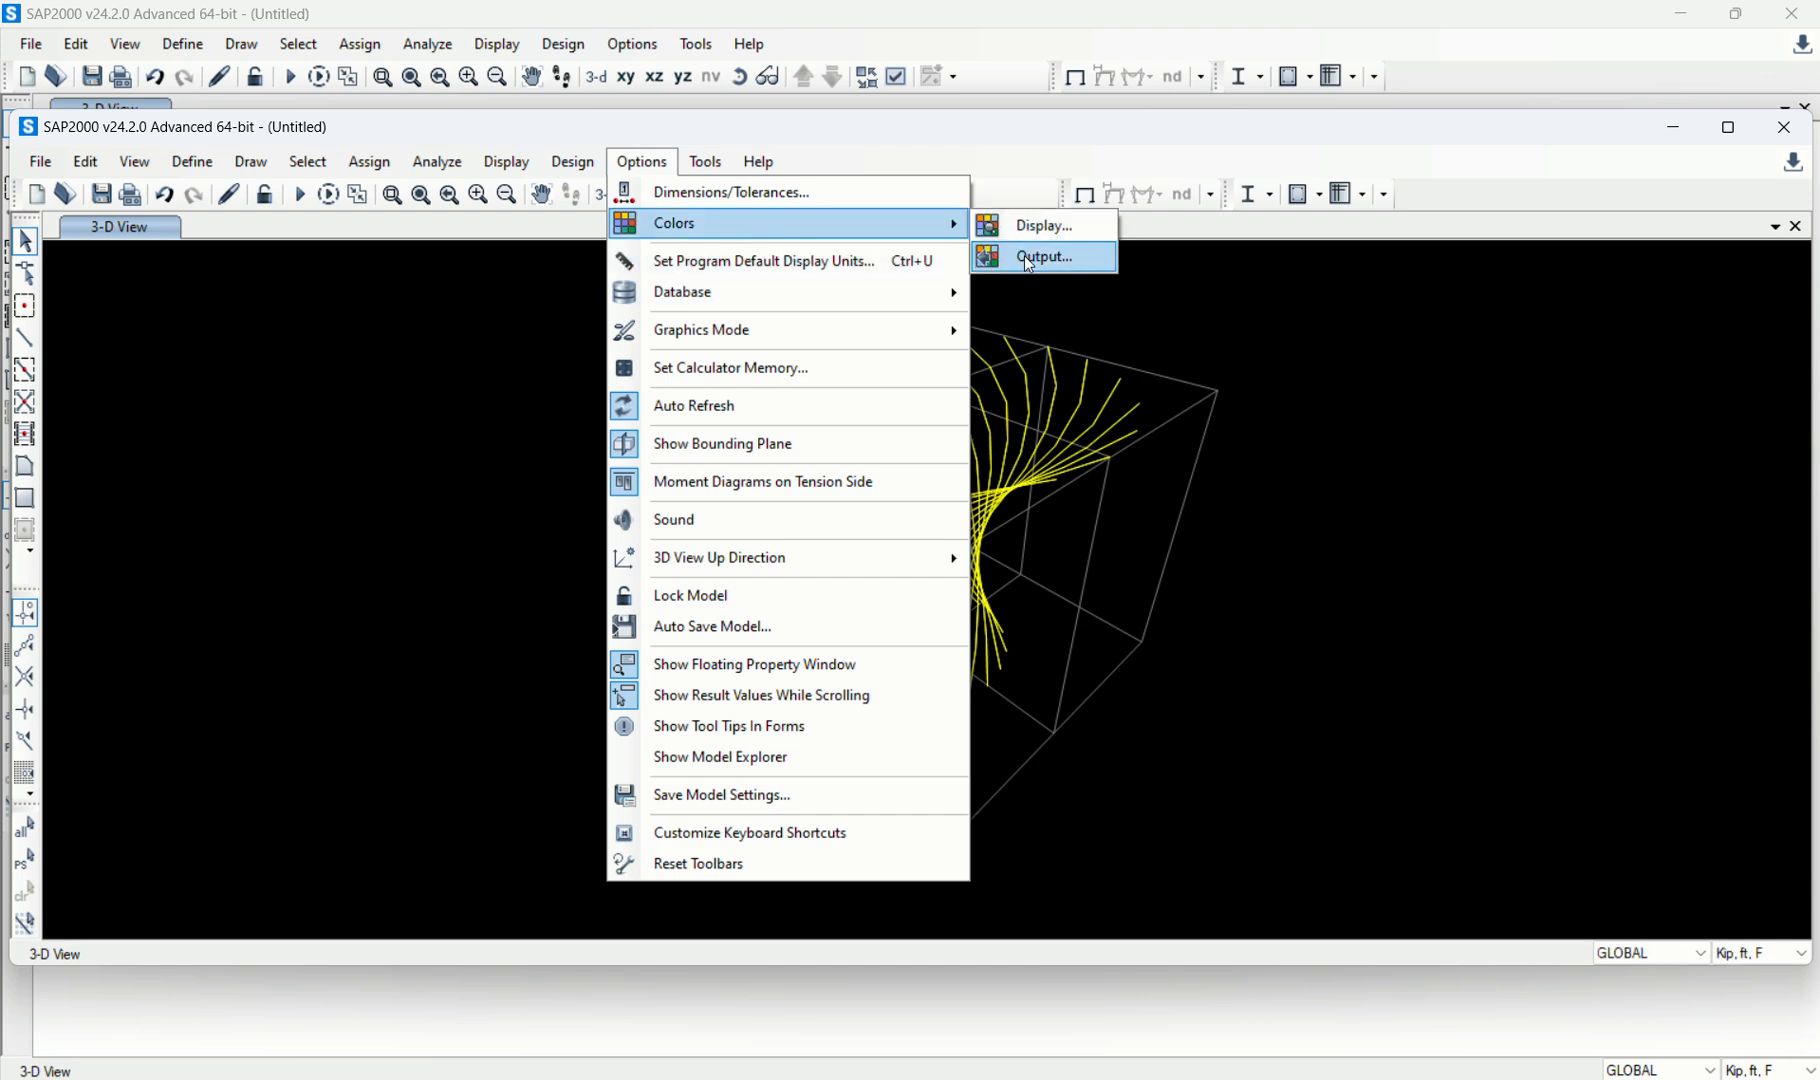
left_click(1029, 260)
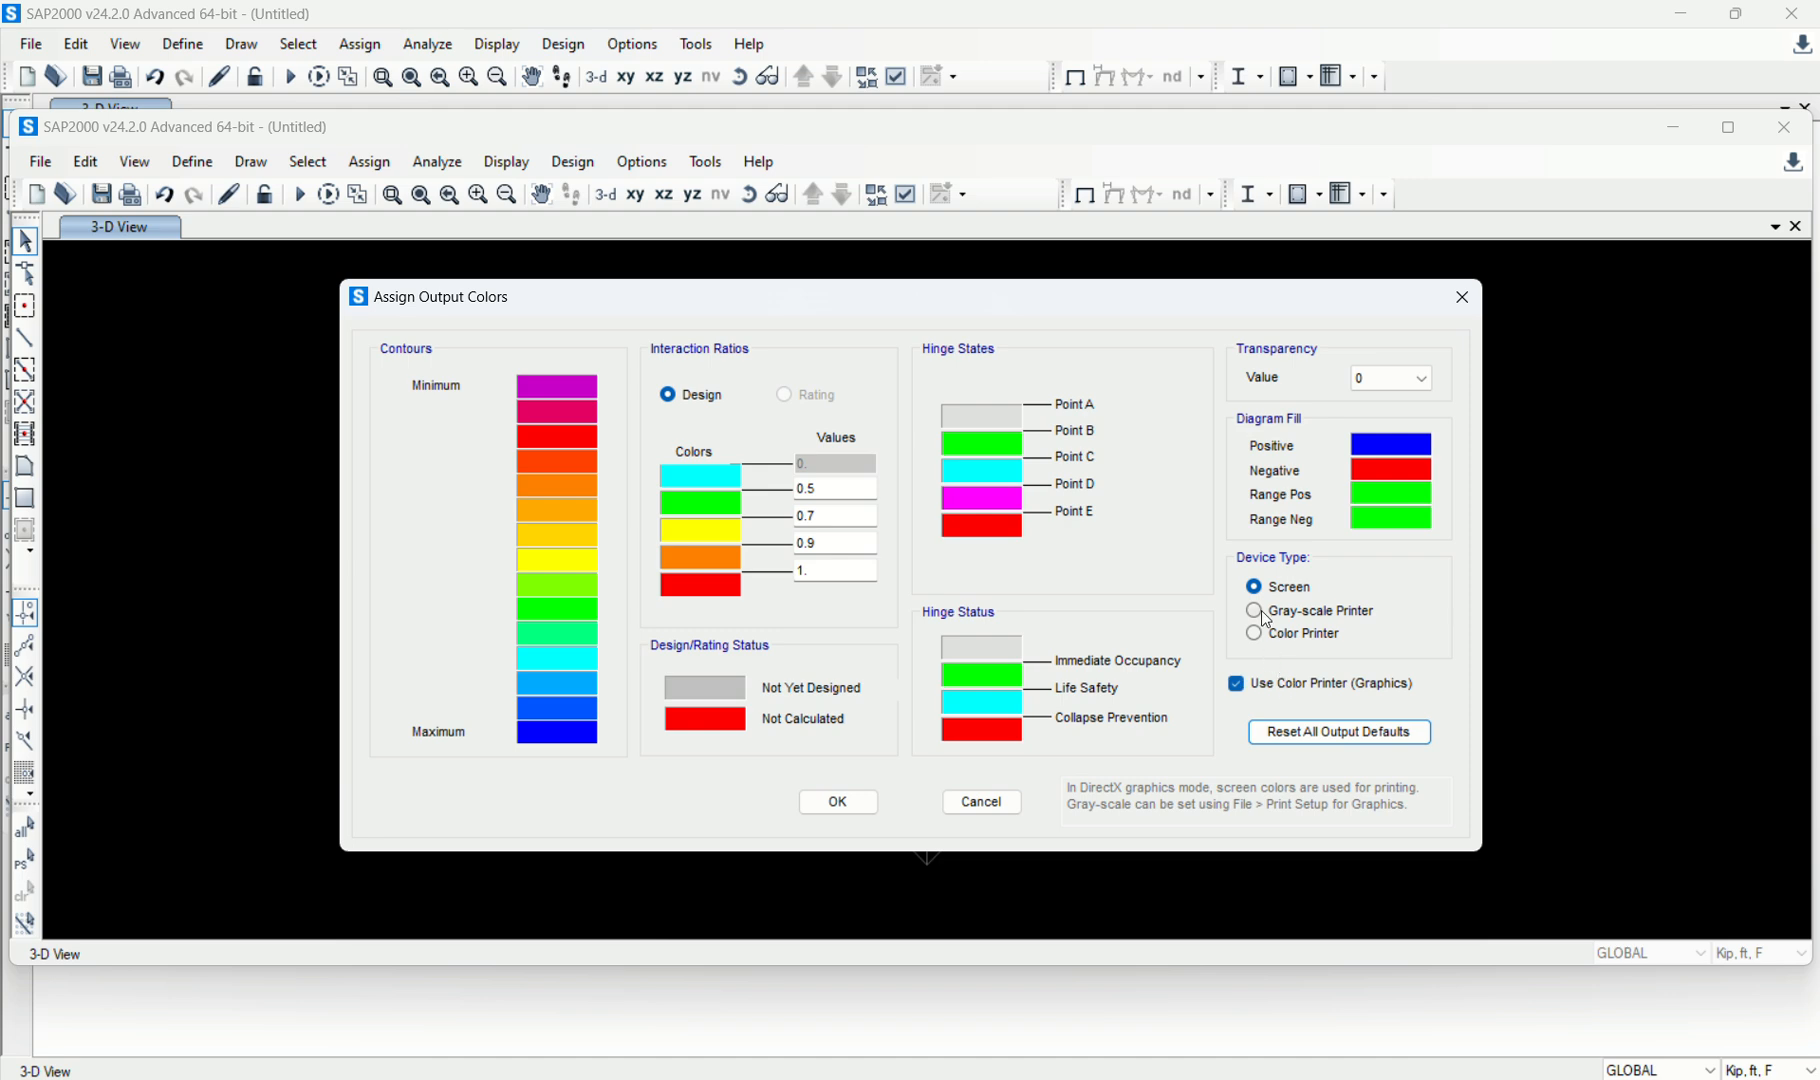
left_click(1237, 684)
left_click(983, 802)
left_click(706, 162)
Apply a quick color scheme with a white background and blue frames to the brace model's display colors.
left_click(655, 164)
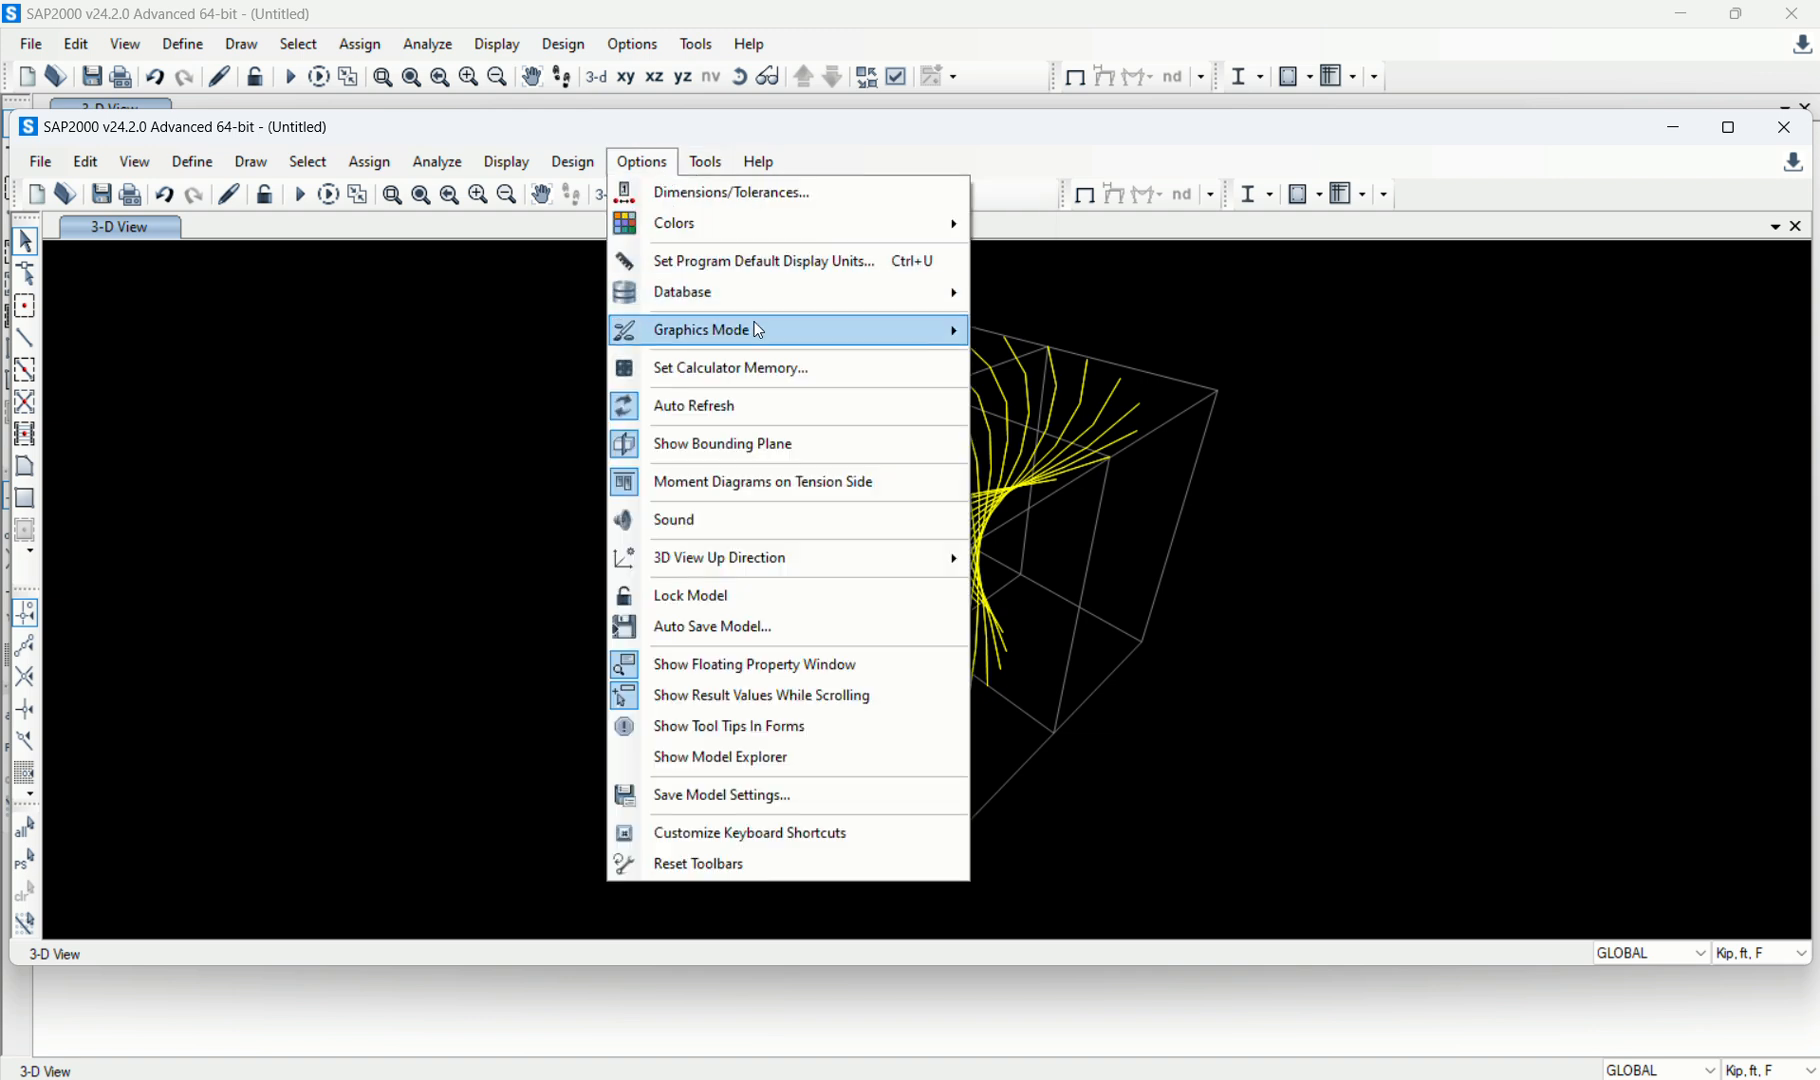
mouse_move(760, 323)
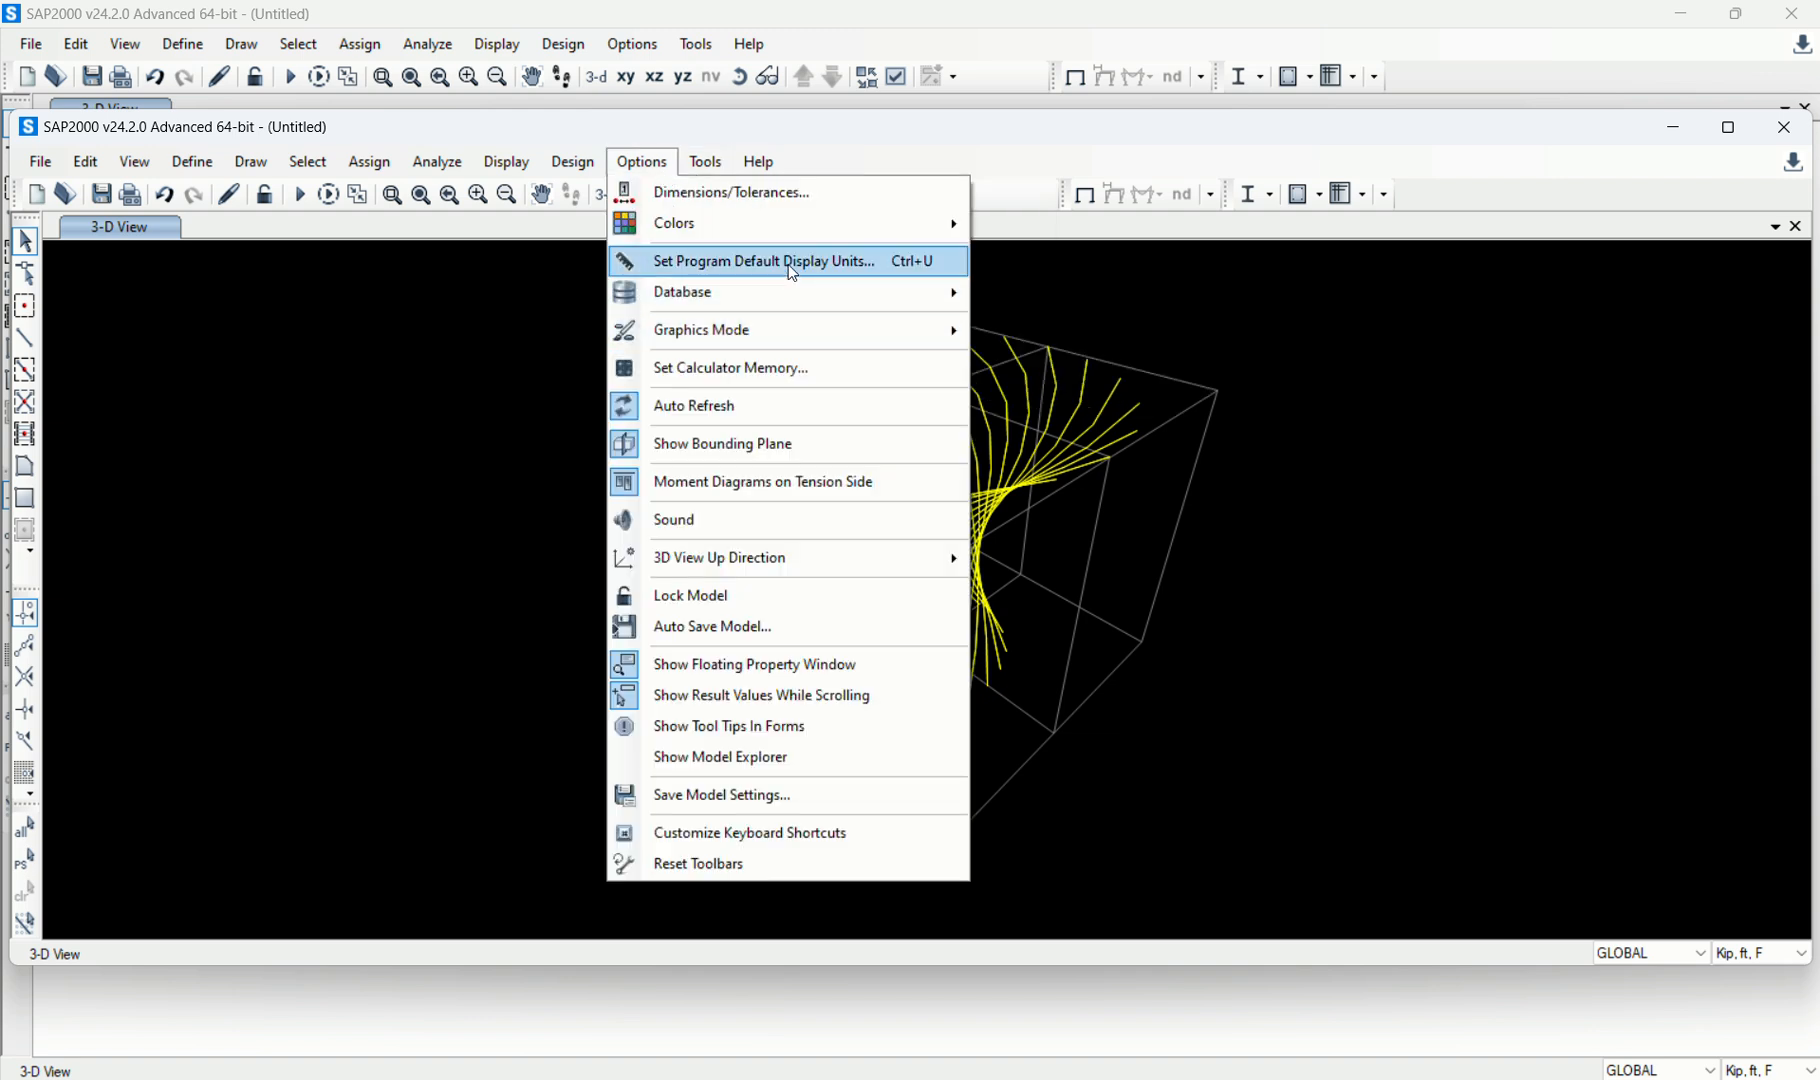
mouse_move(781, 226)
left_click(1012, 240)
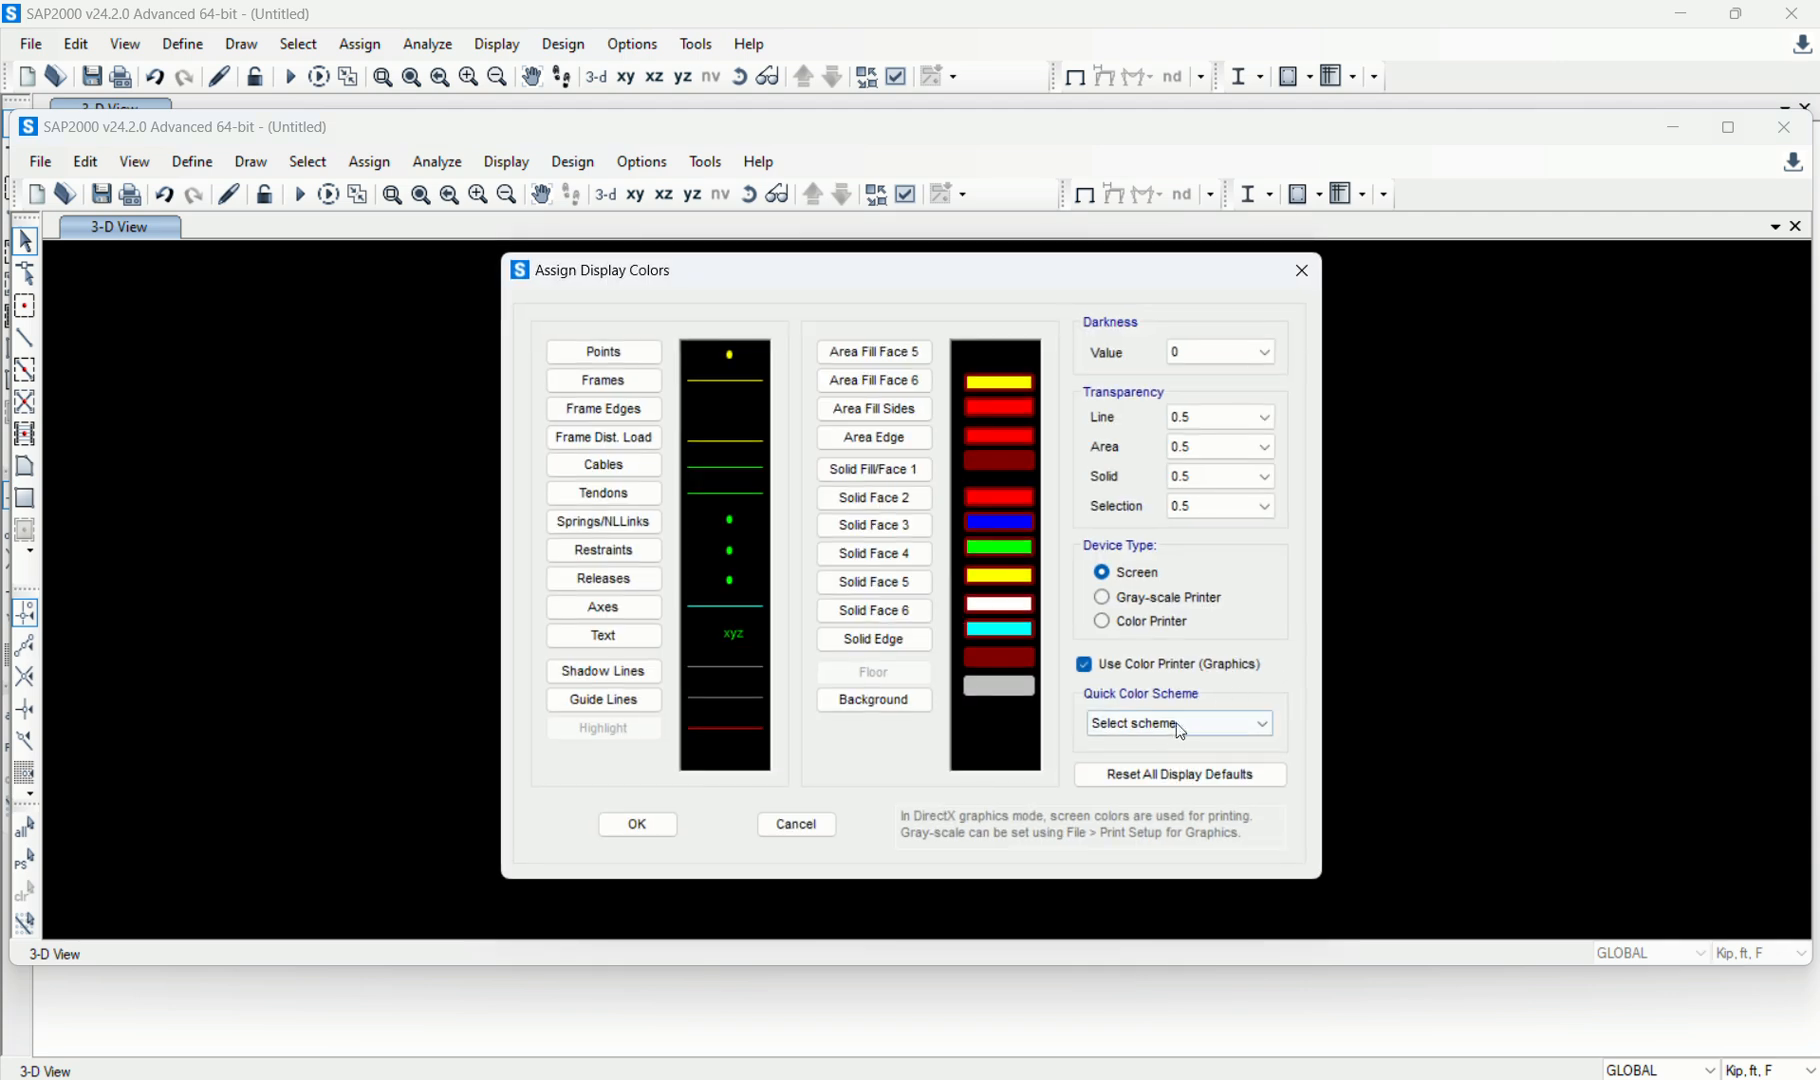
left_click(1159, 724)
left_click(1153, 719)
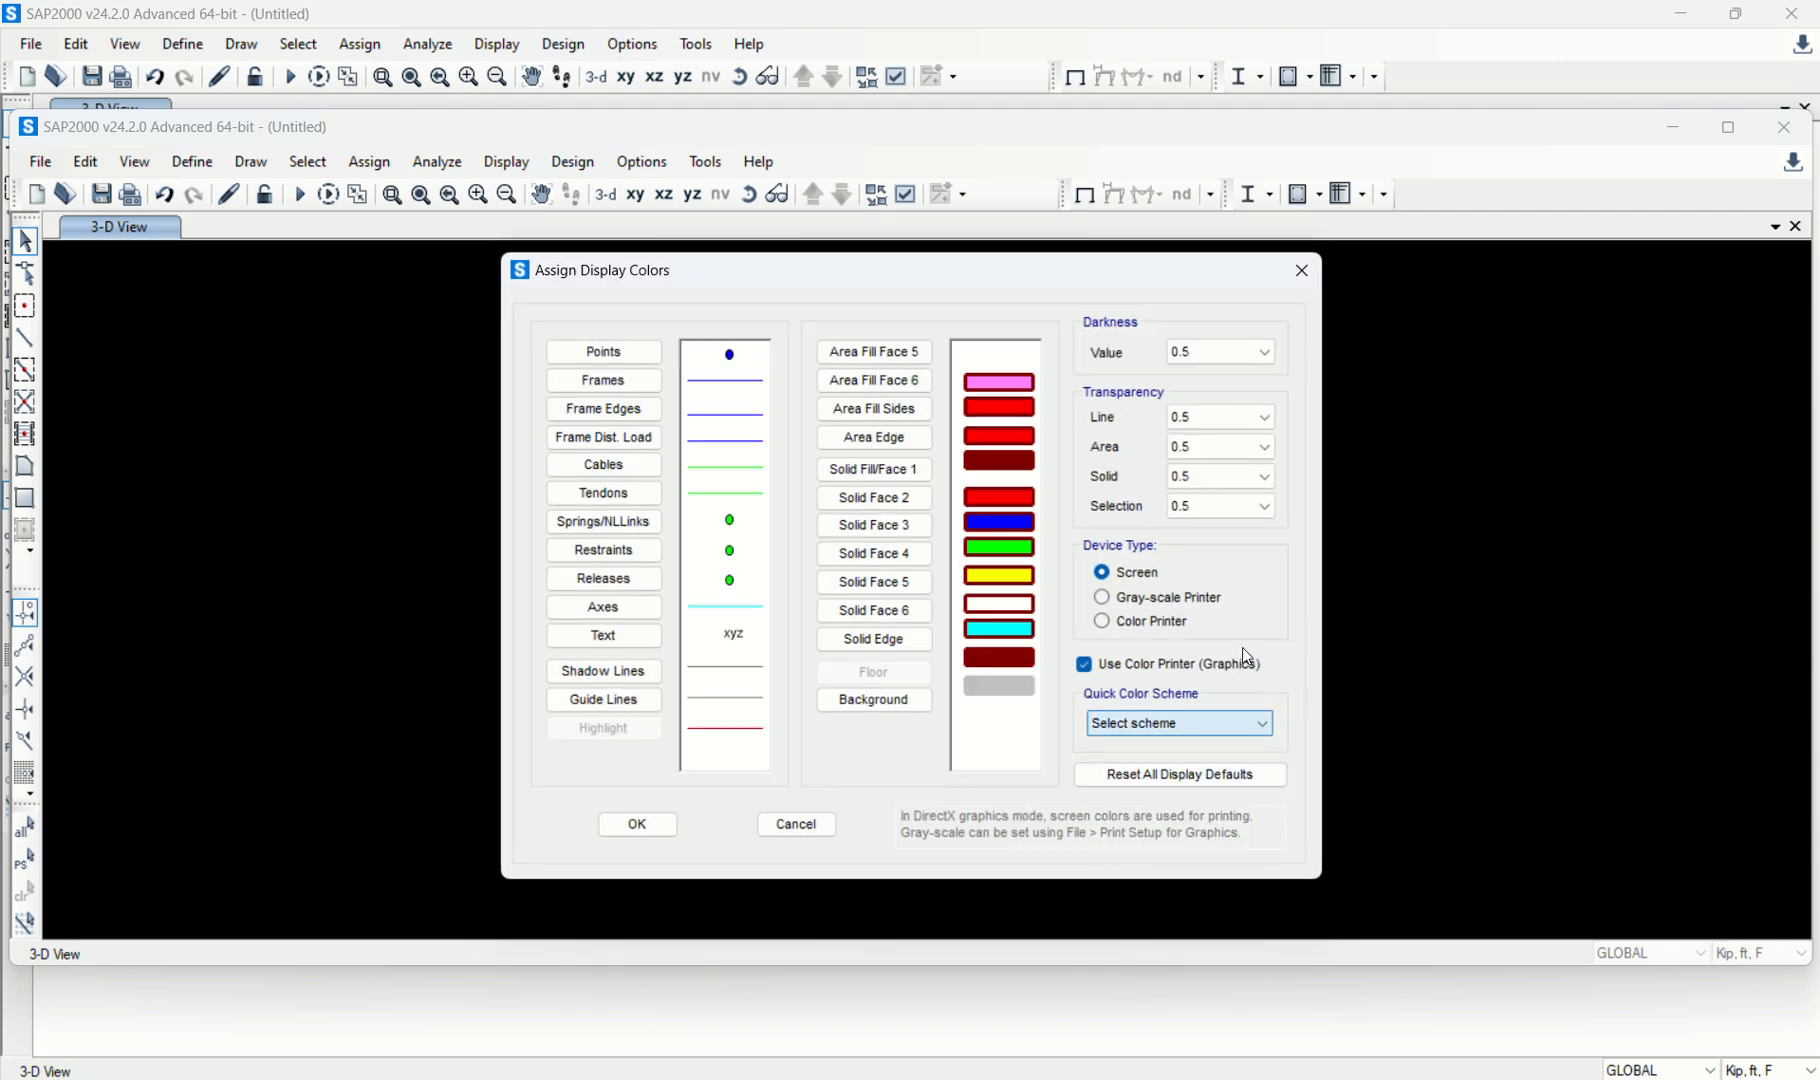
left_click(637, 824)
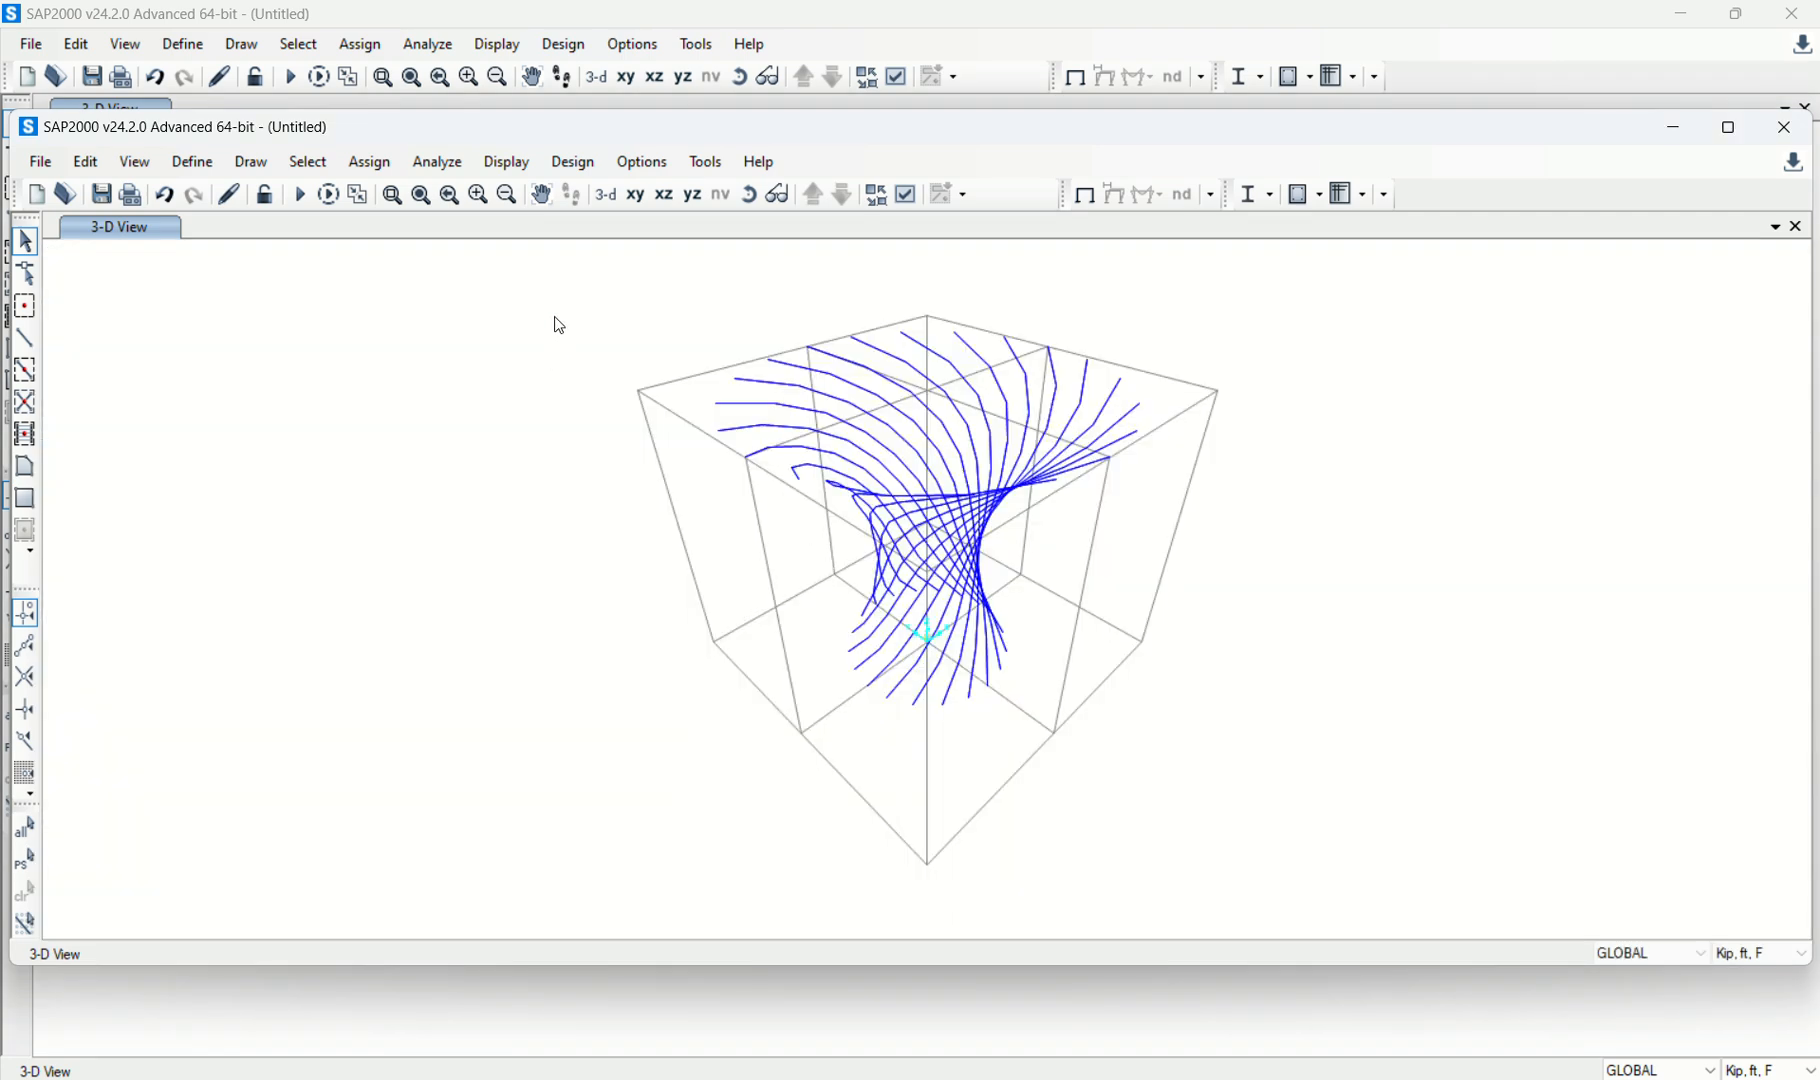
Select the whole brace model, then move its window aside and select the entire tower in the first SAP2000 window.
left_click_drag(592, 275, 1437, 890)
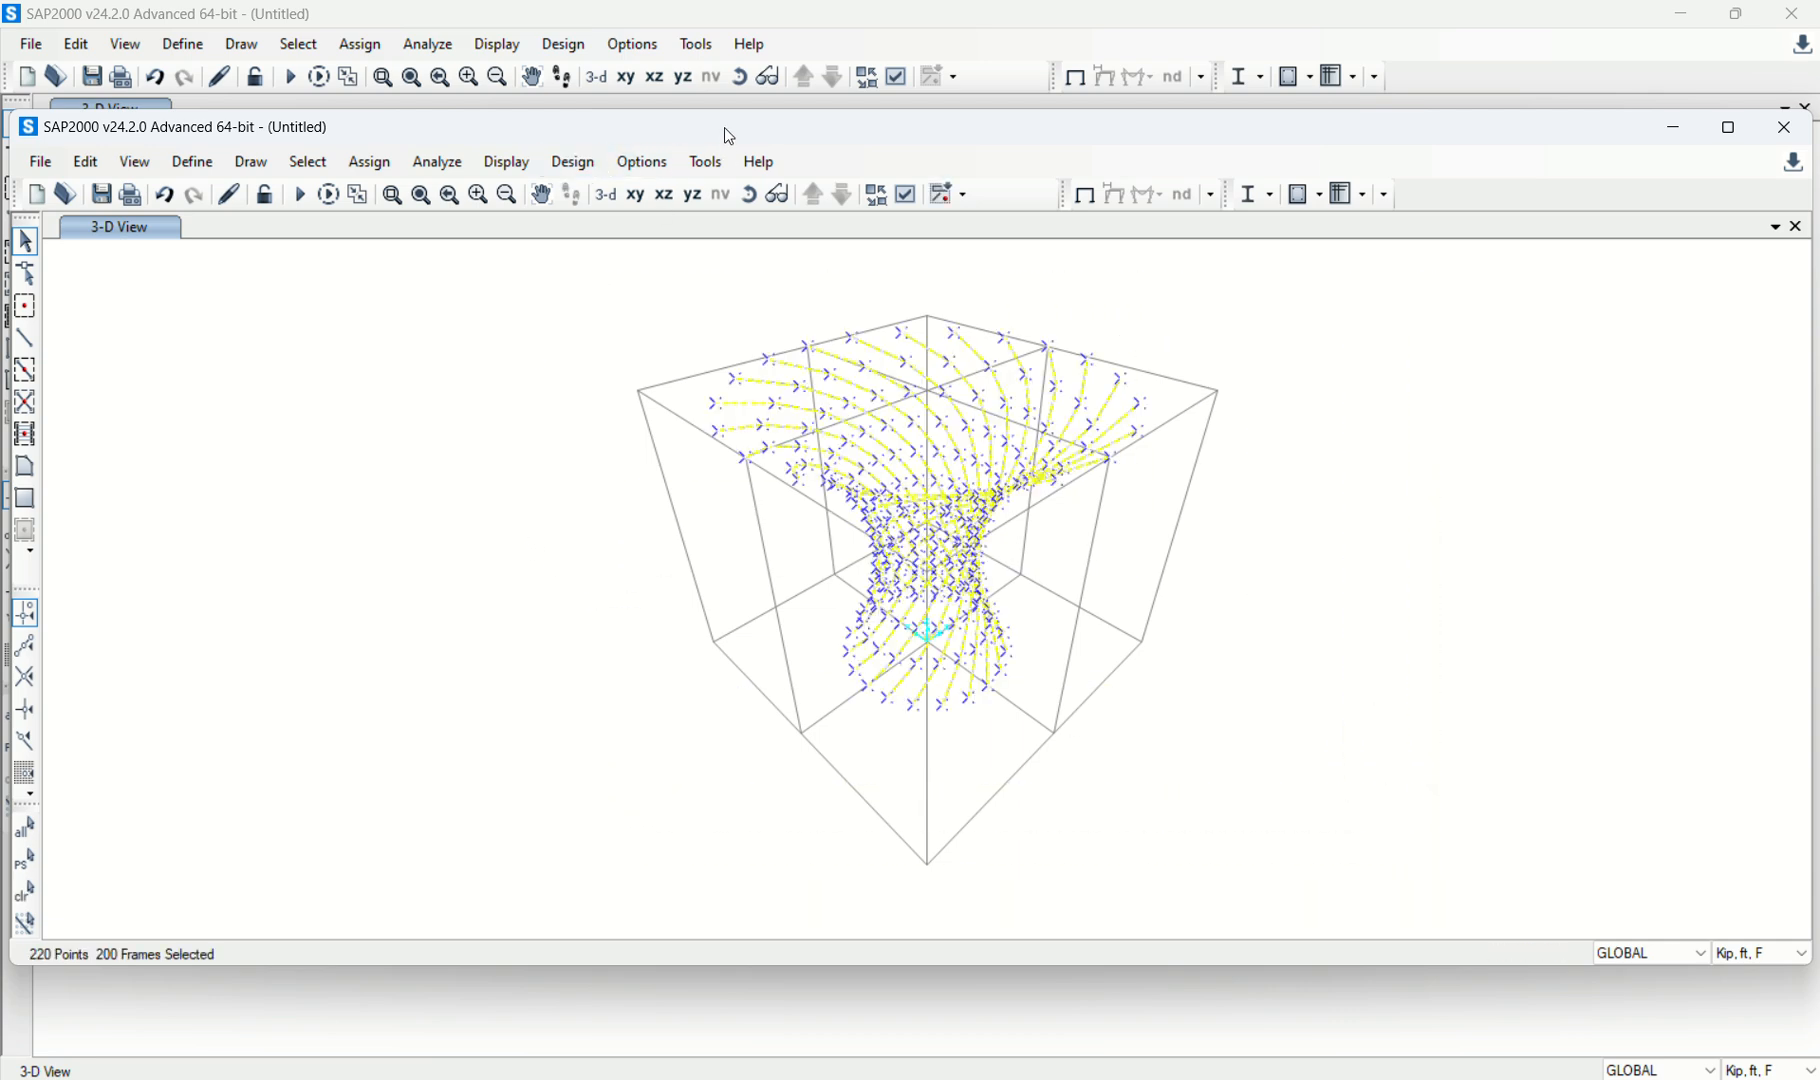
left_click_drag(725, 130, 820, 1079)
left_click_drag(324, 153, 1202, 849)
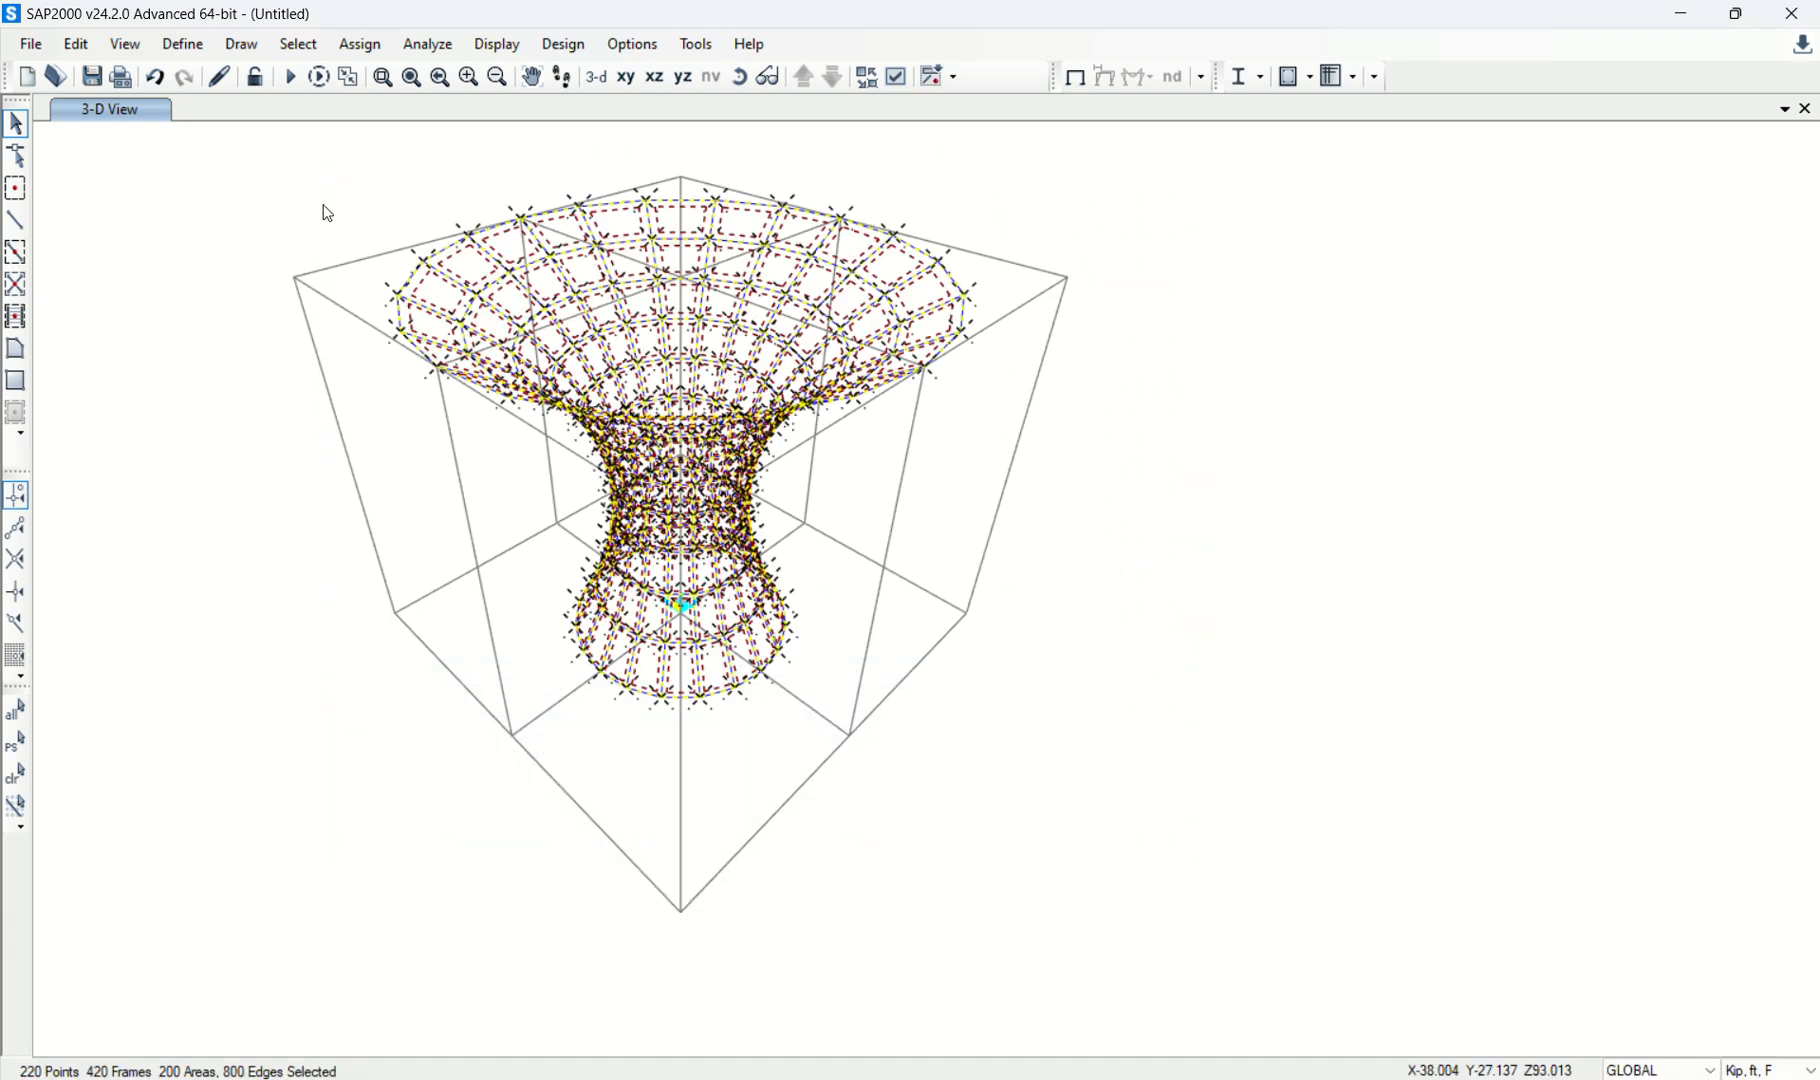
Open the AISC.PRO property file for importing new pipe frame sections.
left_click(183, 44)
mouse_move(380, 112)
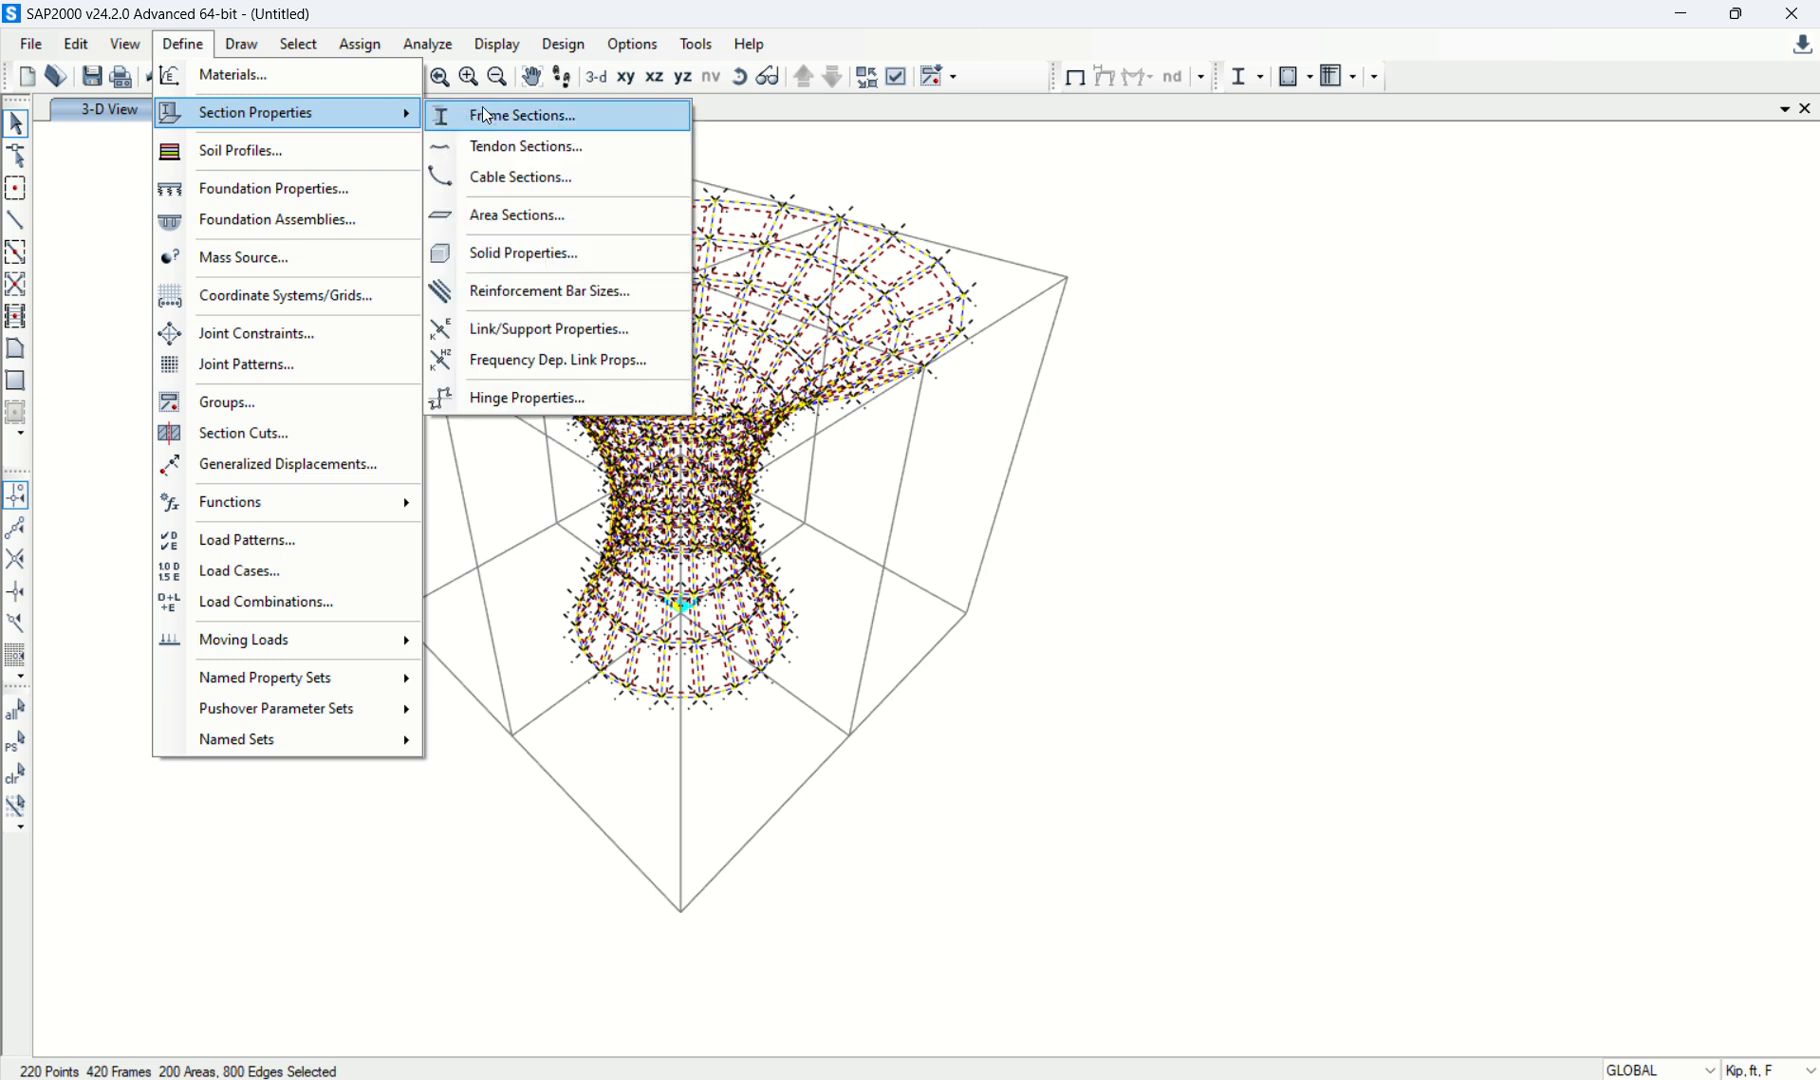
left_click(487, 116)
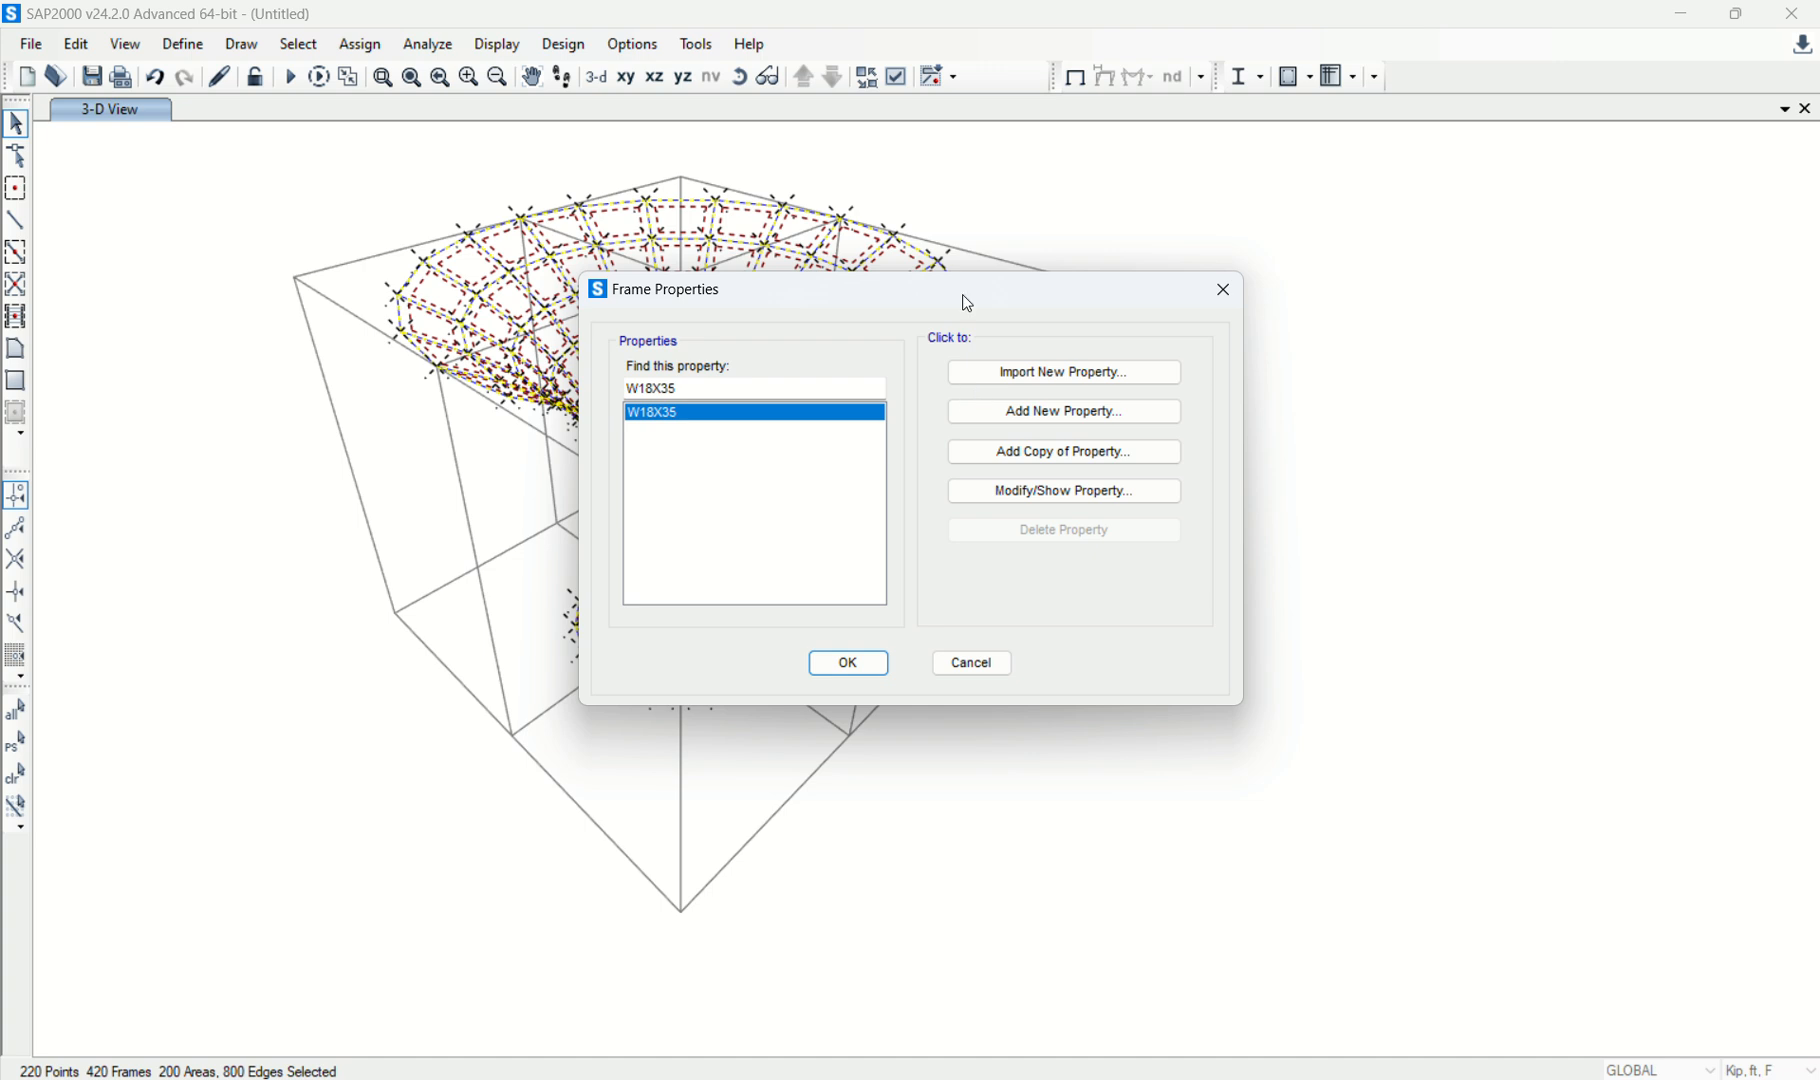
left_click(1081, 377)
left_click(963, 600)
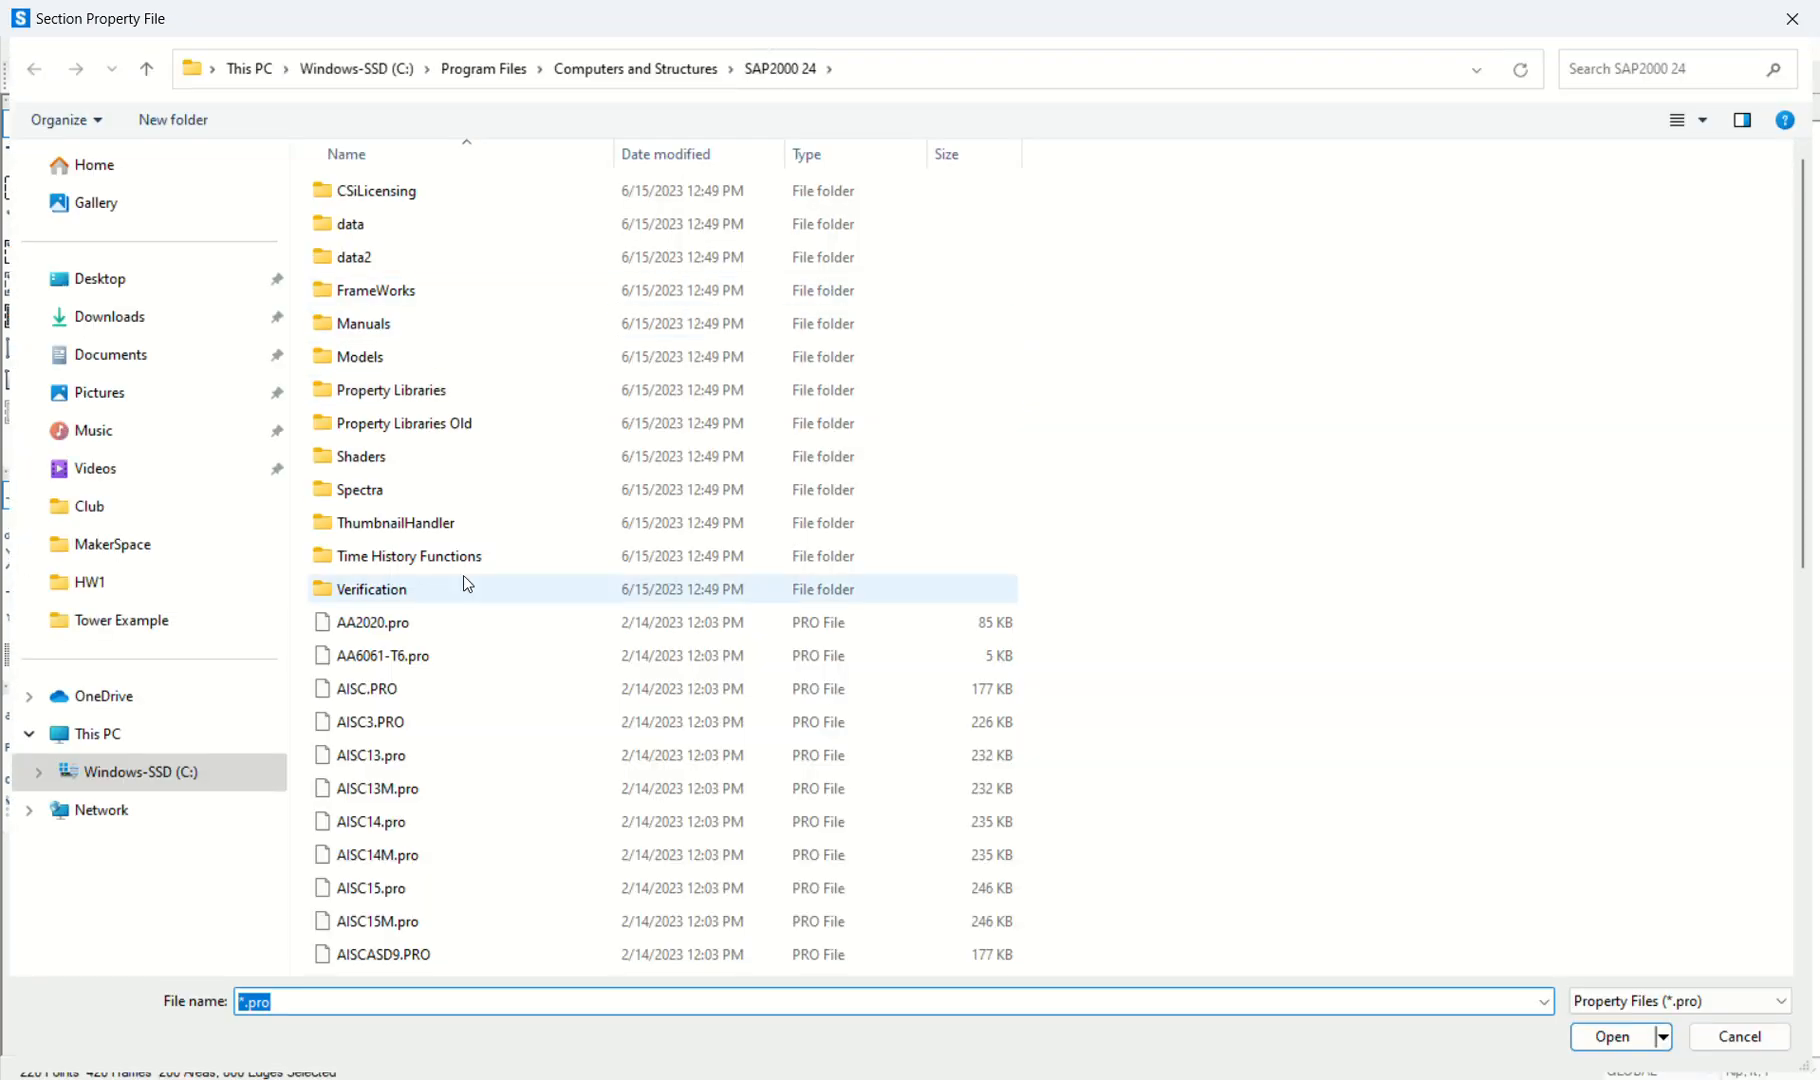
double_click(397, 695)
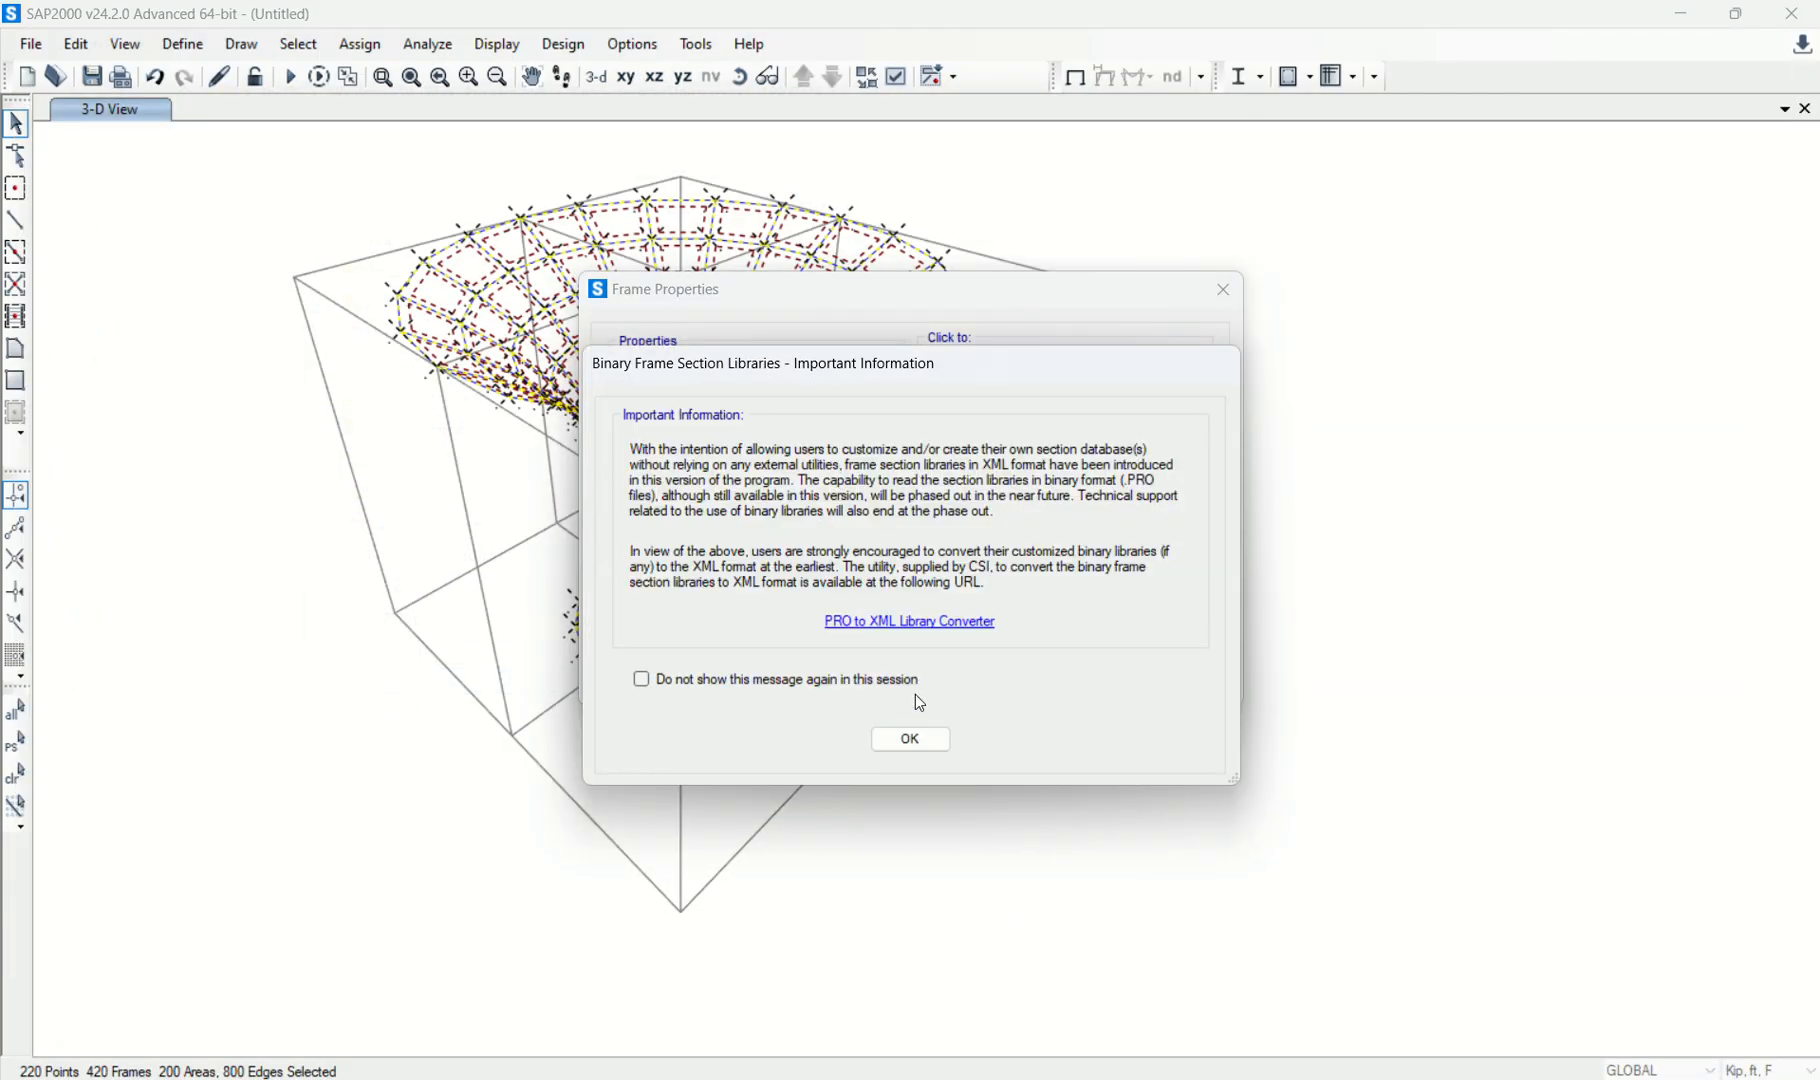
left_click(911, 739)
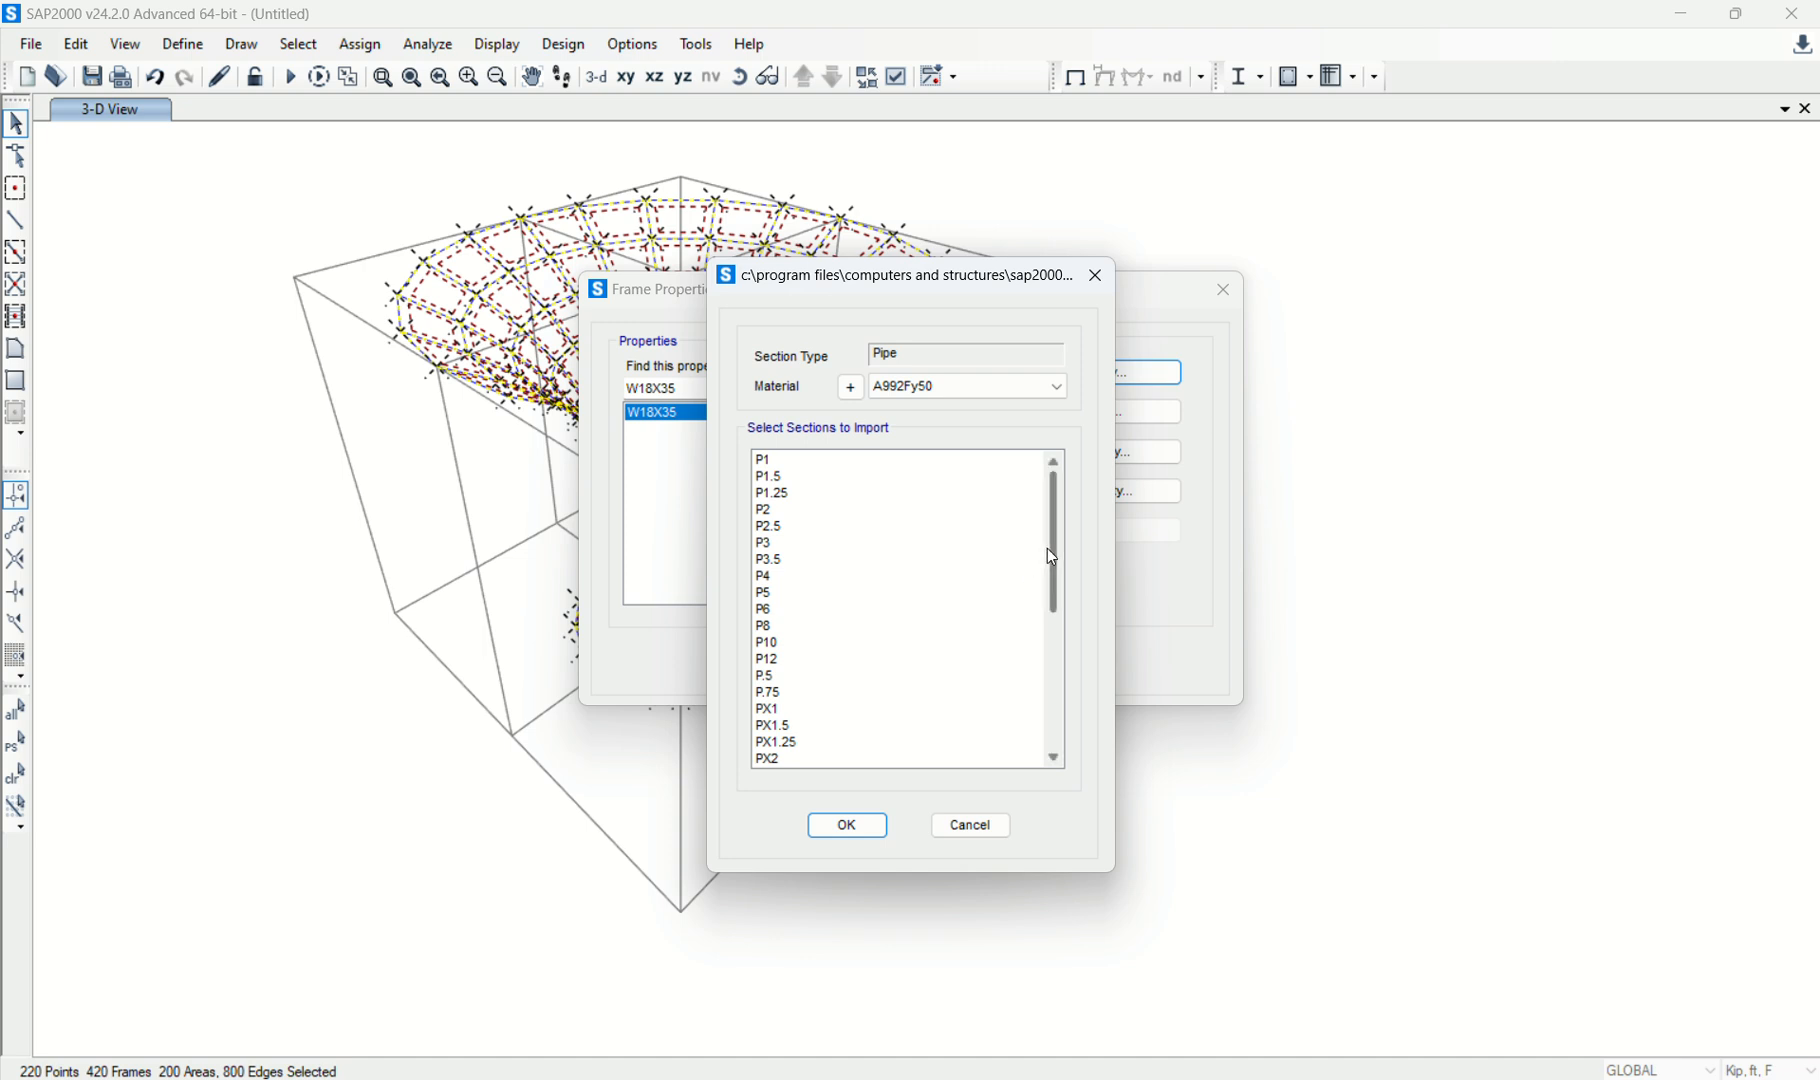
Import the PX6 and PX8 pipe sections with A992Fy50 material and accept the frame properties.
left_click_drag(1051, 557, 1055, 600)
left_click(790, 594)
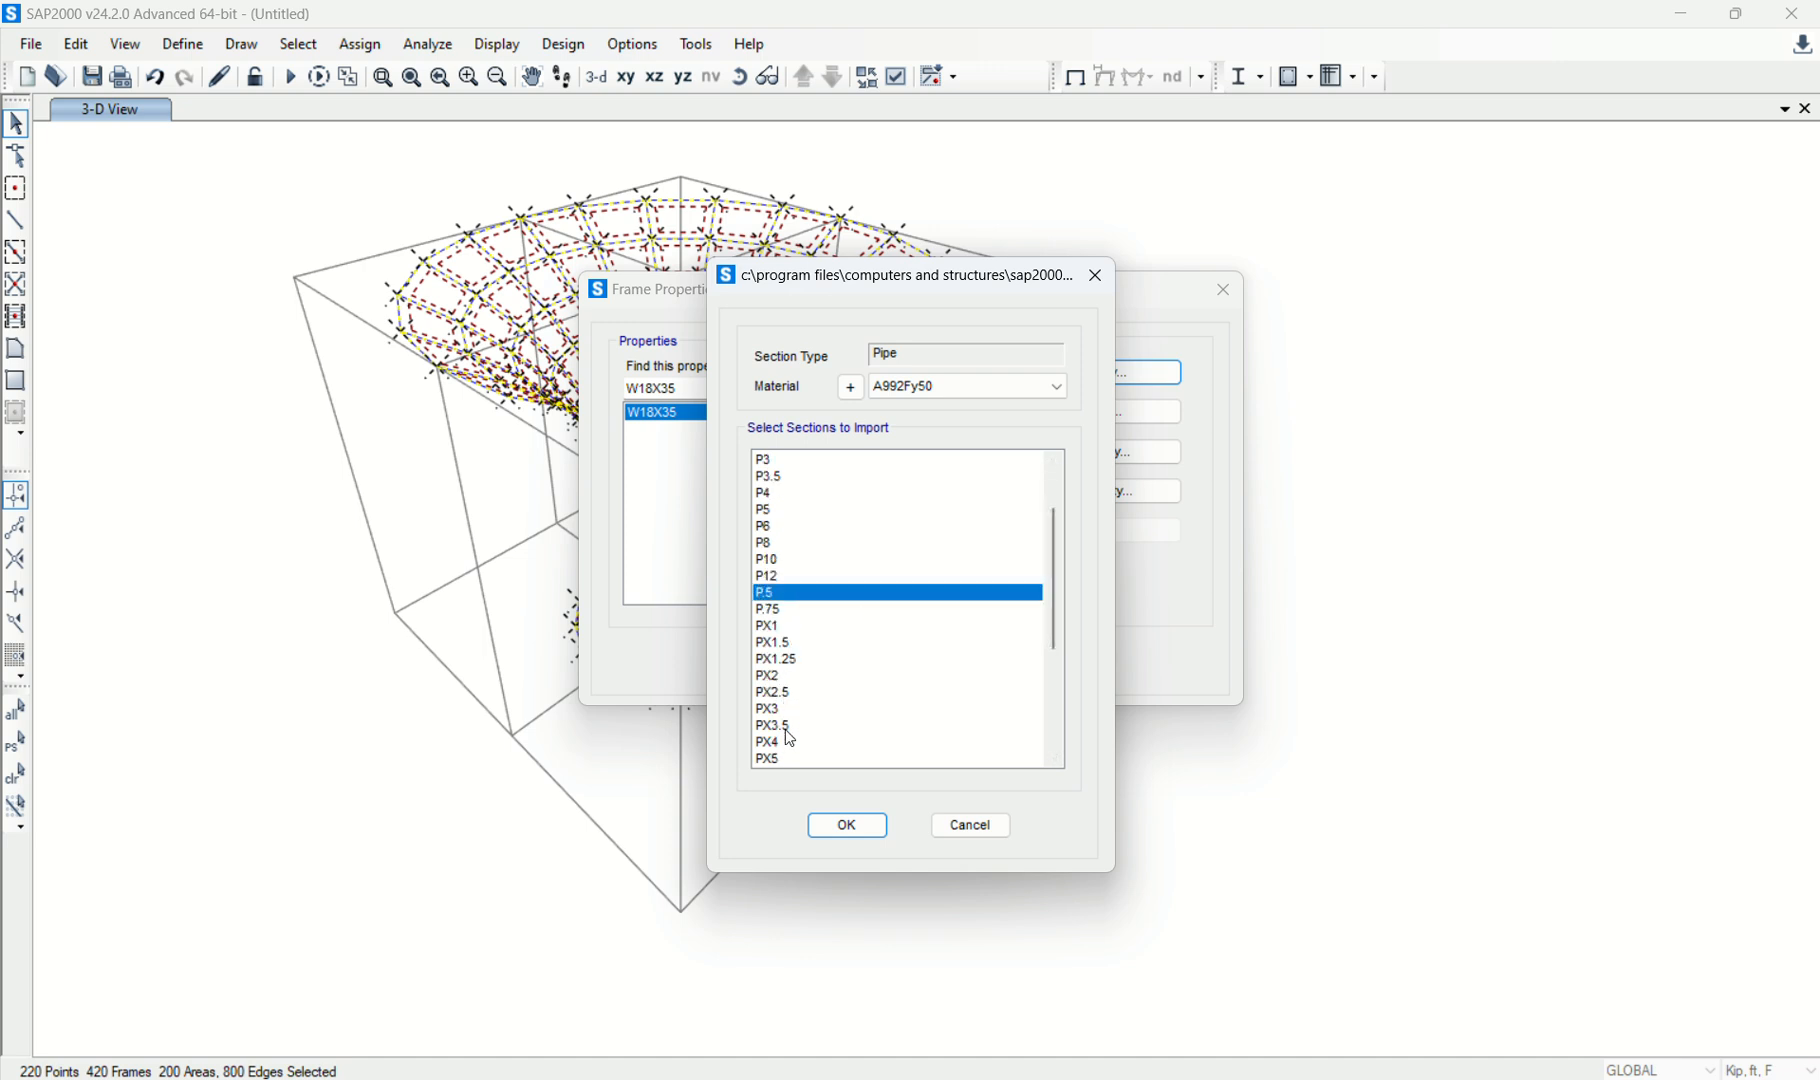
scroll(798, 733, "down", 2)
left_click_drag(795, 684, 795, 702)
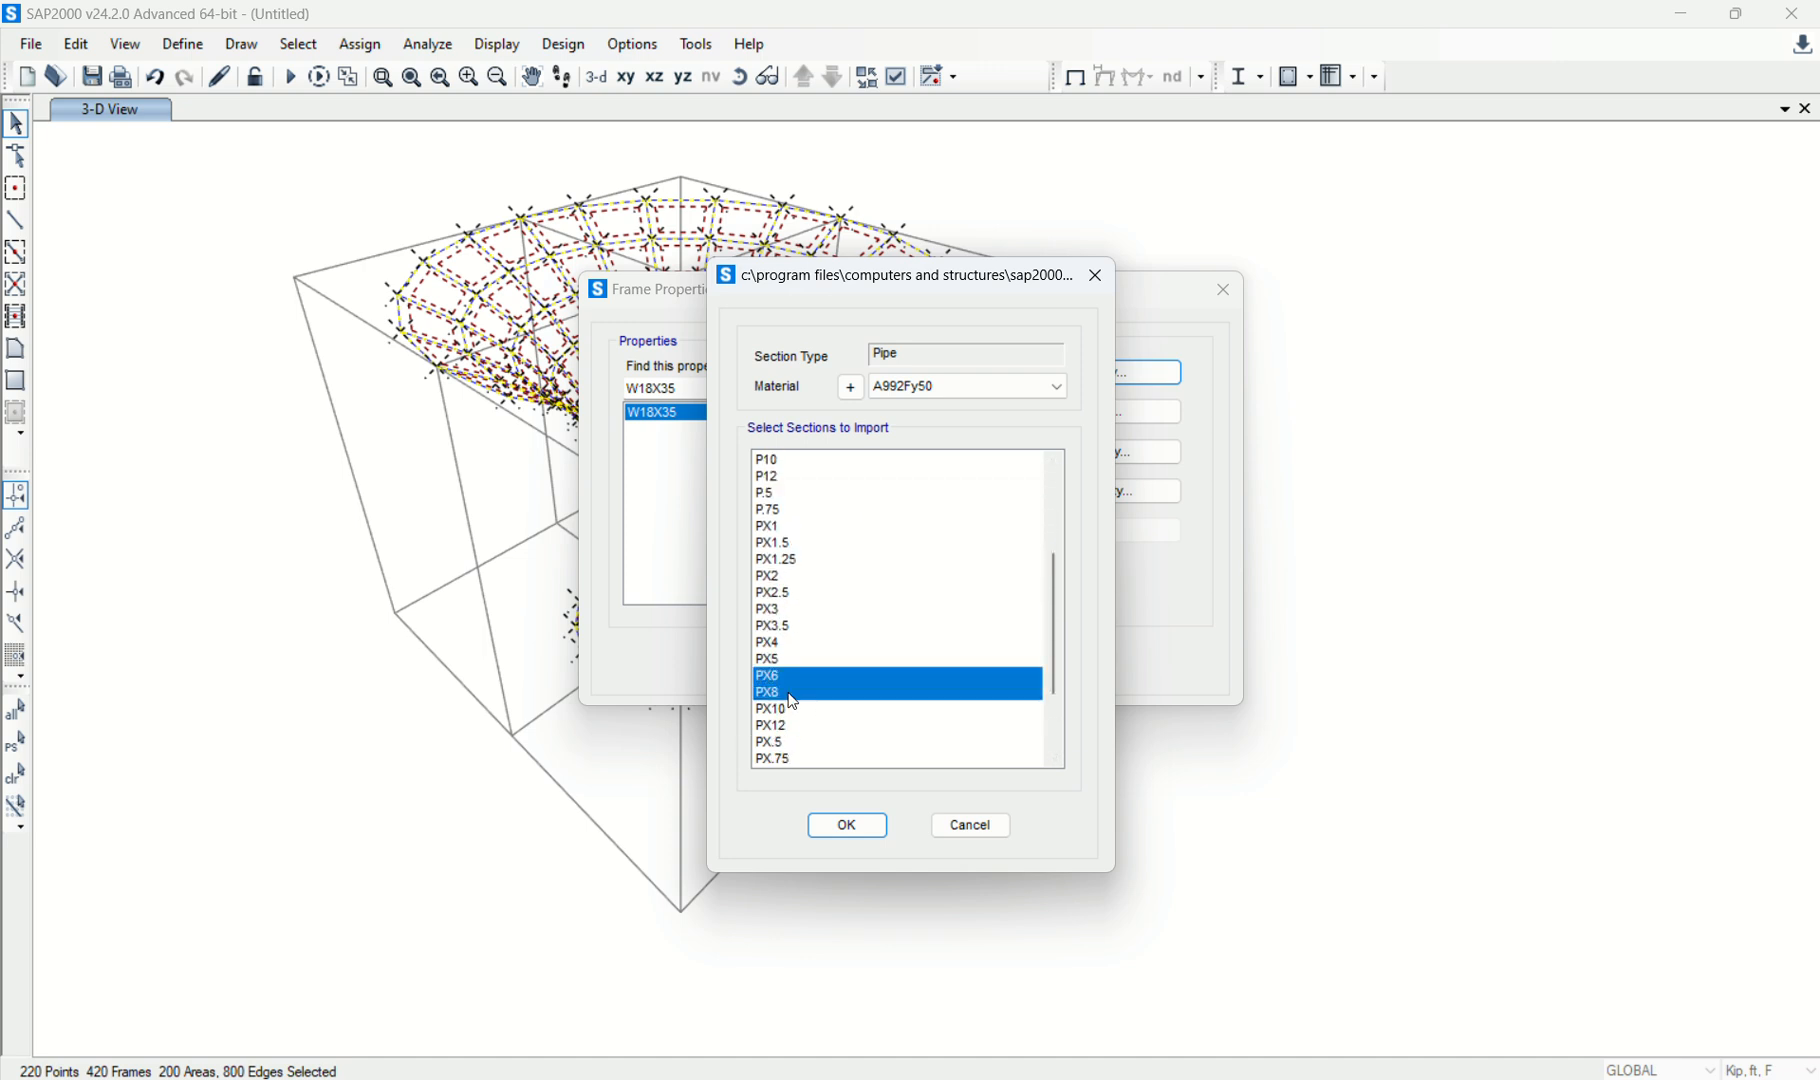
left_click(847, 825)
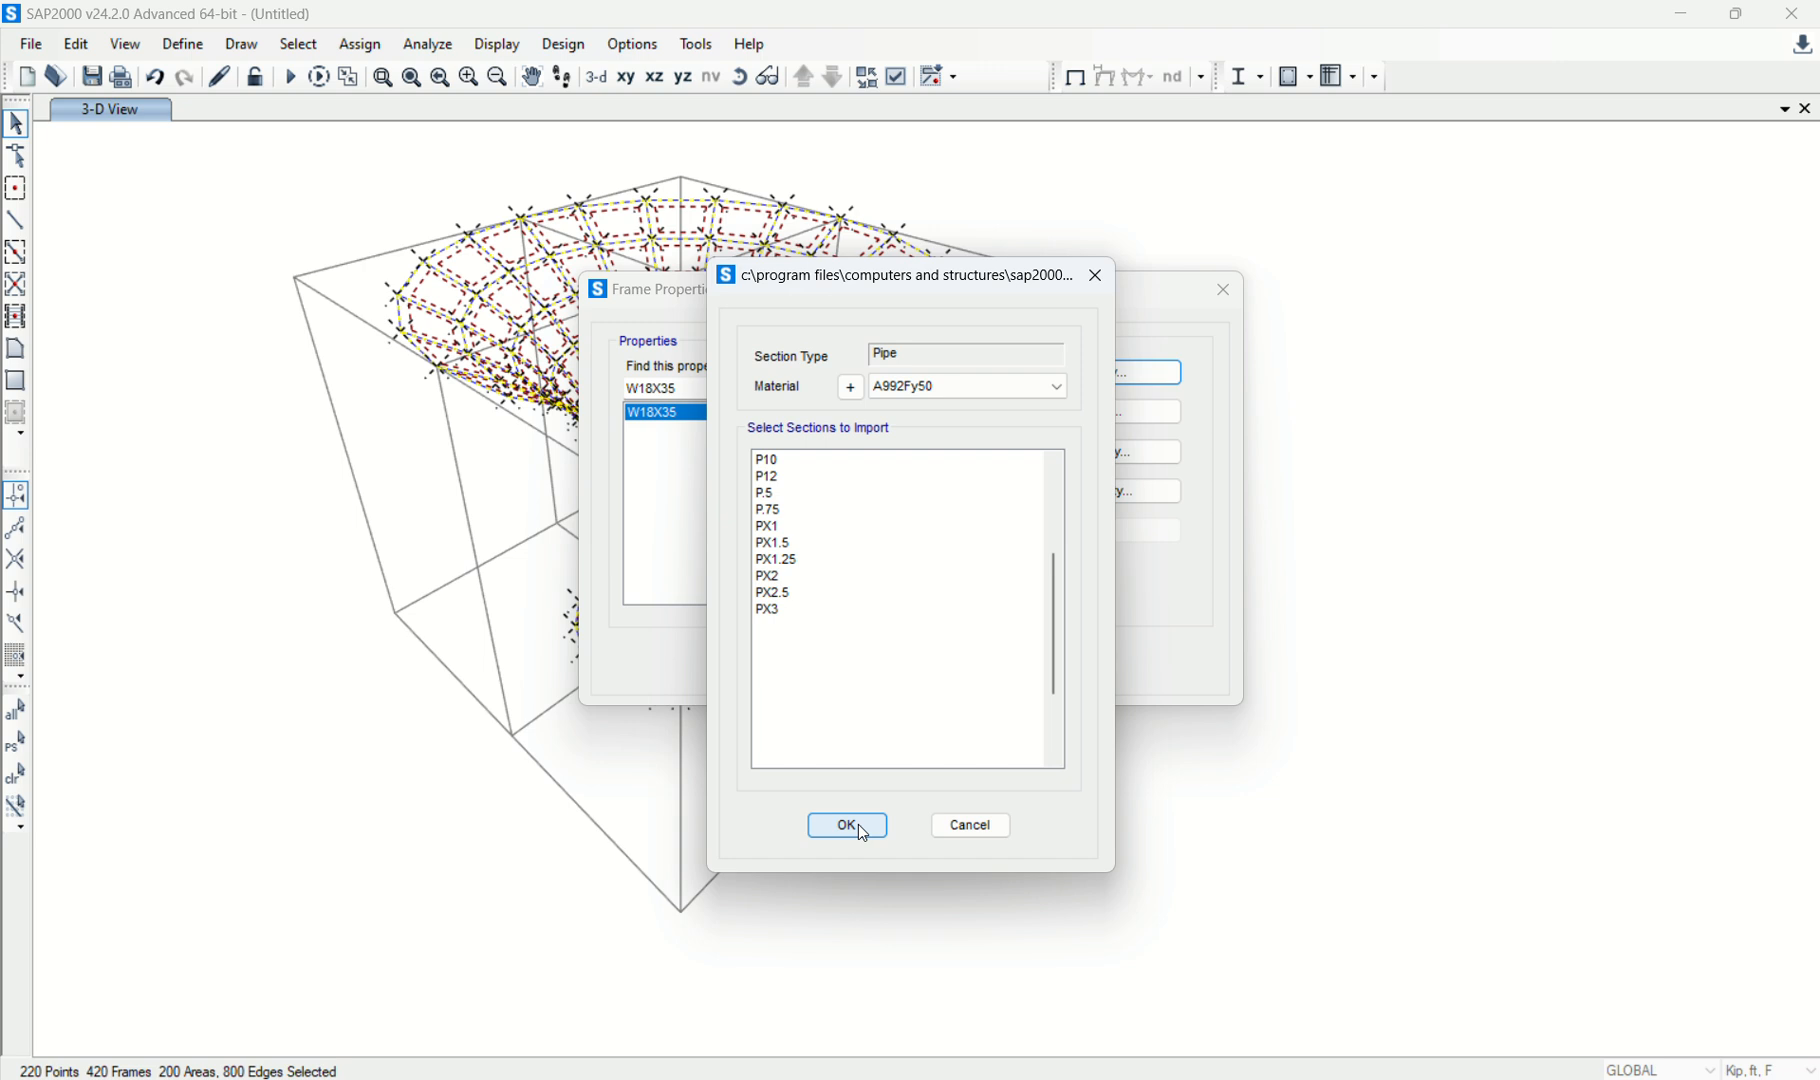
left_click(700, 782)
left_click(823, 848)
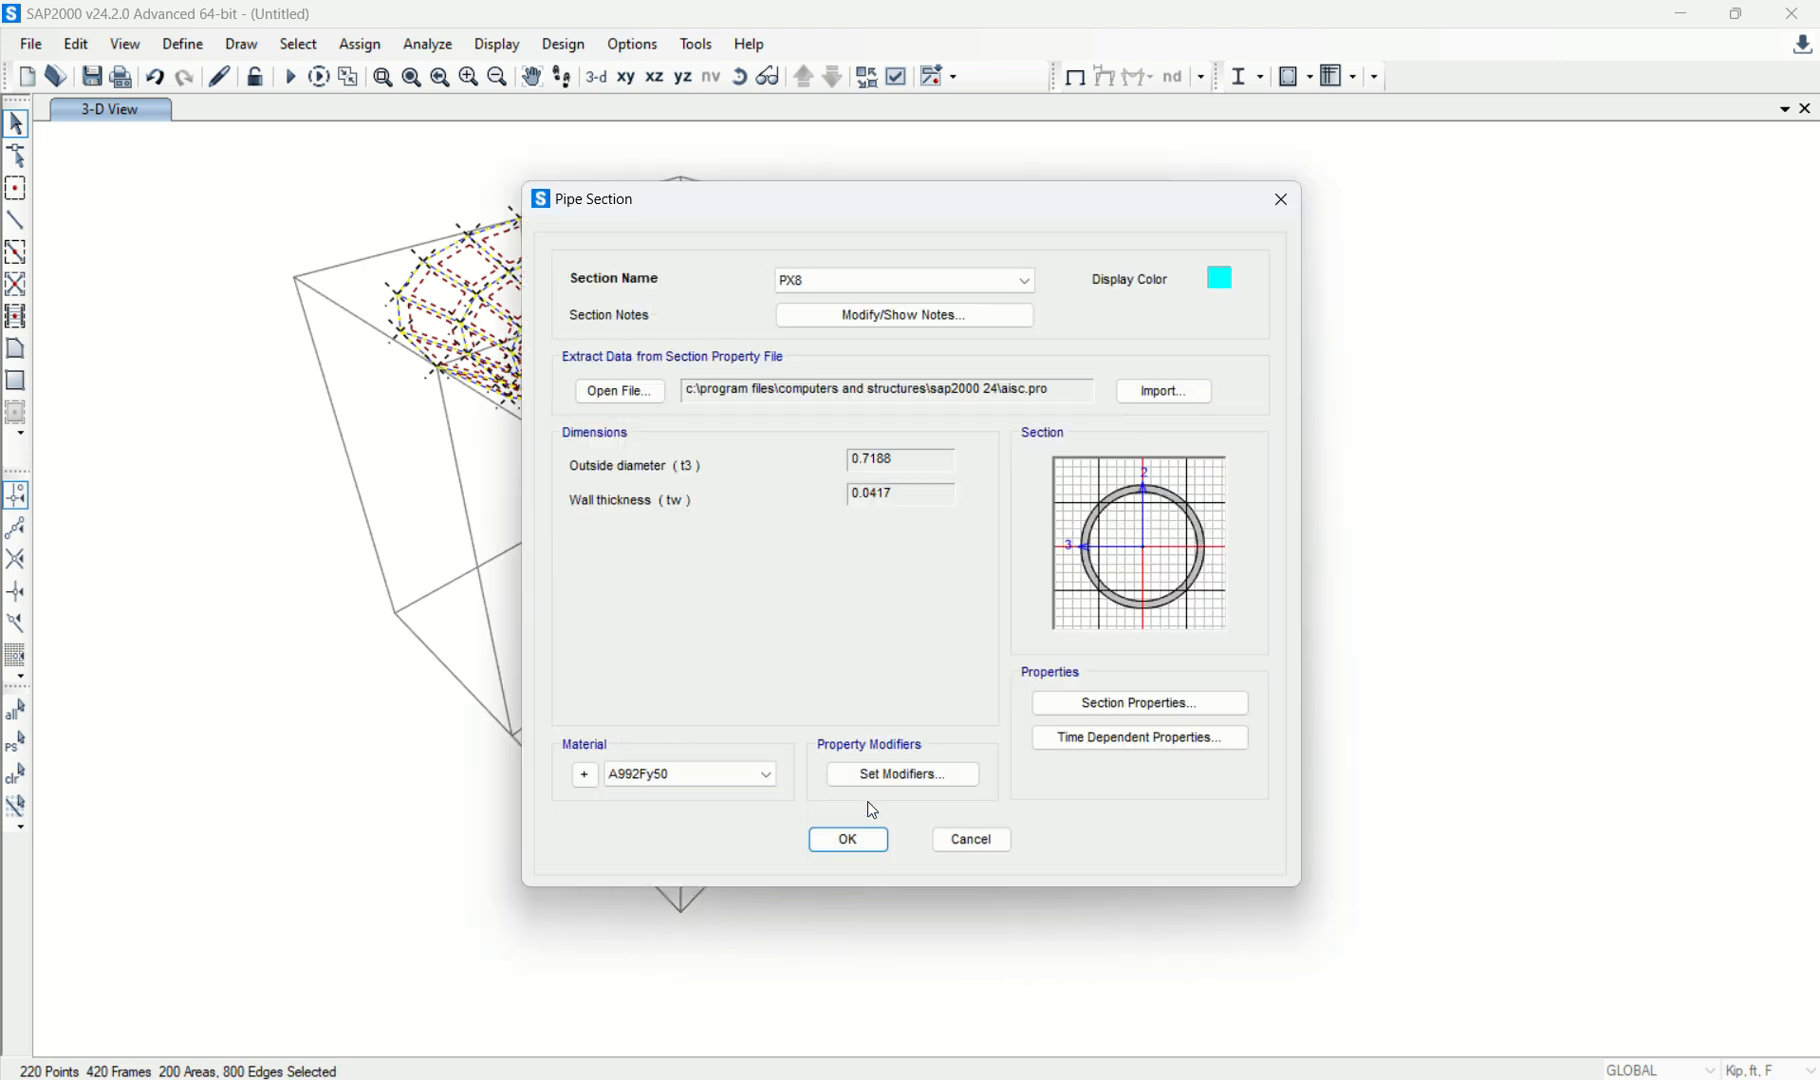
left_click(848, 838)
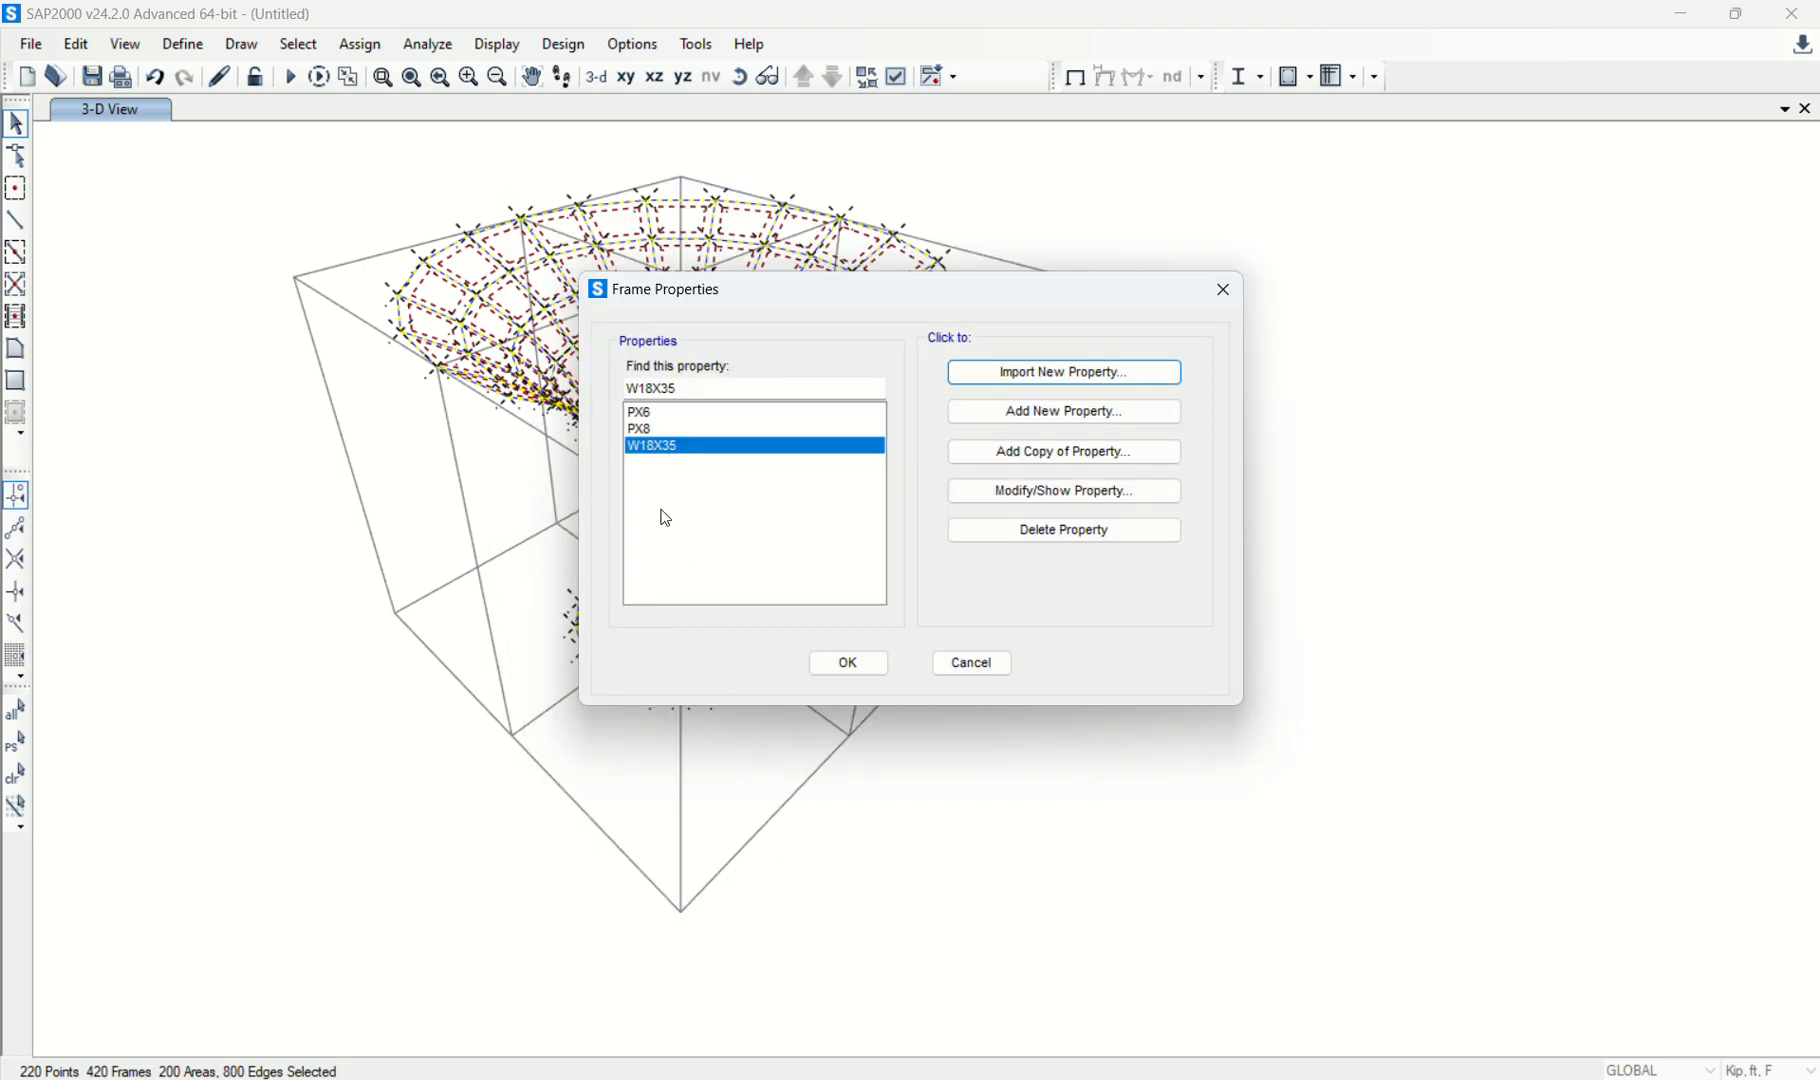
left_click(658, 417)
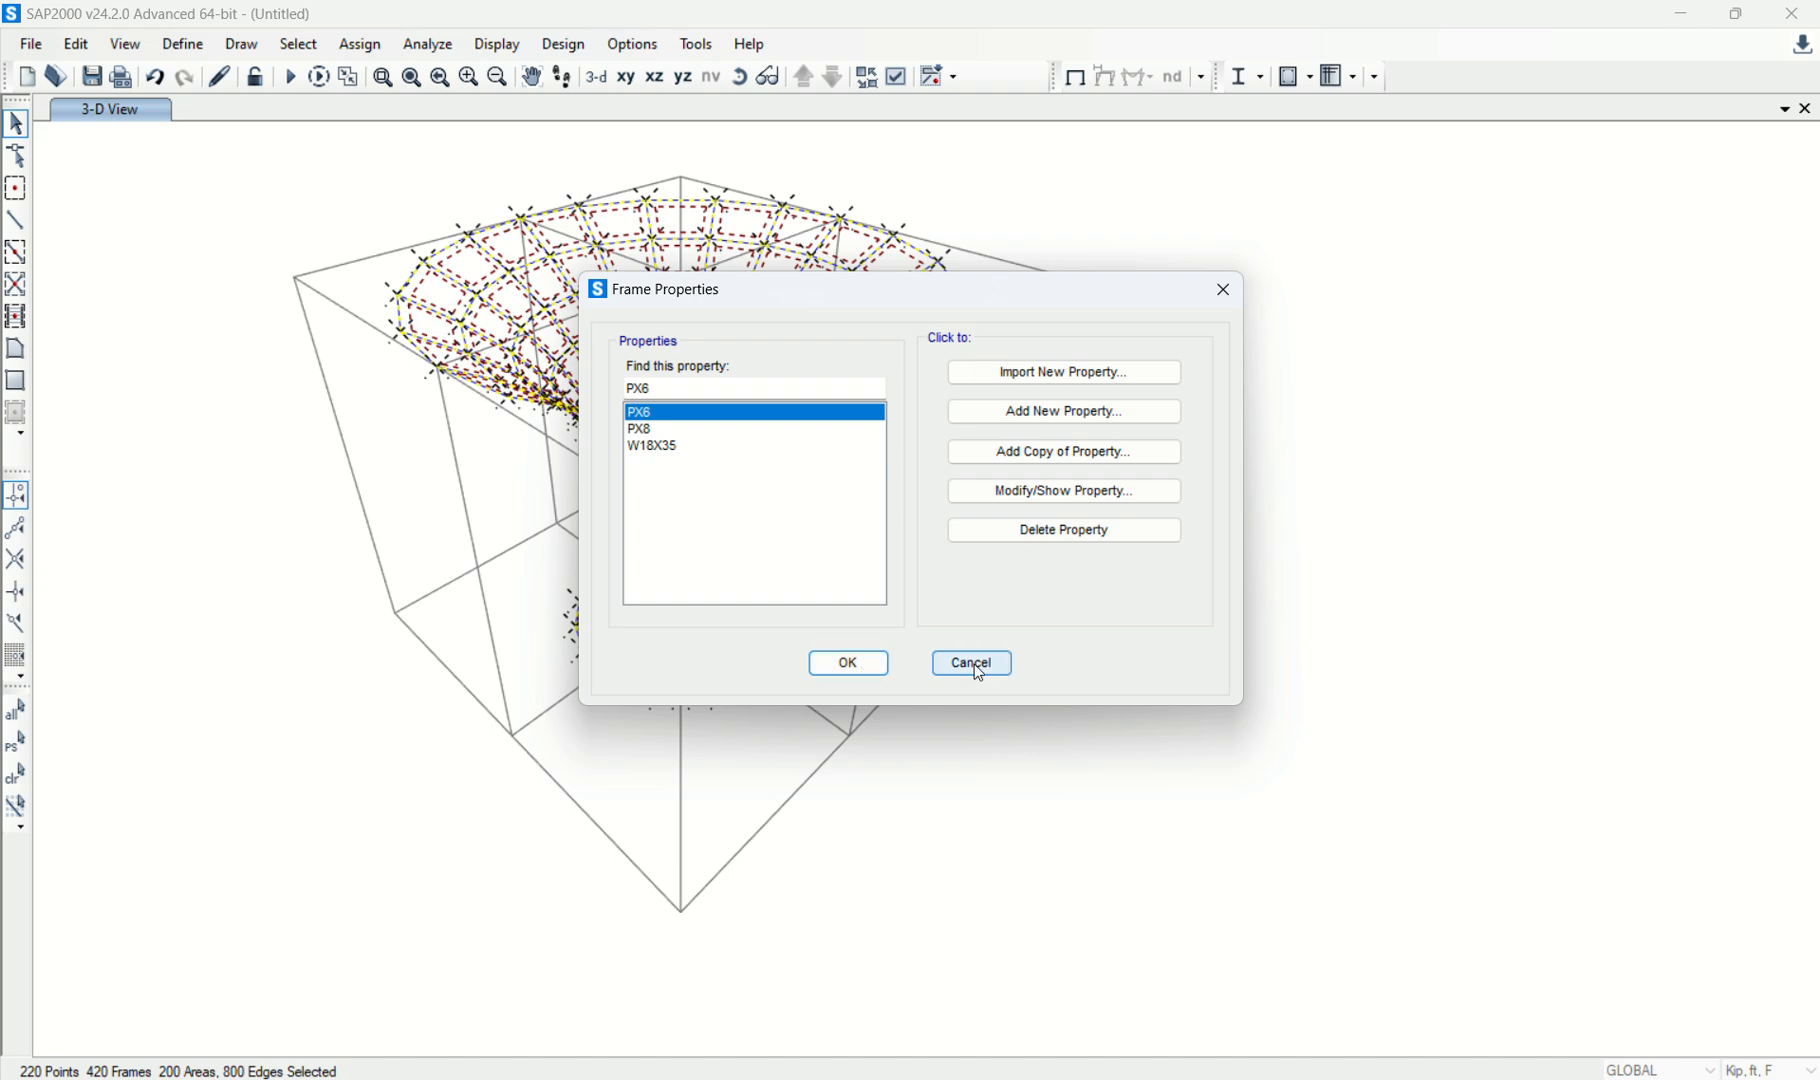
left_click(847, 663)
Assign the PX6 section to all selected tower frames and check the section labels along the upper rim.
left_click(360, 44)
mouse_move(400, 104)
left_click(727, 108)
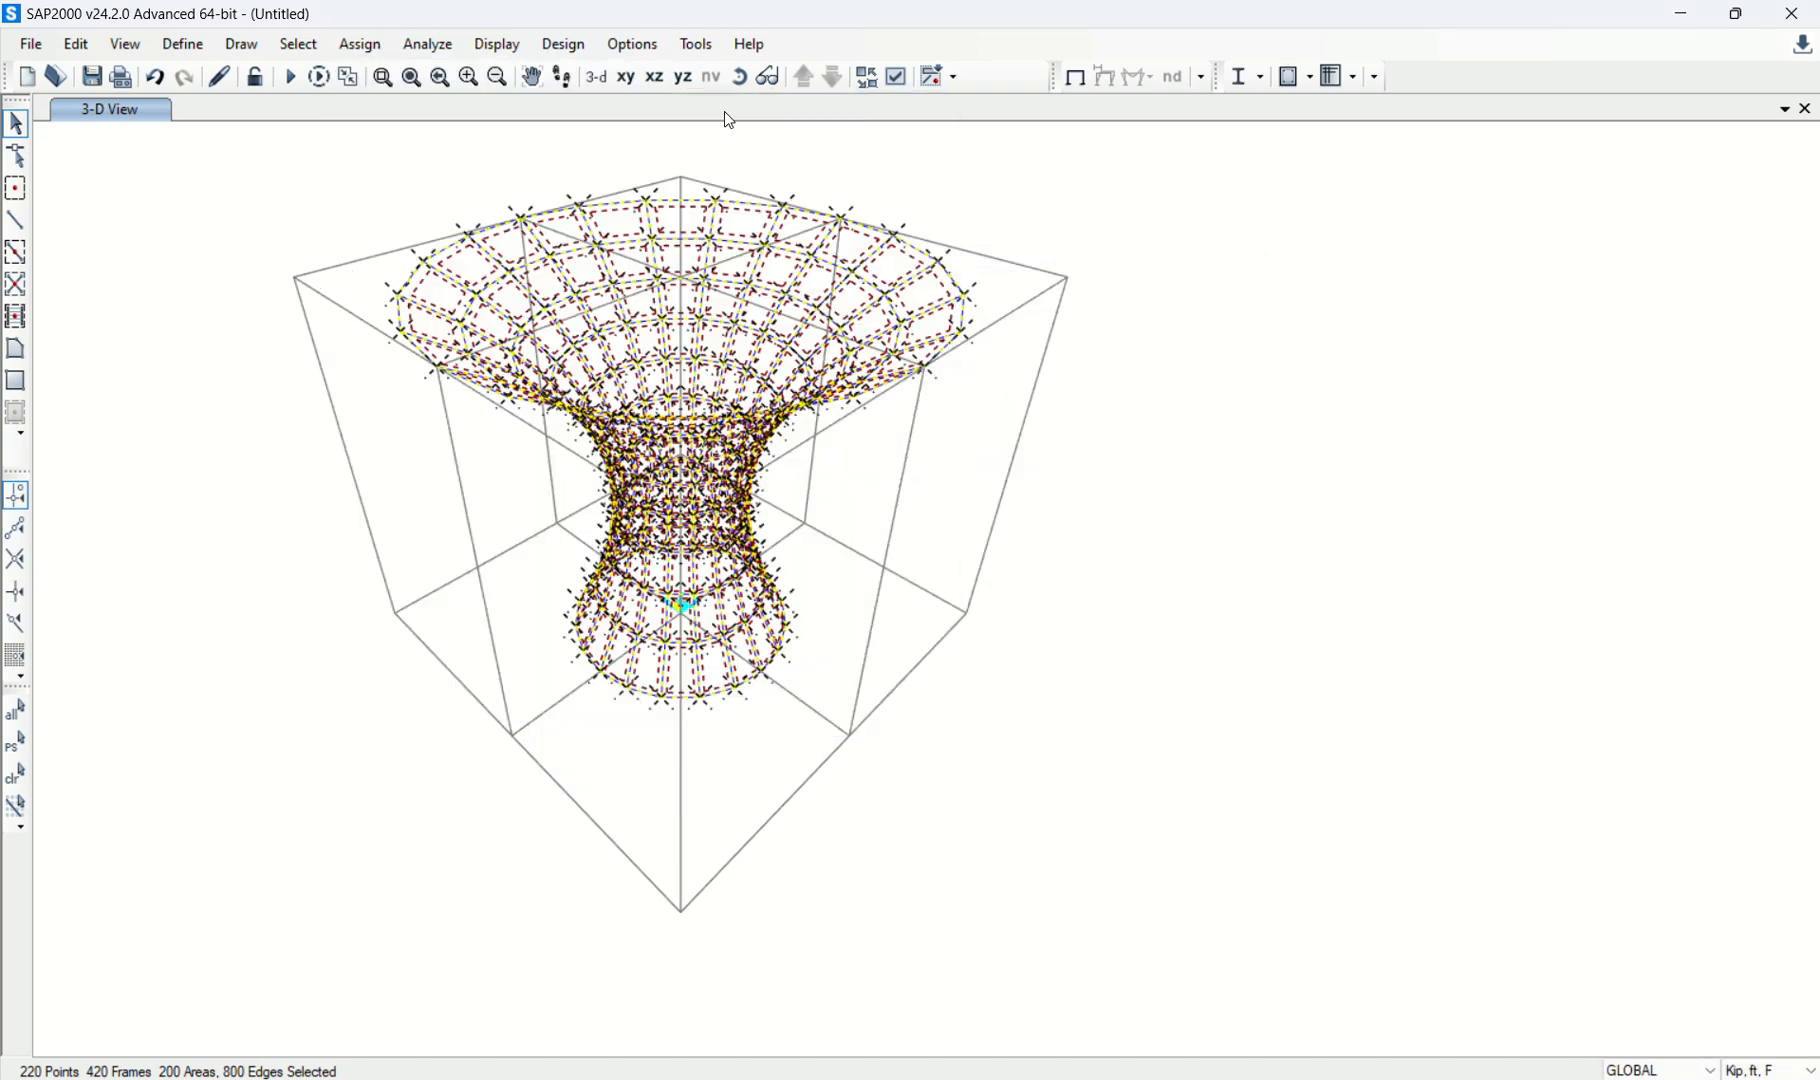
left_click(775, 360)
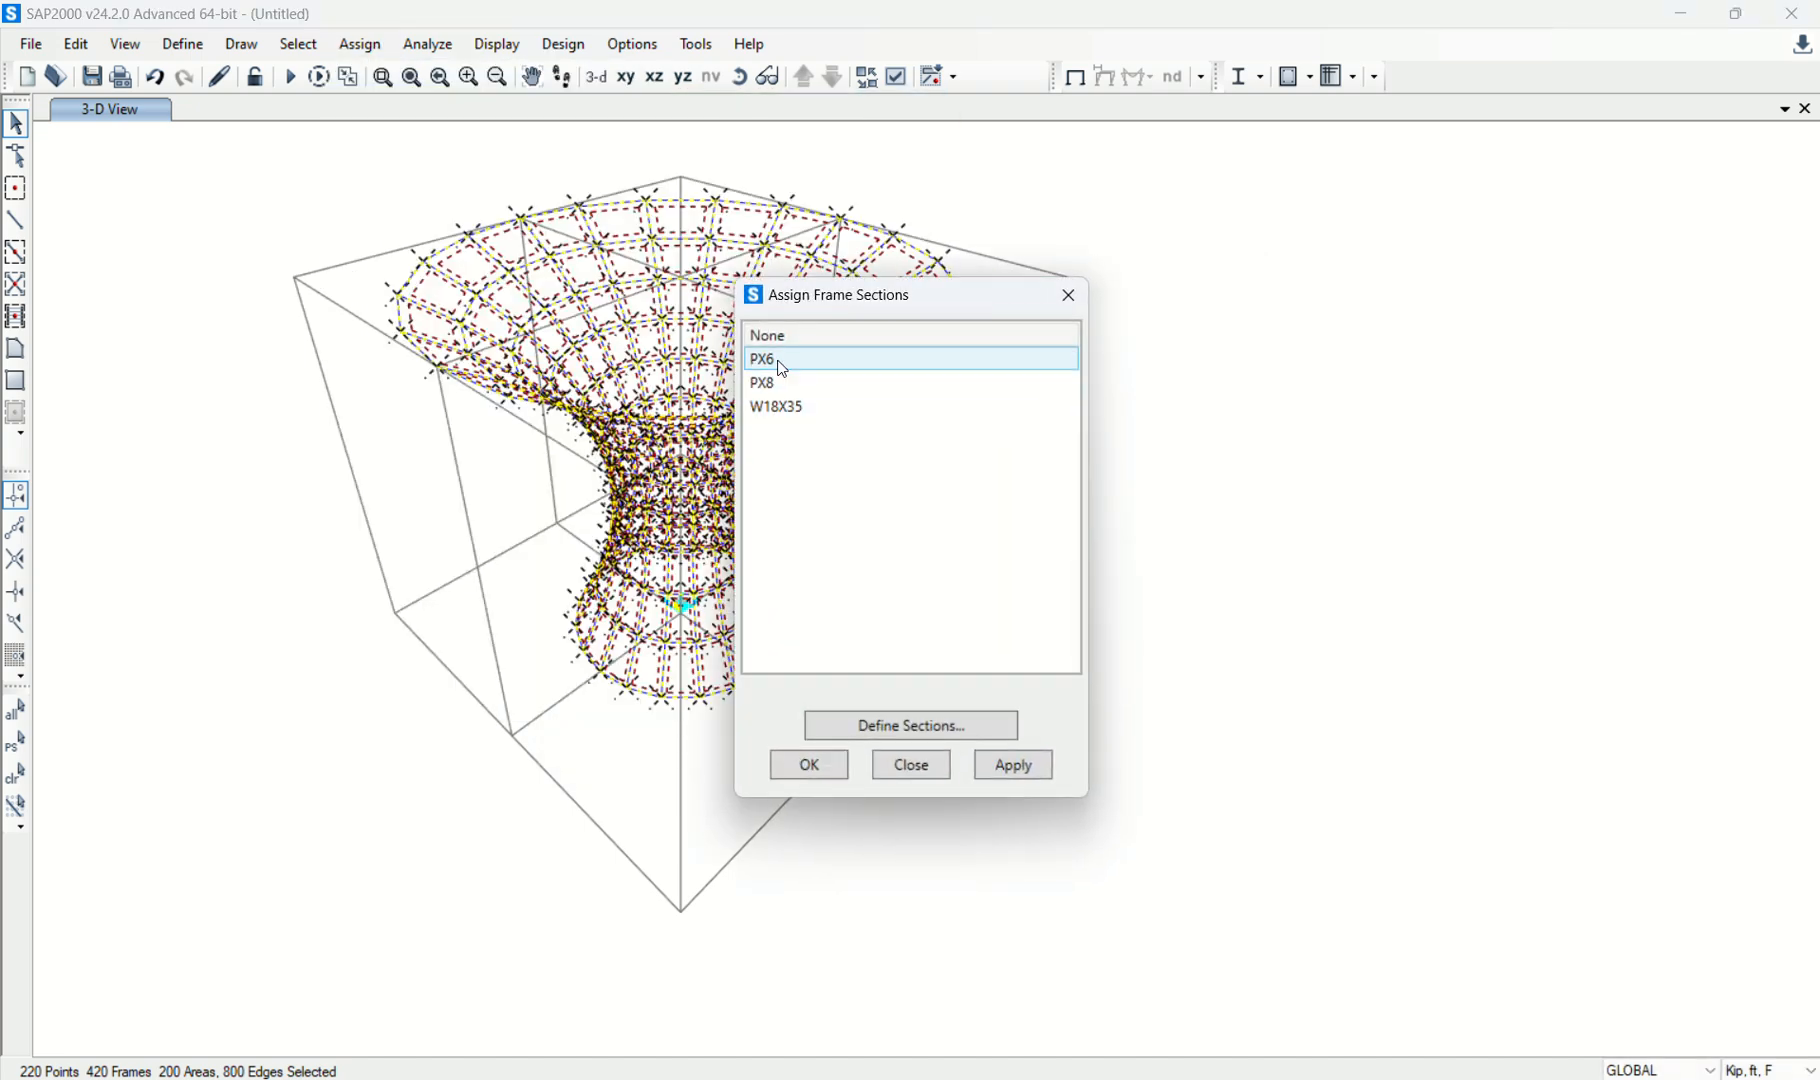
left_click(808, 767)
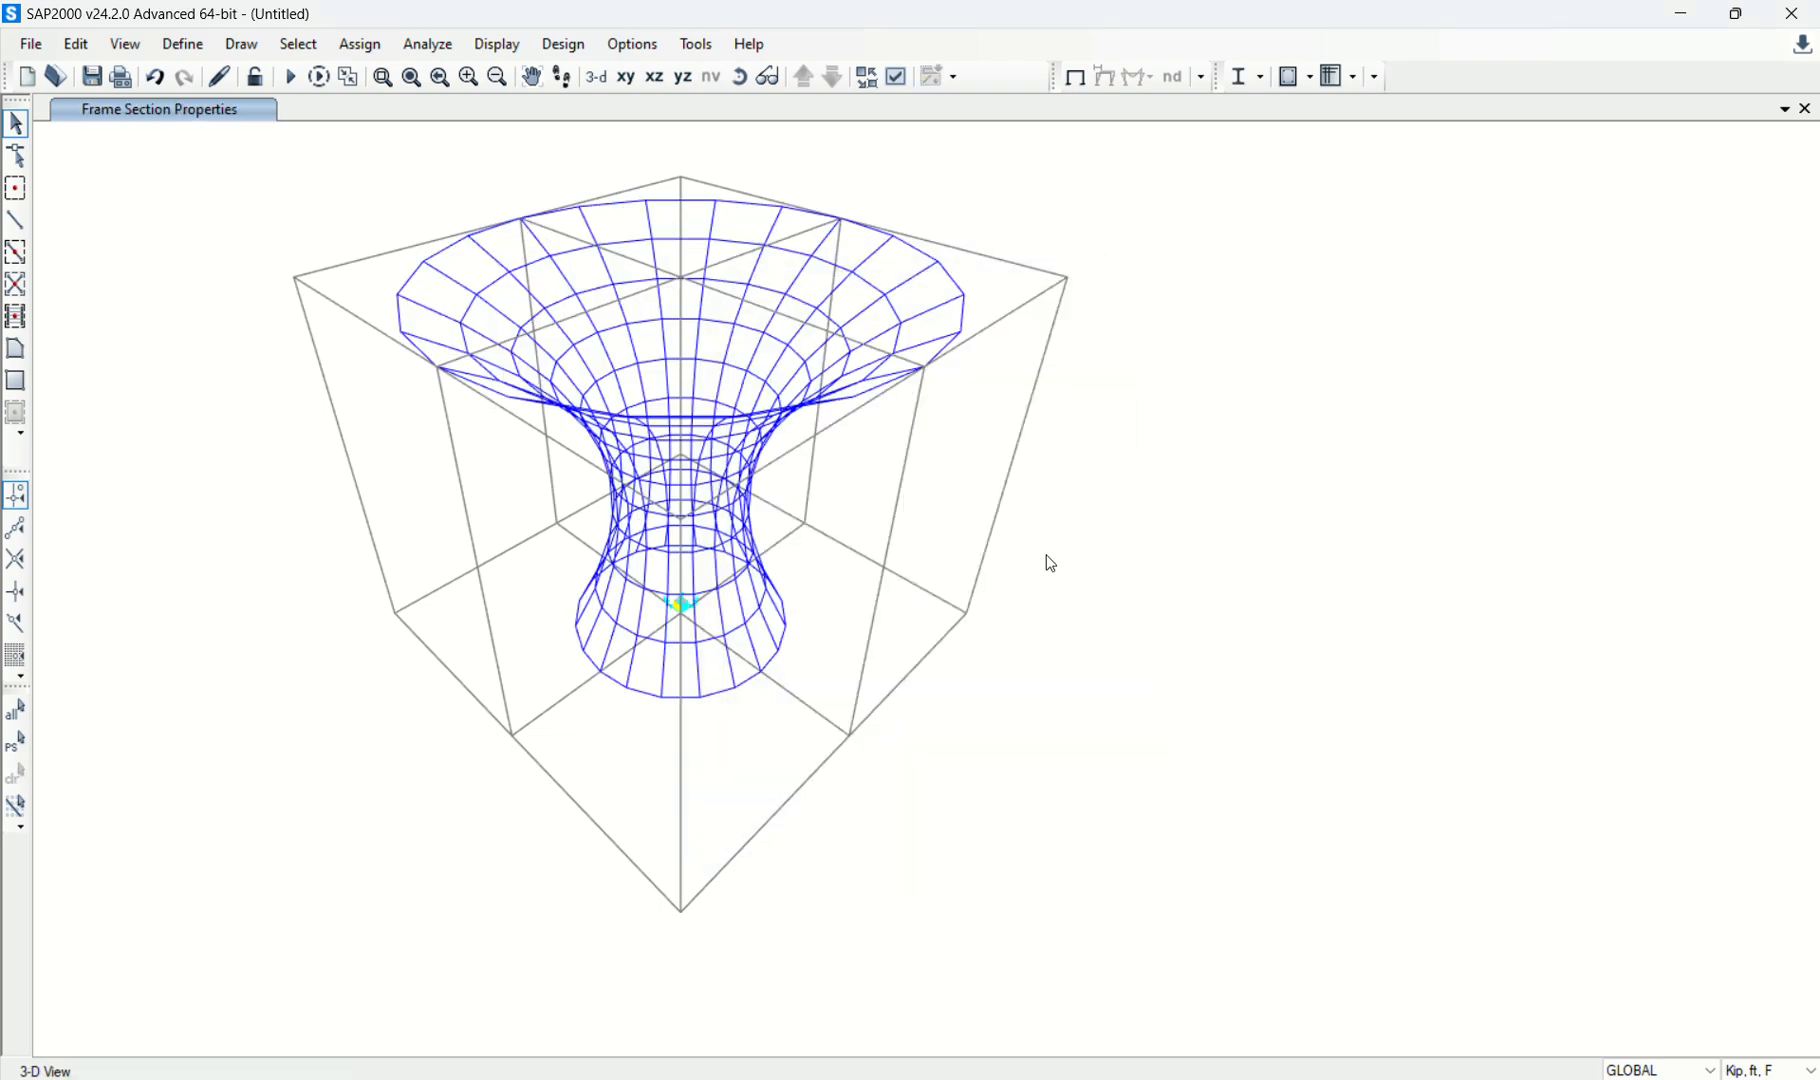
scroll(645, 185, "up", 4)
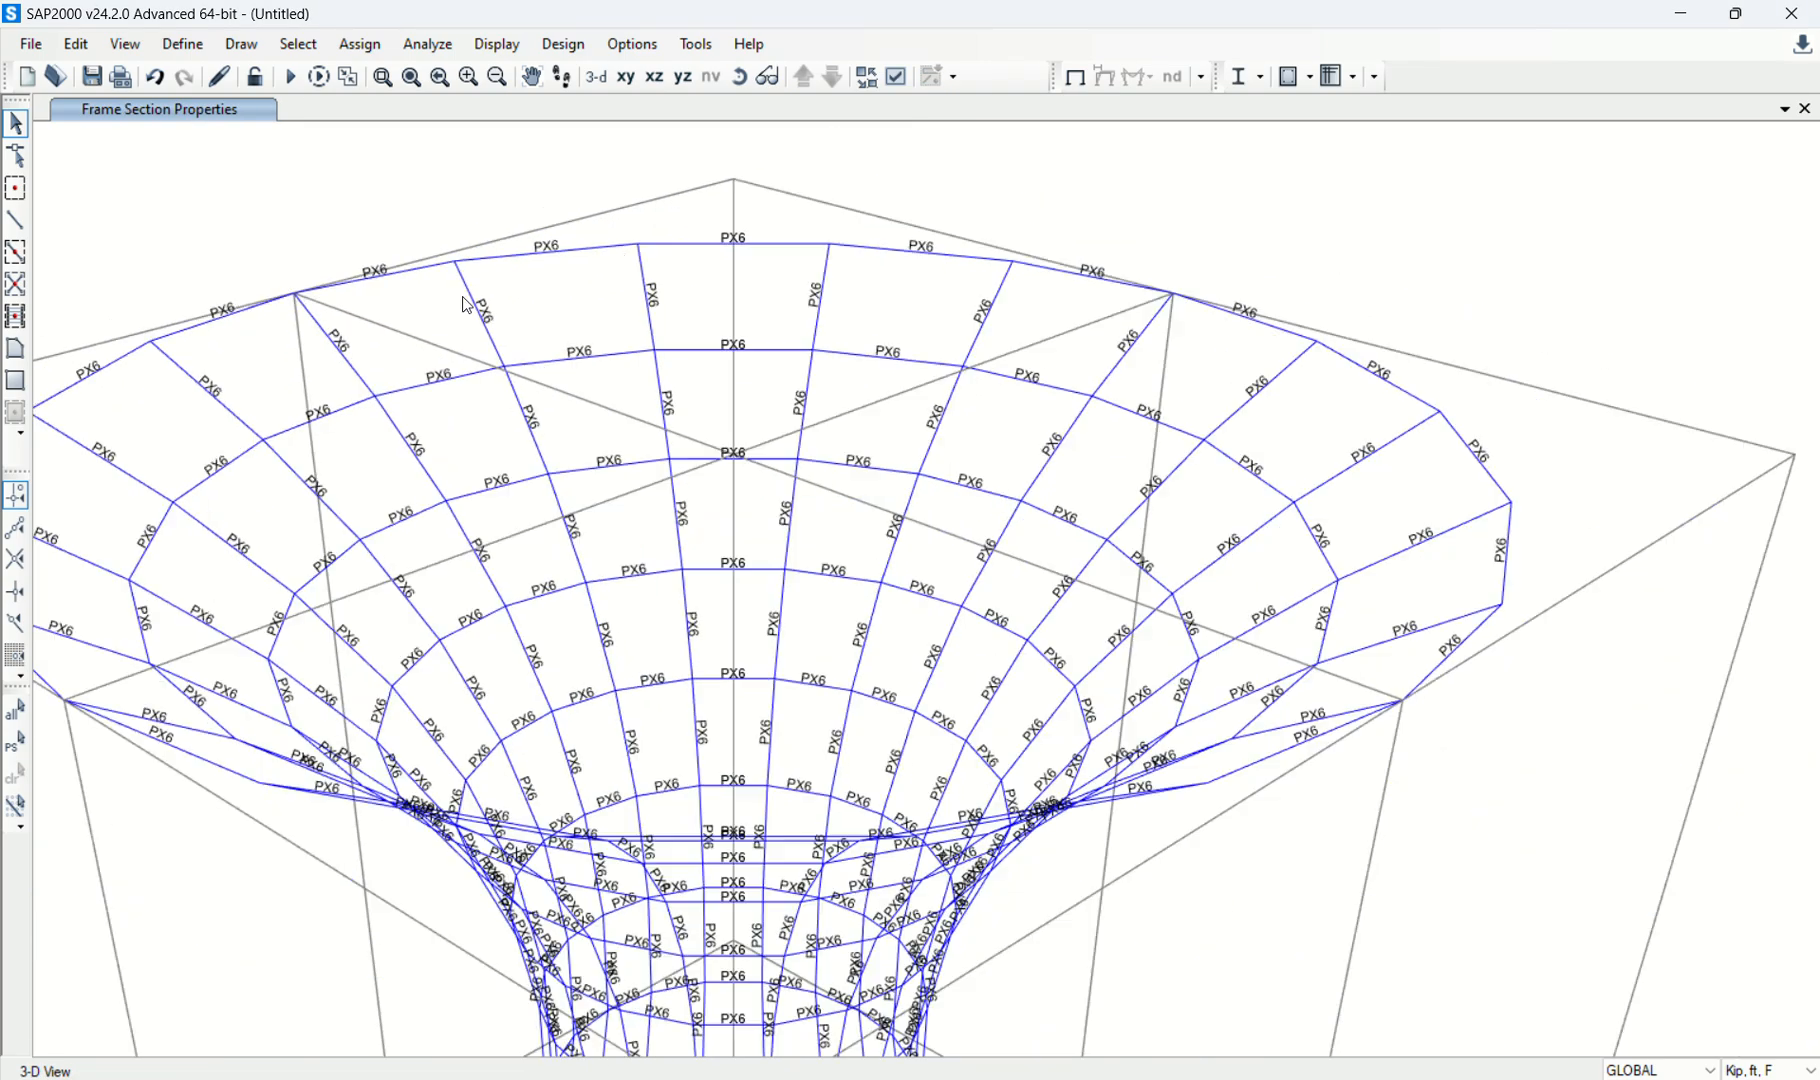
scroll(465, 305, "down", 5)
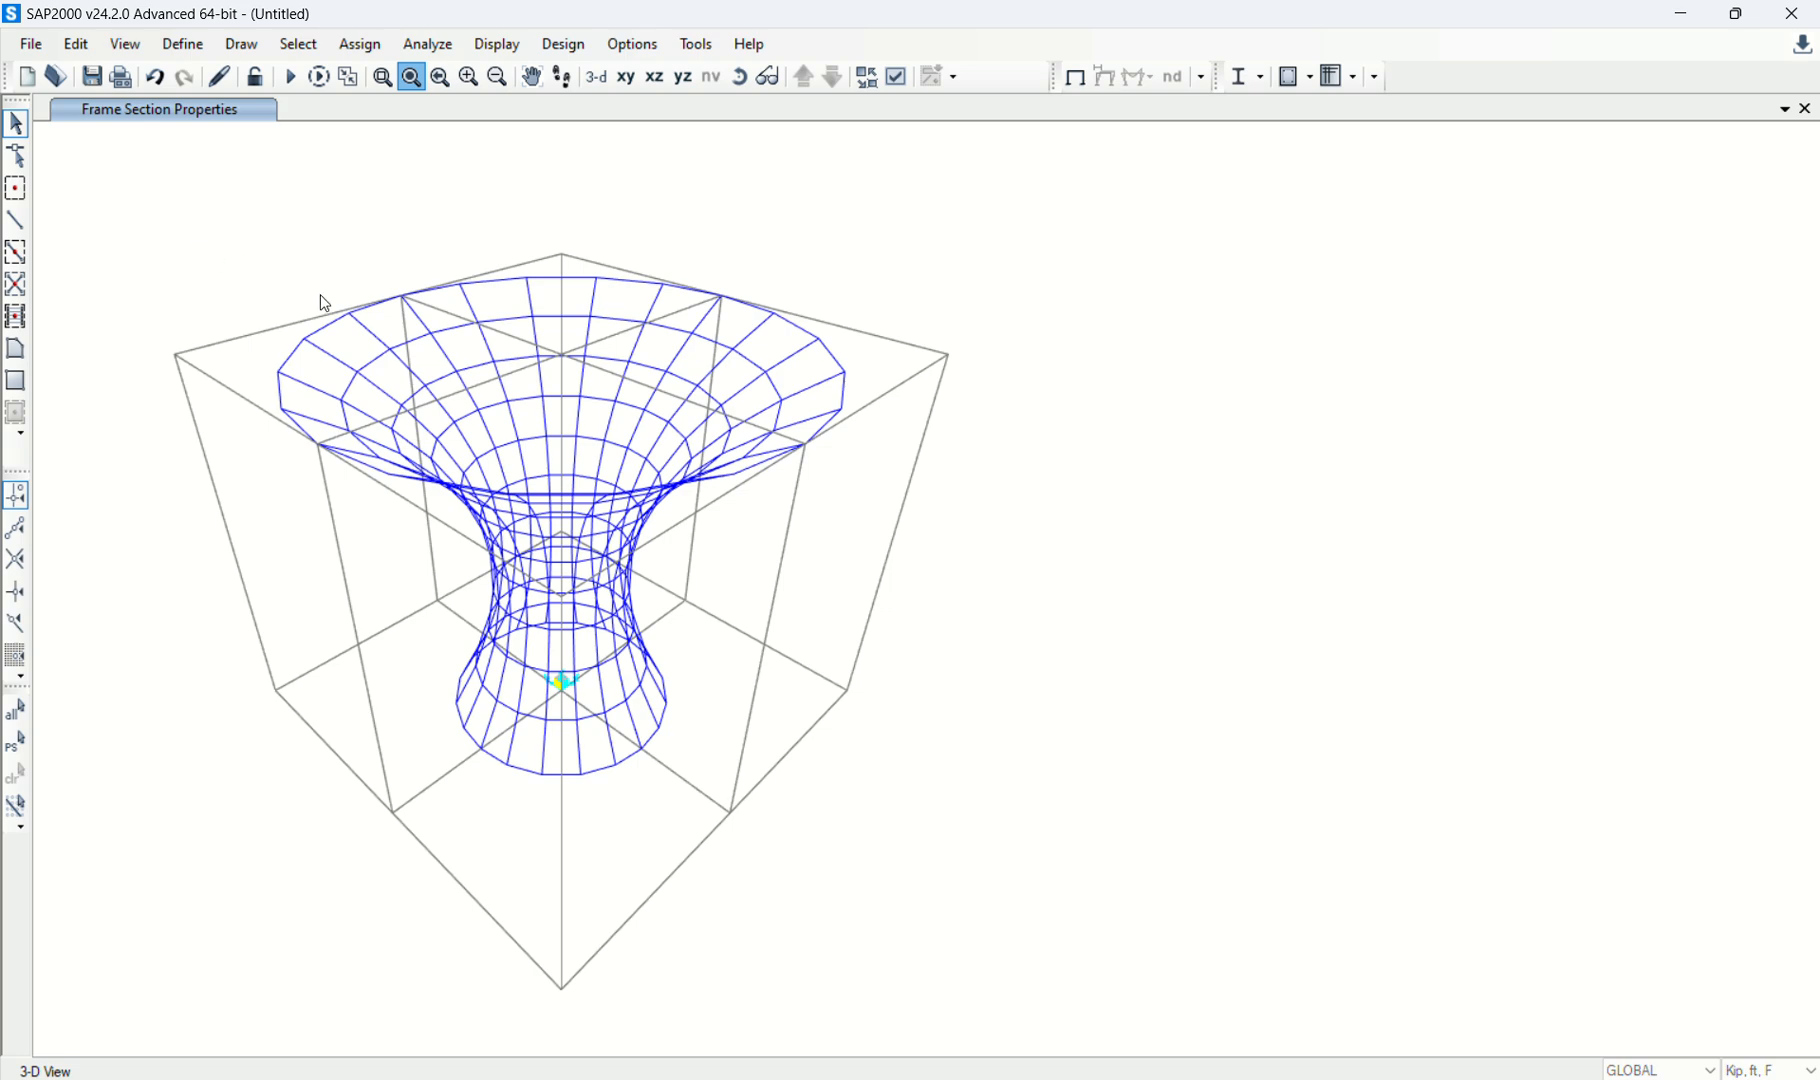
Select the whole tower, including its frames and area panels, and remove the selection from view.
key("F3")
left_click_drag(183, 198, 1322, 936)
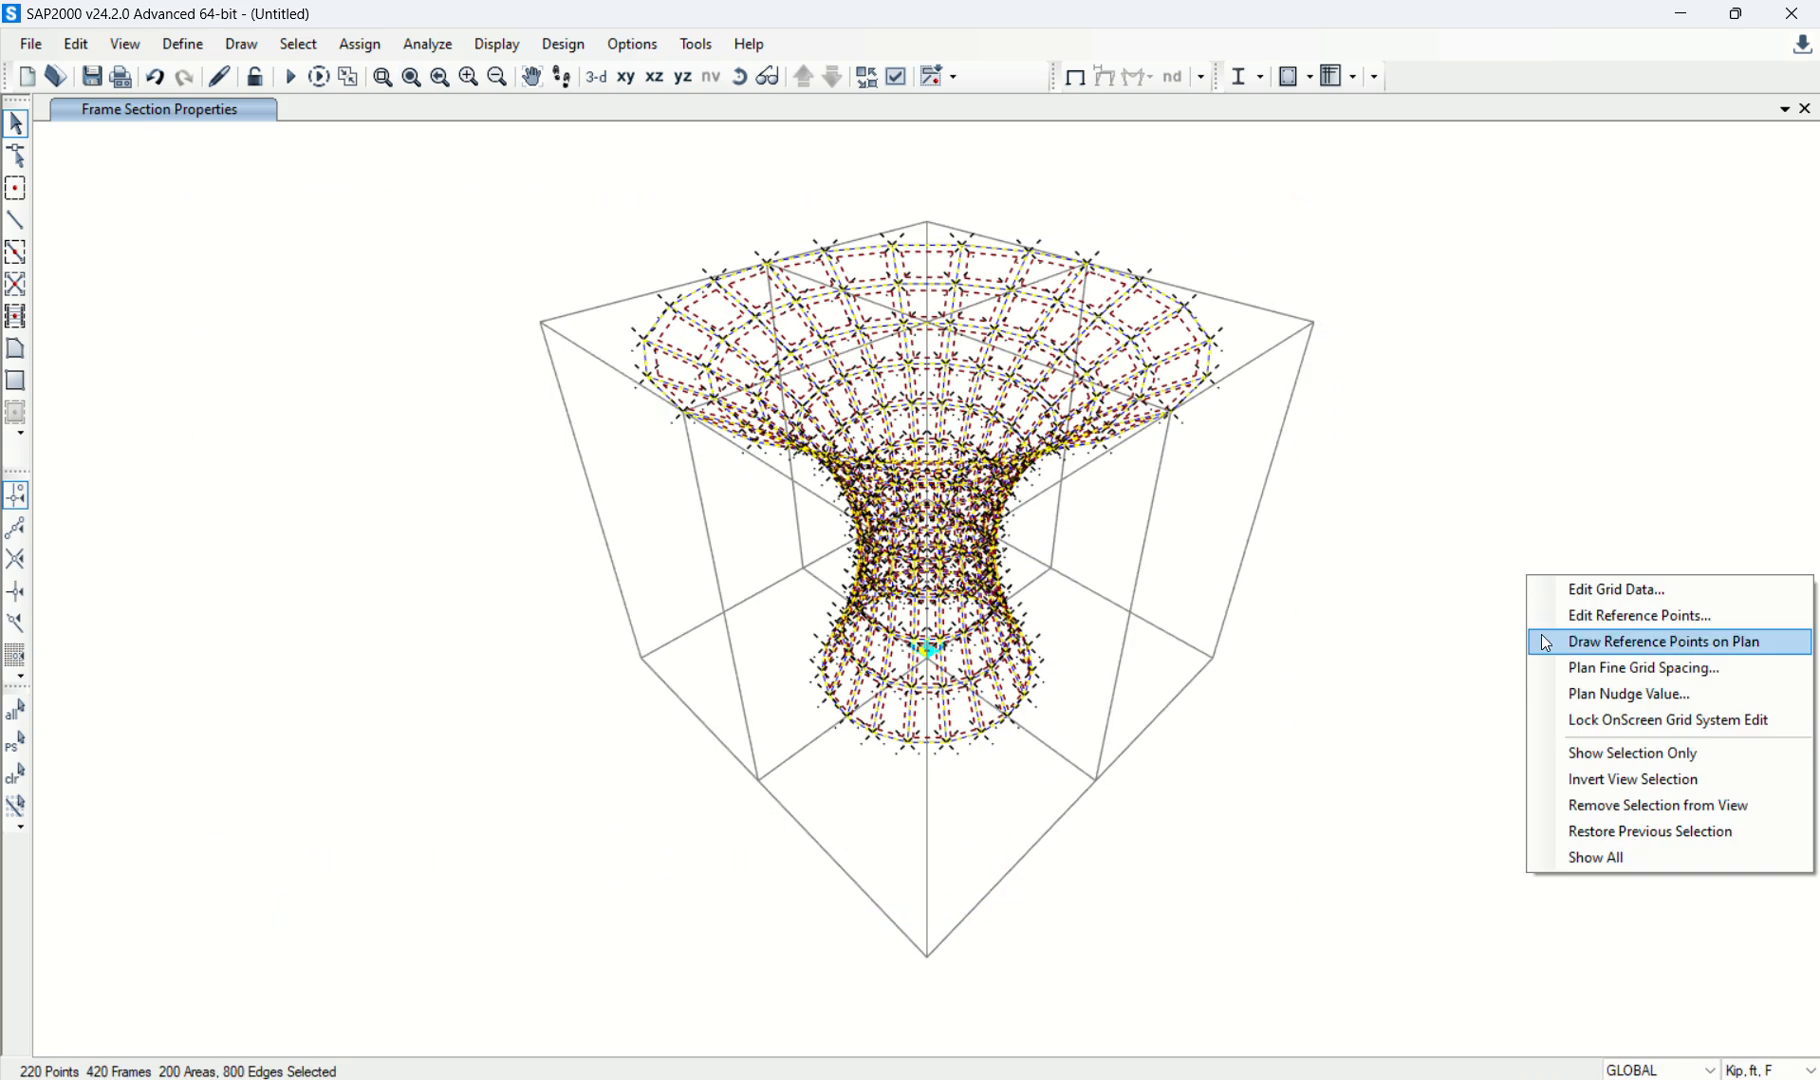
left_click(1620, 810)
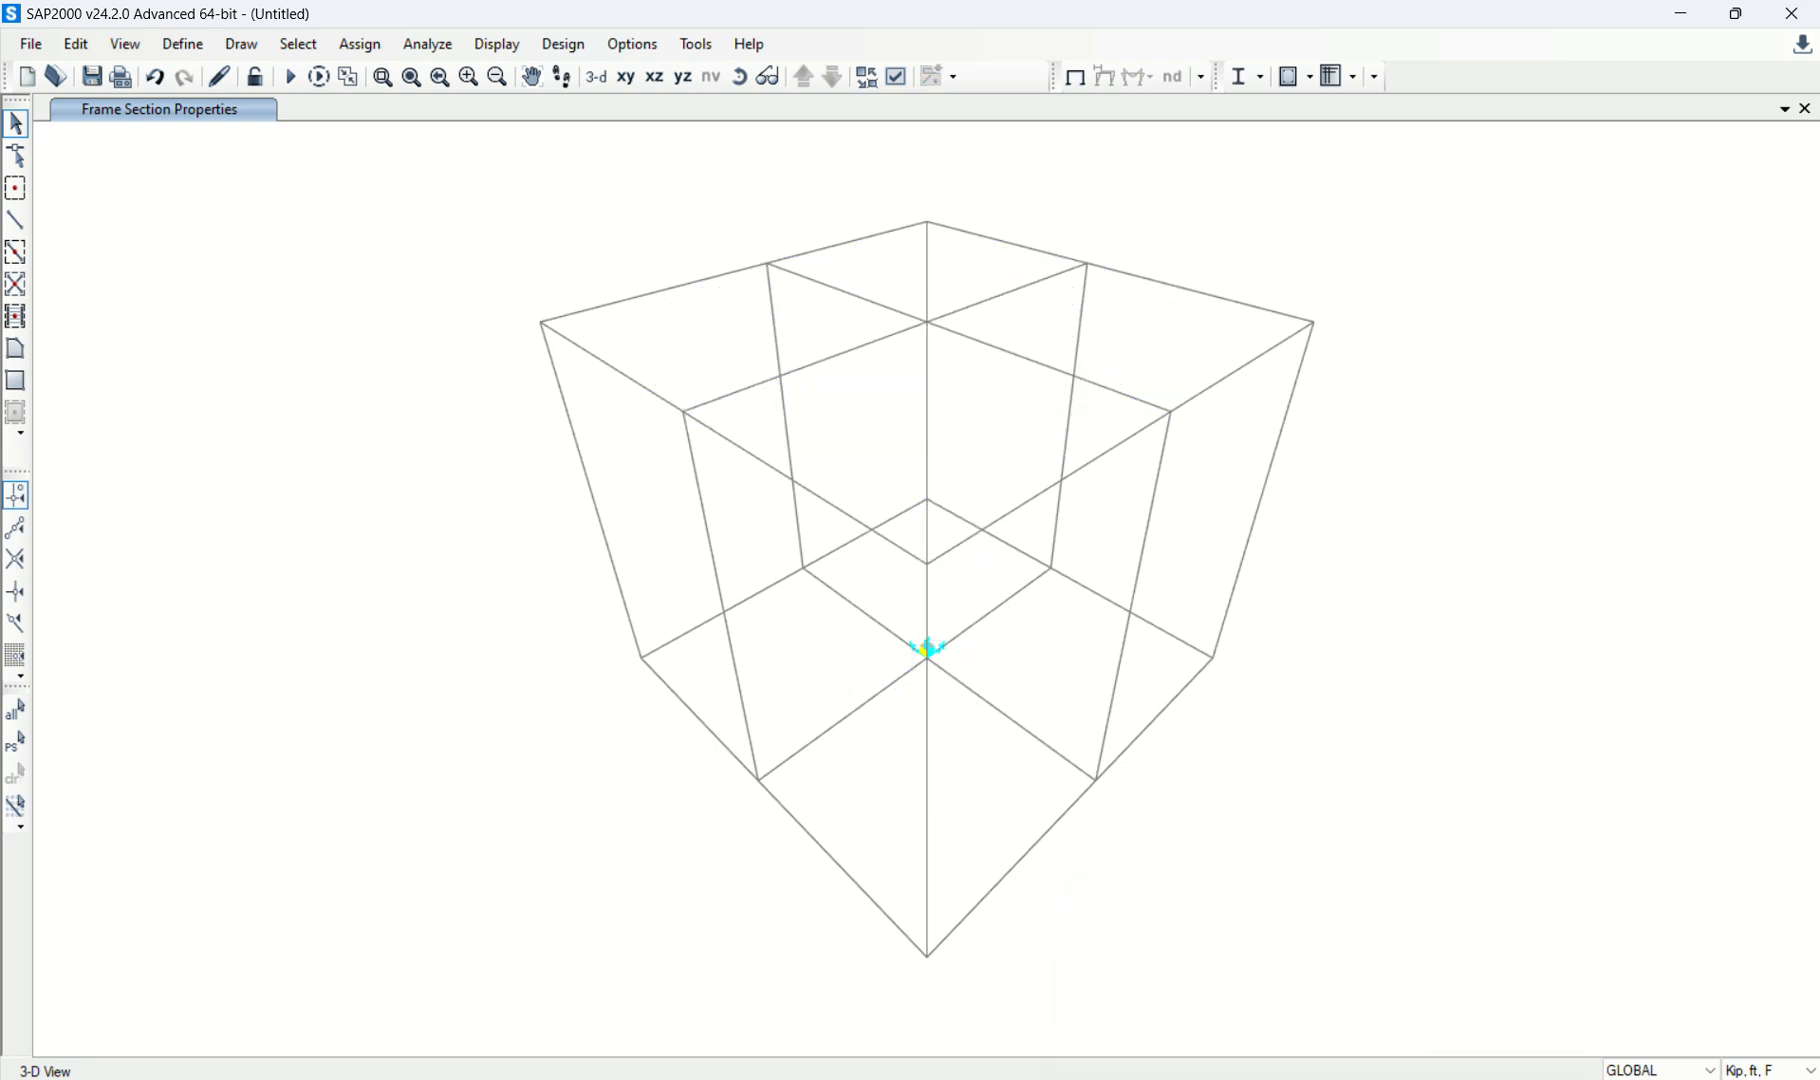
Return to the SAP2000 window containing the hidden tower and start an IGES import into its model.
mouse_move(1304, 1028)
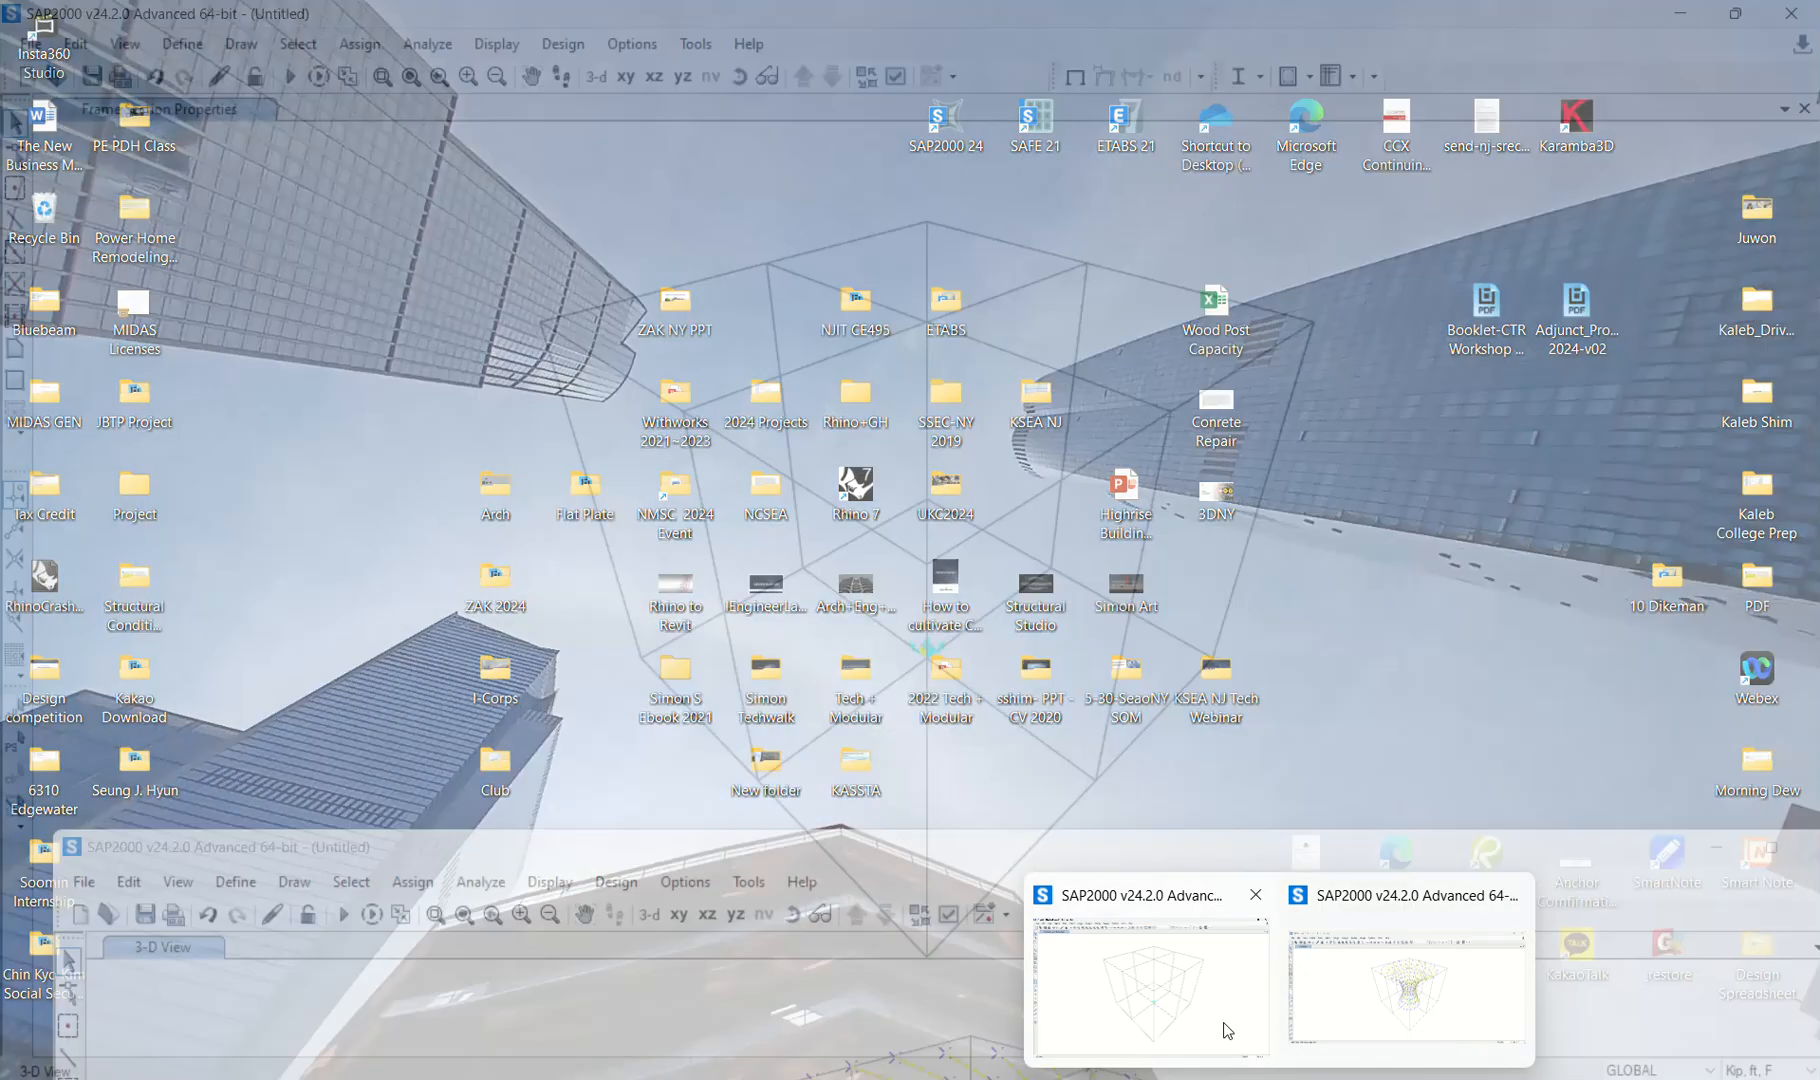
left_click(1218, 1020)
left_click(597, 77)
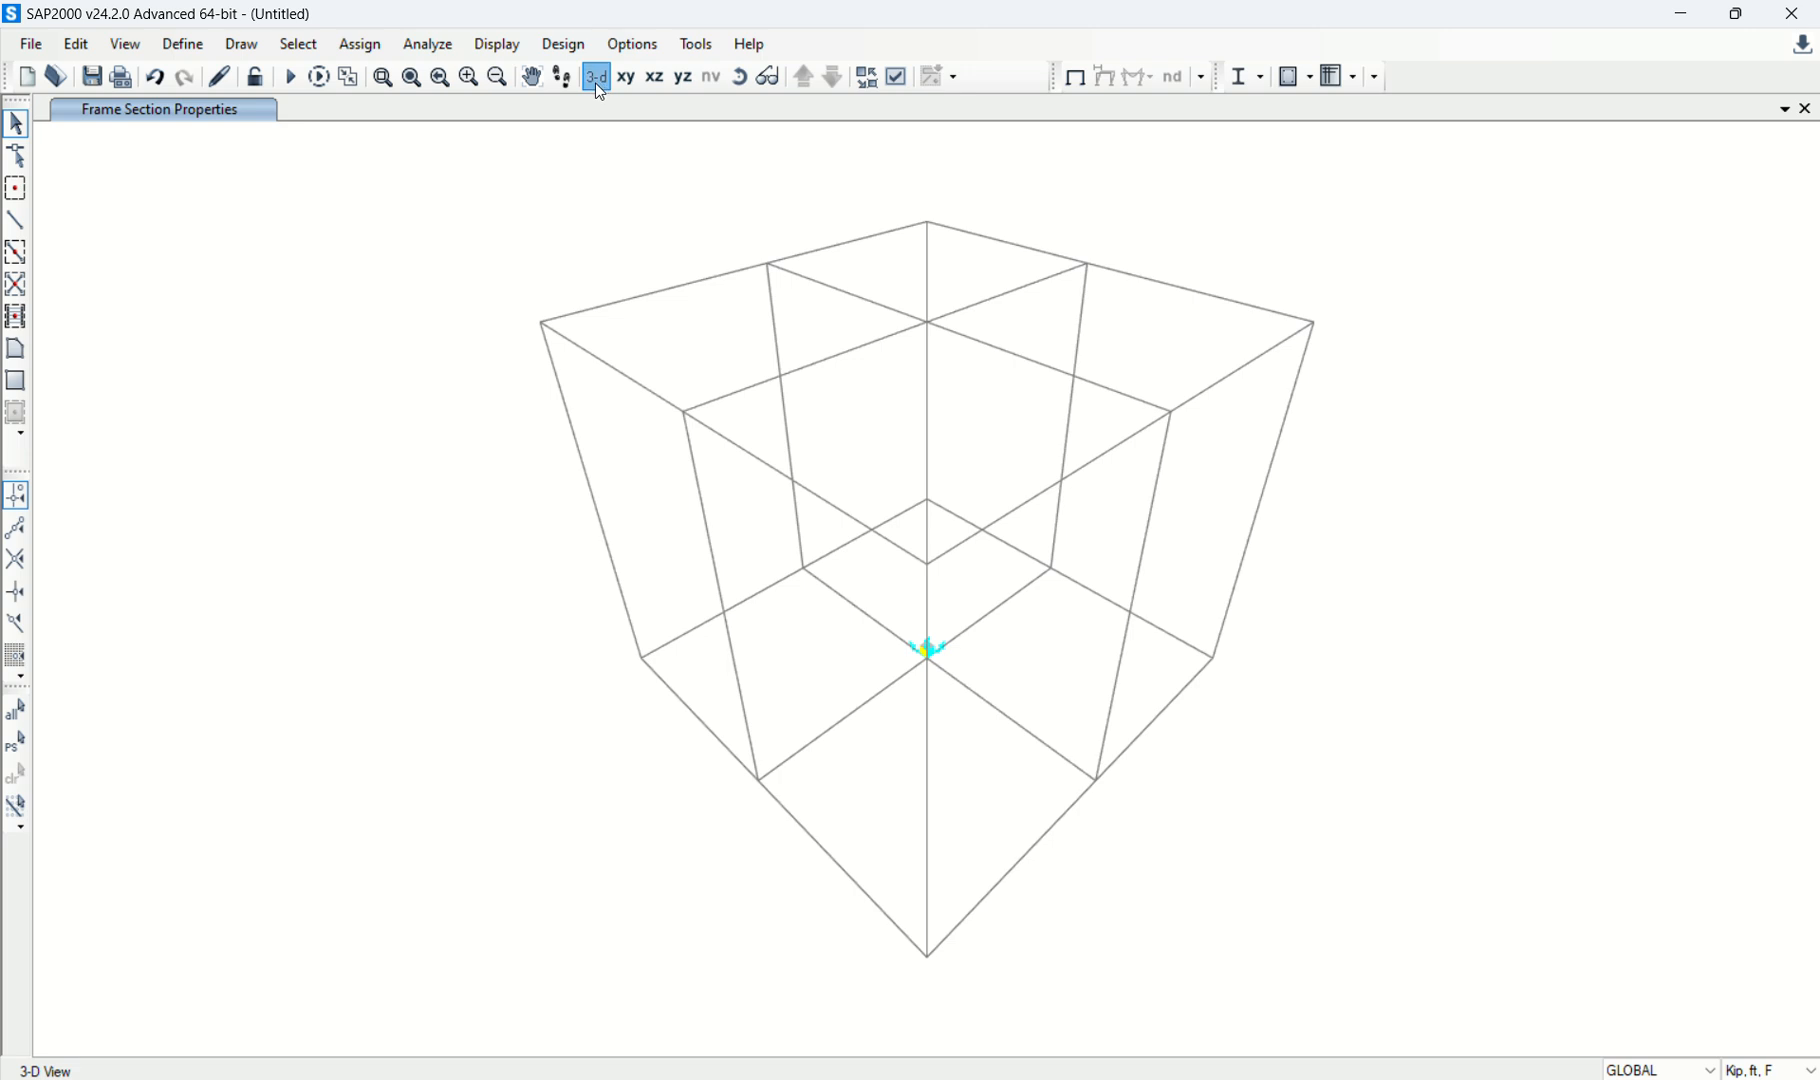
left_click(31, 46)
left_click(31, 52)
left_click(31, 52)
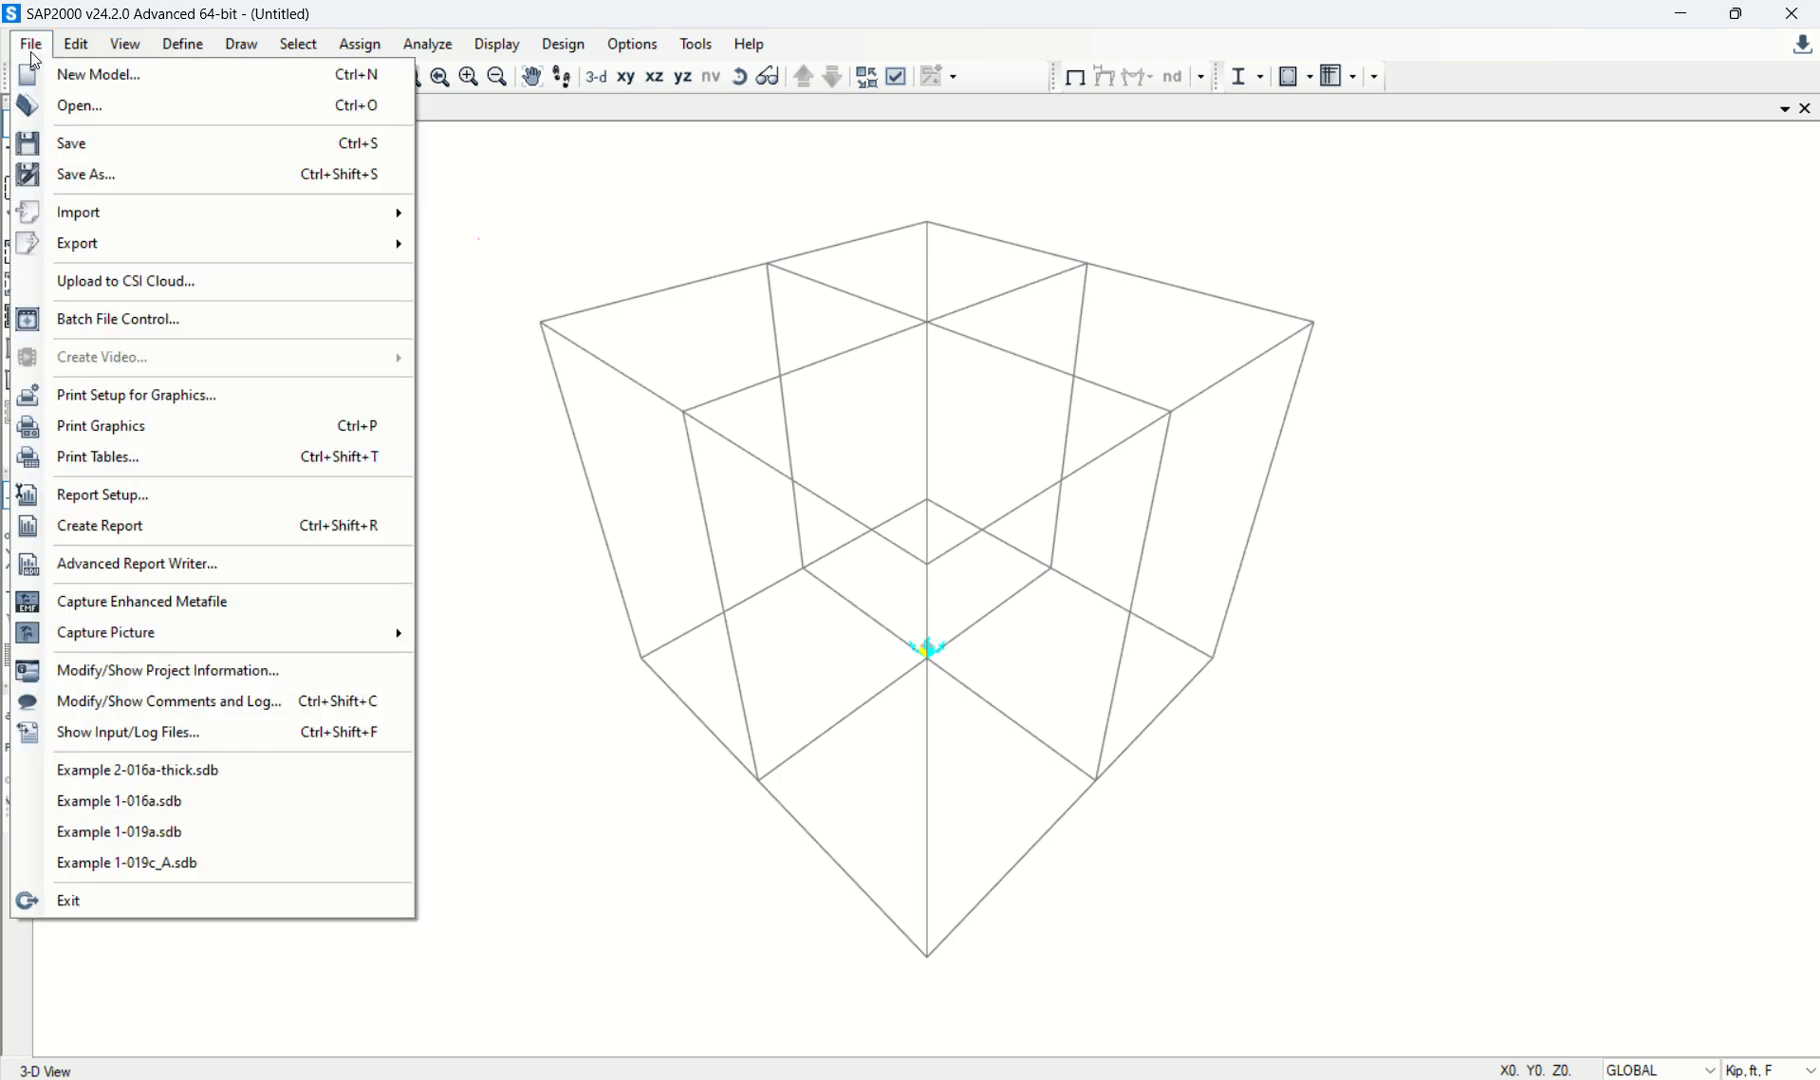
mouse_move(188, 218)
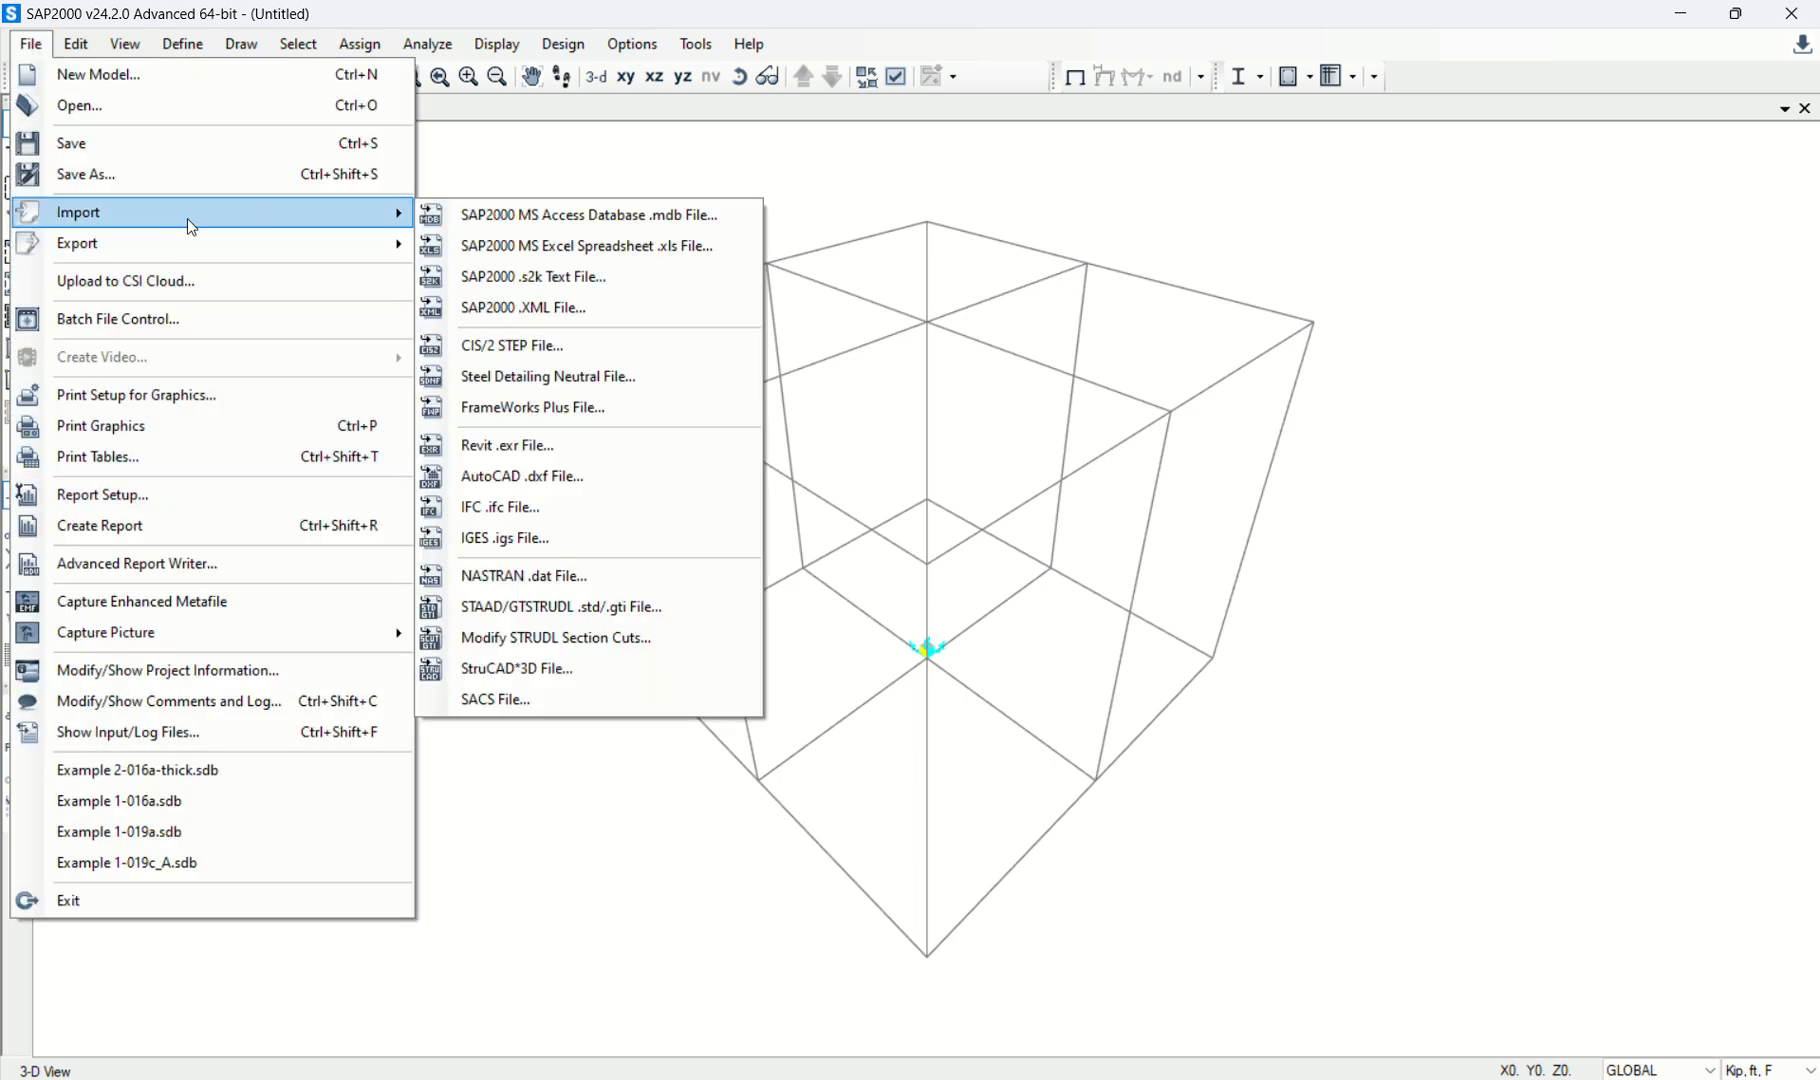
left_click(499, 540)
left_click(926, 642)
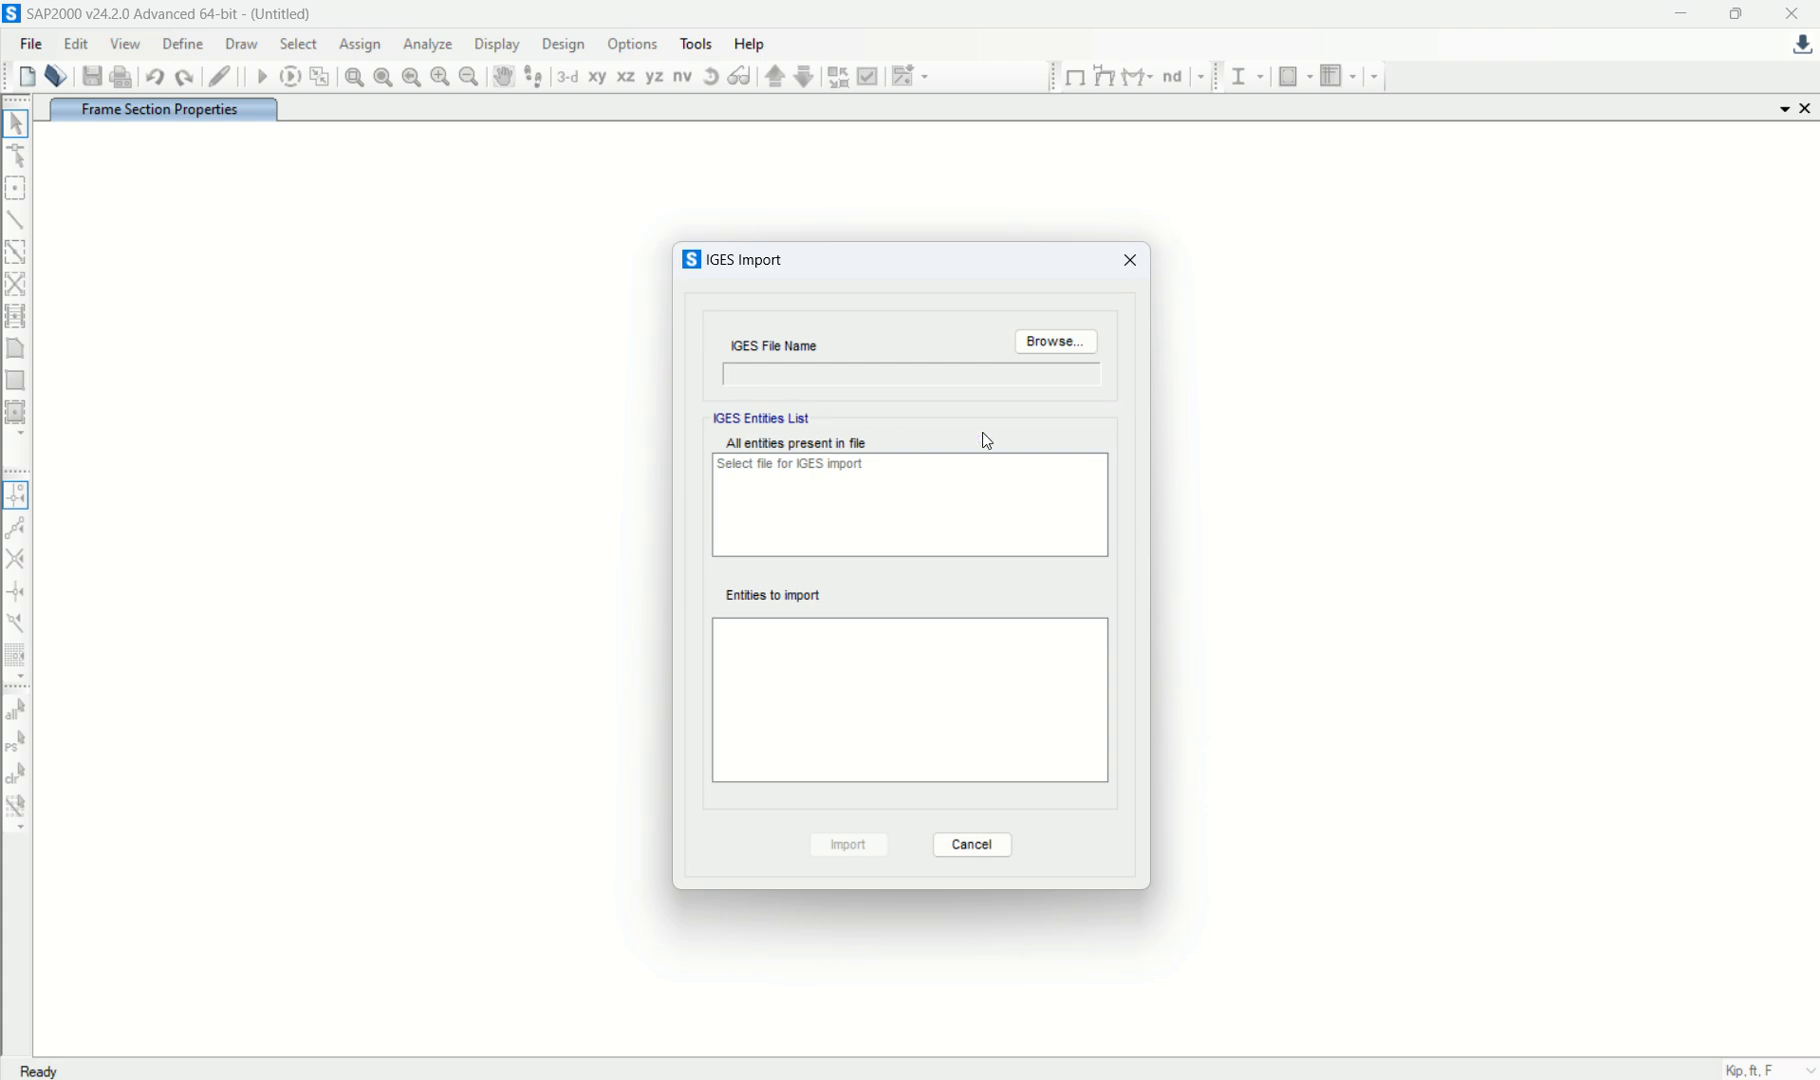
Import the Rational B-Spline Curve entities (Type 126) of Tower Brace 1.igs from the Tower Example folder.
left_click(1071, 350)
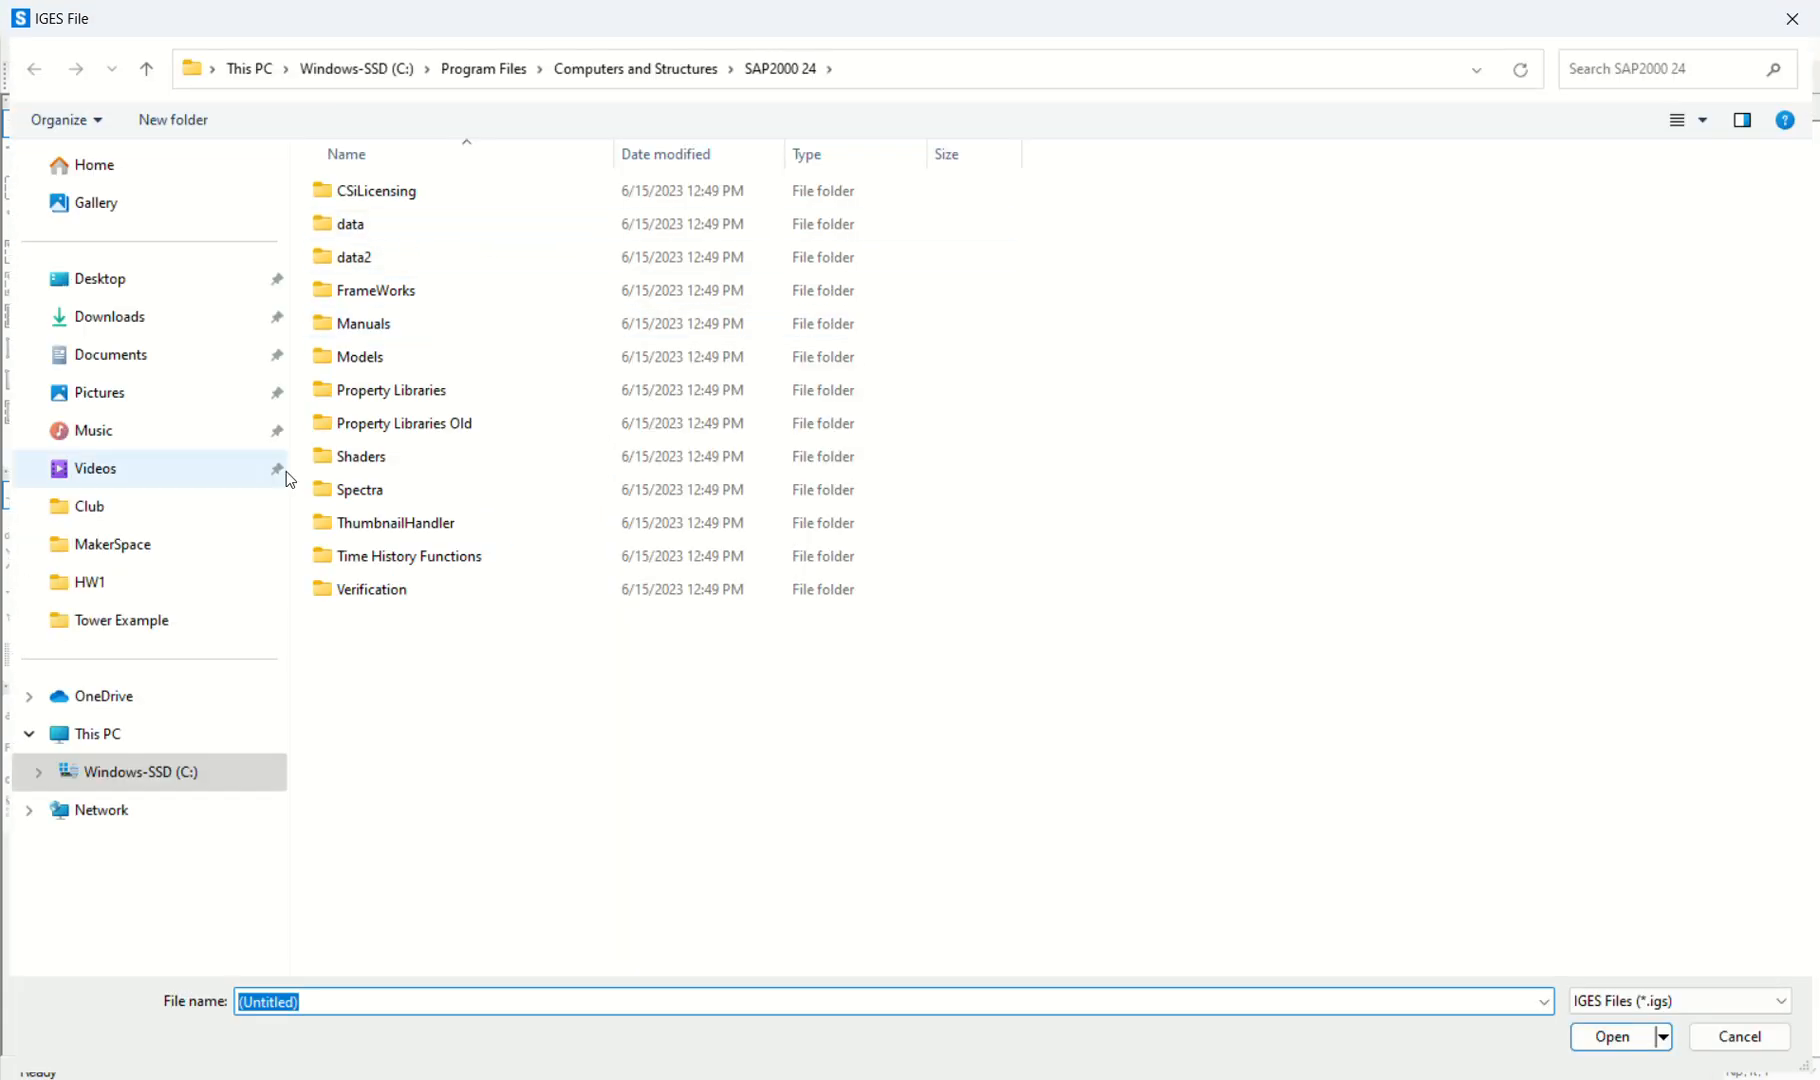
left_click(114, 512)
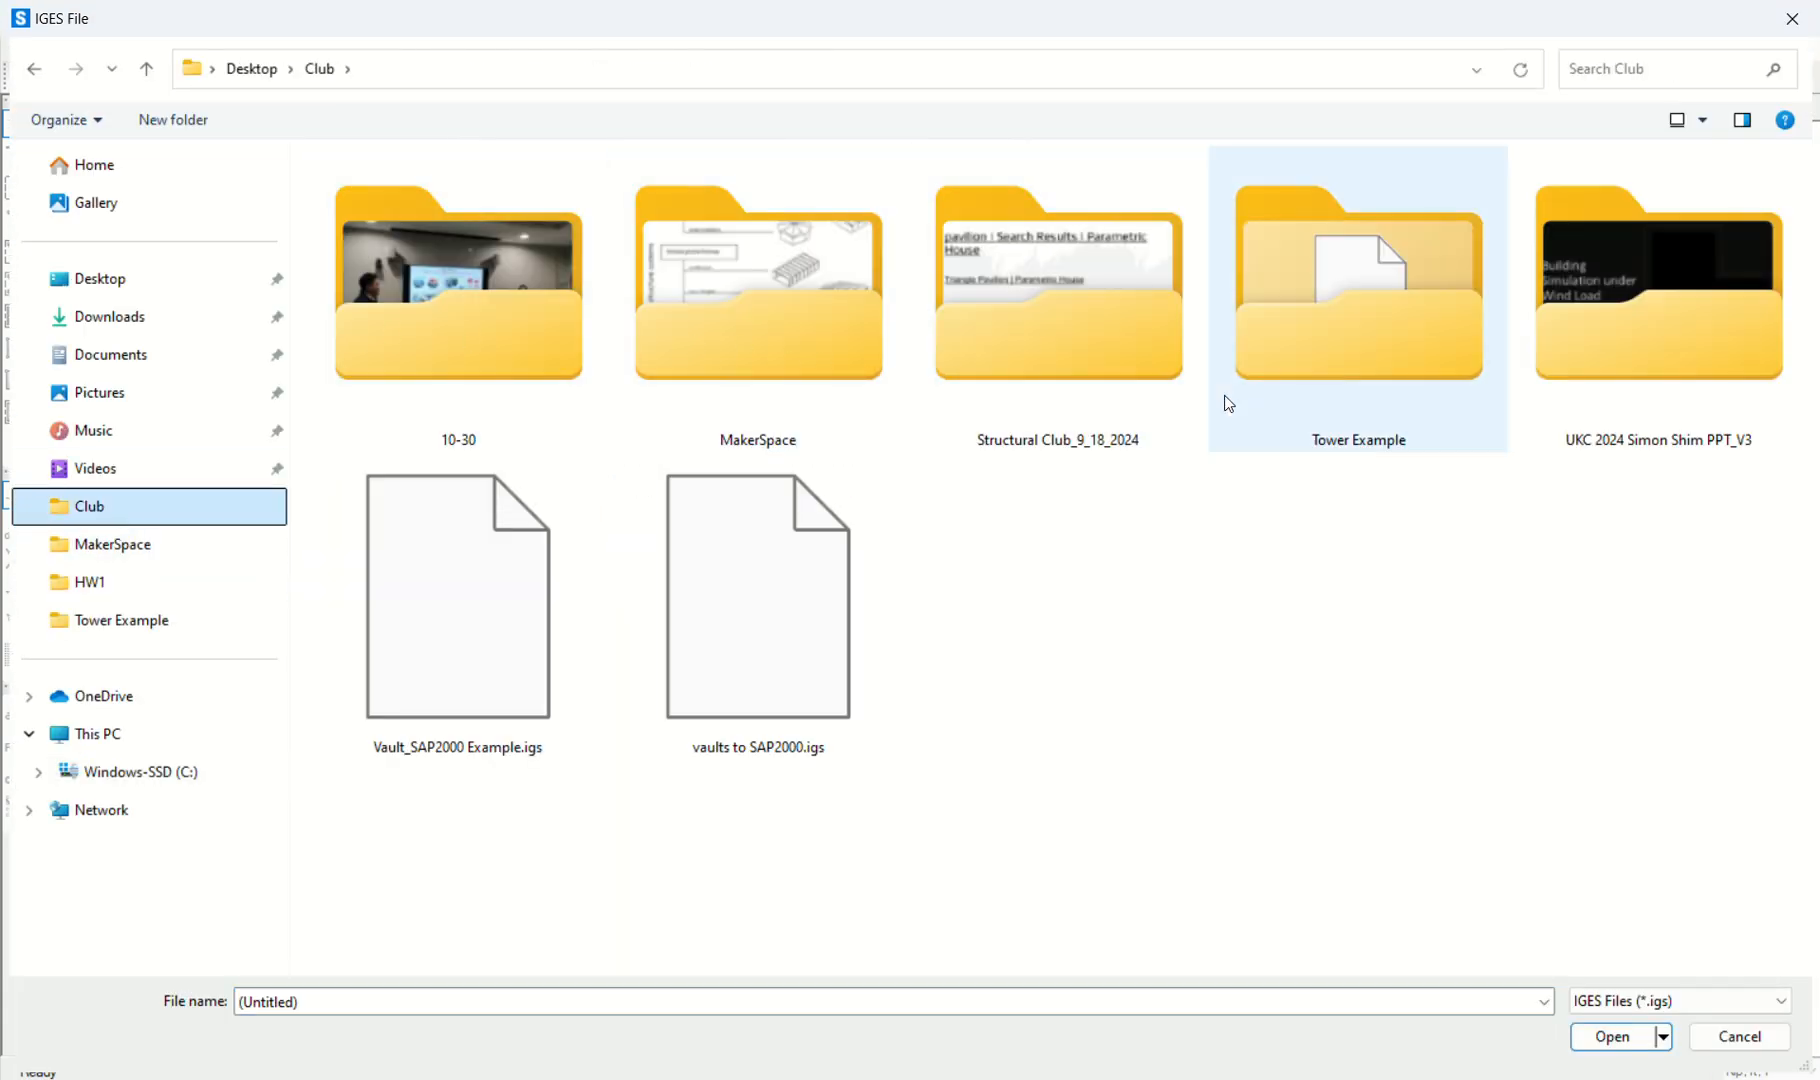
double_click(1385, 356)
double_click(430, 224)
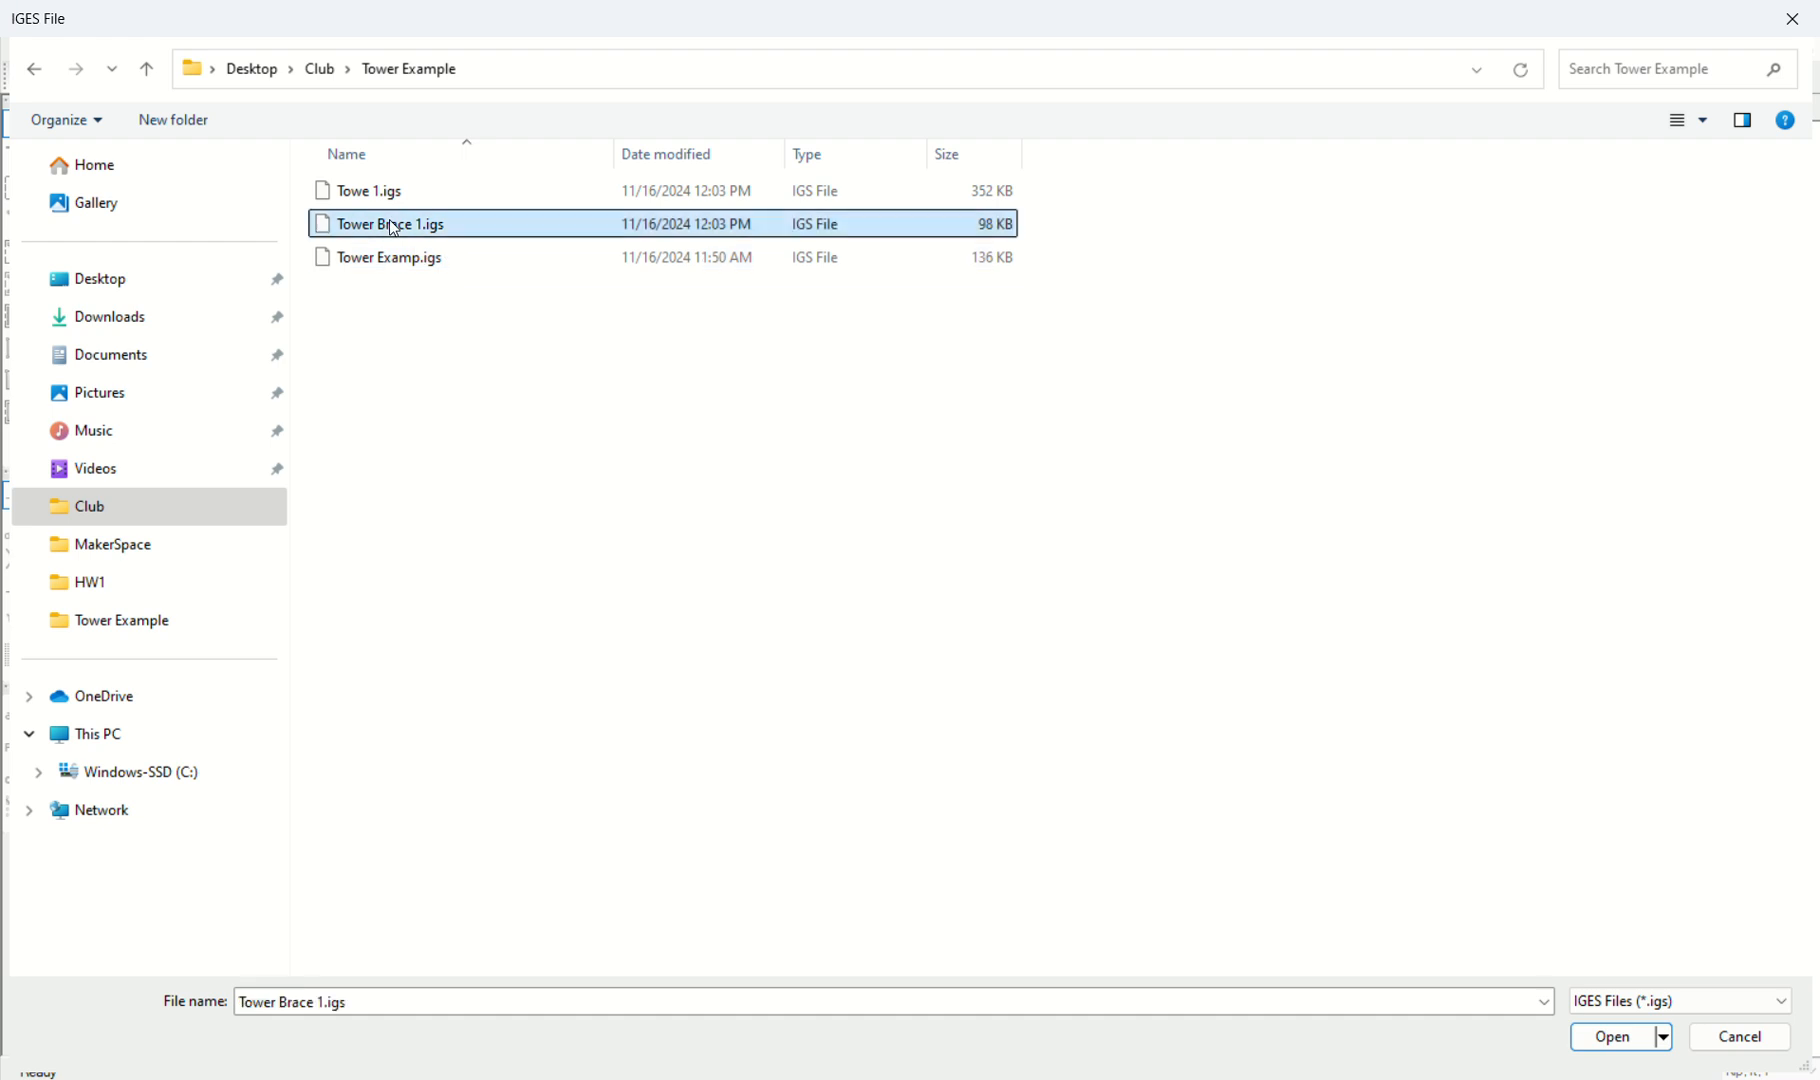
left_click(731, 636)
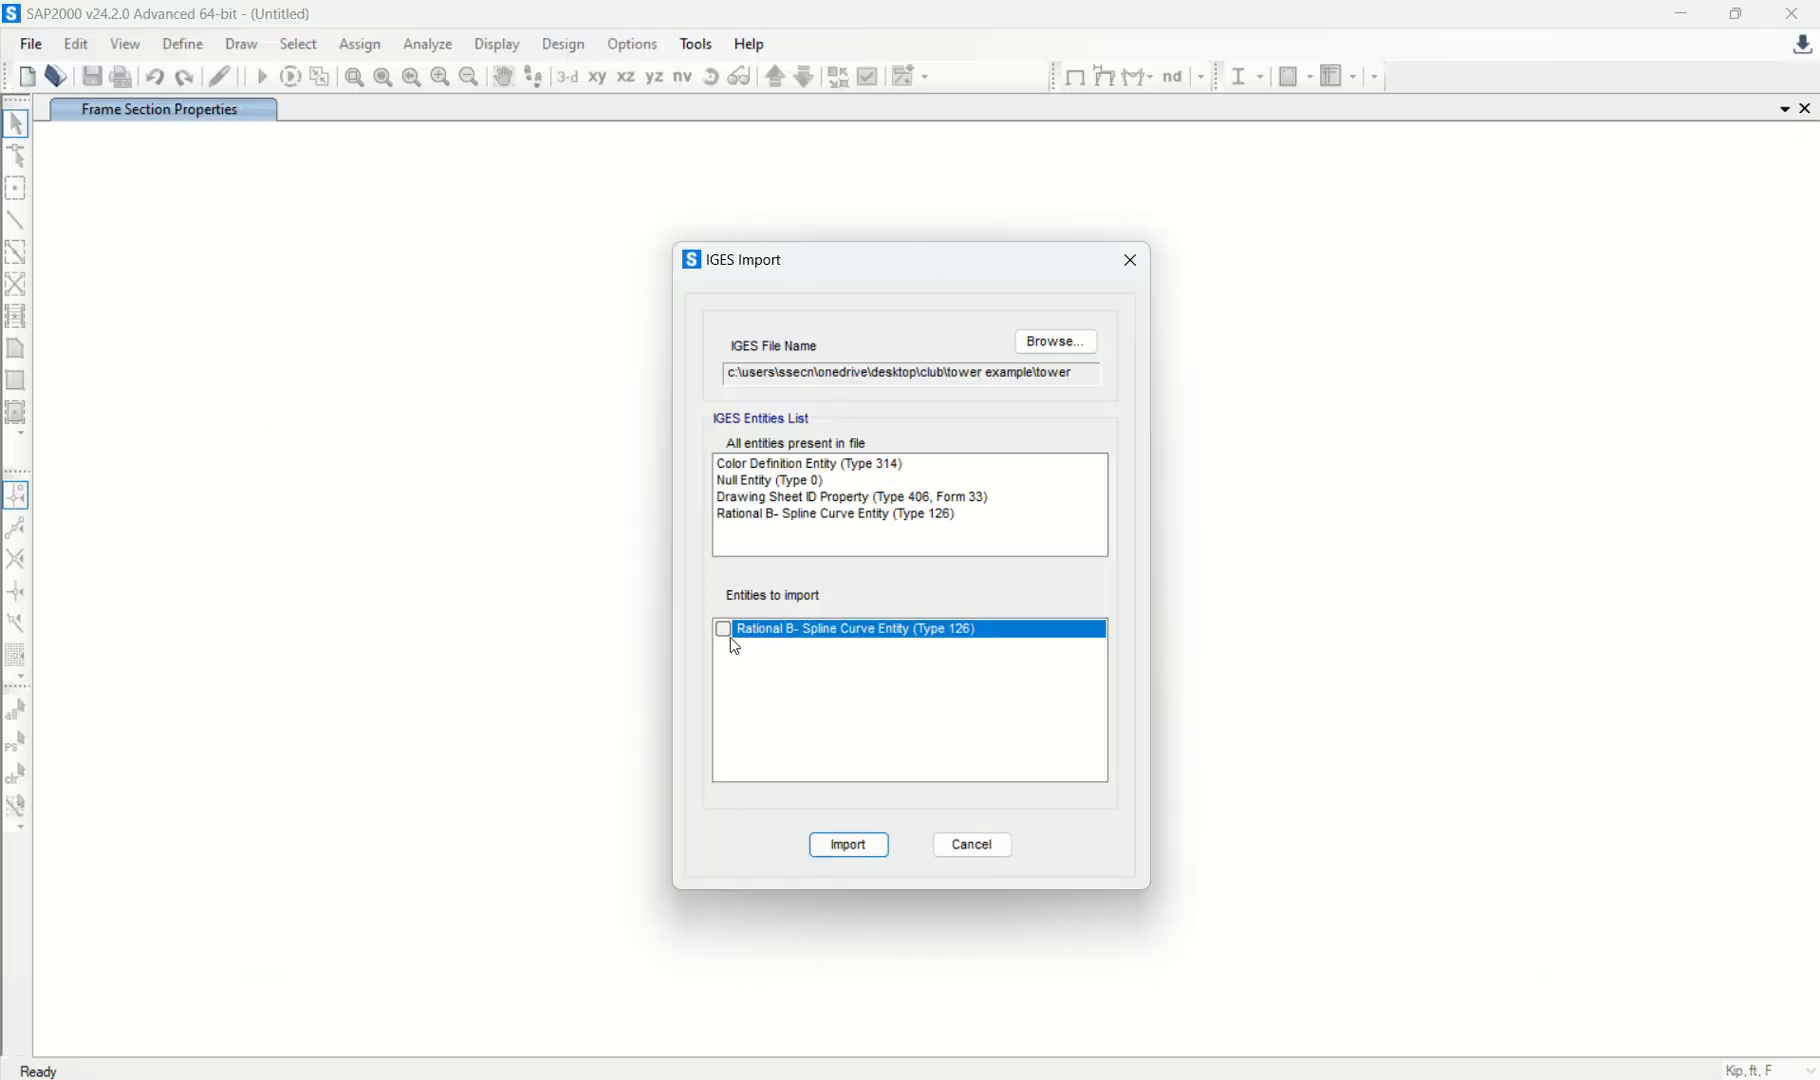
left_click(849, 845)
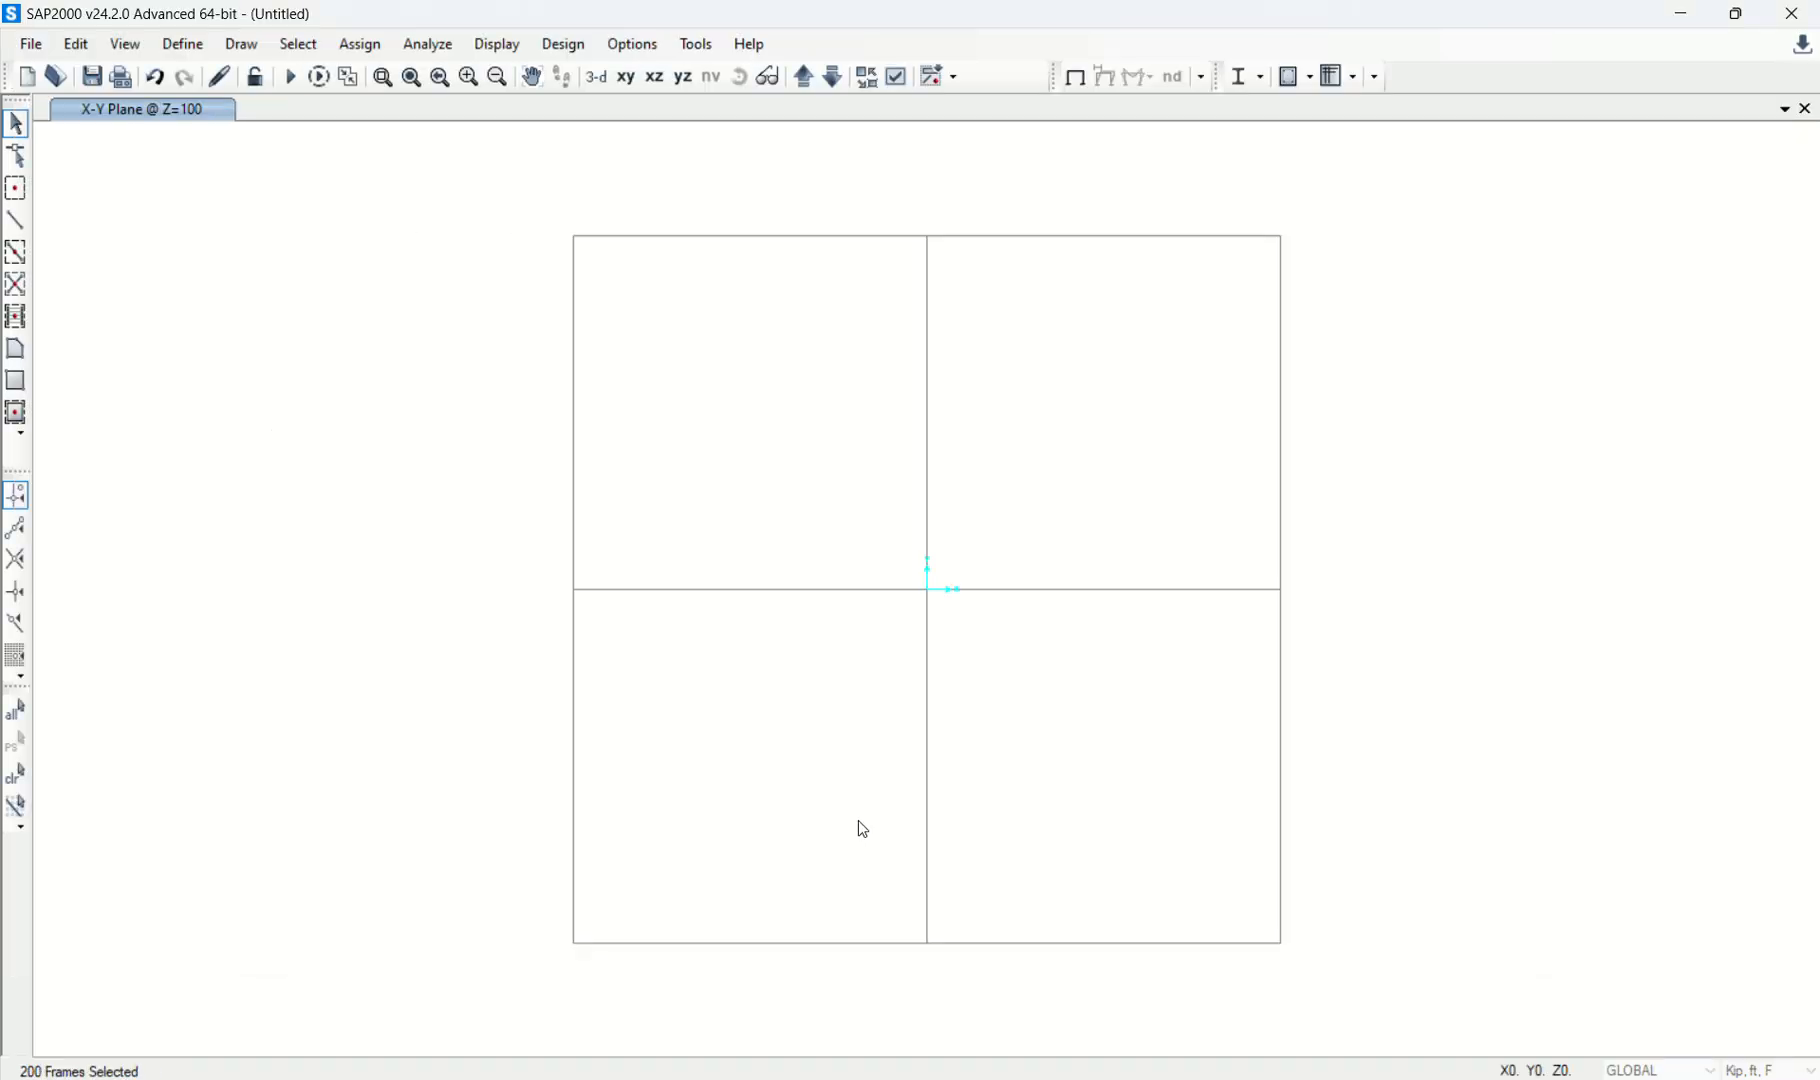
Show the imported braces in the 3-D view, select all of their points and frames, and copy them.
left_click(595, 77)
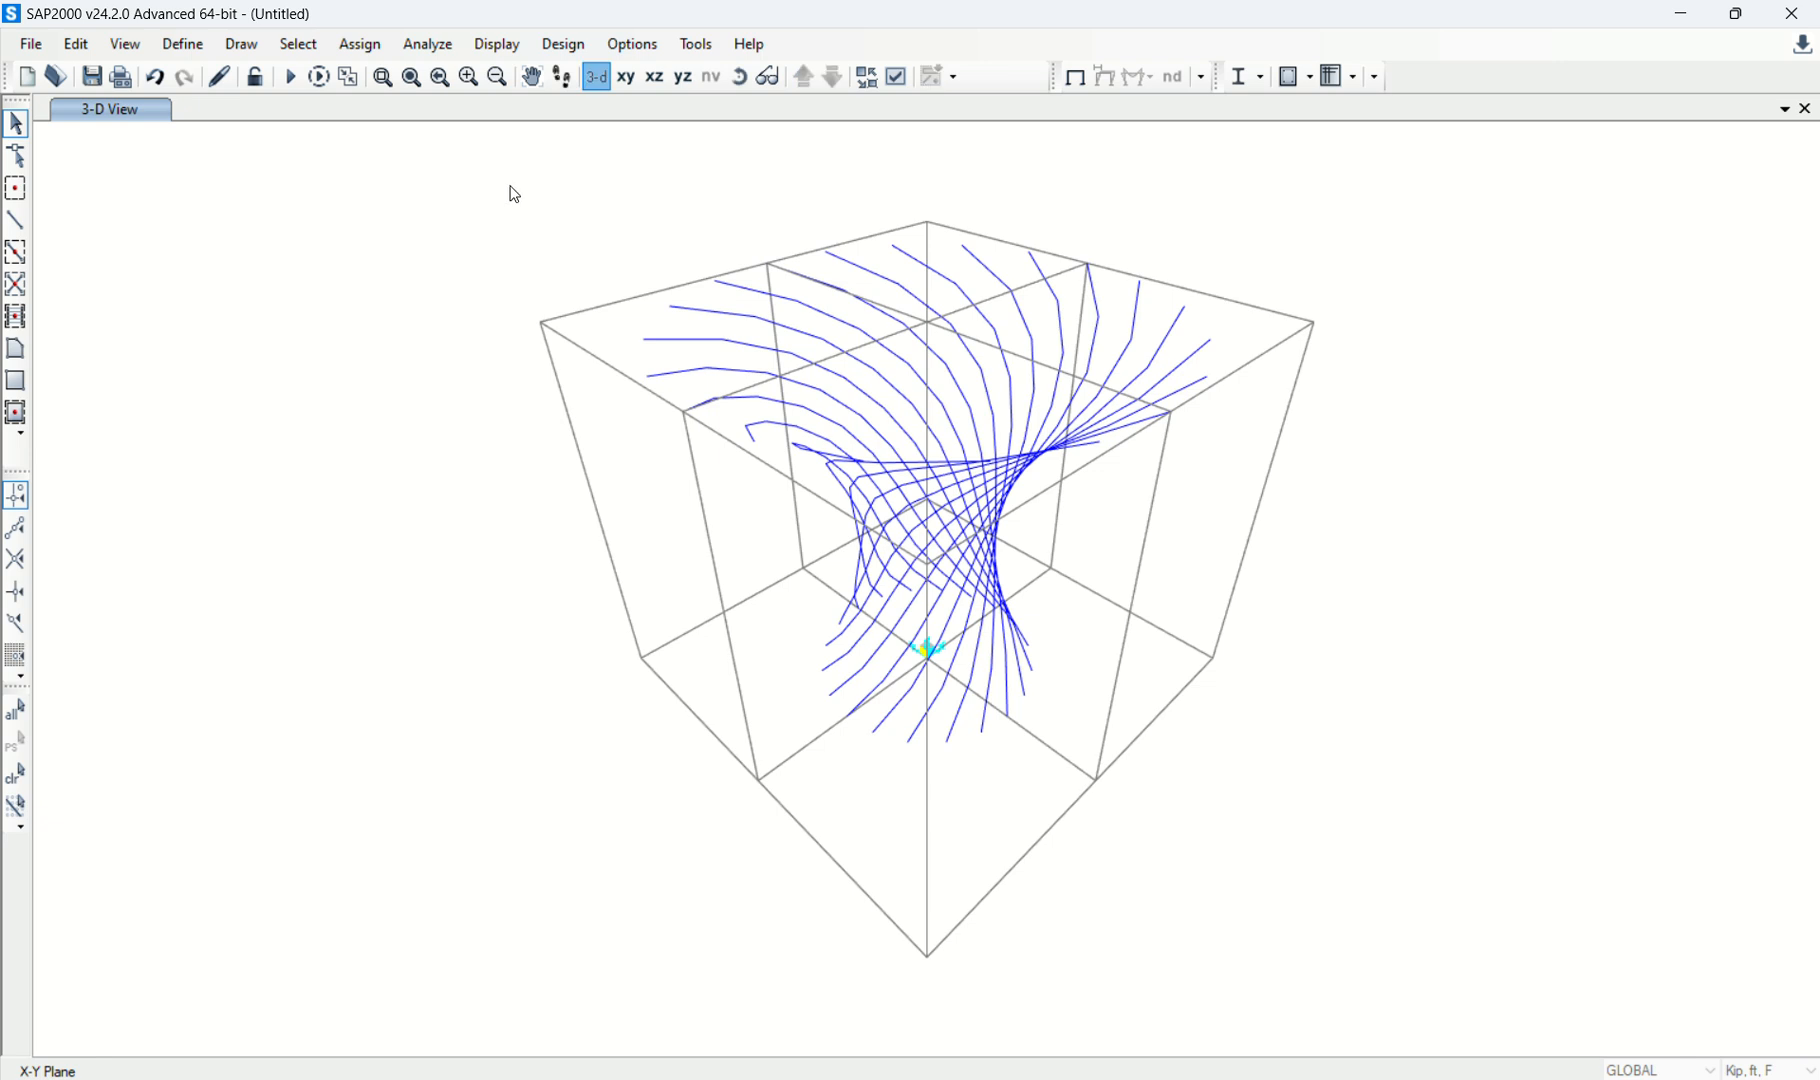
left_click_drag(515, 192, 1523, 888)
left_click(76, 44)
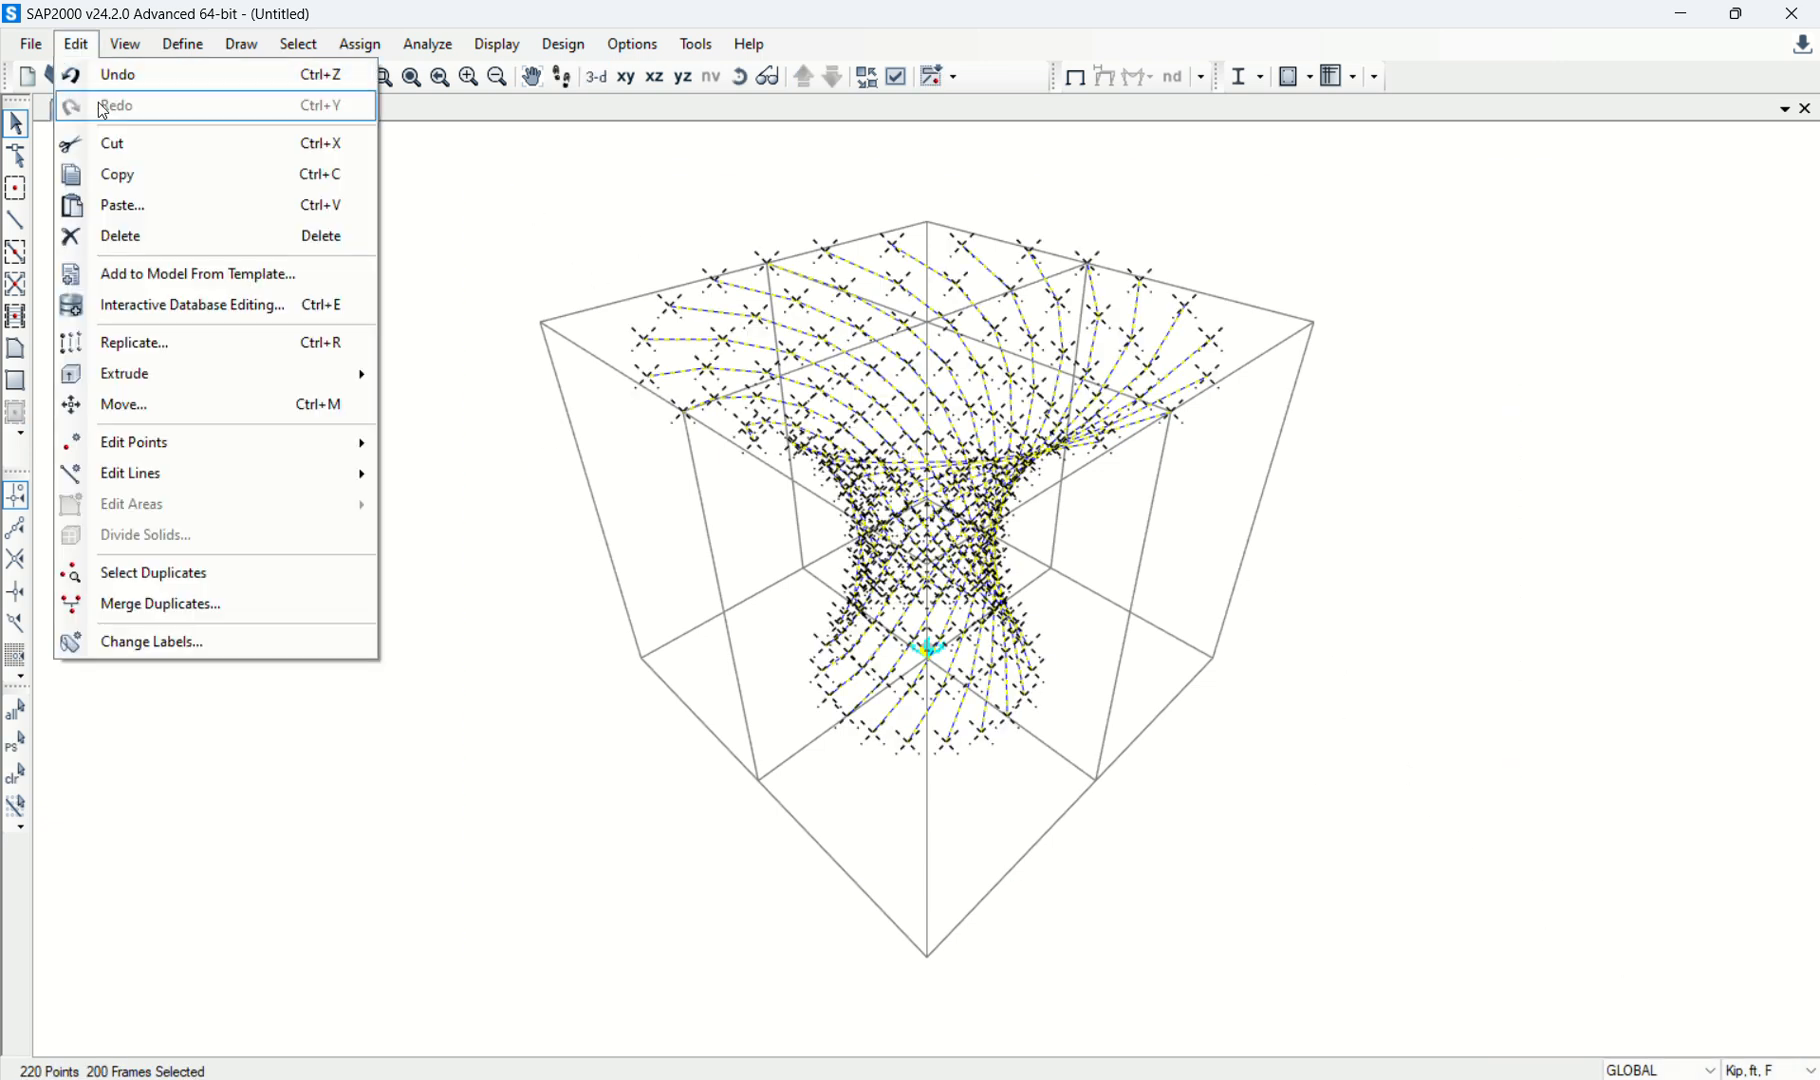
left_click(115, 170)
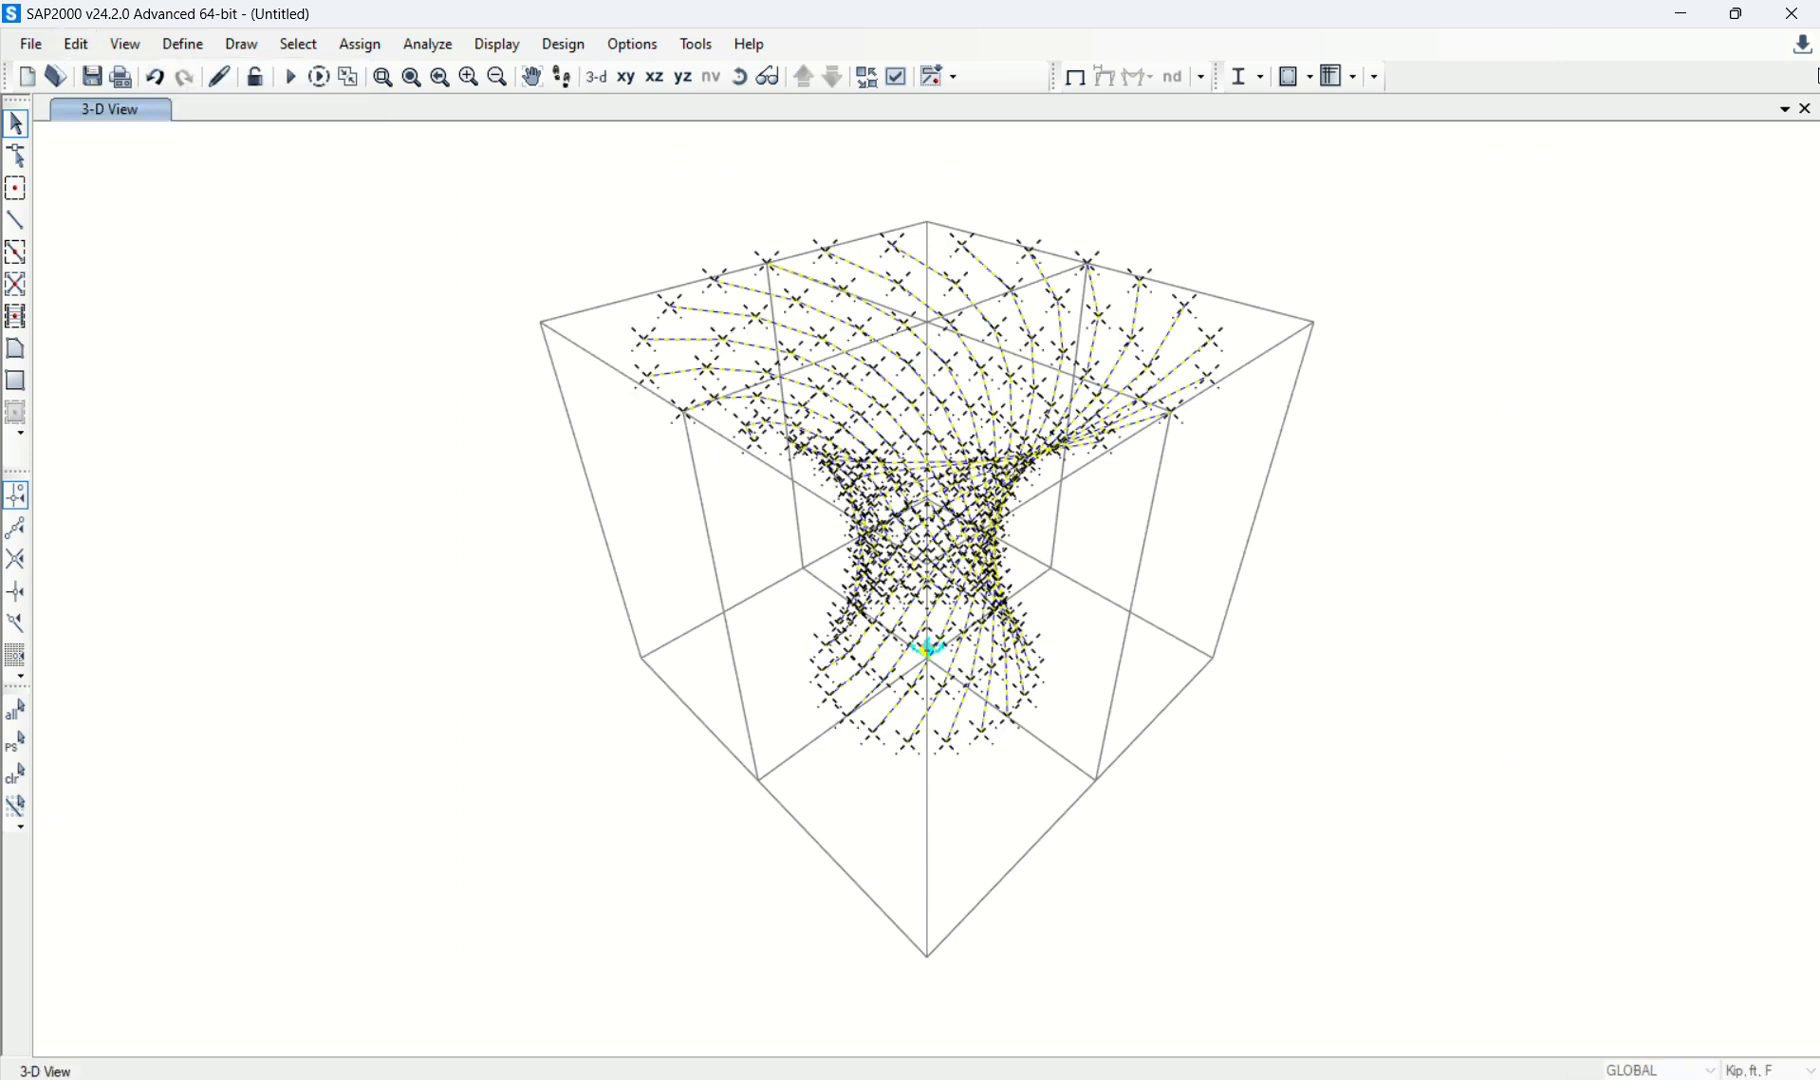
Try to paste the copied brace frames into the other open SAP2000 window.
left_click(1688, 24)
double_click(1299, 857)
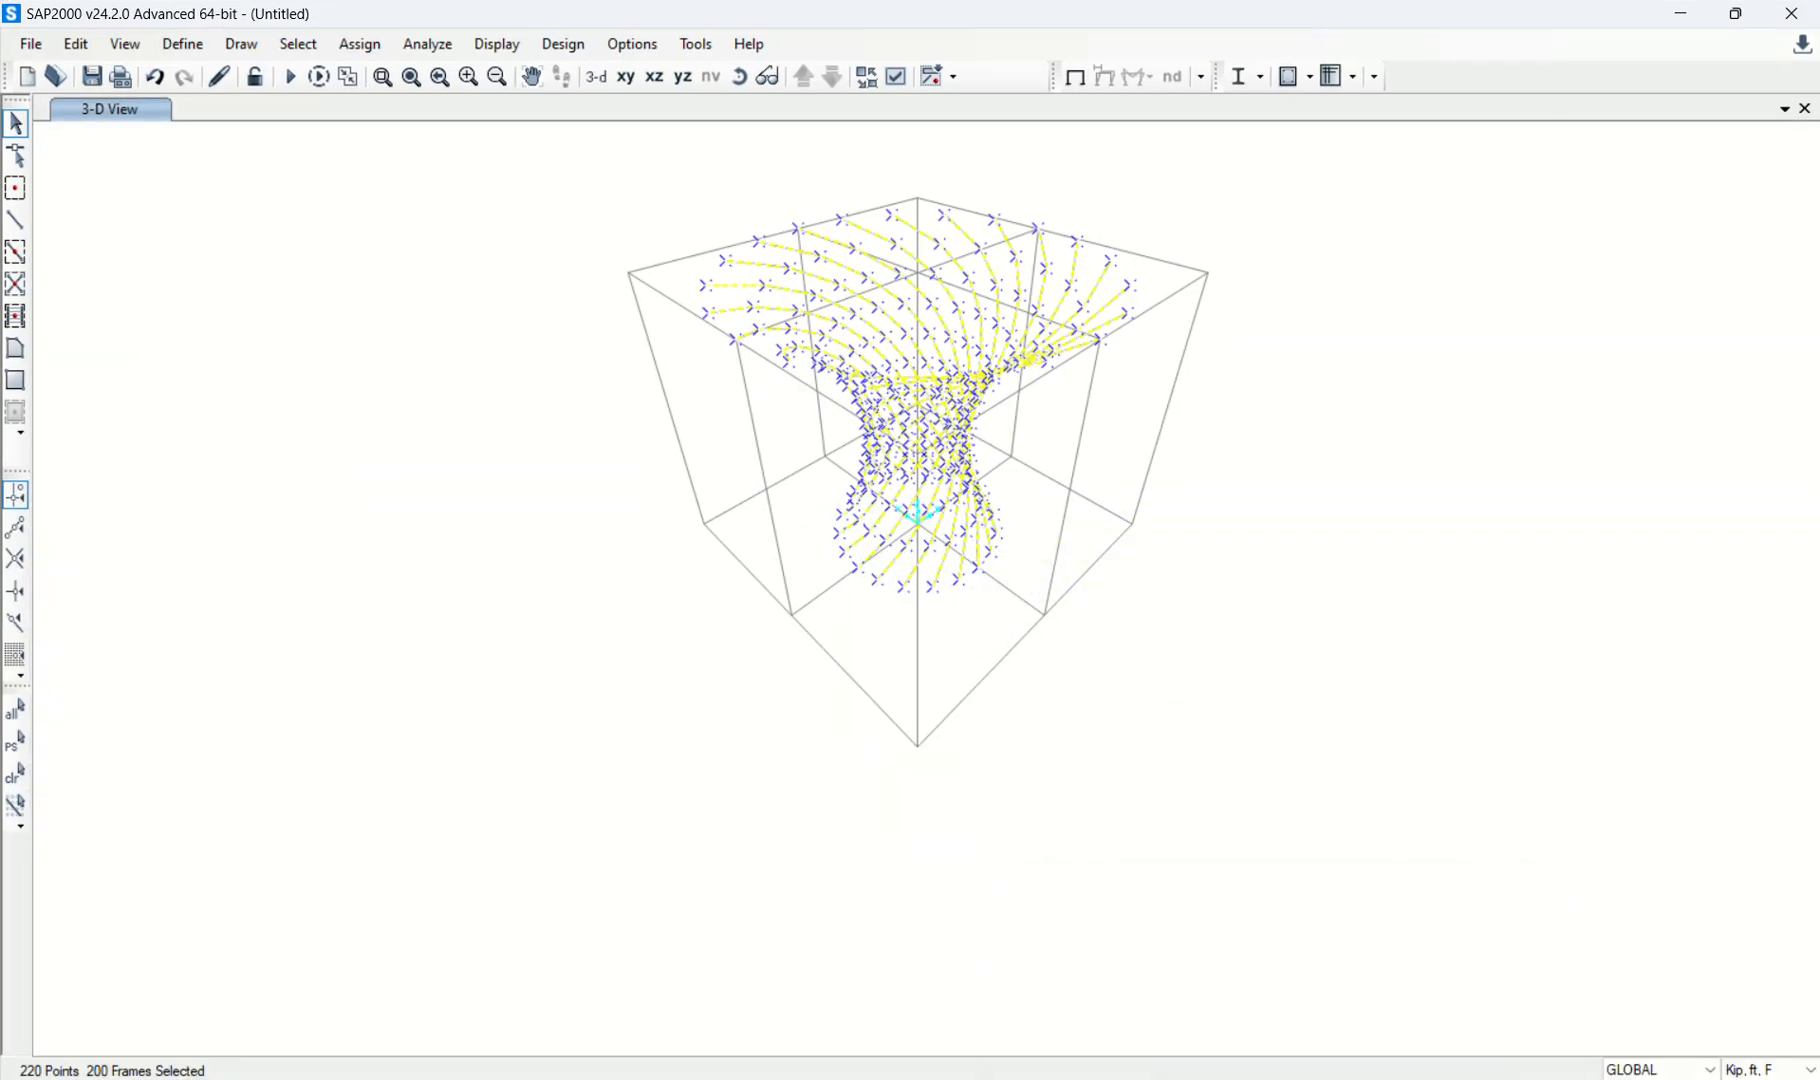
mouse_move(1276, 1078)
left_click(1202, 1039)
key("ctrl+v")
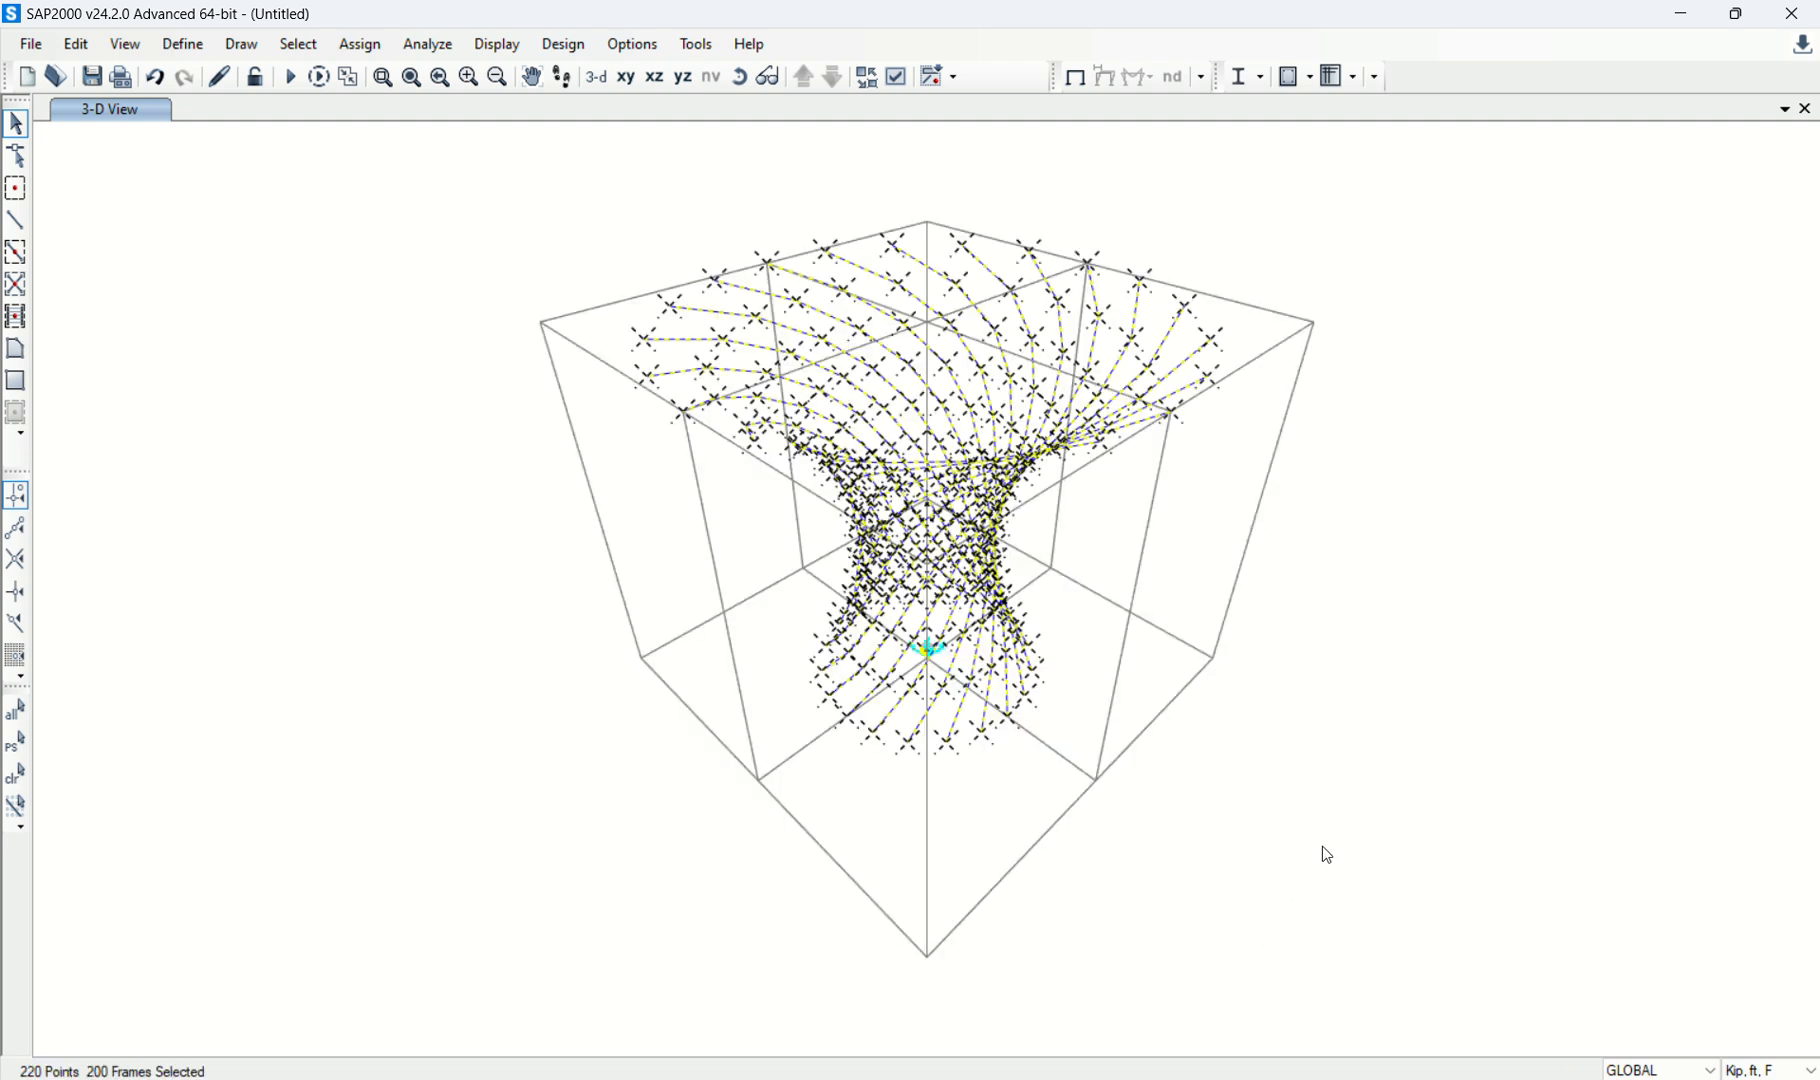
mouse_move(1363, 1062)
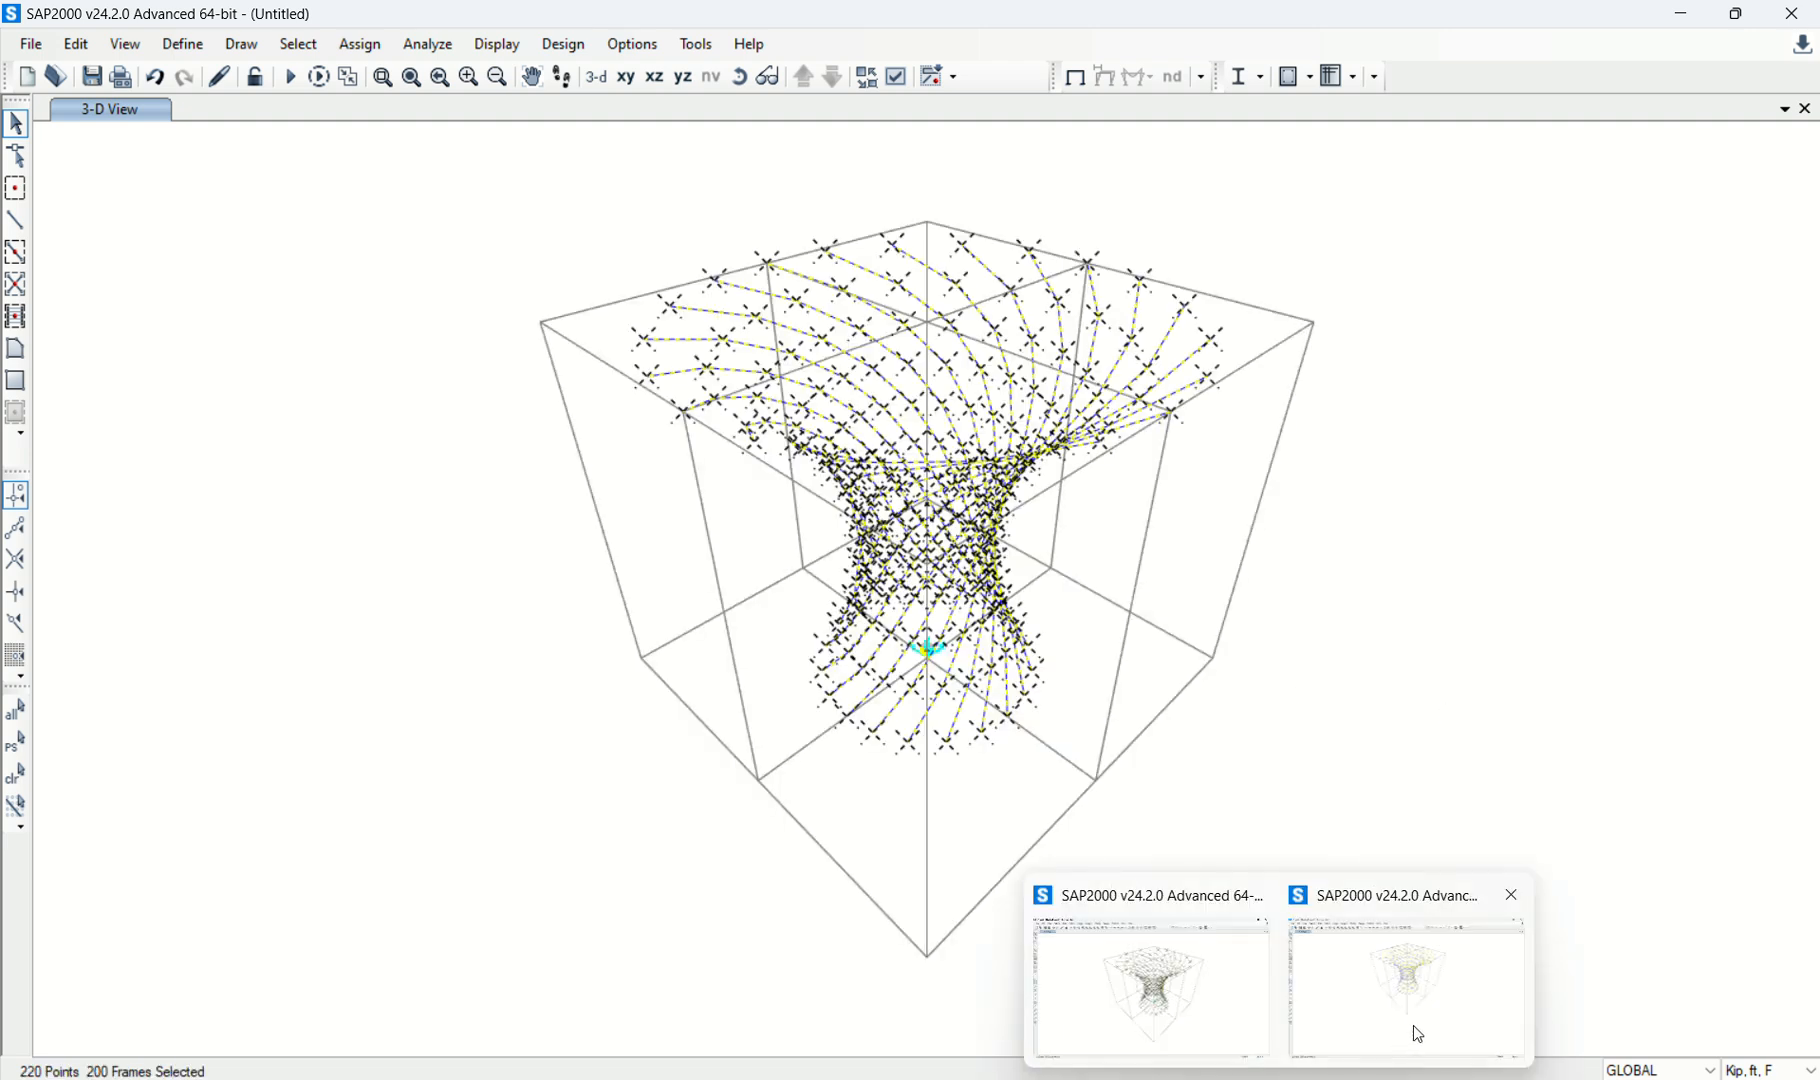
mouse_move(1418, 1022)
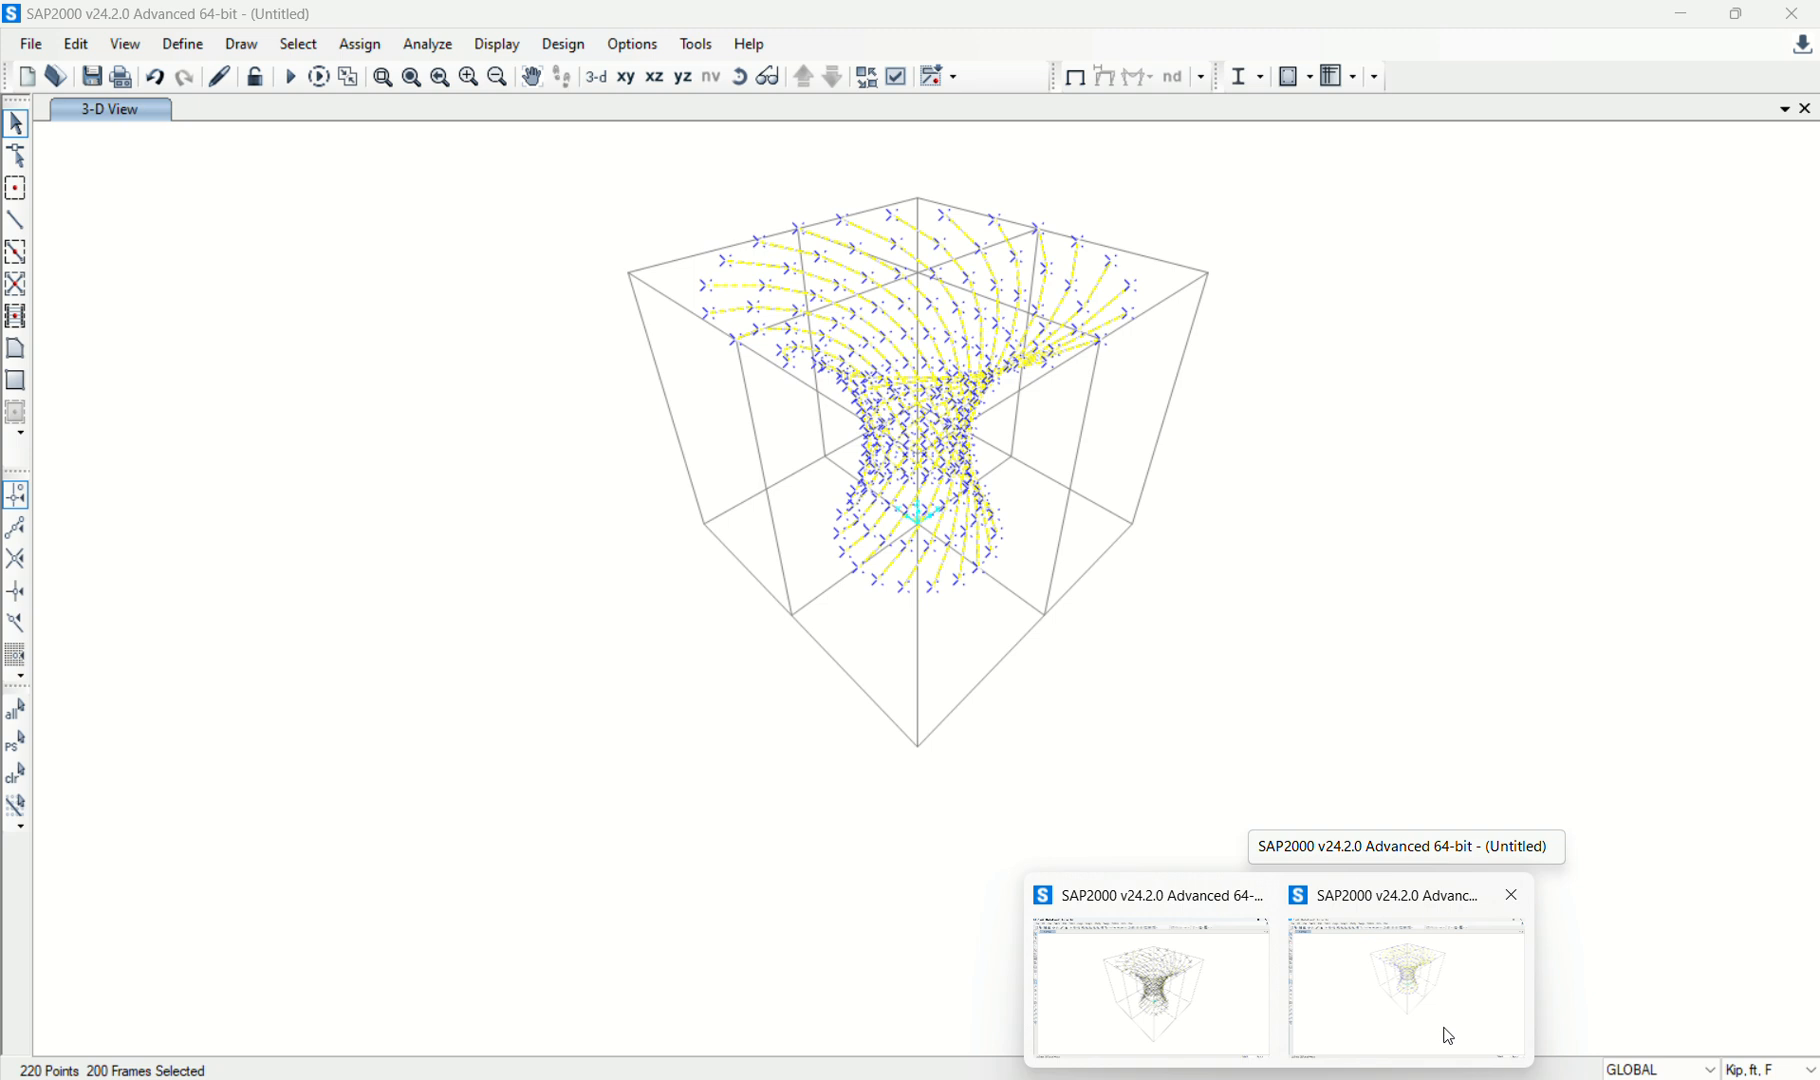
left_click(1448, 1037)
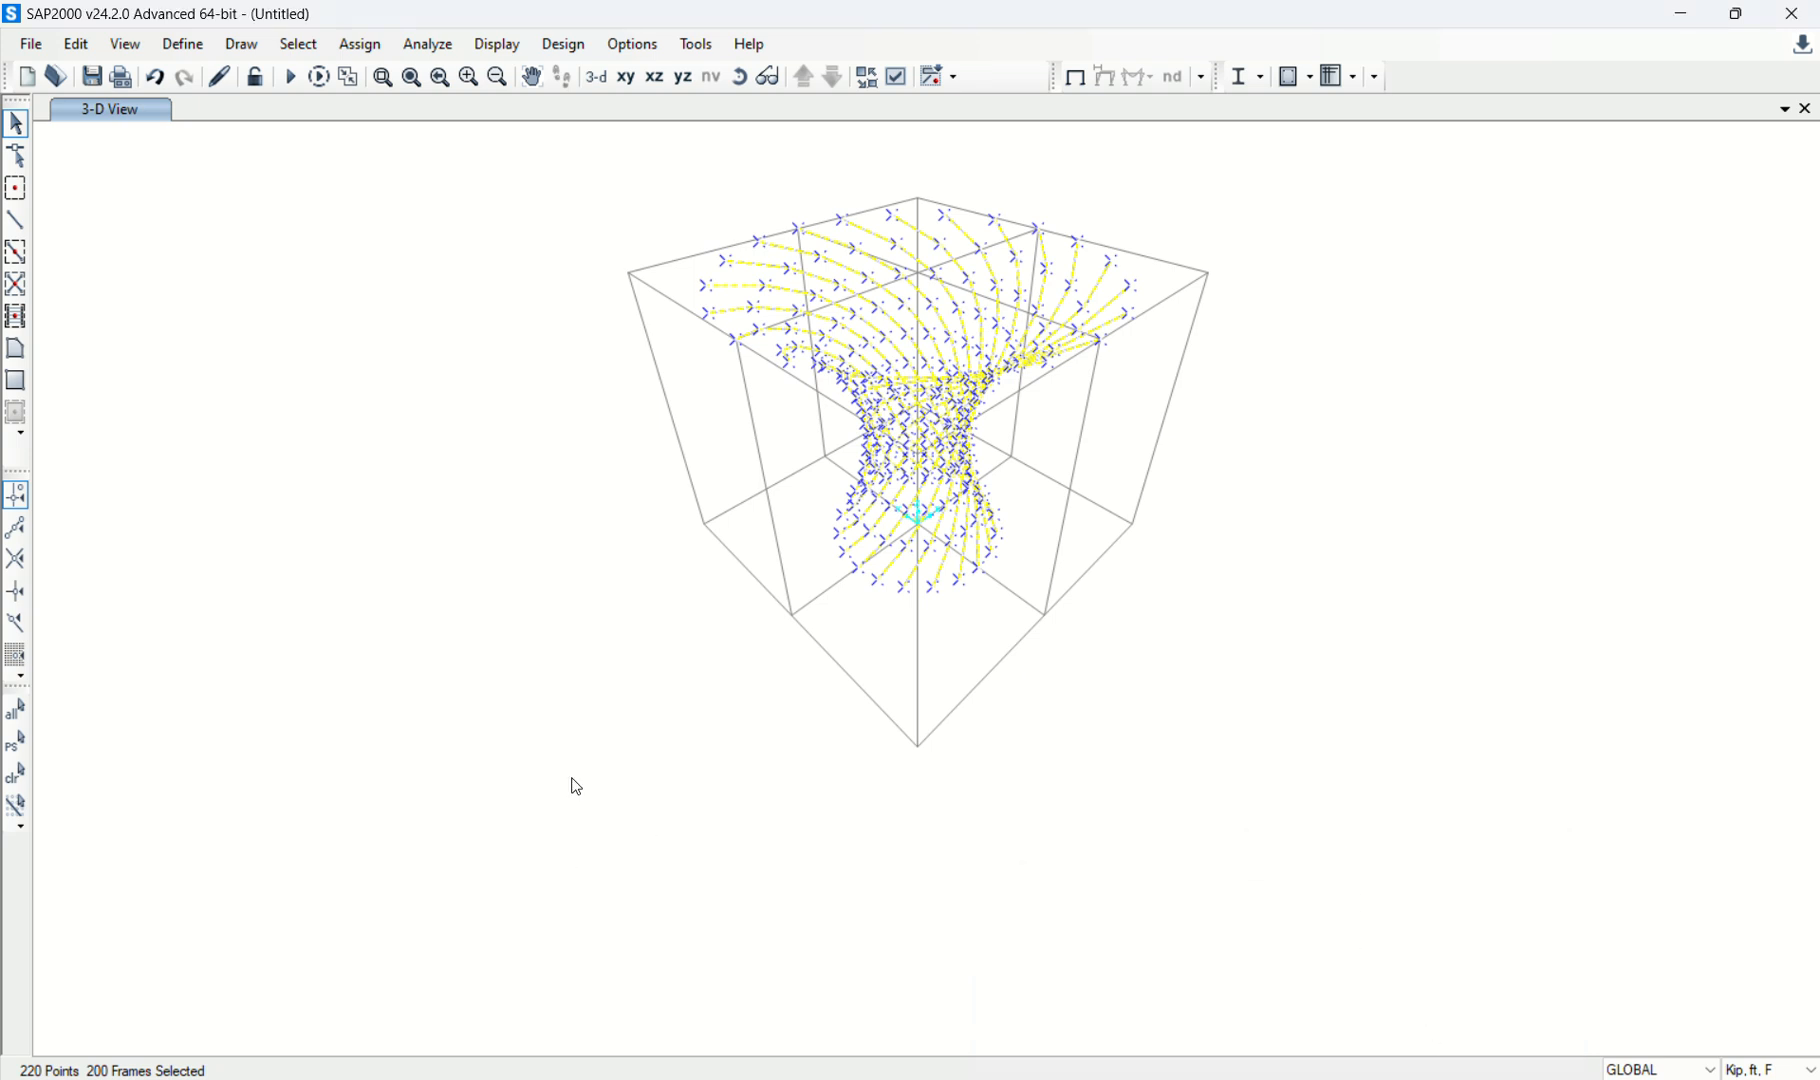
Show all objects in the second SAP2000 window and compare its model with the one in the first window.
right_click(566, 524)
left_click(690, 808)
left_click_drag(518, 206, 1556, 913)
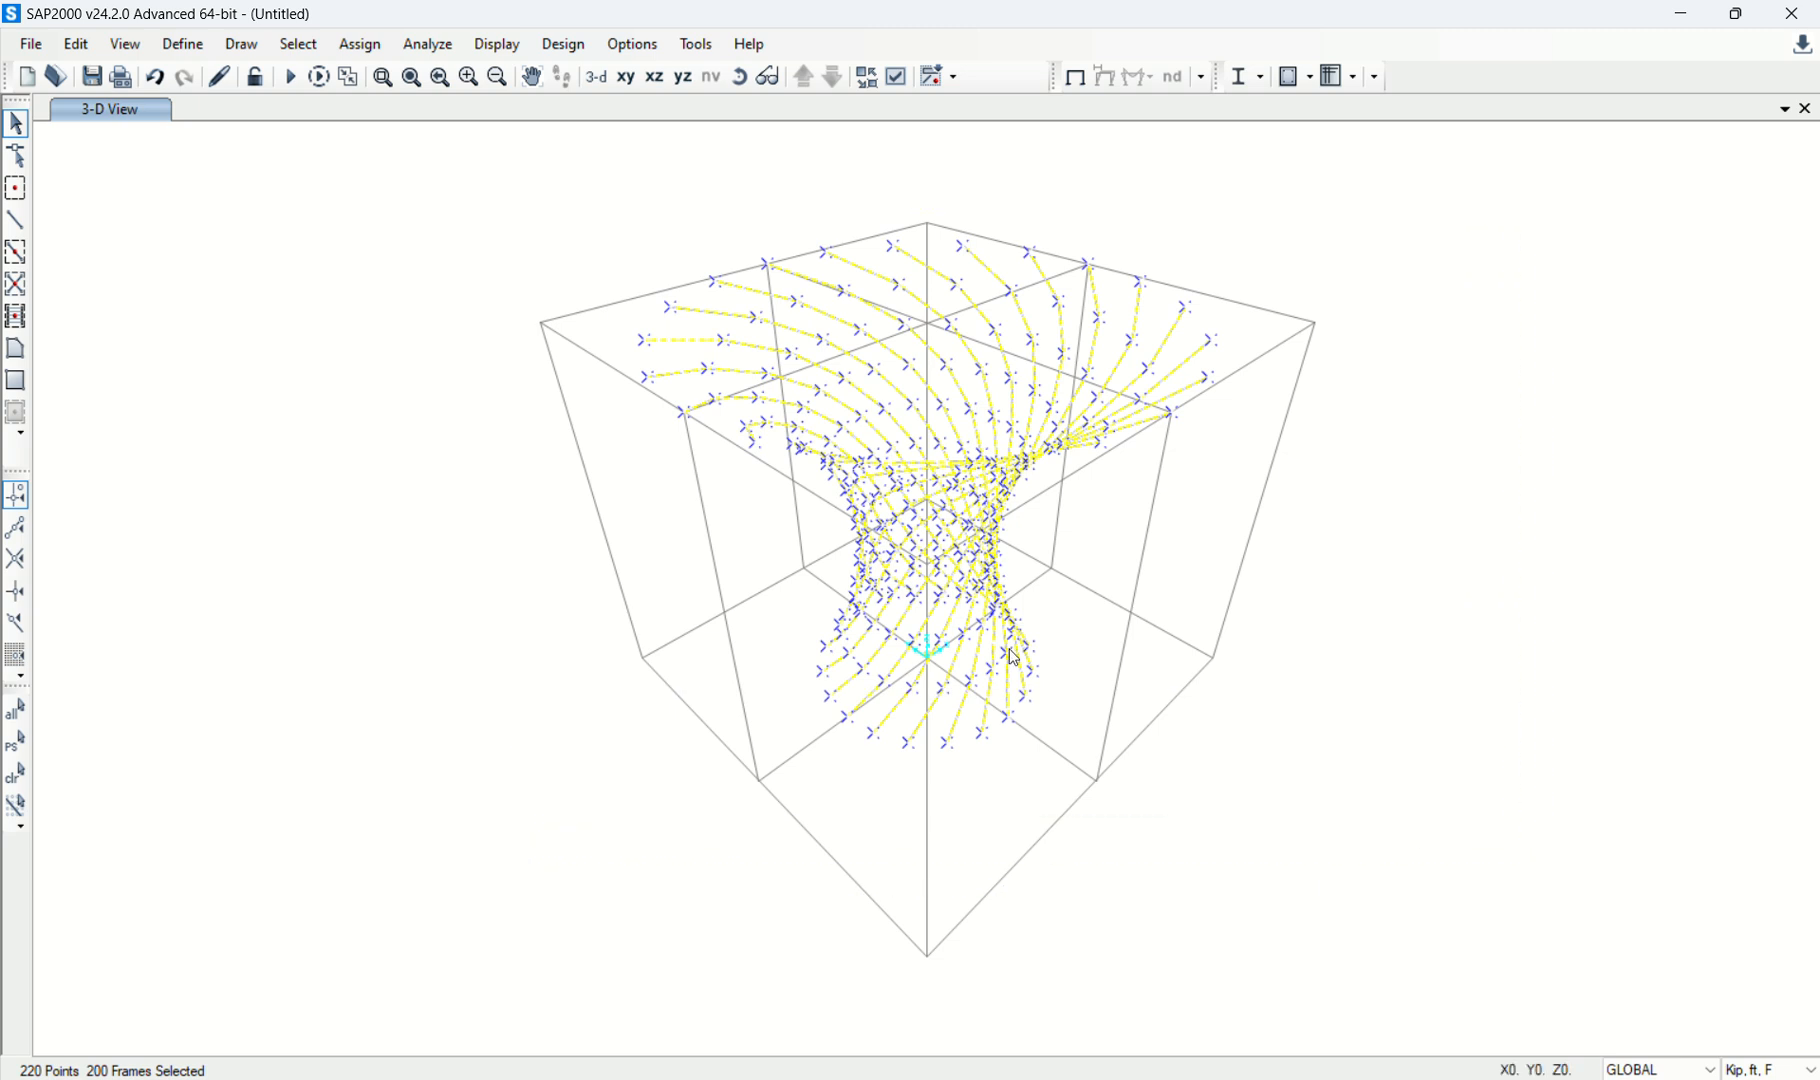
left_click(1233, 1045)
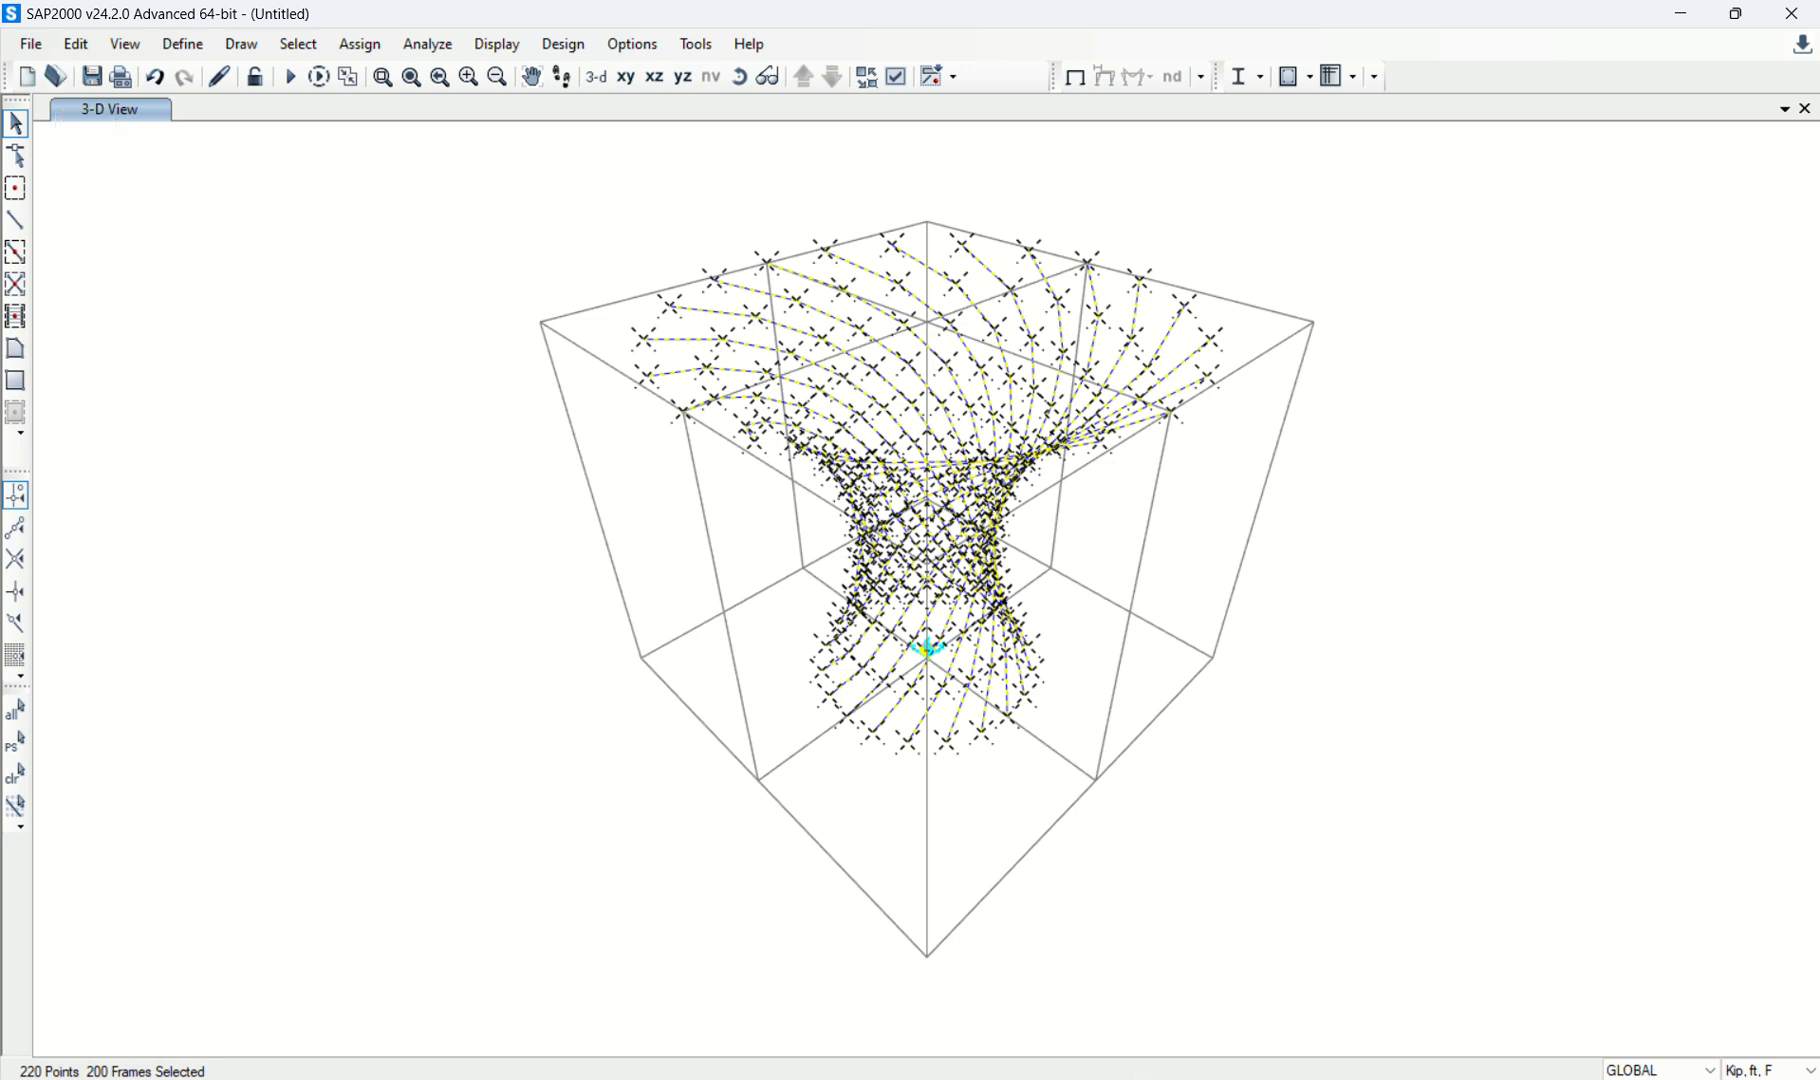
mouse_move(1152, 1072)
left_click(1390, 1030)
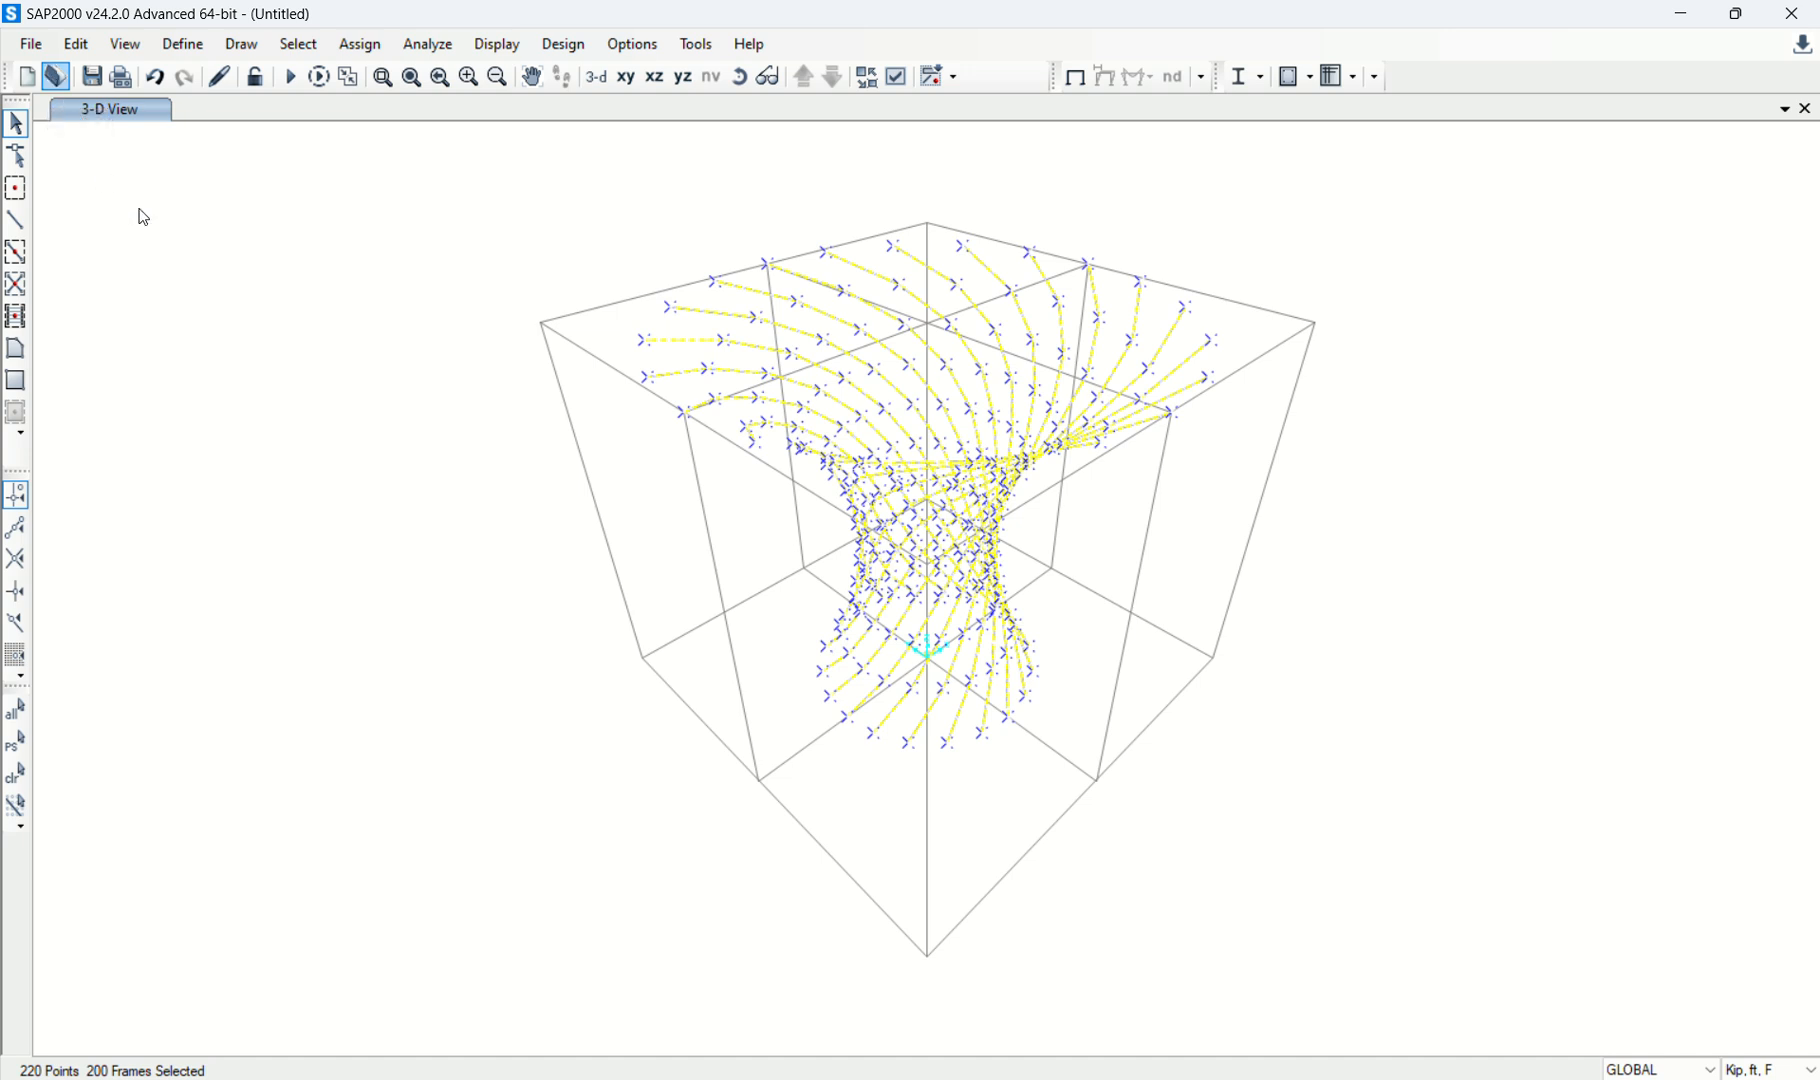
Select and copy all brace frames in the second window's model, and delete them.
left_click_drag(471, 208, 1535, 1003)
key("ctrl+c")
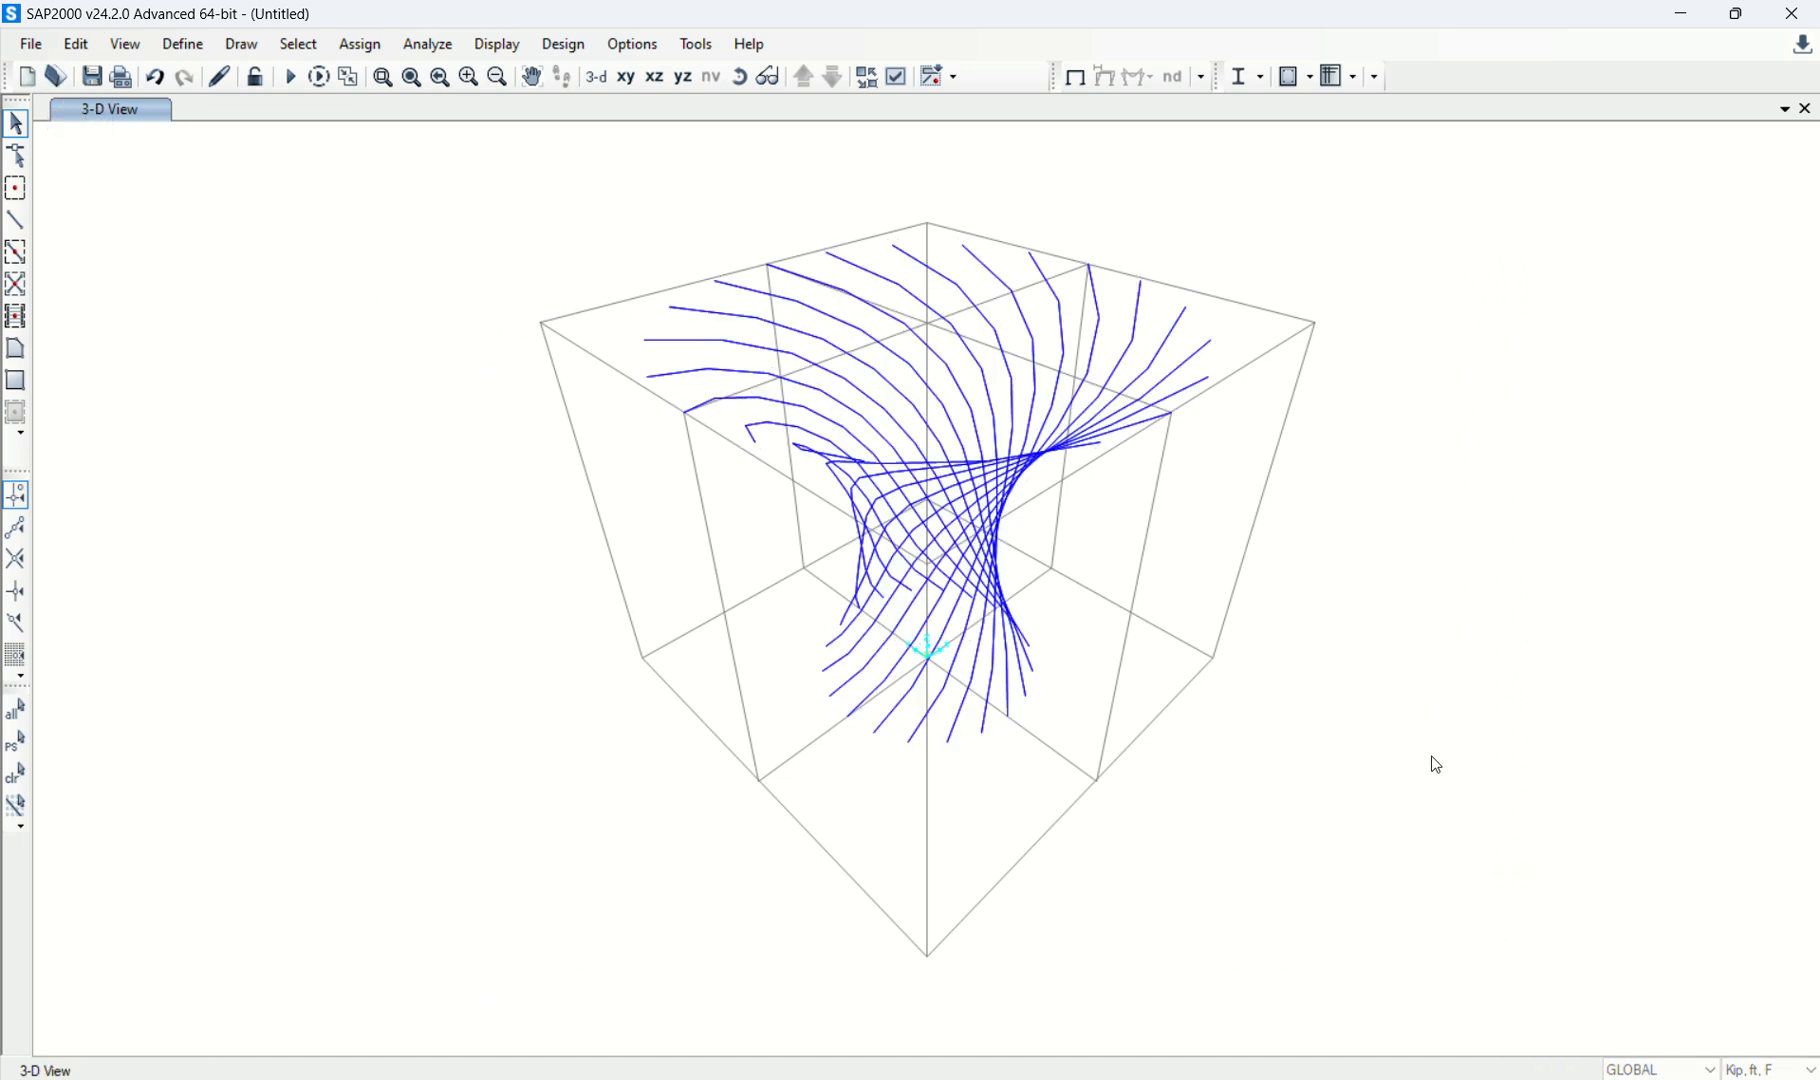
key("Delete")
Check which frame sections are defined in the second window's model, and undo the deletion of its braces.
left_click(183, 44)
mouse_move(369, 113)
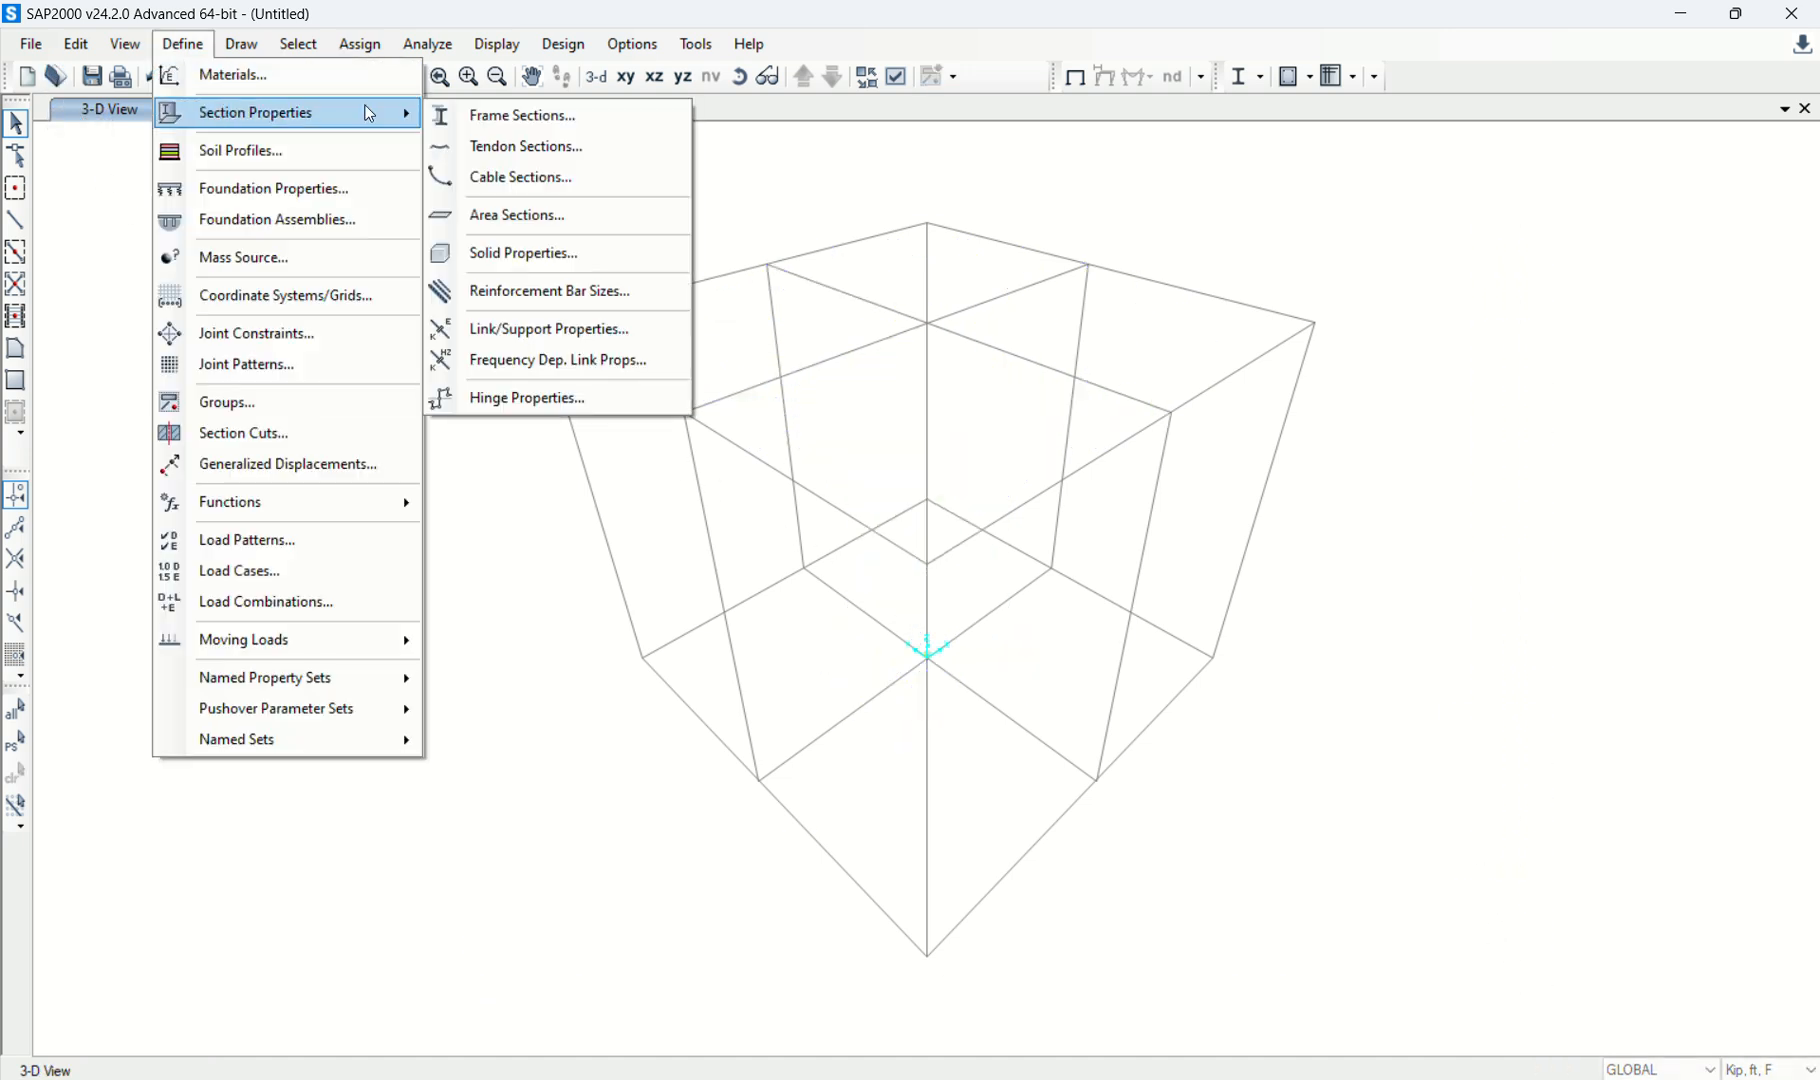
left_click(505, 115)
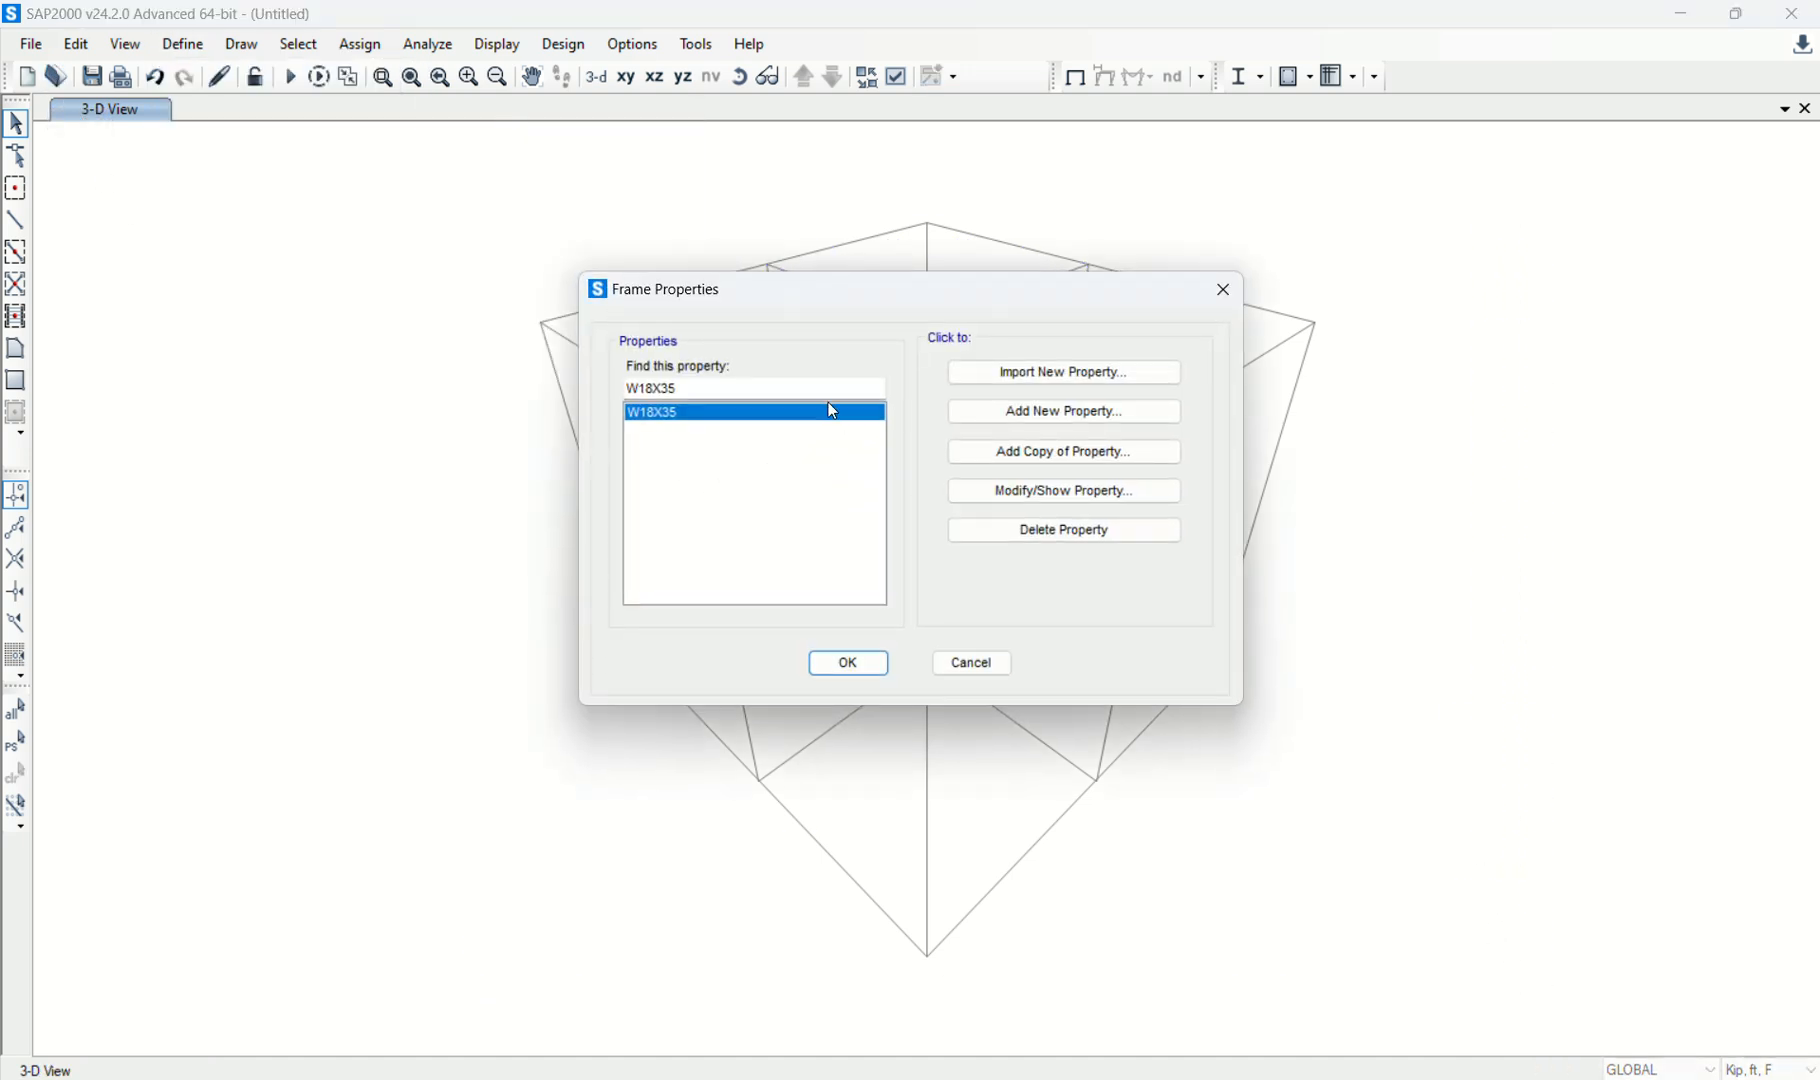
left_click(972, 663)
left_click(155, 77)
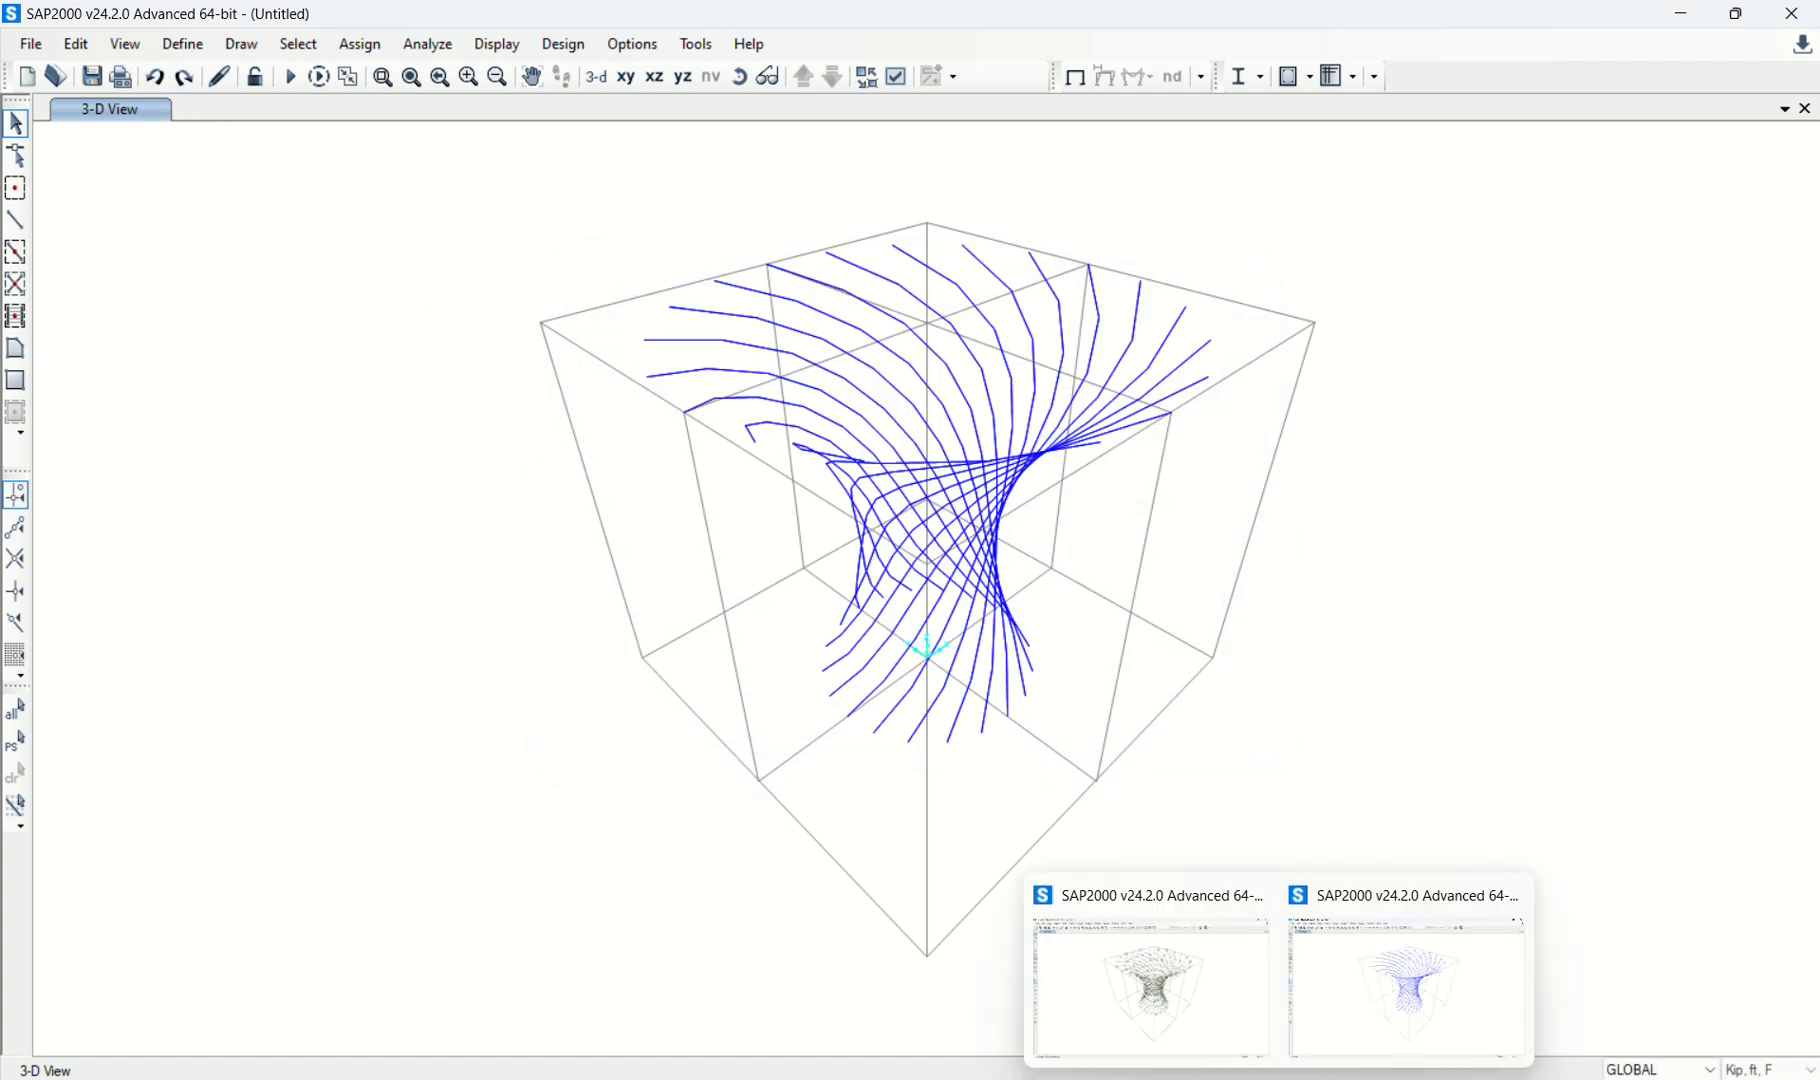
Return to the first SAP2000 window, copy and delete all of its brace frames, and show all objects.
left_click(1190, 1022)
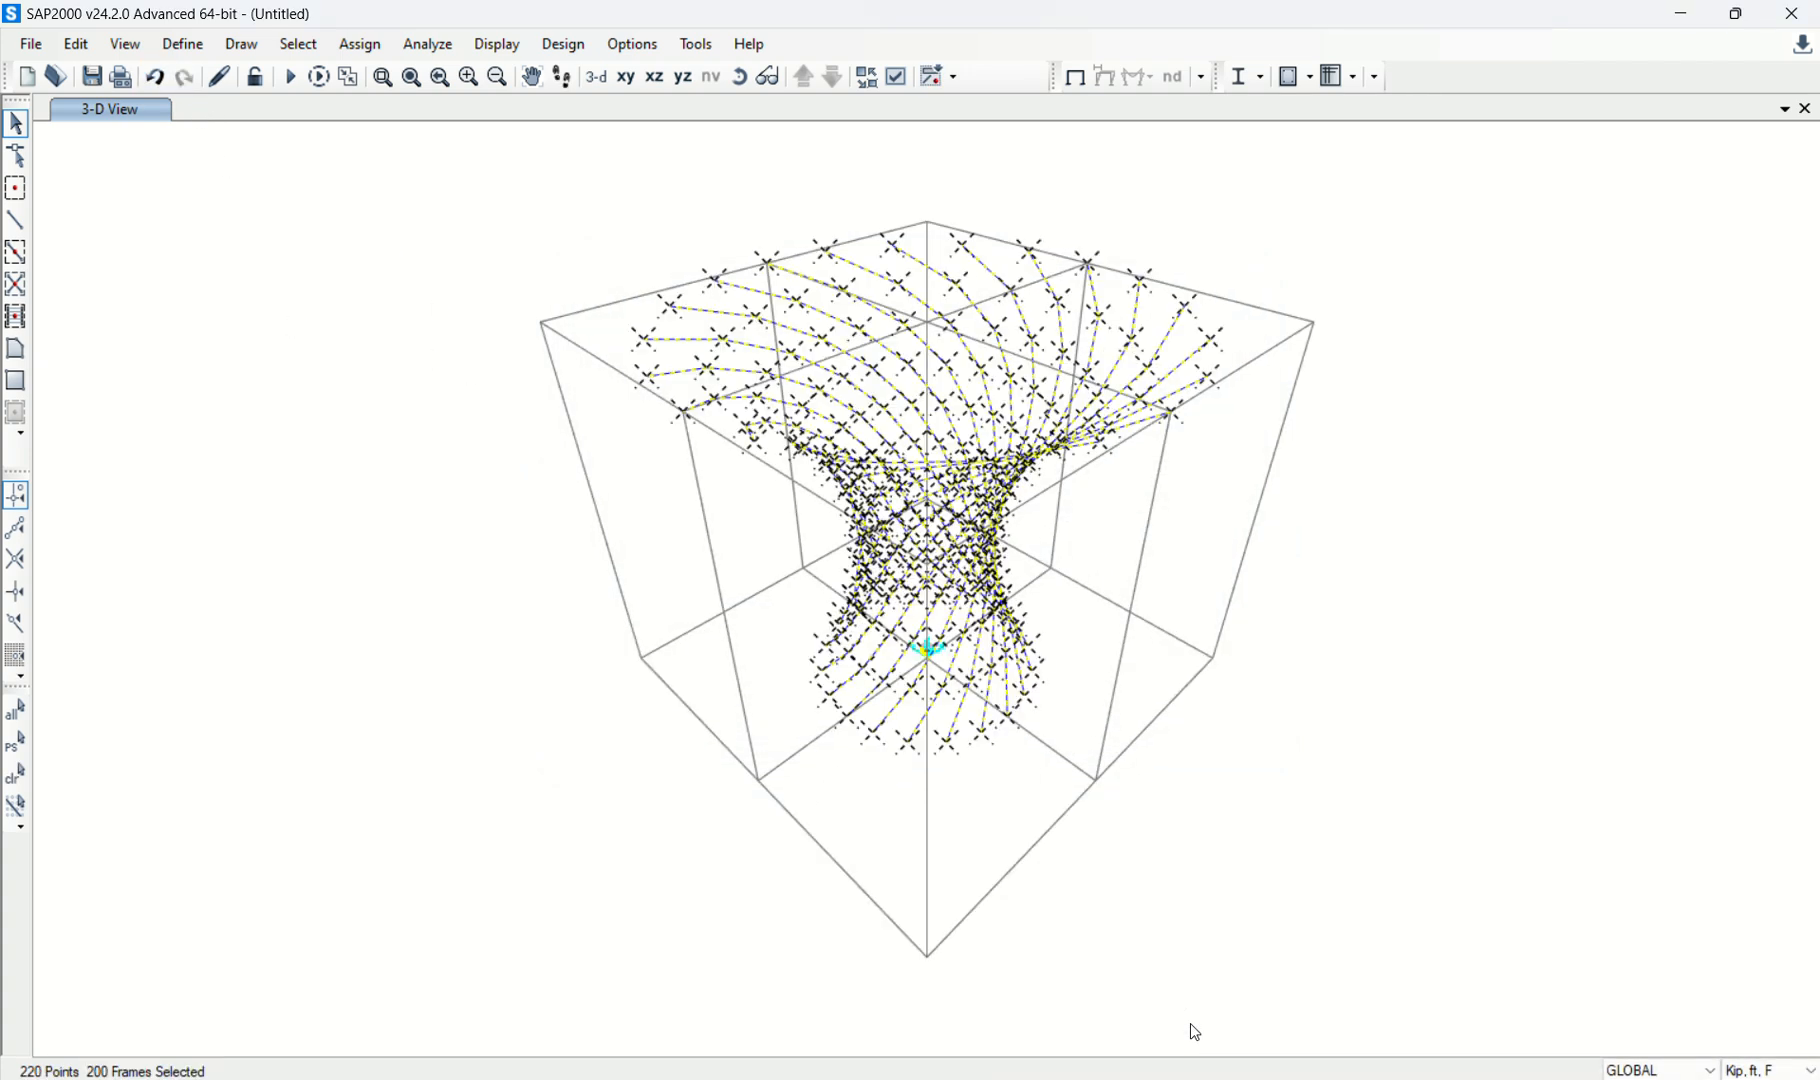
left_click(15, 773)
left_click_drag(462, 186, 1503, 878)
key("ctrl+c")
key("Delete")
right_click(1527, 632)
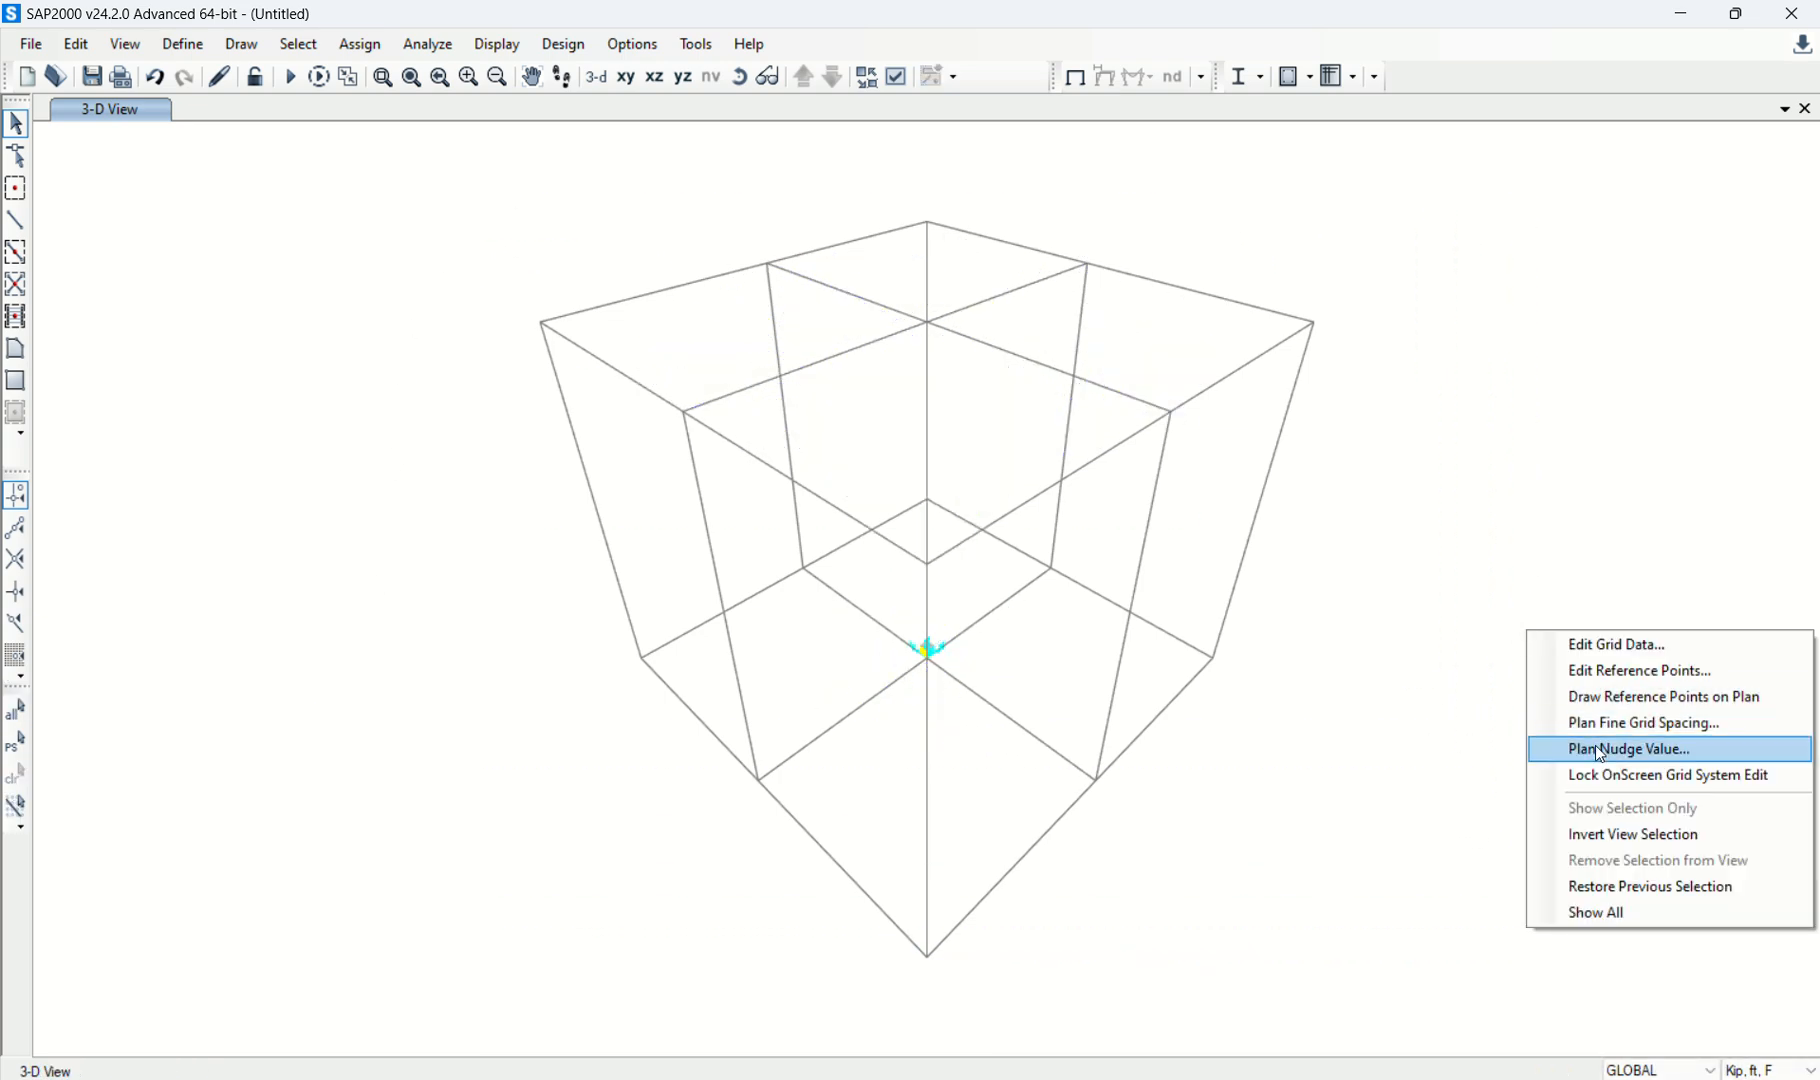
left_click(1635, 912)
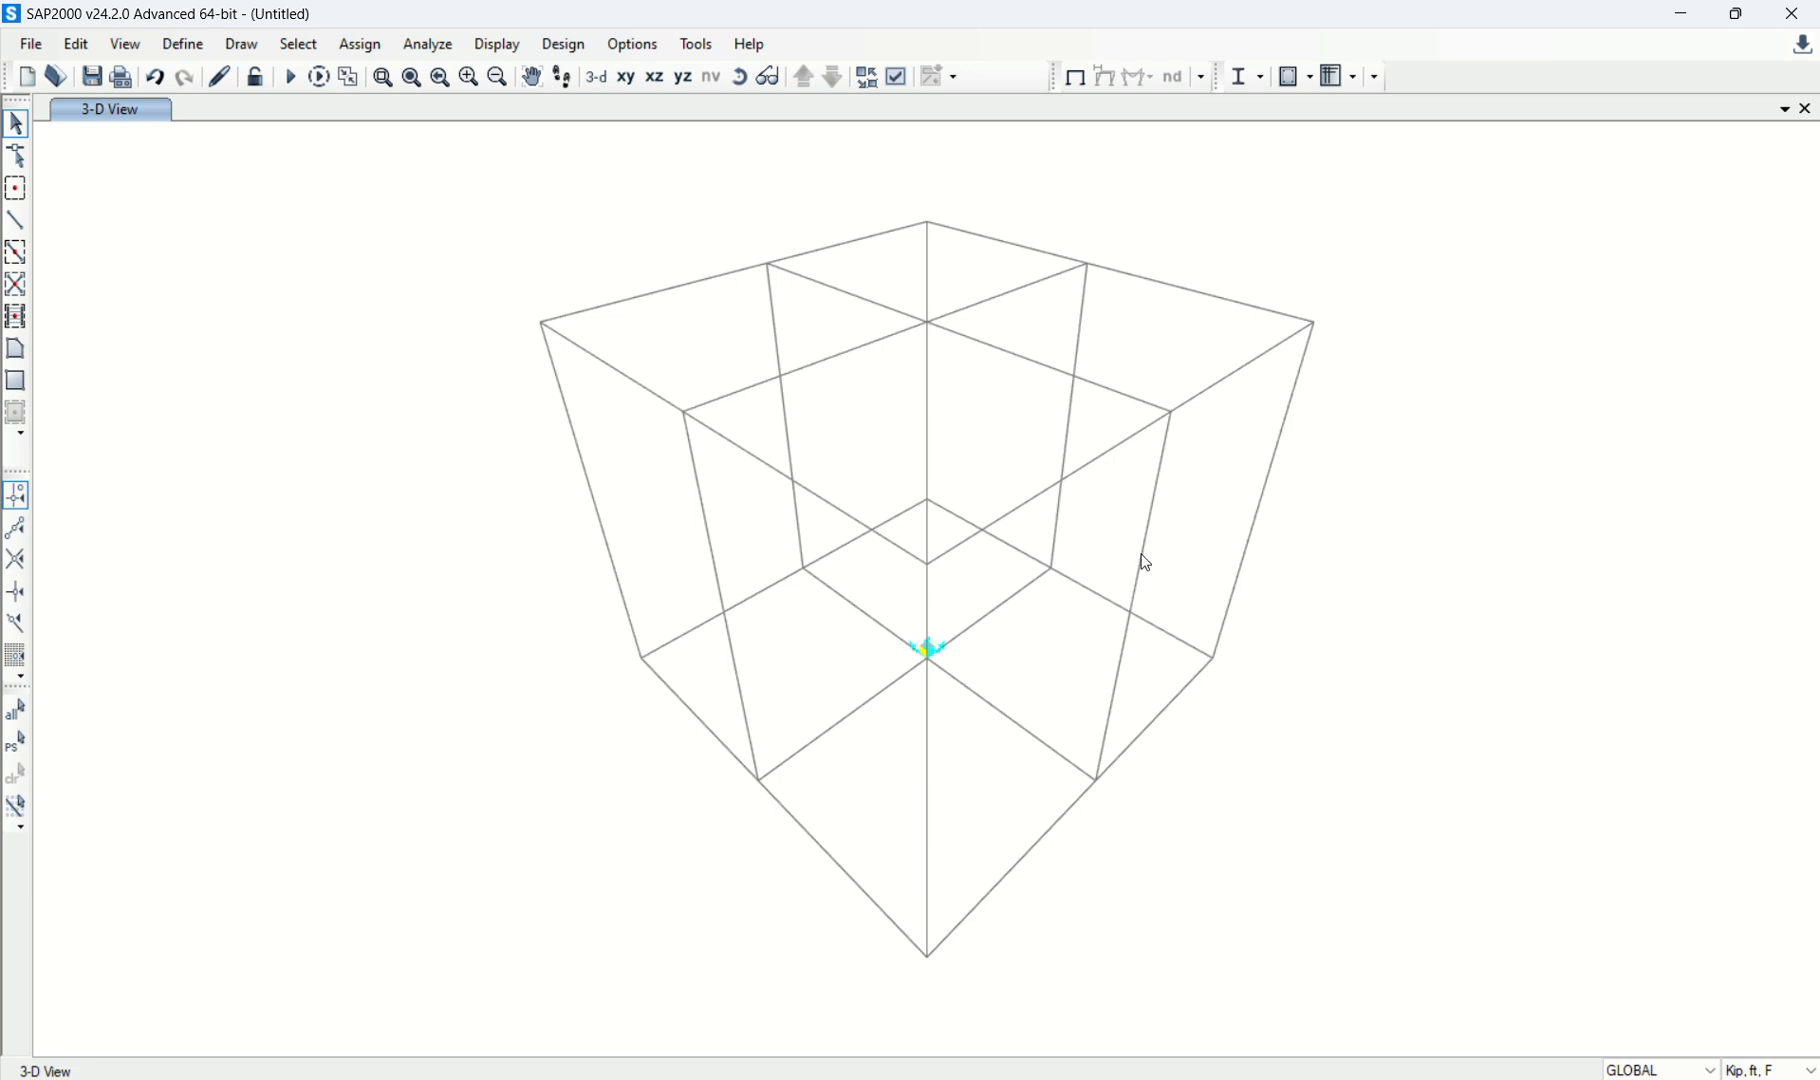
Check which frame sections are defined in the first window's emptied model.
left_click(184, 45)
mouse_move(300, 113)
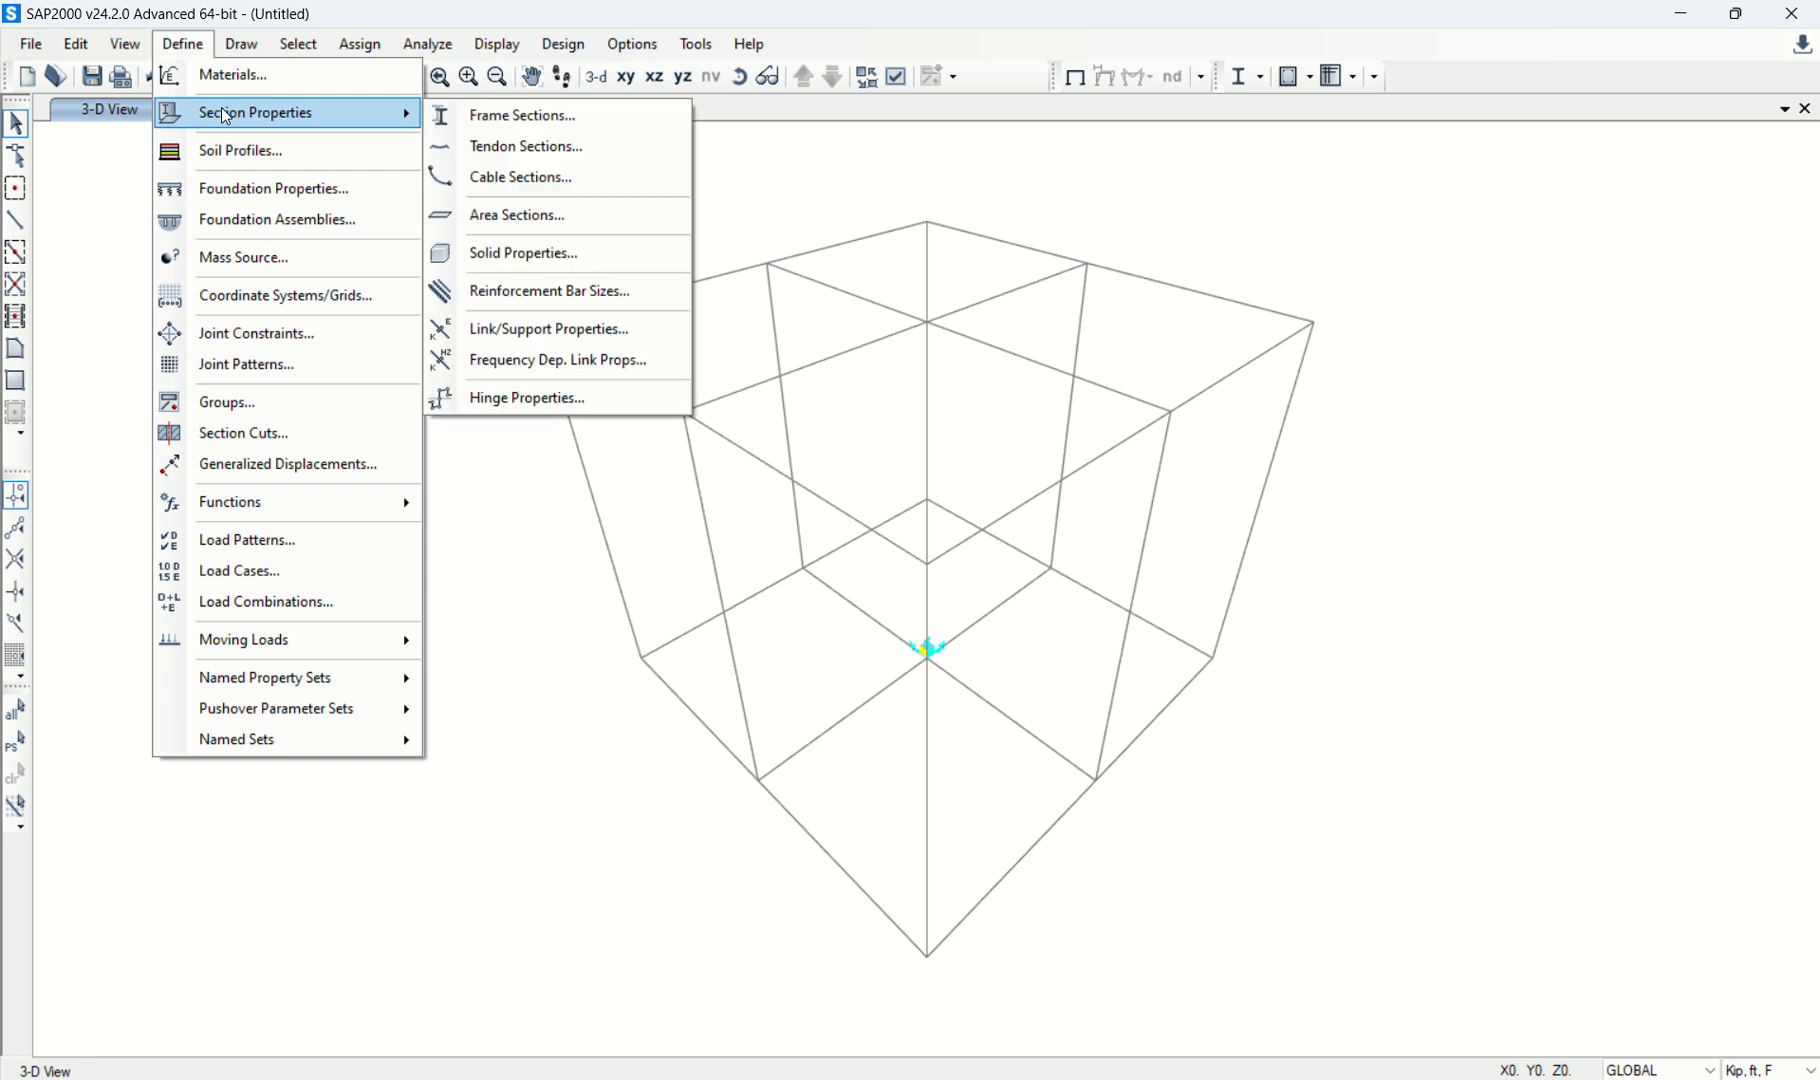
left_click(510, 114)
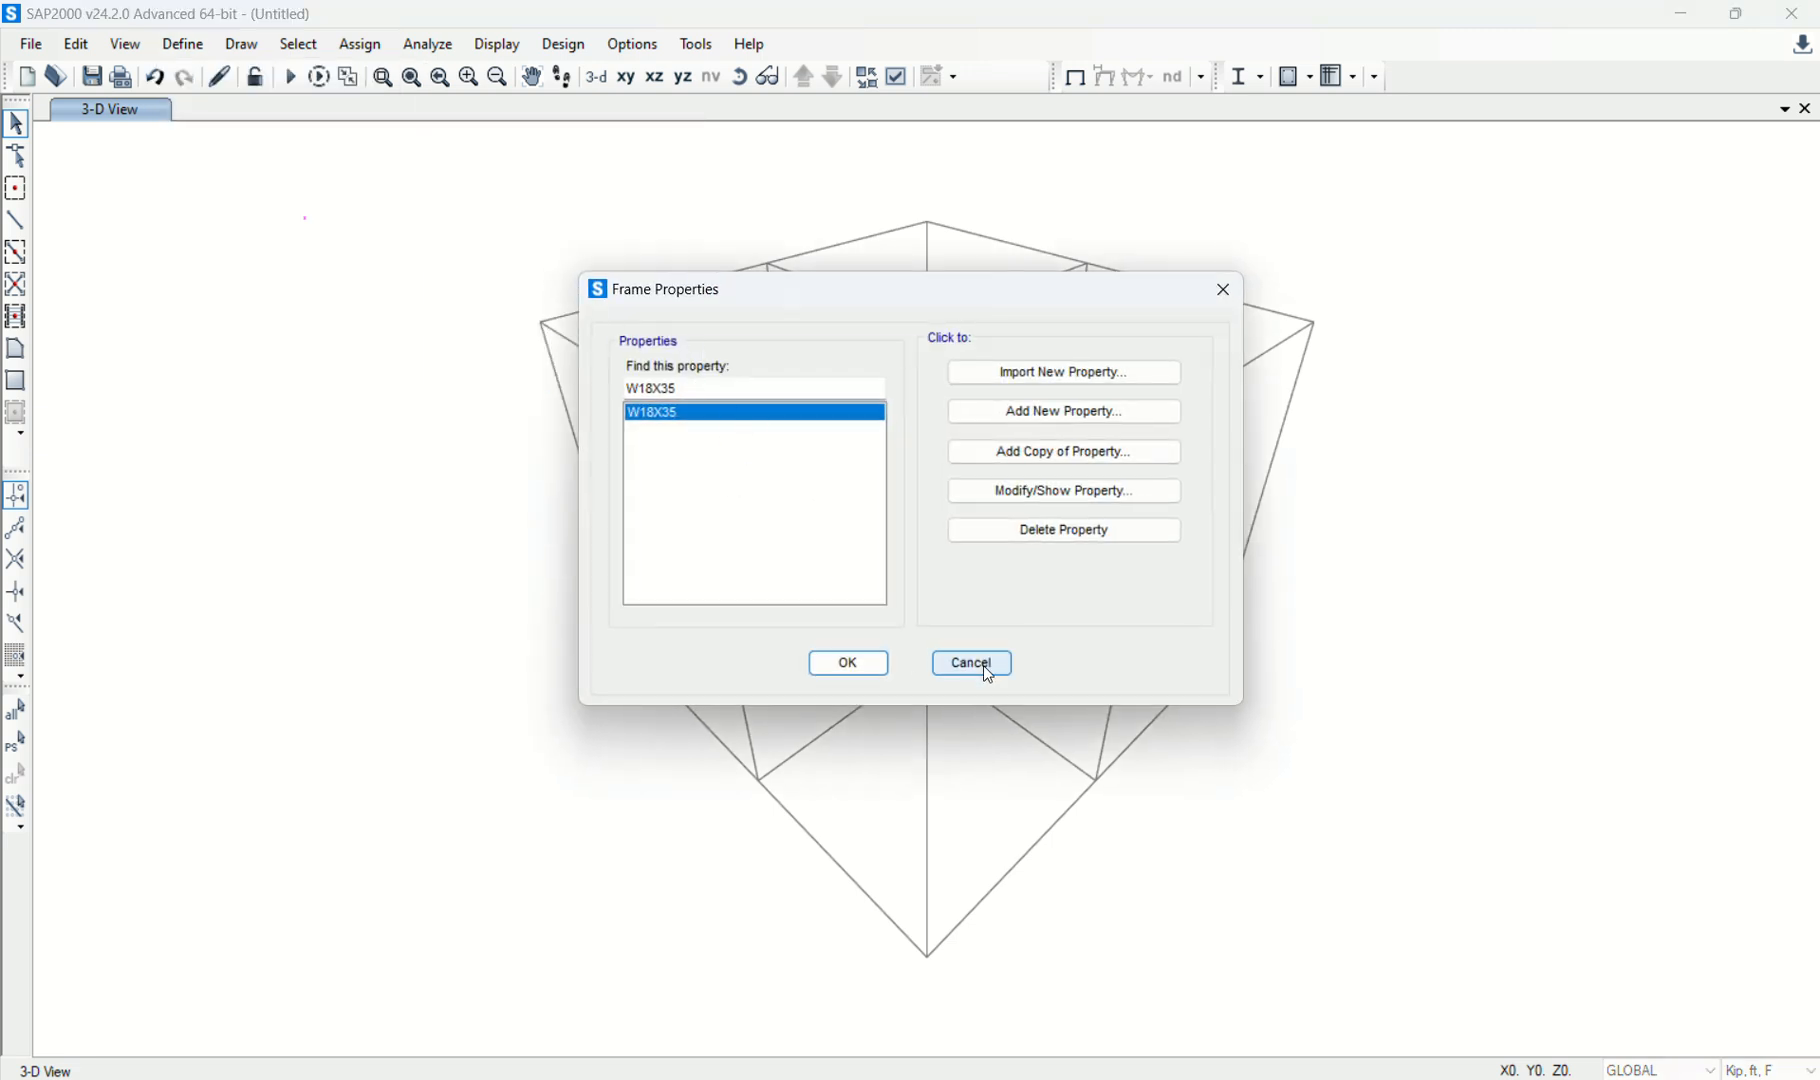
left_click(983, 665)
Start an IGES import without saving the current changes, and choose Towe 1.igs from the Tower Example folder.
left_click(31, 45)
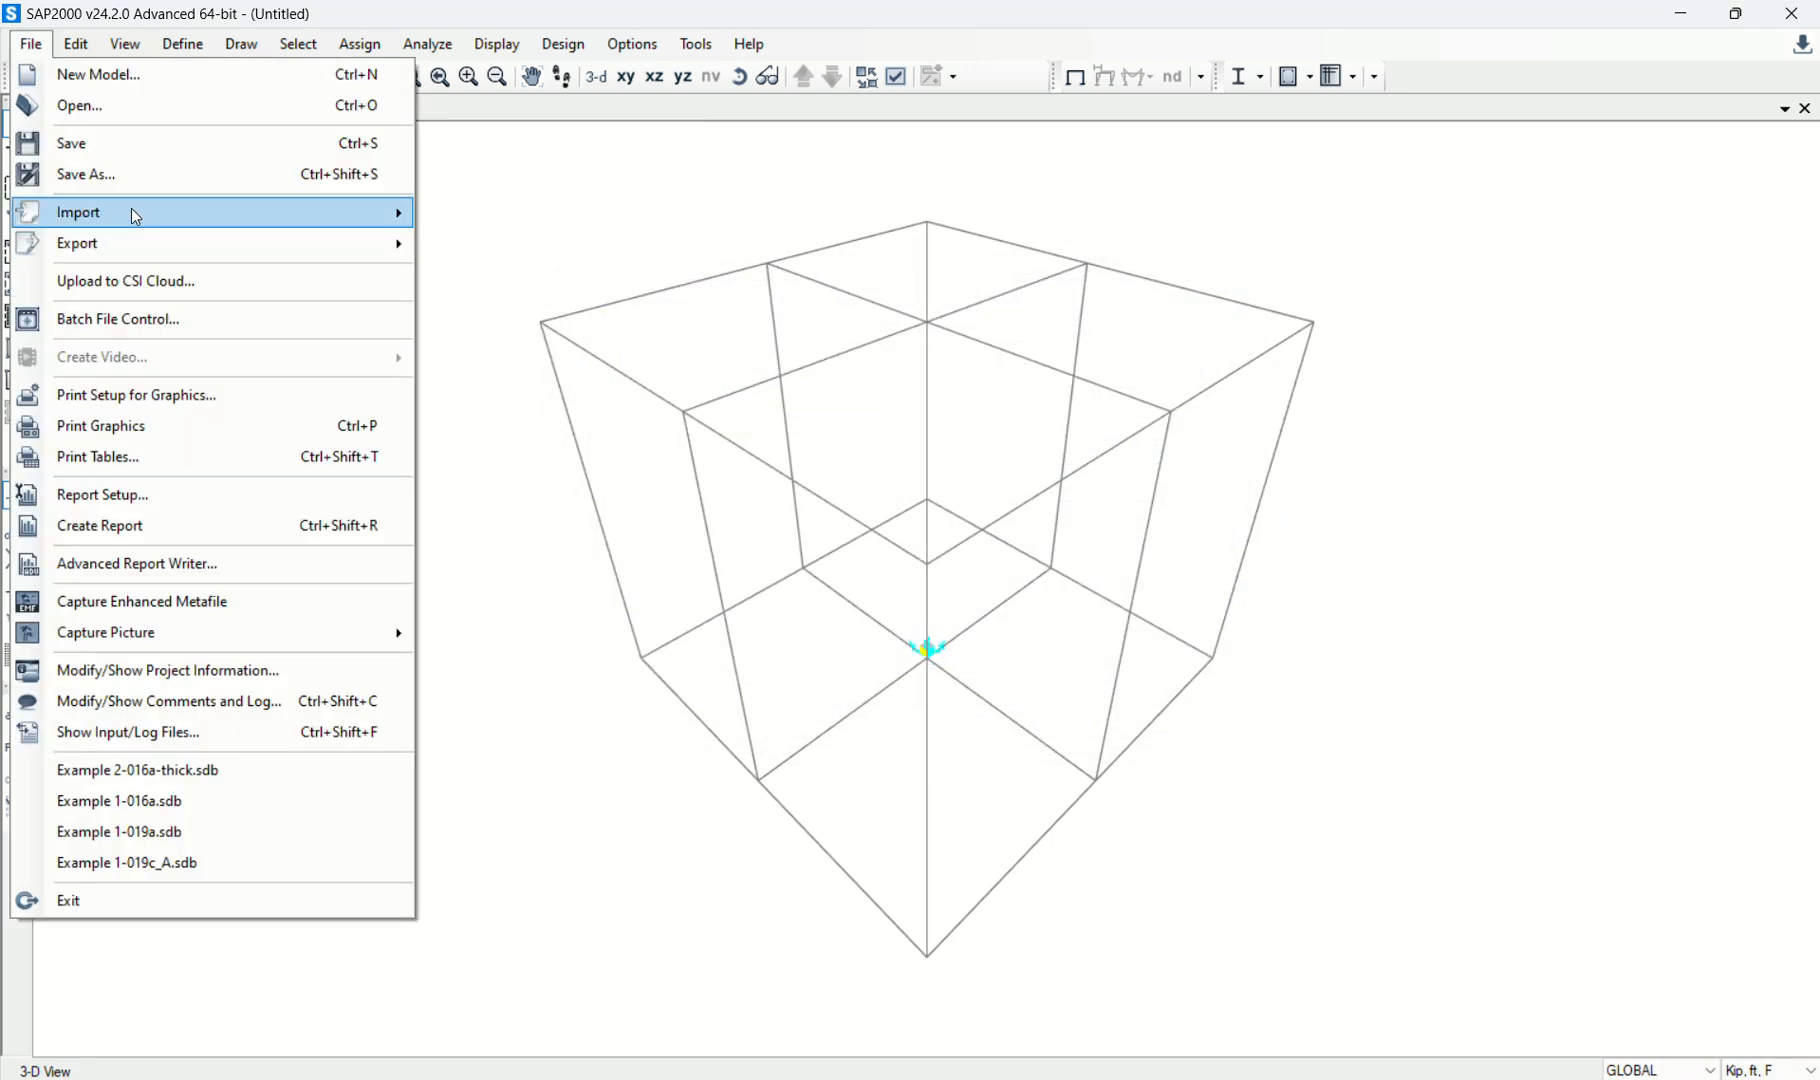
mouse_move(135, 216)
left_click(574, 540)
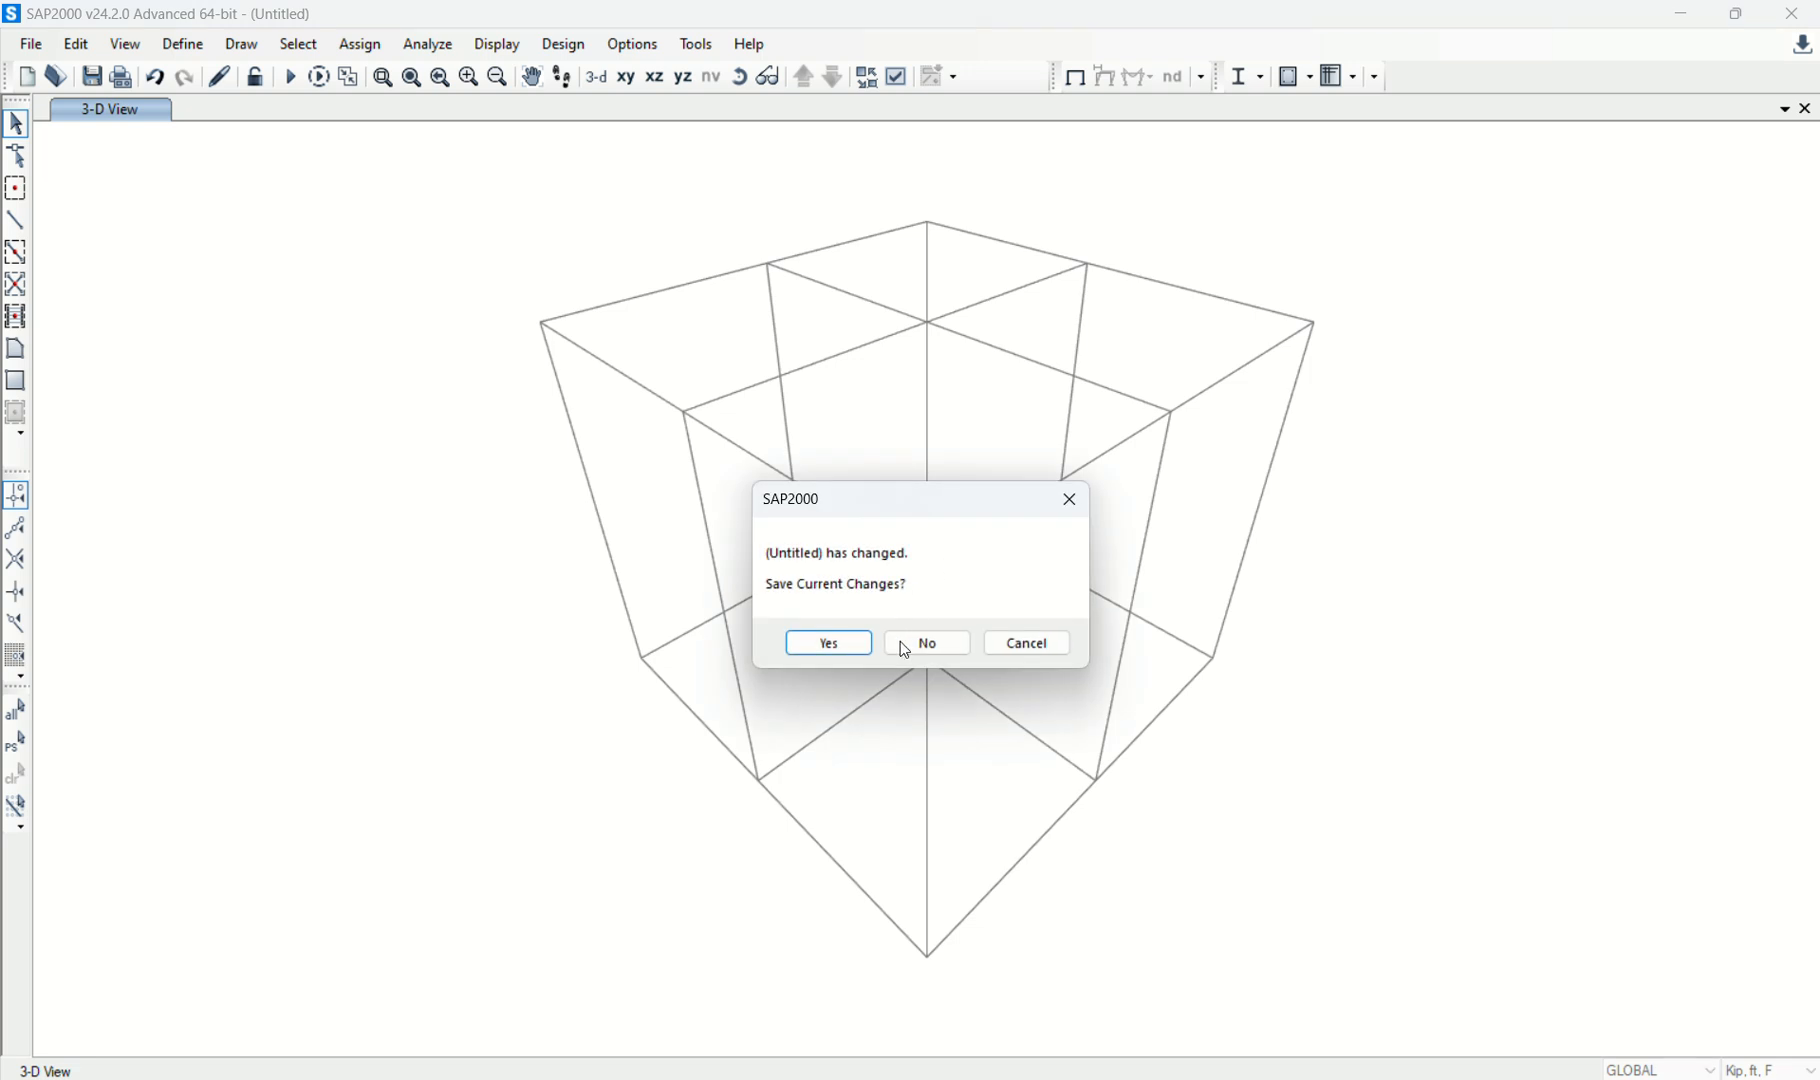
left_click(905, 649)
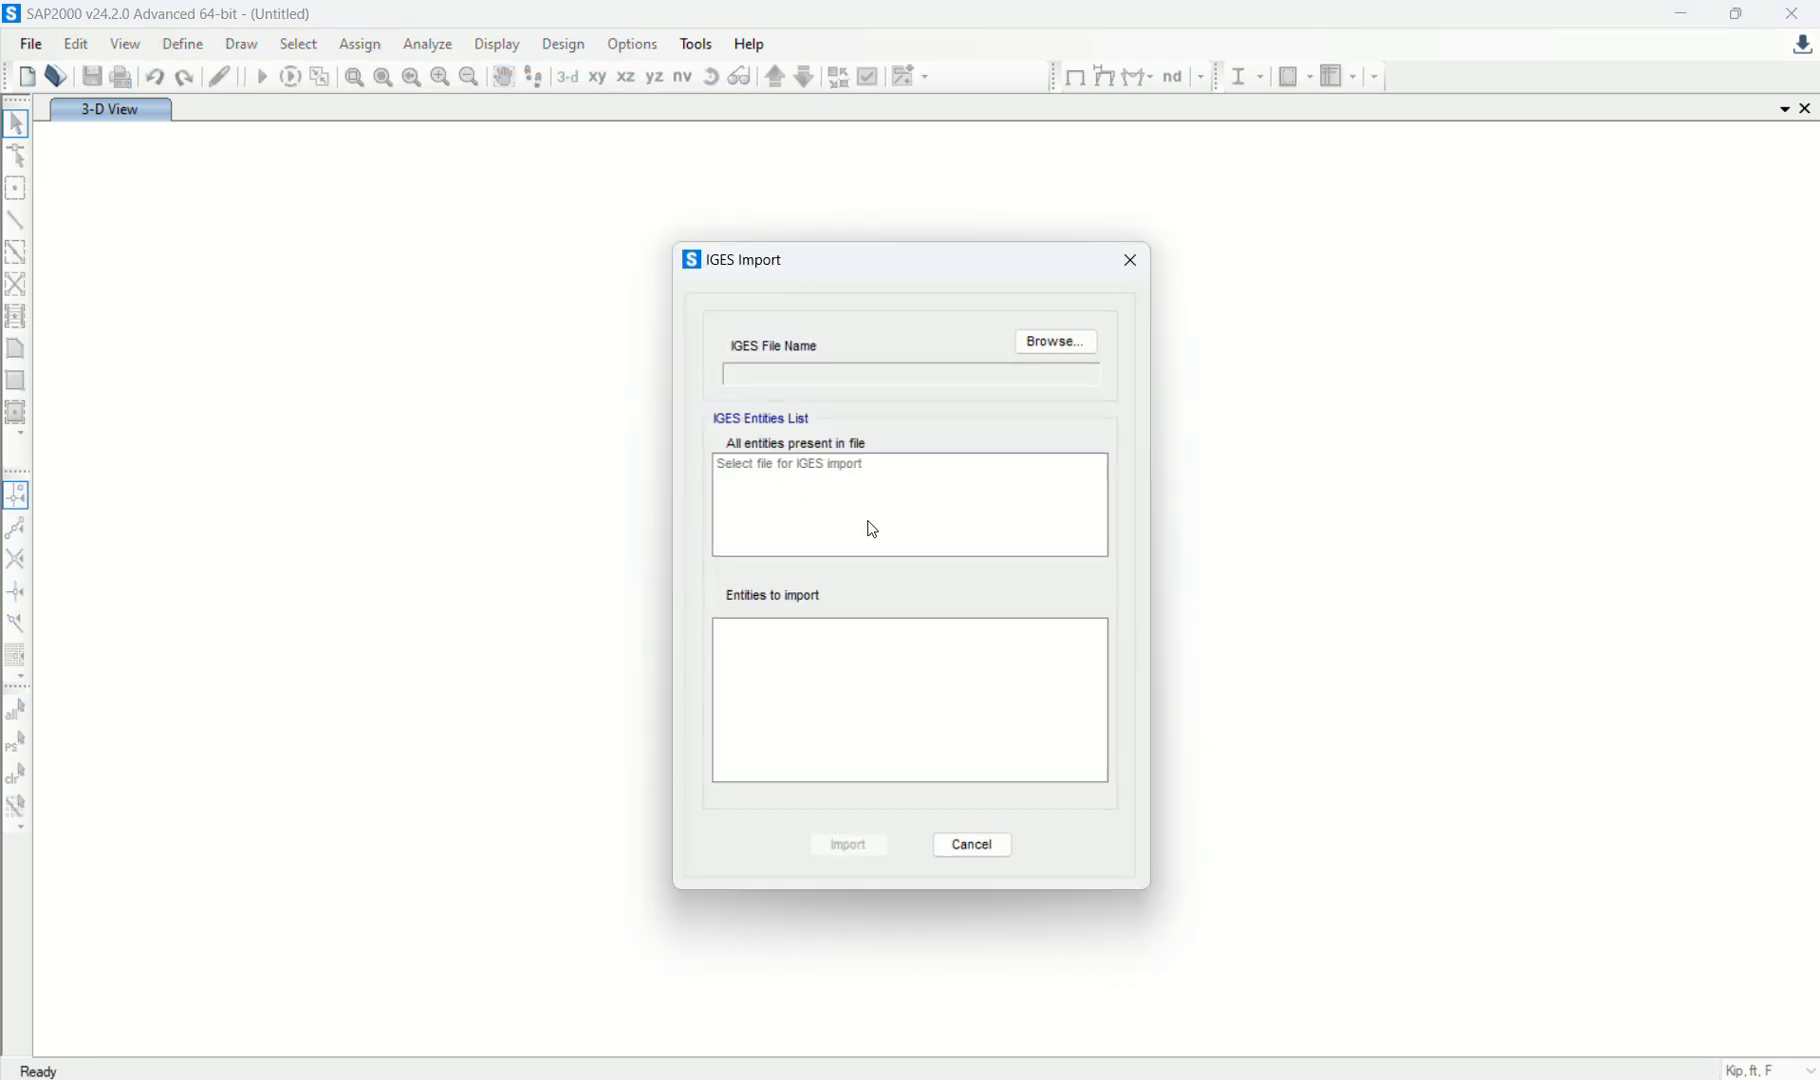
left_click(1049, 344)
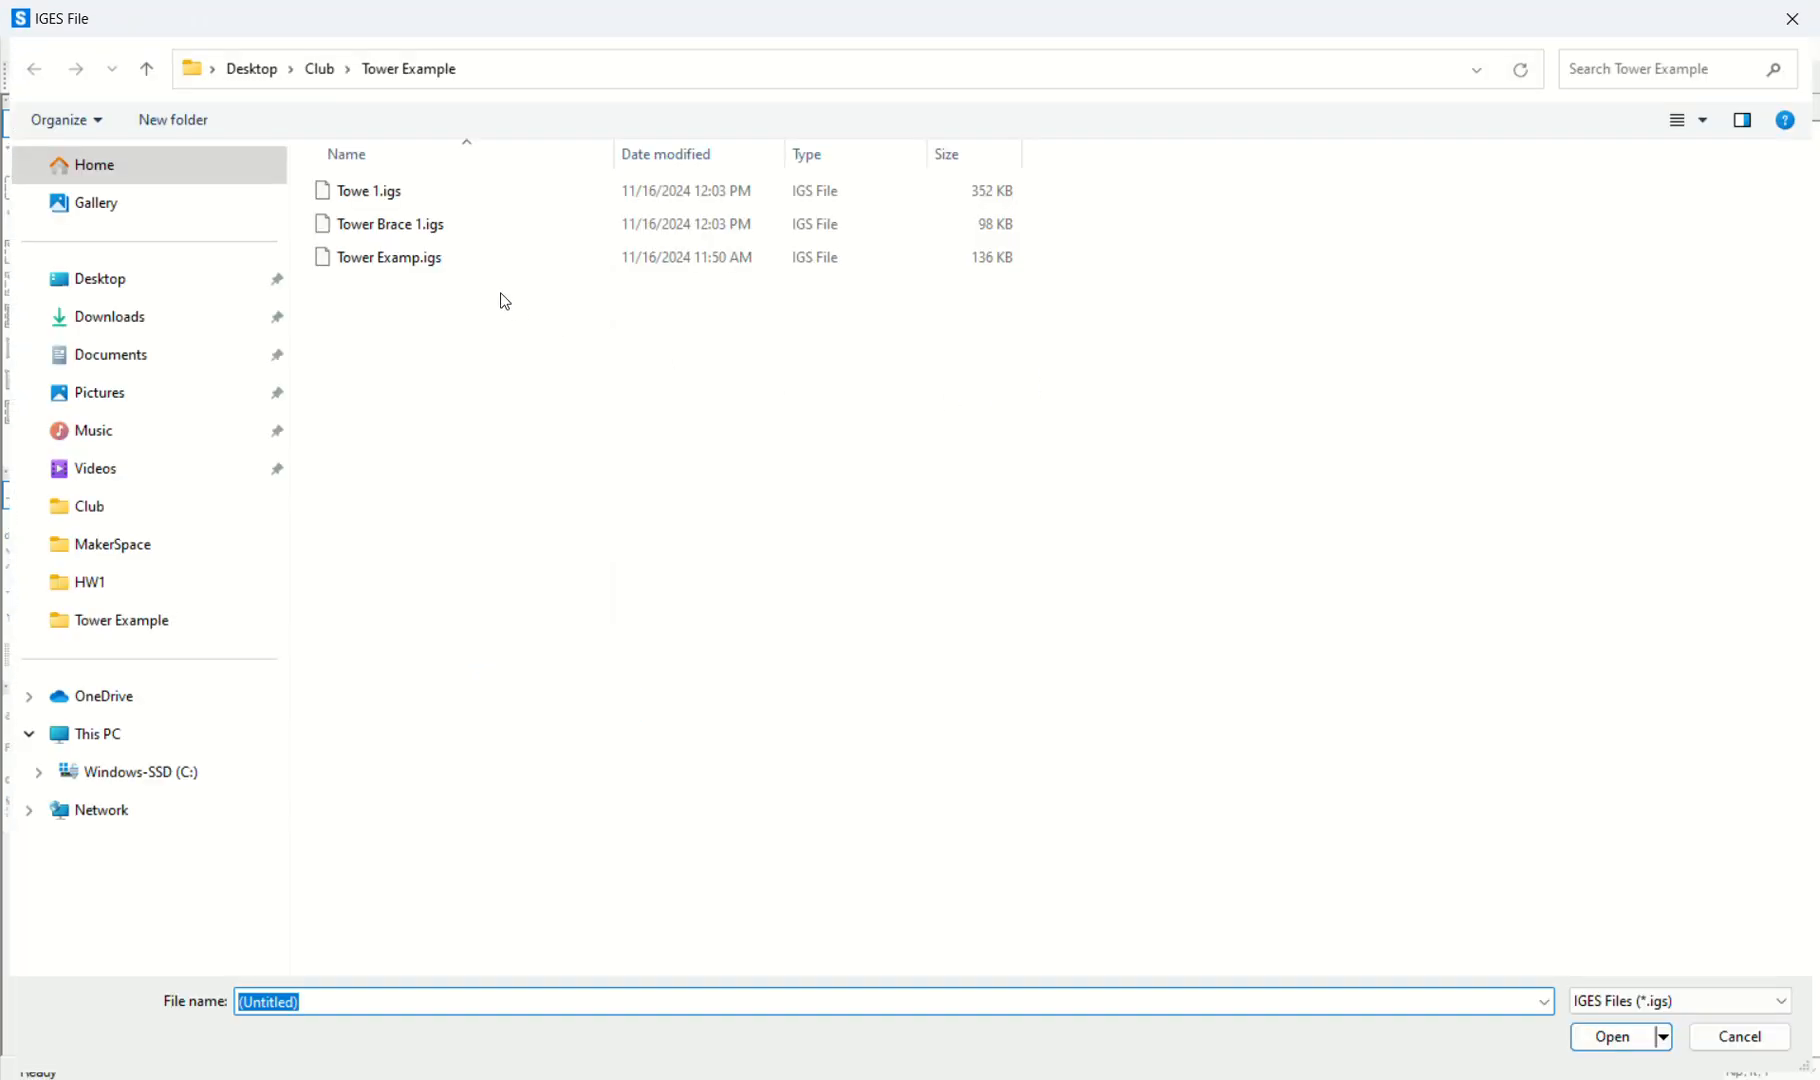
double_click(370, 190)
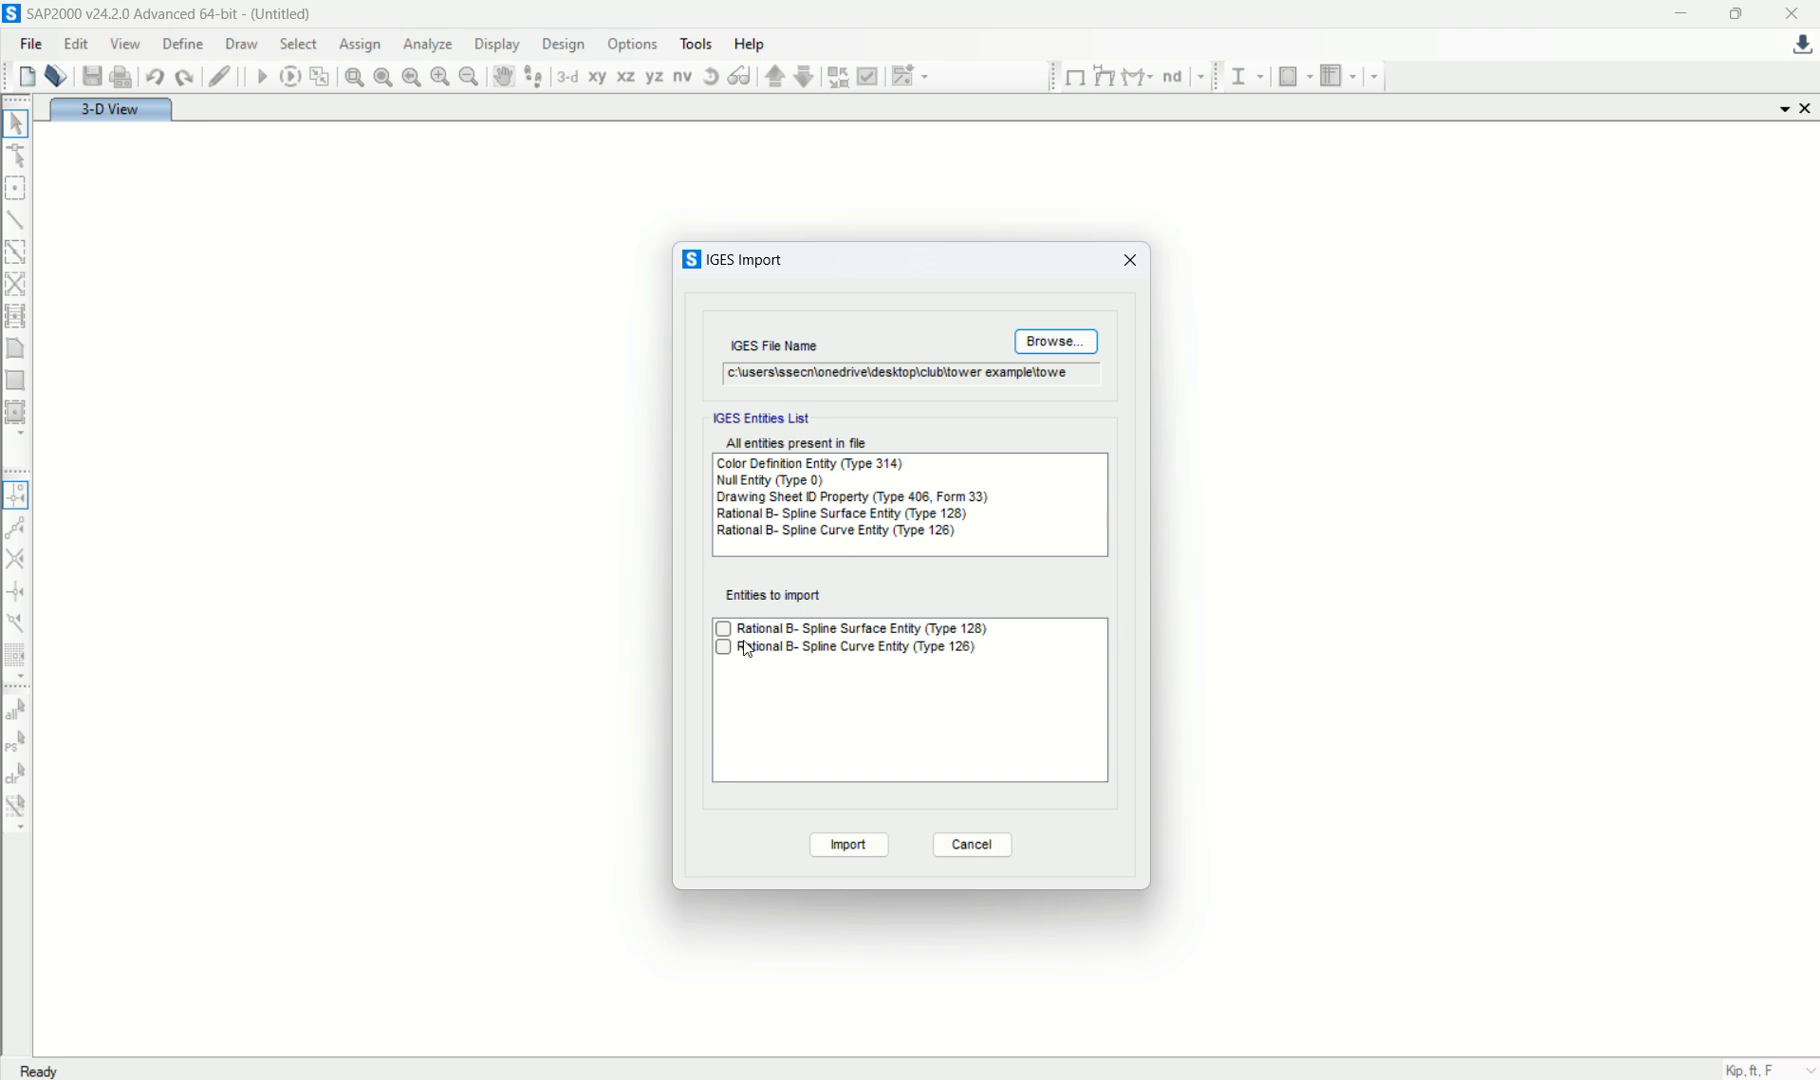
Import both the Rational B-Spline Surface (Type 128) and Rational B-Spline Curve (Type 126) entities from the chosen file.
left_click(735, 630)
left_click(730, 648)
left_click(735, 630)
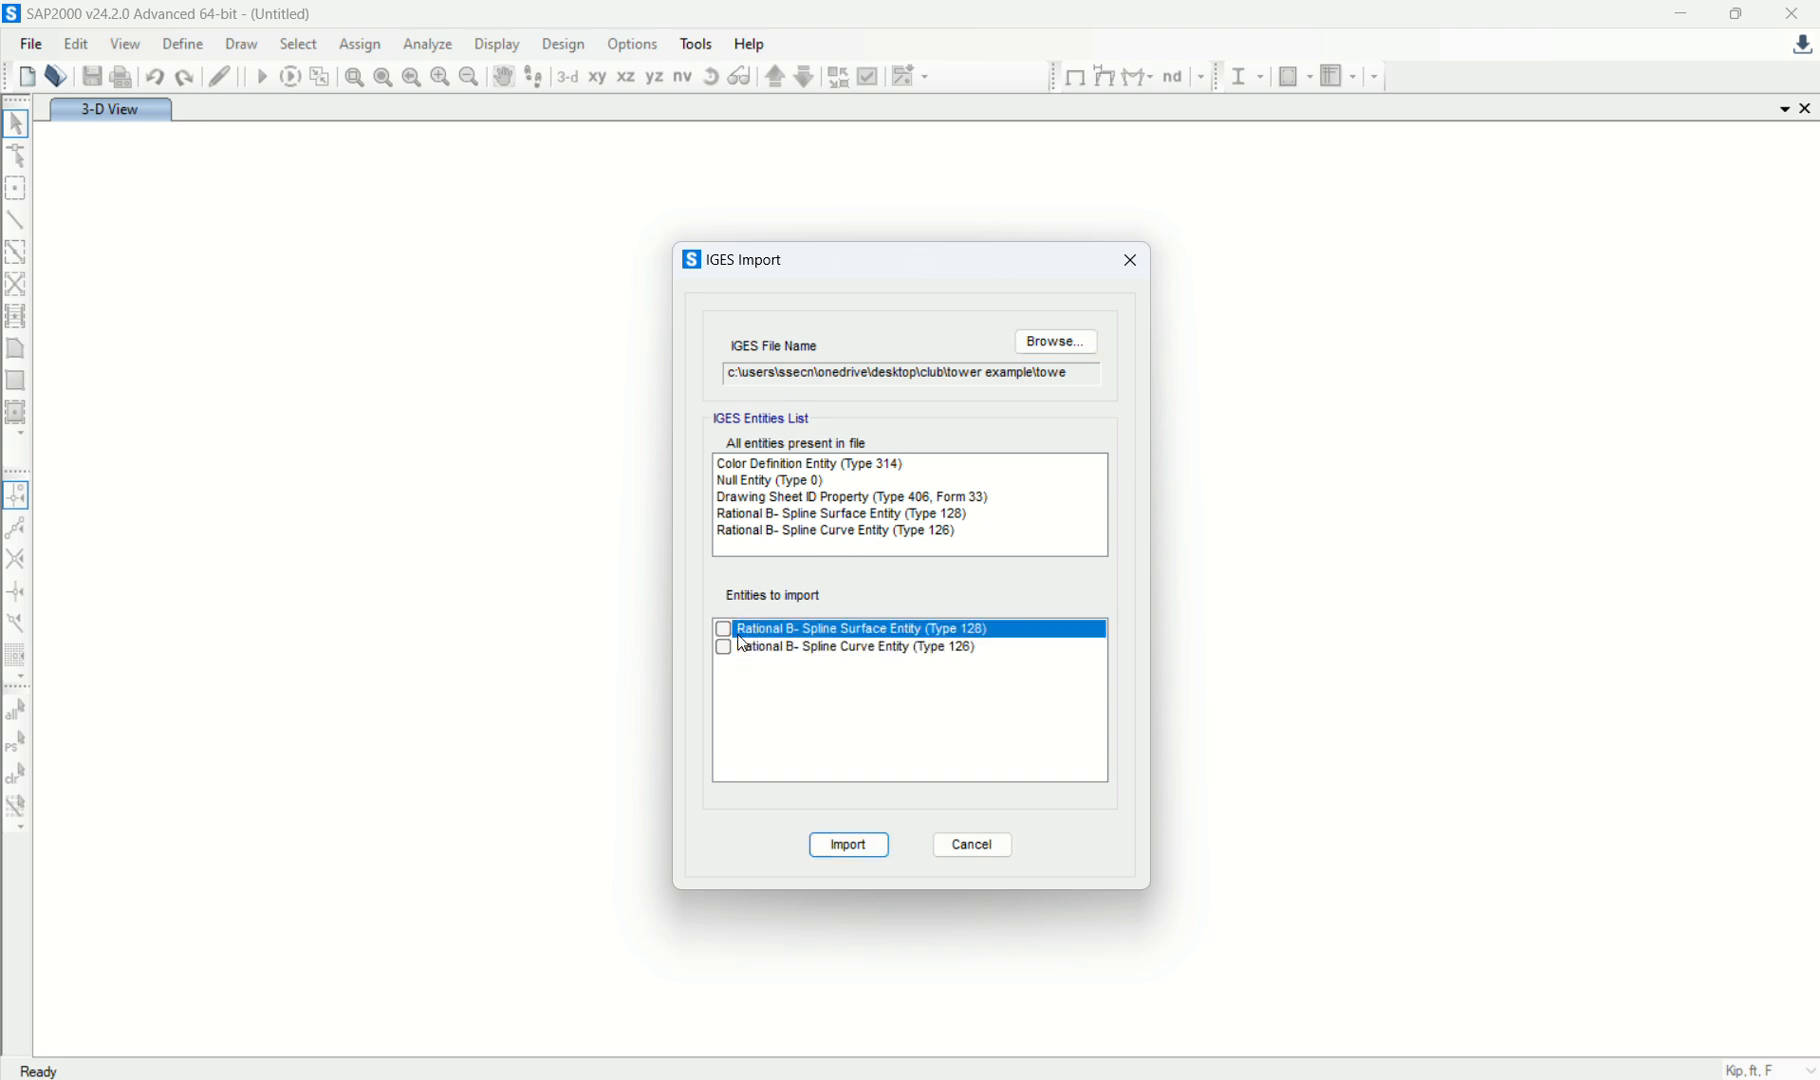
left_click(738, 648)
left_click(746, 647)
left_click(745, 632)
left_click(745, 632)
left_click(849, 846)
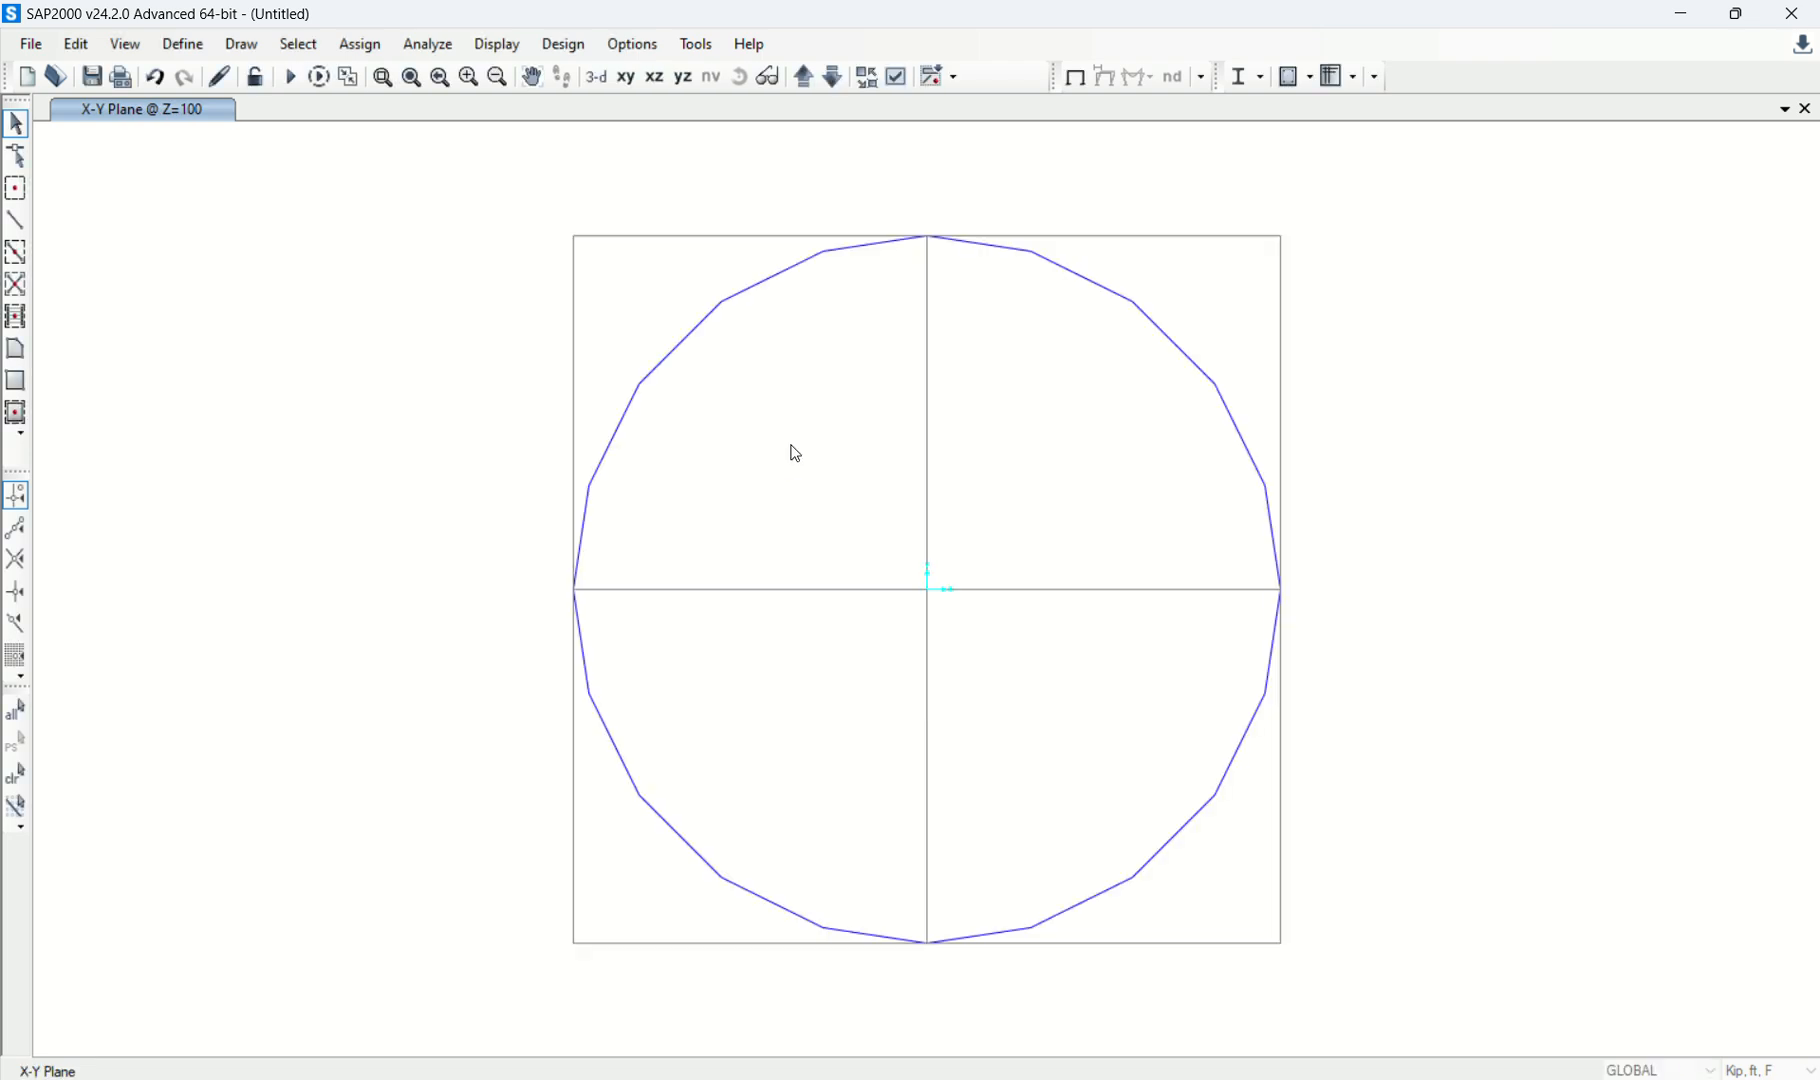
Select the whole imported tower in the 3-D view and check which frame sections are available to assign.
left_click(594, 78)
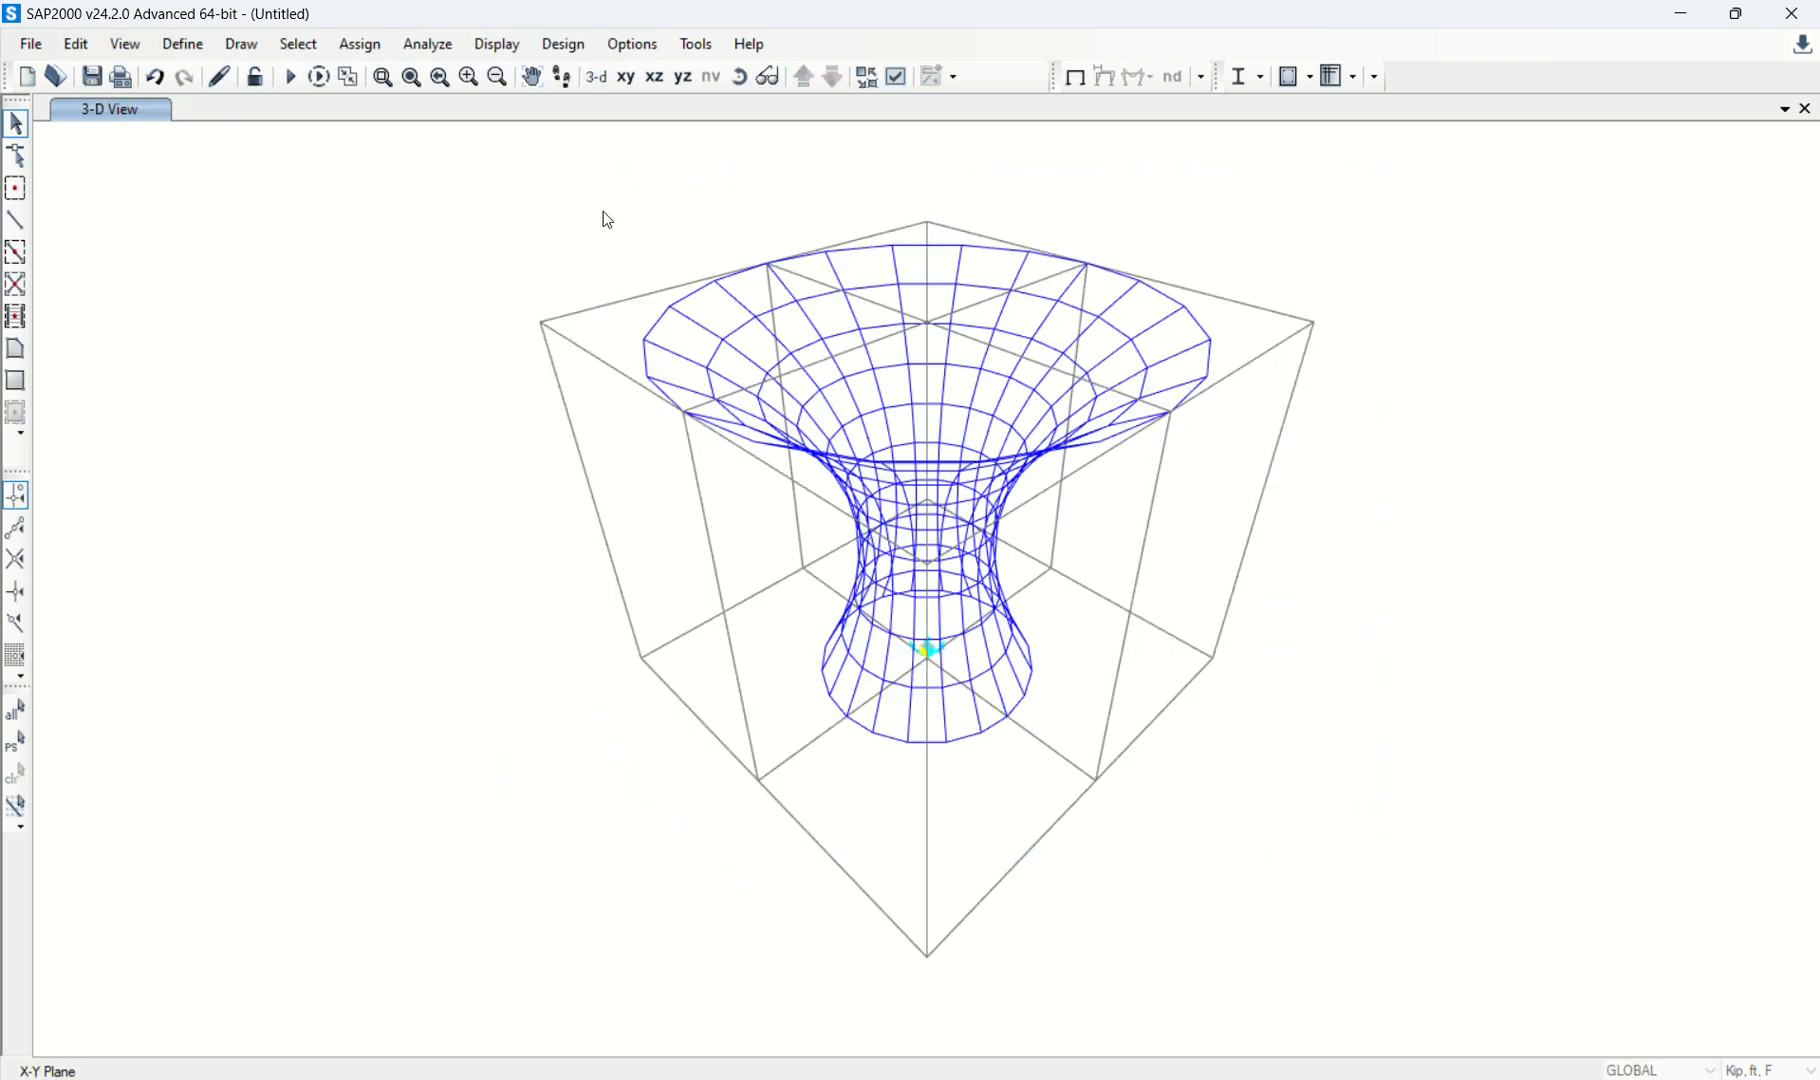
left_click_drag(581, 183, 1300, 790)
left_click(361, 48)
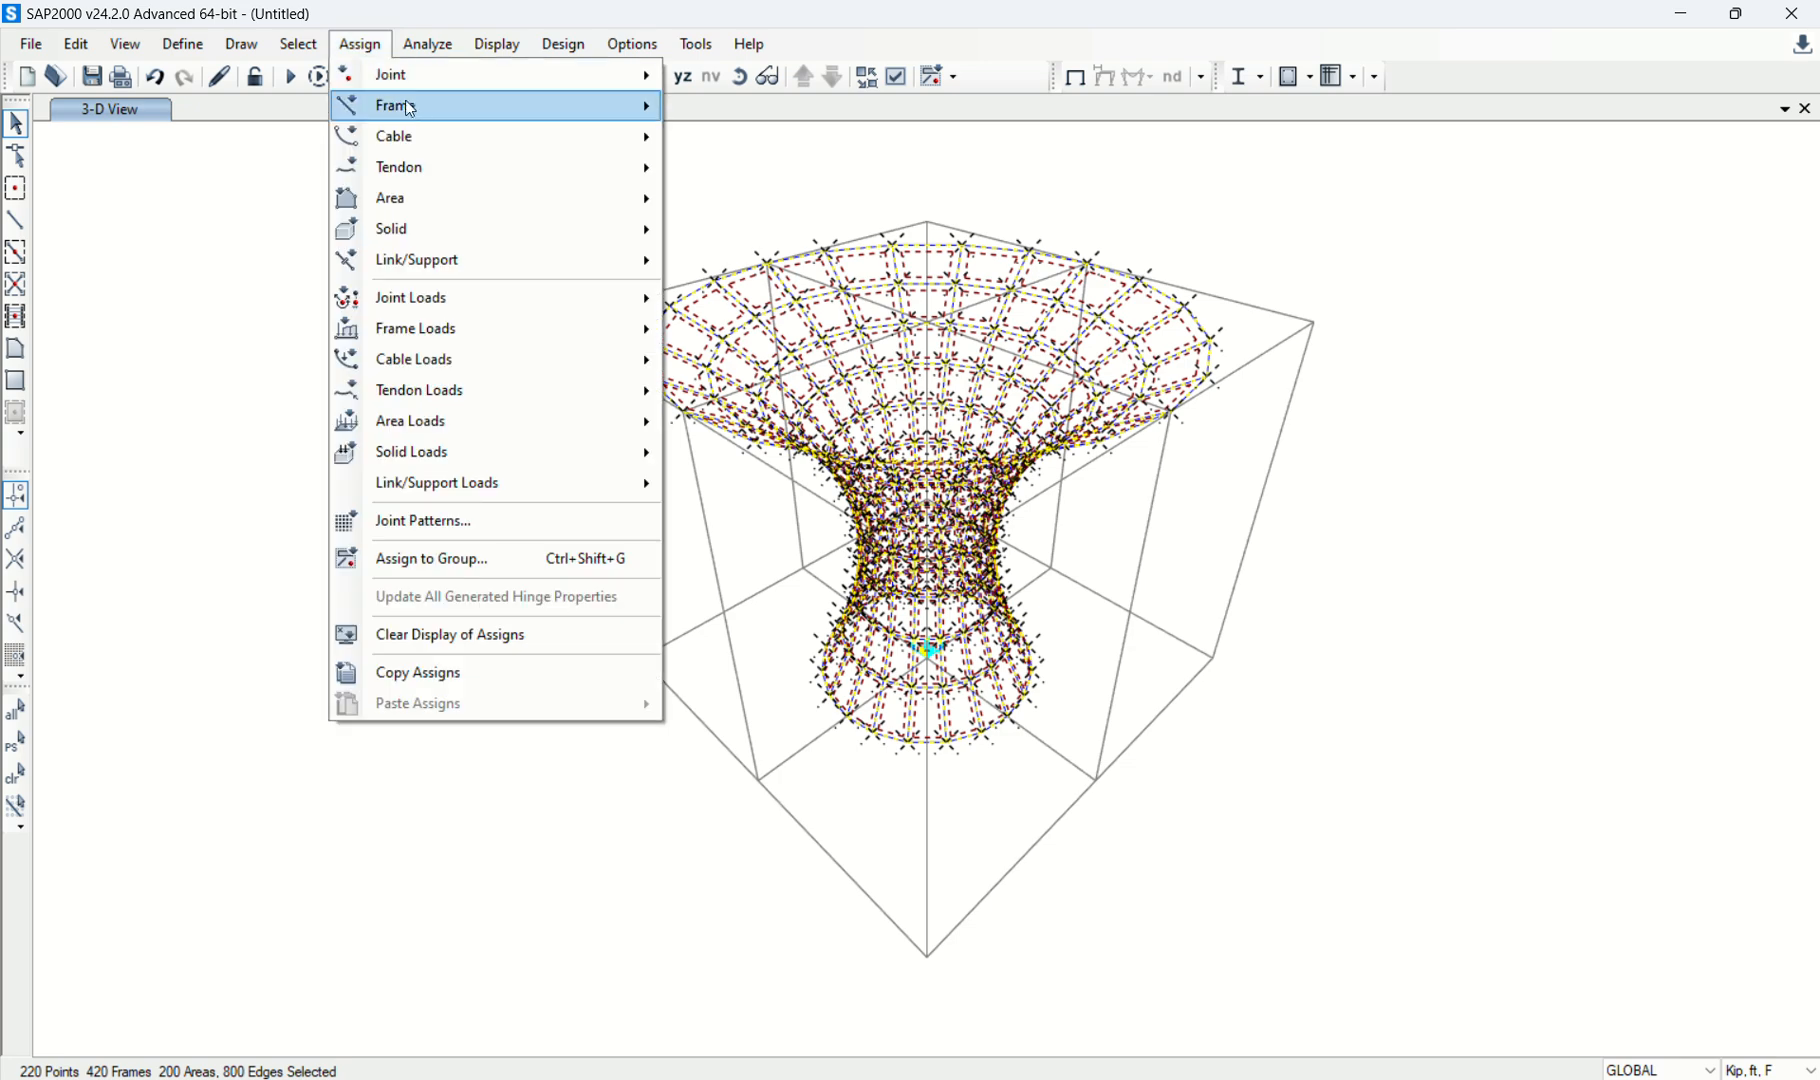
mouse_move(394, 106)
left_click(772, 106)
left_click(832, 360)
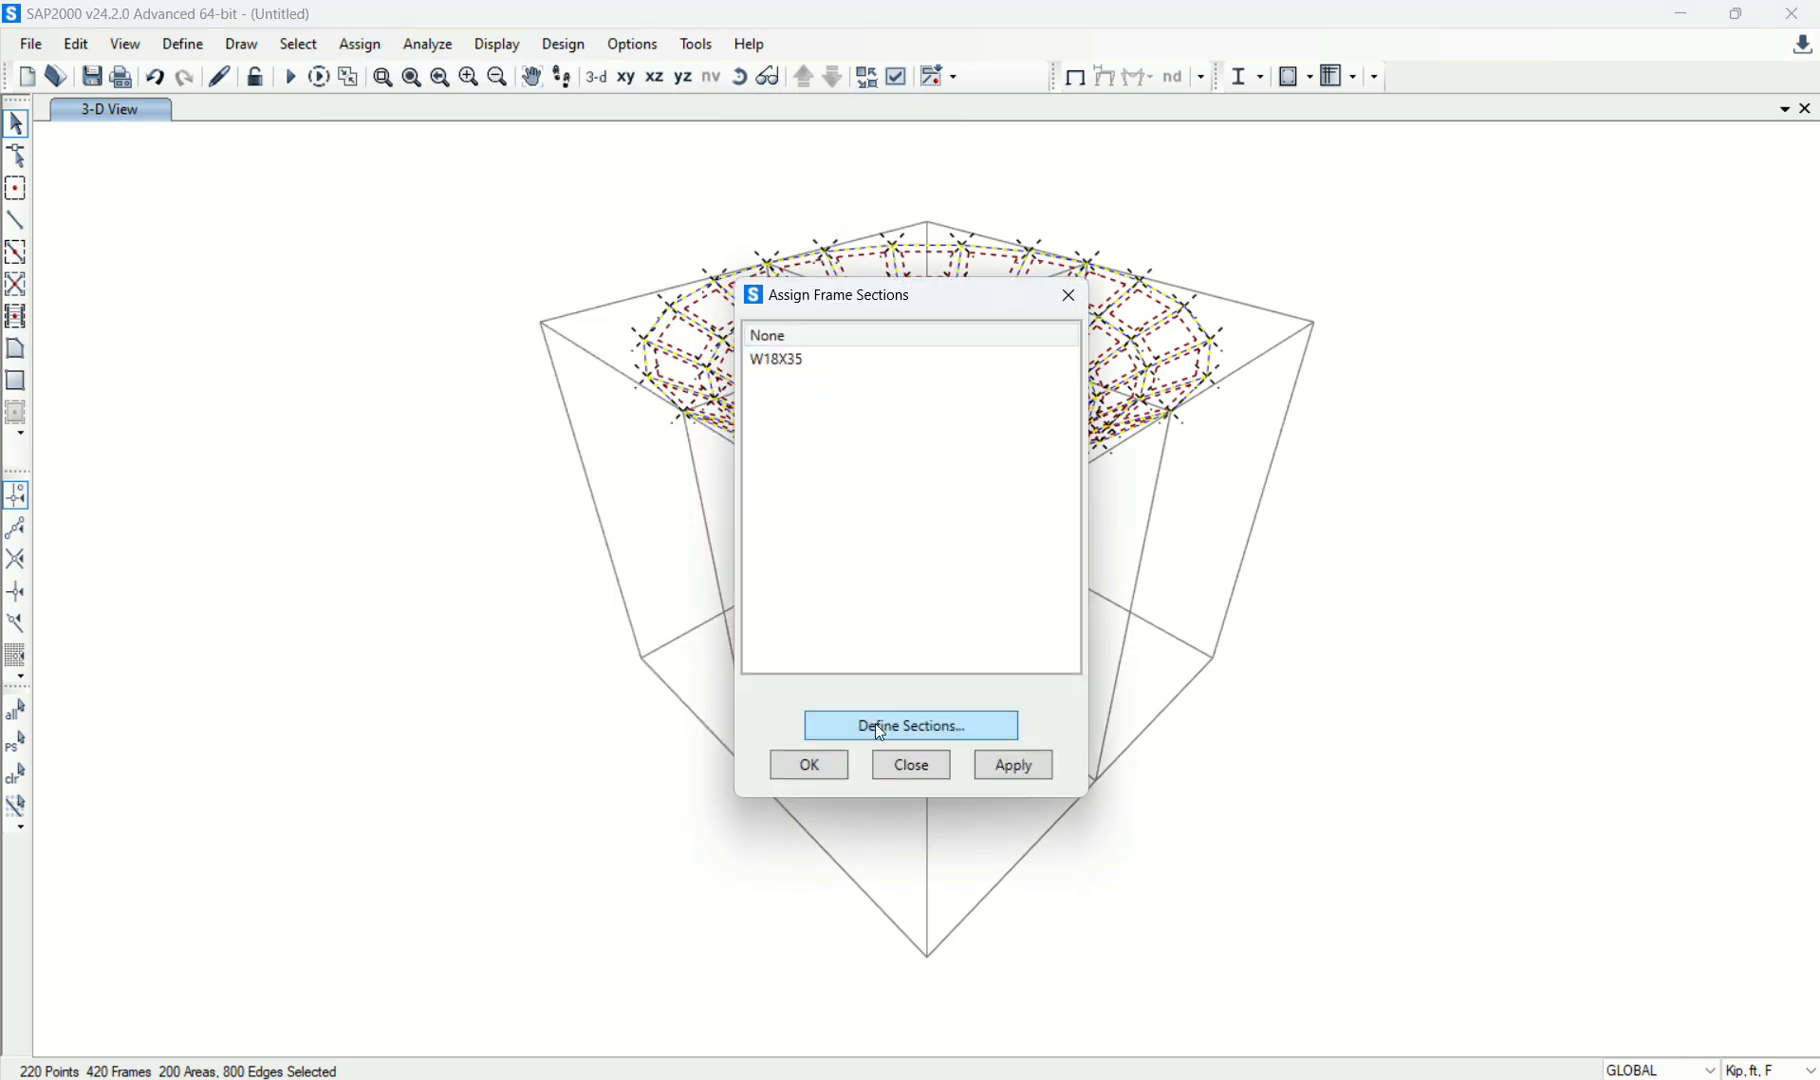
left_click(911, 767)
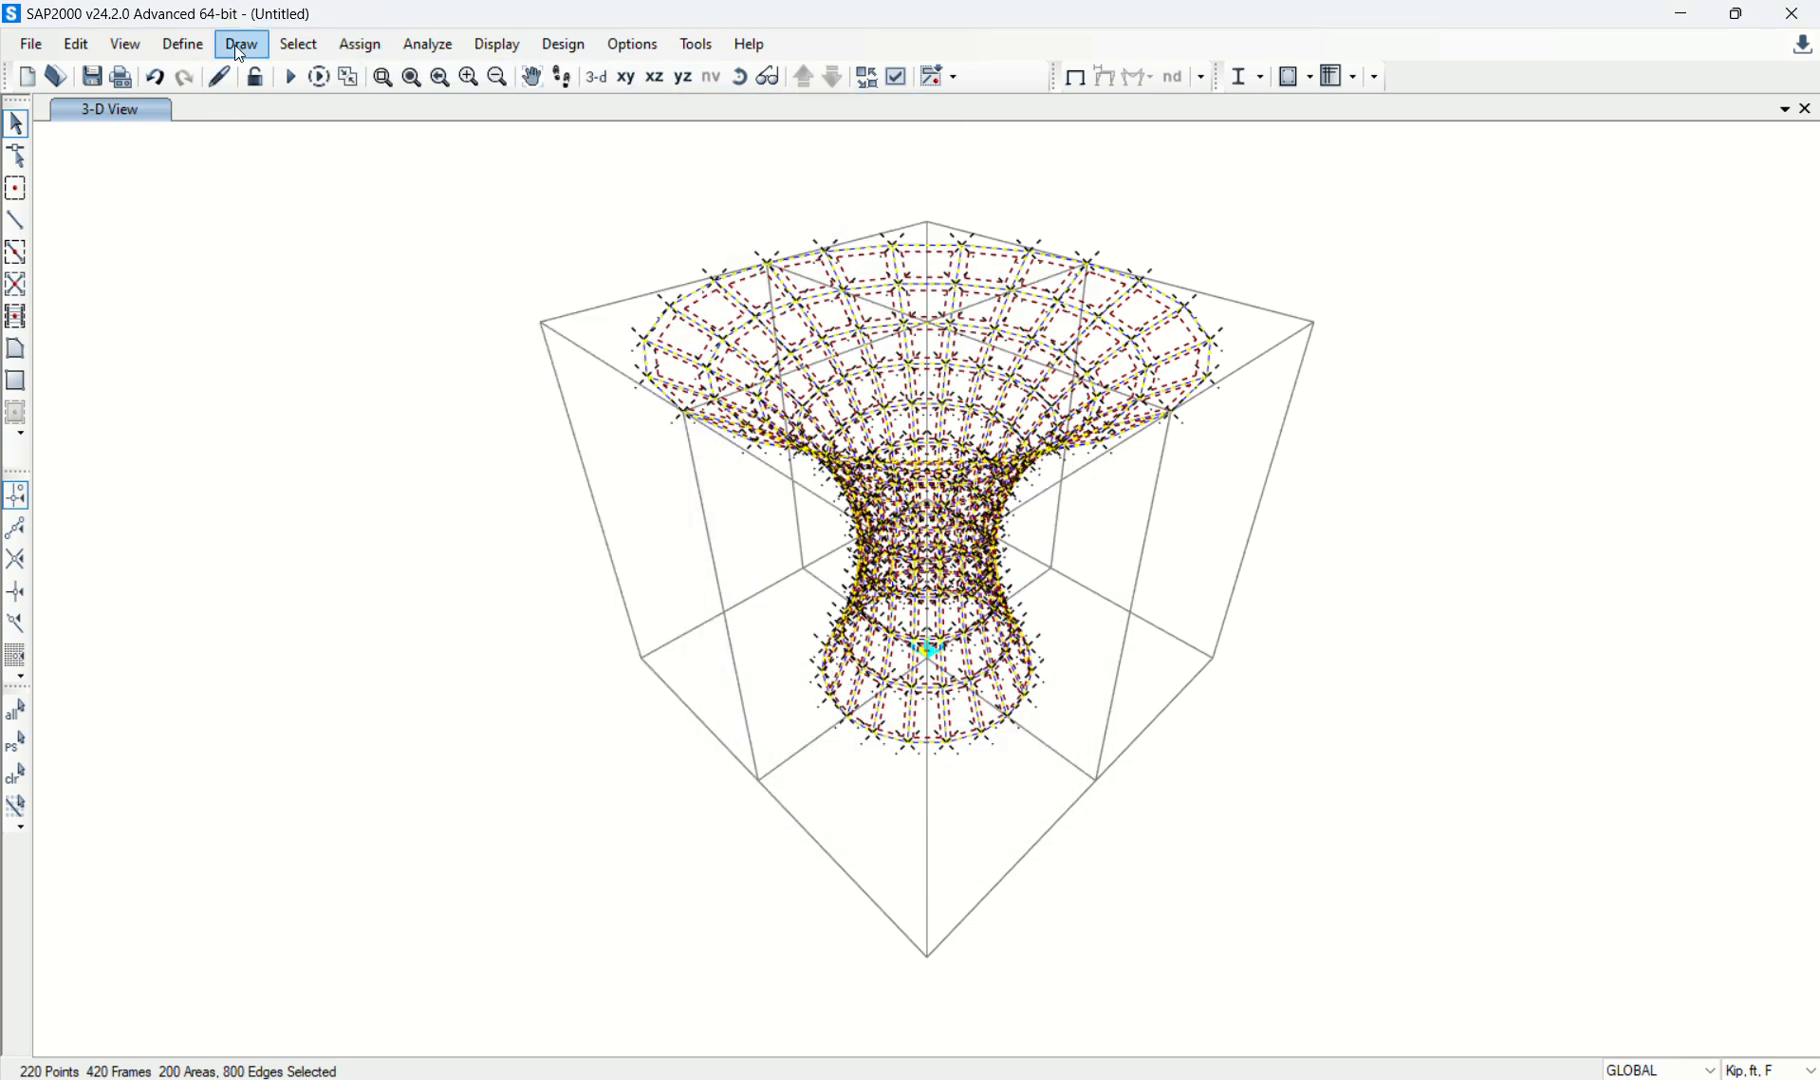
Start importing a steel pipe section as a new frame property and open the AISC.PRO section library.
left_click(183, 44)
mouse_move(380, 112)
left_click(553, 116)
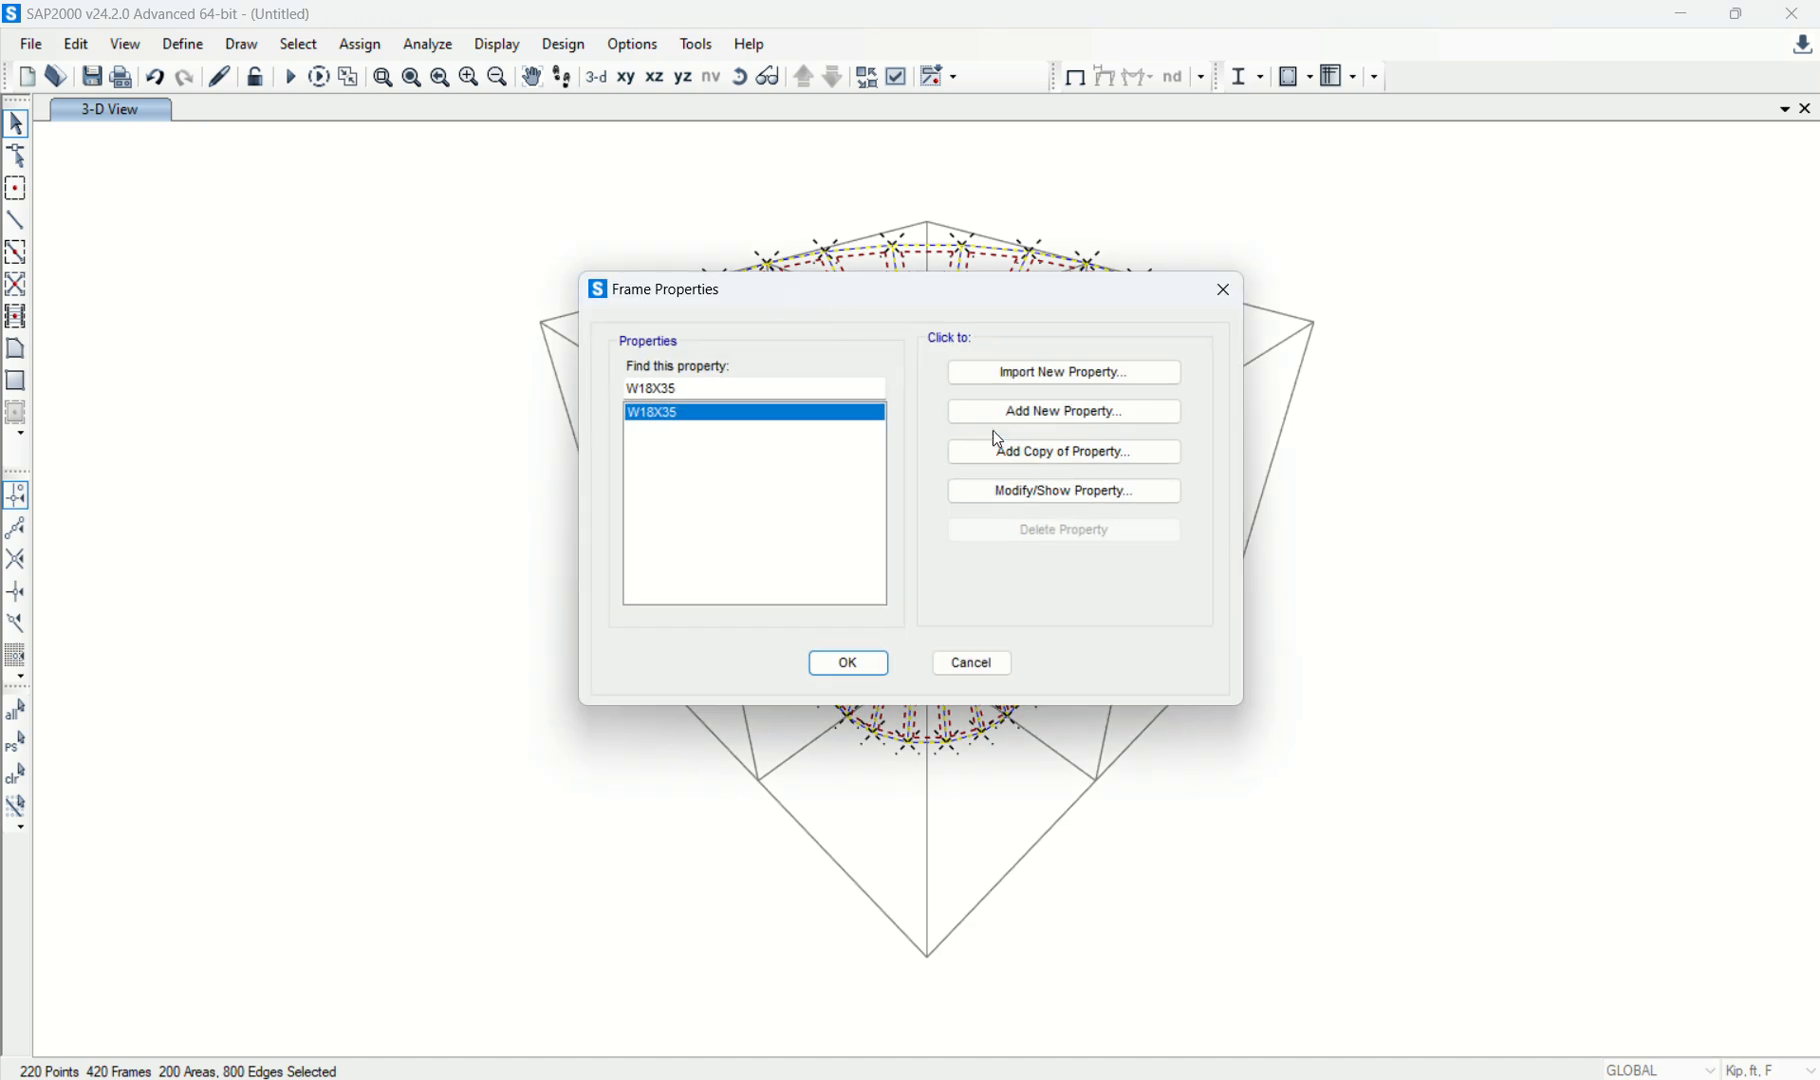
left_click(1062, 392)
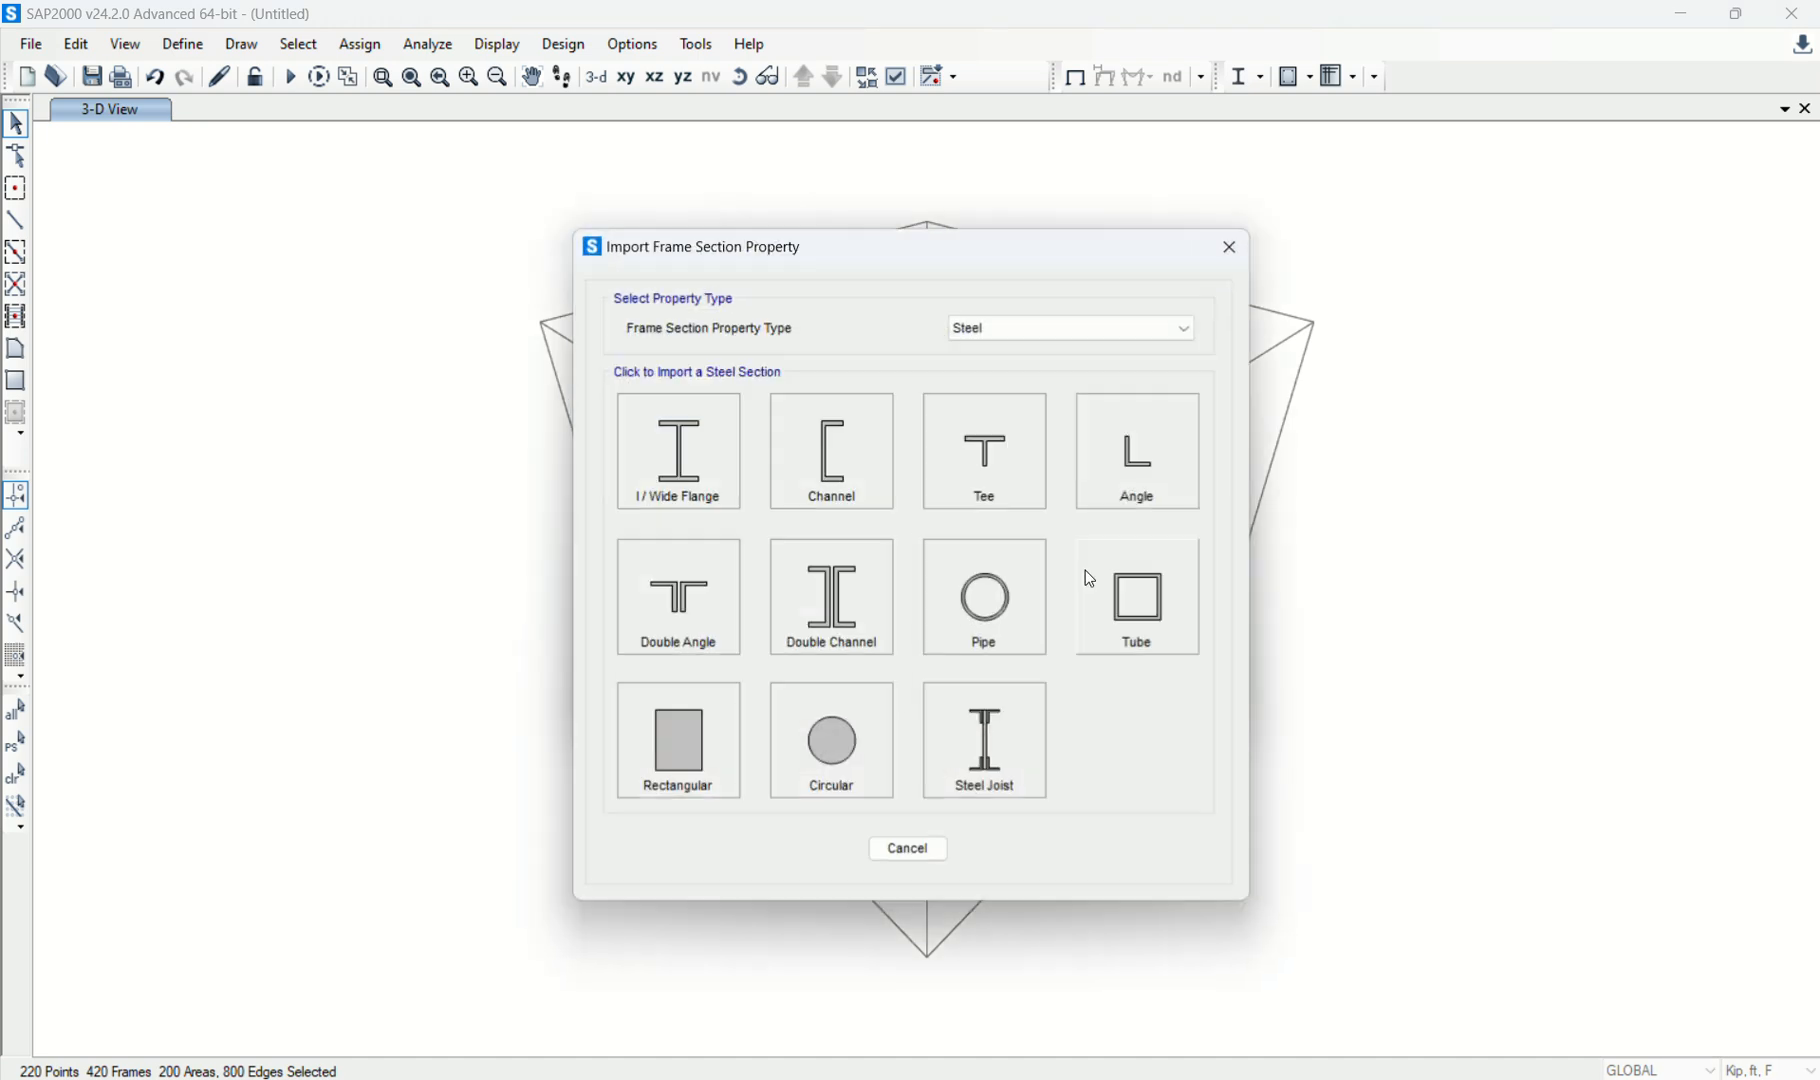
left_click(903, 848)
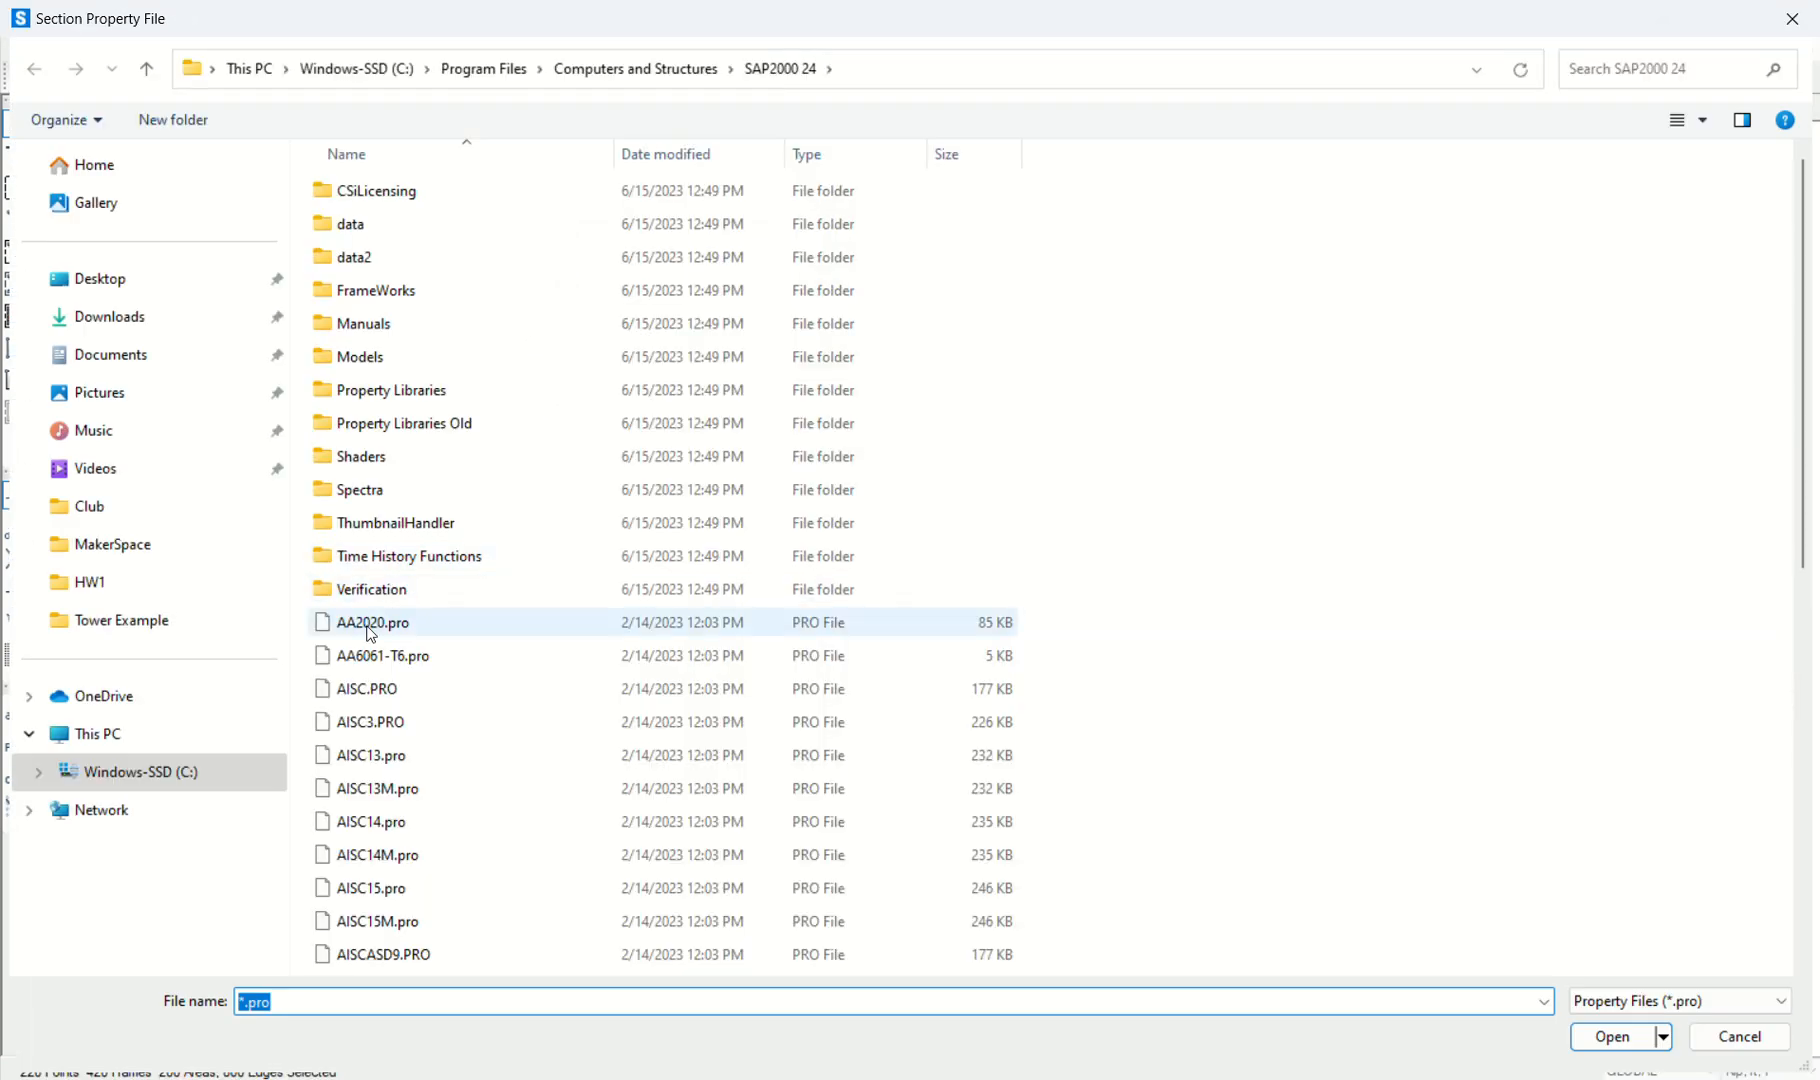
double_click(373, 690)
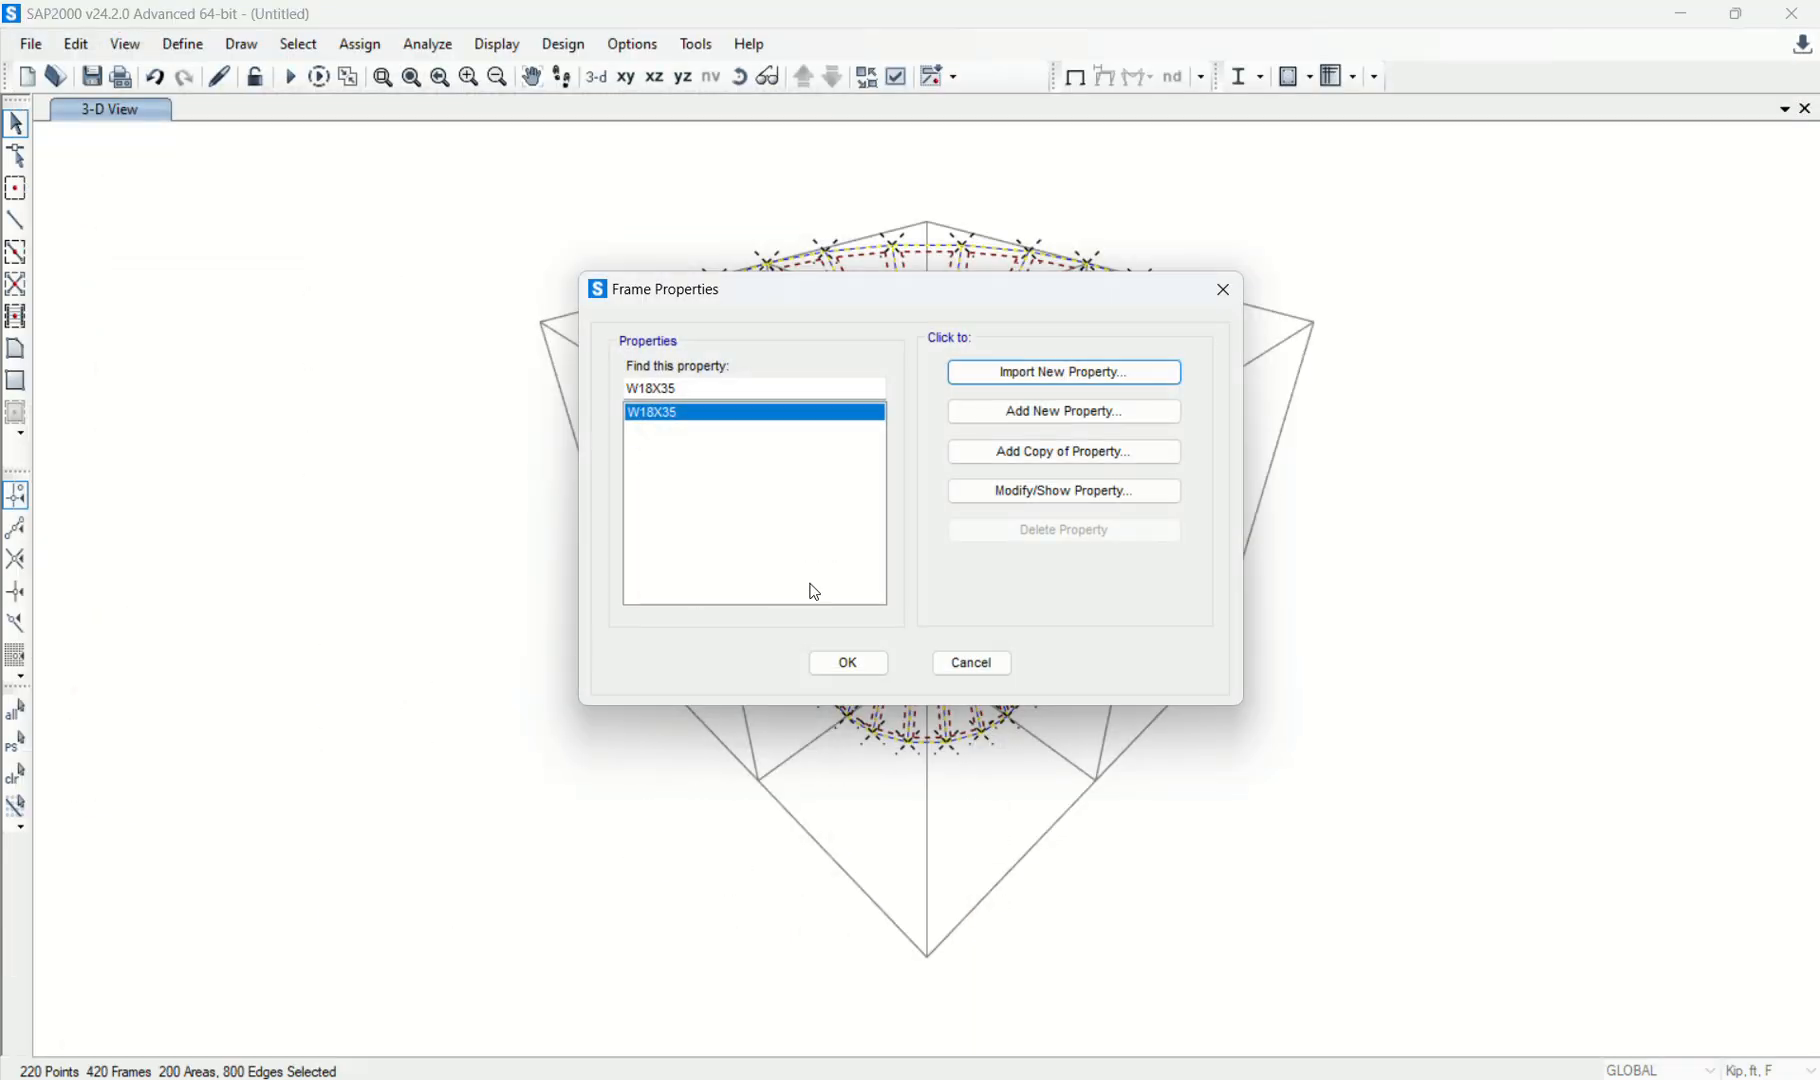
Import the P6 and P8 pipe sections with material A992Fy50 and accept them as frame properties.
left_click(909, 738)
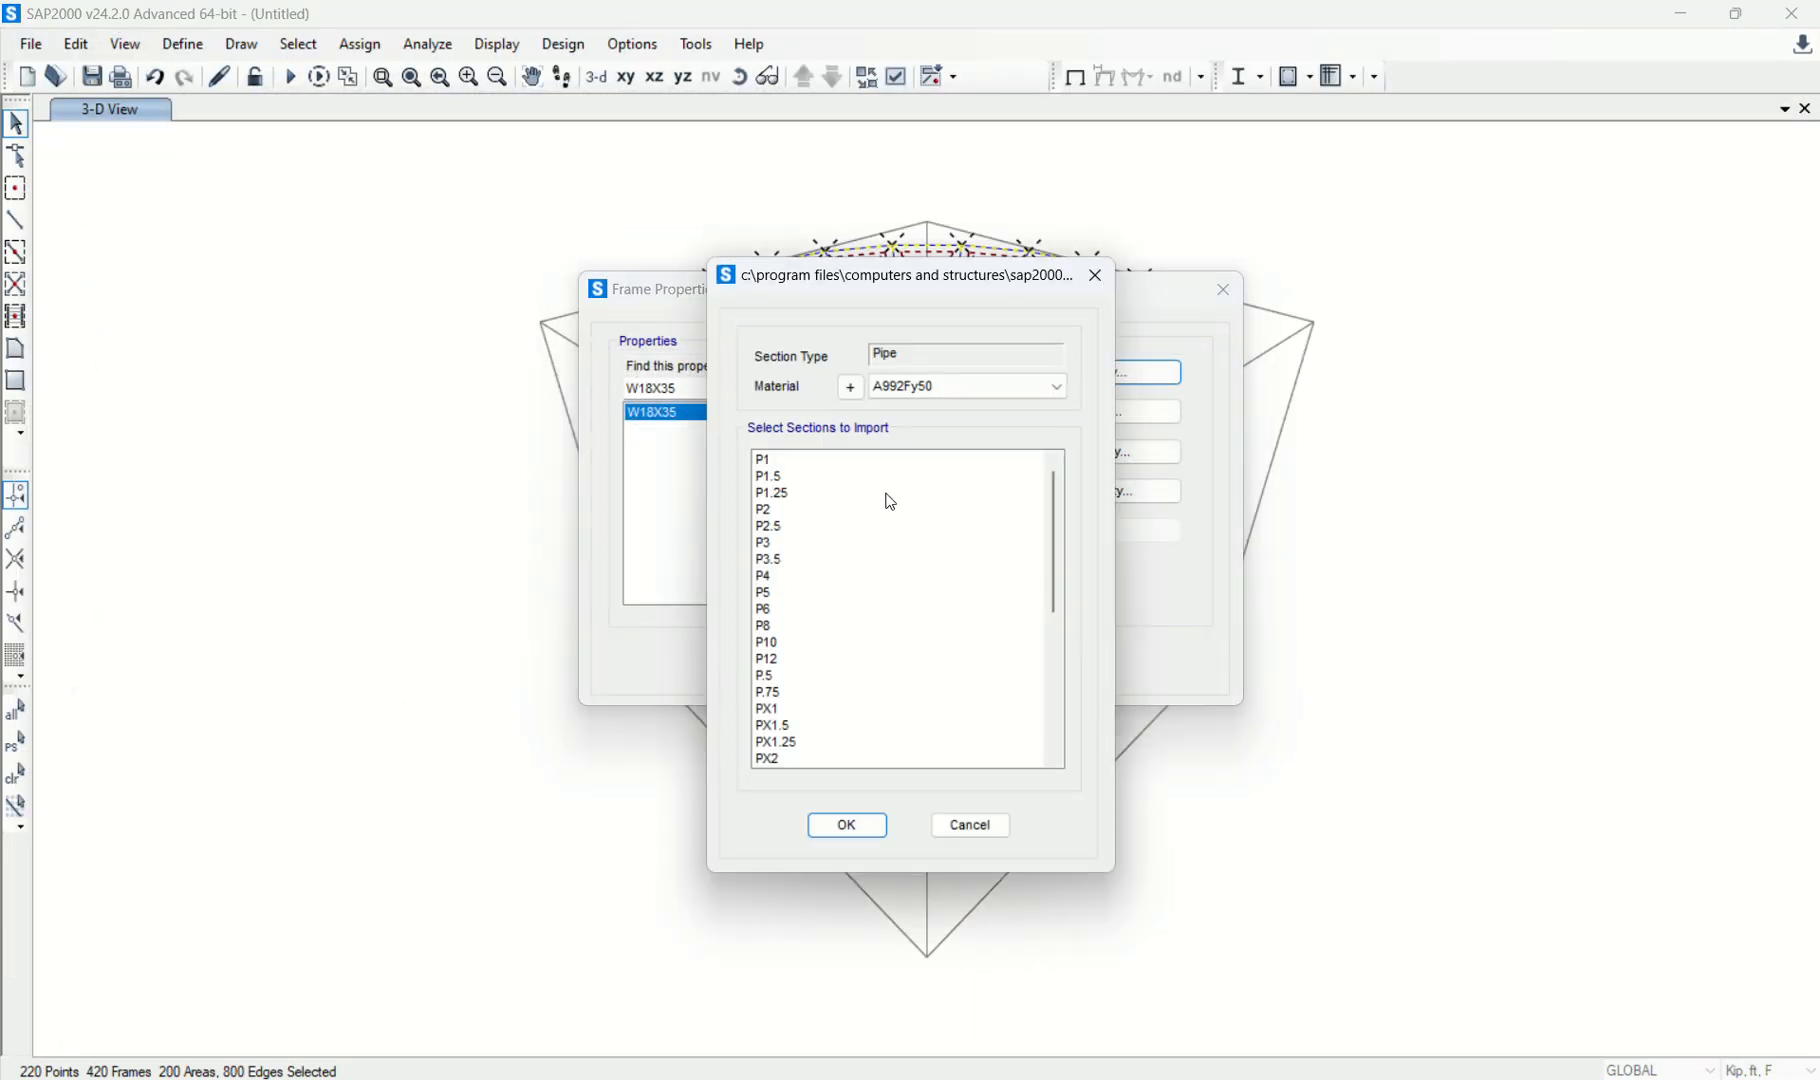
left_click(776, 610)
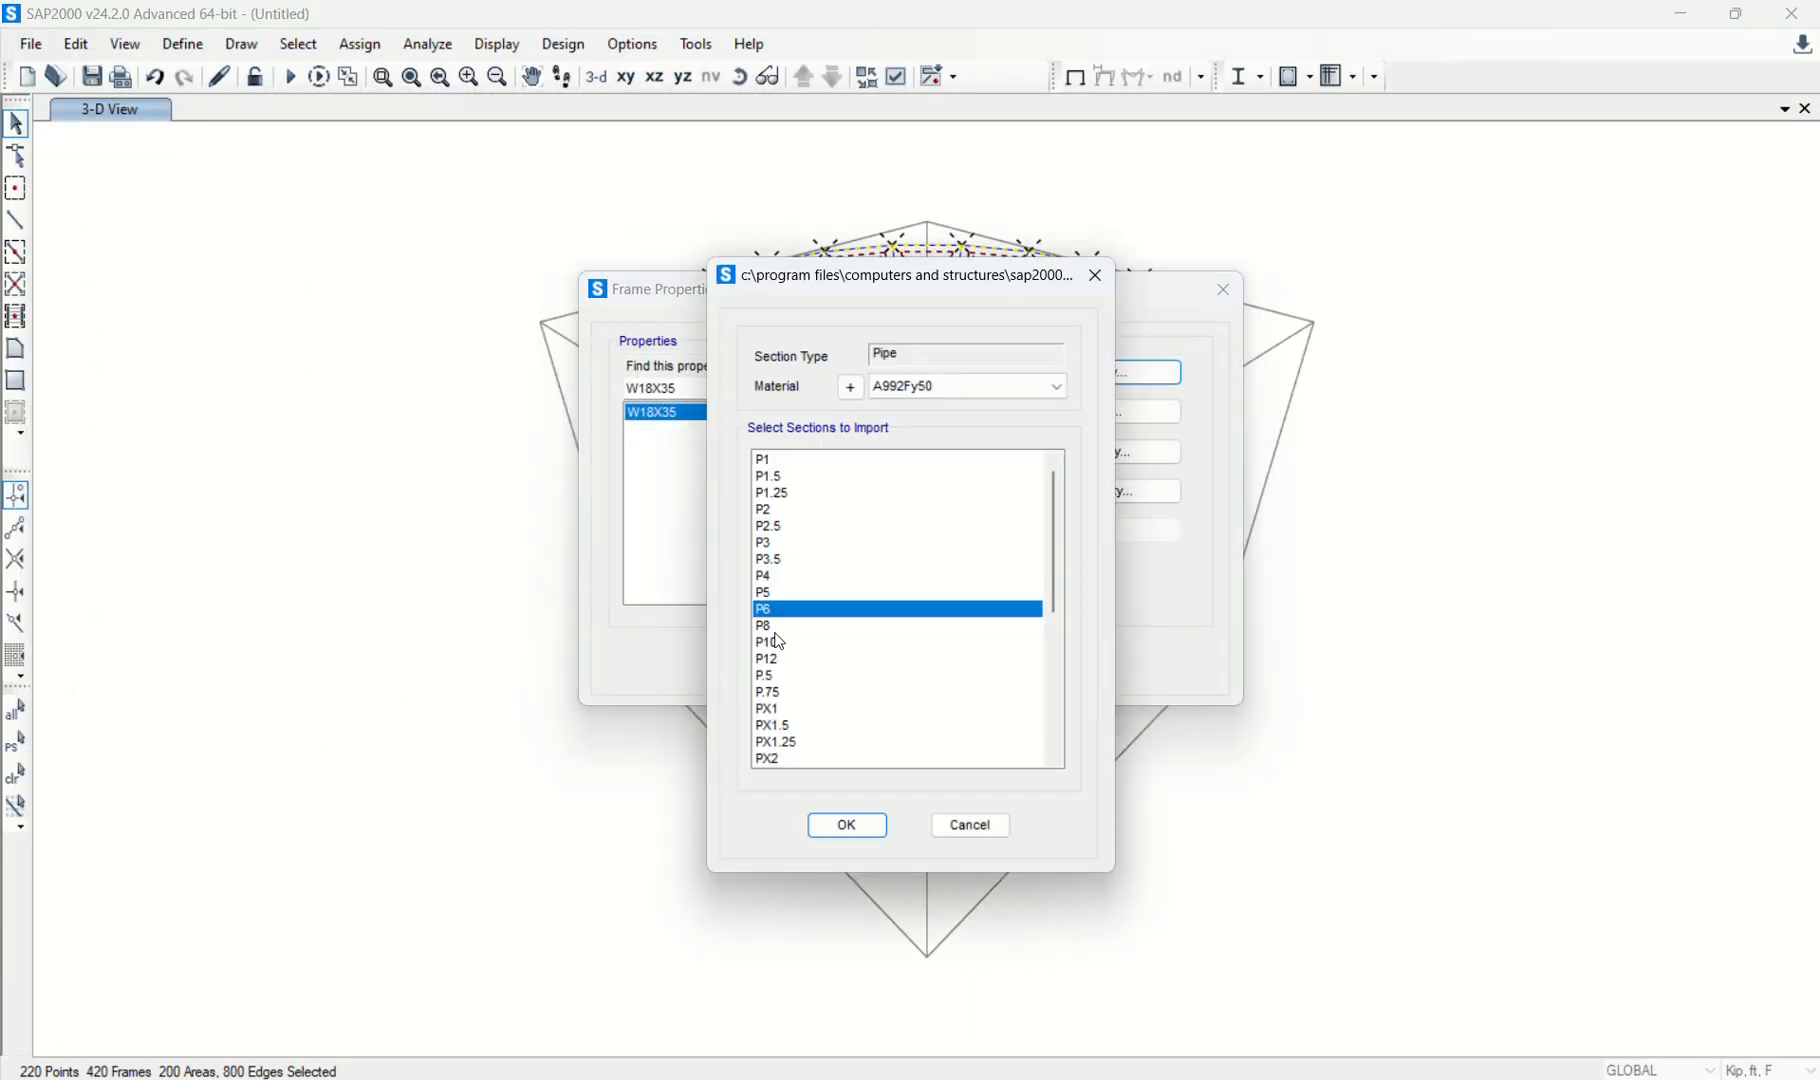
left_click(777, 626, "ctrl")
left_click(864, 822)
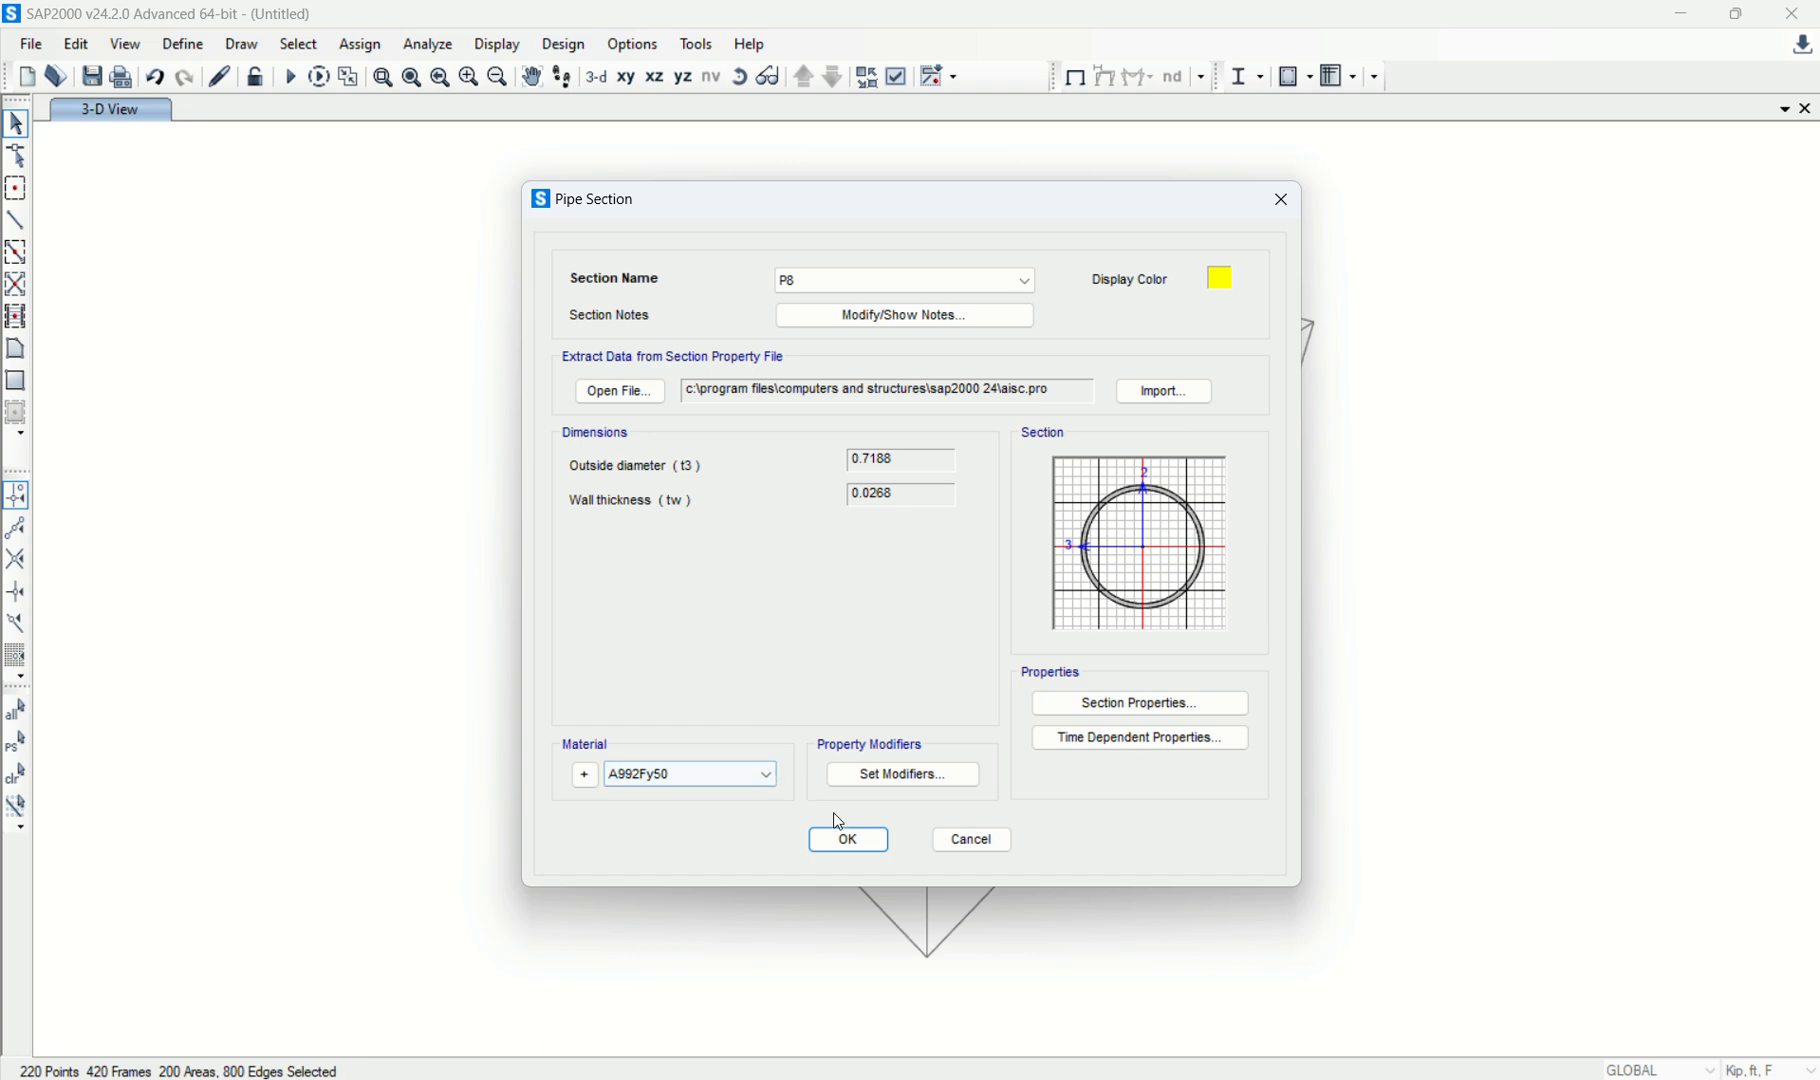
left_click(857, 841)
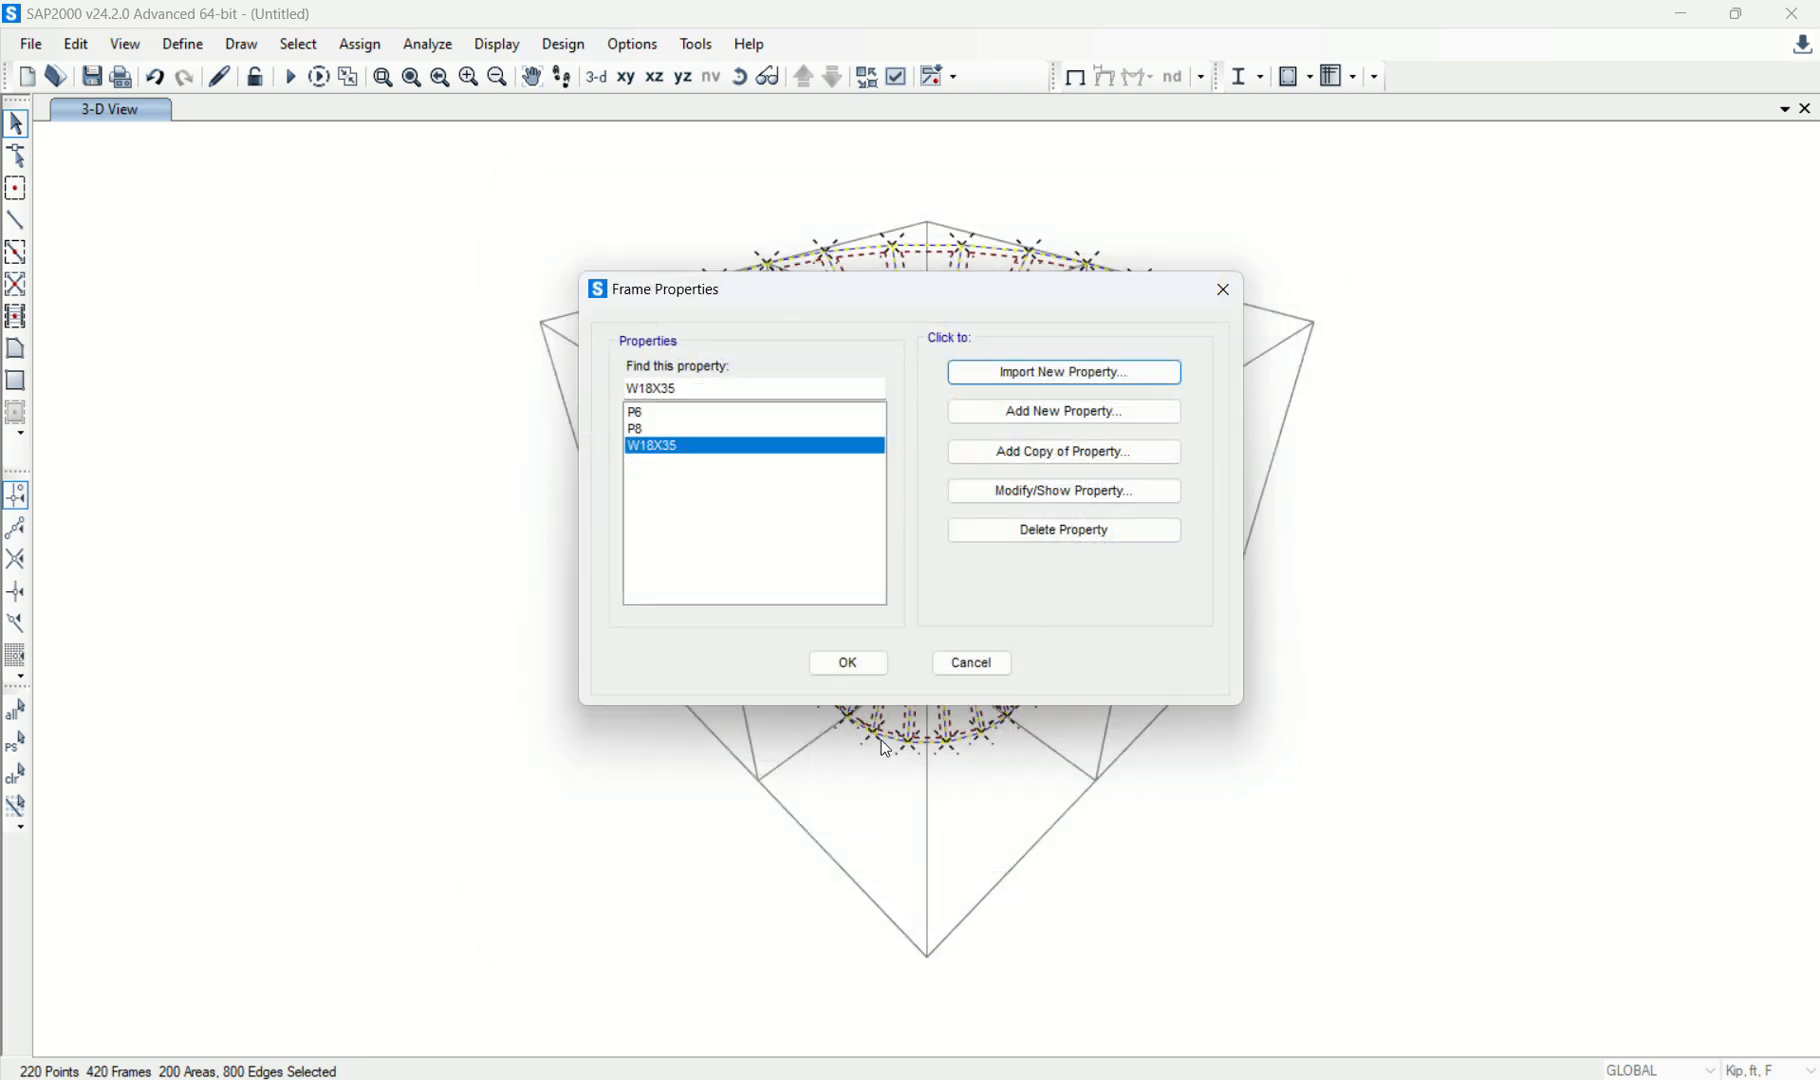
left_click(841, 663)
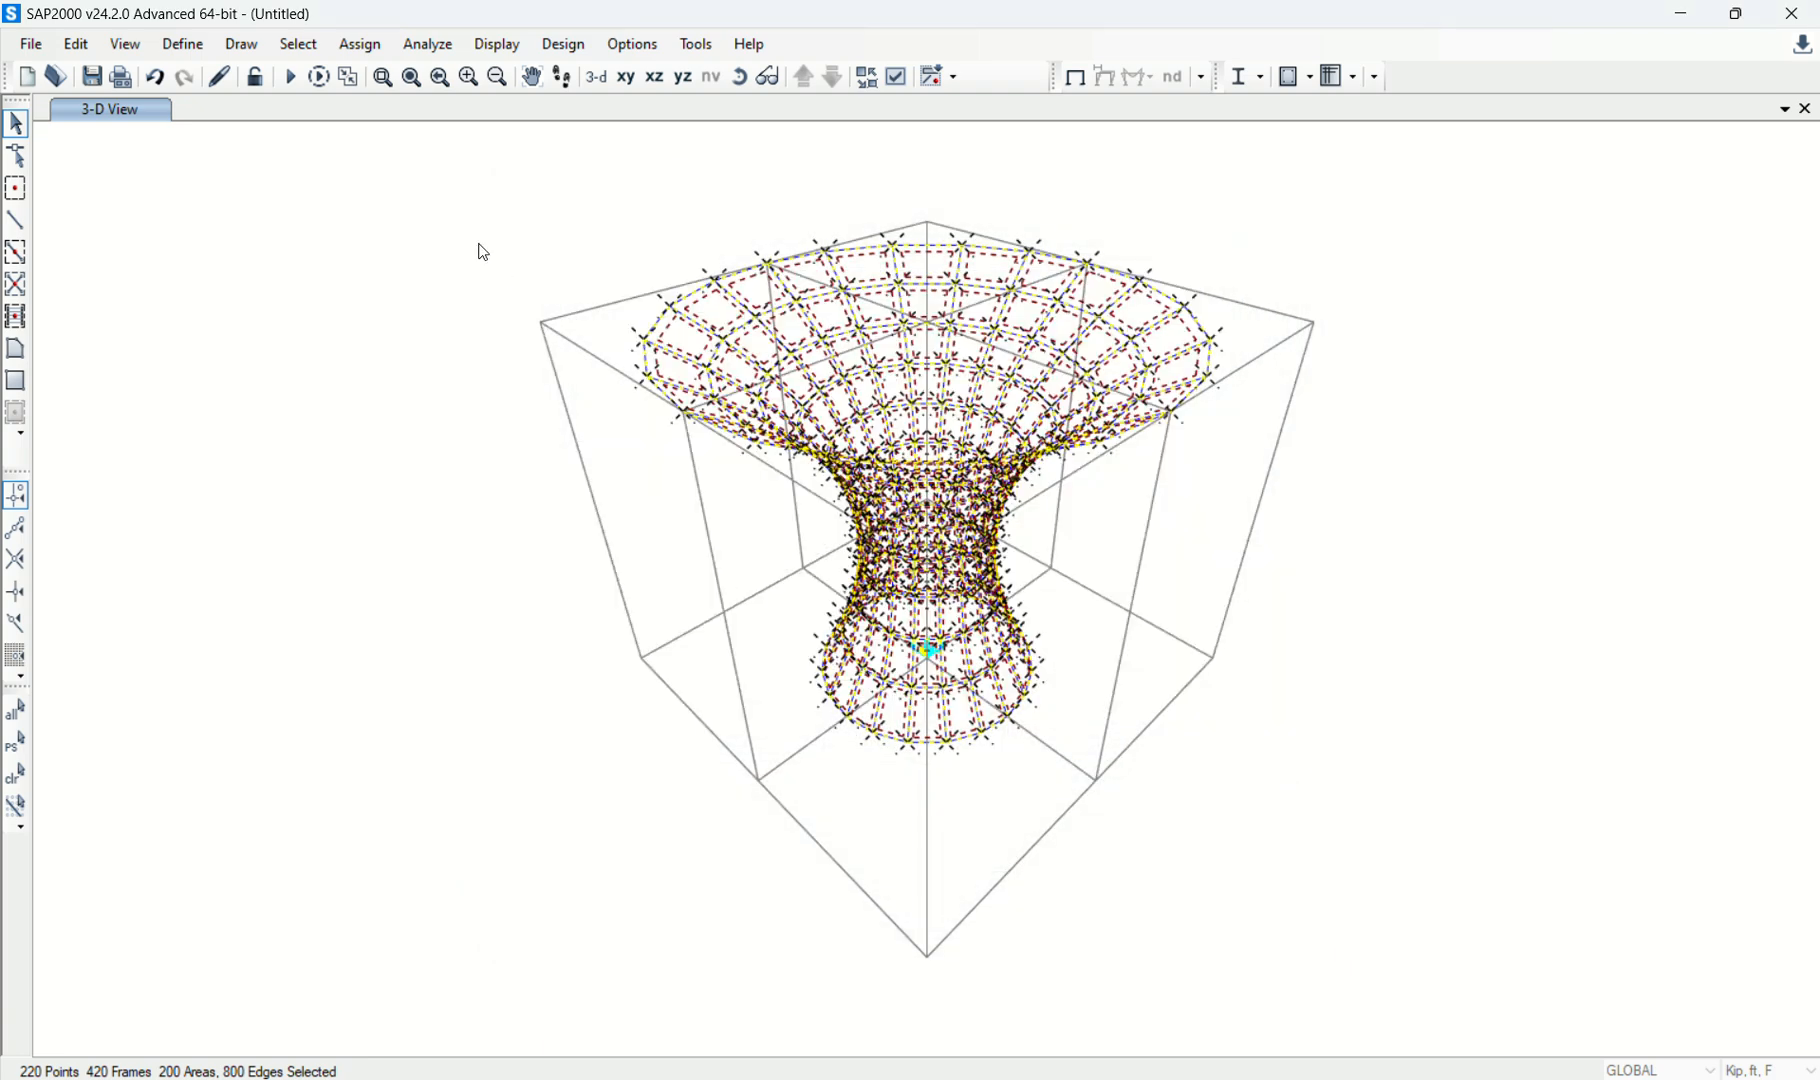
Assign the P8 frame section to all the selected tower frames.
left_click(360, 44)
mouse_move(390, 104)
left_click(798, 109)
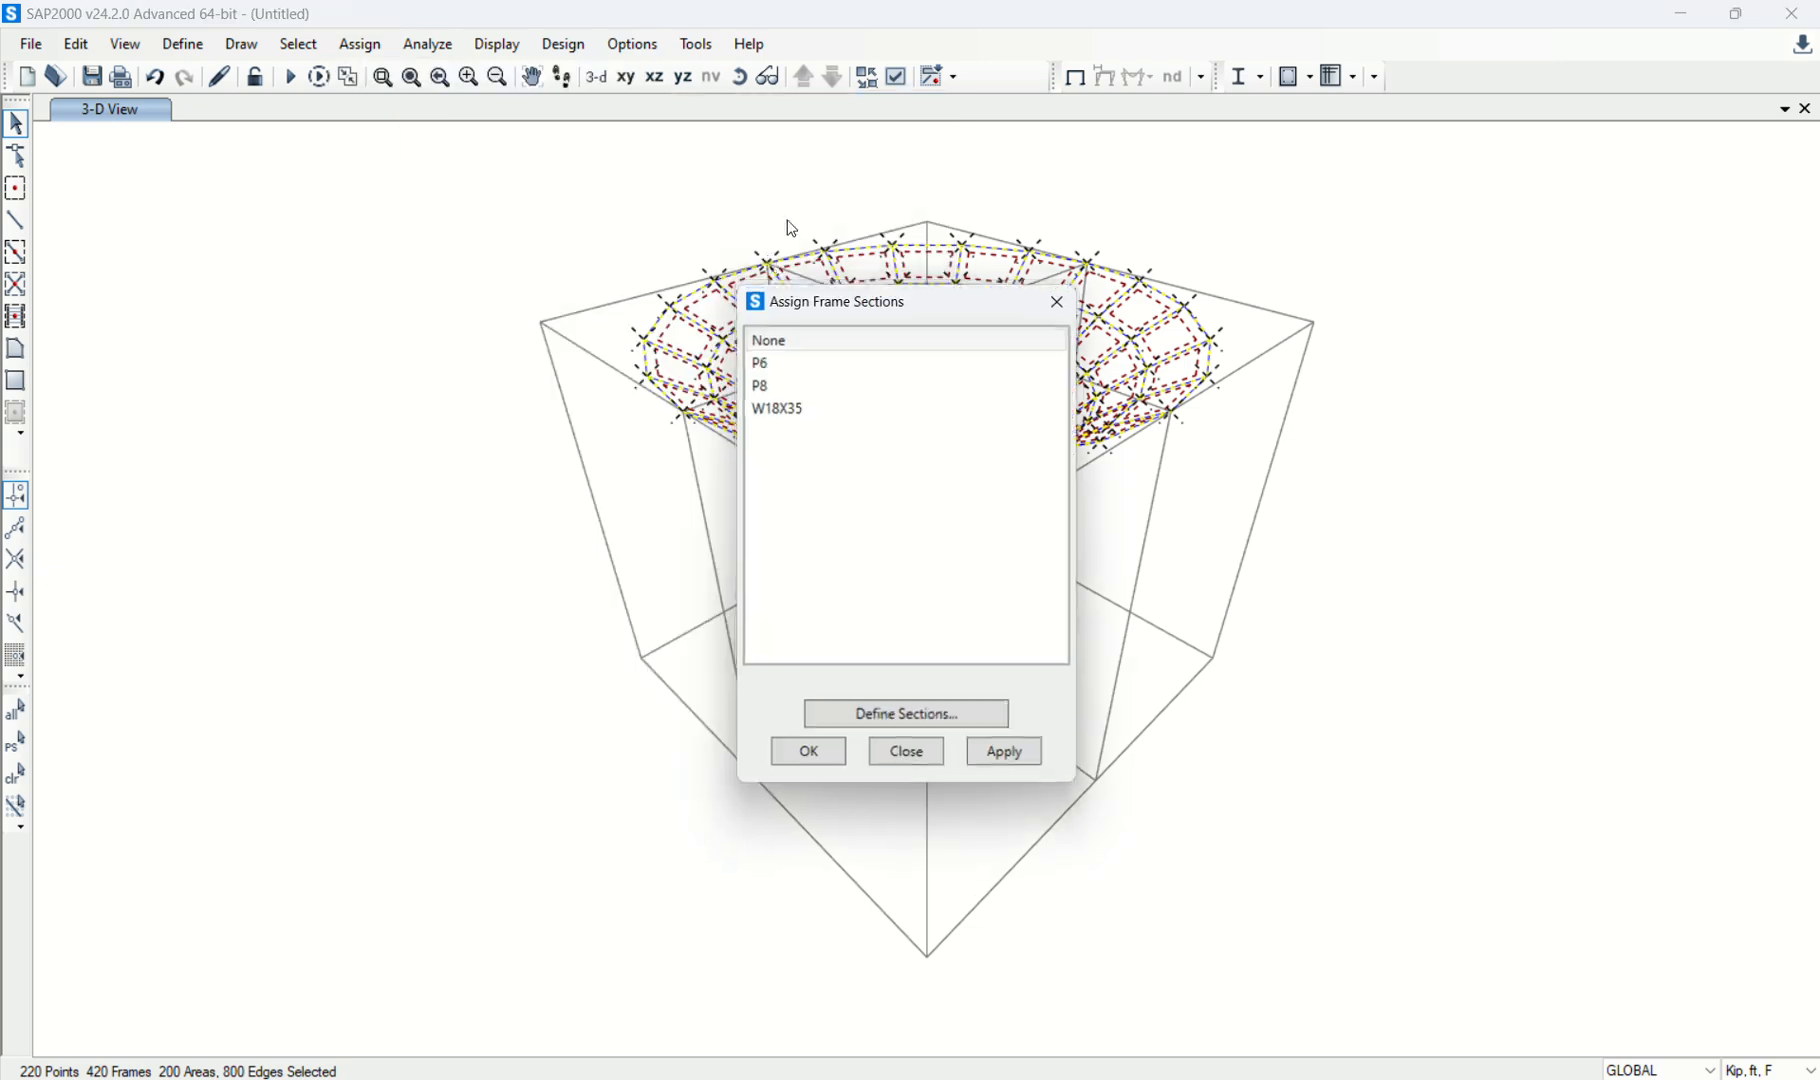
left_click(765, 383)
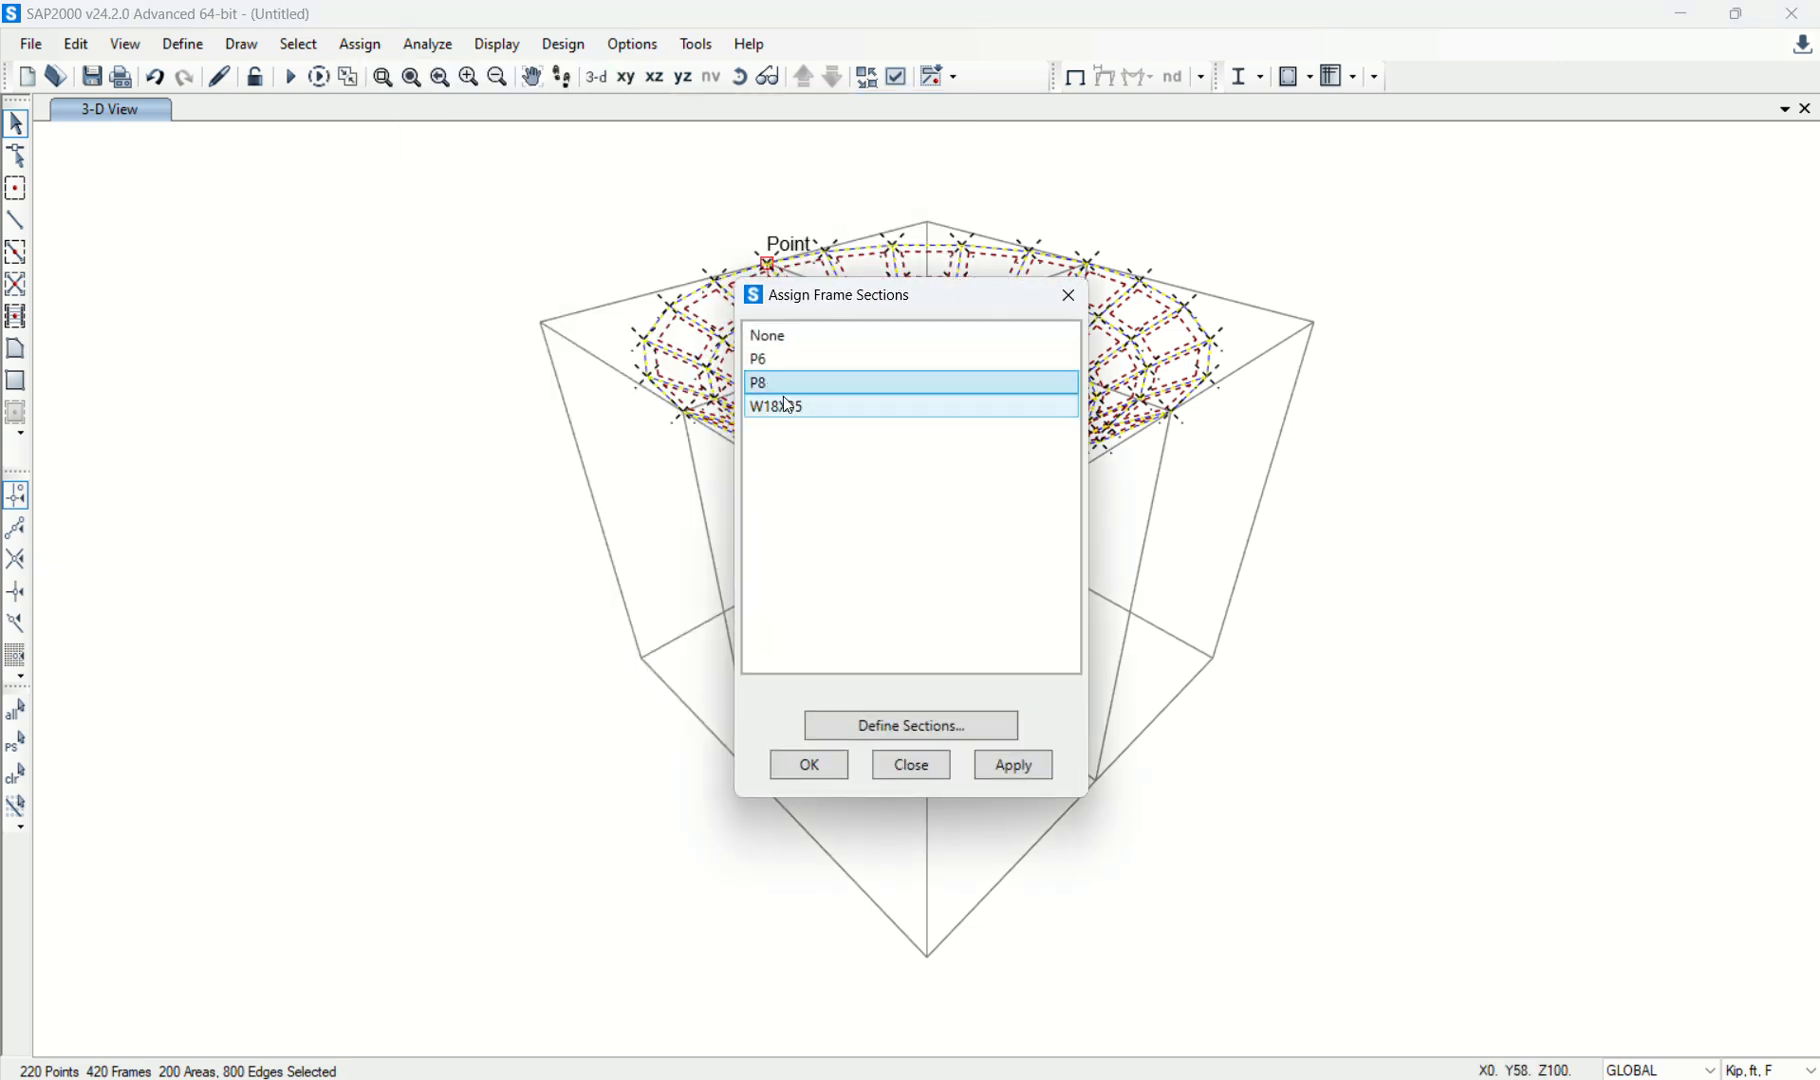
left_click(837, 766)
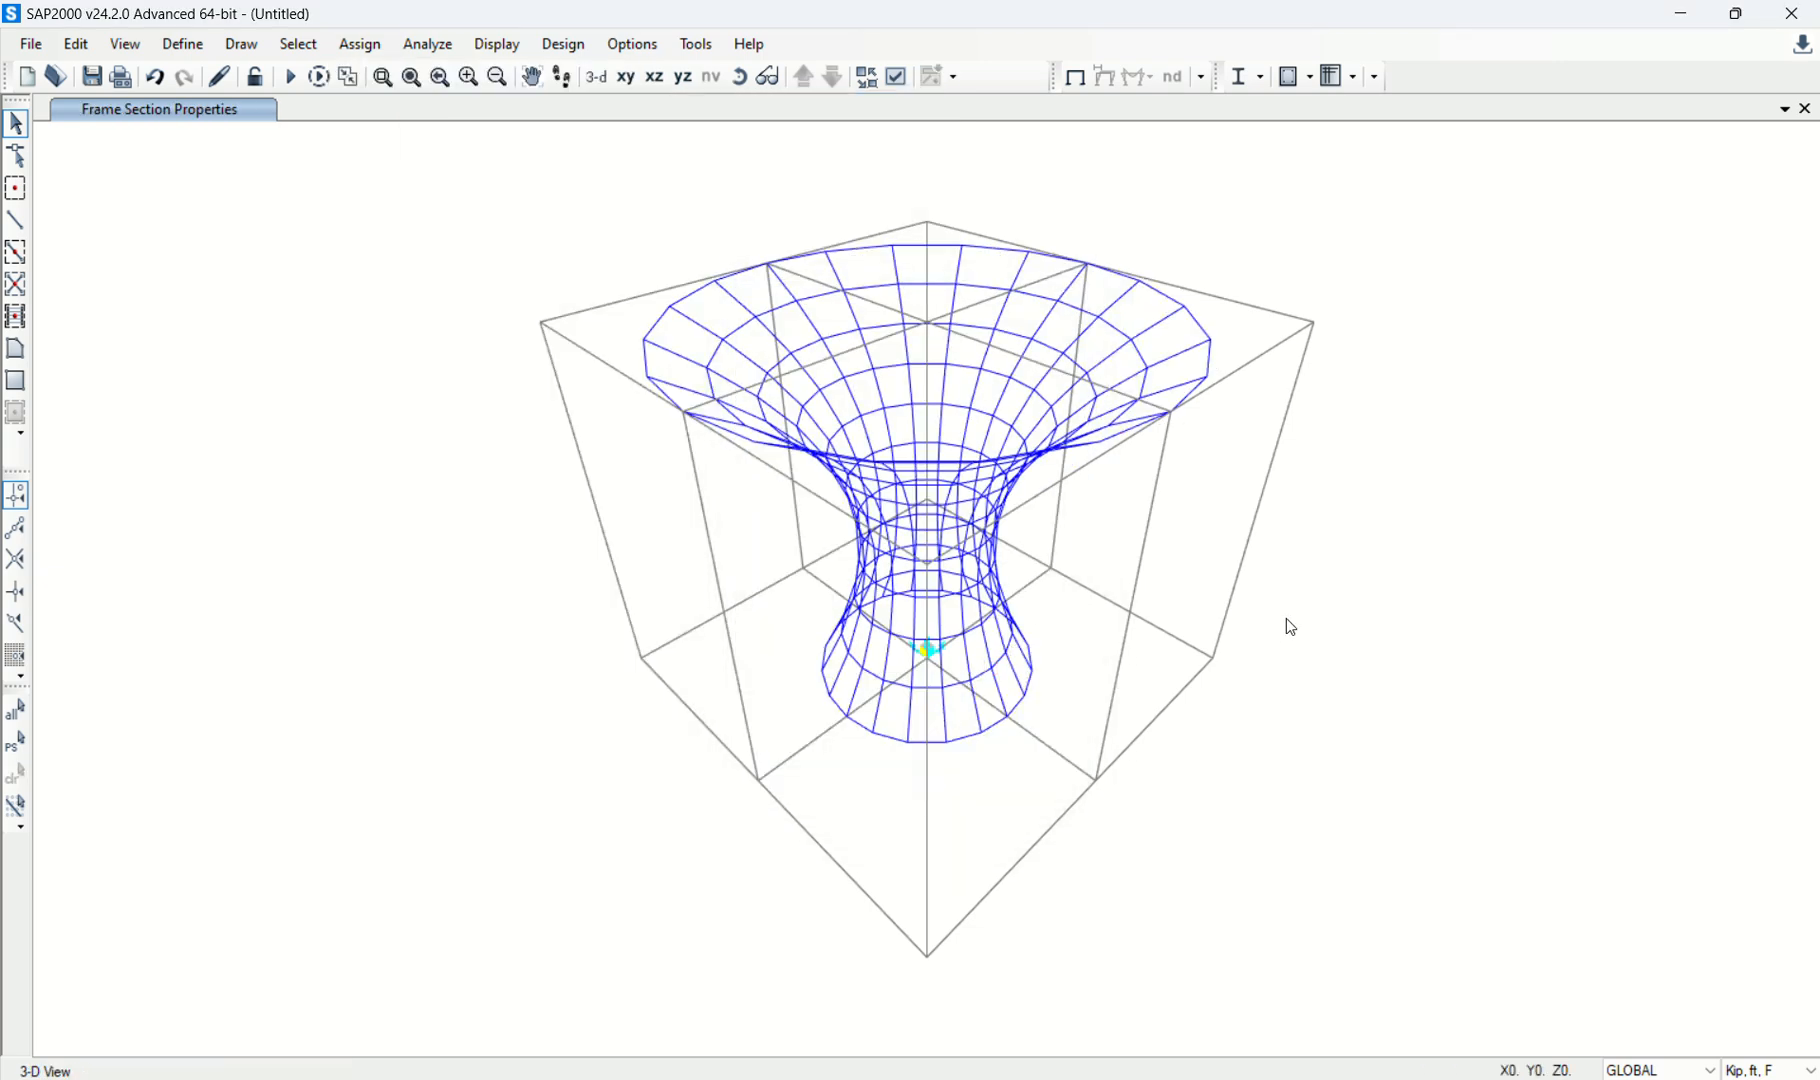
Save the model as Tower 1 in the Tower Example folder.
left_click(91, 76)
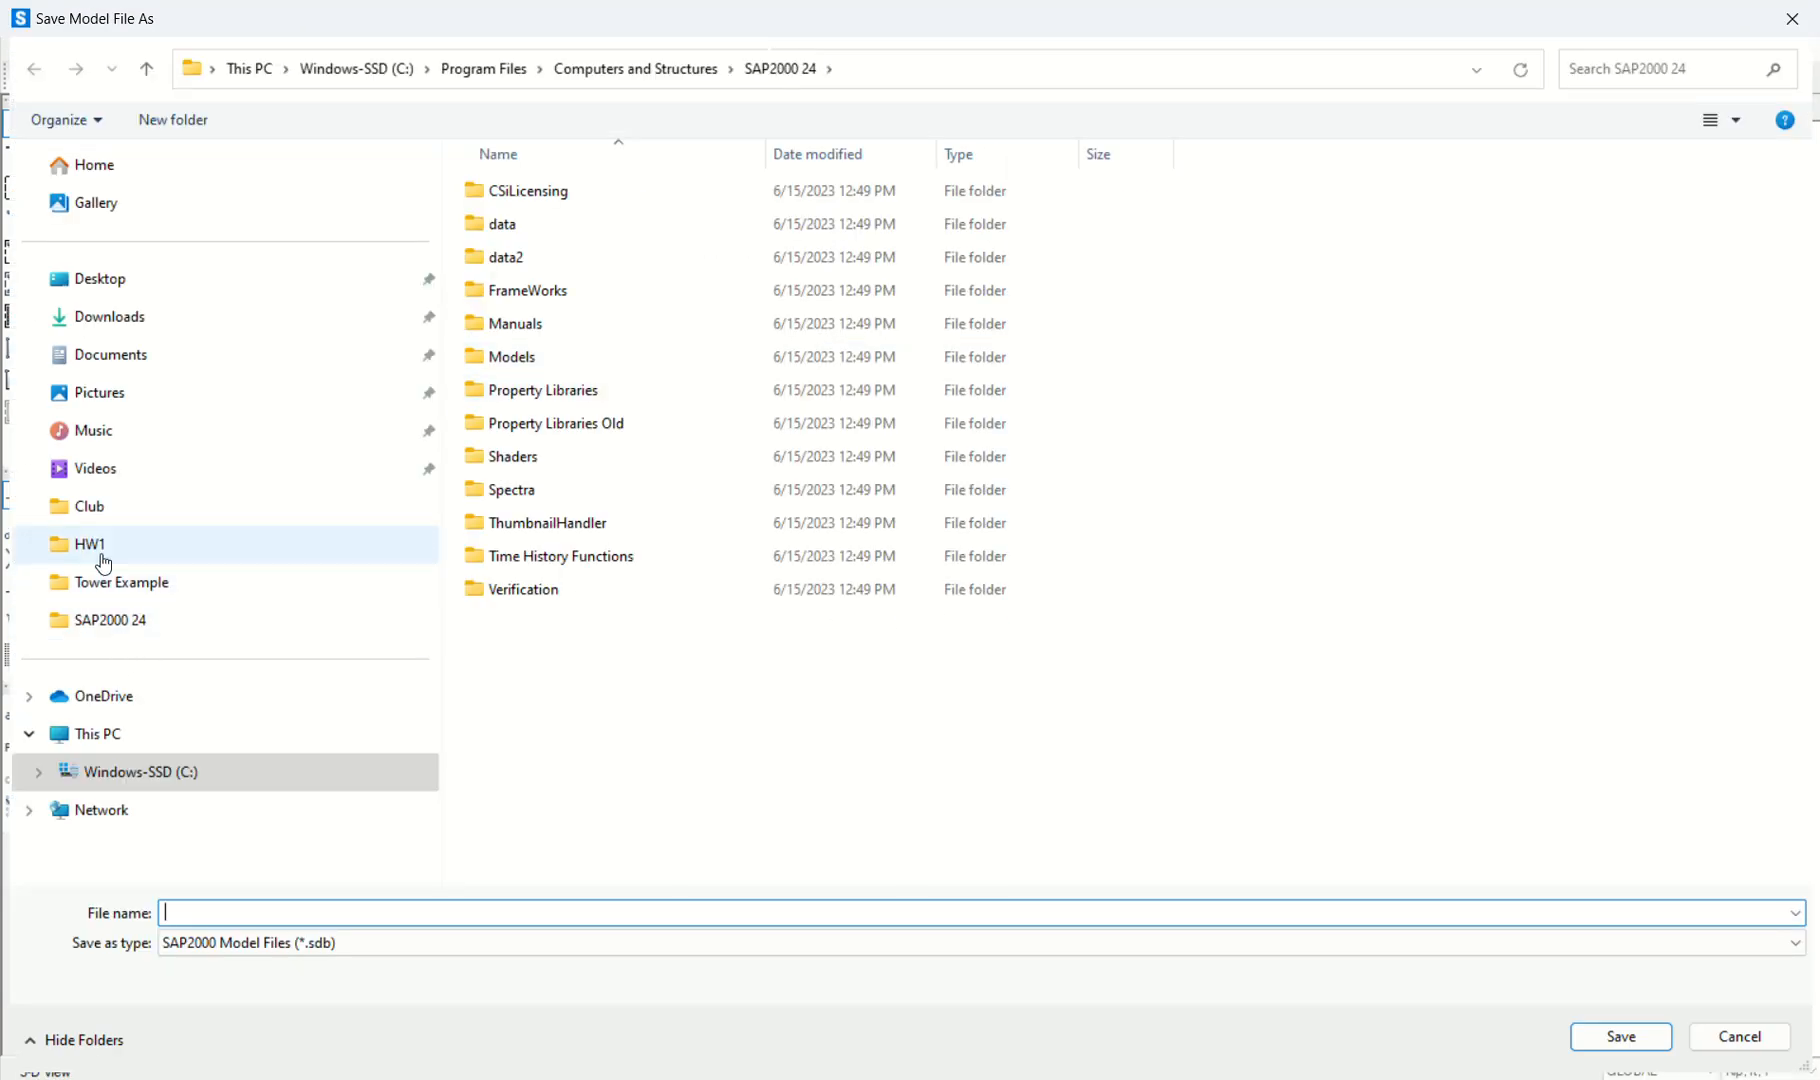
left_click(95, 510)
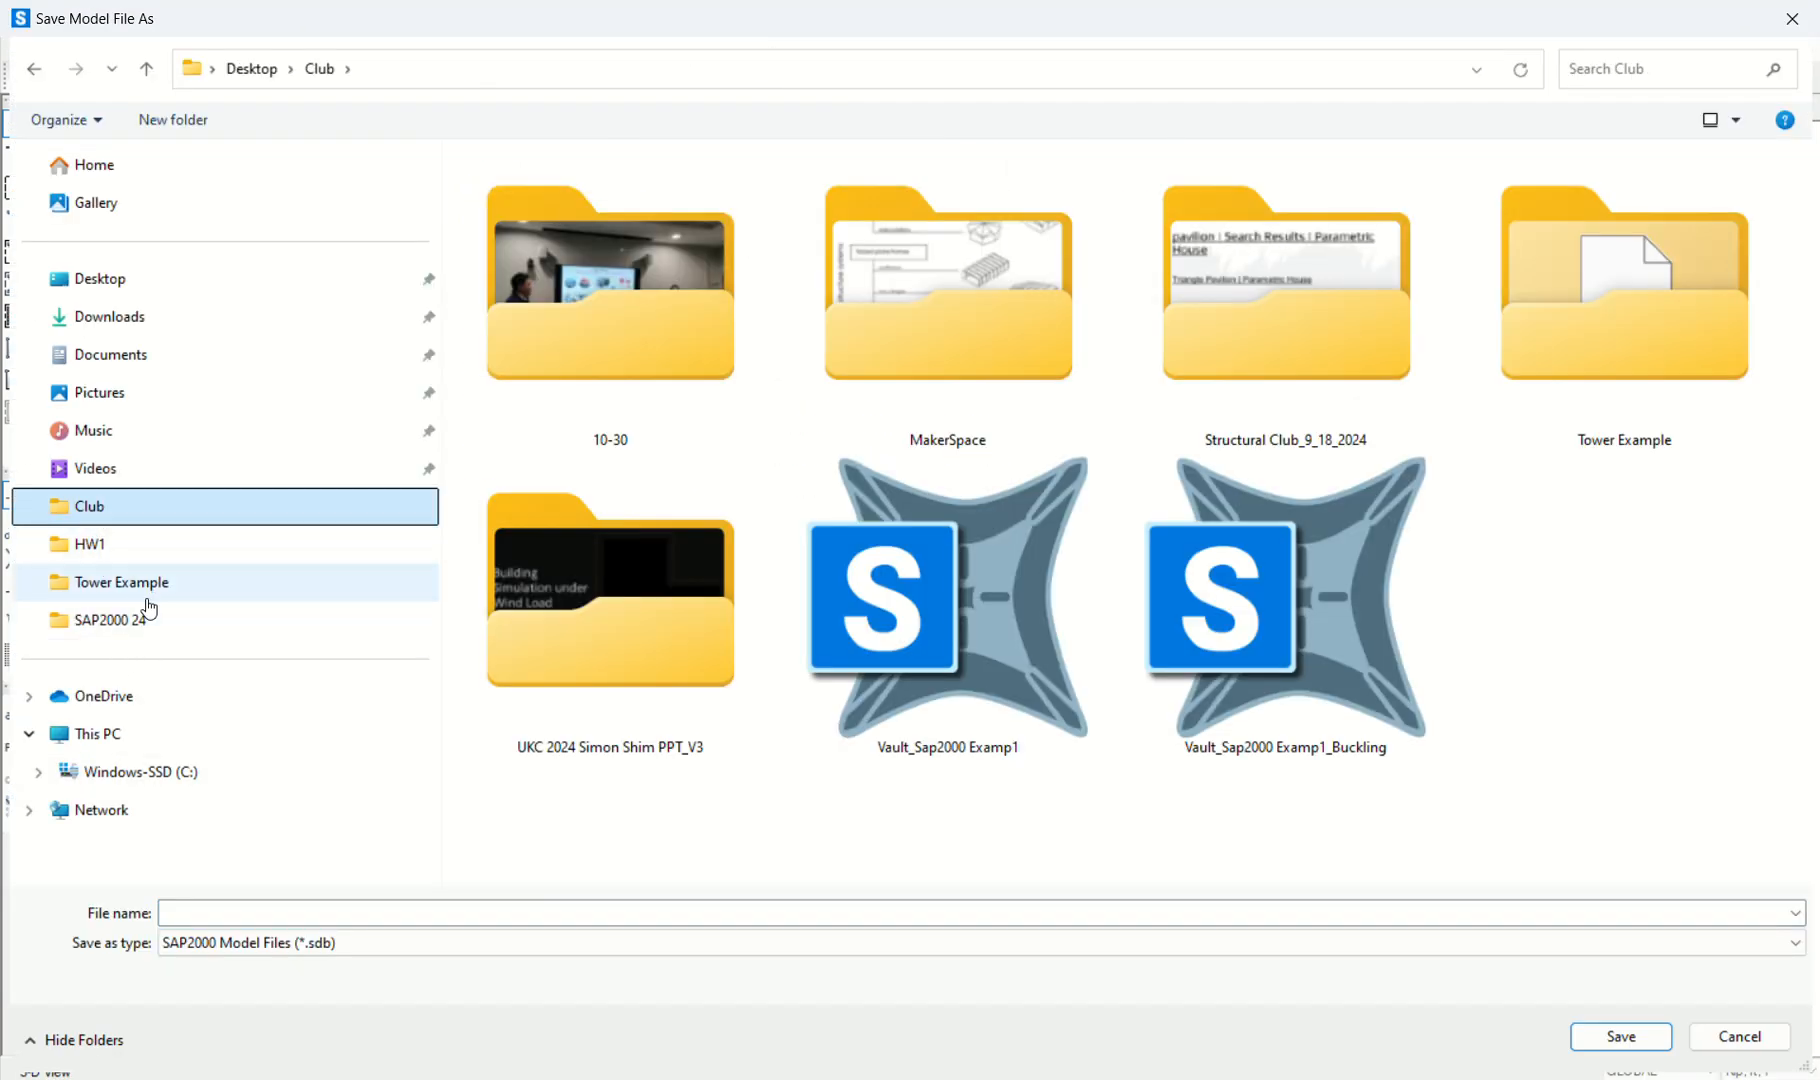
left_click(142, 588)
left_click(358, 917)
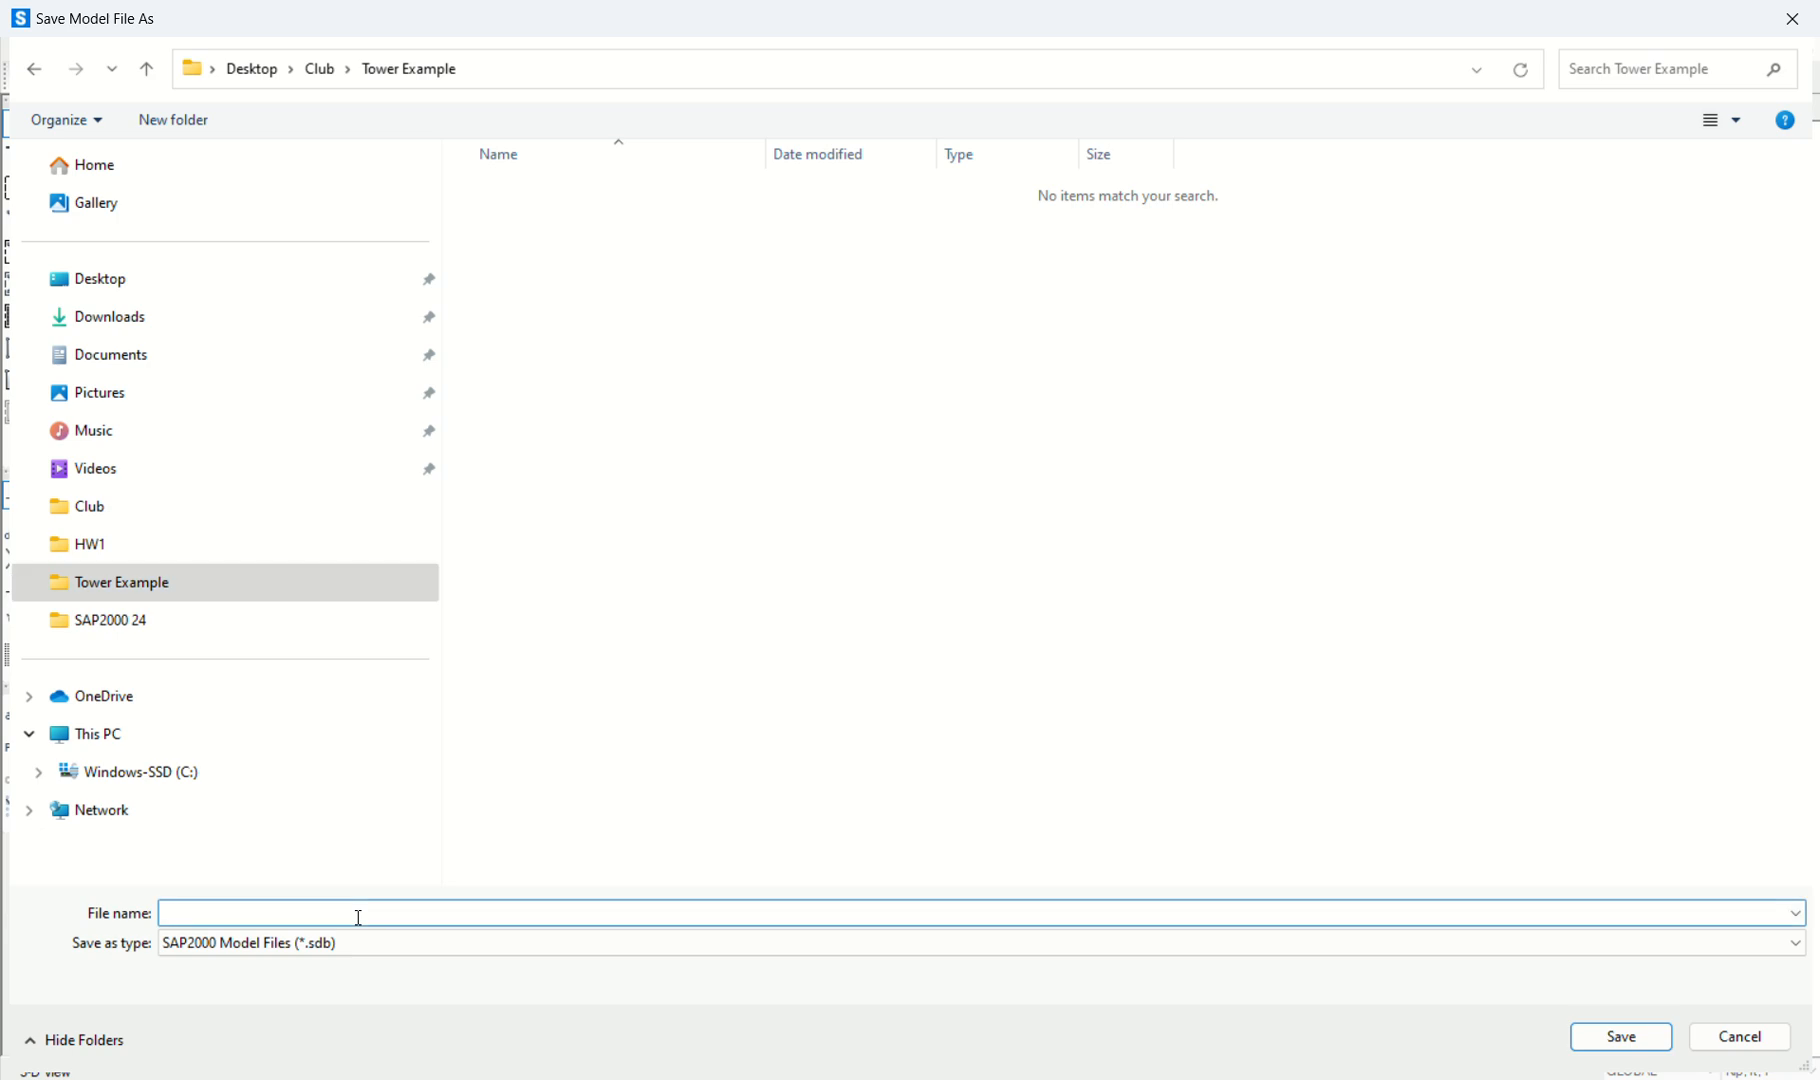
type("Tower 1")
key("Return")
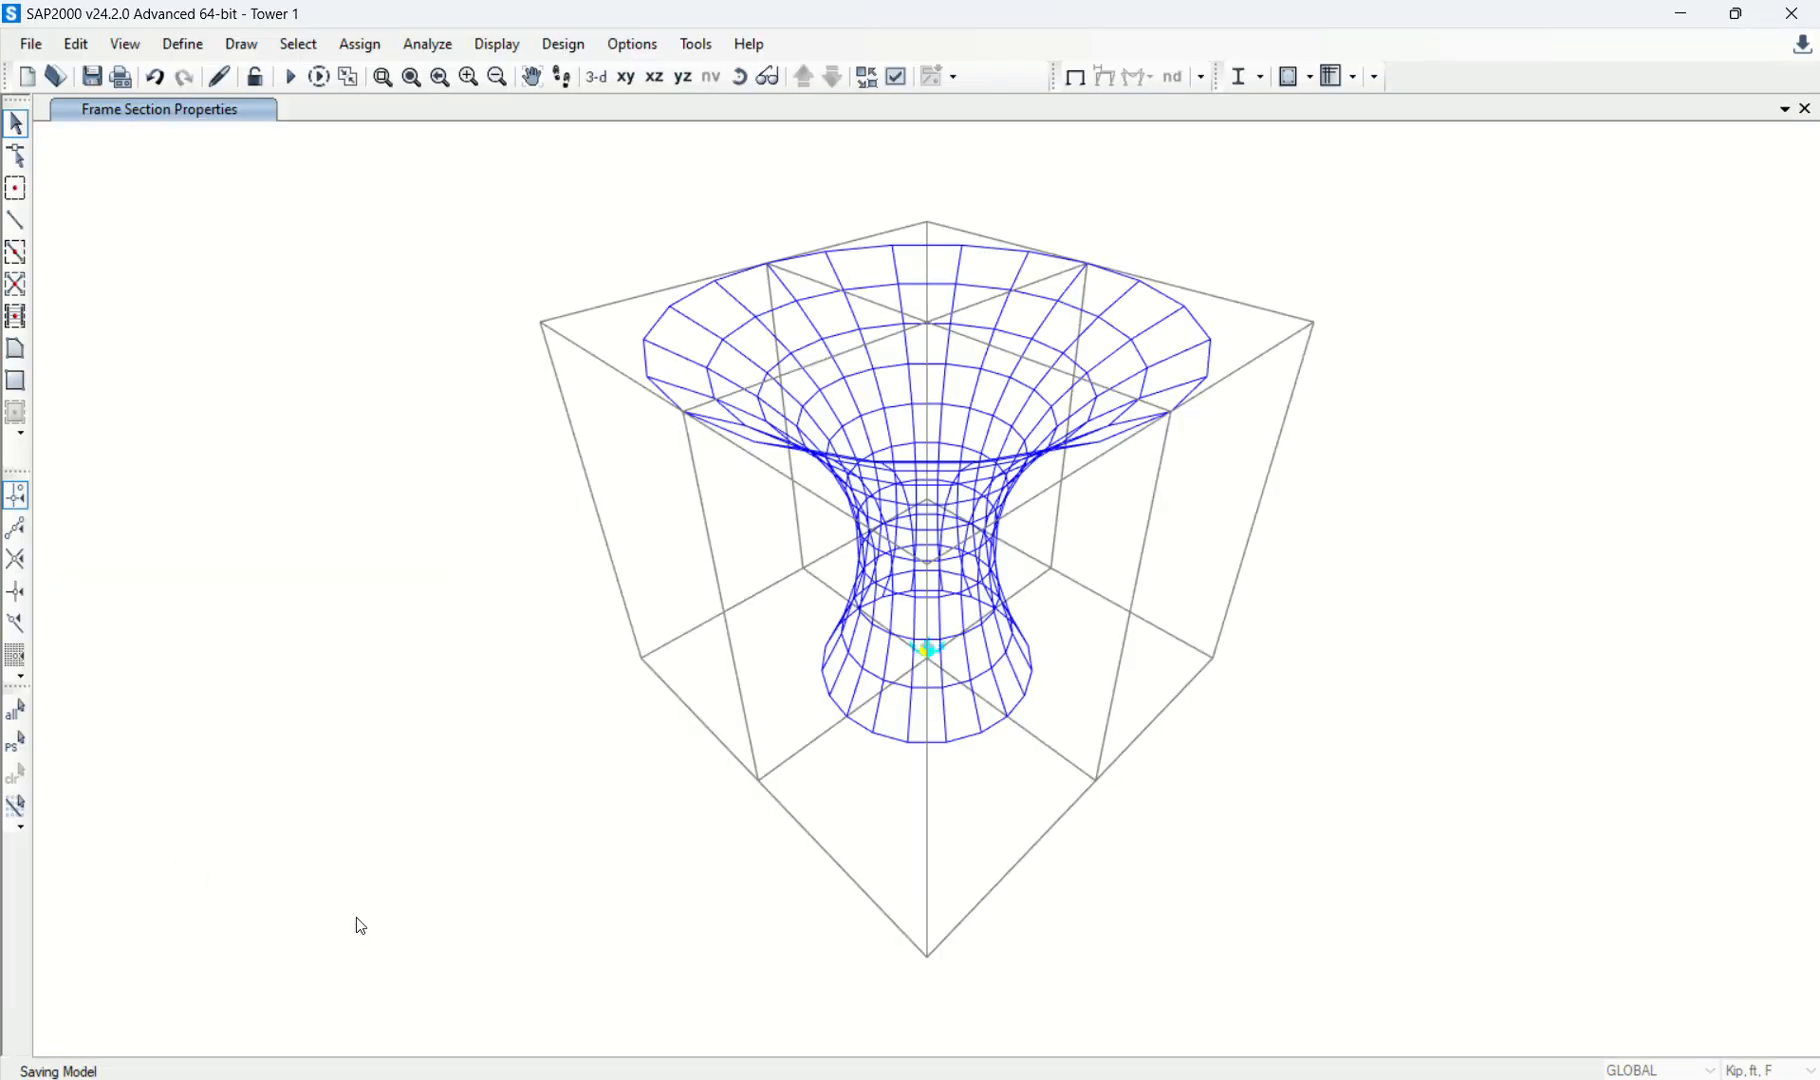
Select the whole tower and remove it from the view.
left_click_drag(530, 173, 1532, 914)
right_click(1617, 547)
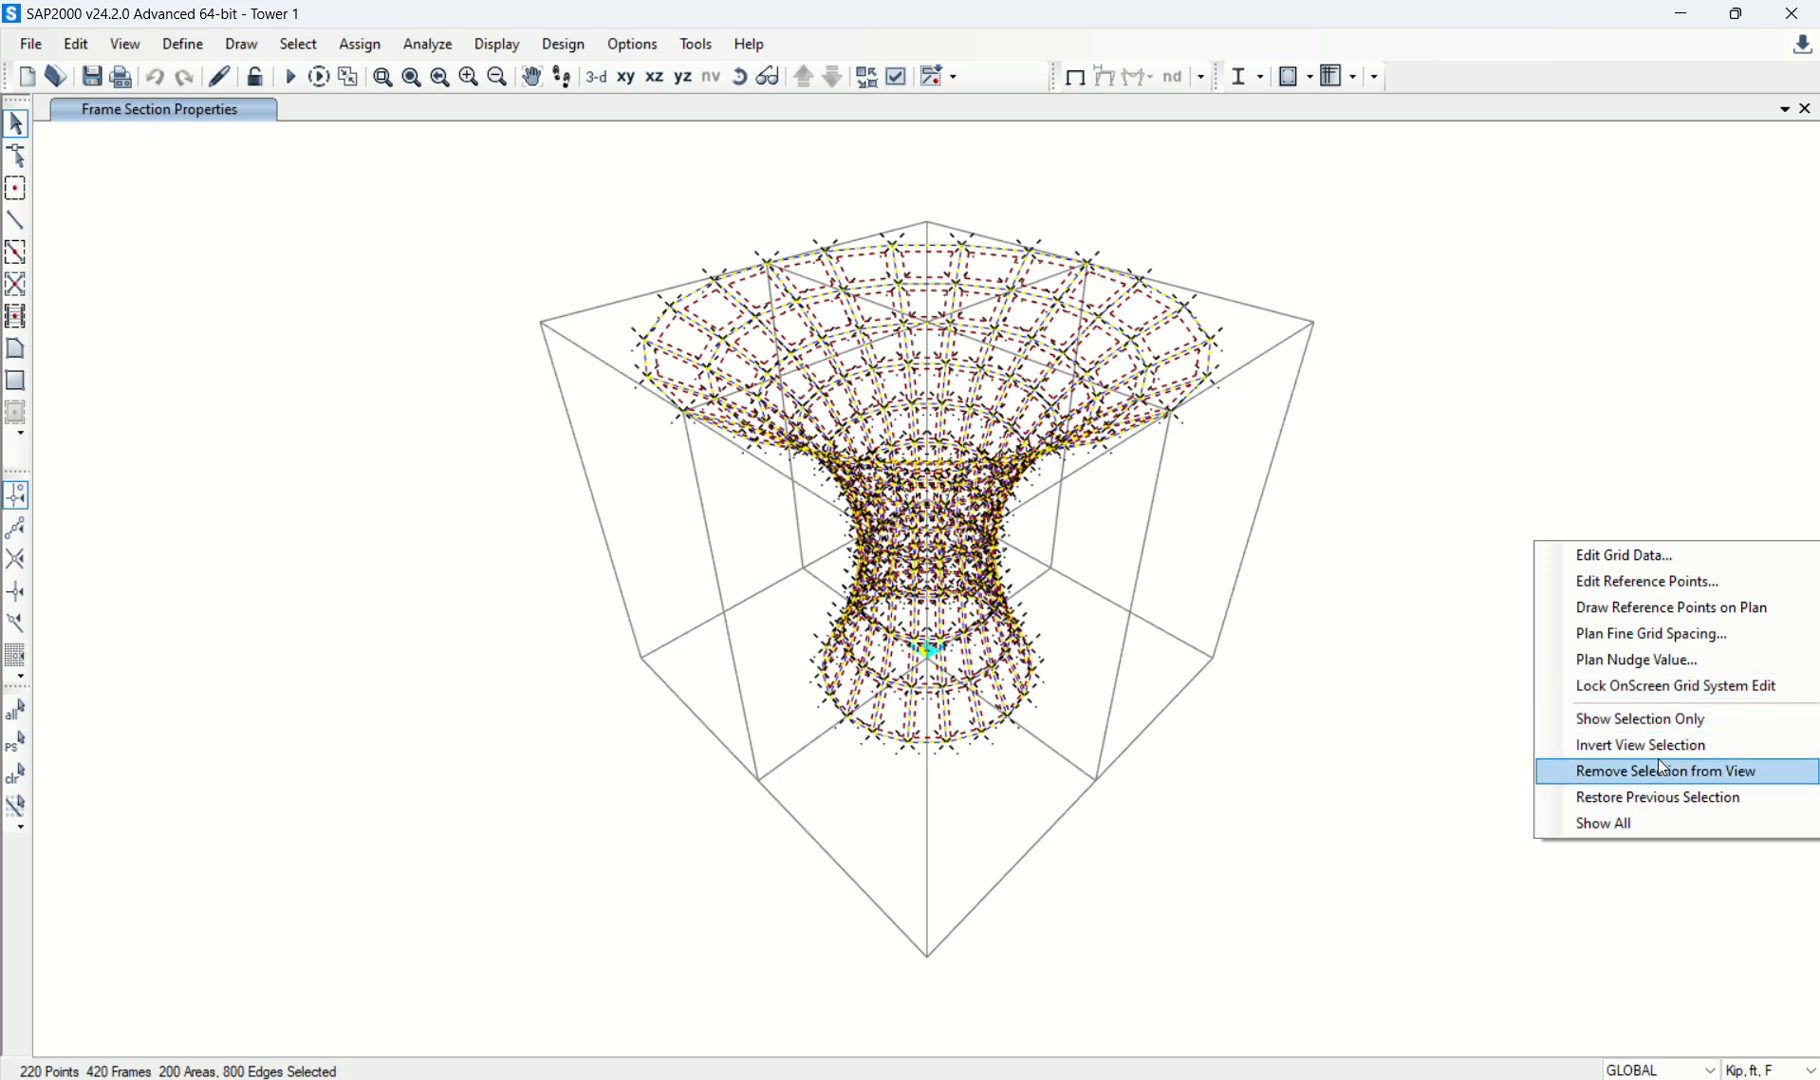
left_click(1660, 797)
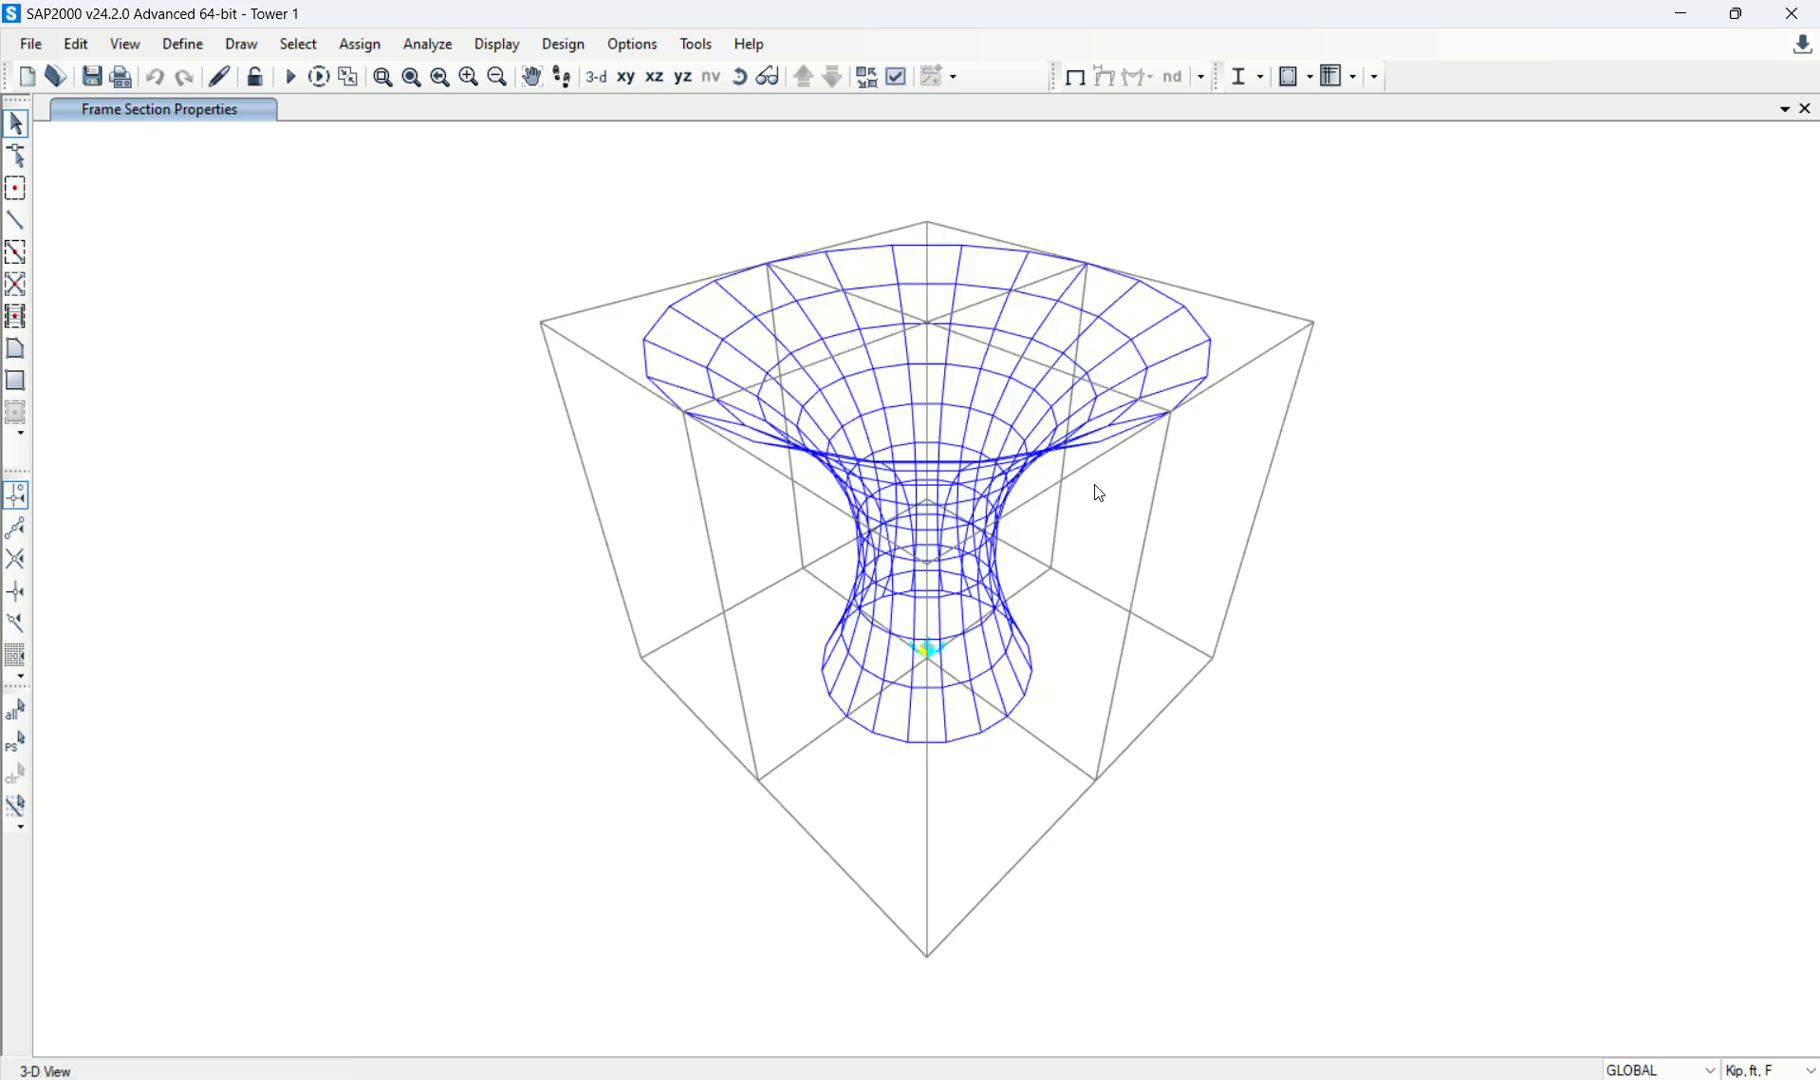
key("Delete")
Switch to the other SAP2000 window with the brace lines, select all of them and copy them.
mouse_move(1254, 1056)
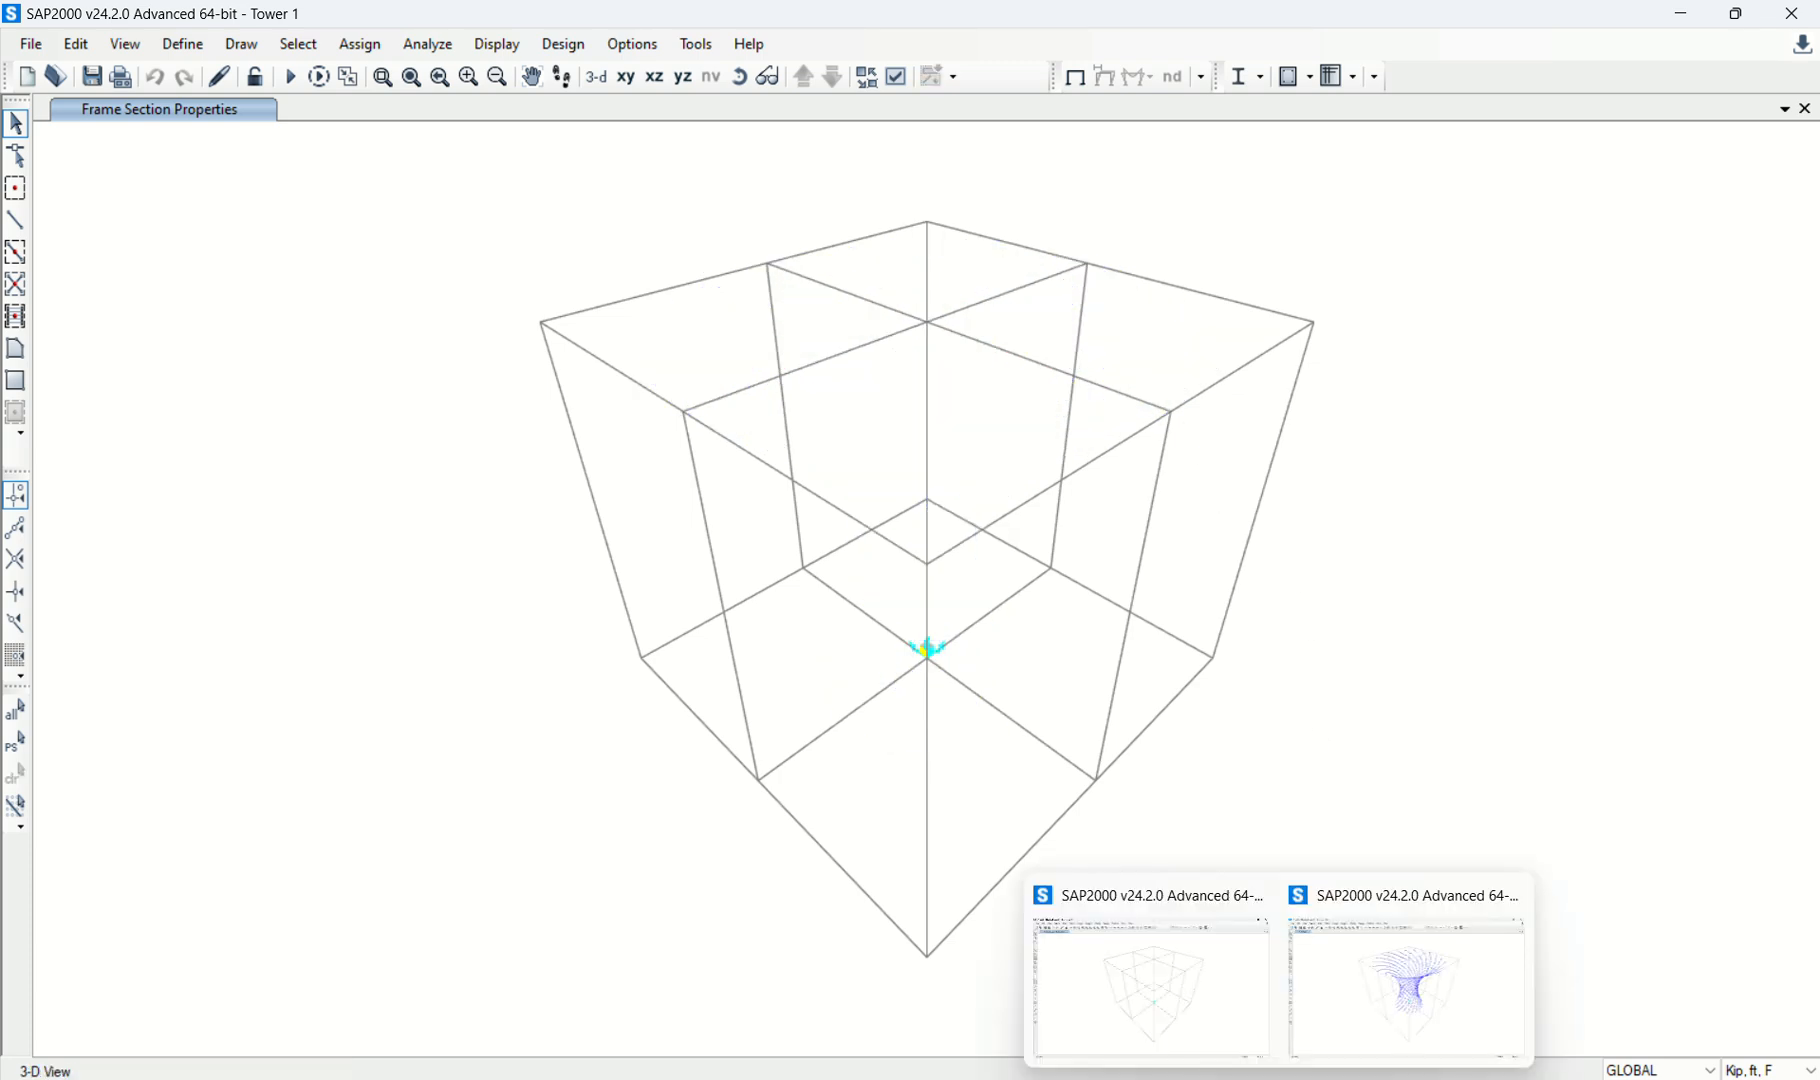
left_click(1300, 955)
left_click_drag(512, 172, 1588, 976)
left_click(76, 44)
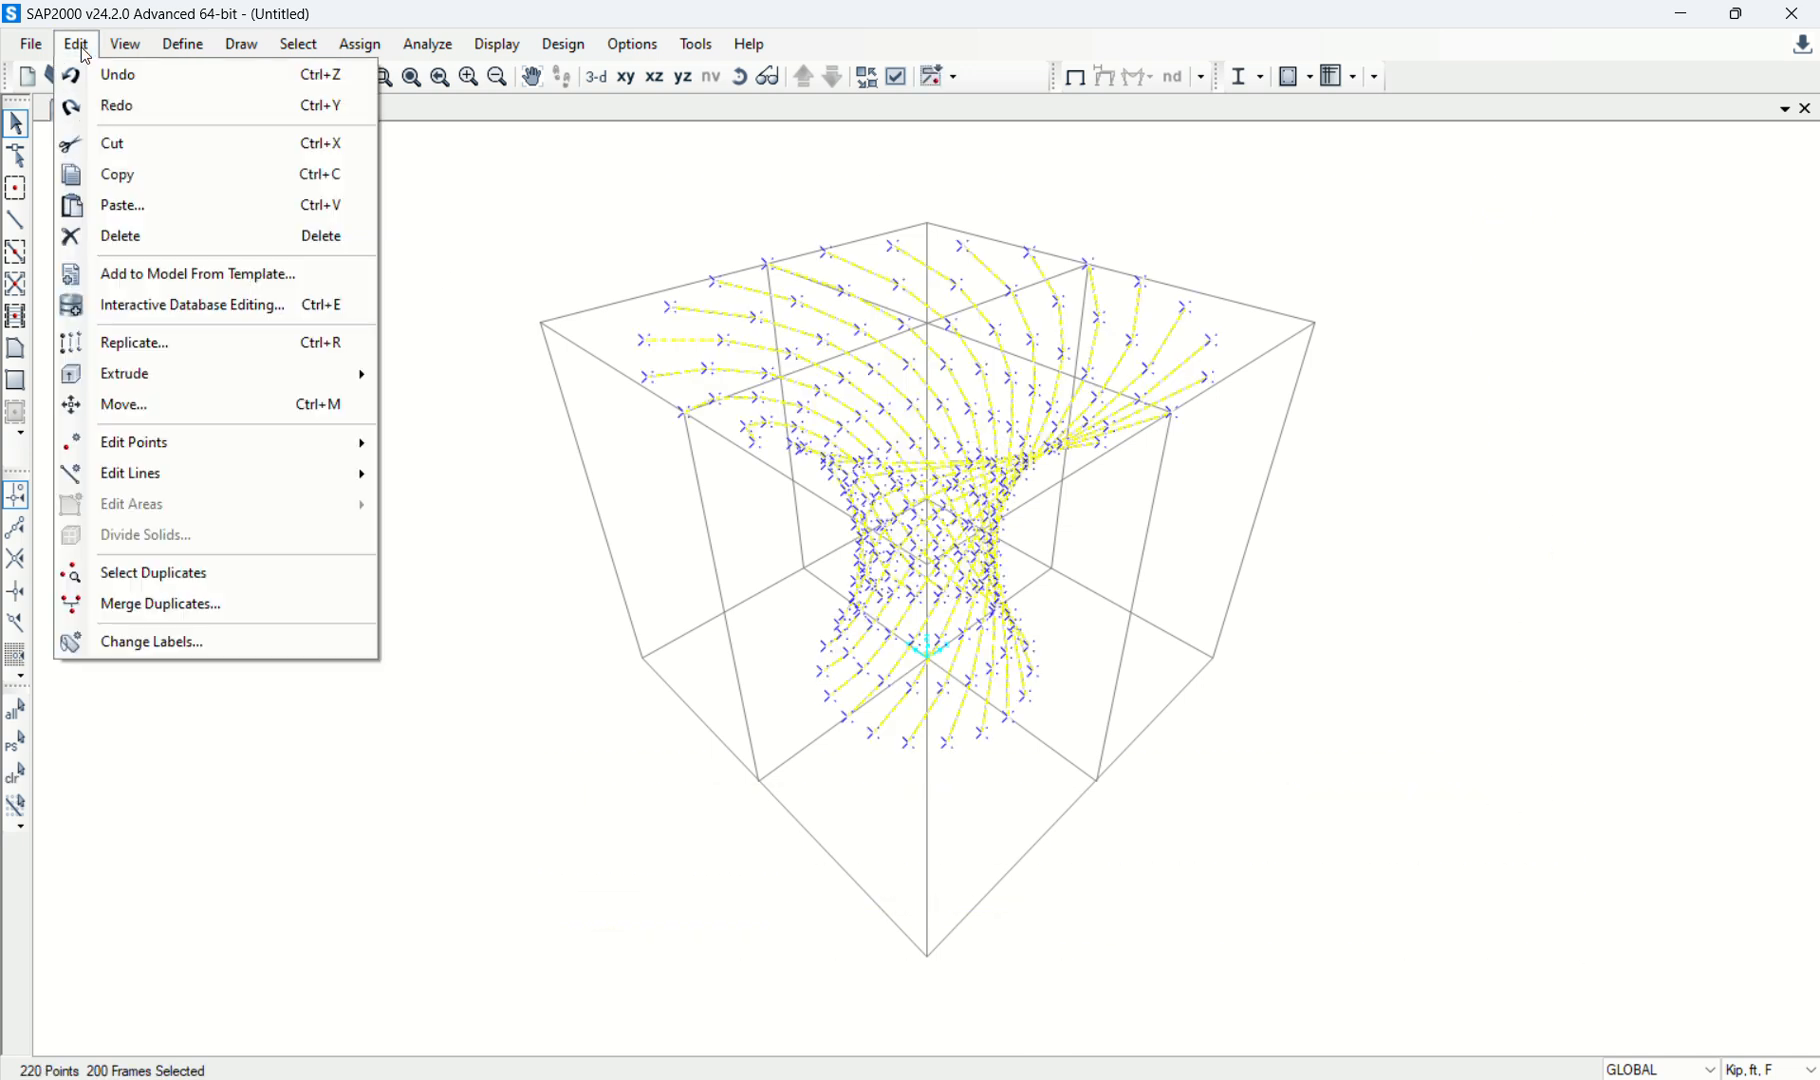
left_click(128, 174)
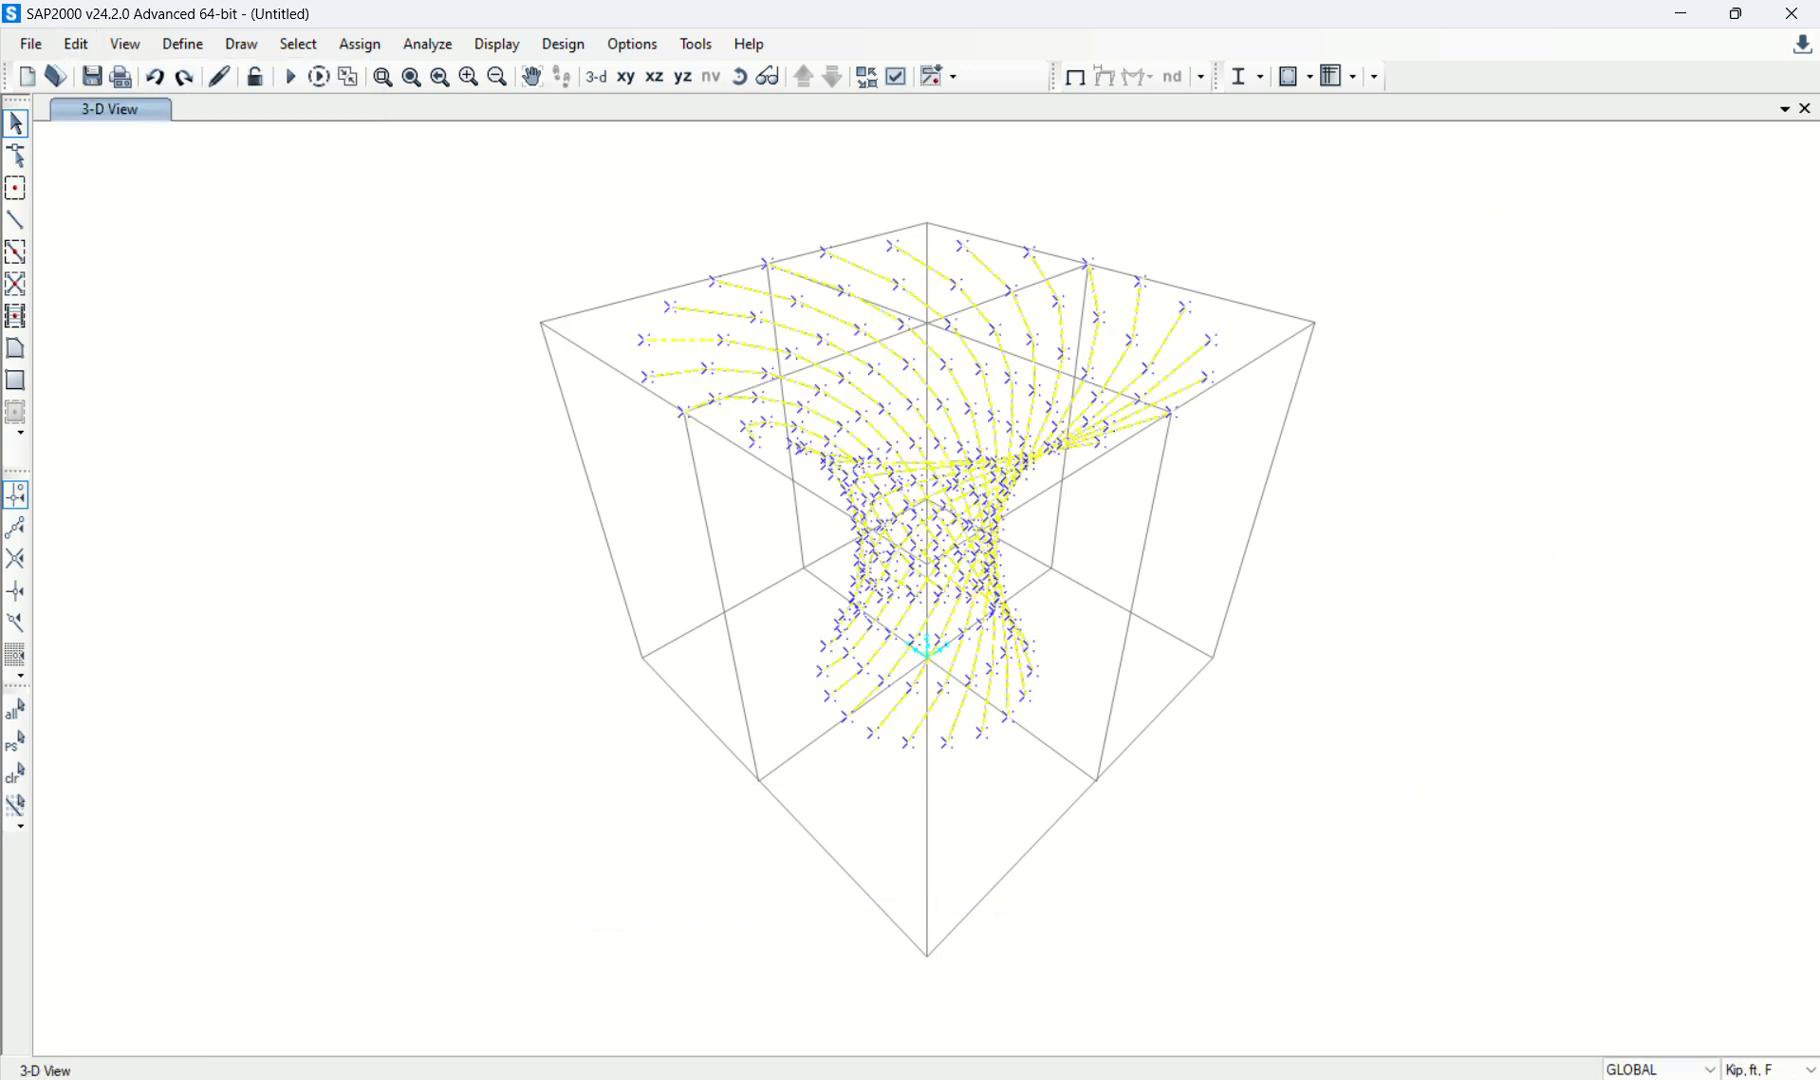
Return to the Tower 1 model and paste the copied braces with 0 offset in X, Y and Z.
left_click(1214, 958)
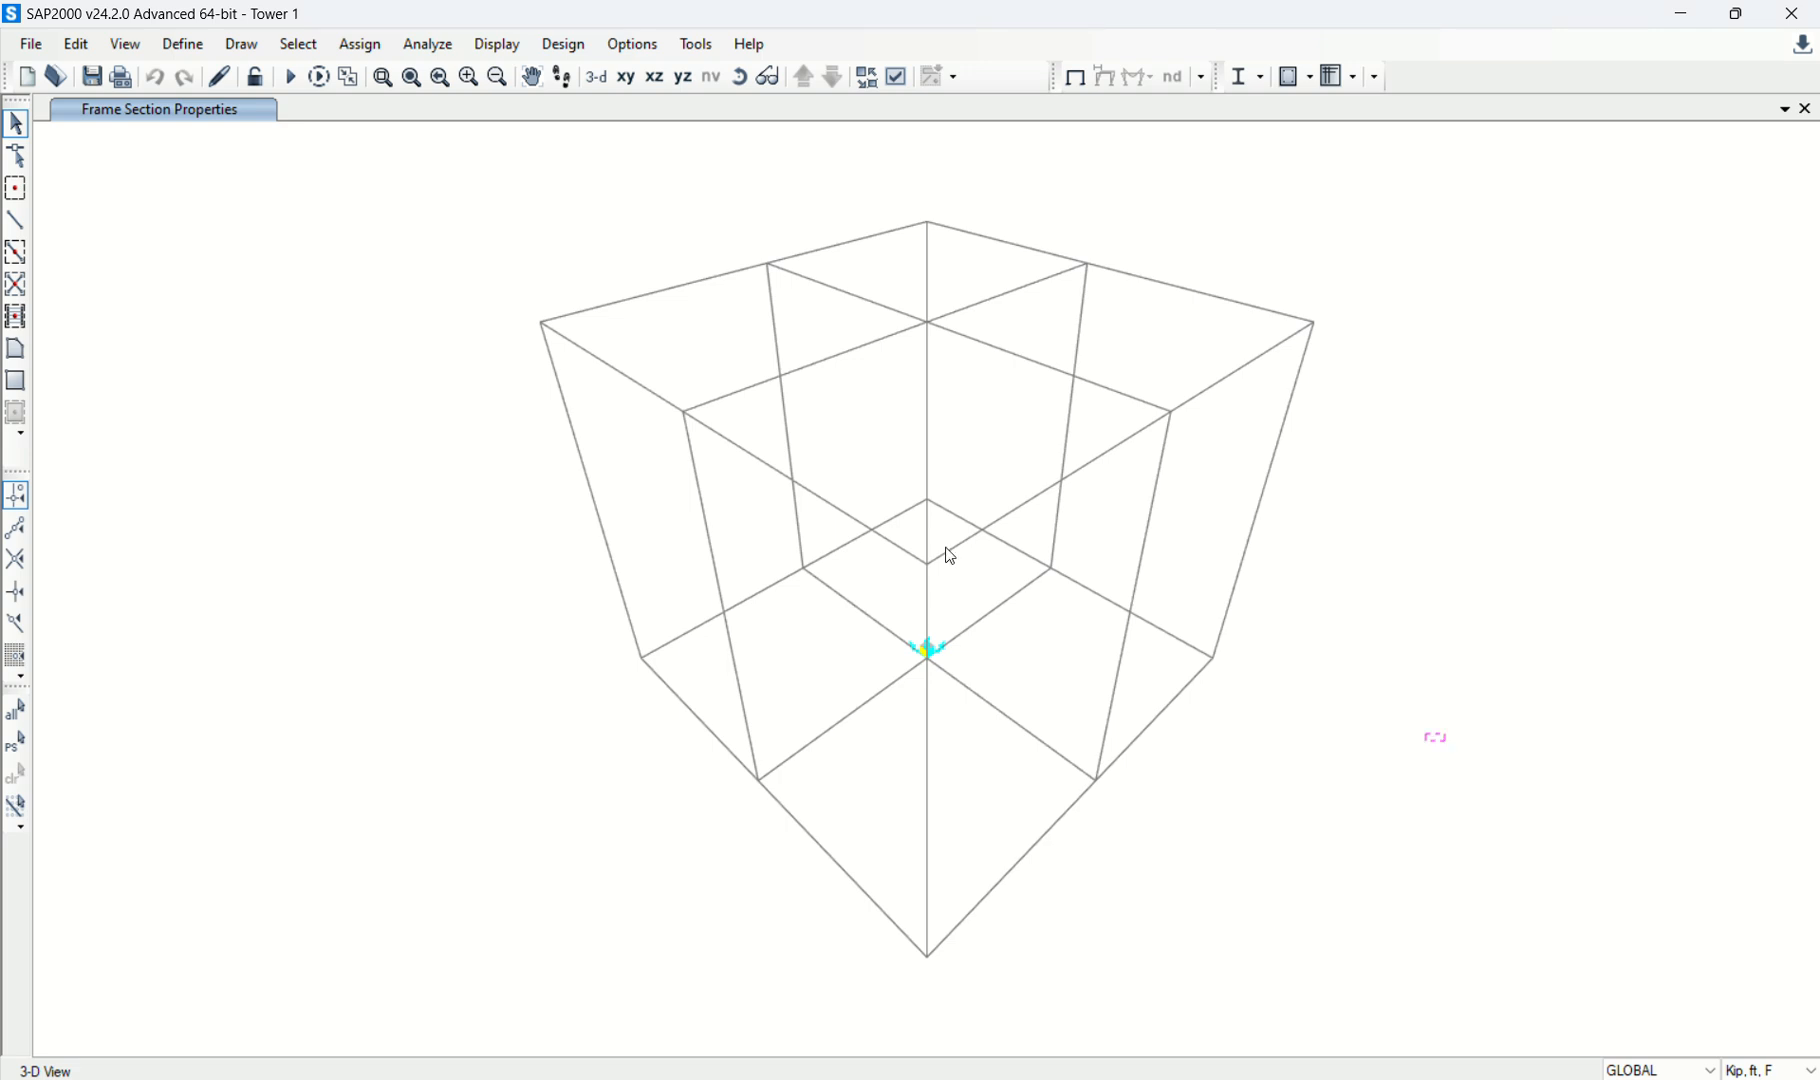
left_click(76, 44)
left_click(126, 203)
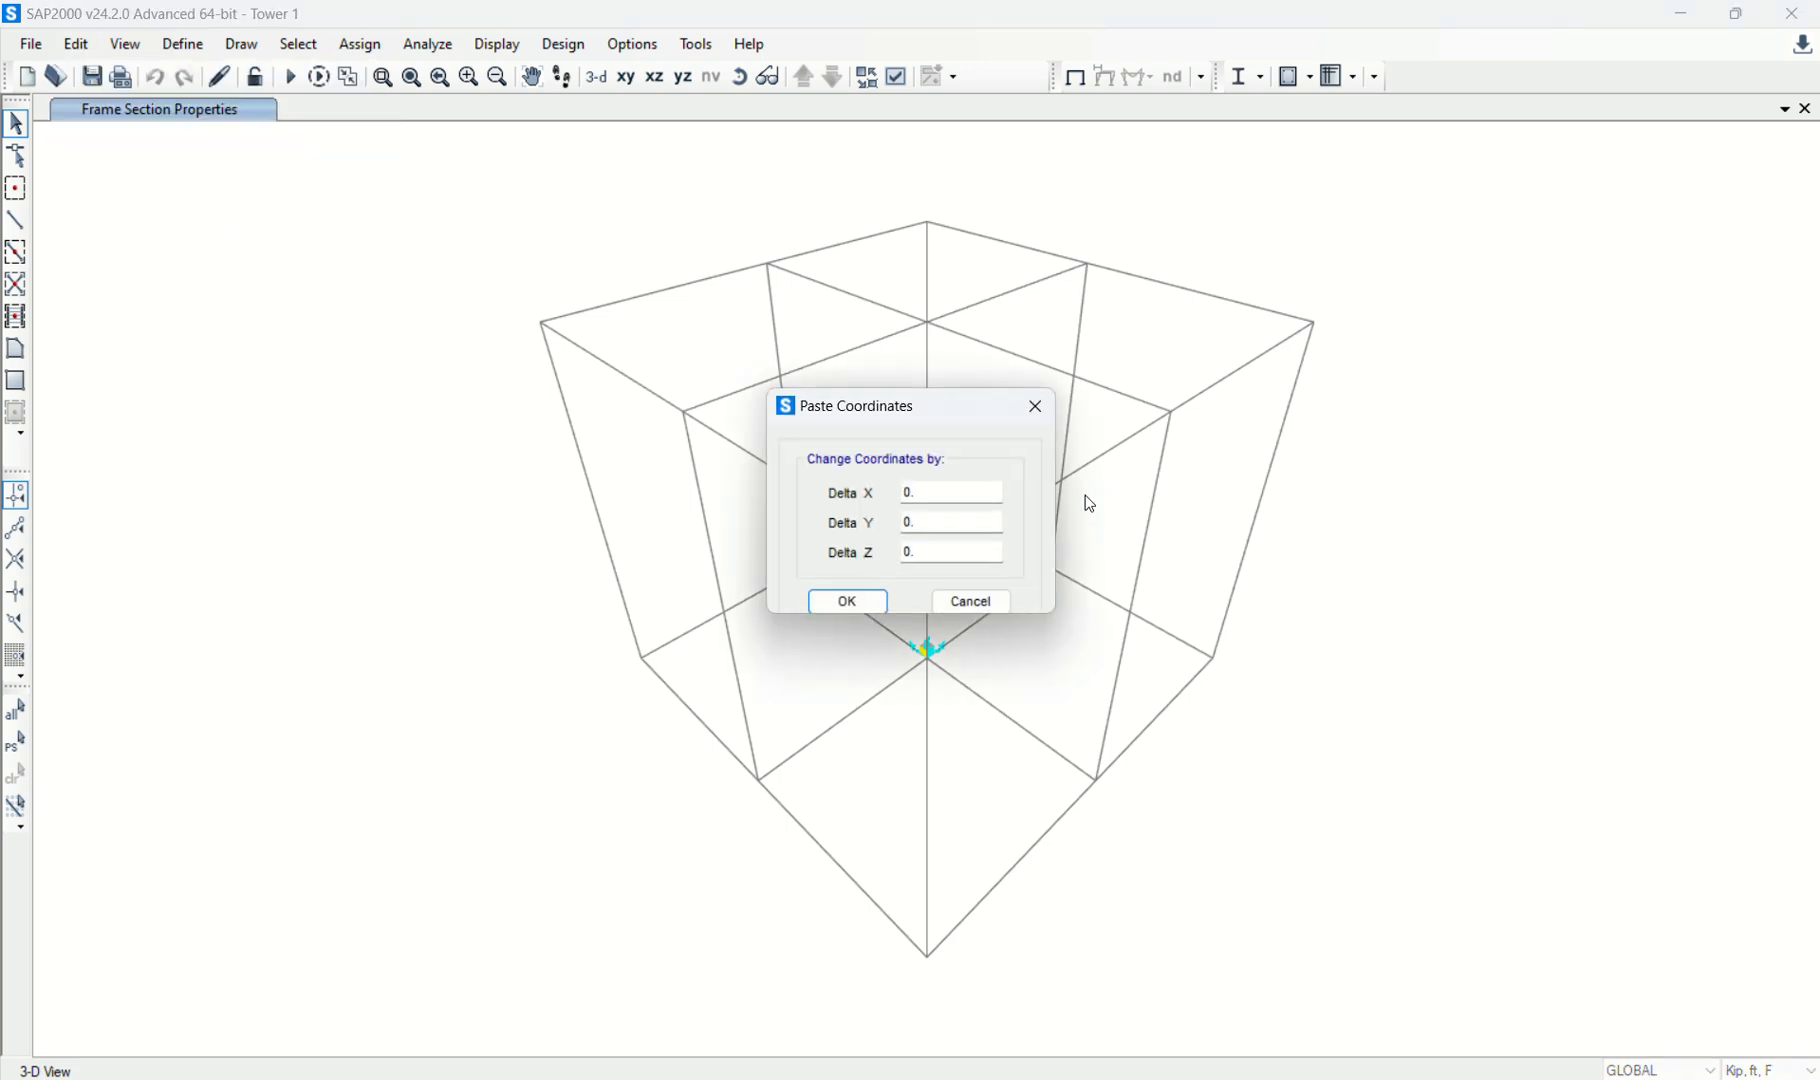
left_click(872, 598)
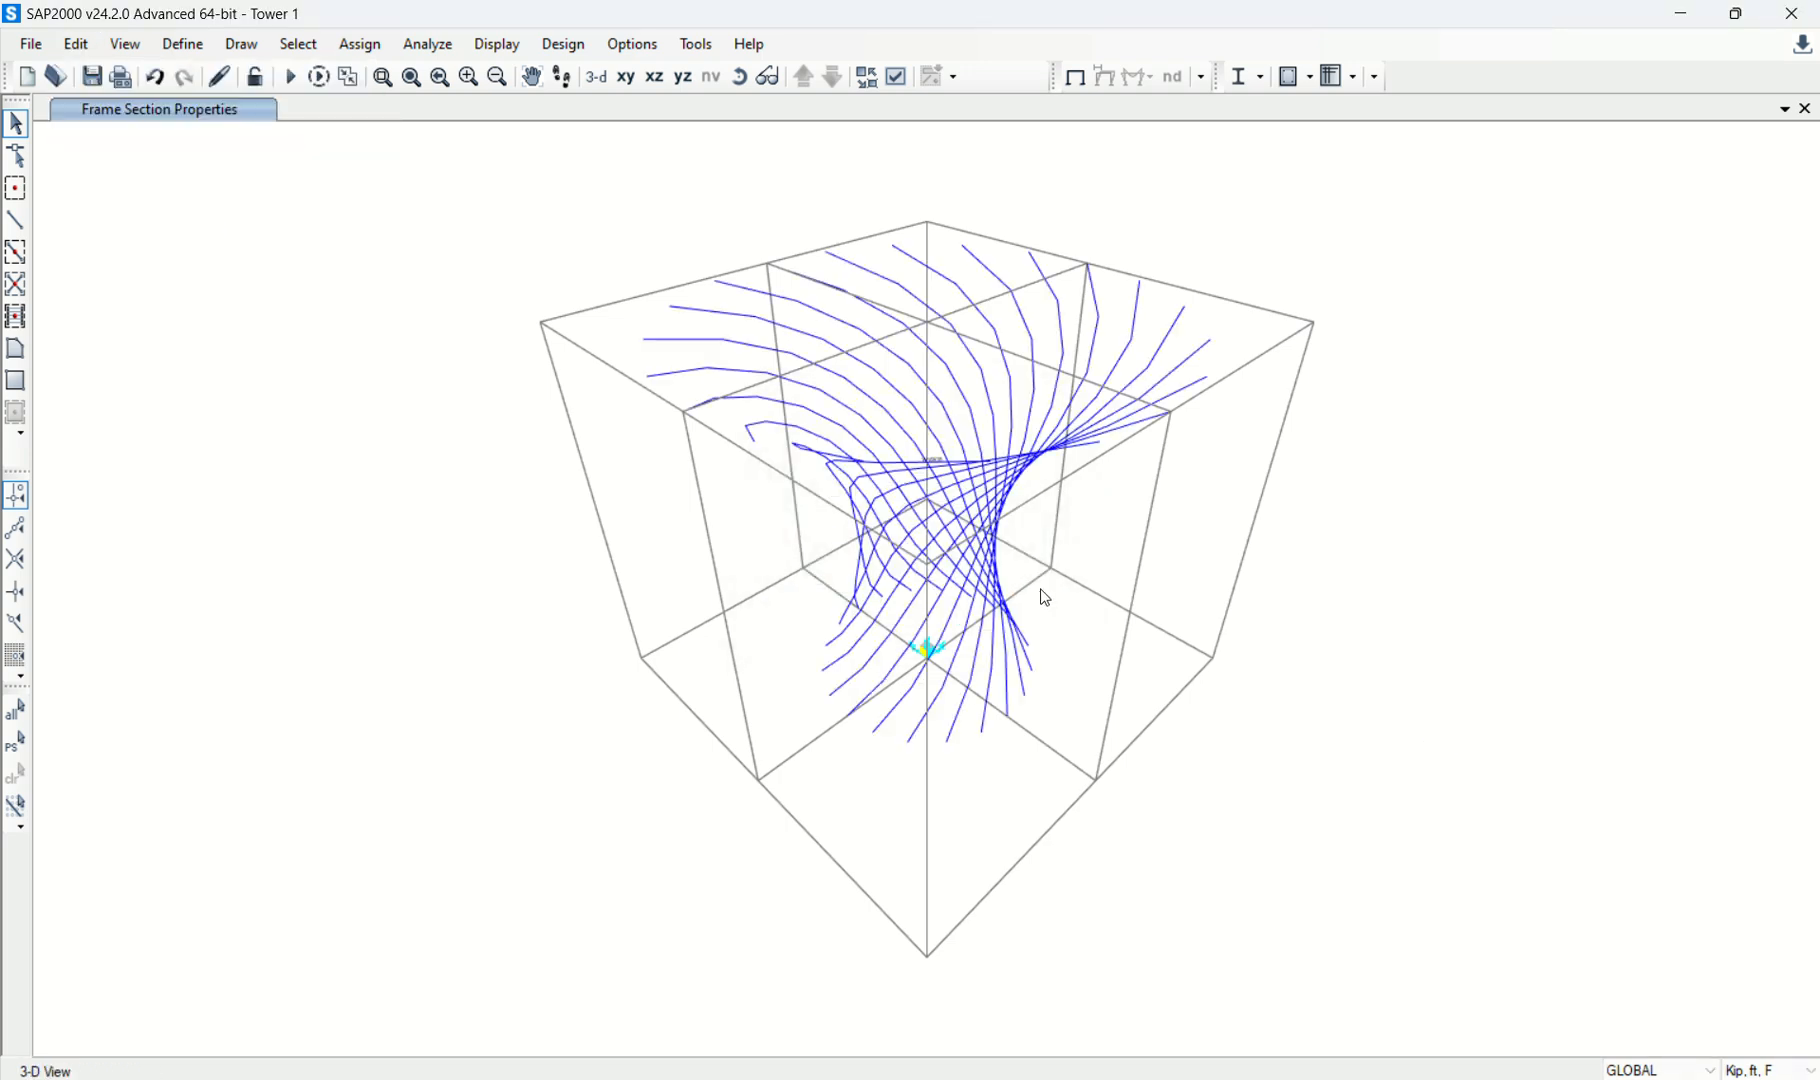
Select all the pasted braces and assign them the P6 frame section.
left_click_drag(530, 155, 1476, 873)
left_click(358, 43)
mouse_move(390, 102)
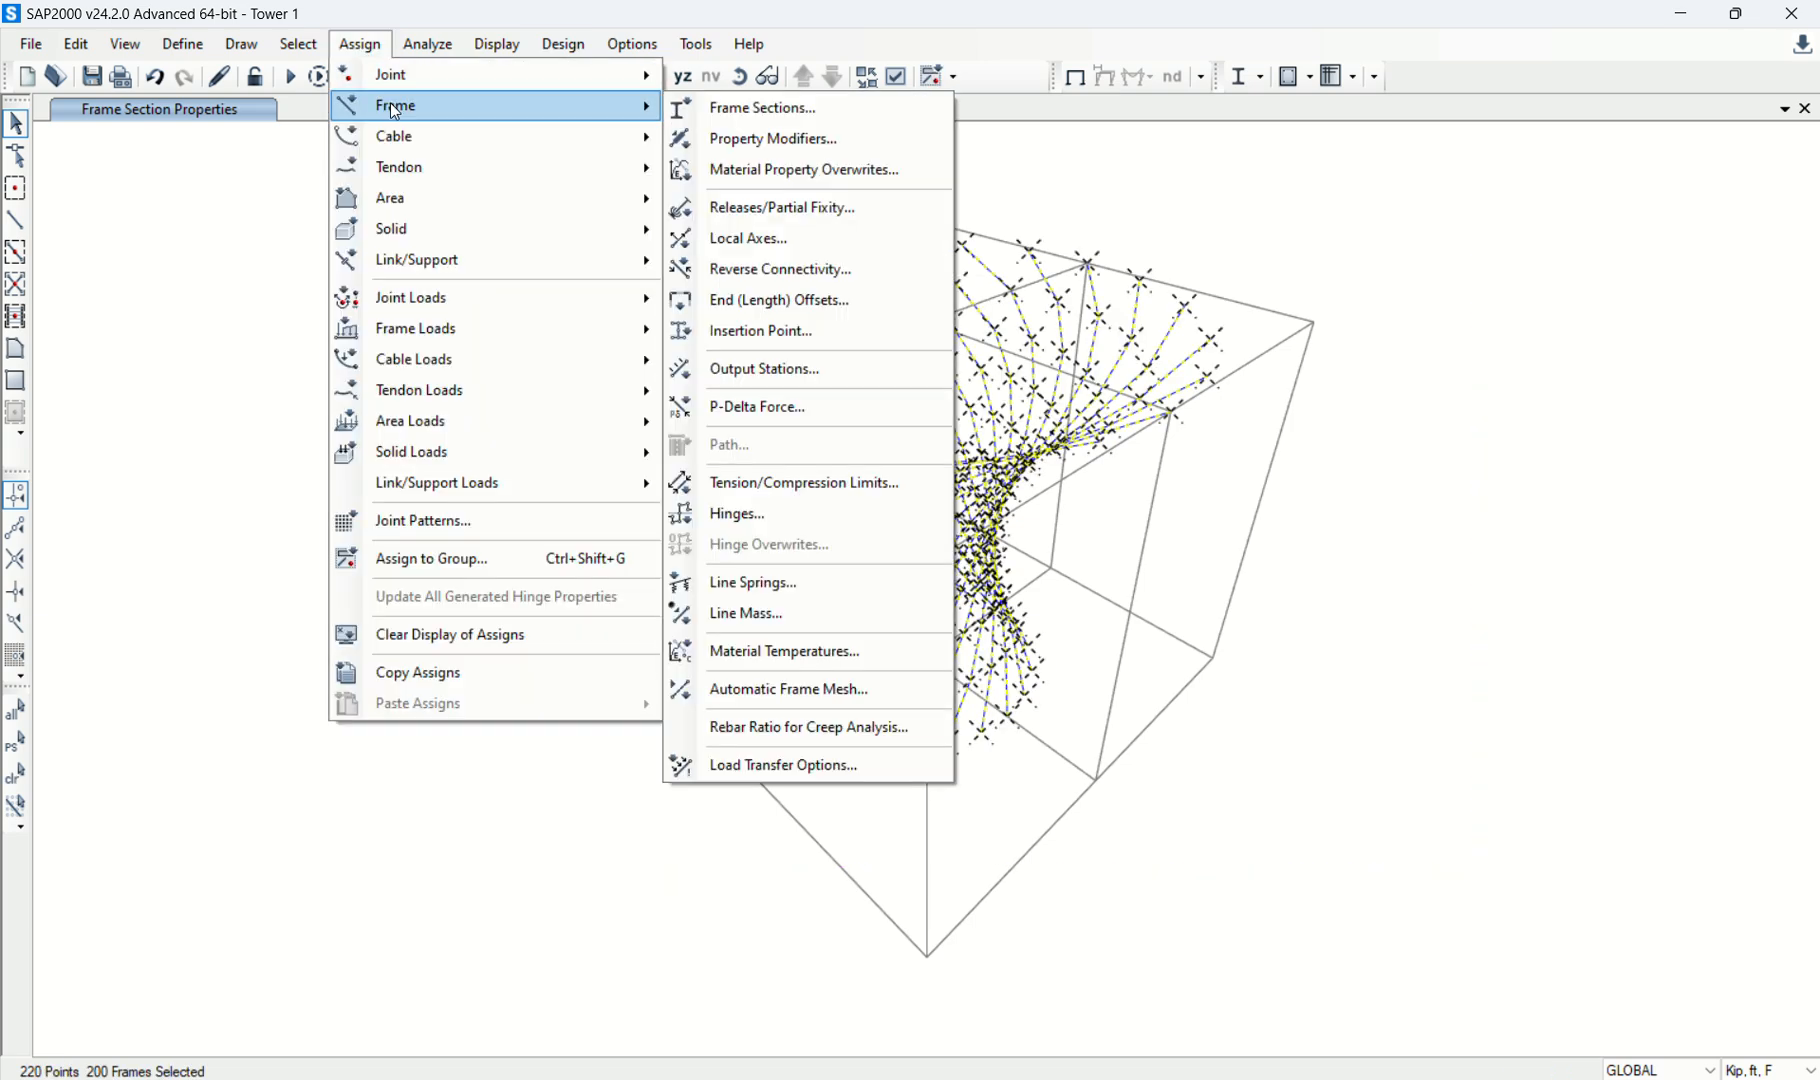
left_click(785, 118)
left_click(780, 359)
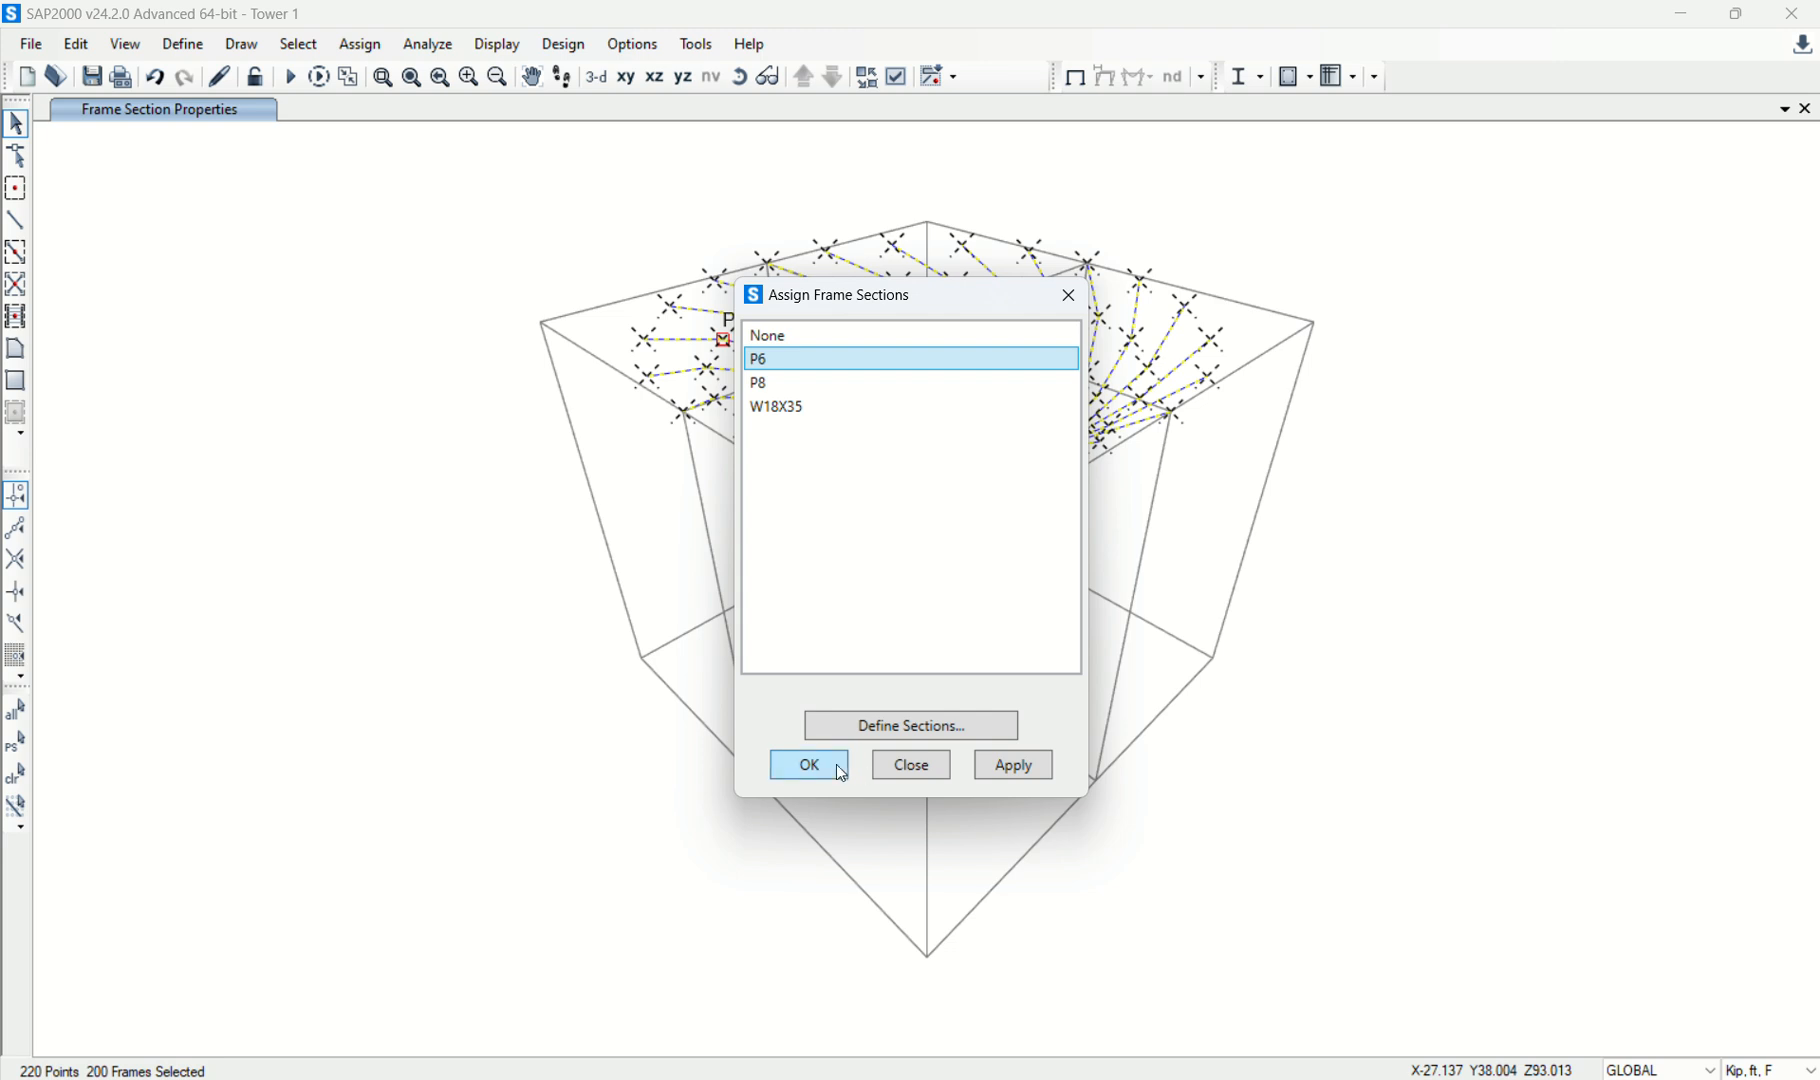
left_click(1020, 767)
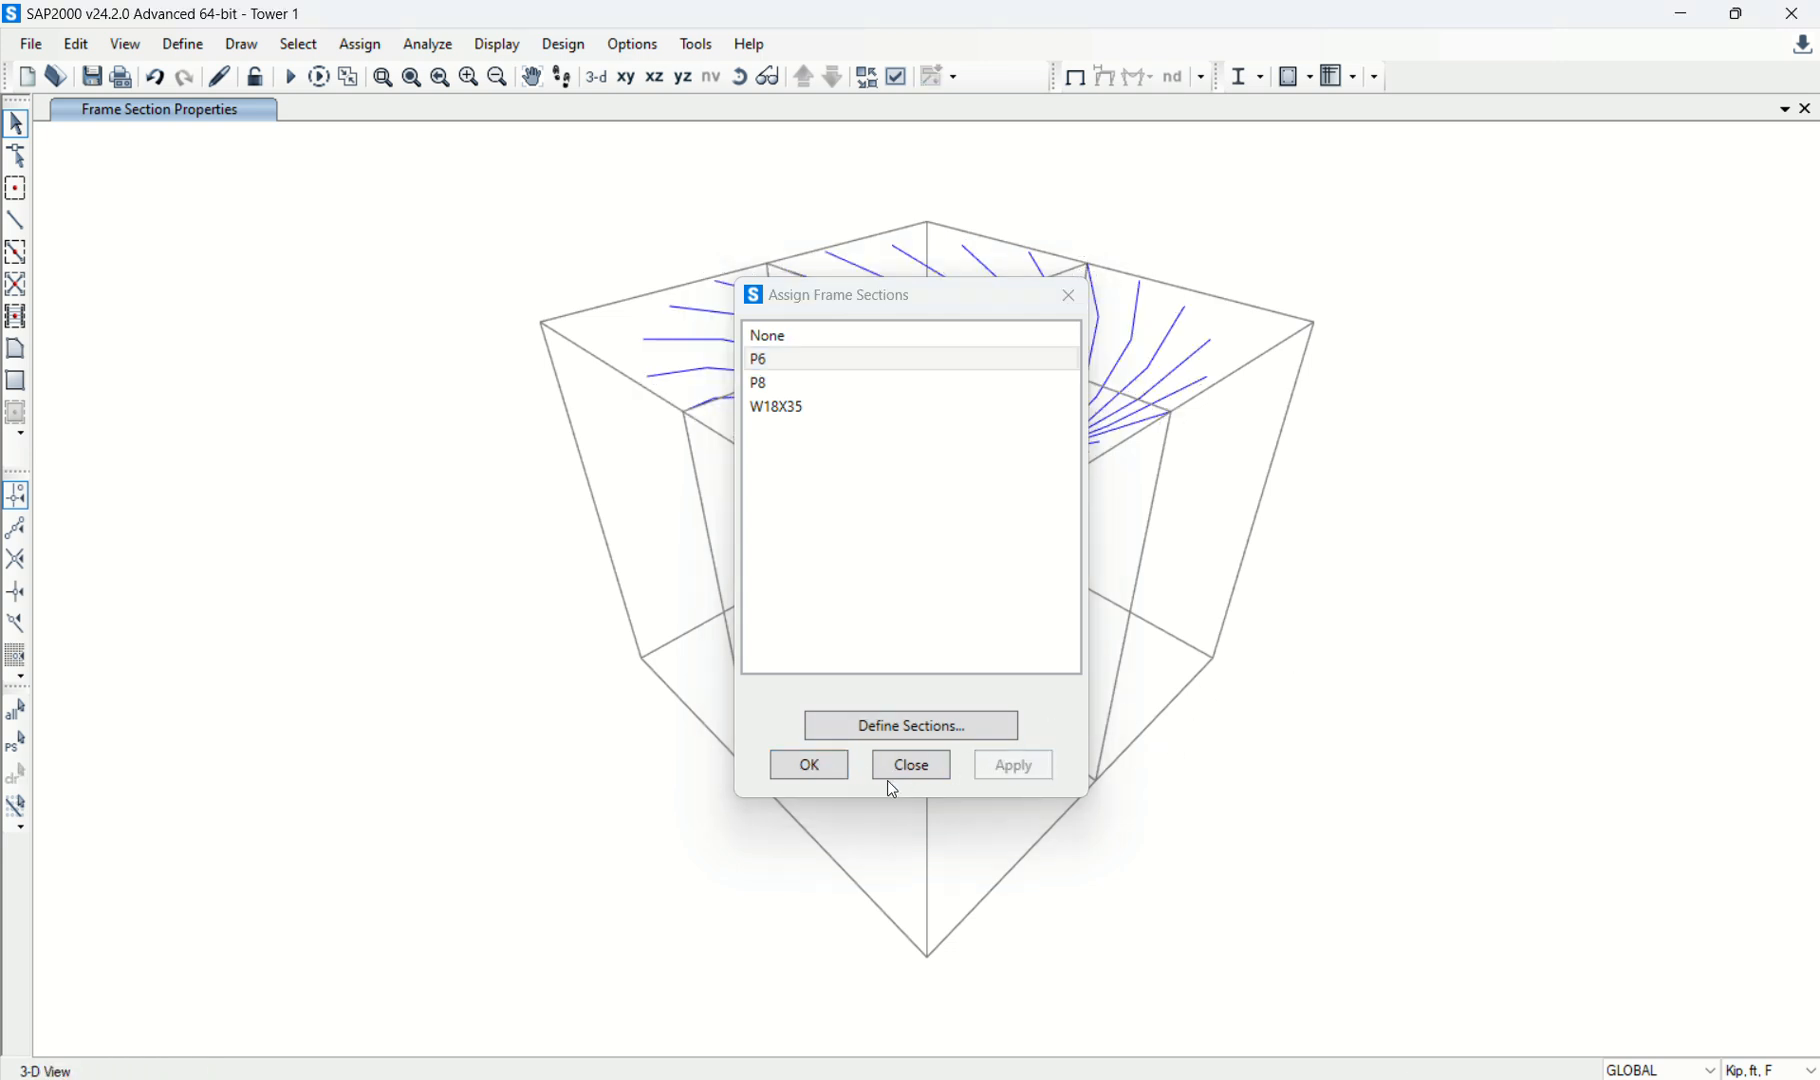
left_click(910, 765)
Show all hidden objects again and check the section labels on the tower's frames and braces.
right_click(1442, 492)
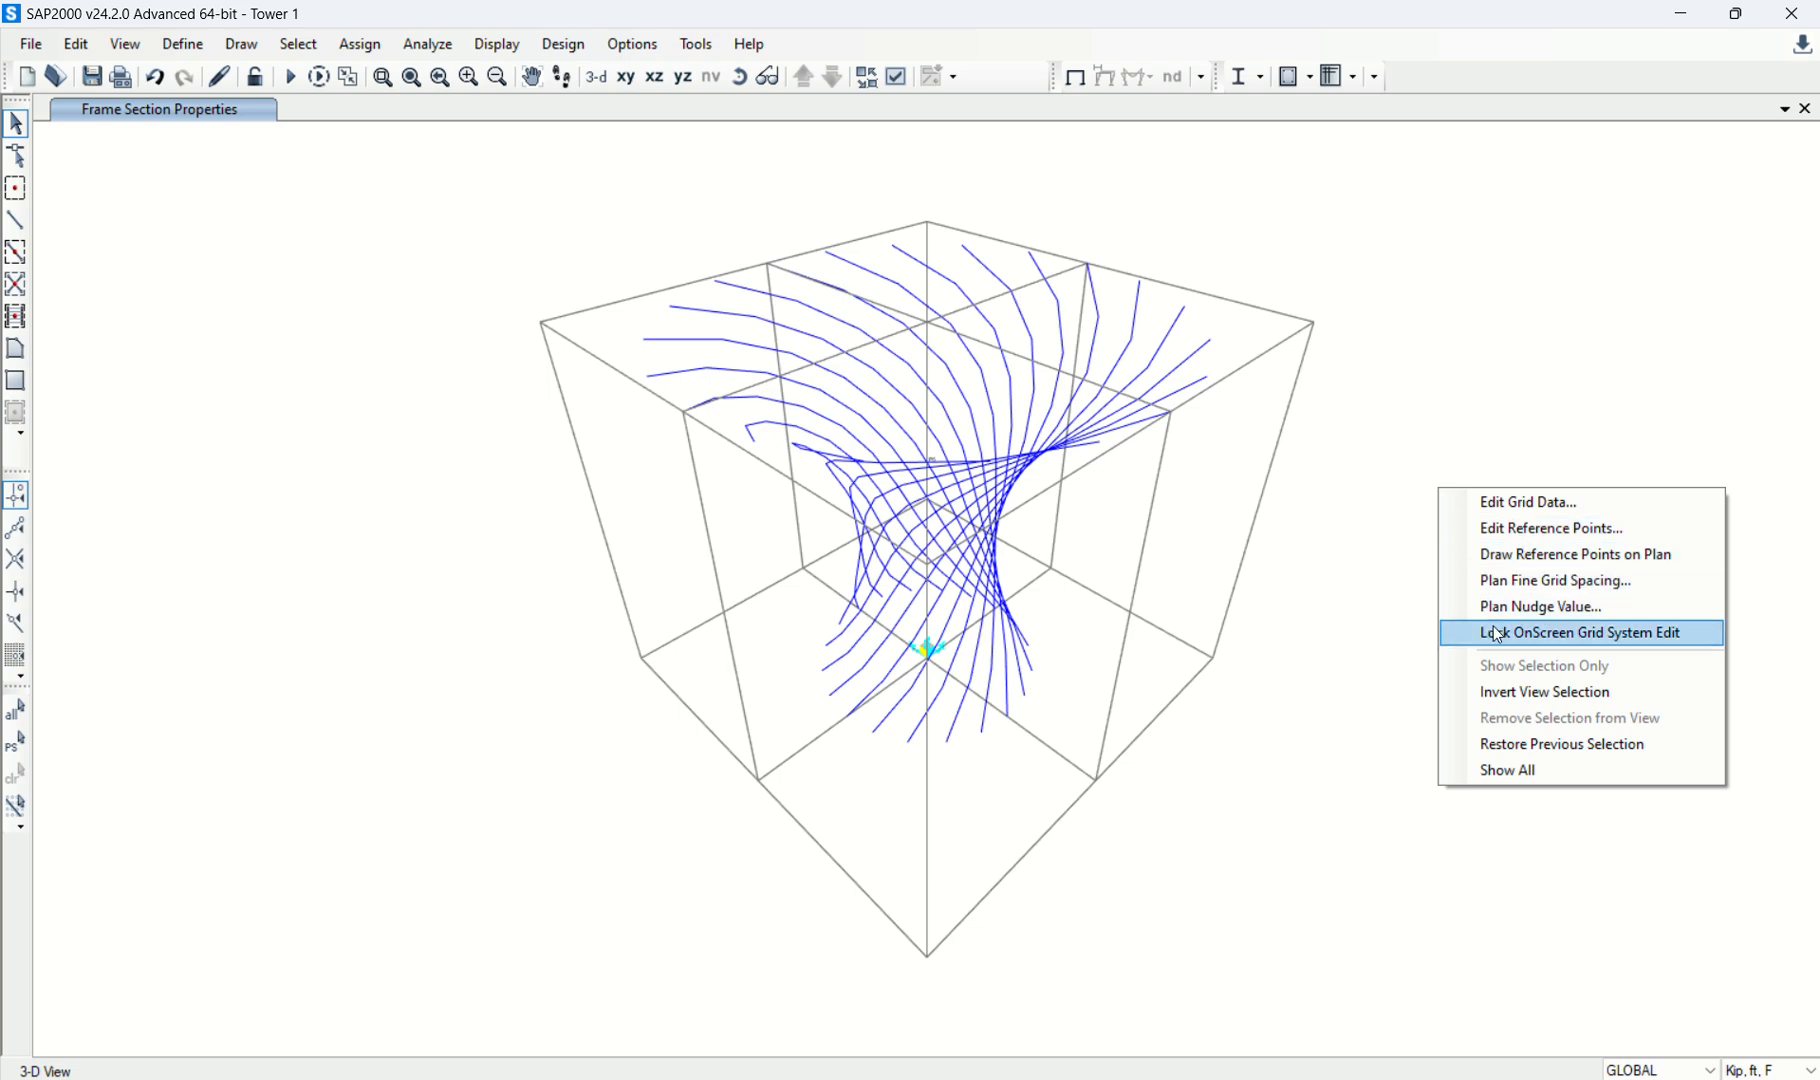
left_click(1528, 772)
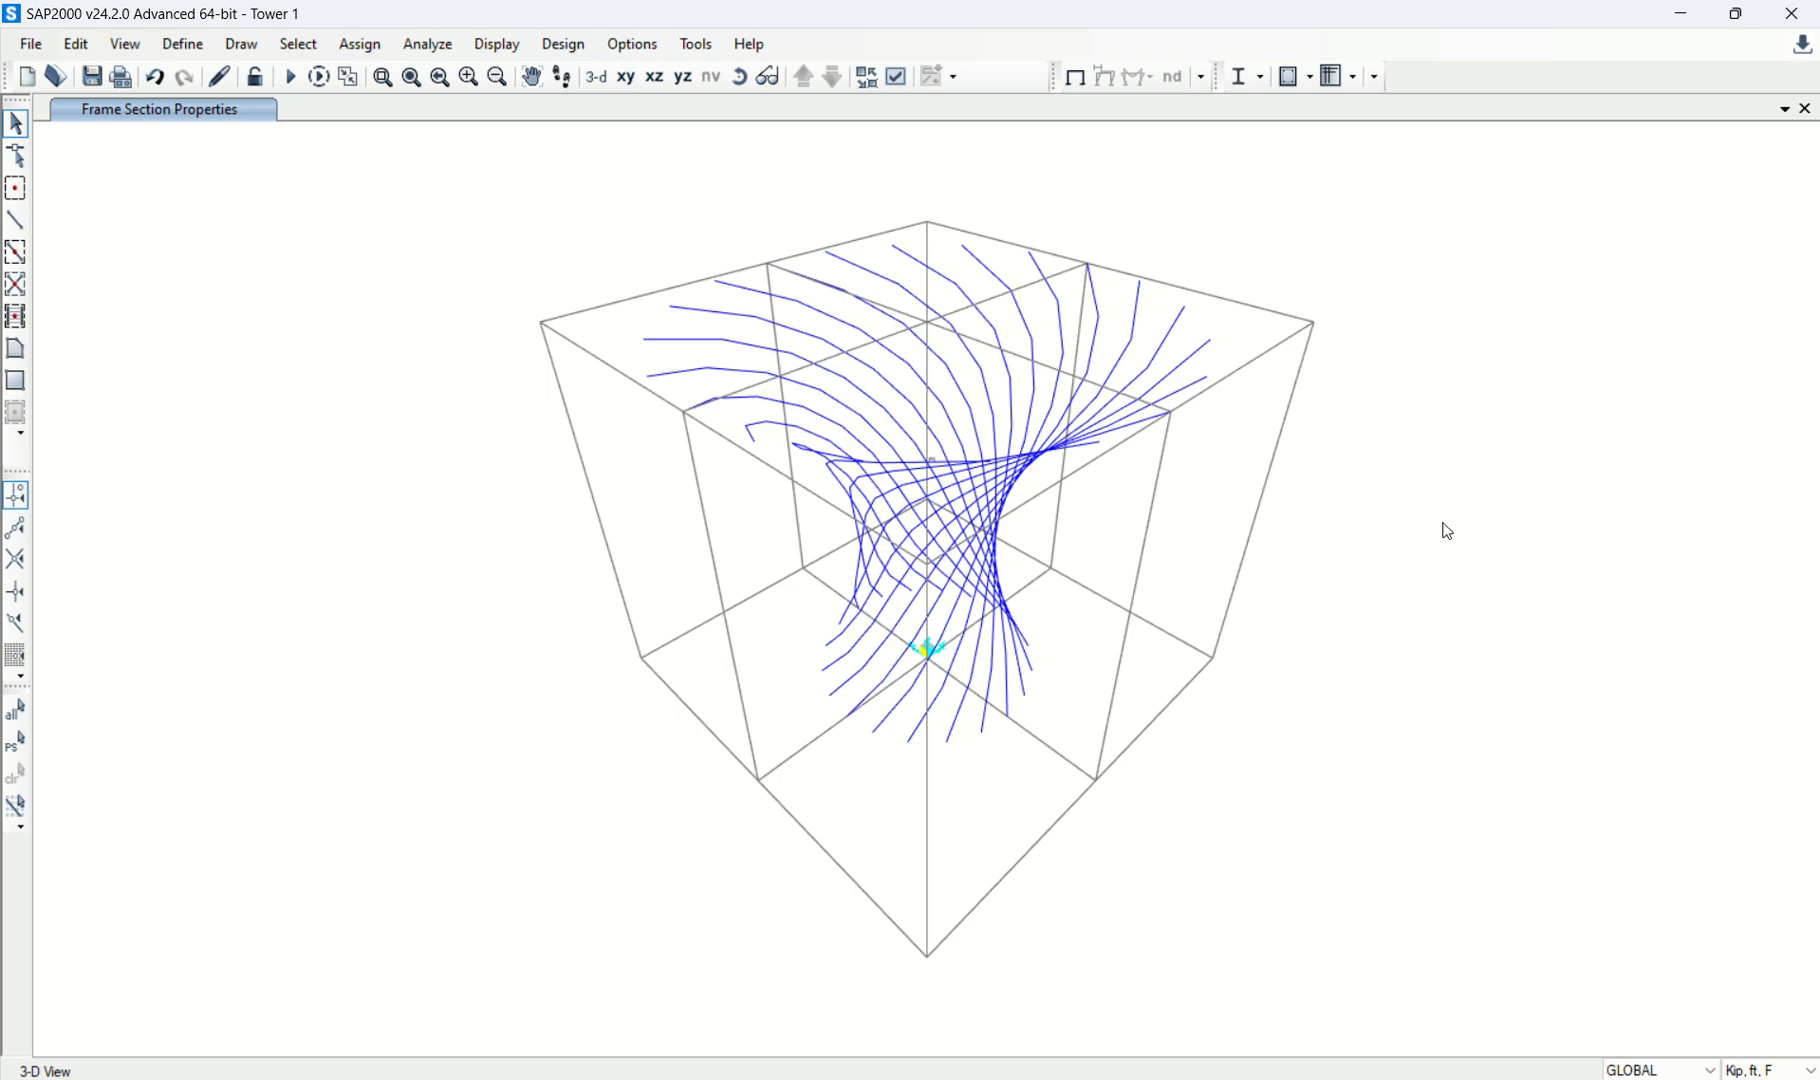
scroll(871, 229, "up", 5)
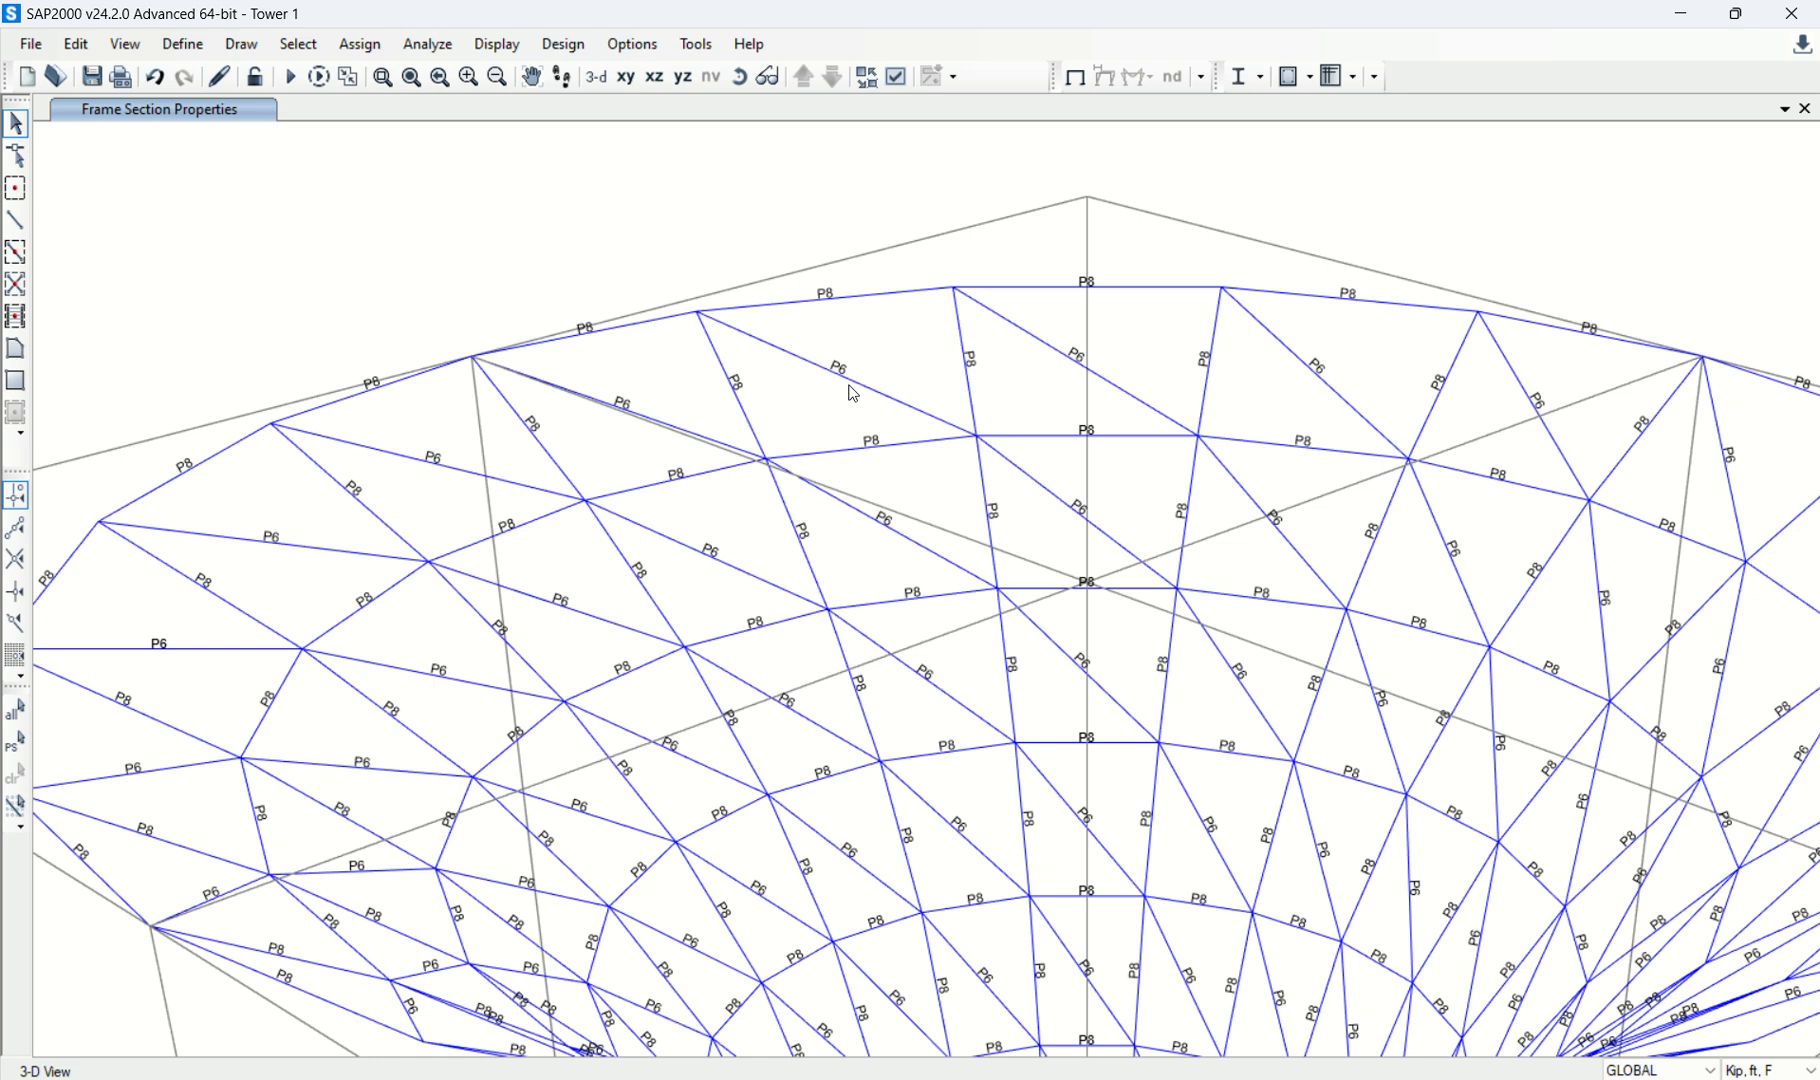
Select all frames that have the P6 section by their frame section property.
left_click(298, 44)
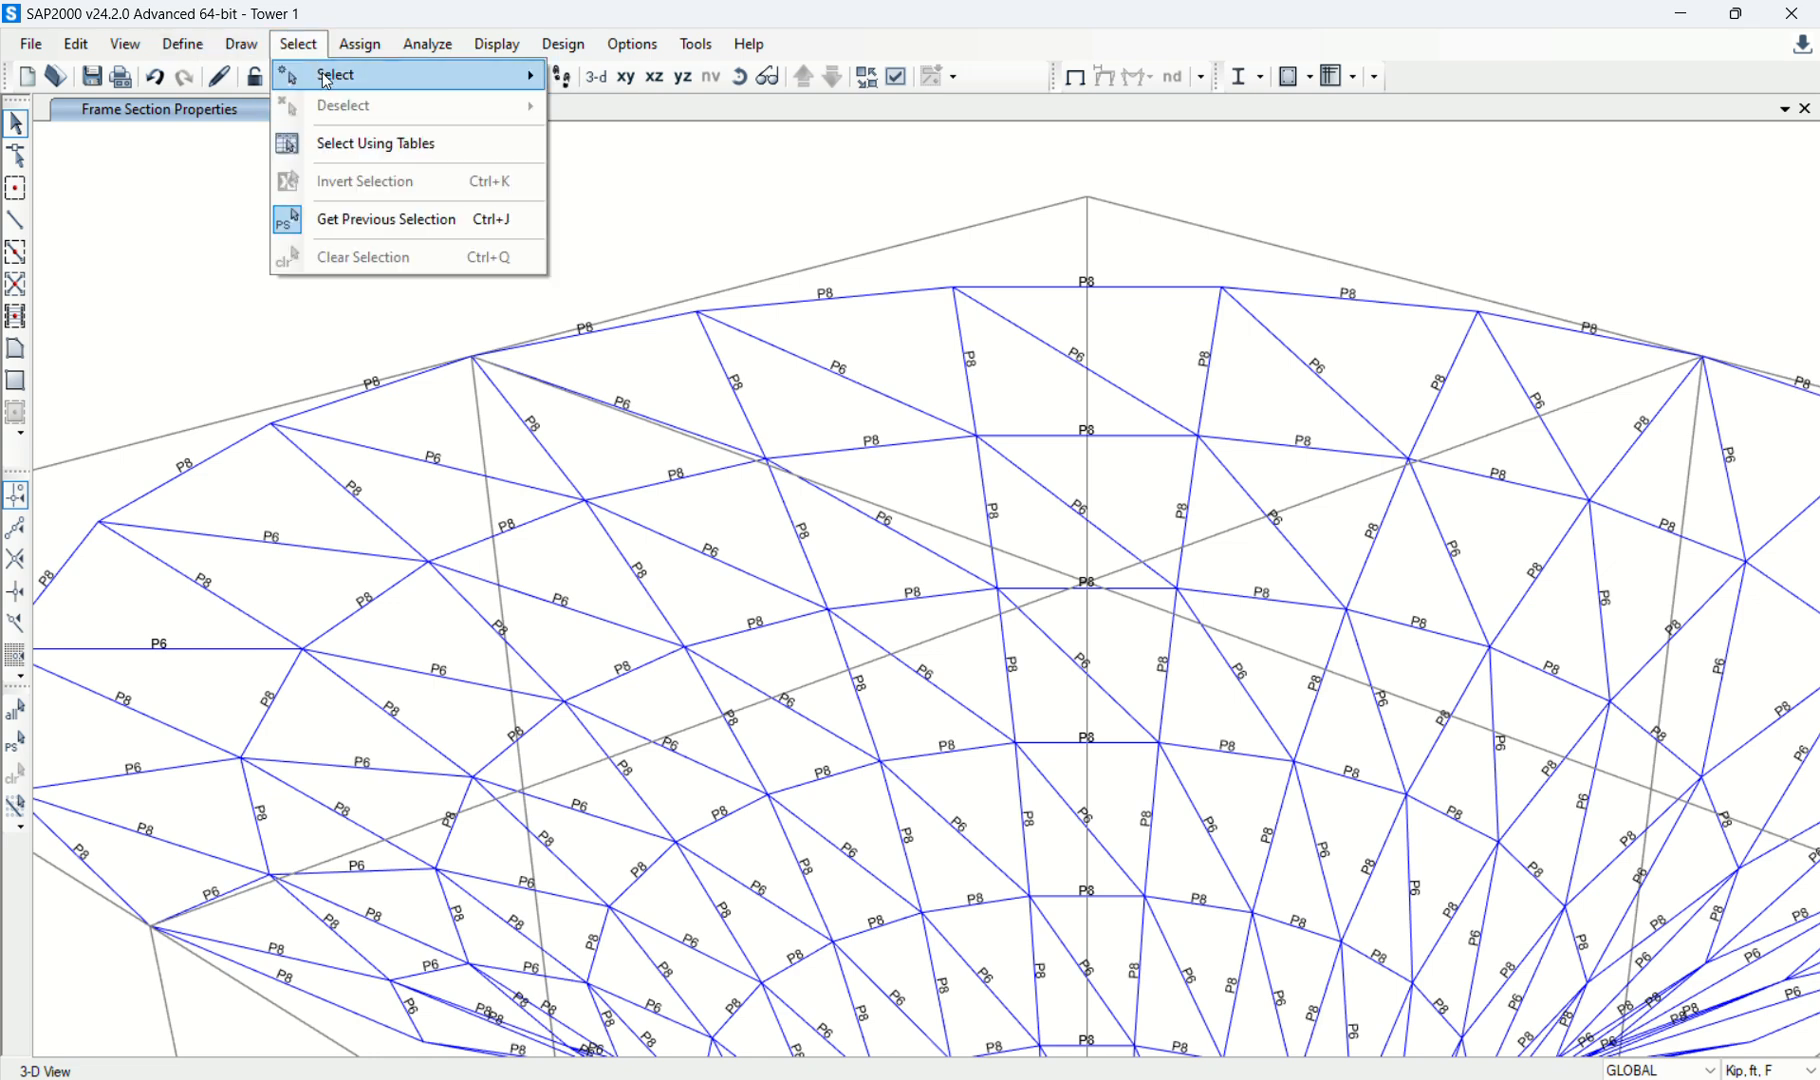
mouse_move(328, 78)
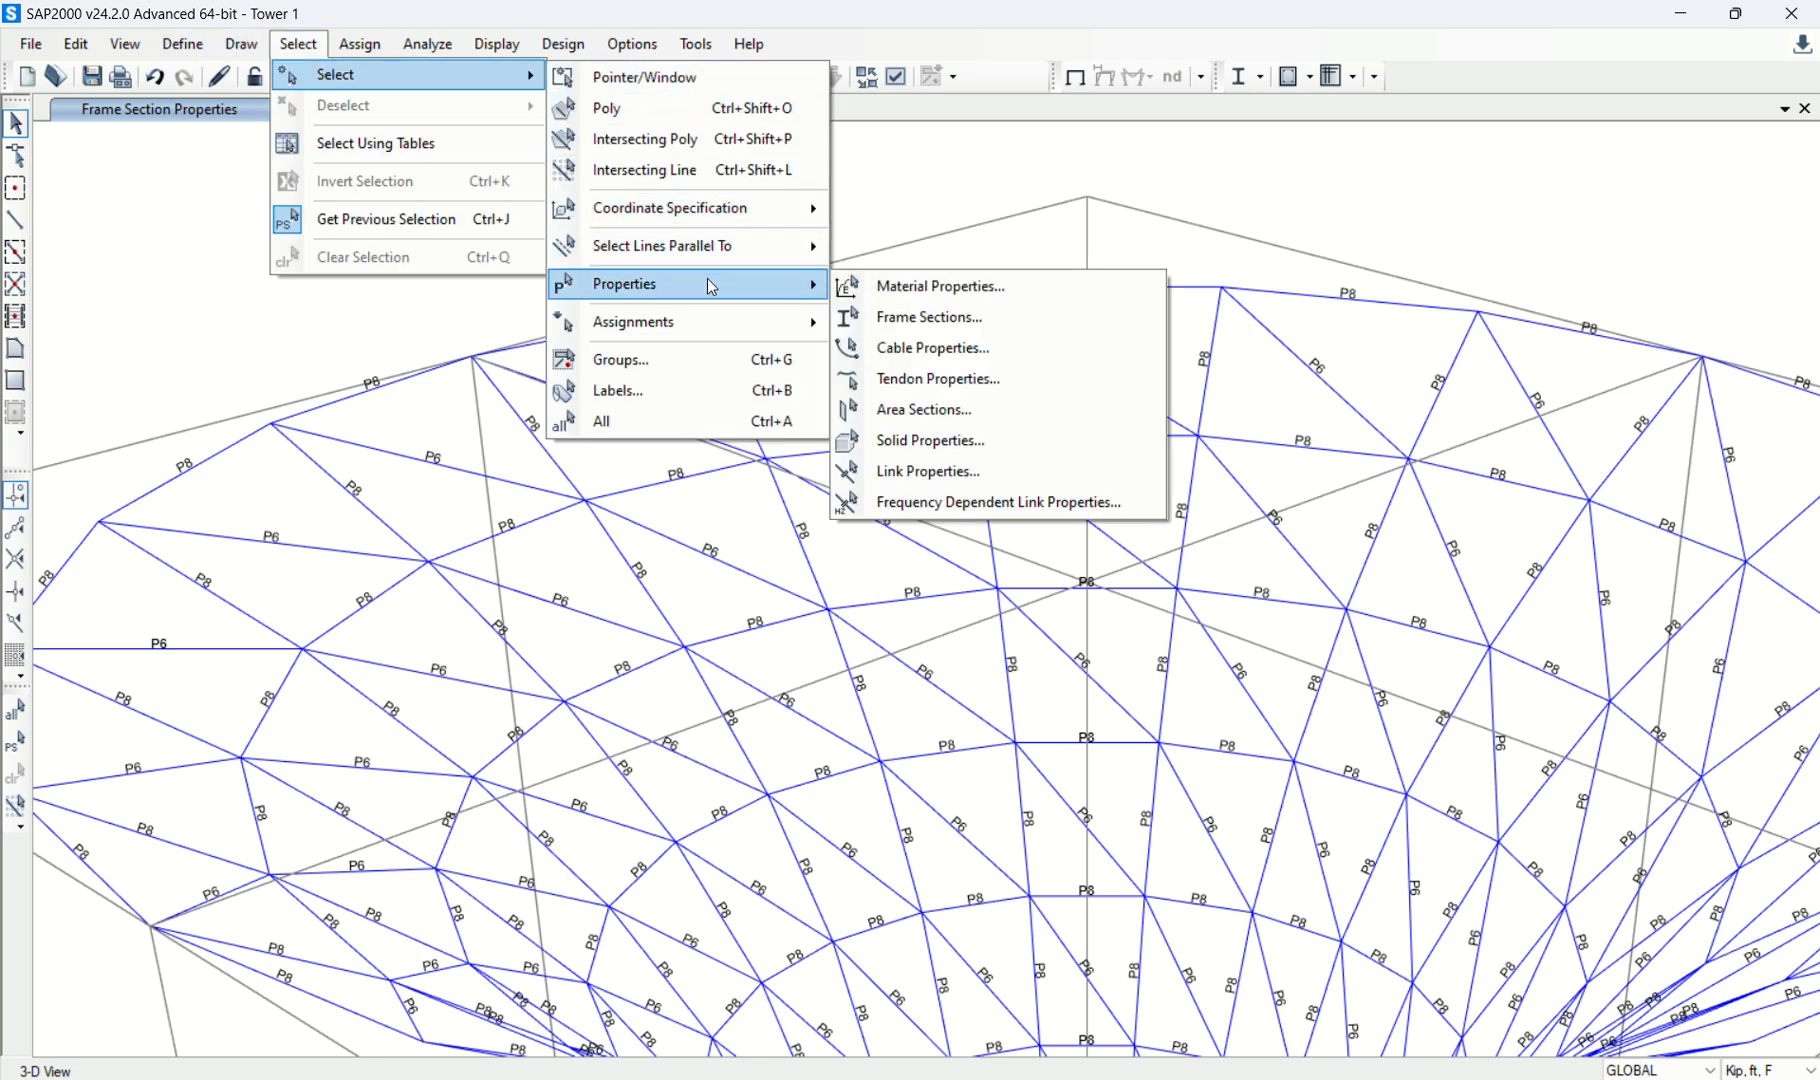
mouse_move(687, 291)
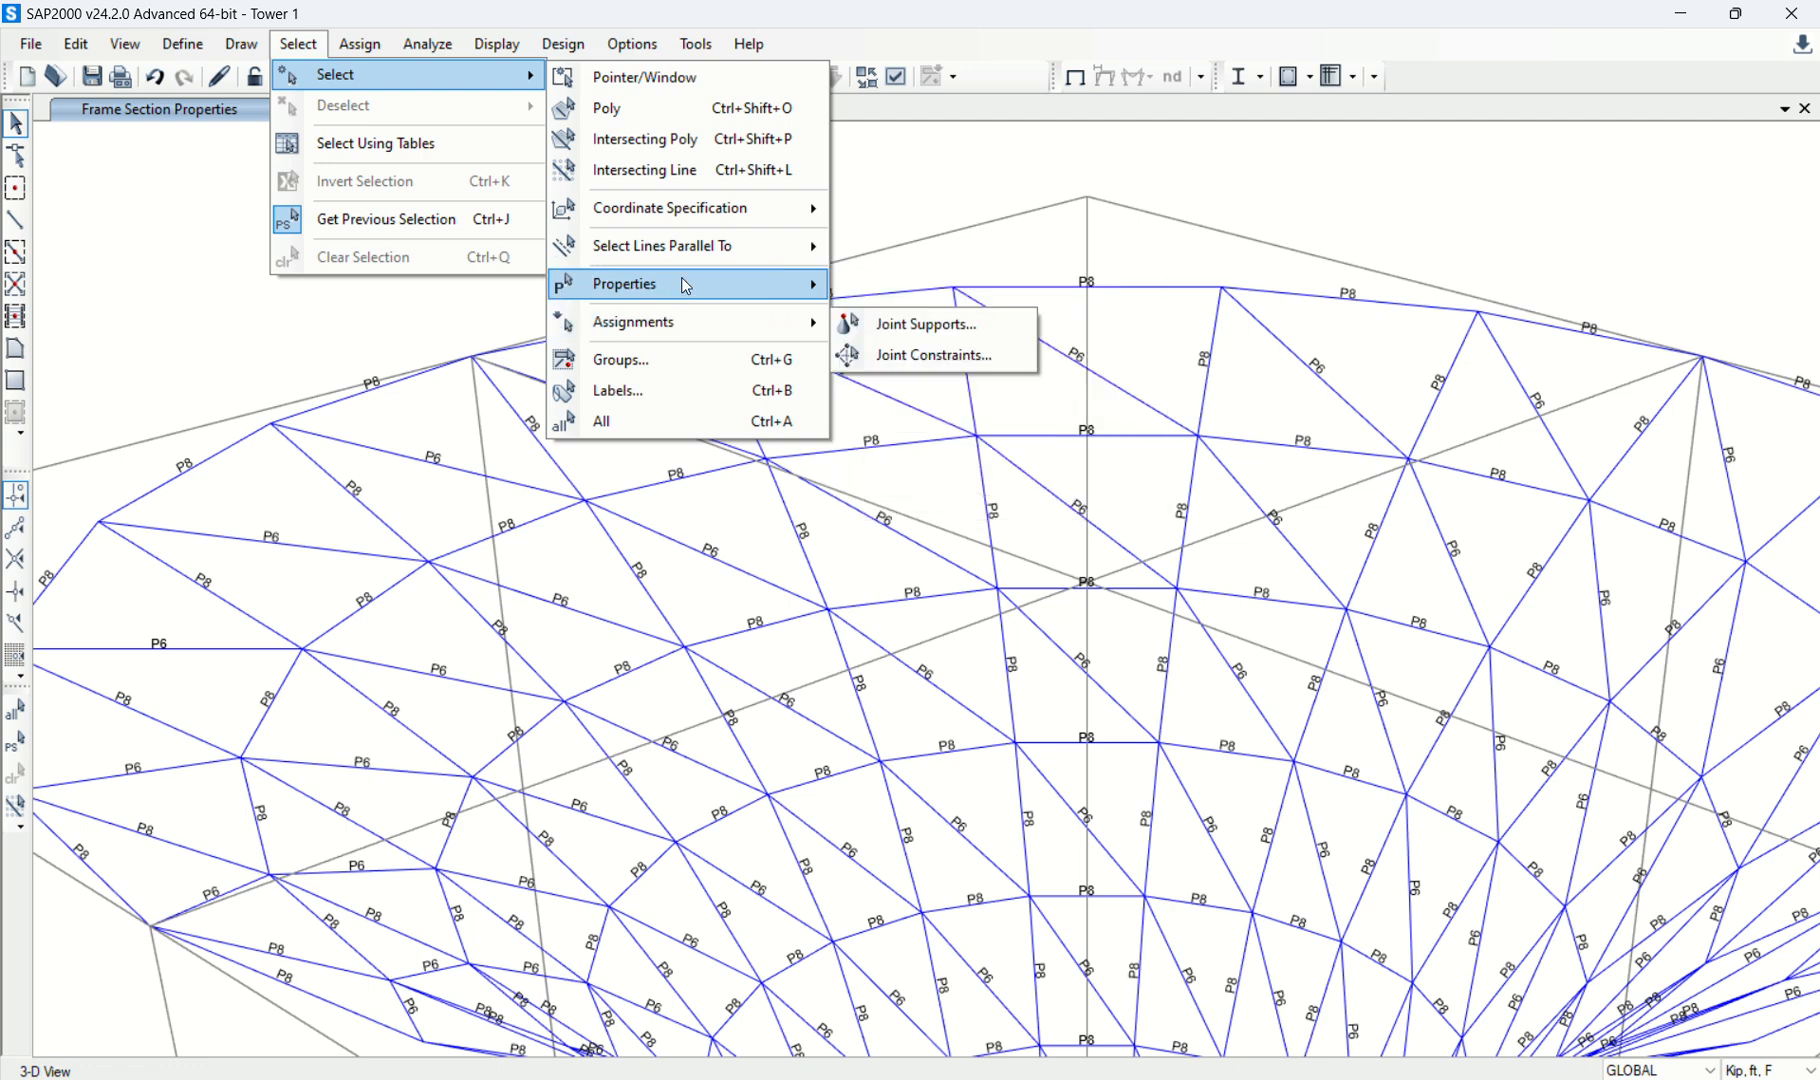
left_click(912, 317)
left_click(740, 426)
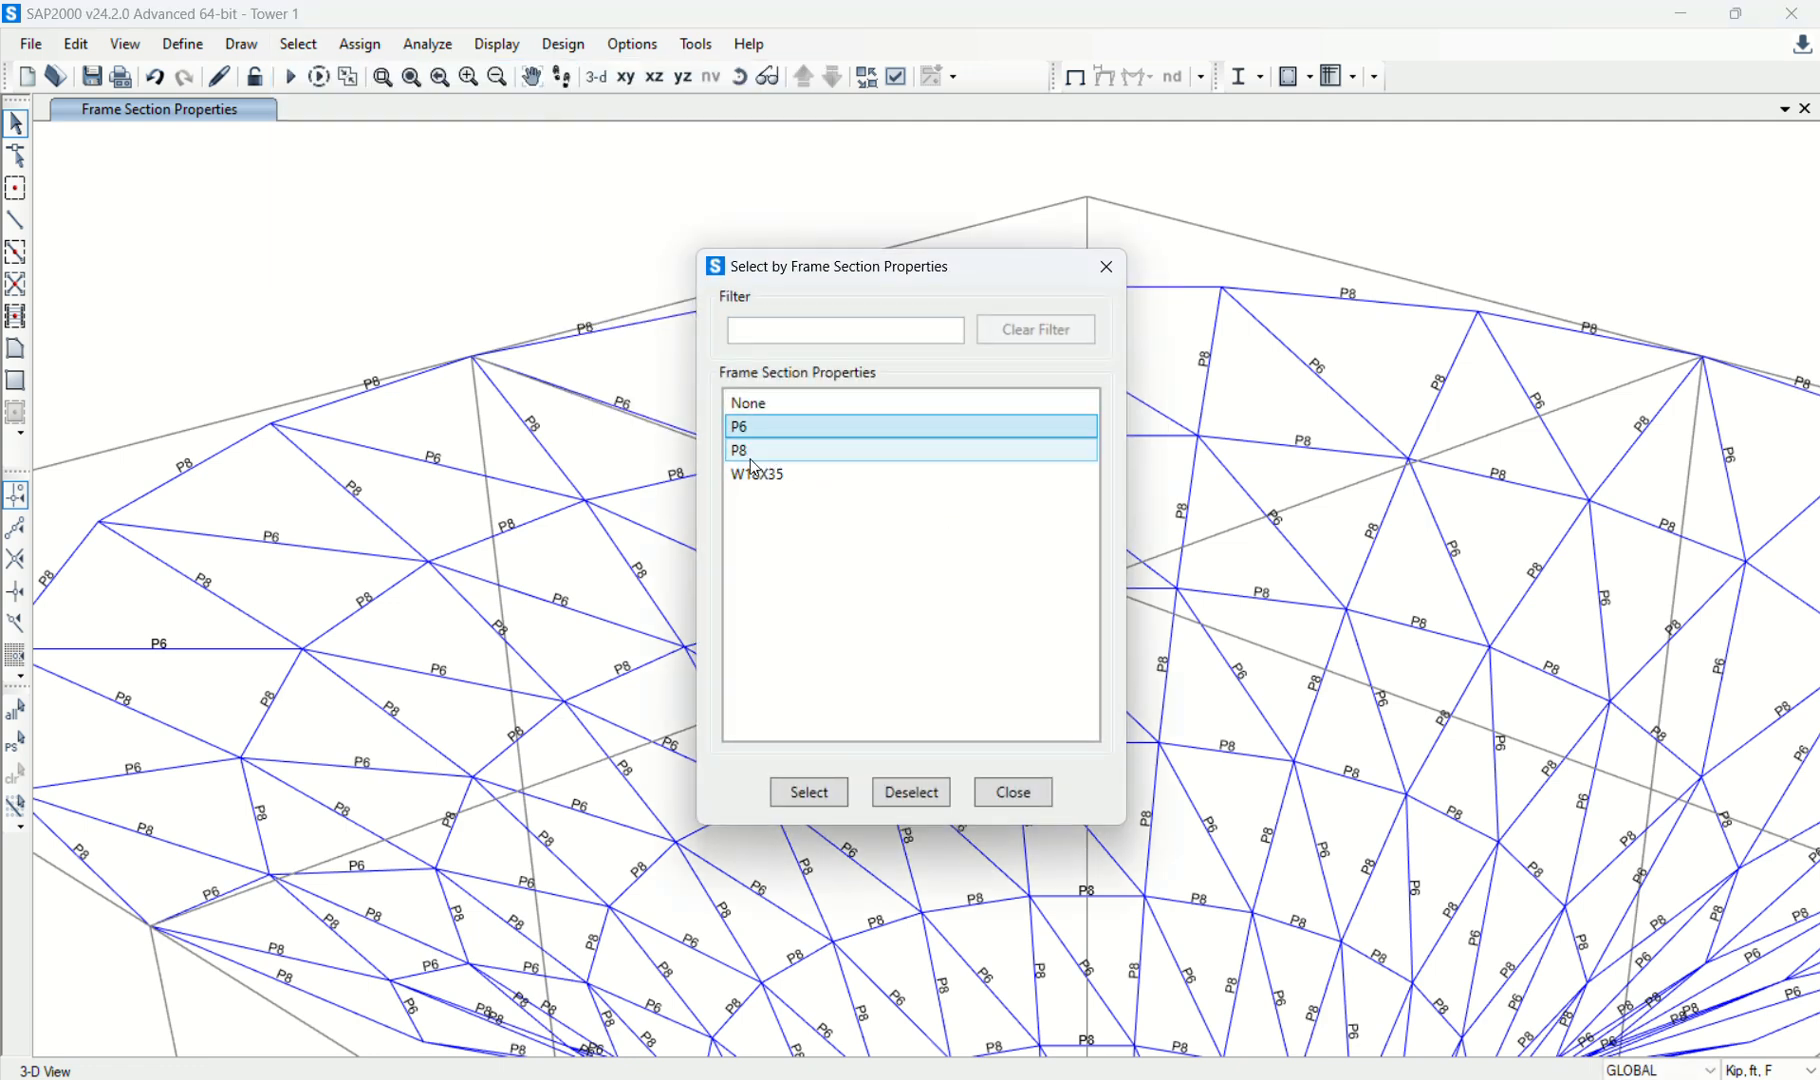
left_click(809, 792)
left_click(1020, 795)
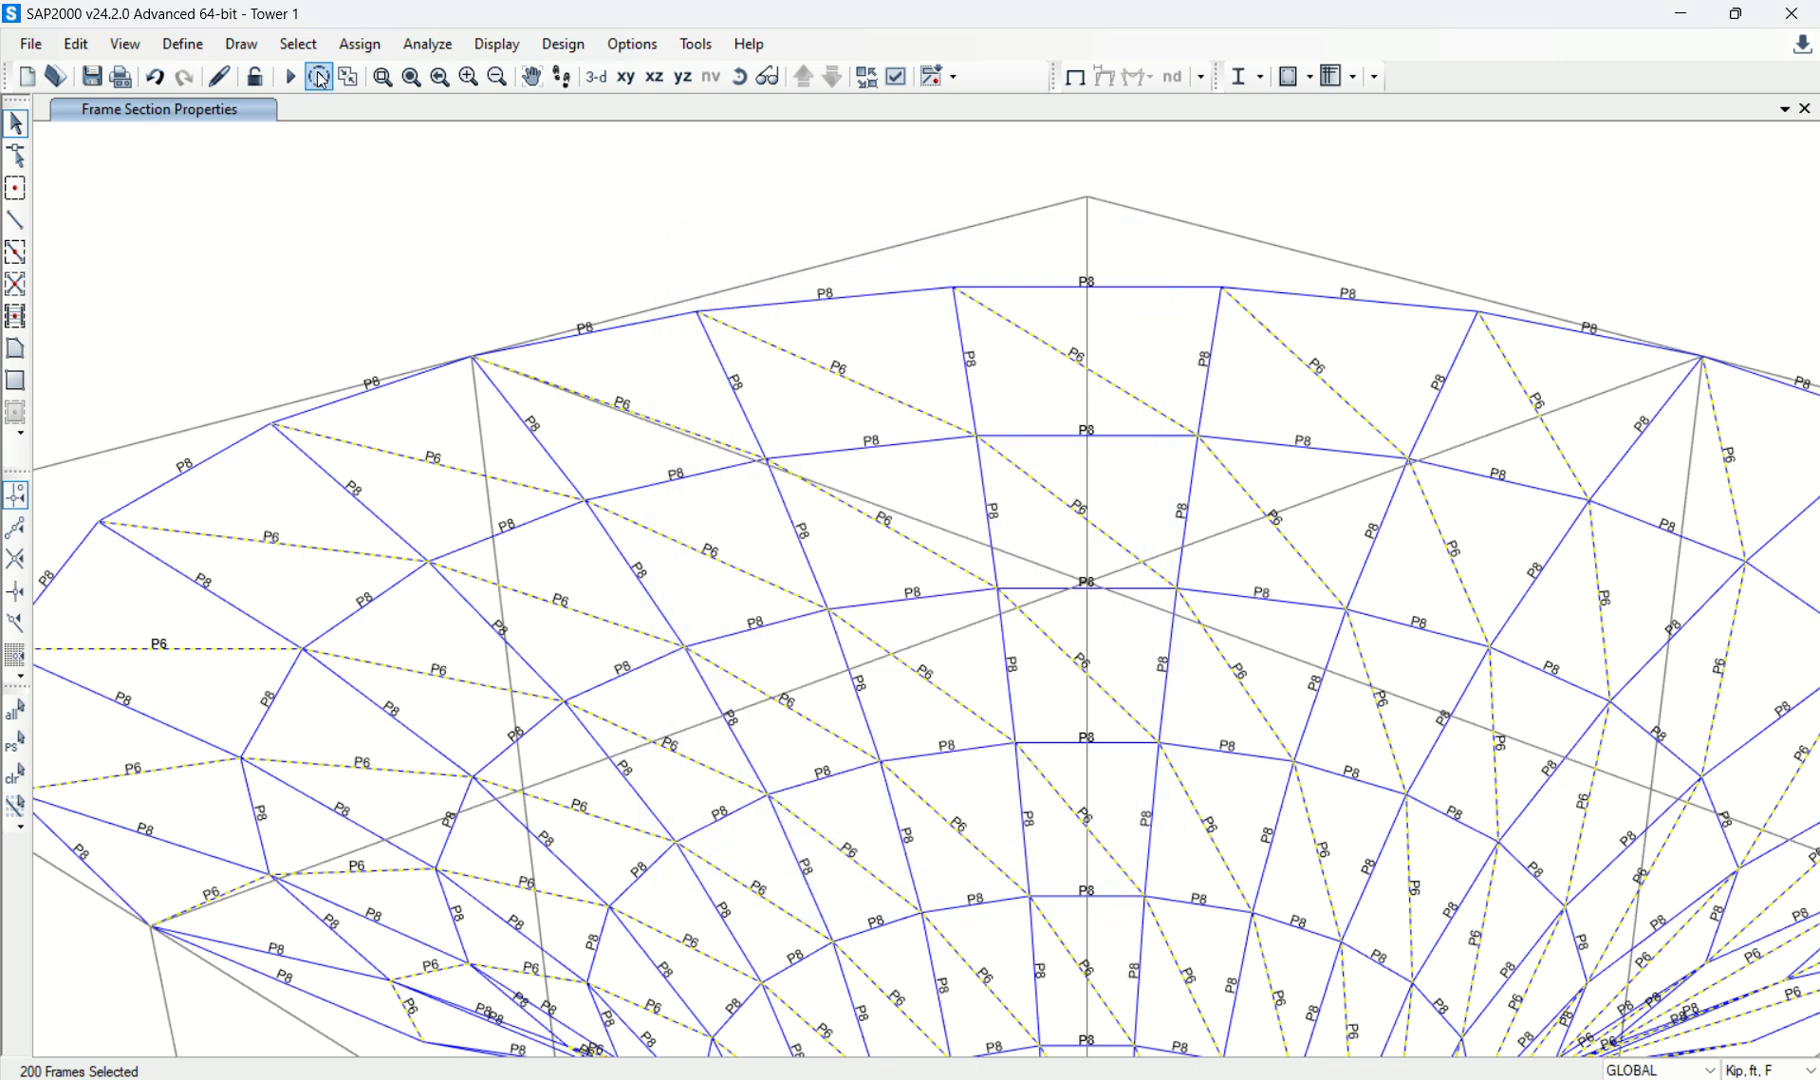
Import the P4 steel pipe section with A992Fy50 material into the frame properties through the frame section assignment.
left_click(359, 44)
mouse_move(395, 118)
left_click(770, 106)
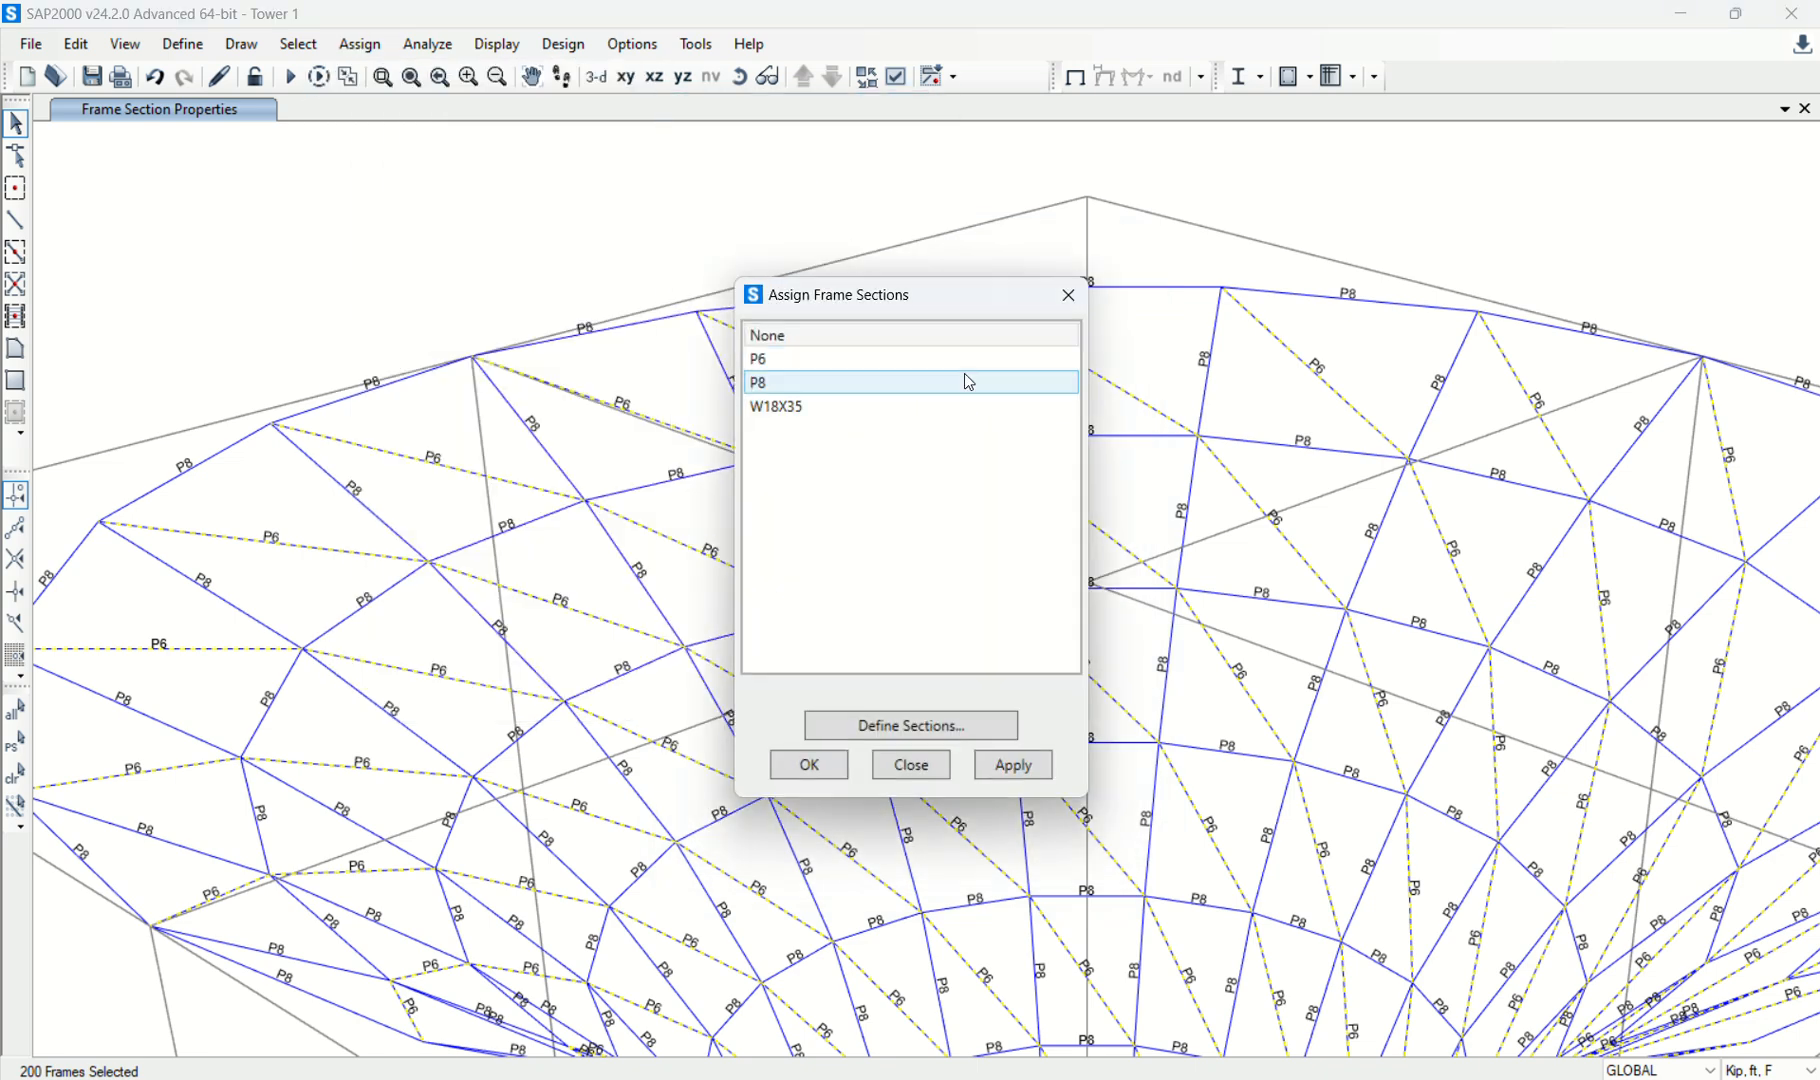
left_click(913, 729)
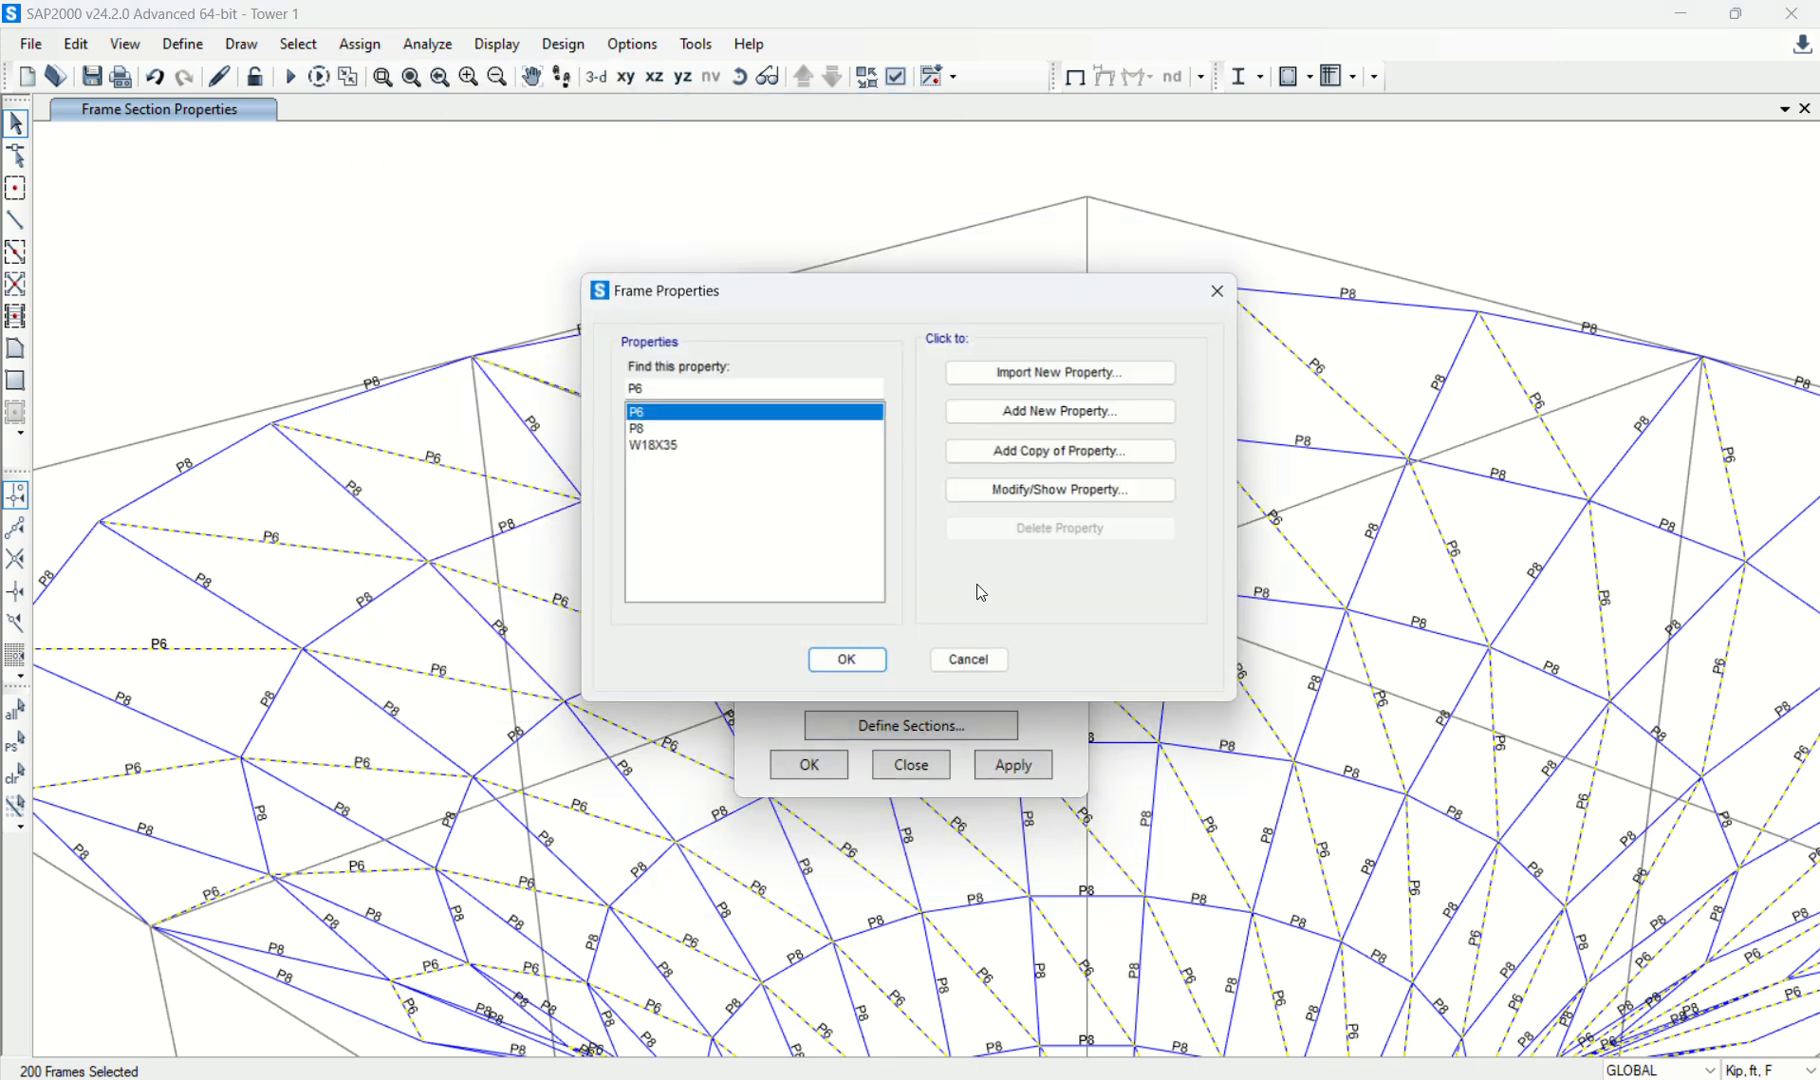
left_click(1053, 372)
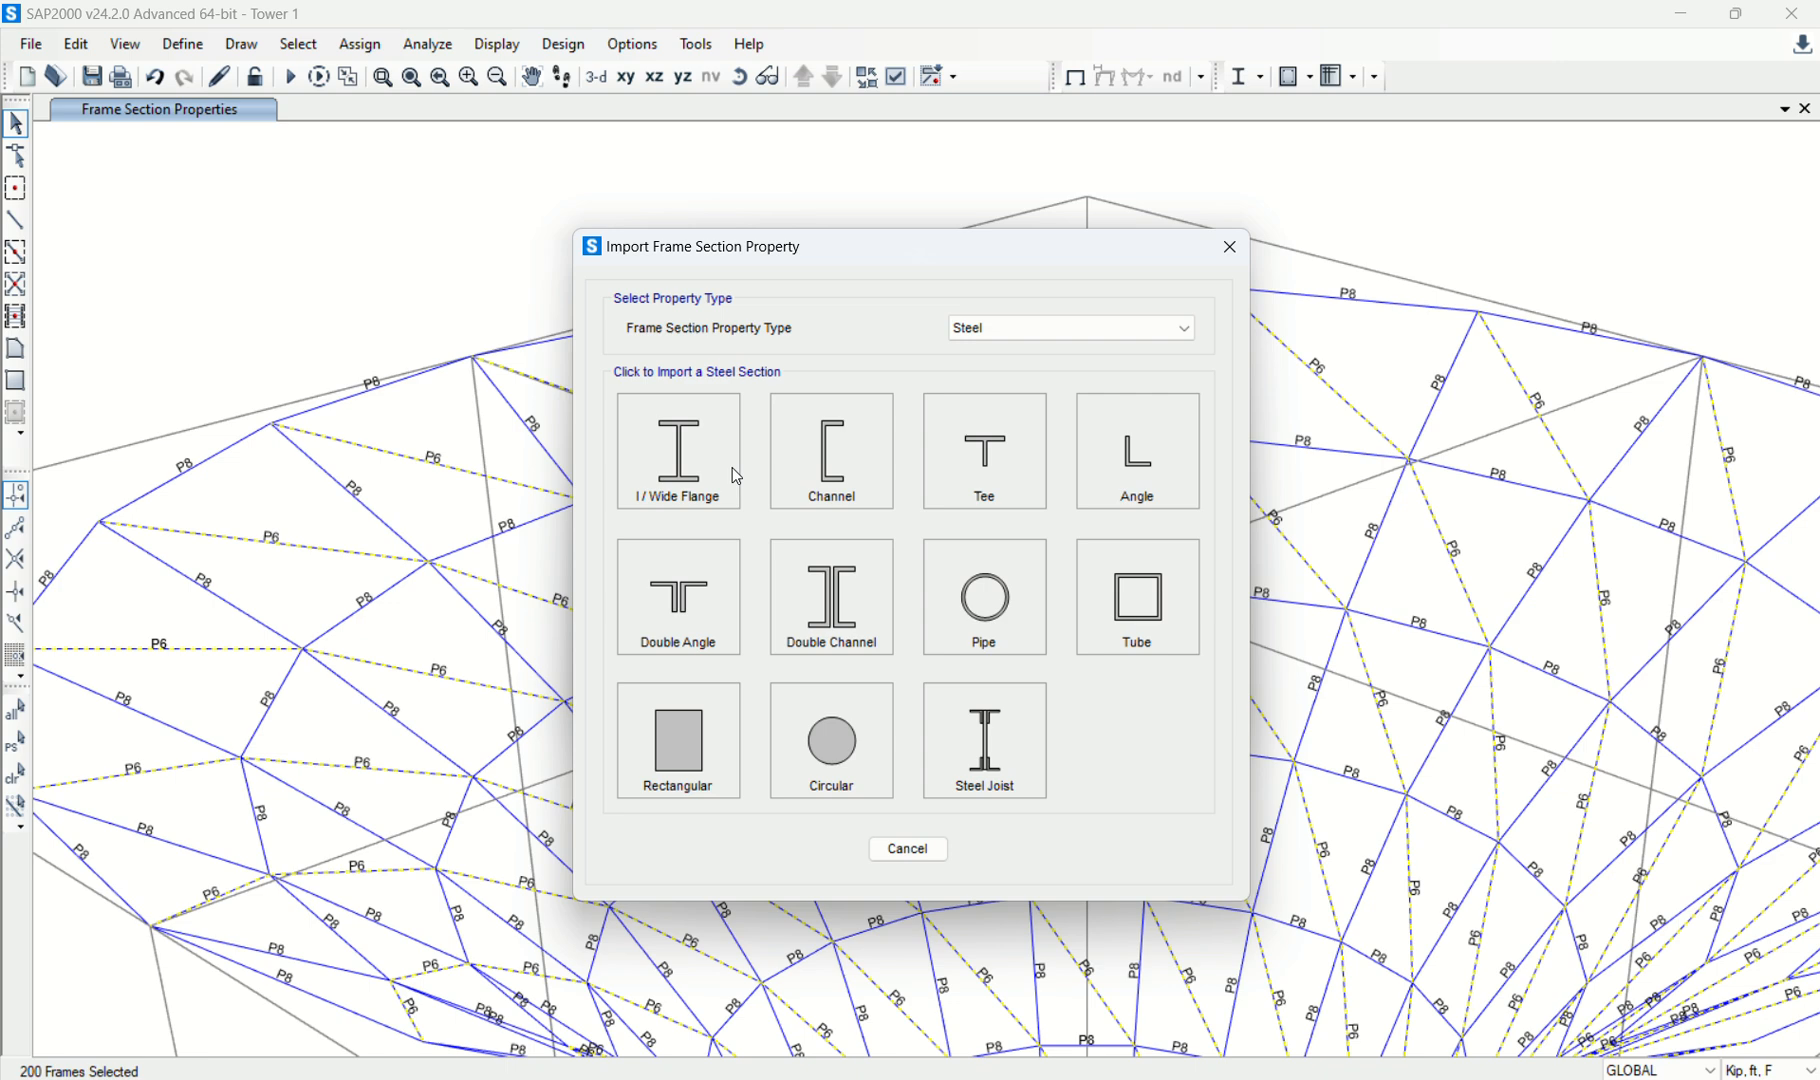
left_click(1012, 624)
left_click(777, 580)
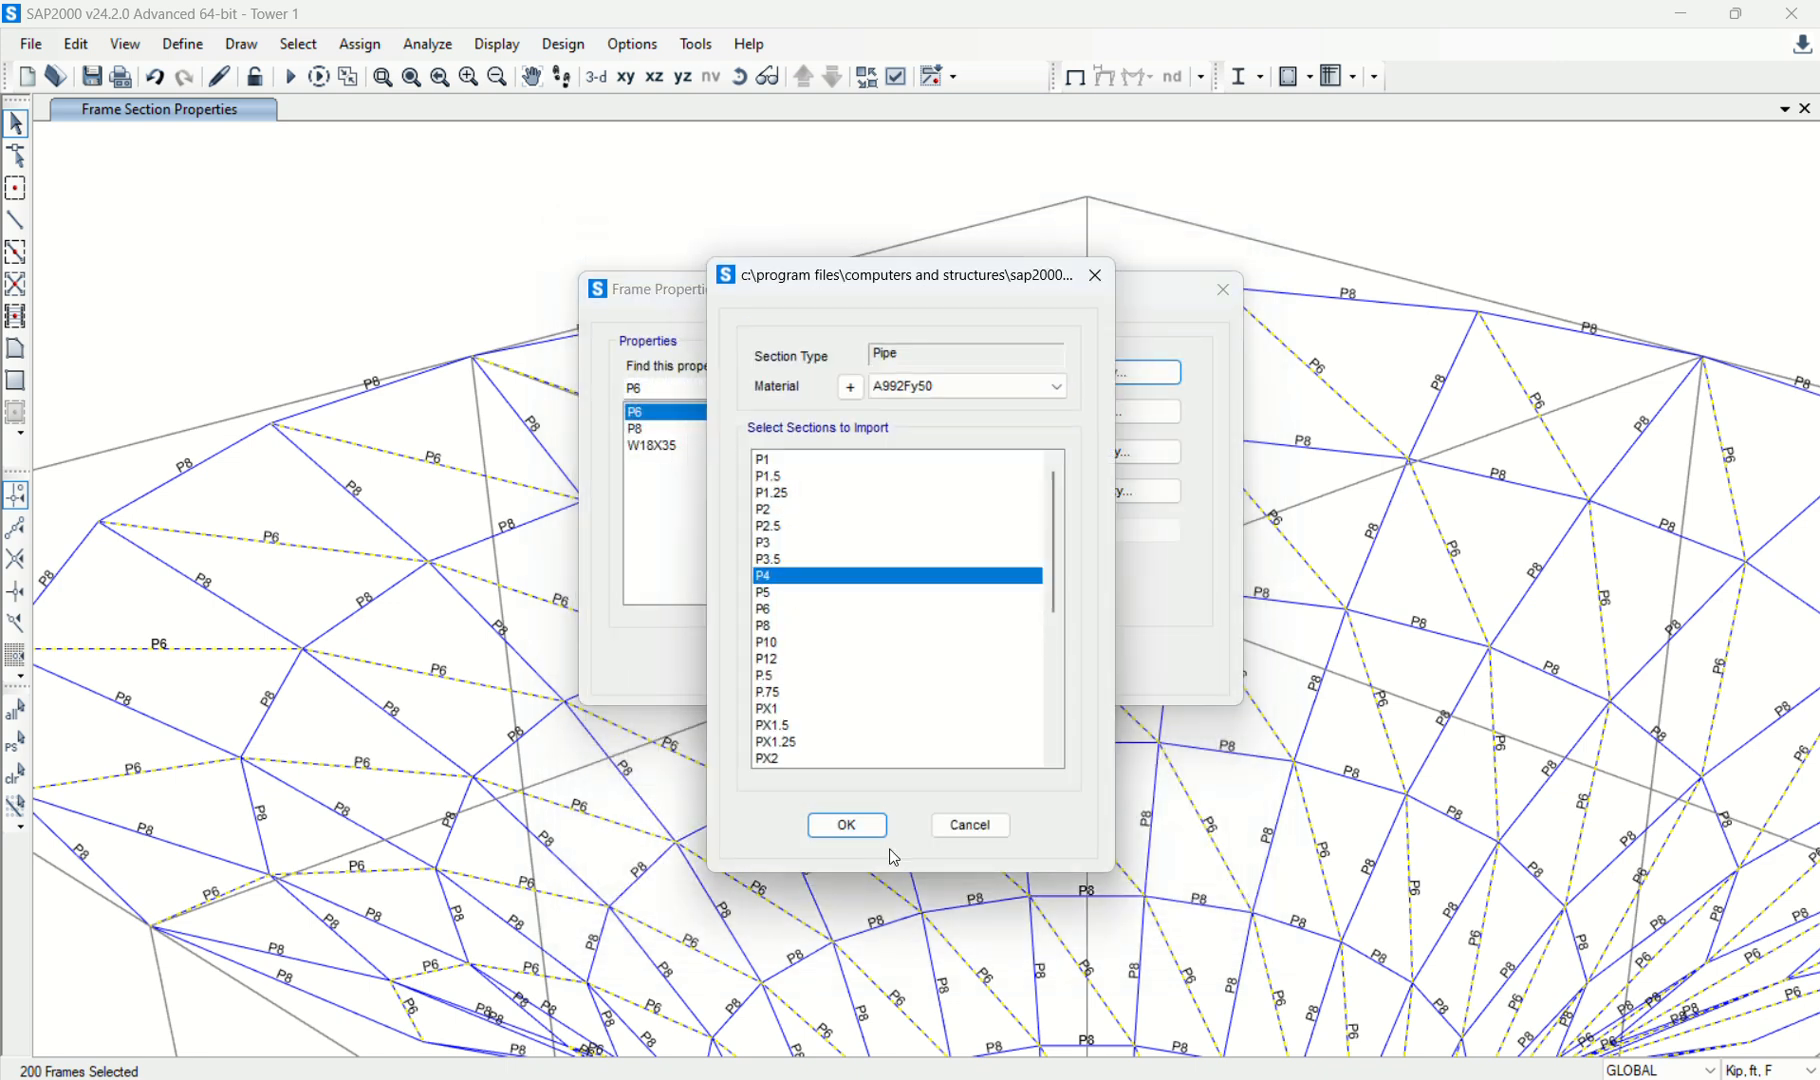
left_click(848, 826)
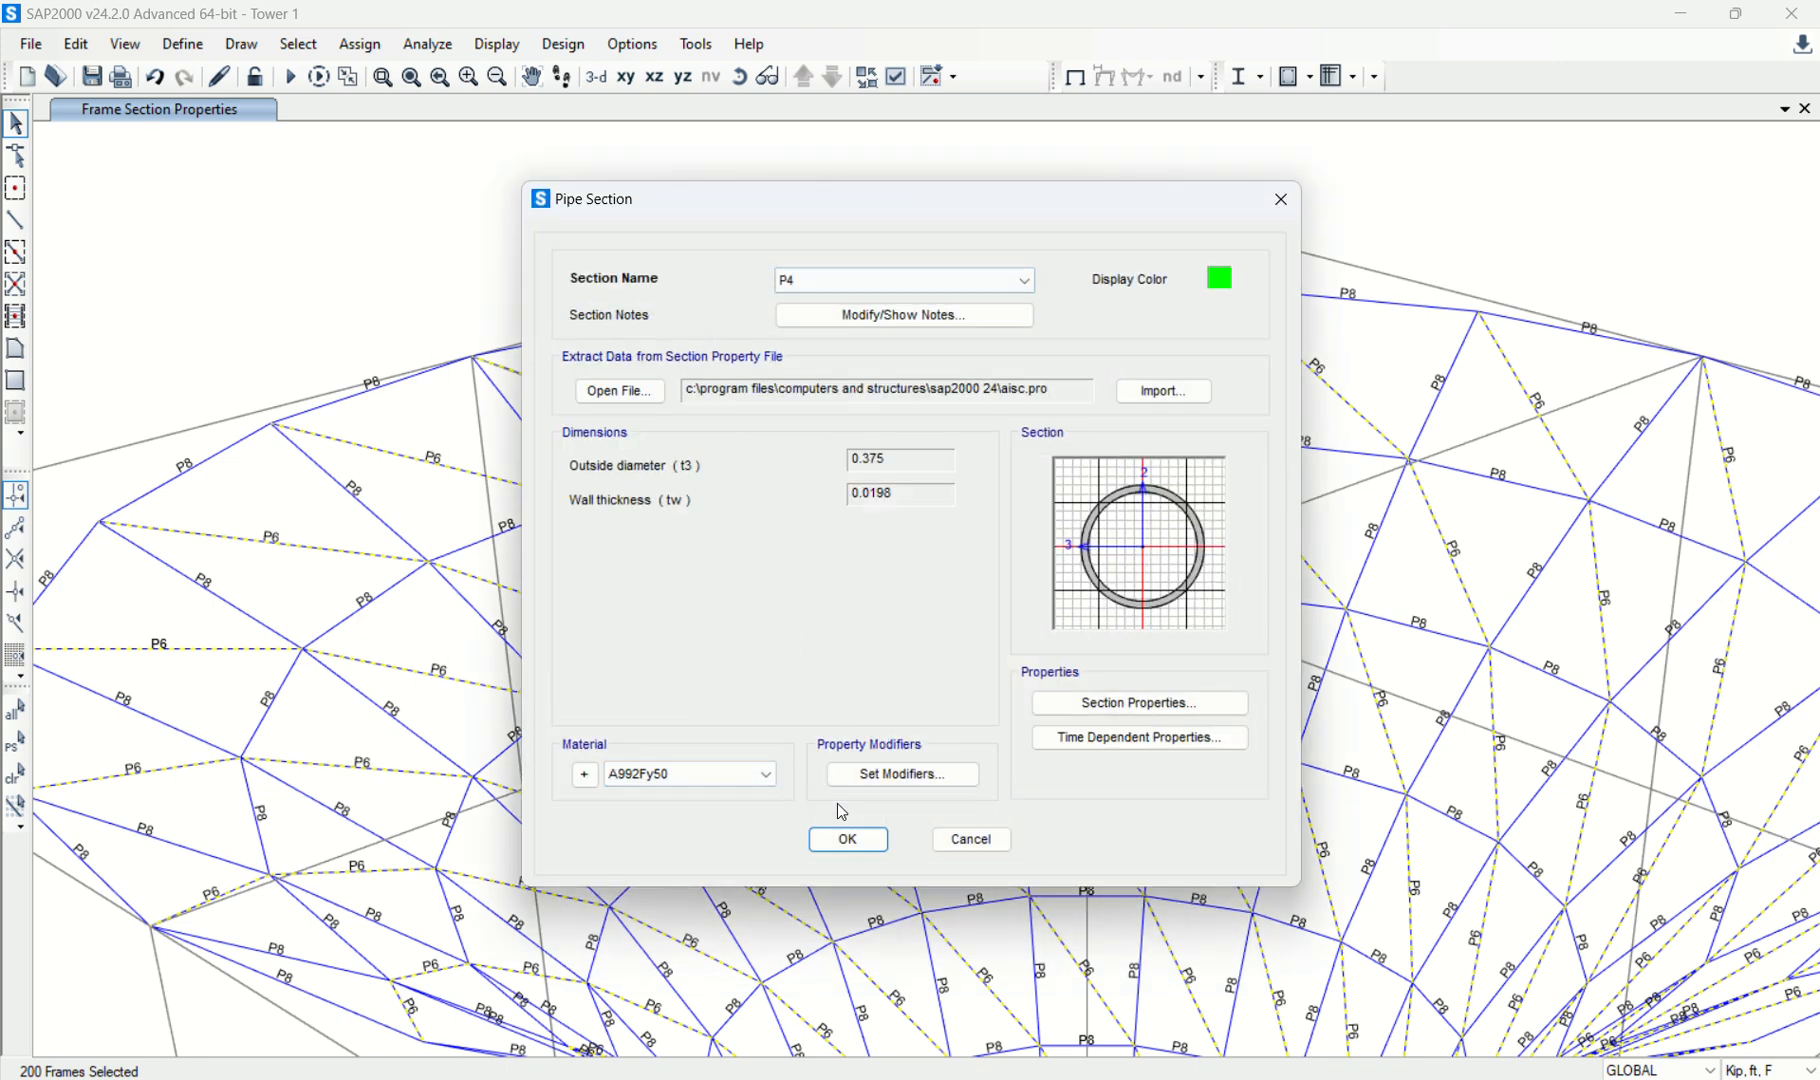
left_click(848, 839)
left_click(845, 664)
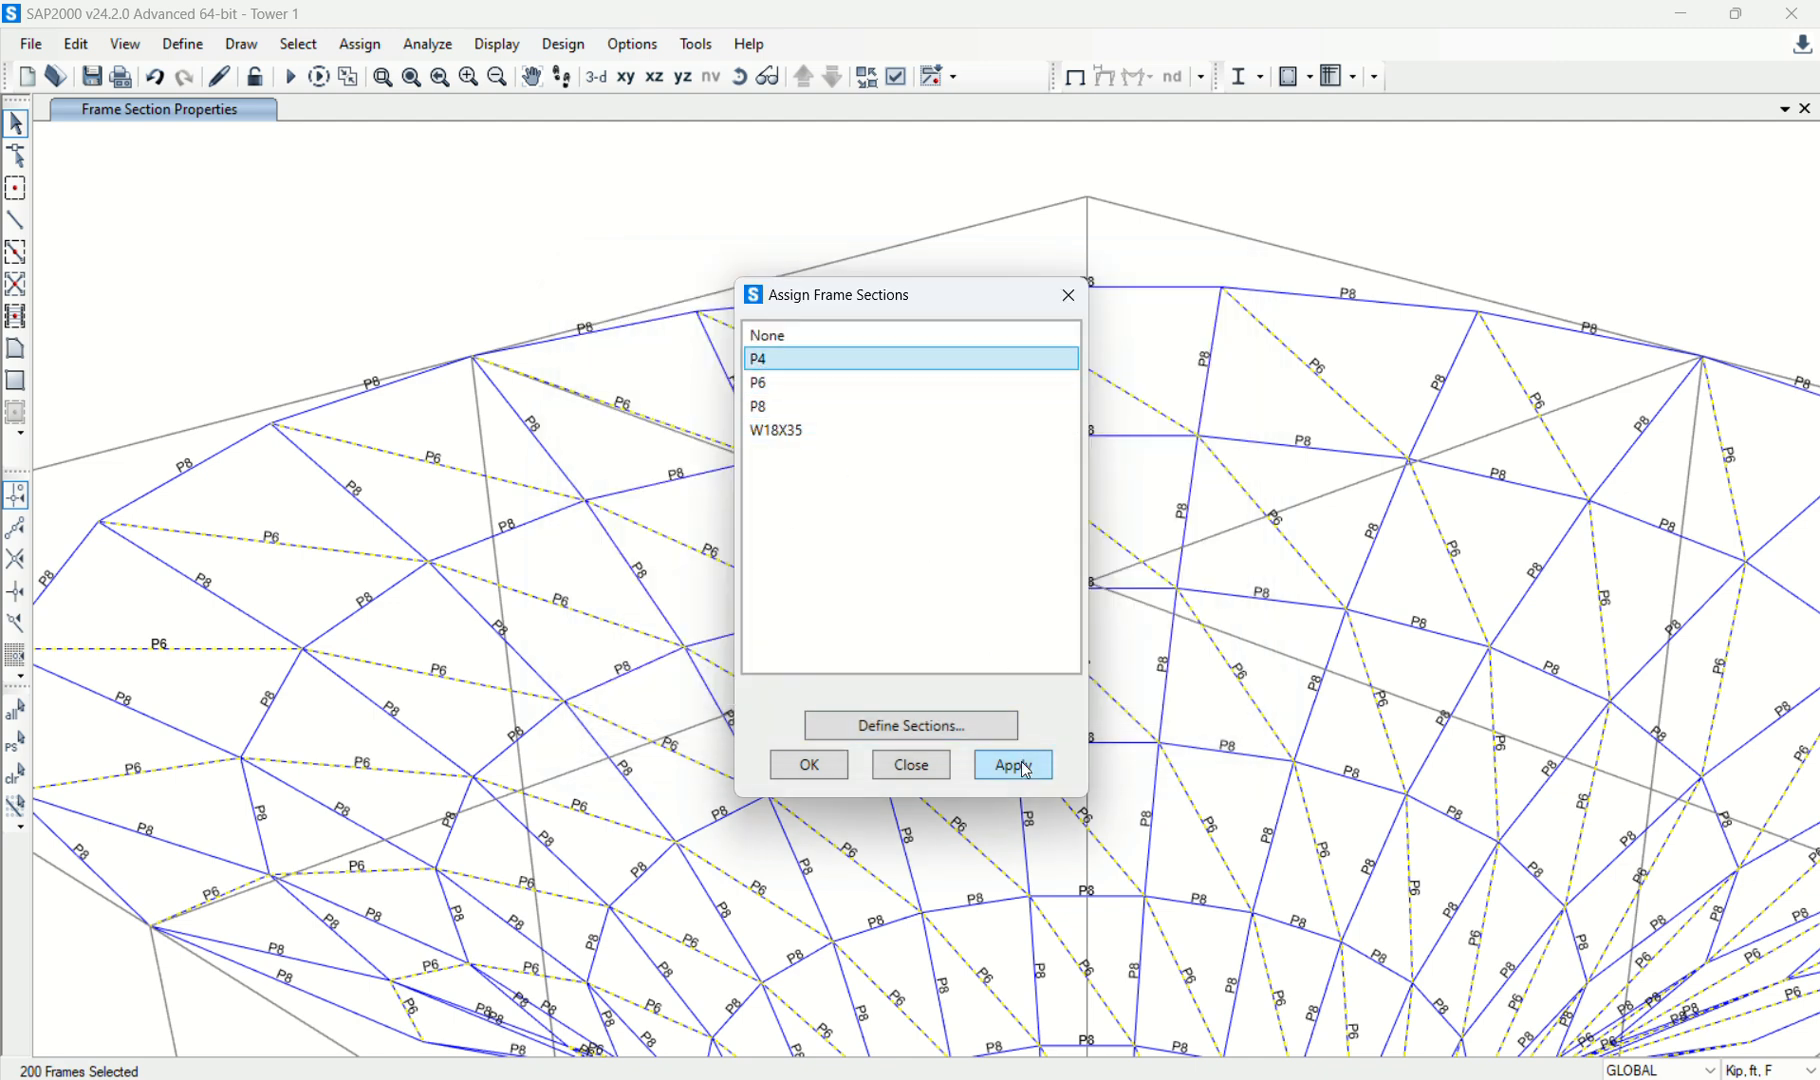
Assign the P4 section to the selected braces and restore the full view of the tower.
left_click(1013, 766)
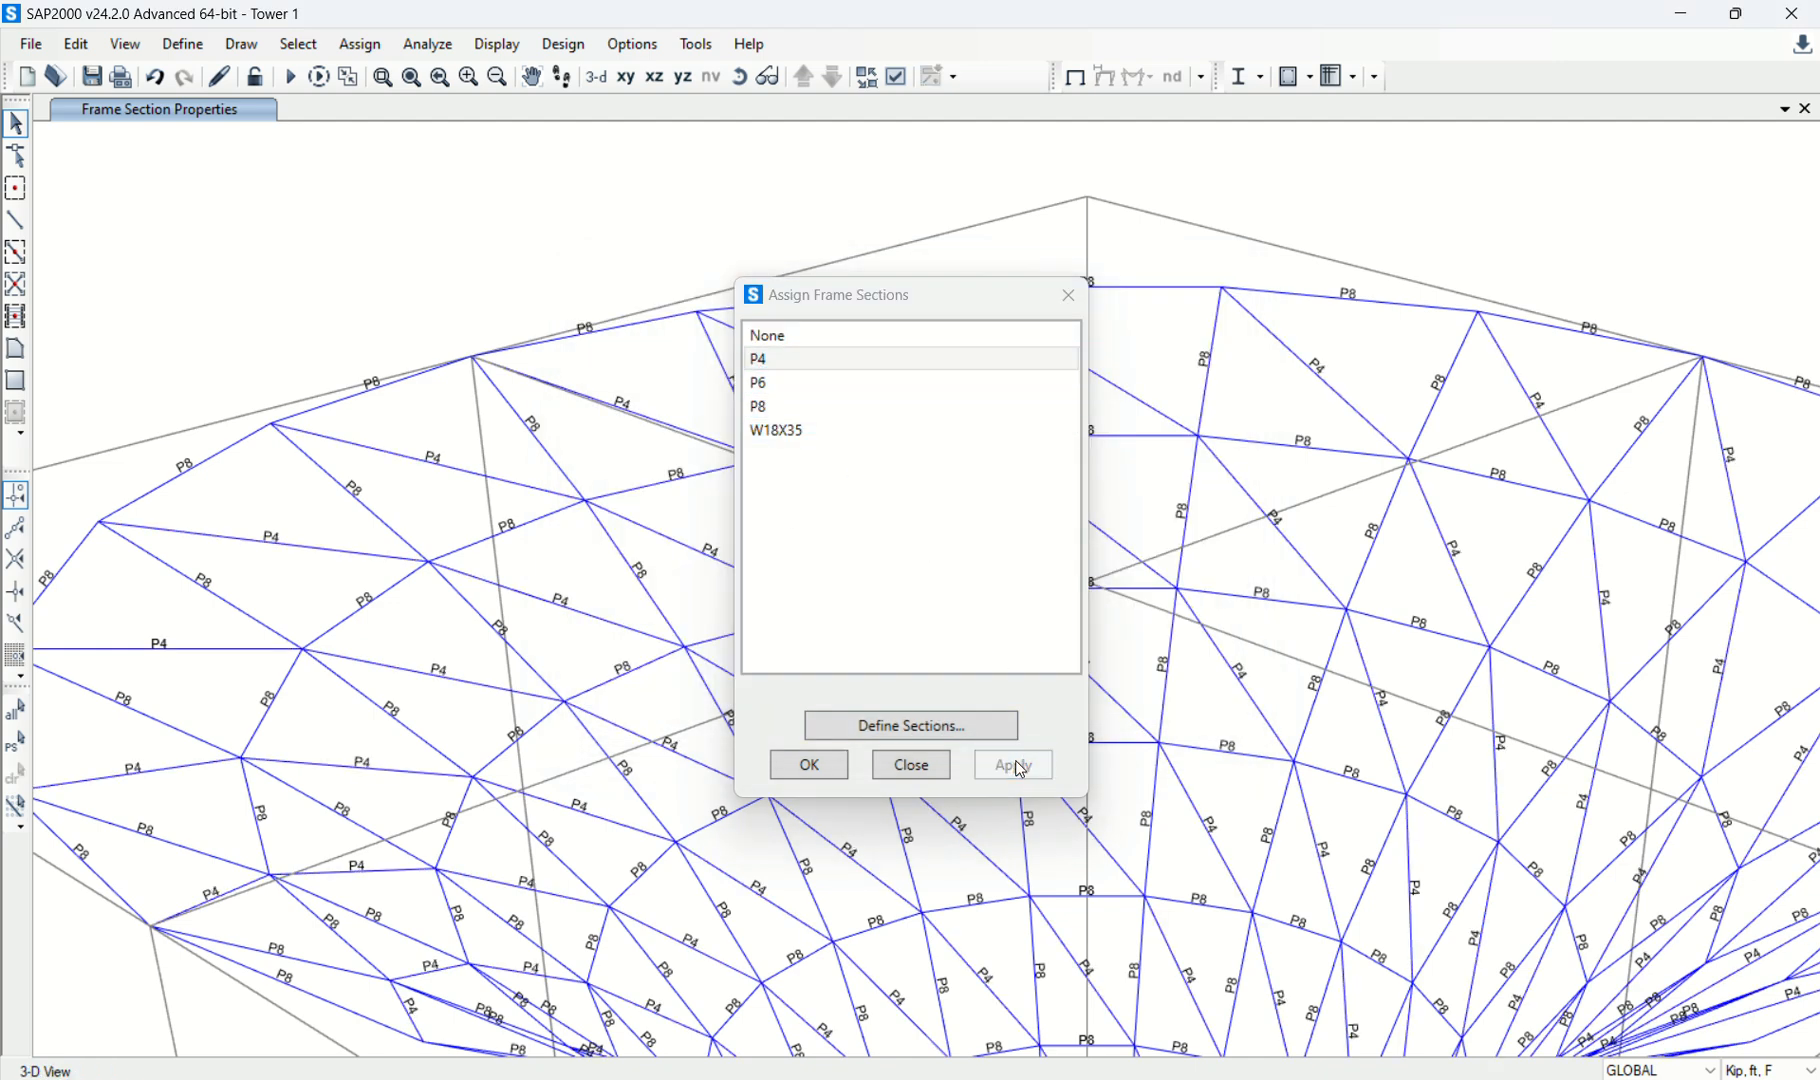
left_click(910, 765)
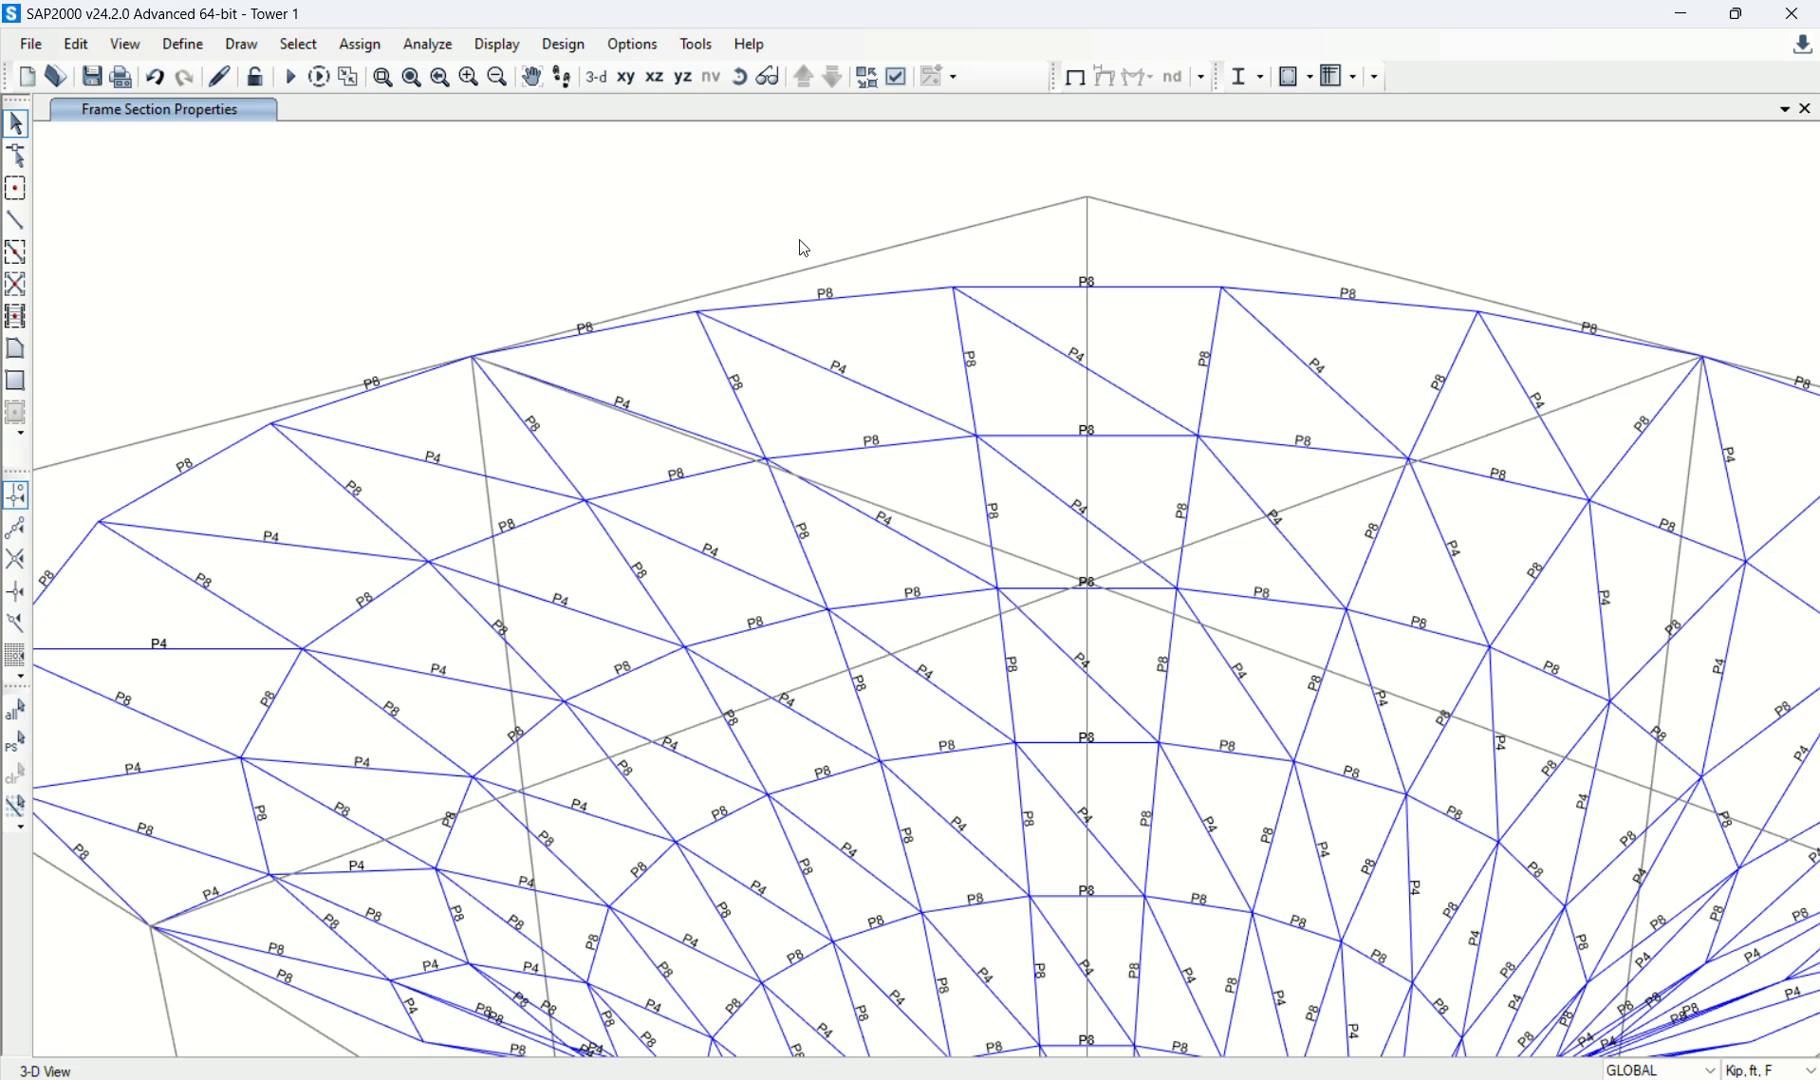
left_click(412, 77)
Try a 3D view in the XZ direction with a 60 degree aperture, then an XY plan view.
left_click(299, 45)
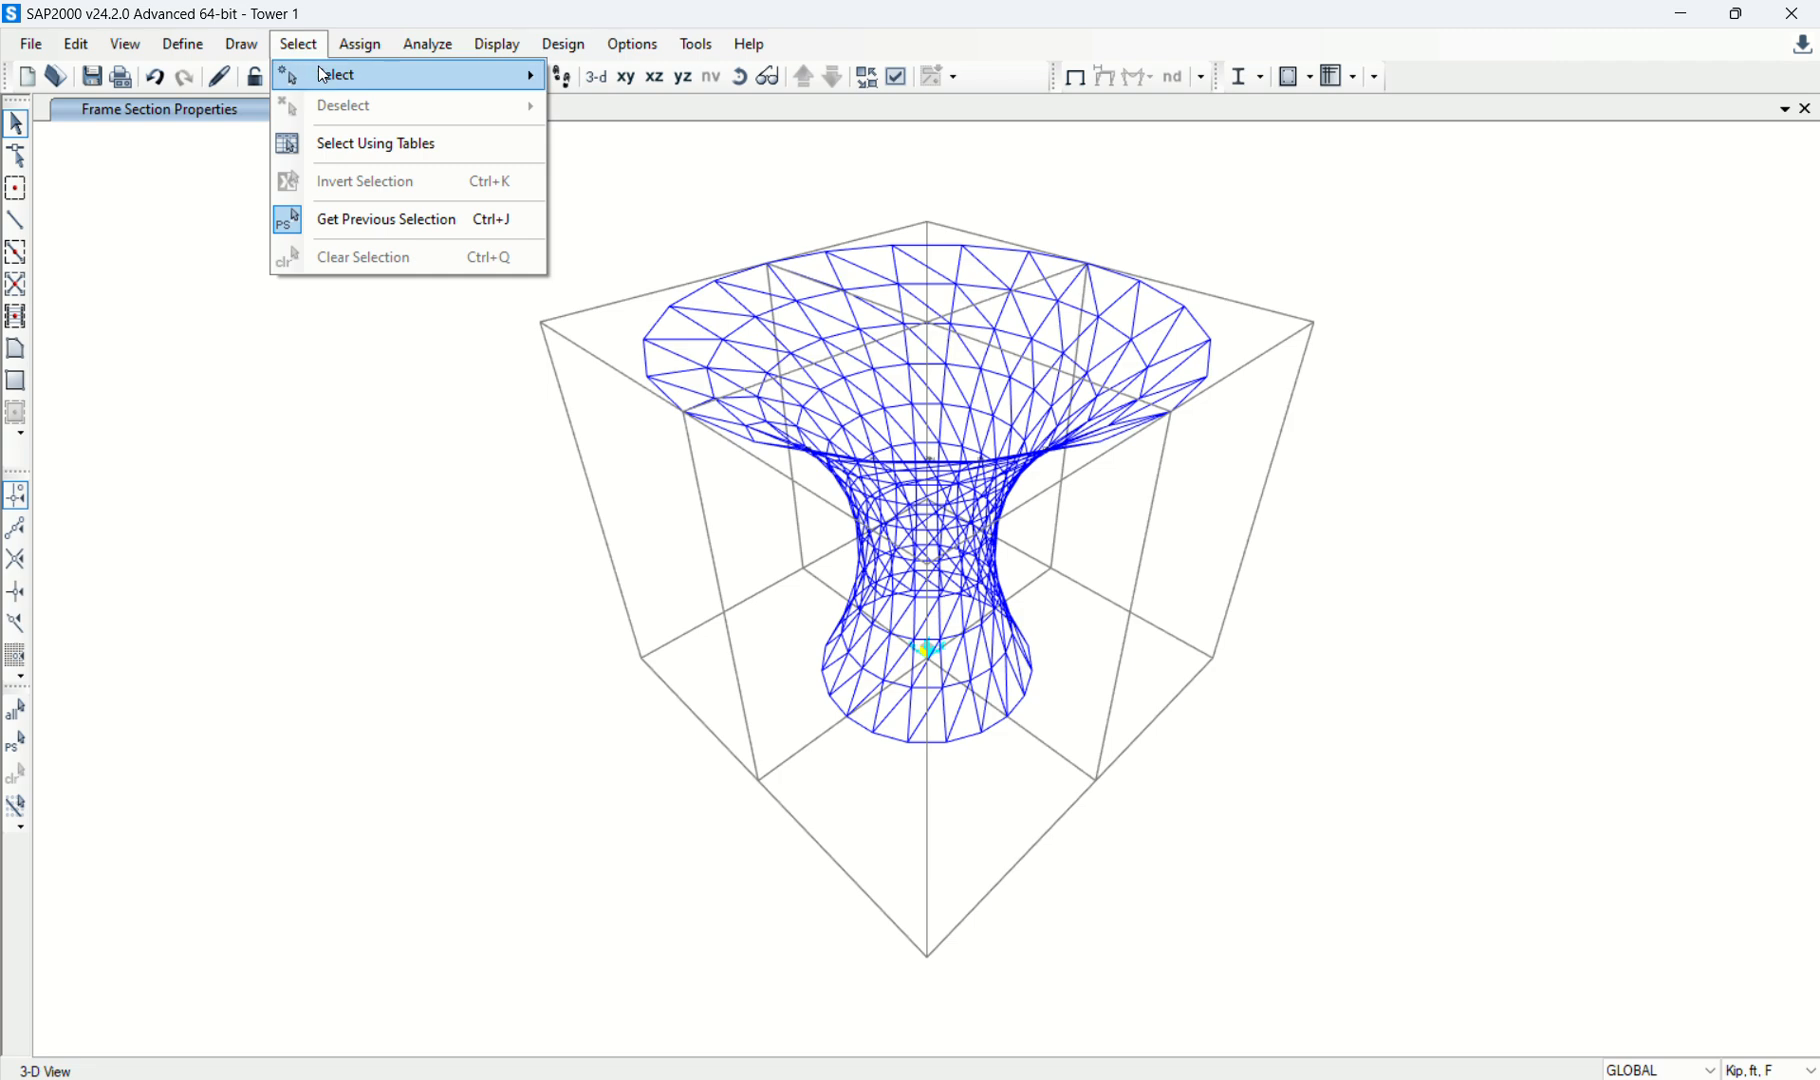
left_click(392, 294)
left_click(125, 44)
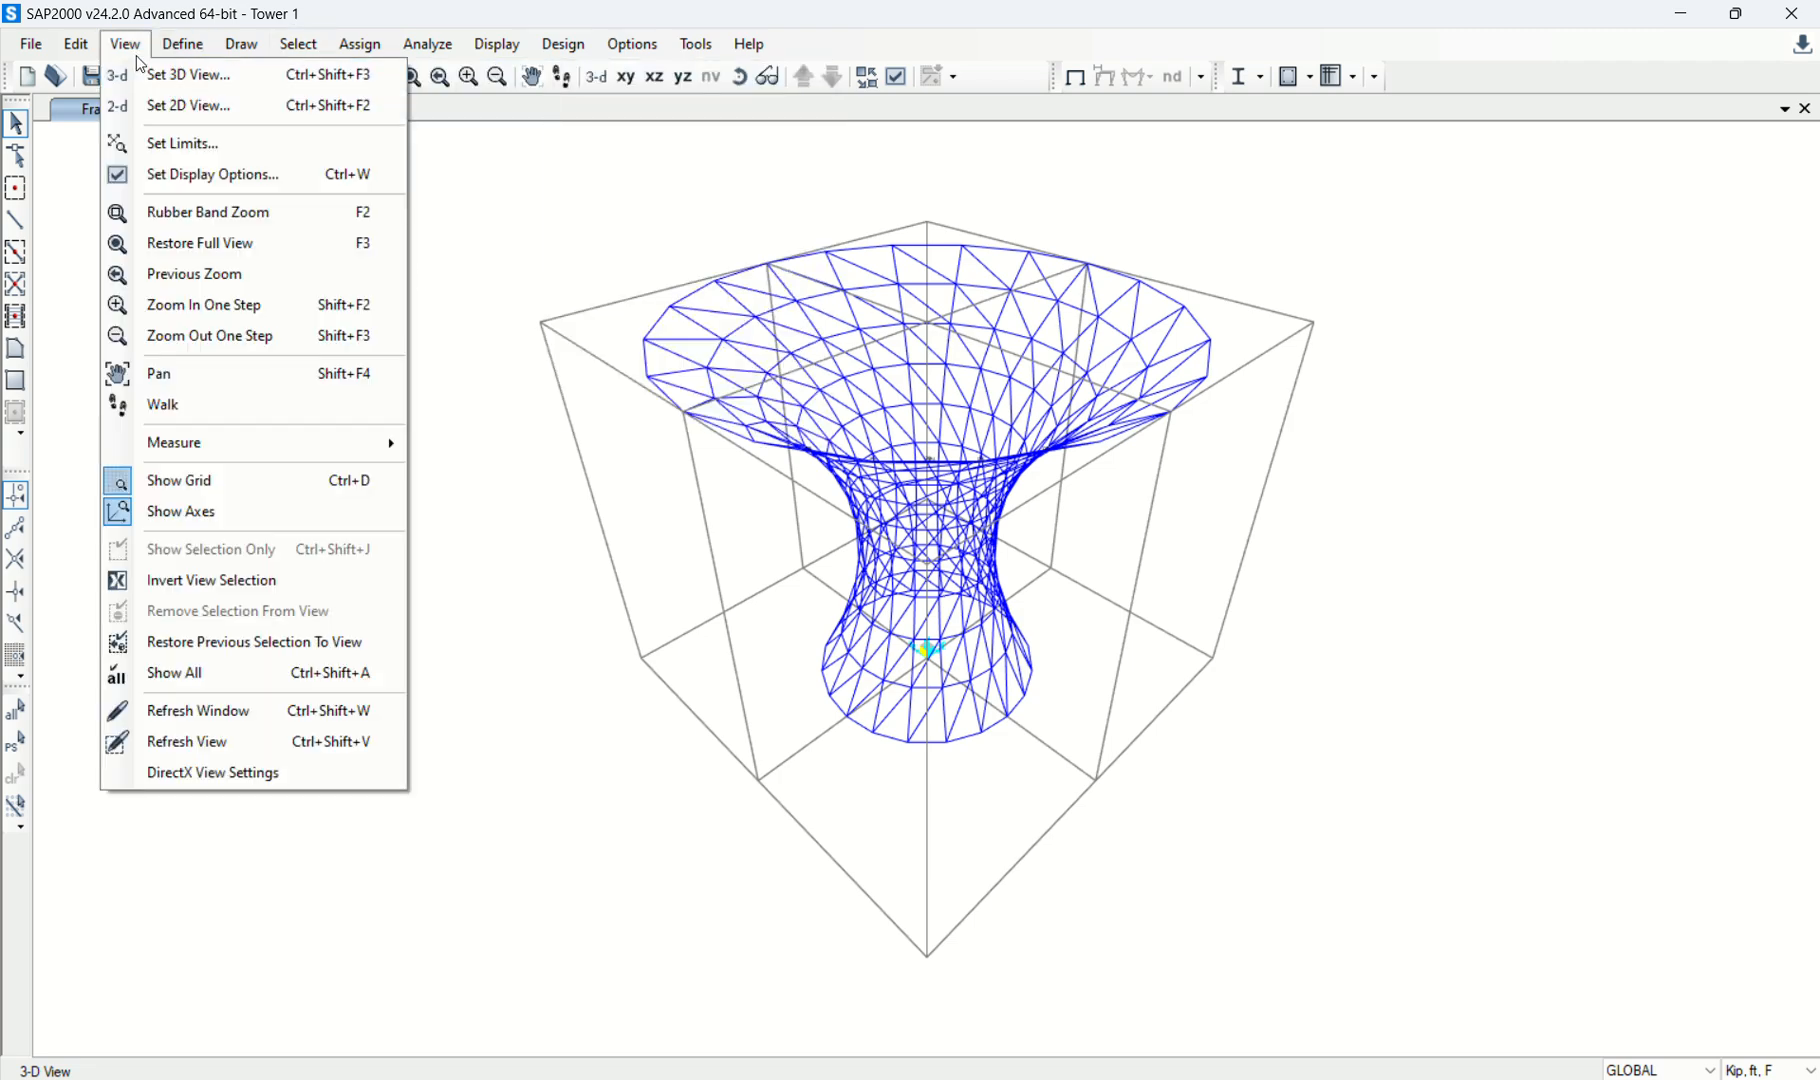
left_click(185, 74)
left_click(1057, 678)
left_click_drag(847, 681, 647, 663)
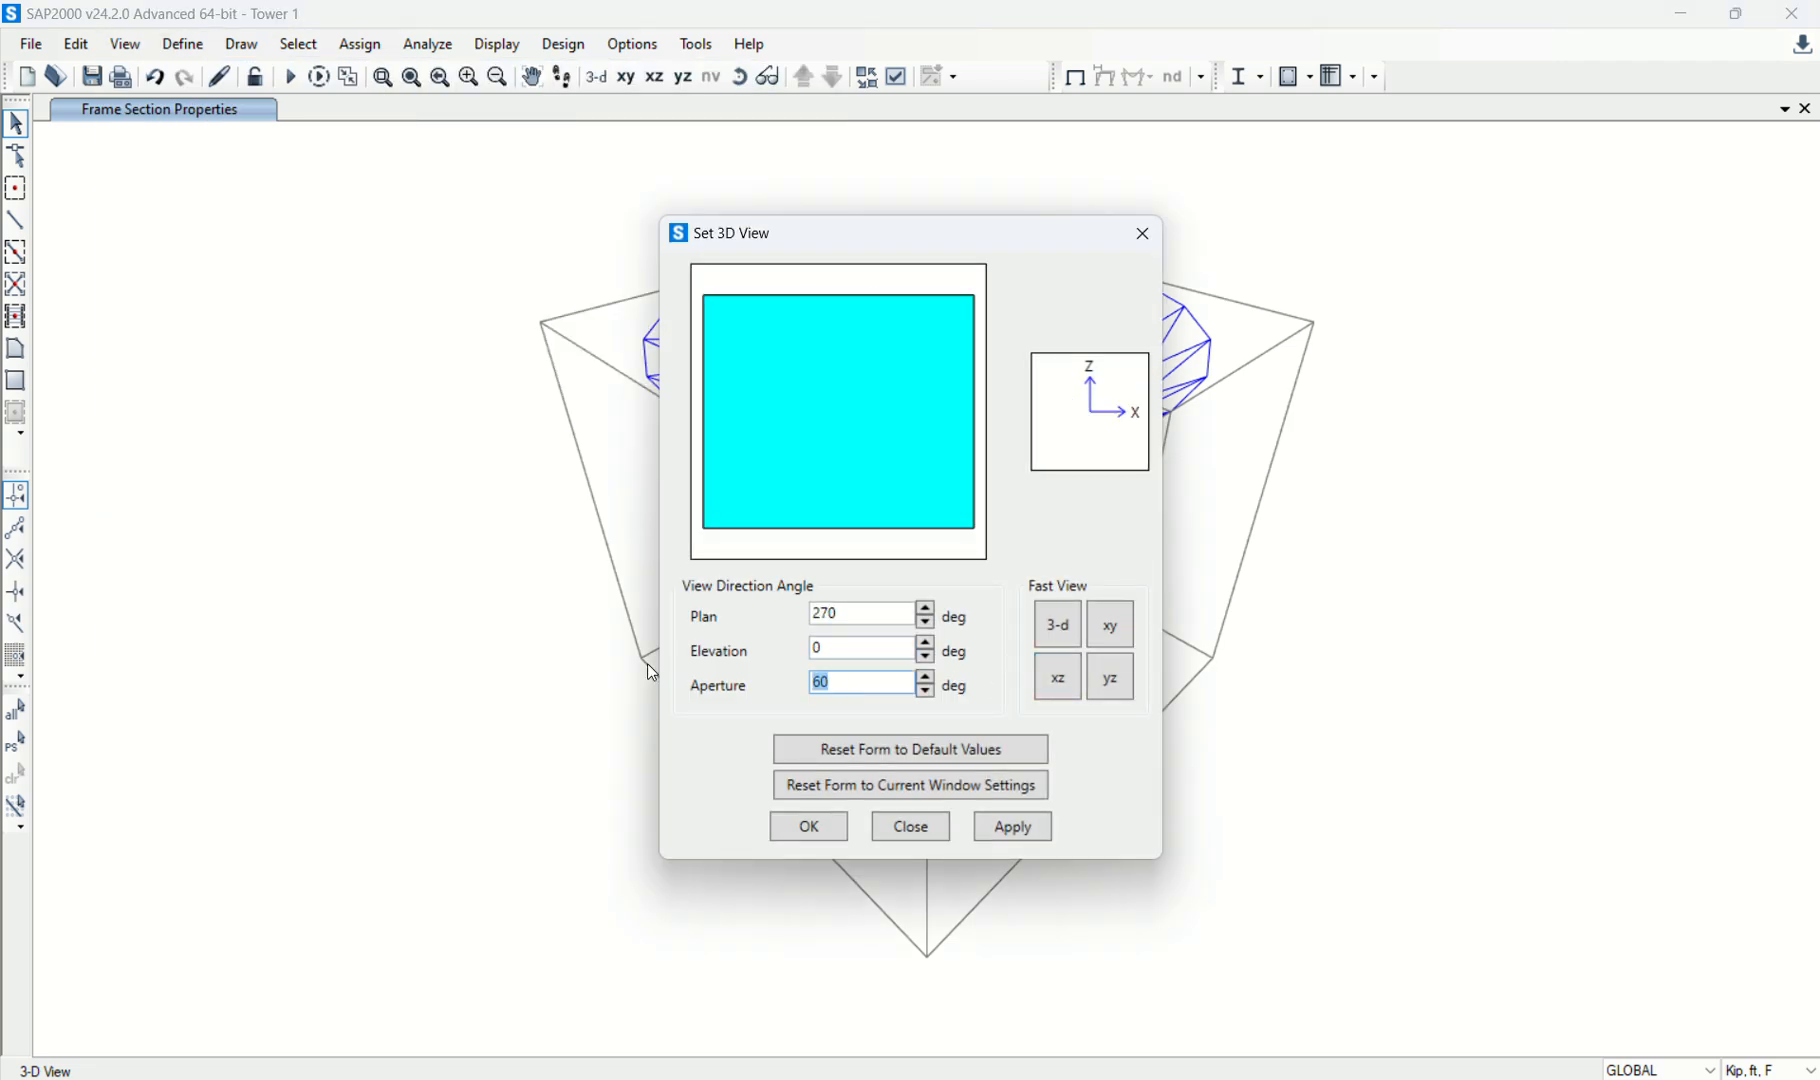
left_click(810, 827)
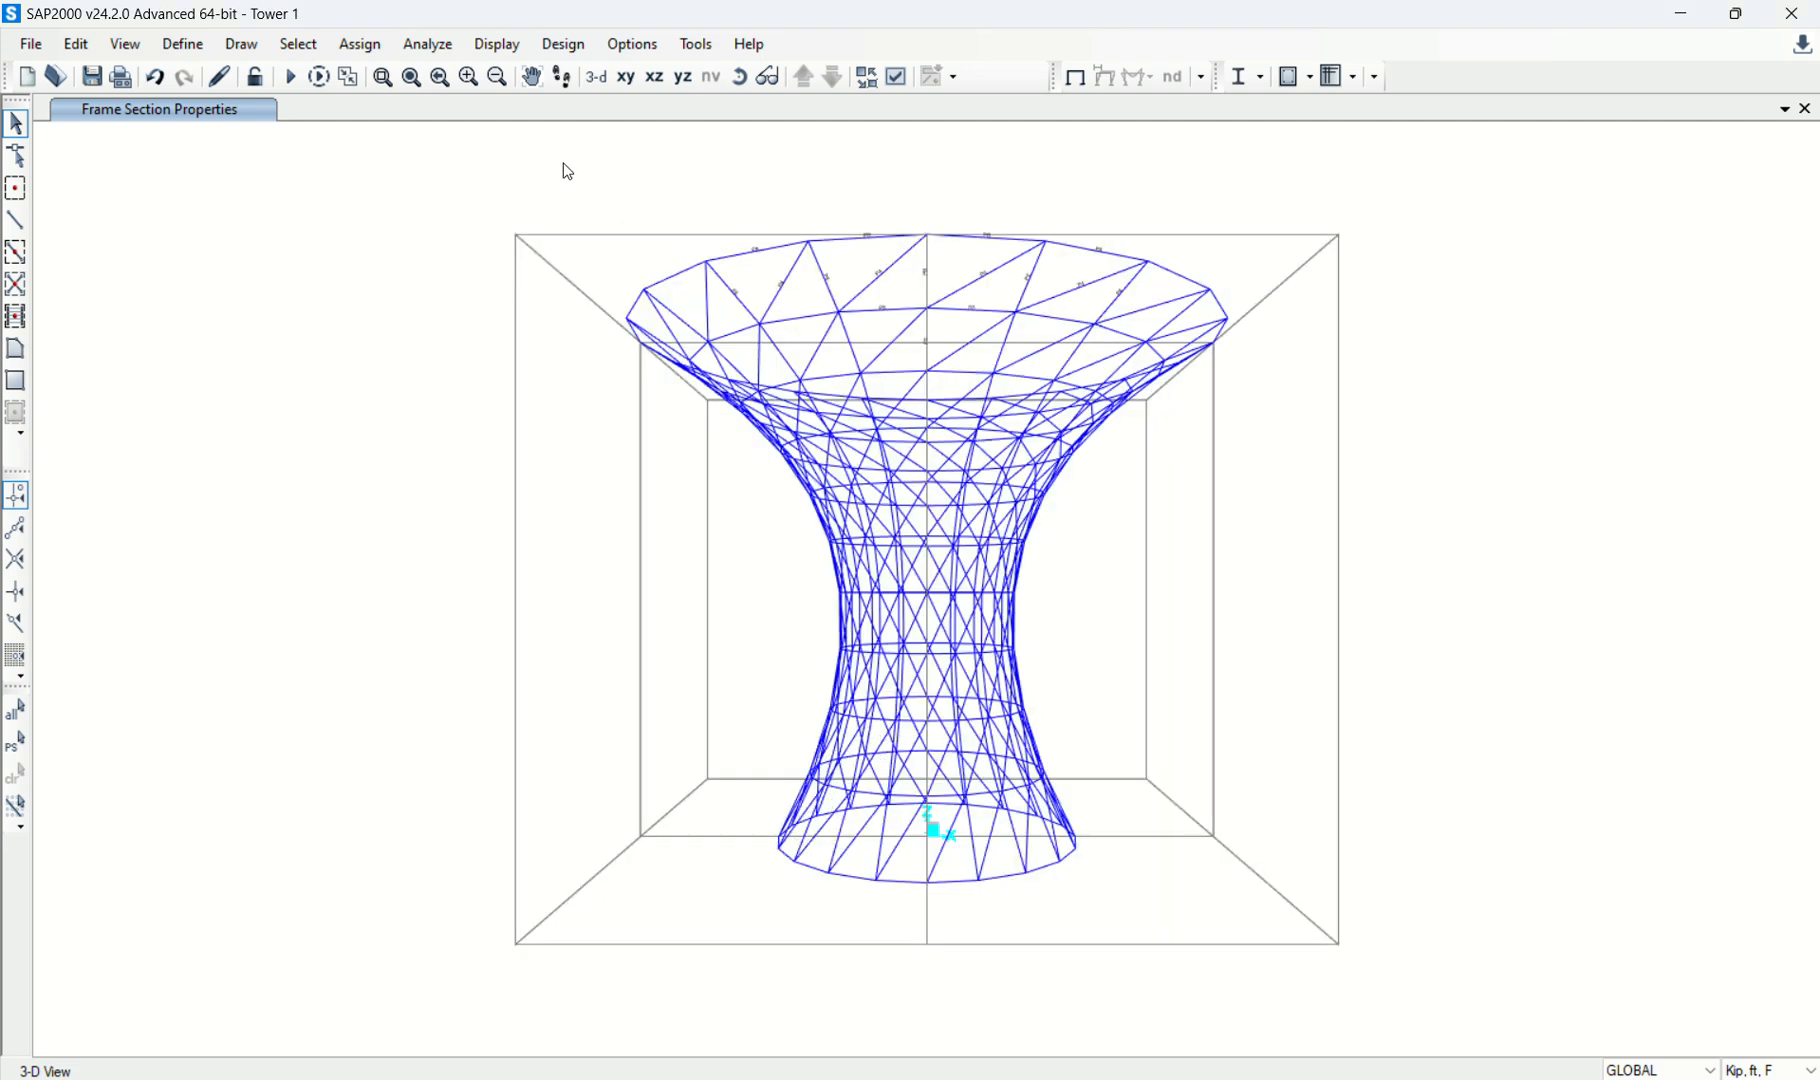
left_click(627, 80)
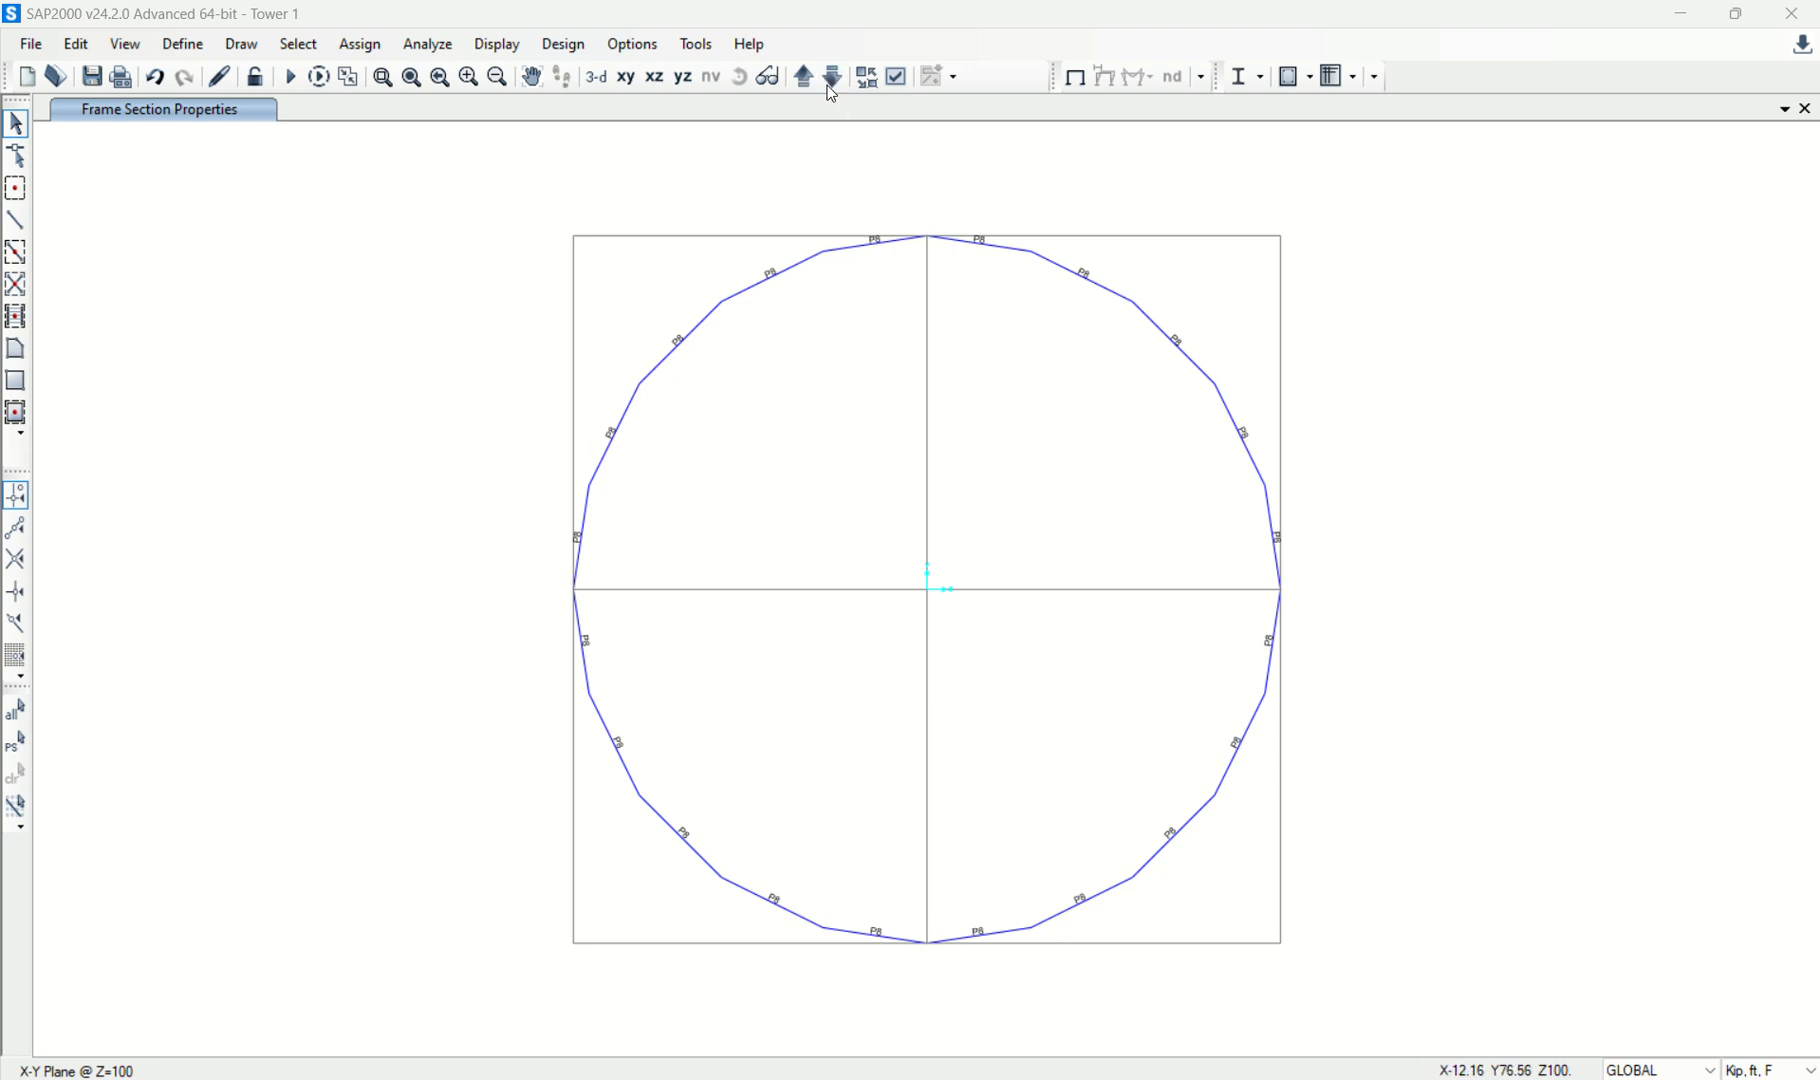
Set the 3D view to the XZ direction with a 0 degree aperture.
left_click(125, 44)
left_click(183, 73)
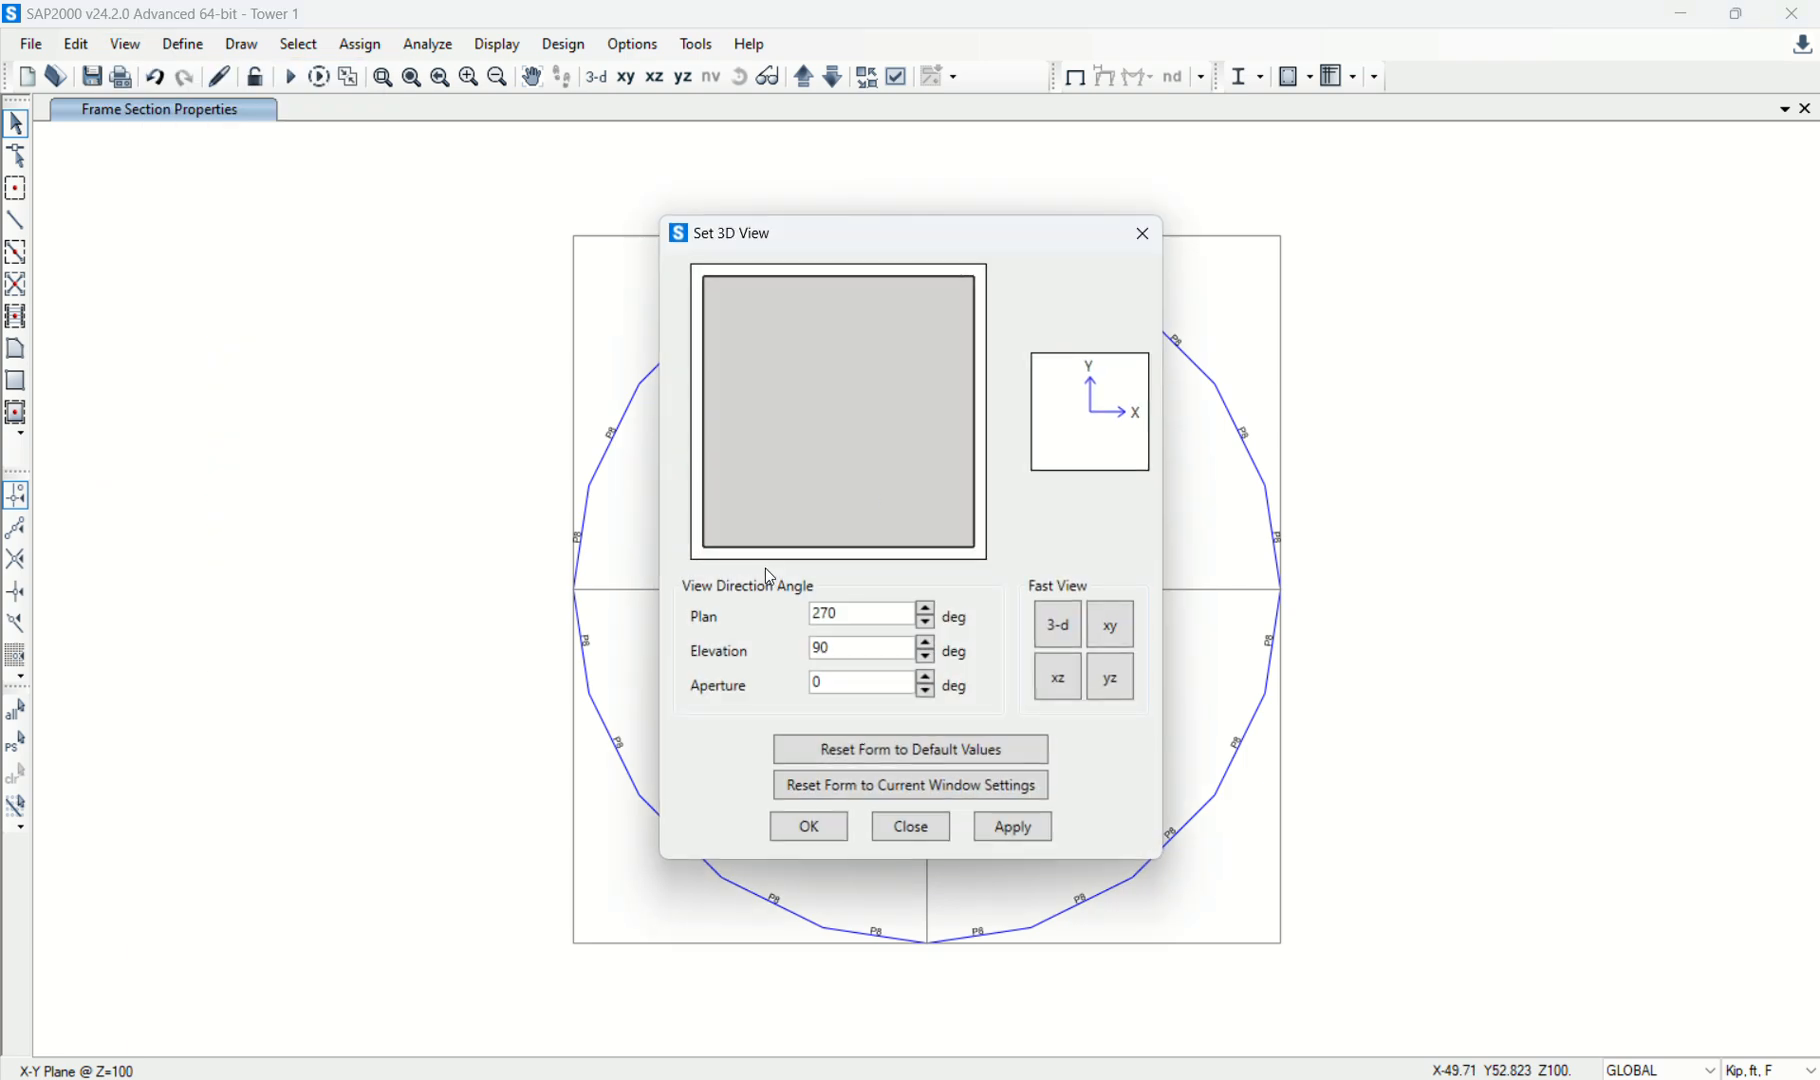
left_click(1042, 695)
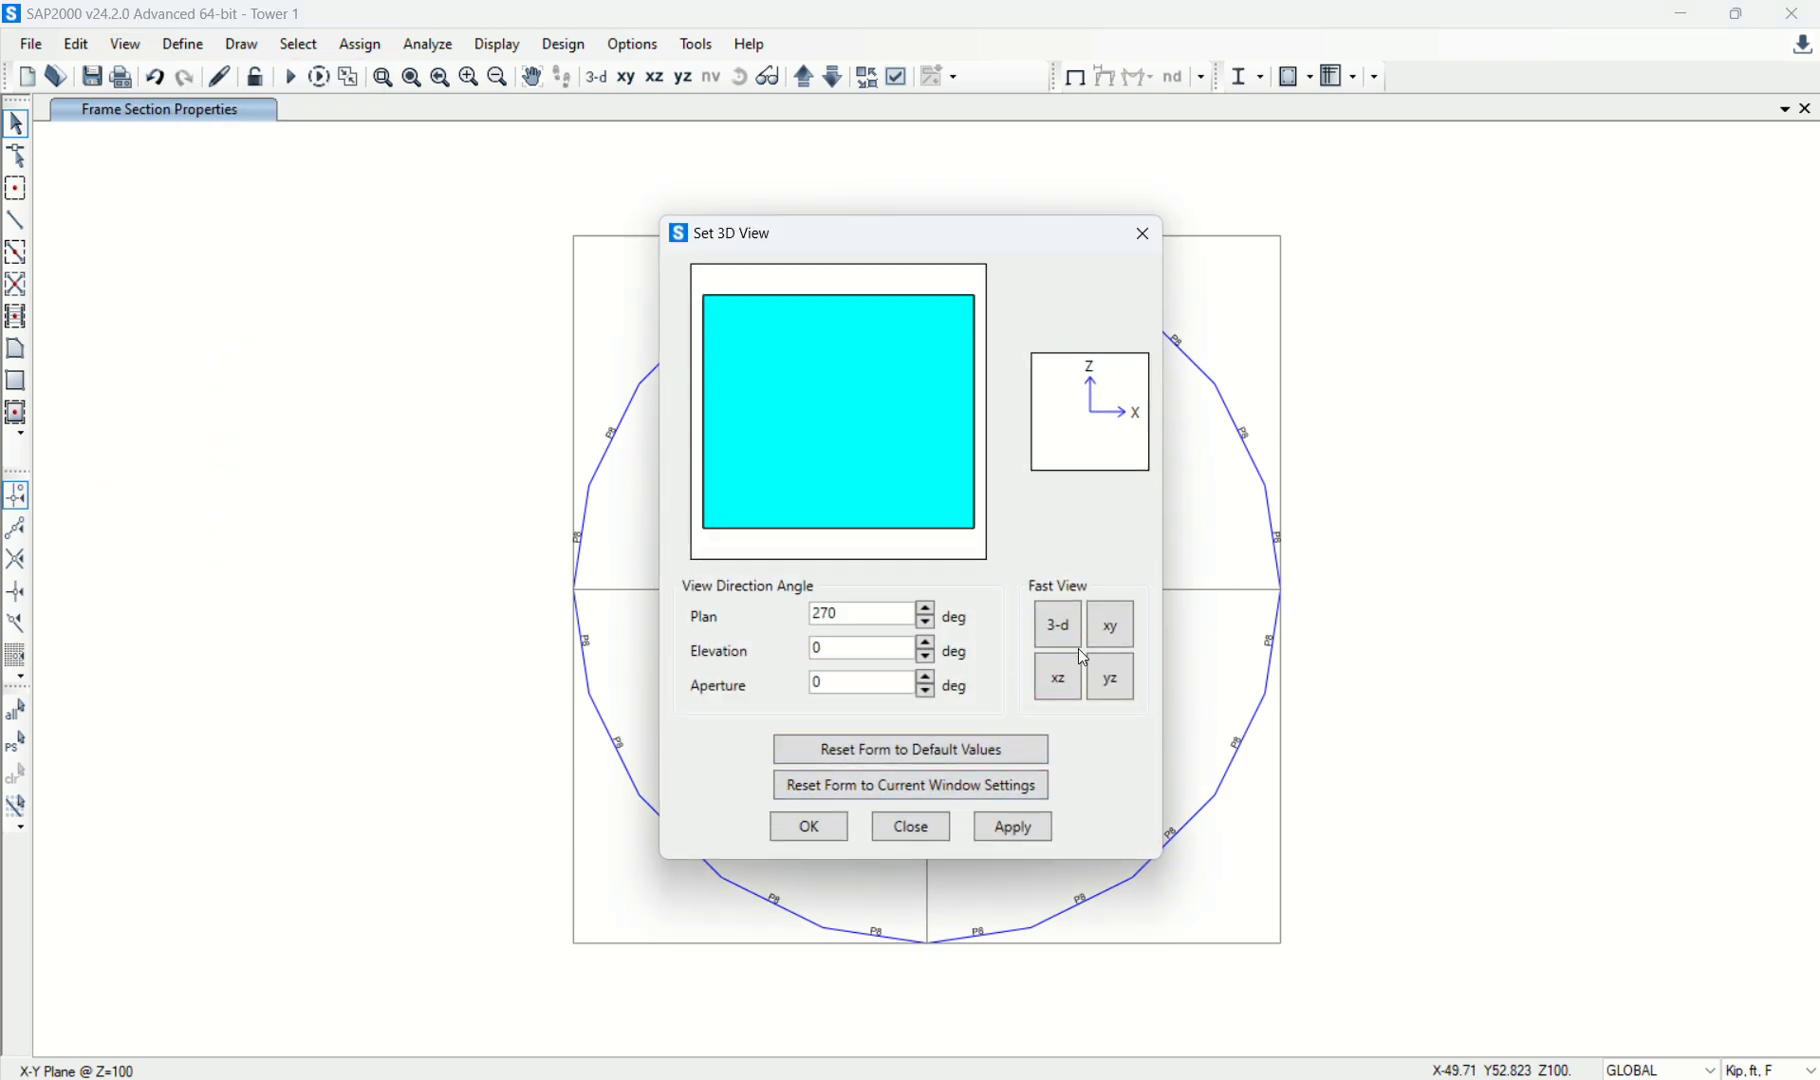
left_click(808, 827)
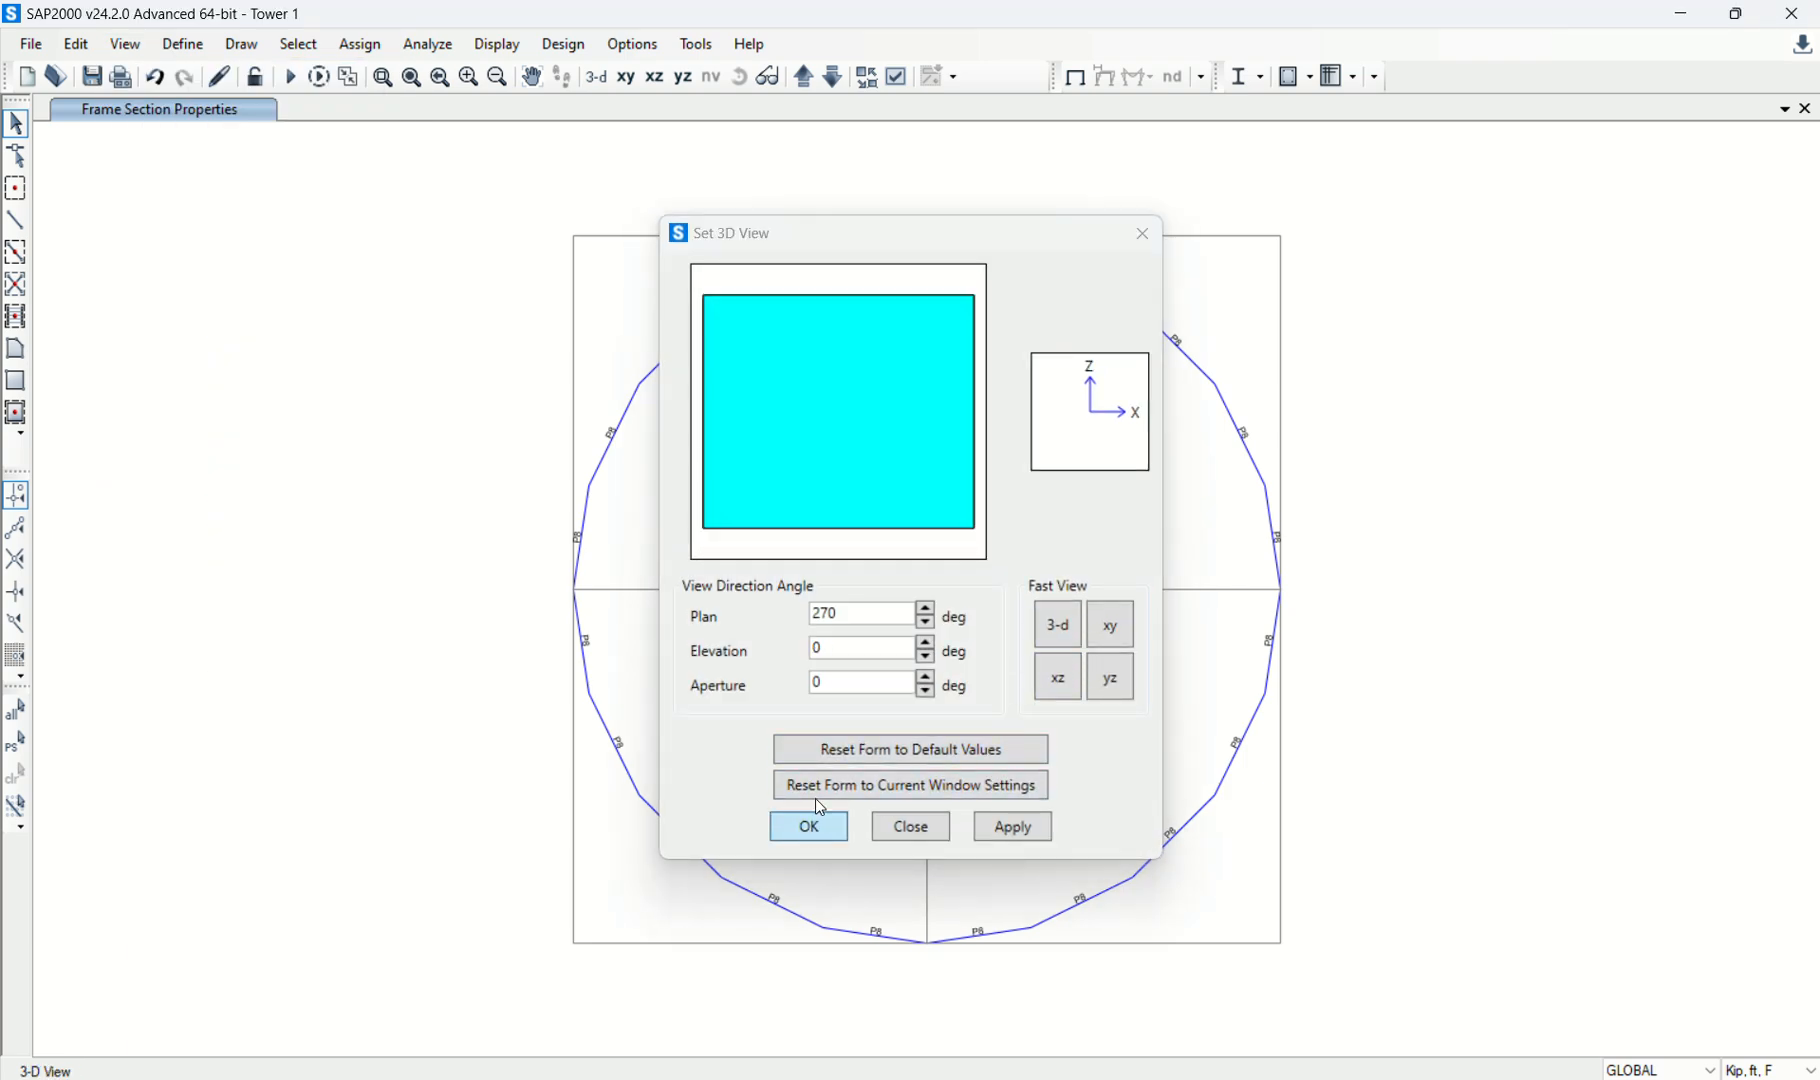
Select all joints along the tower's base and assign them pinned restraints in Translation 1, 2 and 3.
left_click_drag(690, 912, 1266, 990)
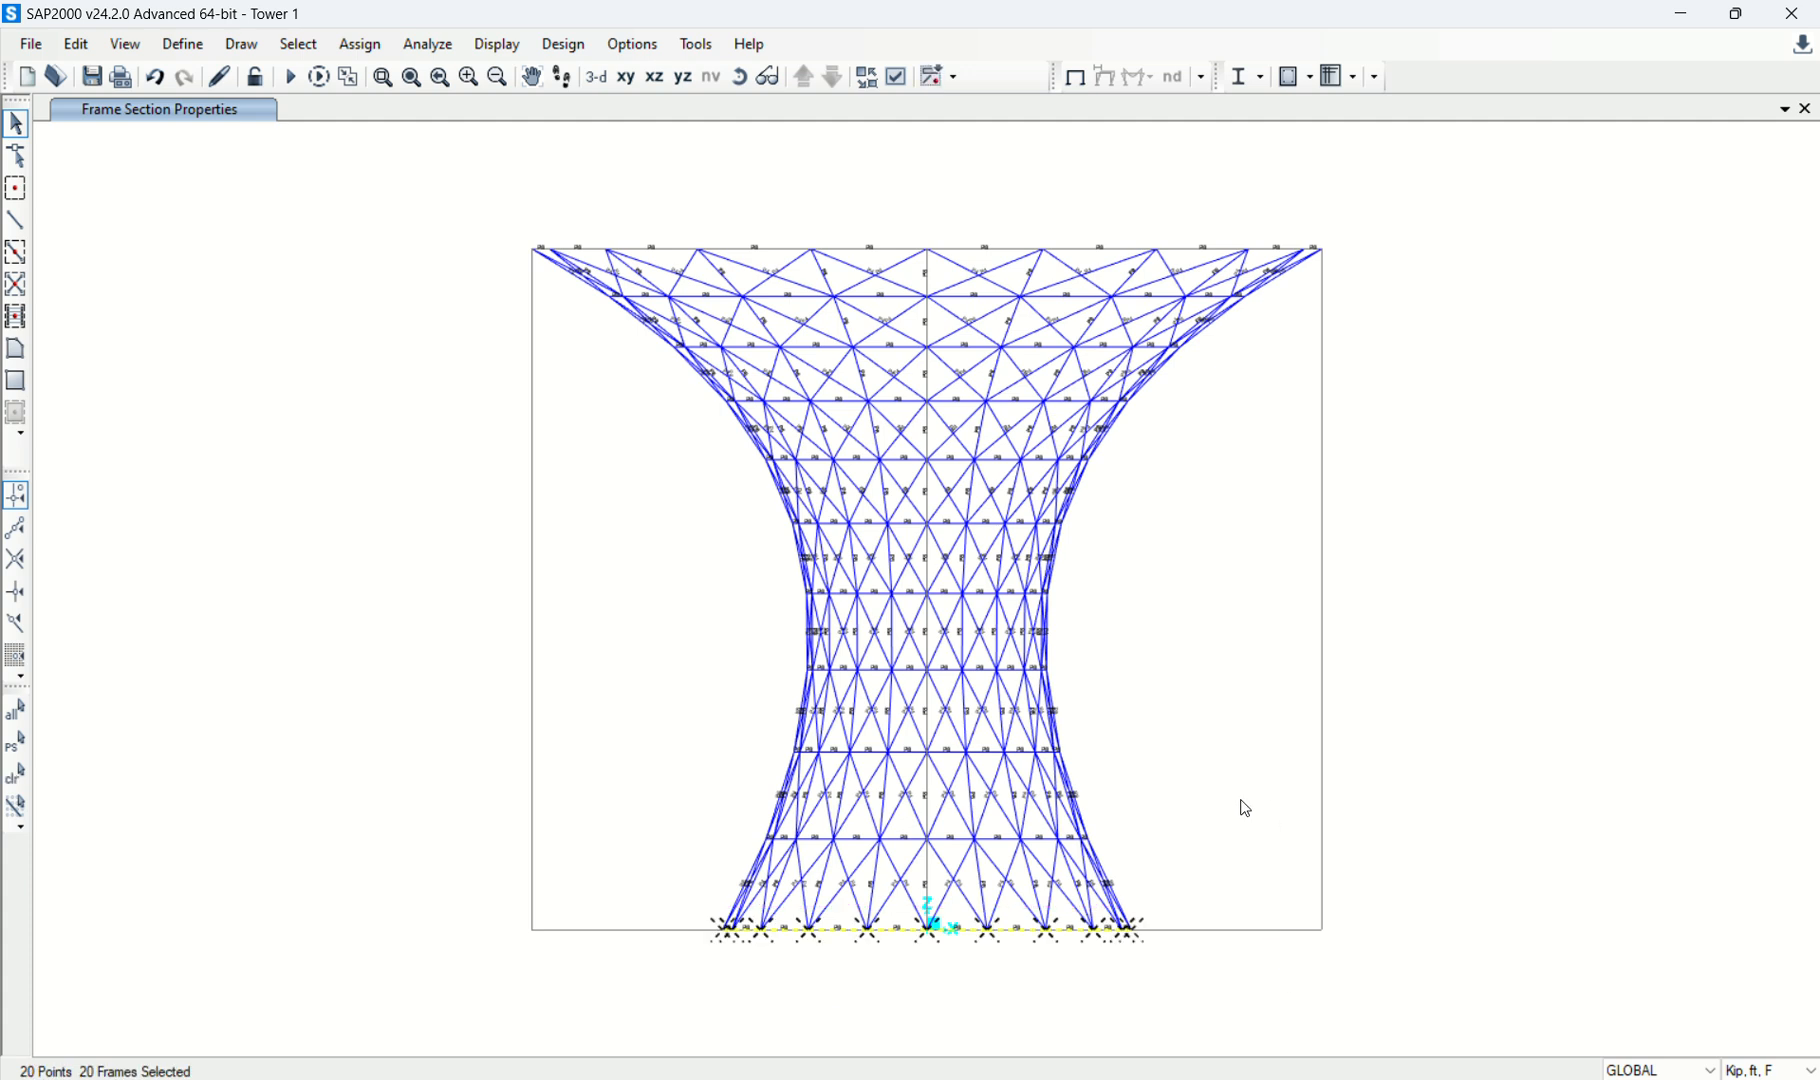
left_click(371, 50)
mouse_move(394, 74)
left_click(752, 82)
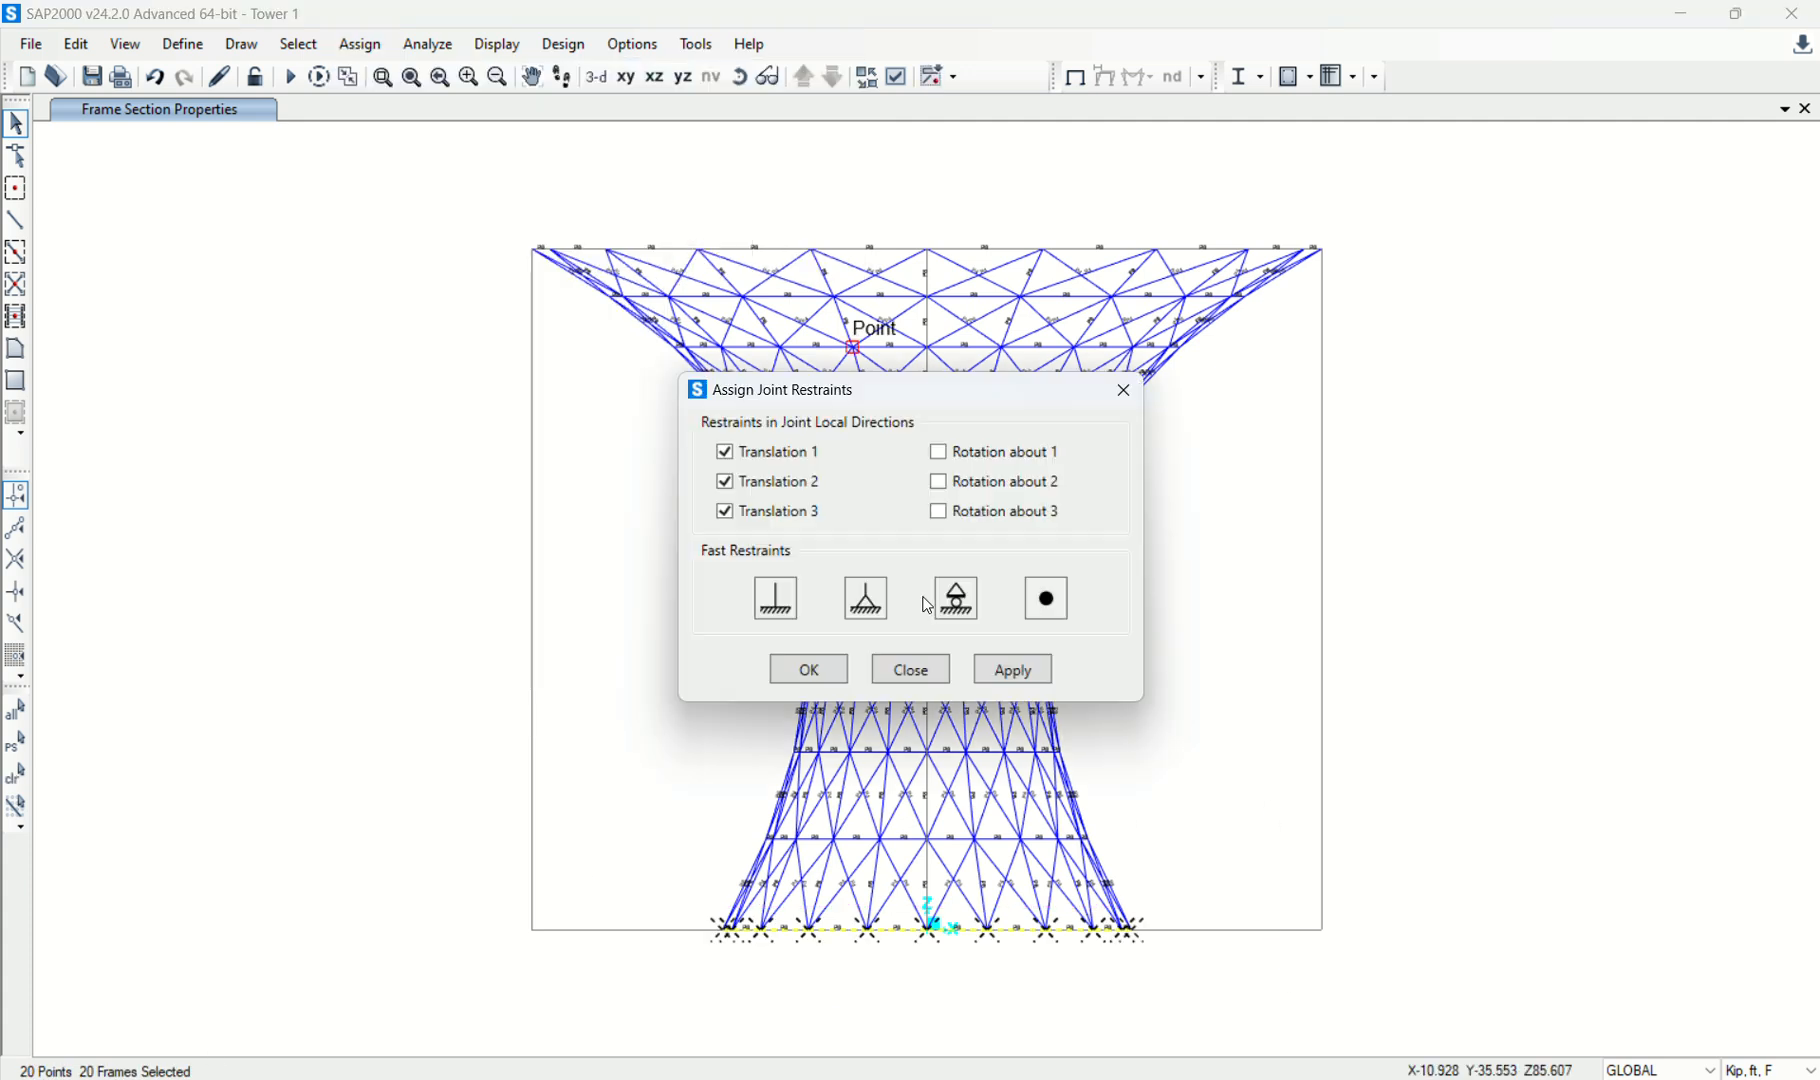
left_click(980, 665)
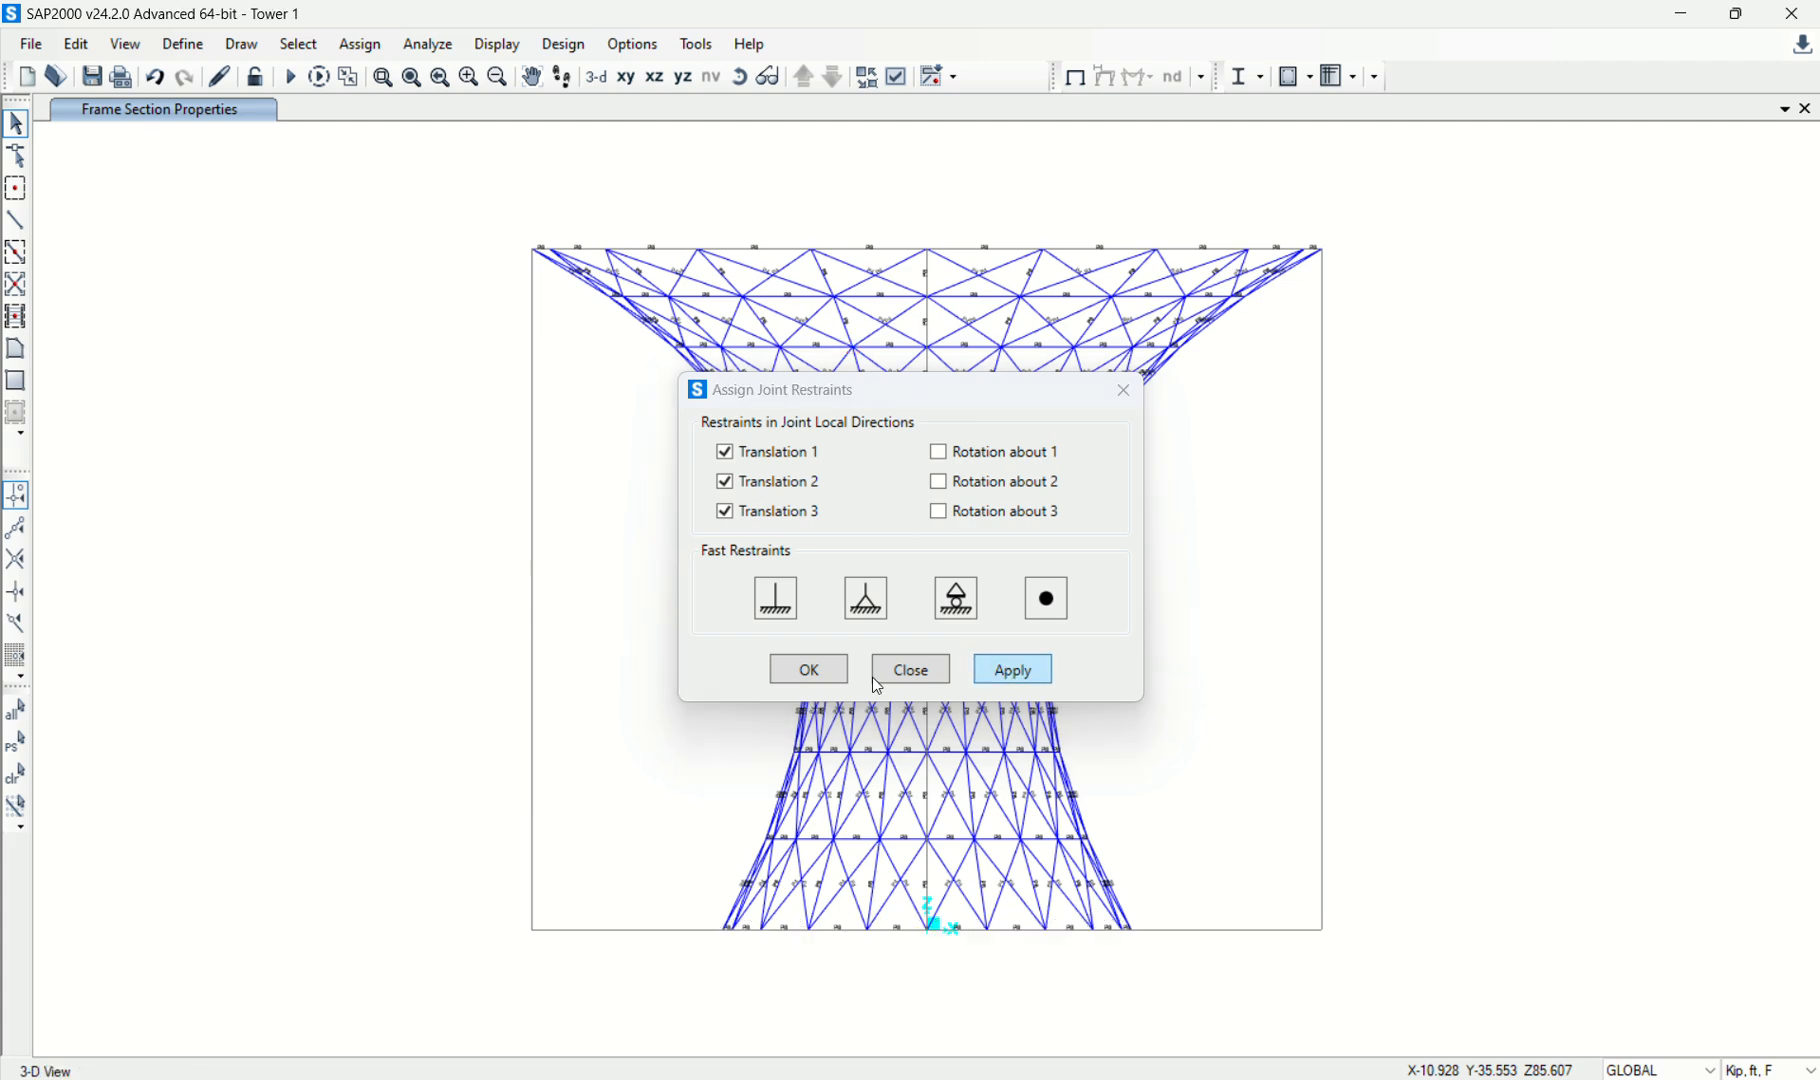
left_click(813, 665)
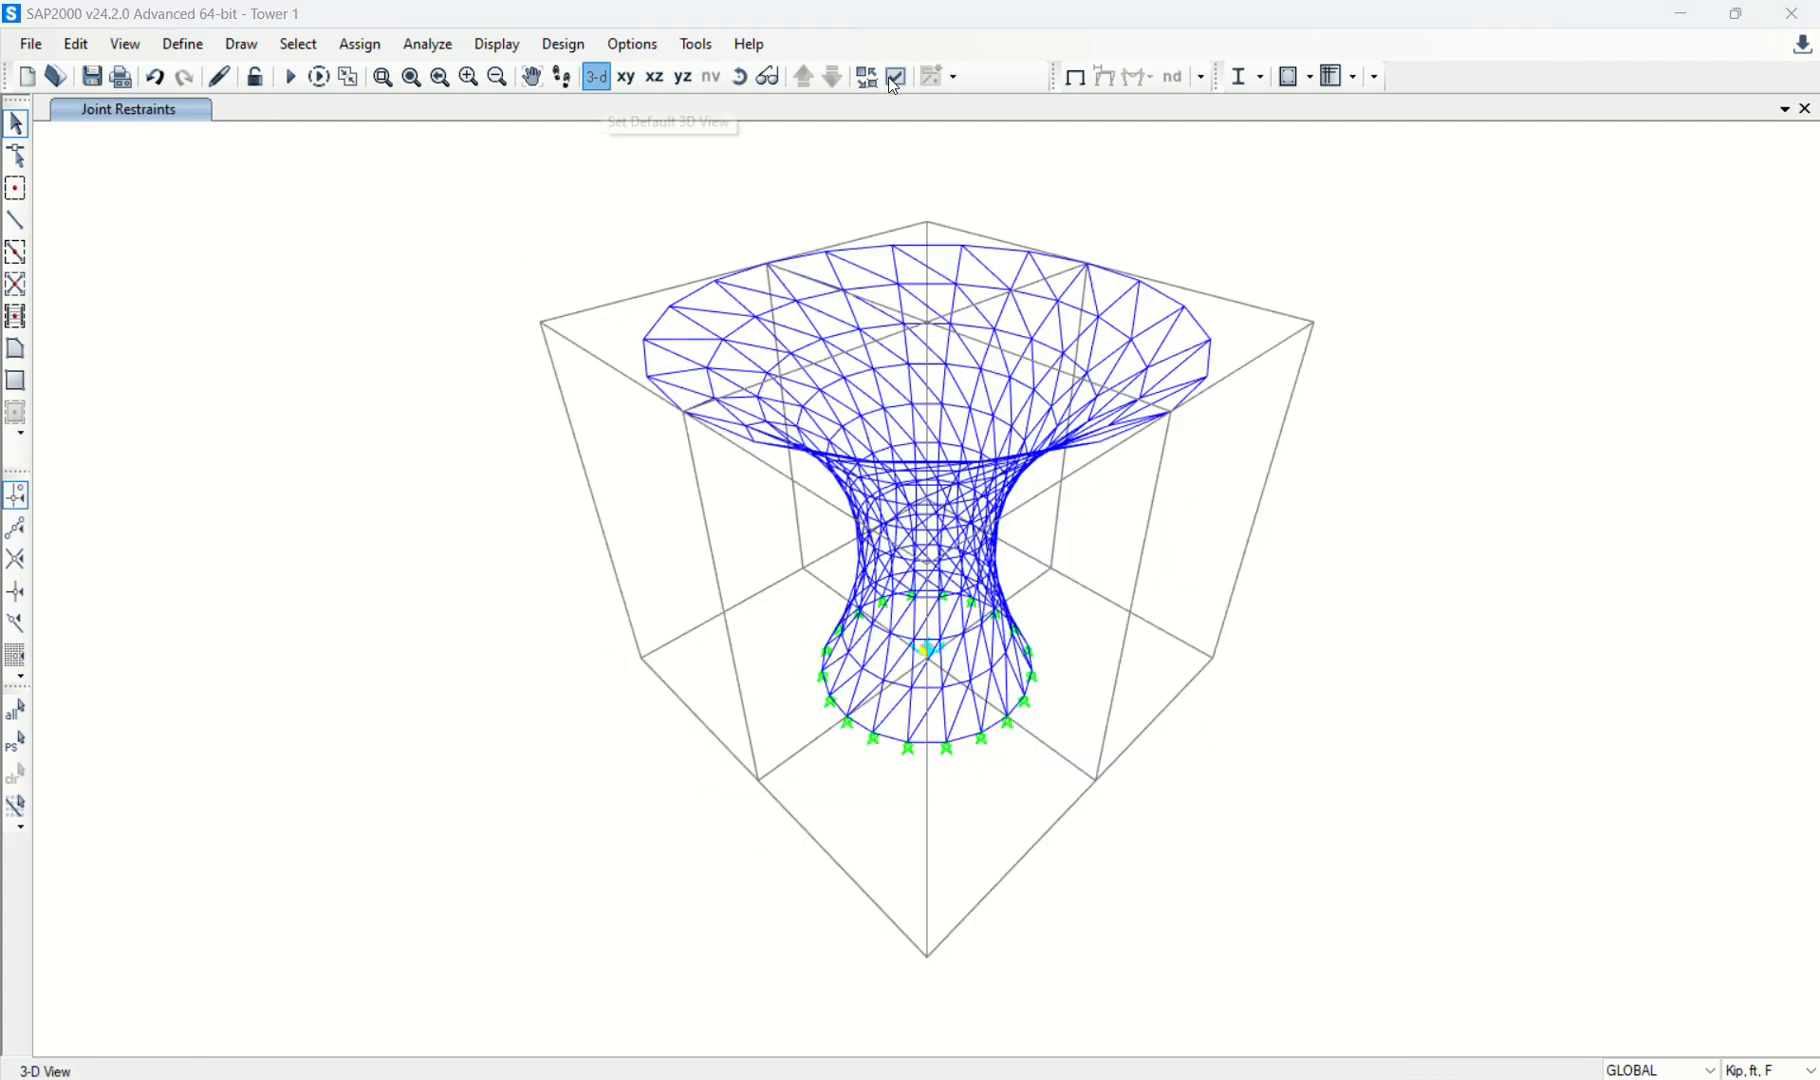
Inspect the assignments and loads of a shell panel at the tower's upper rim, leaving them as they are.
left_click(955, 283)
key("ctrl+q")
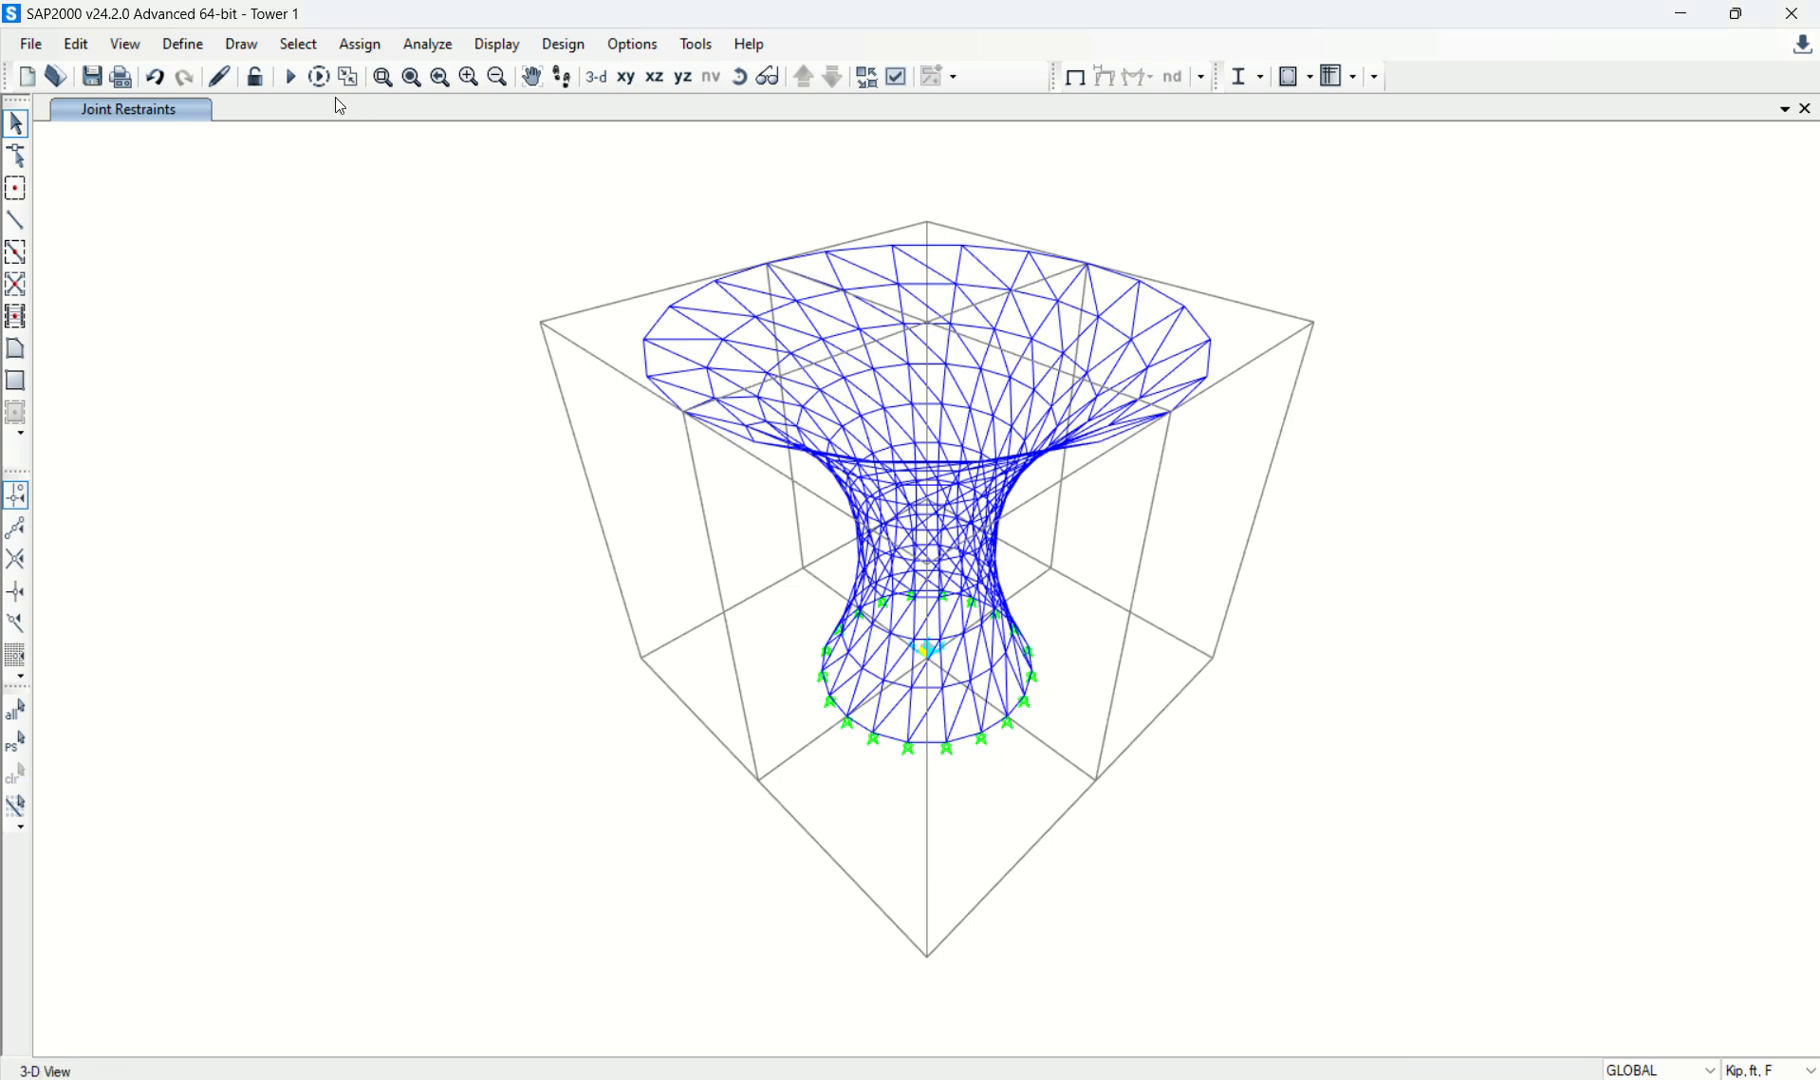
left_click(382, 77)
left_click_drag(723, 211, 1200, 458)
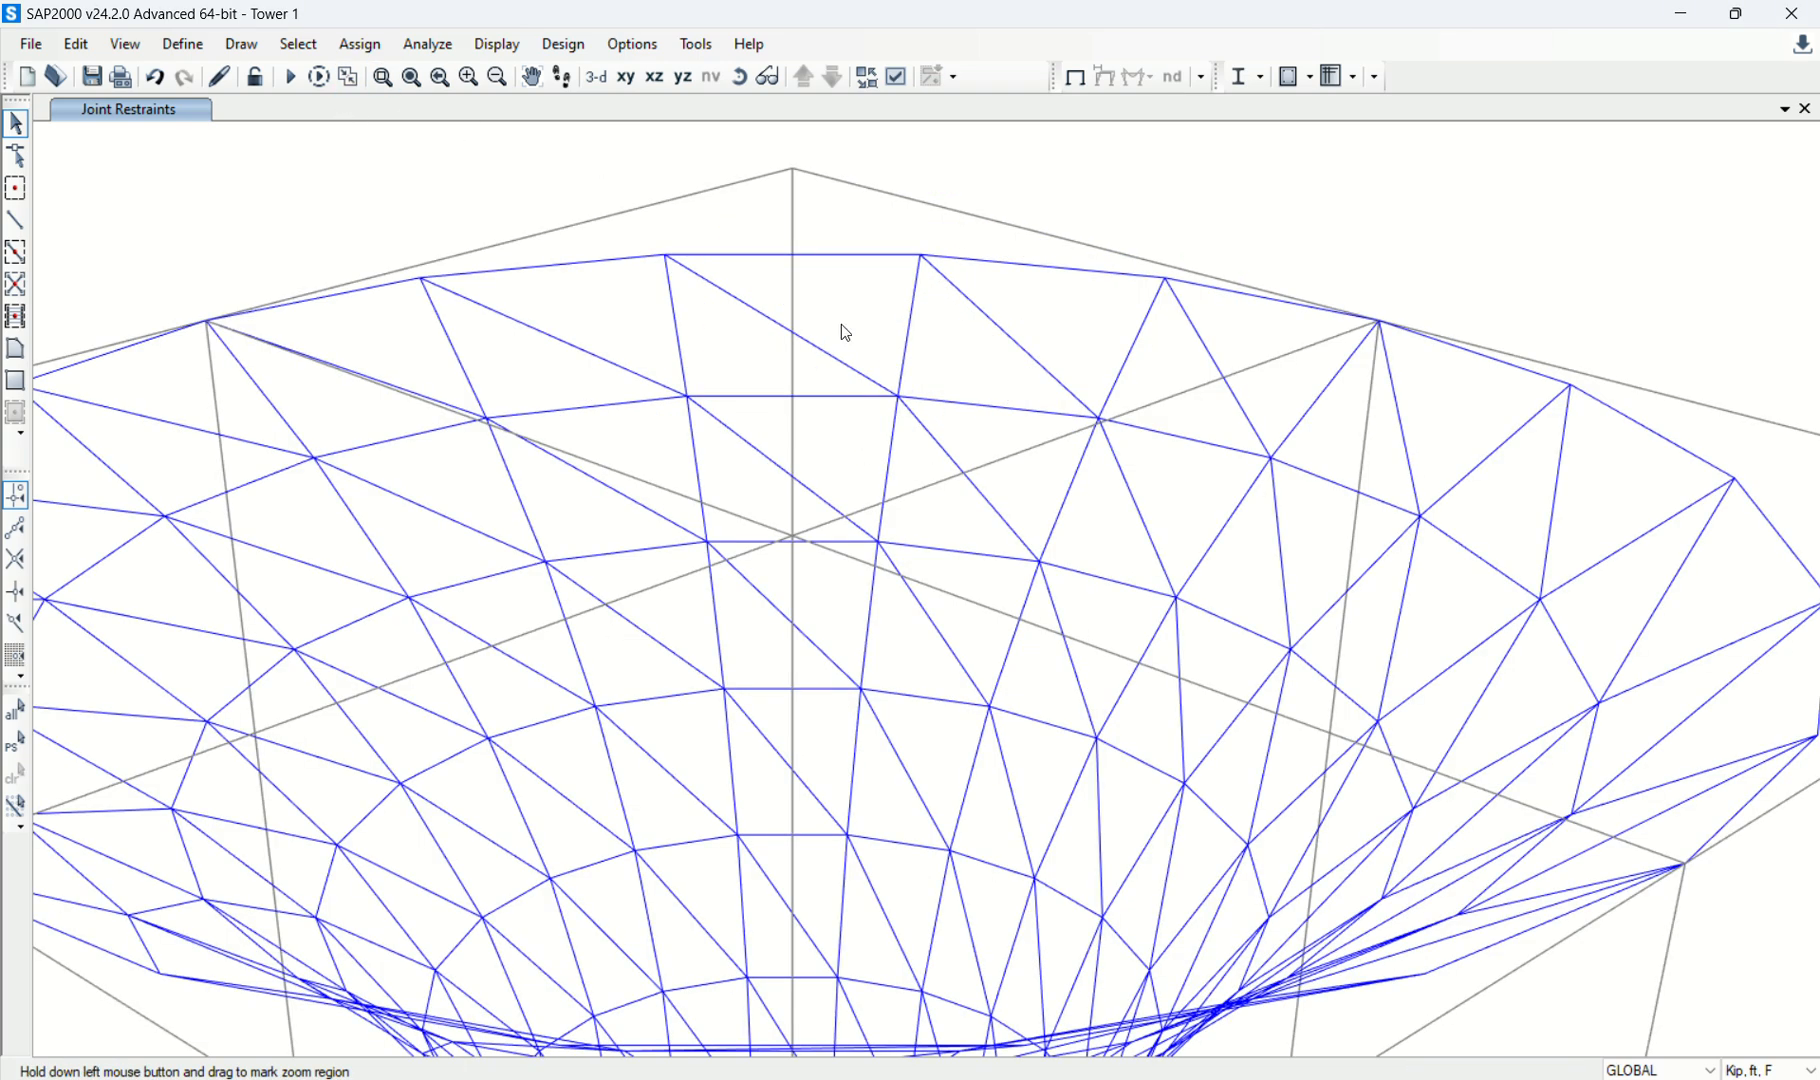
right_click(859, 306)
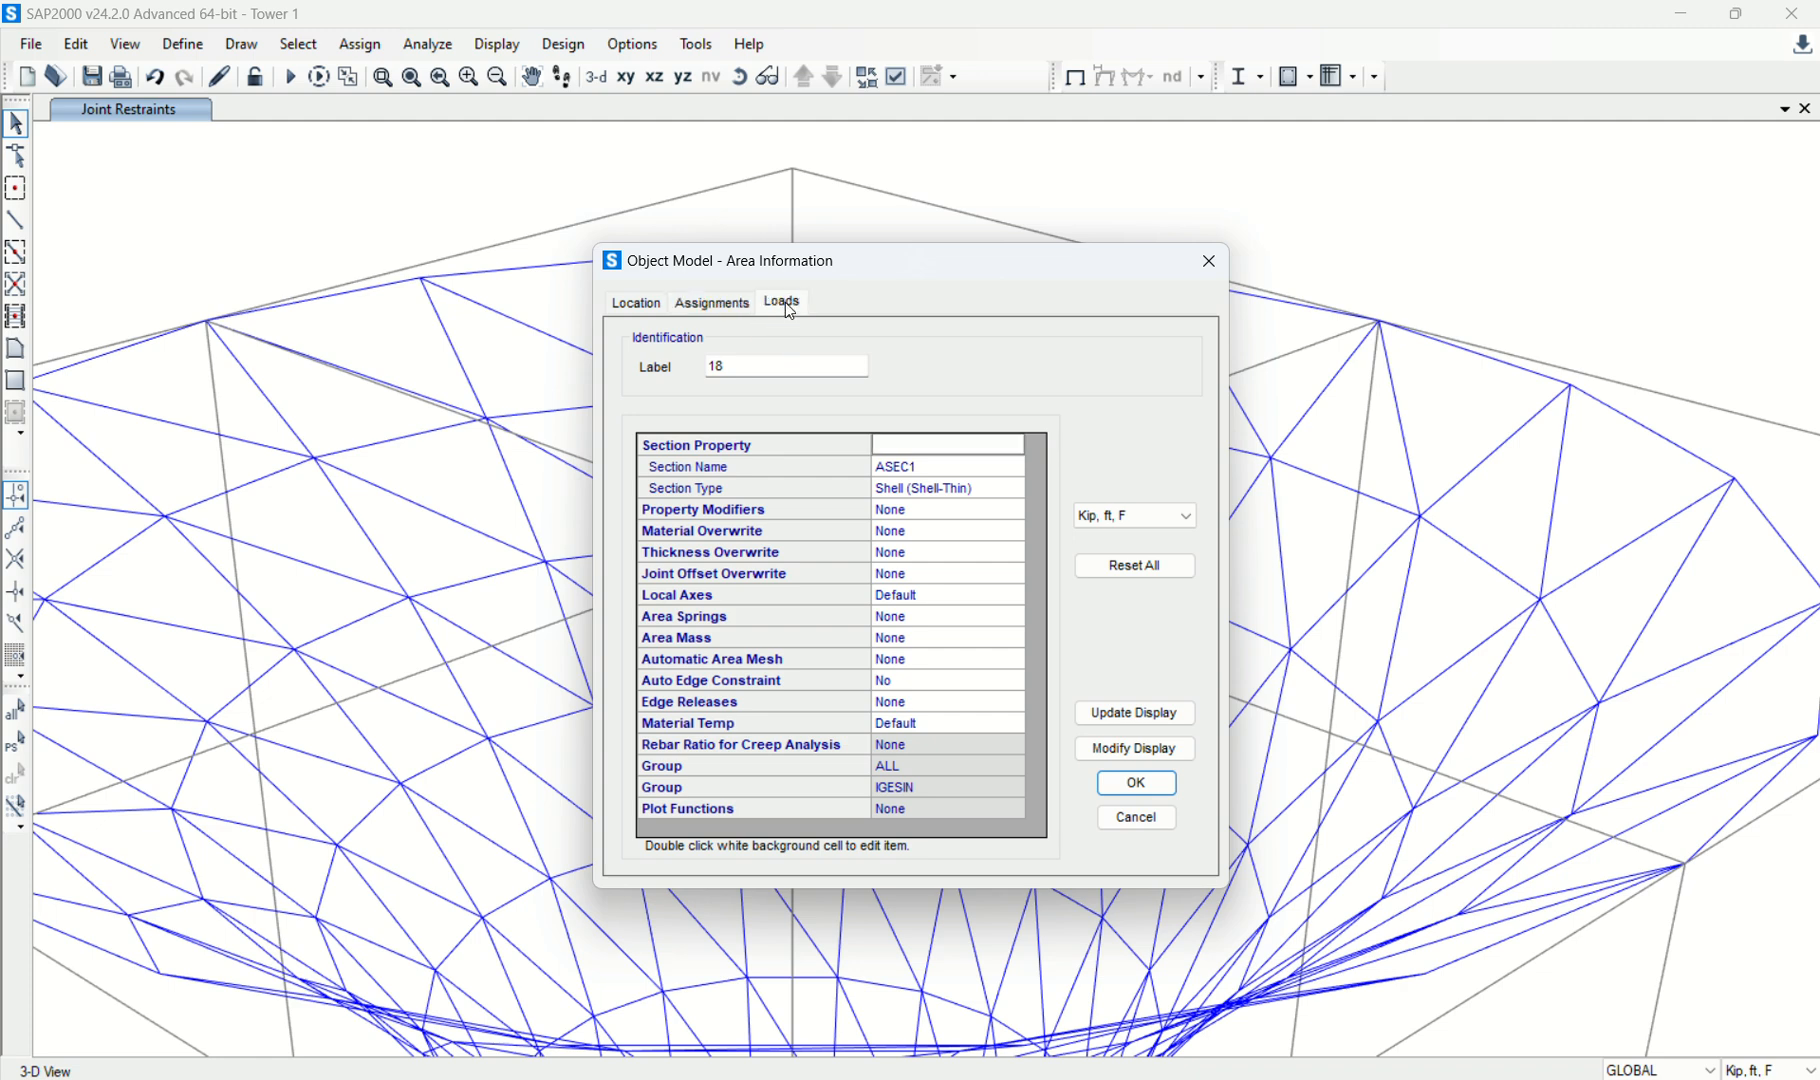
left_click(783, 303)
left_click(1137, 818)
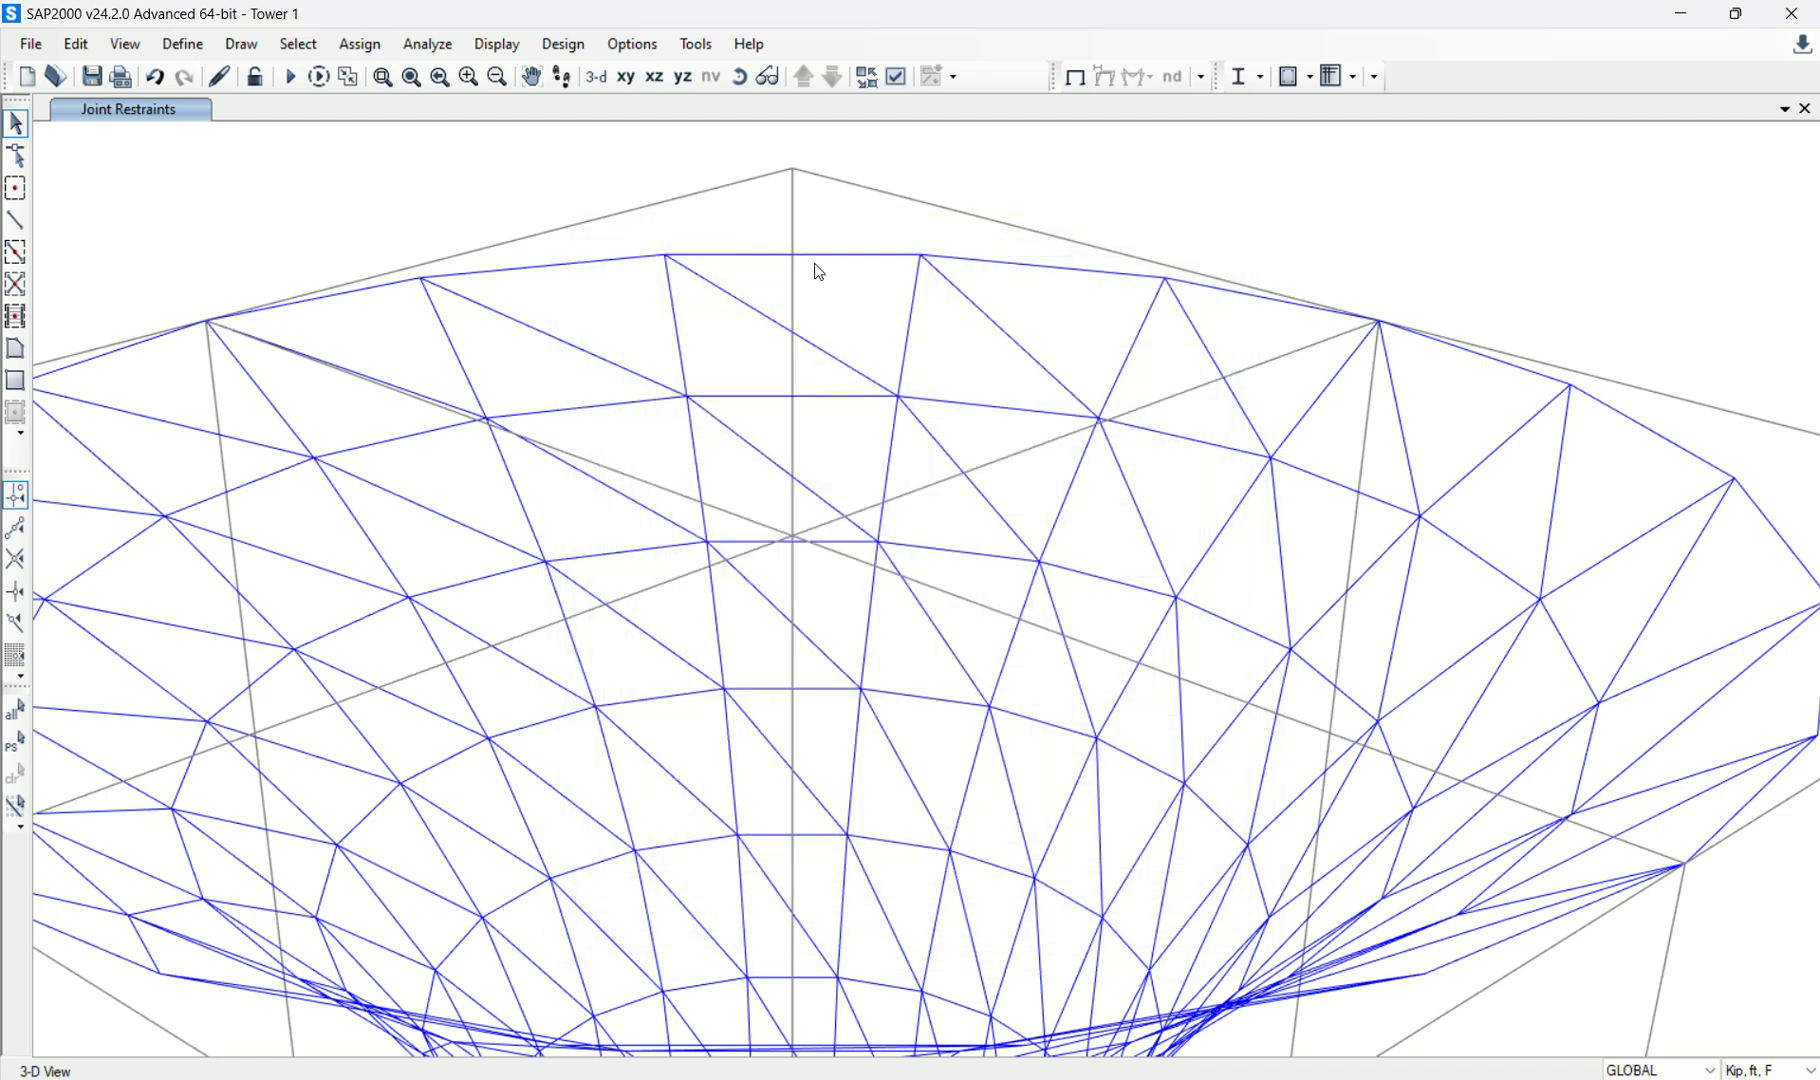
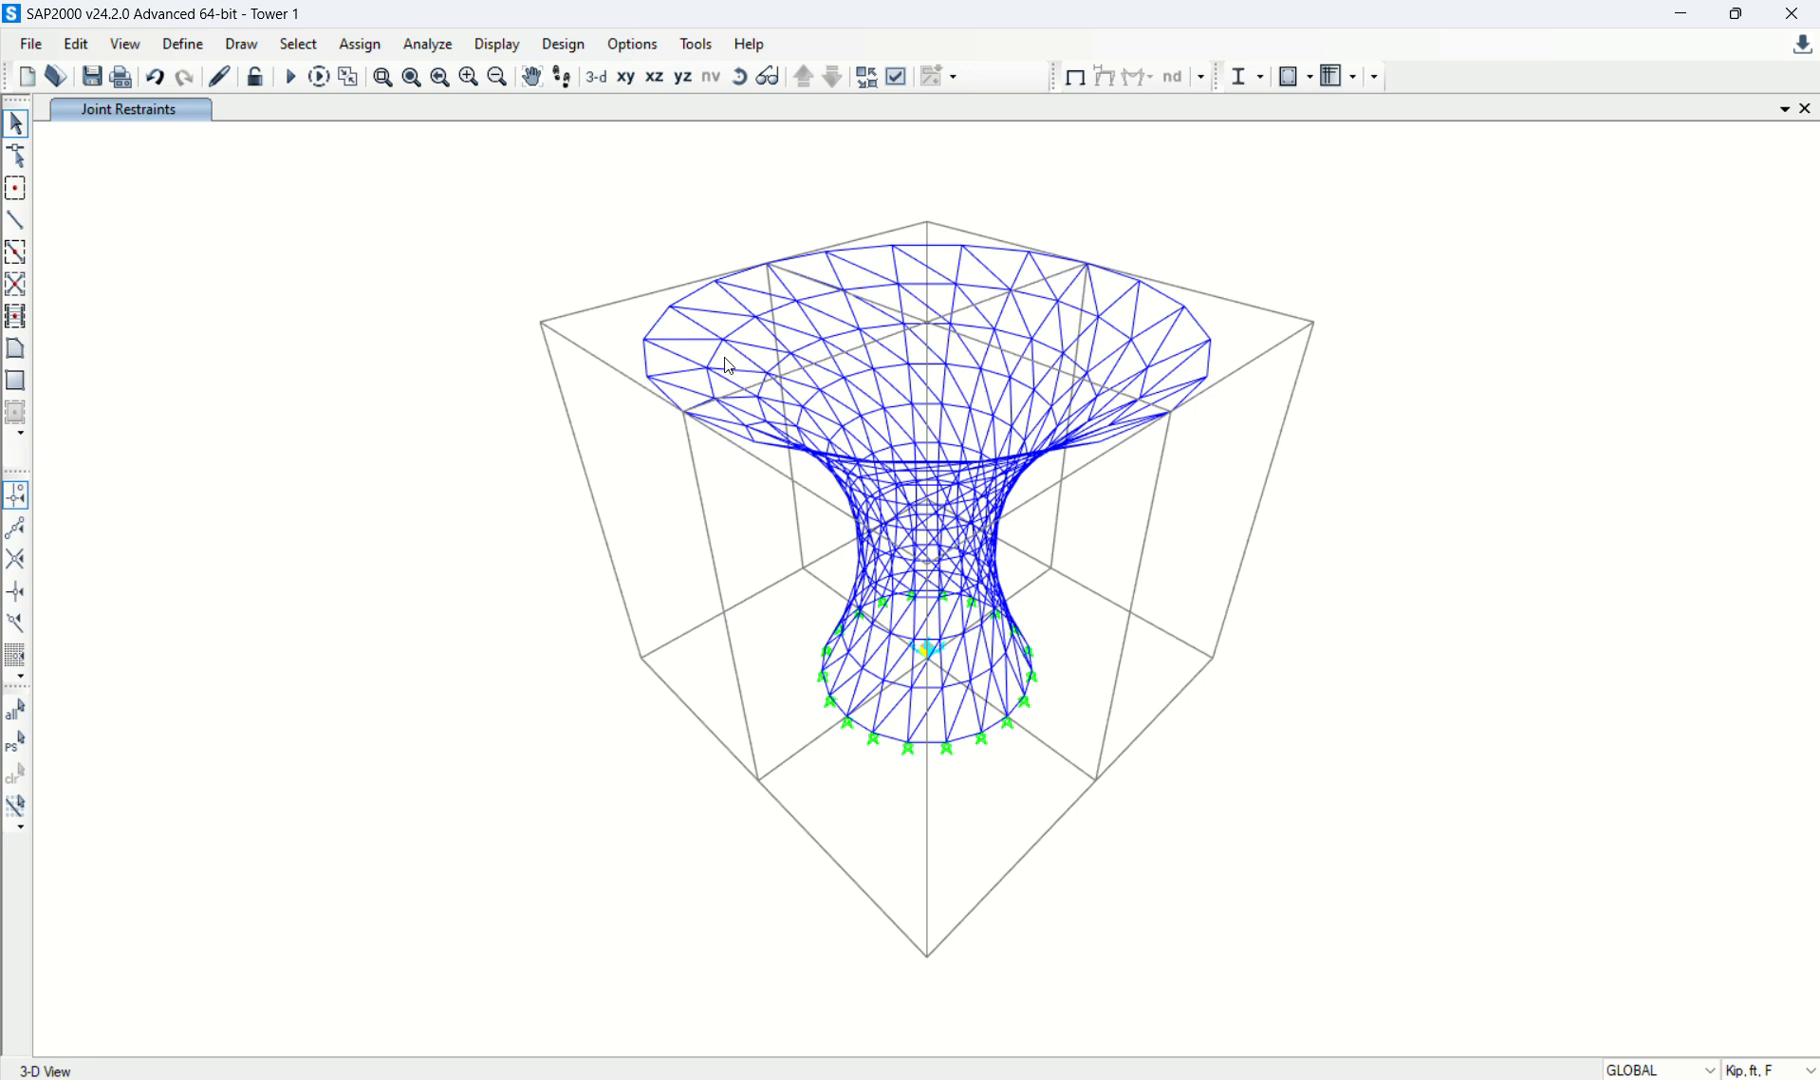
Add a load pattern named SDL with type Dead and a self weight multiplier of 1.
left_click(183, 44)
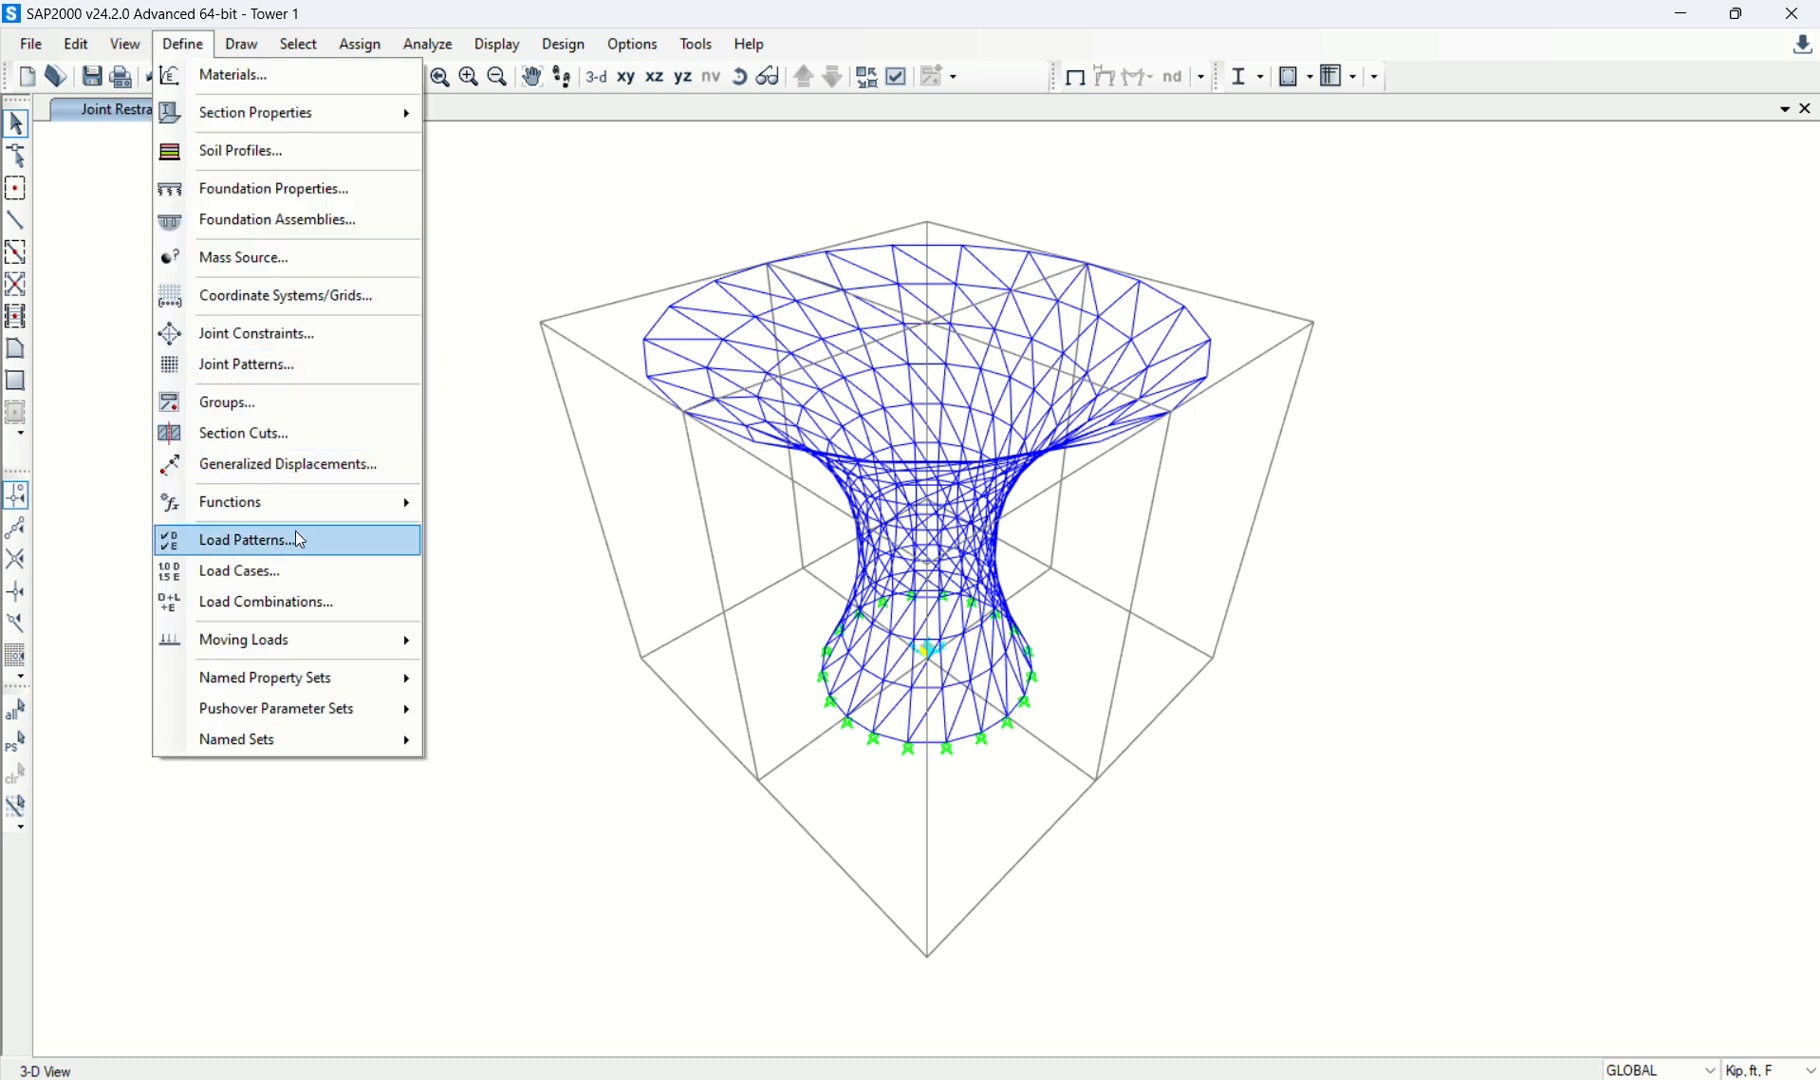
left_click(284, 539)
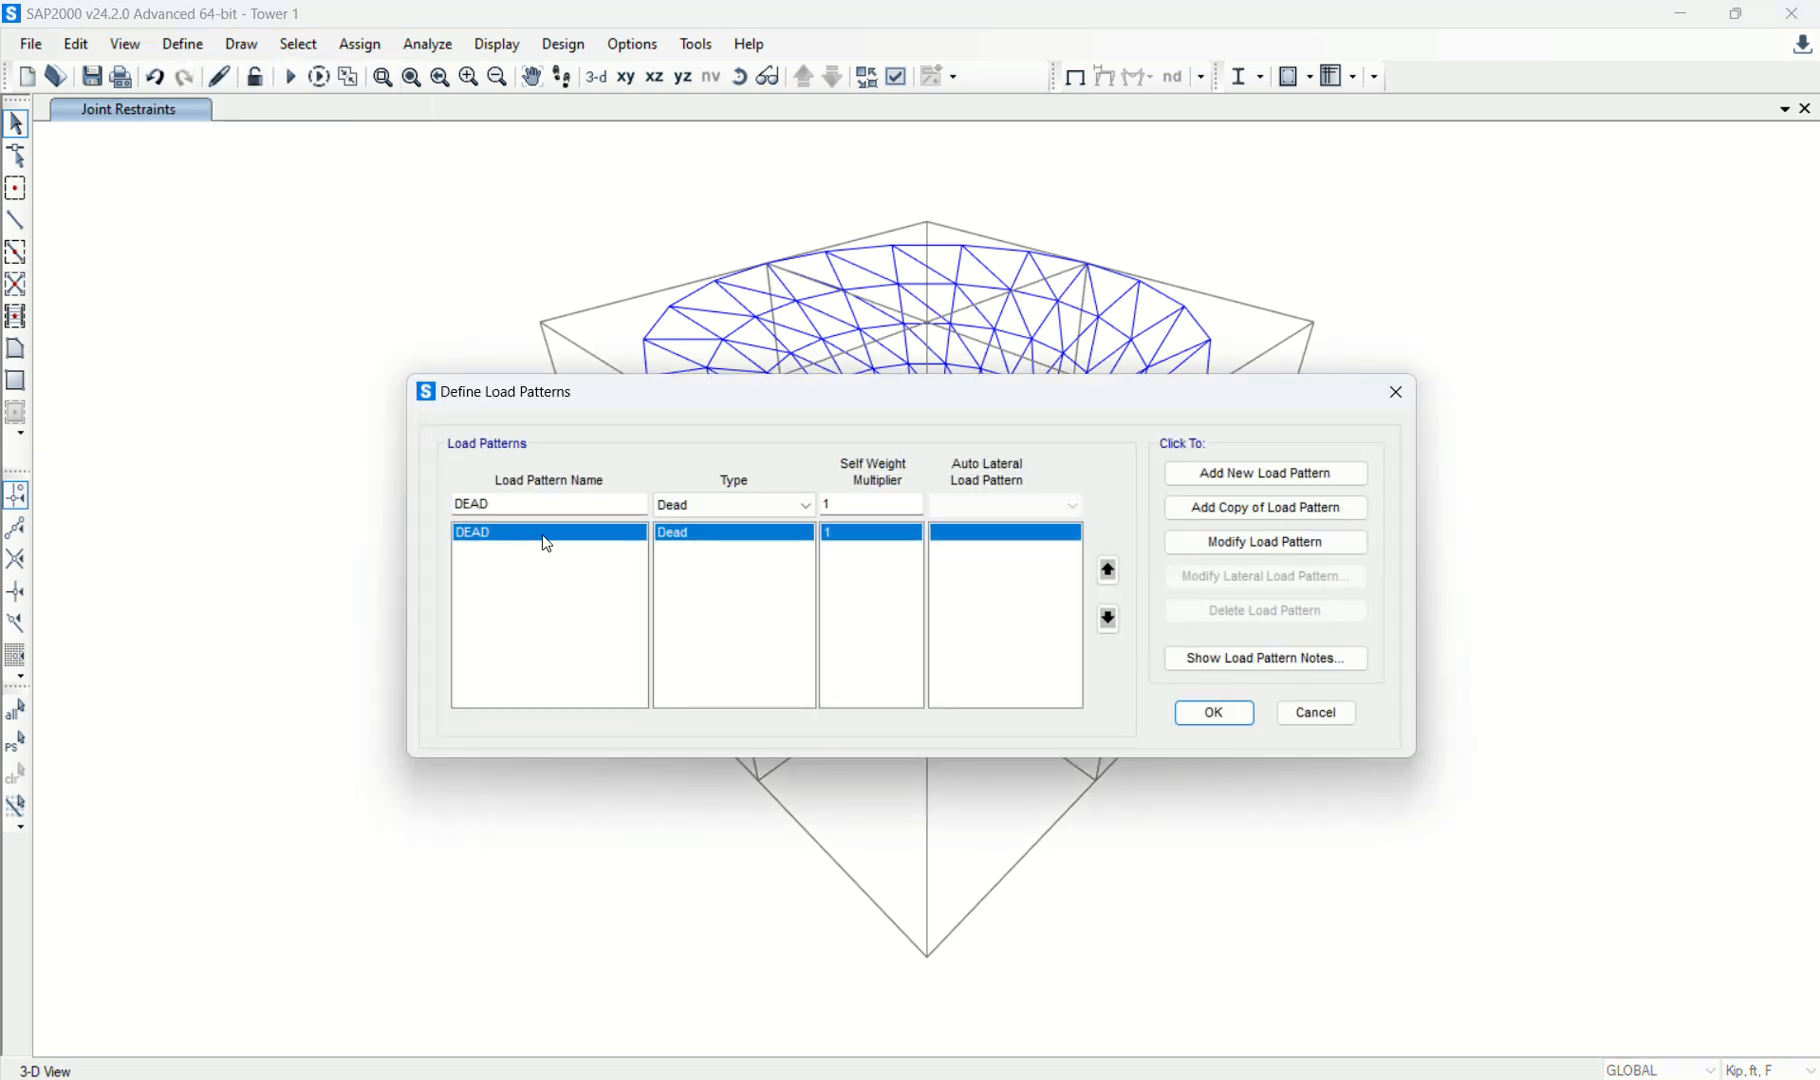
left_click(1232, 474)
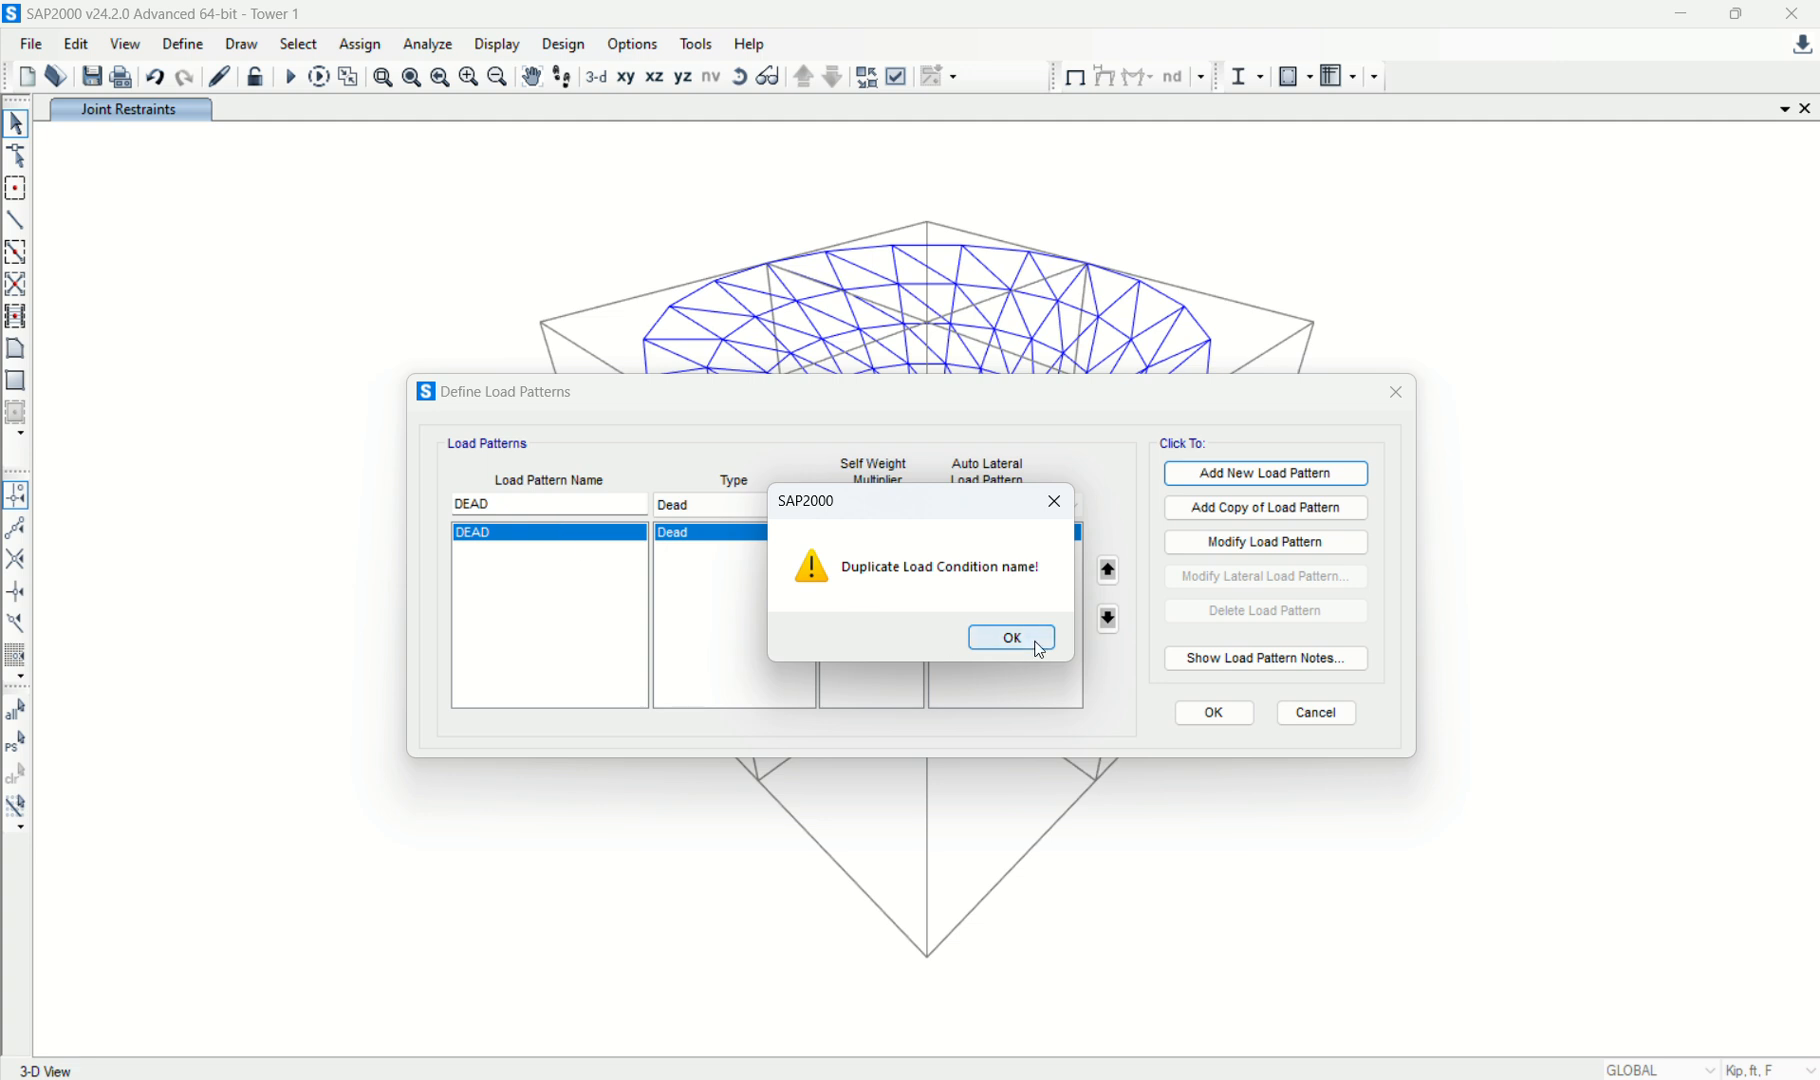
left_click(1012, 640)
double_click(519, 509)
type("SDL")
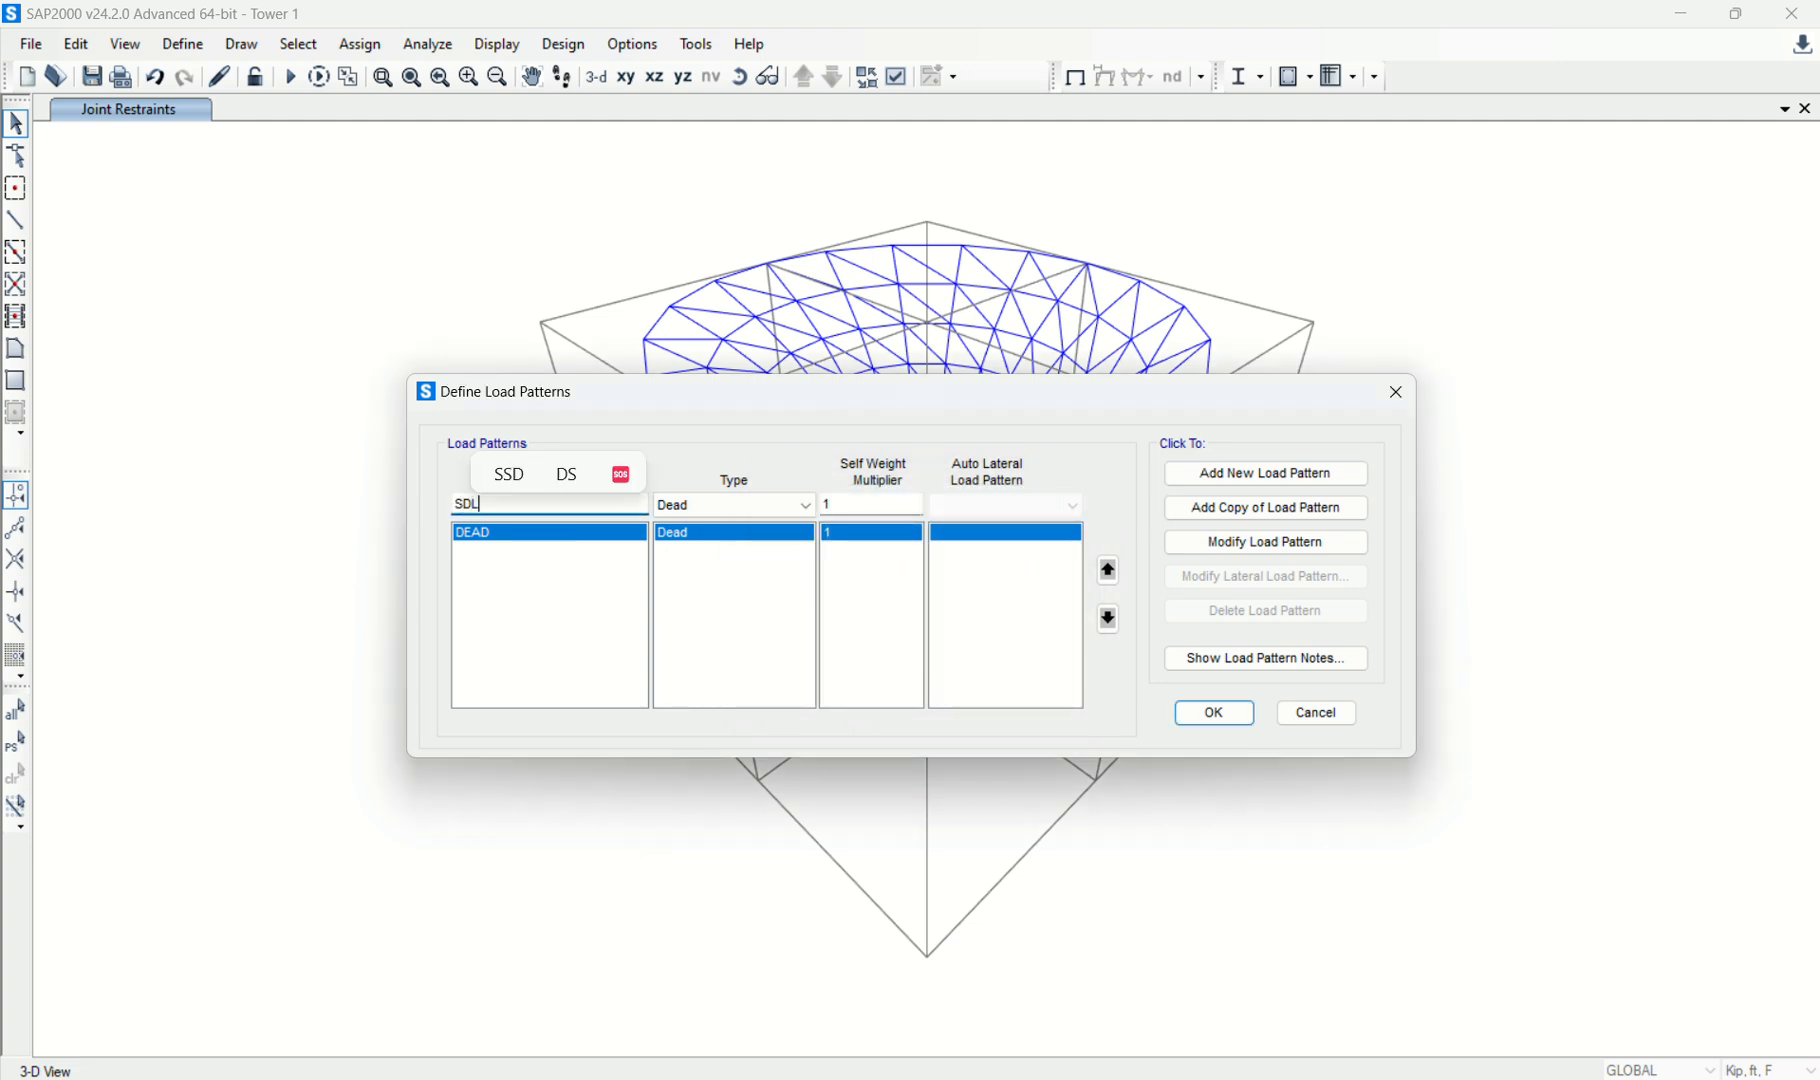
left_click(1268, 474)
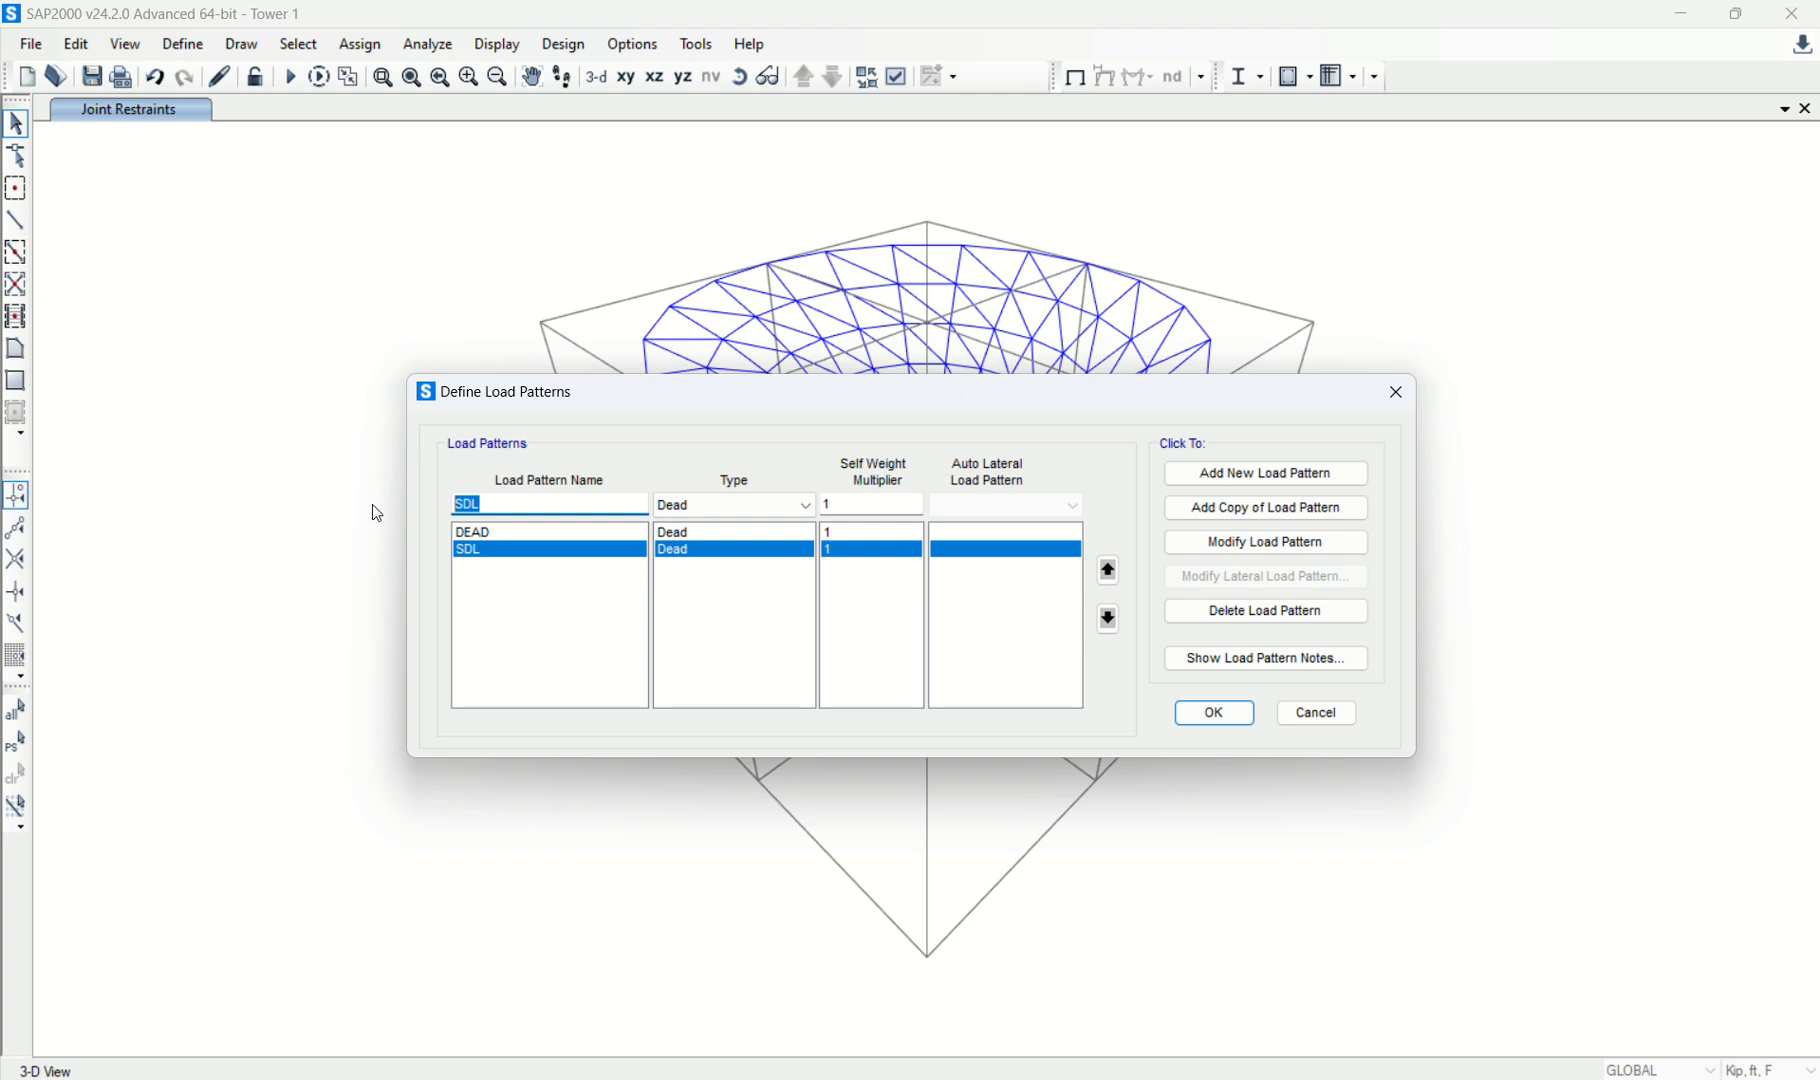
Add a load pattern named Wind with the type Wind.
type("Wind")
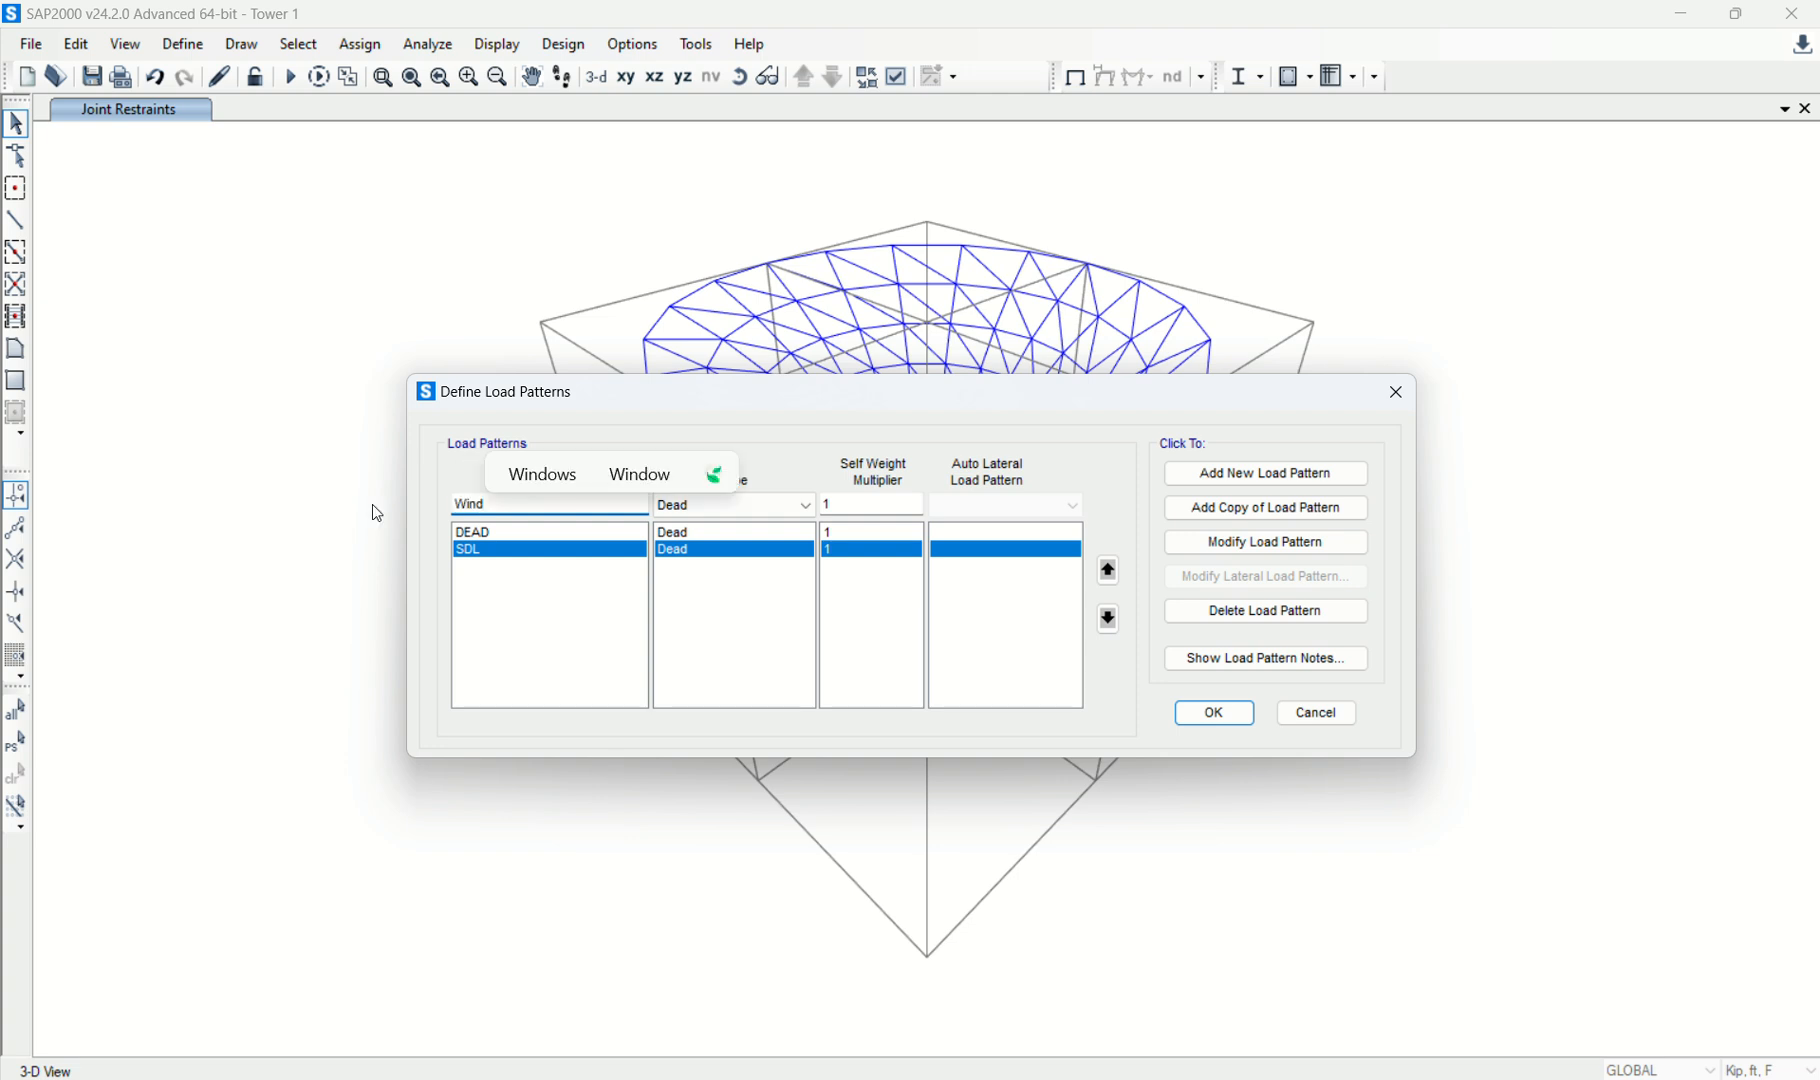
left_click(733, 506)
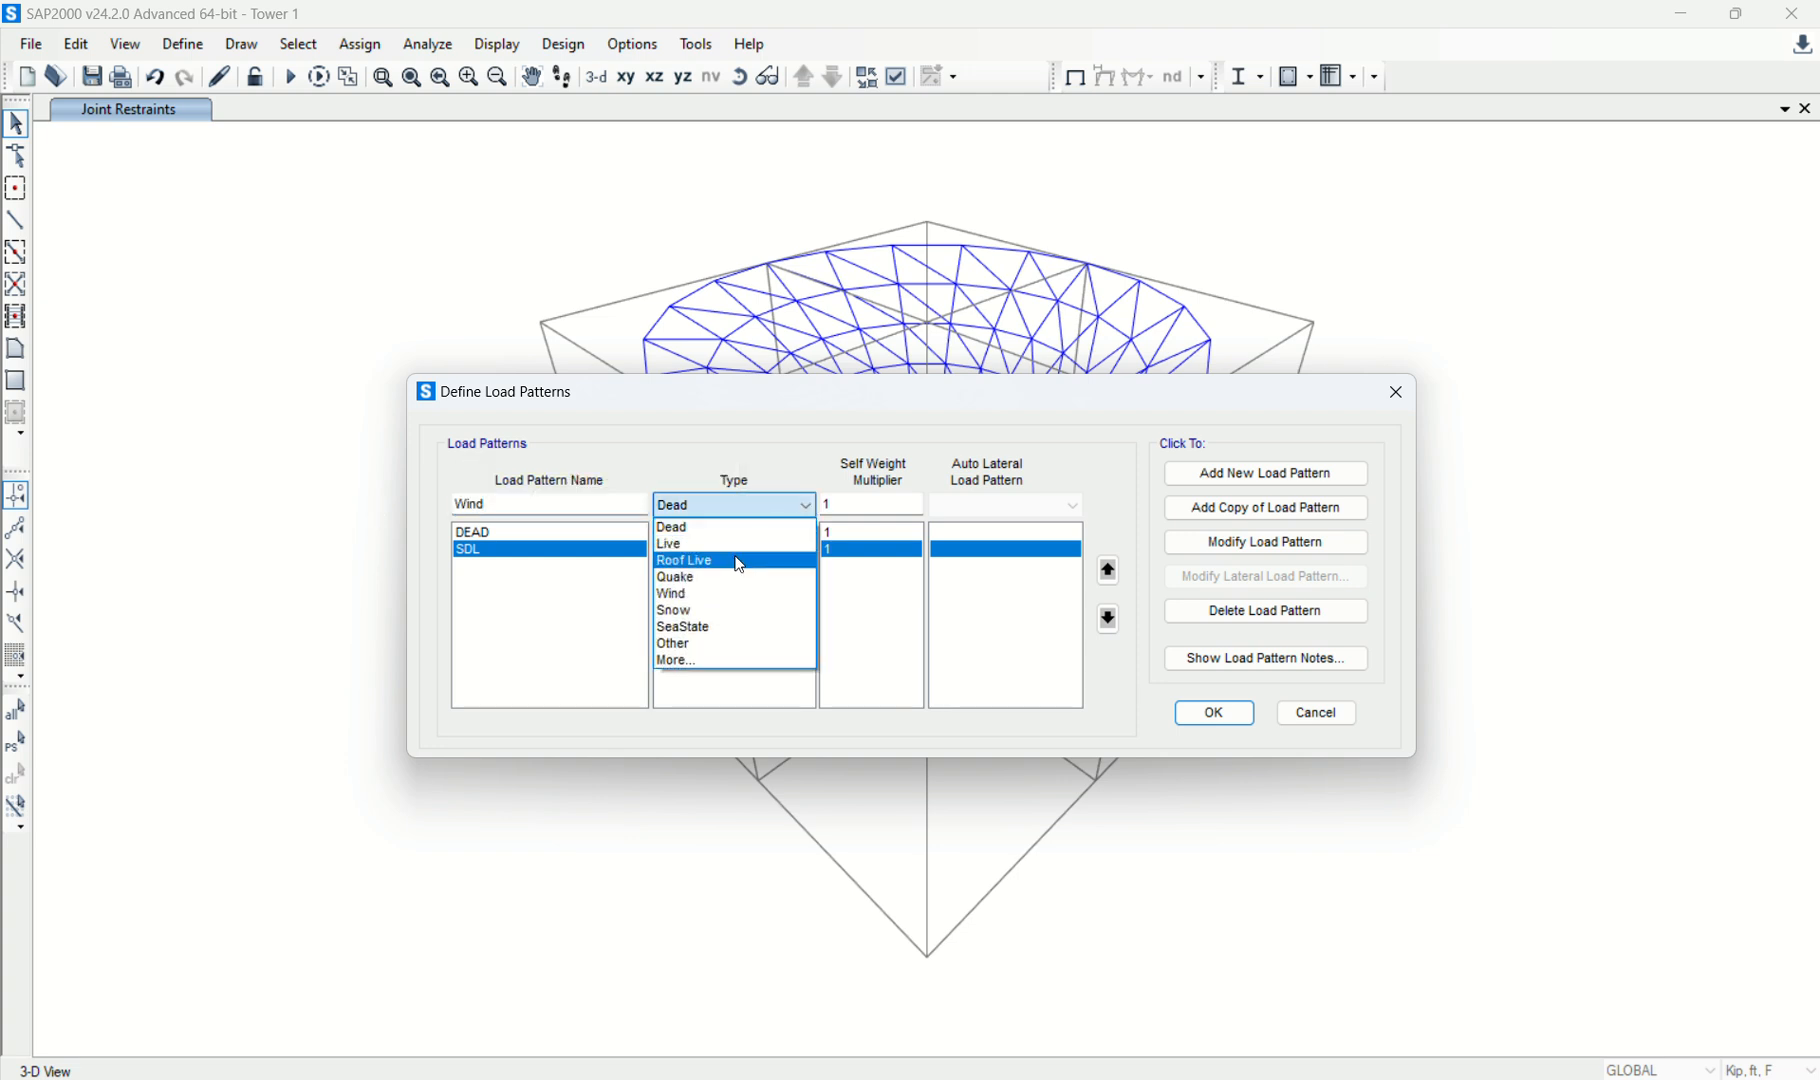
left_click(723, 600)
left_click(1256, 475)
left_click(740, 549)
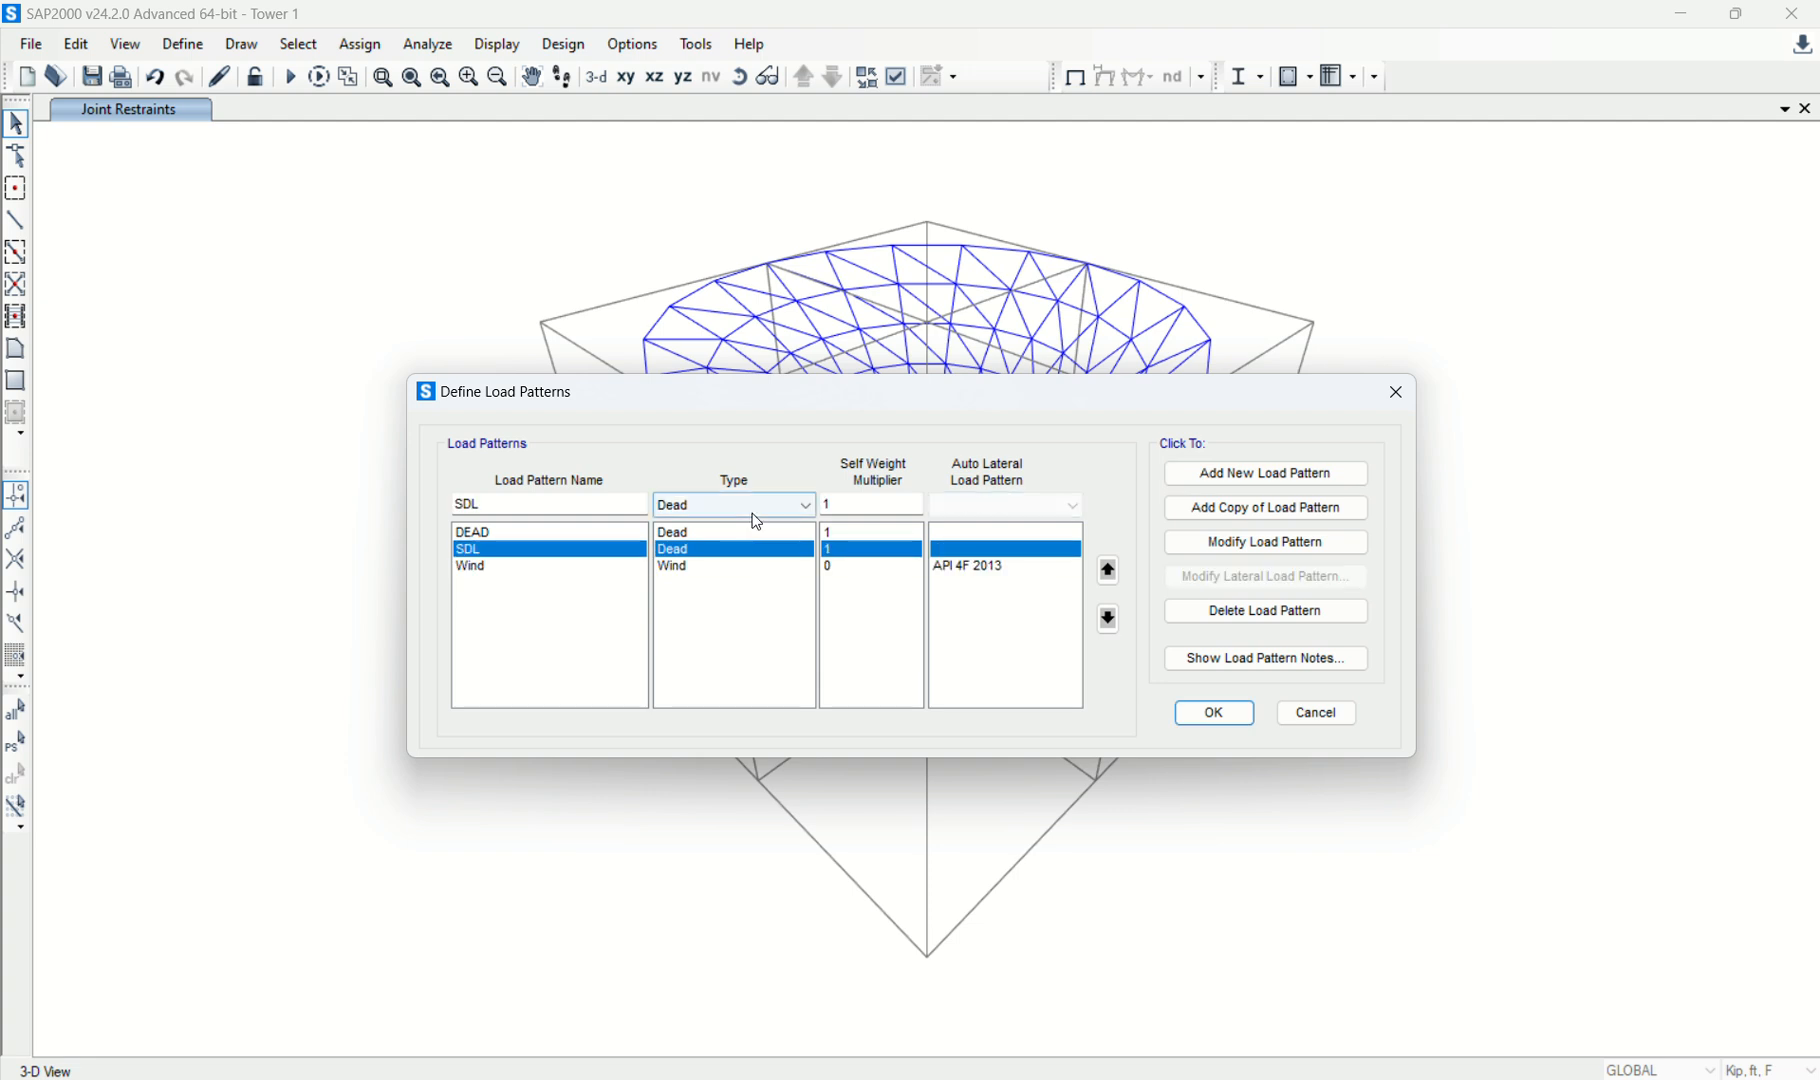
left_click(735, 506)
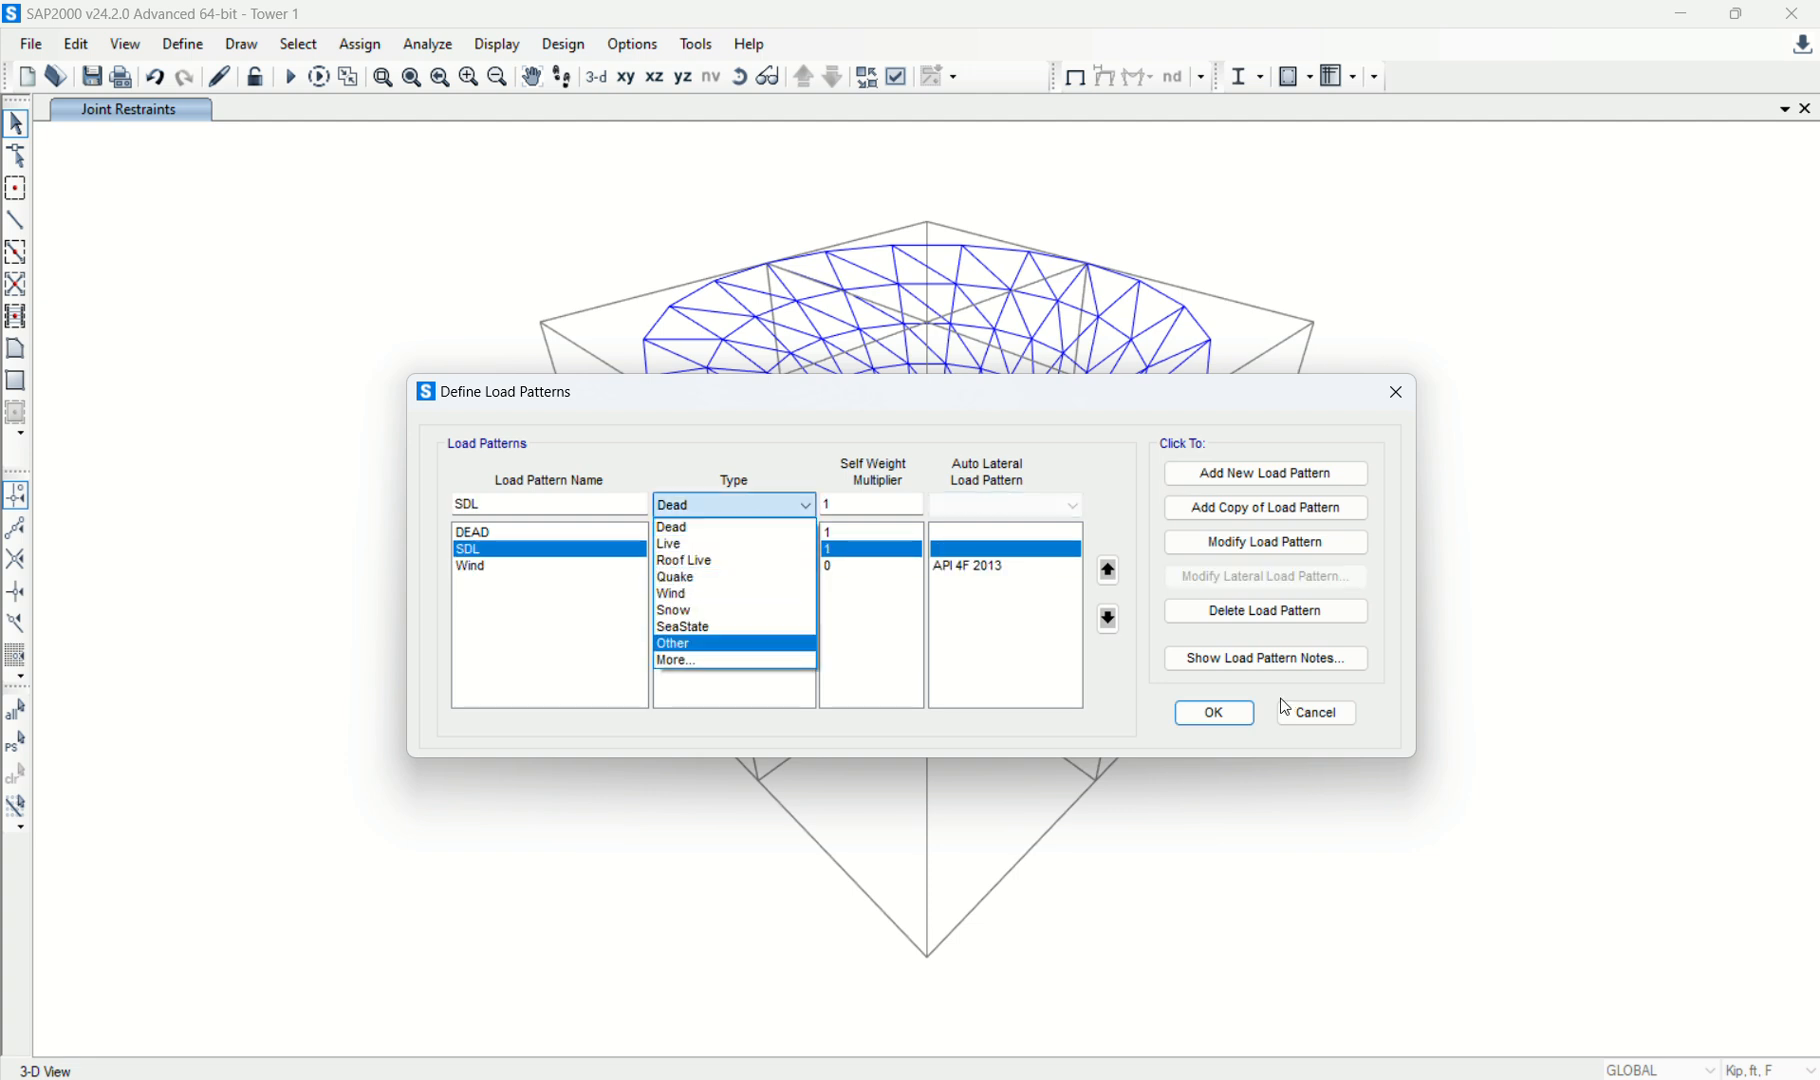
left_click(1125, 678)
Set the Wind load pattern's auto lateral load to ASCE 7-16 and accept the load pattern definitions.
left_click(1007, 570)
left_click(1019, 510)
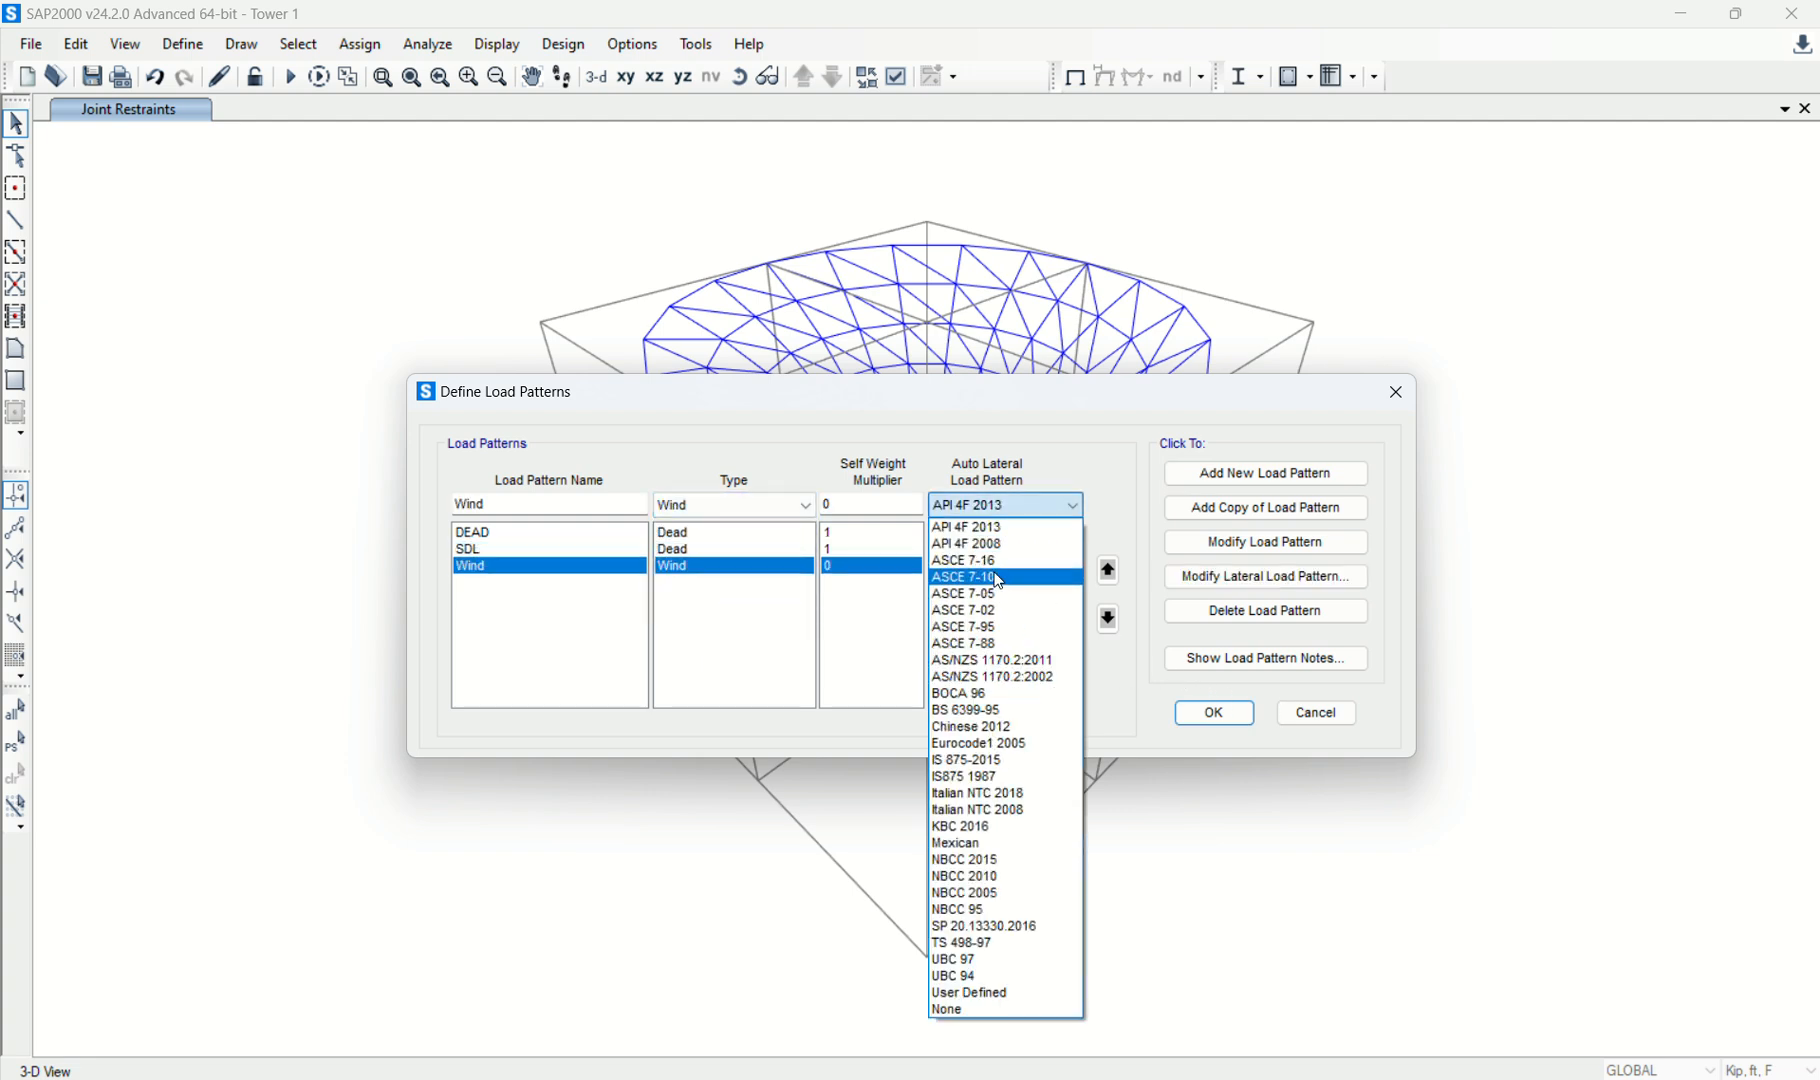
left_click(1009, 561)
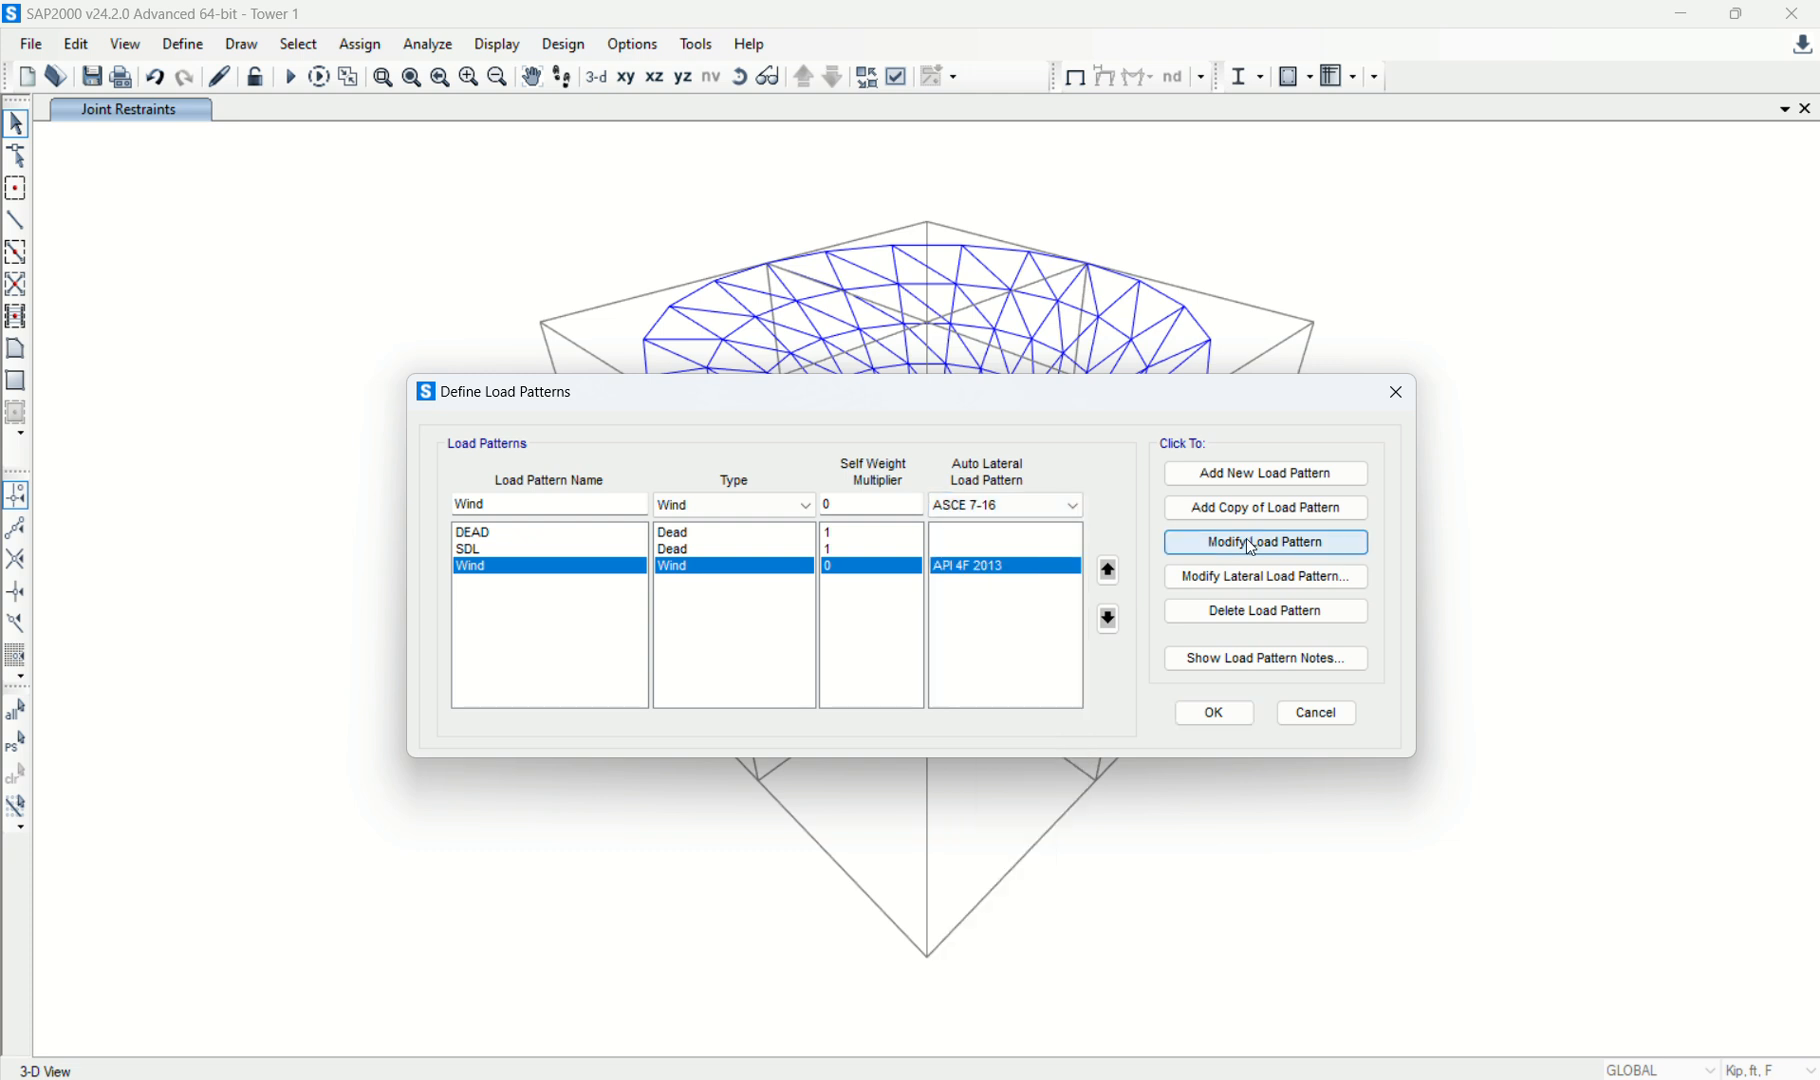
left_click(1250, 548)
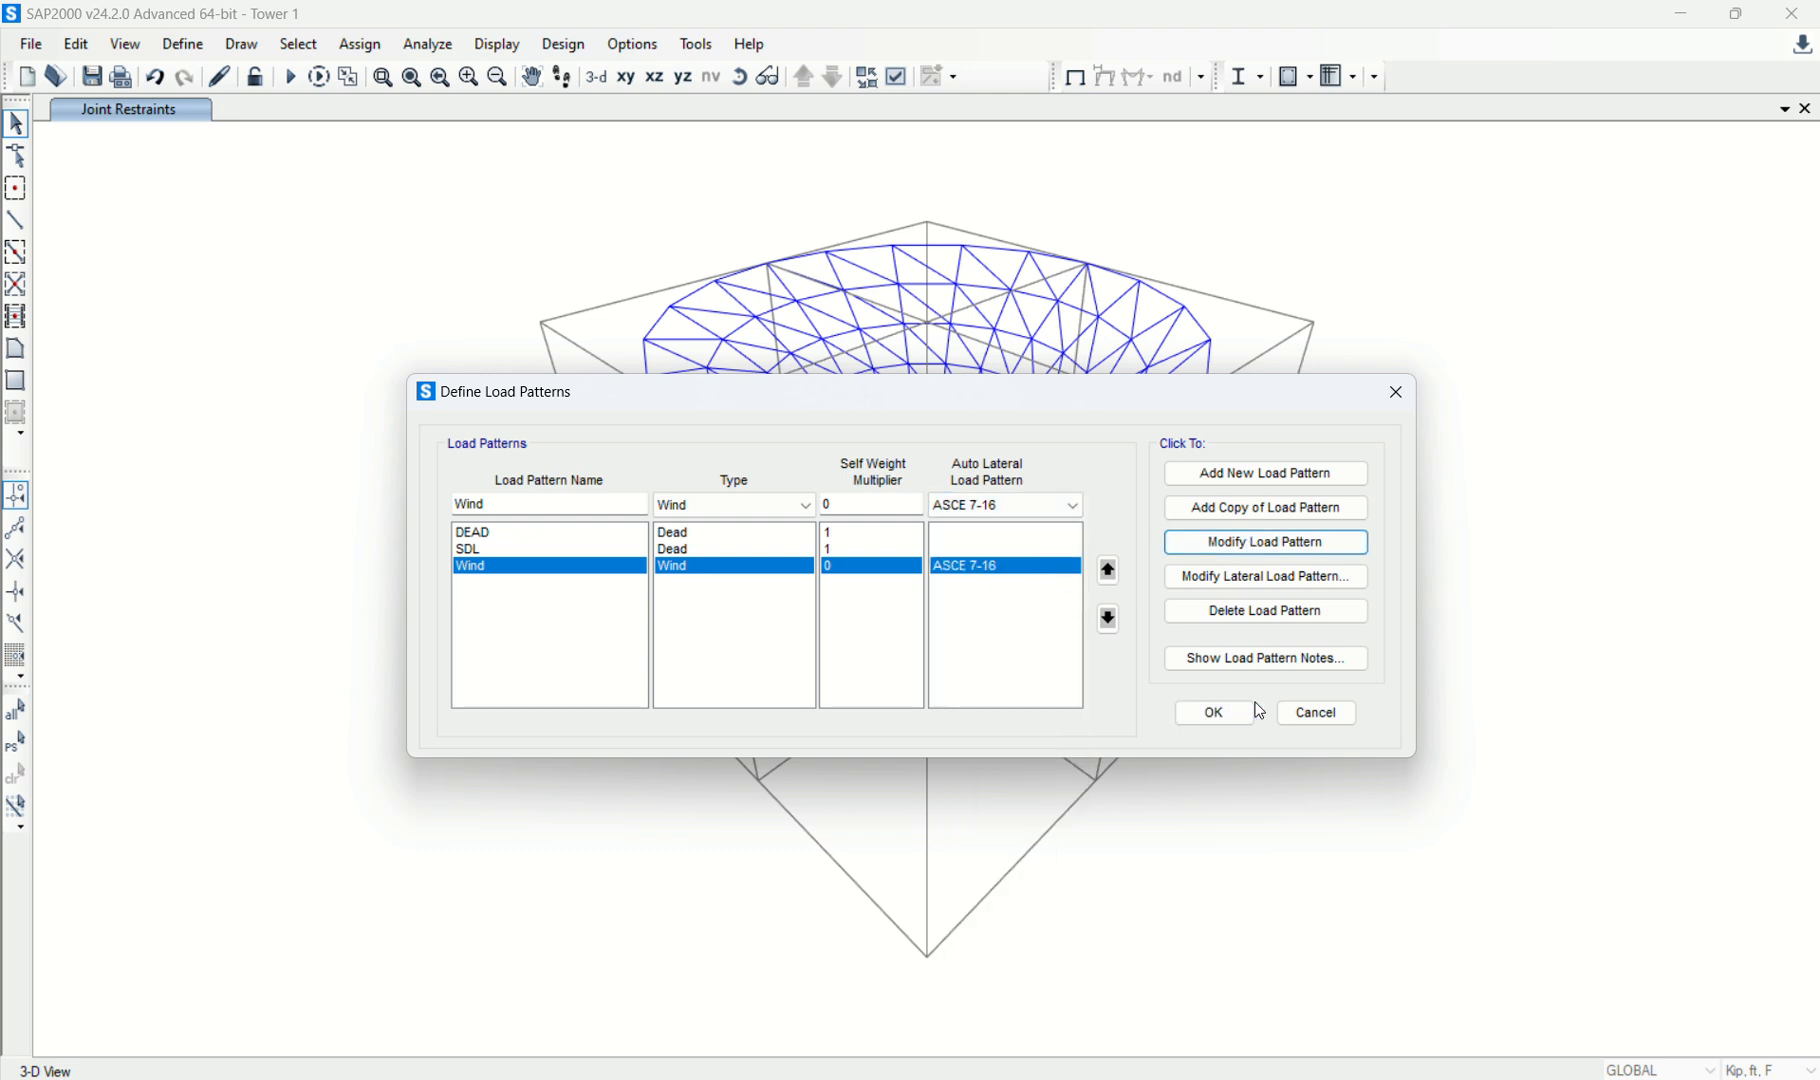
left_click(1214, 713)
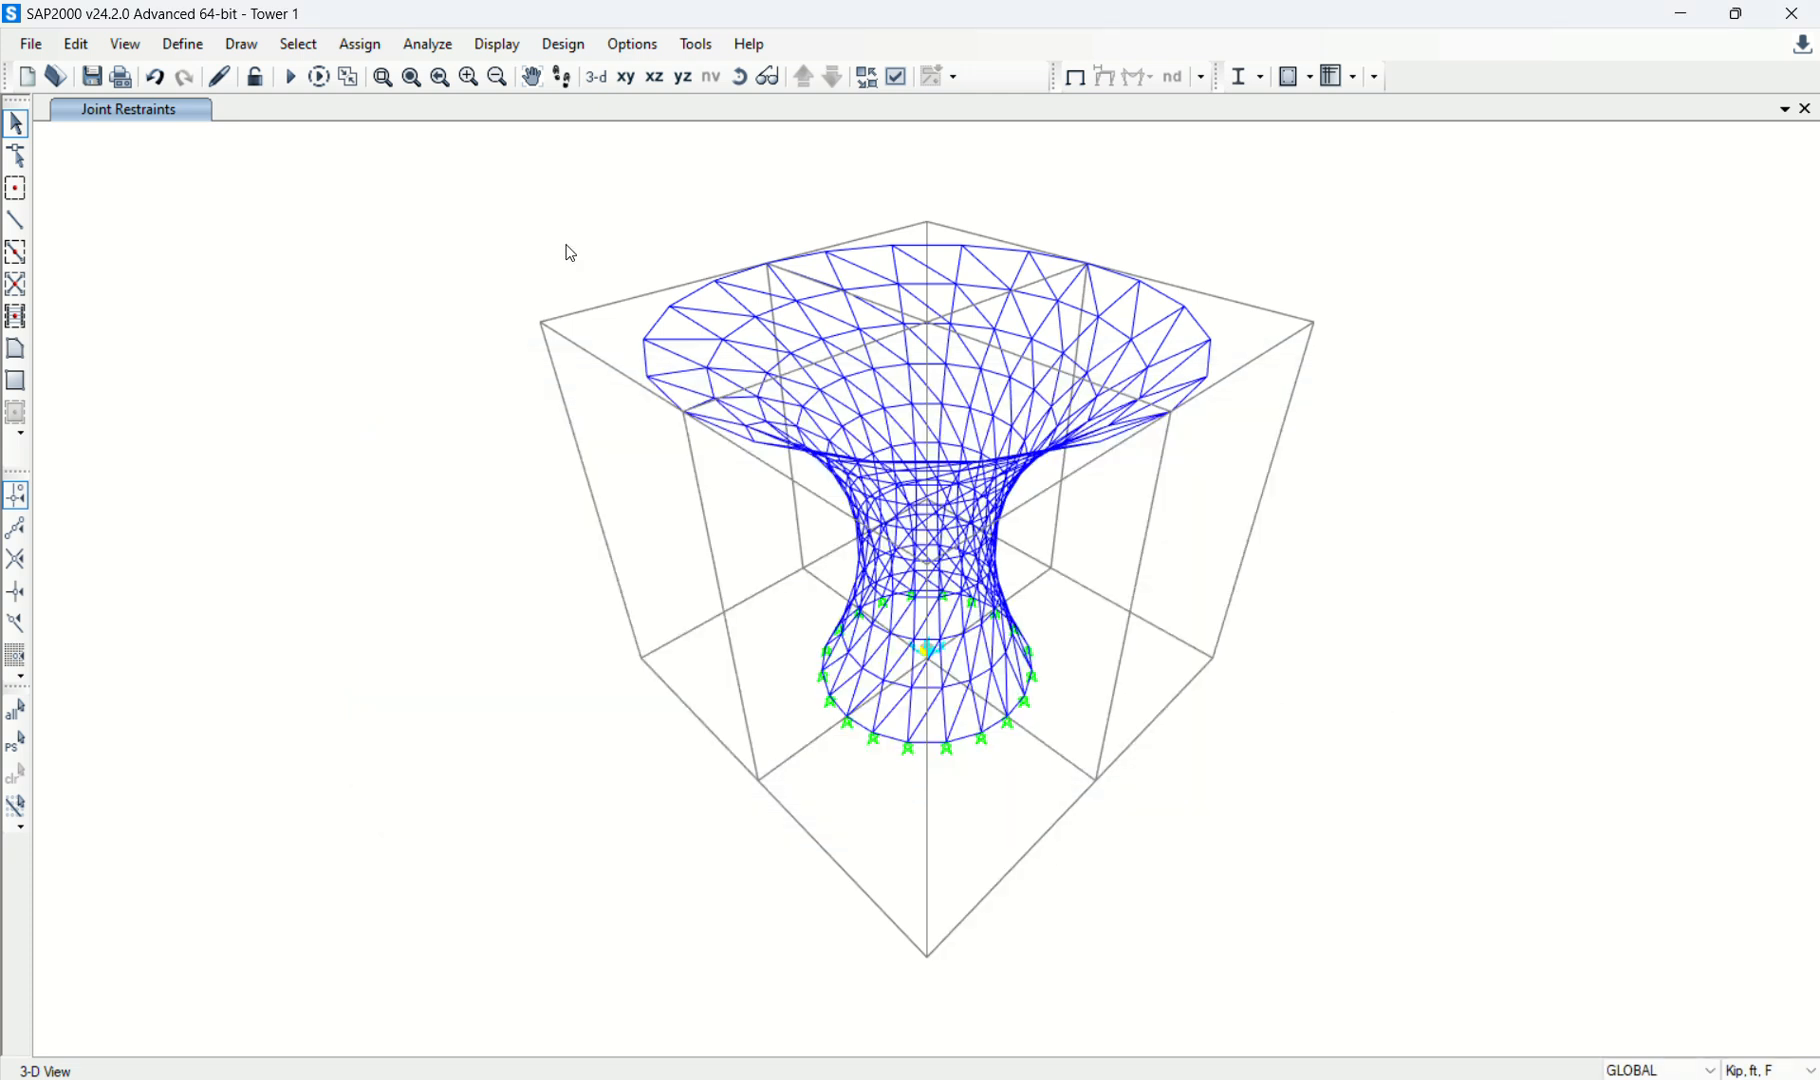
Select all shell areas that have the area section ASEC1.
left_click(298, 44)
mouse_move(420, 75)
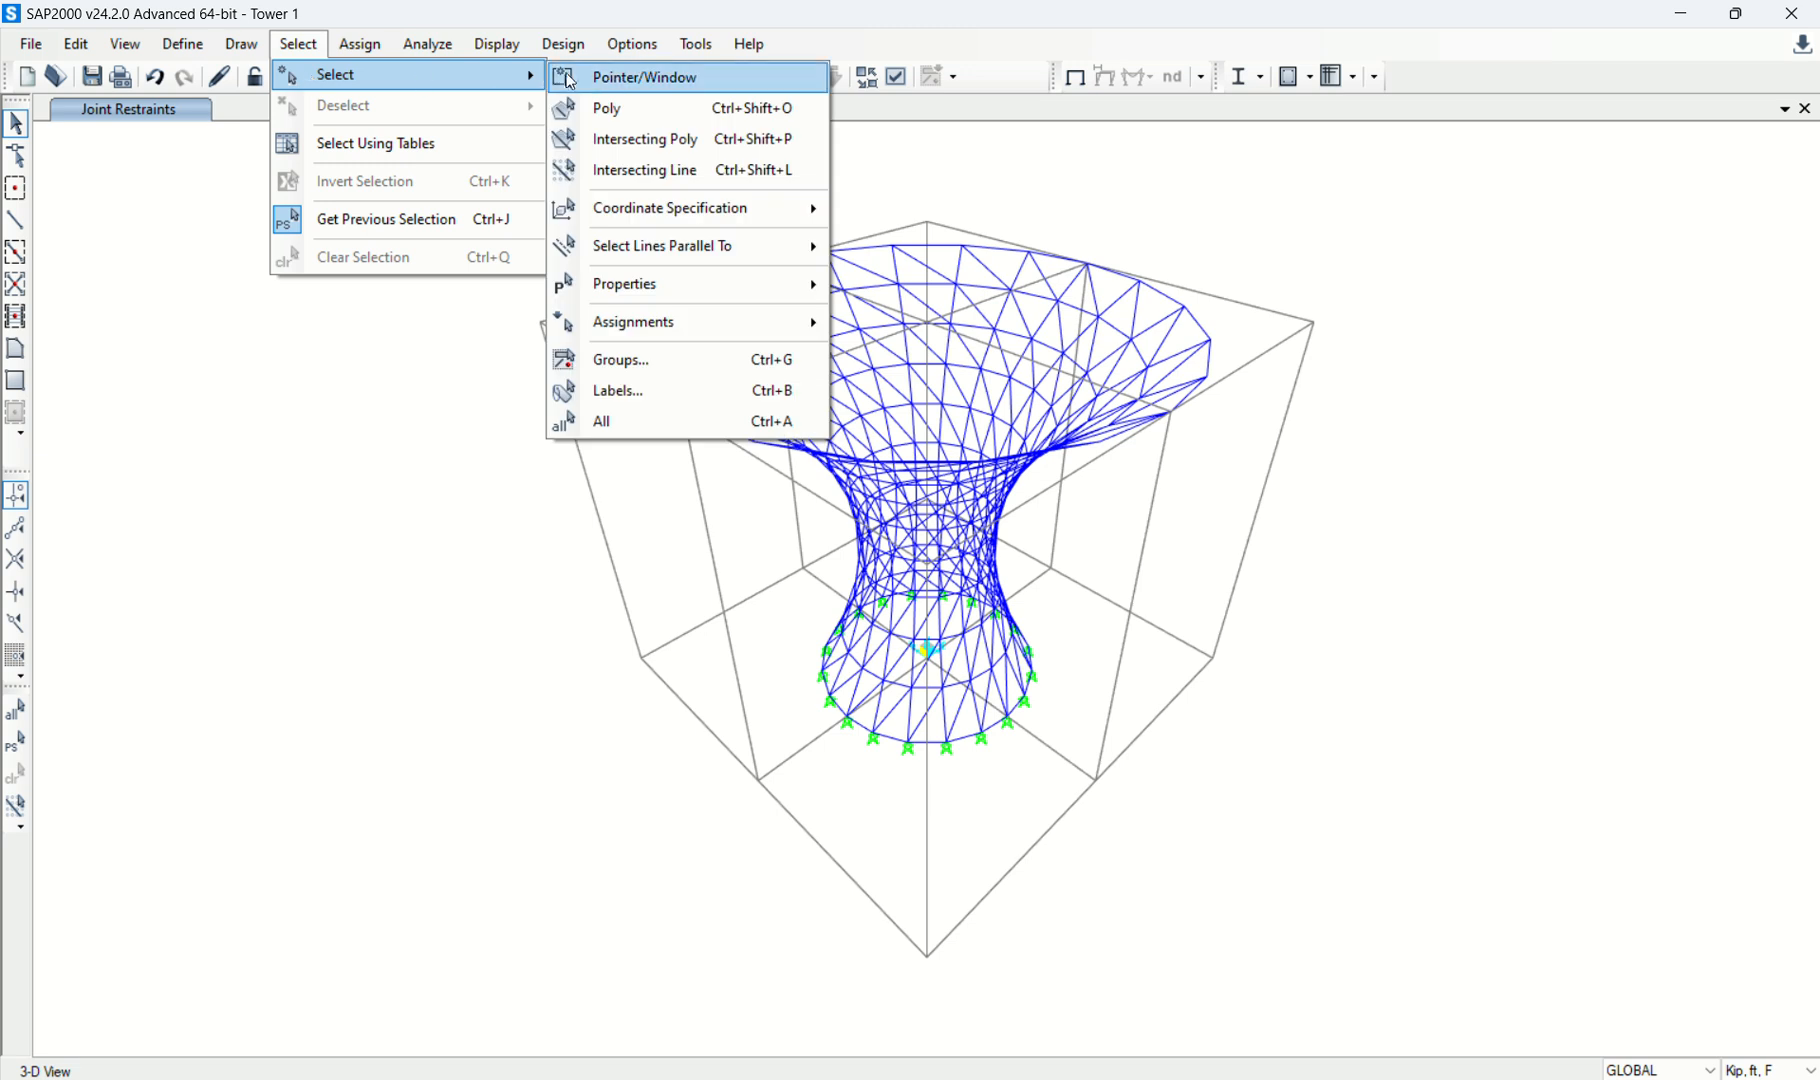
mouse_move(700, 292)
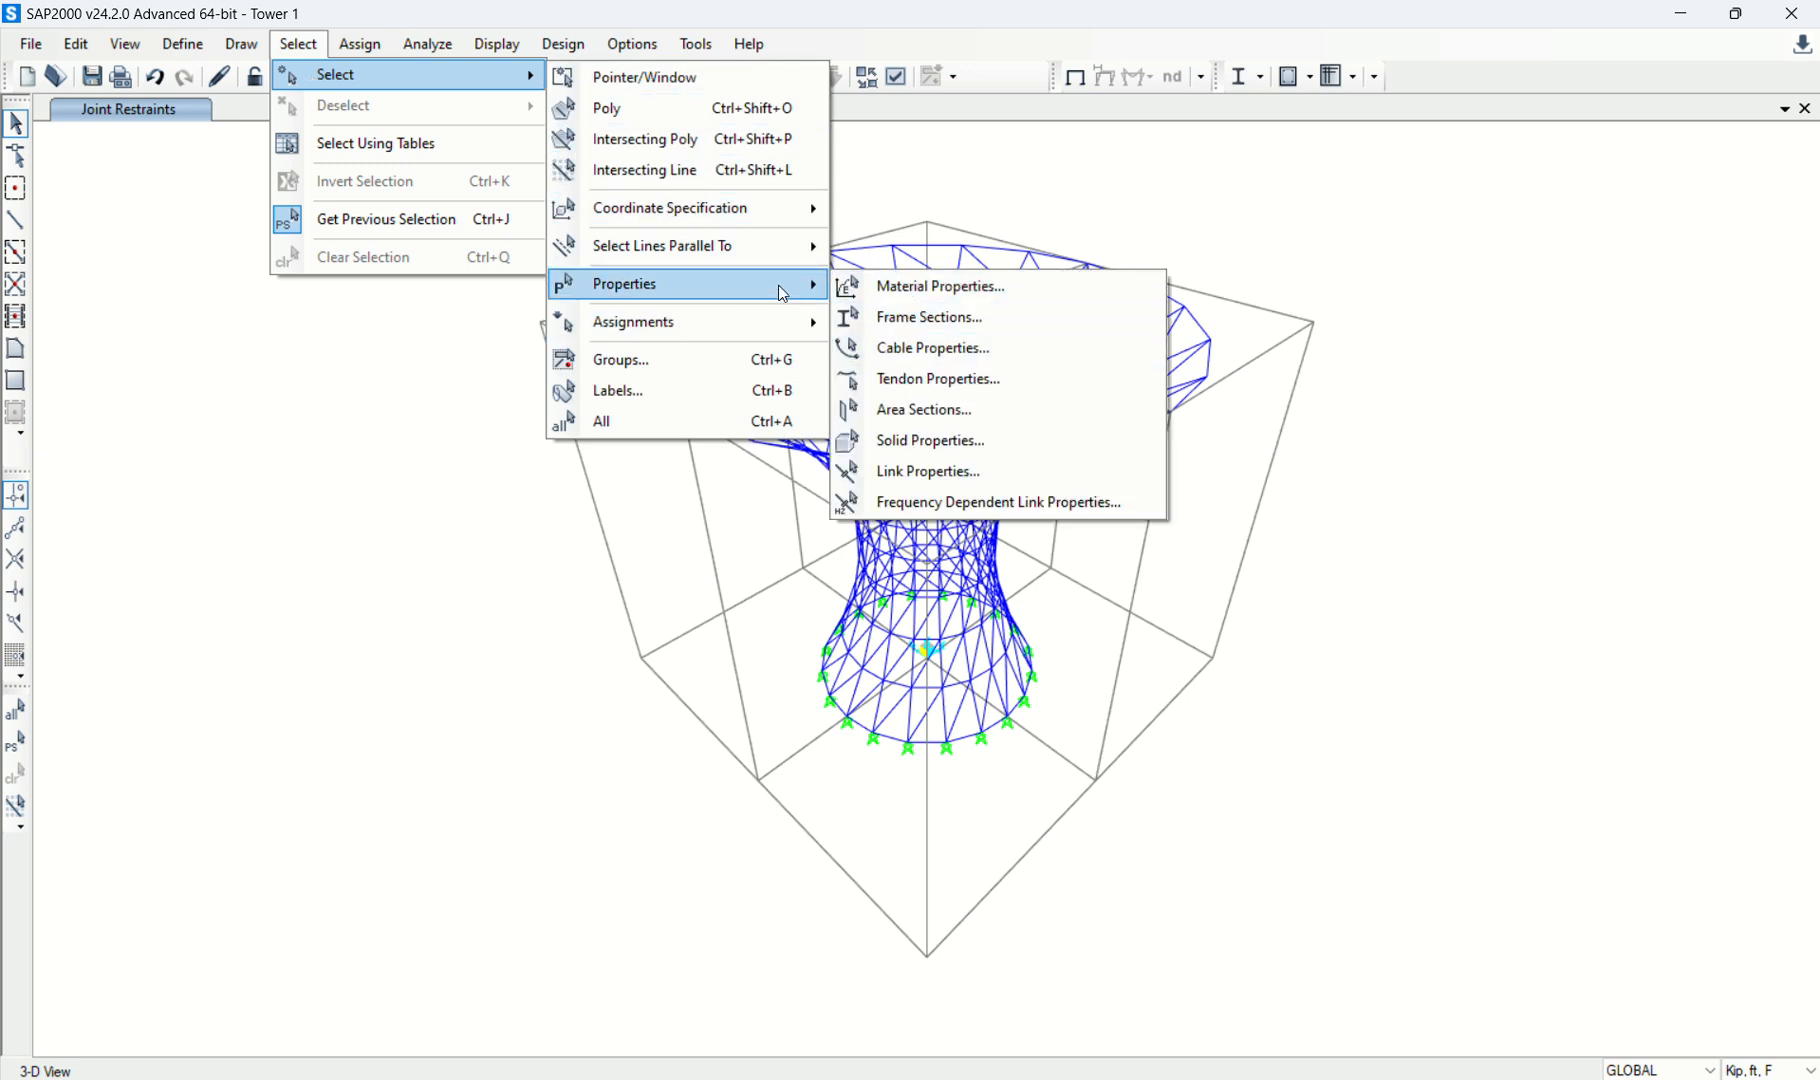
left_click(995, 410)
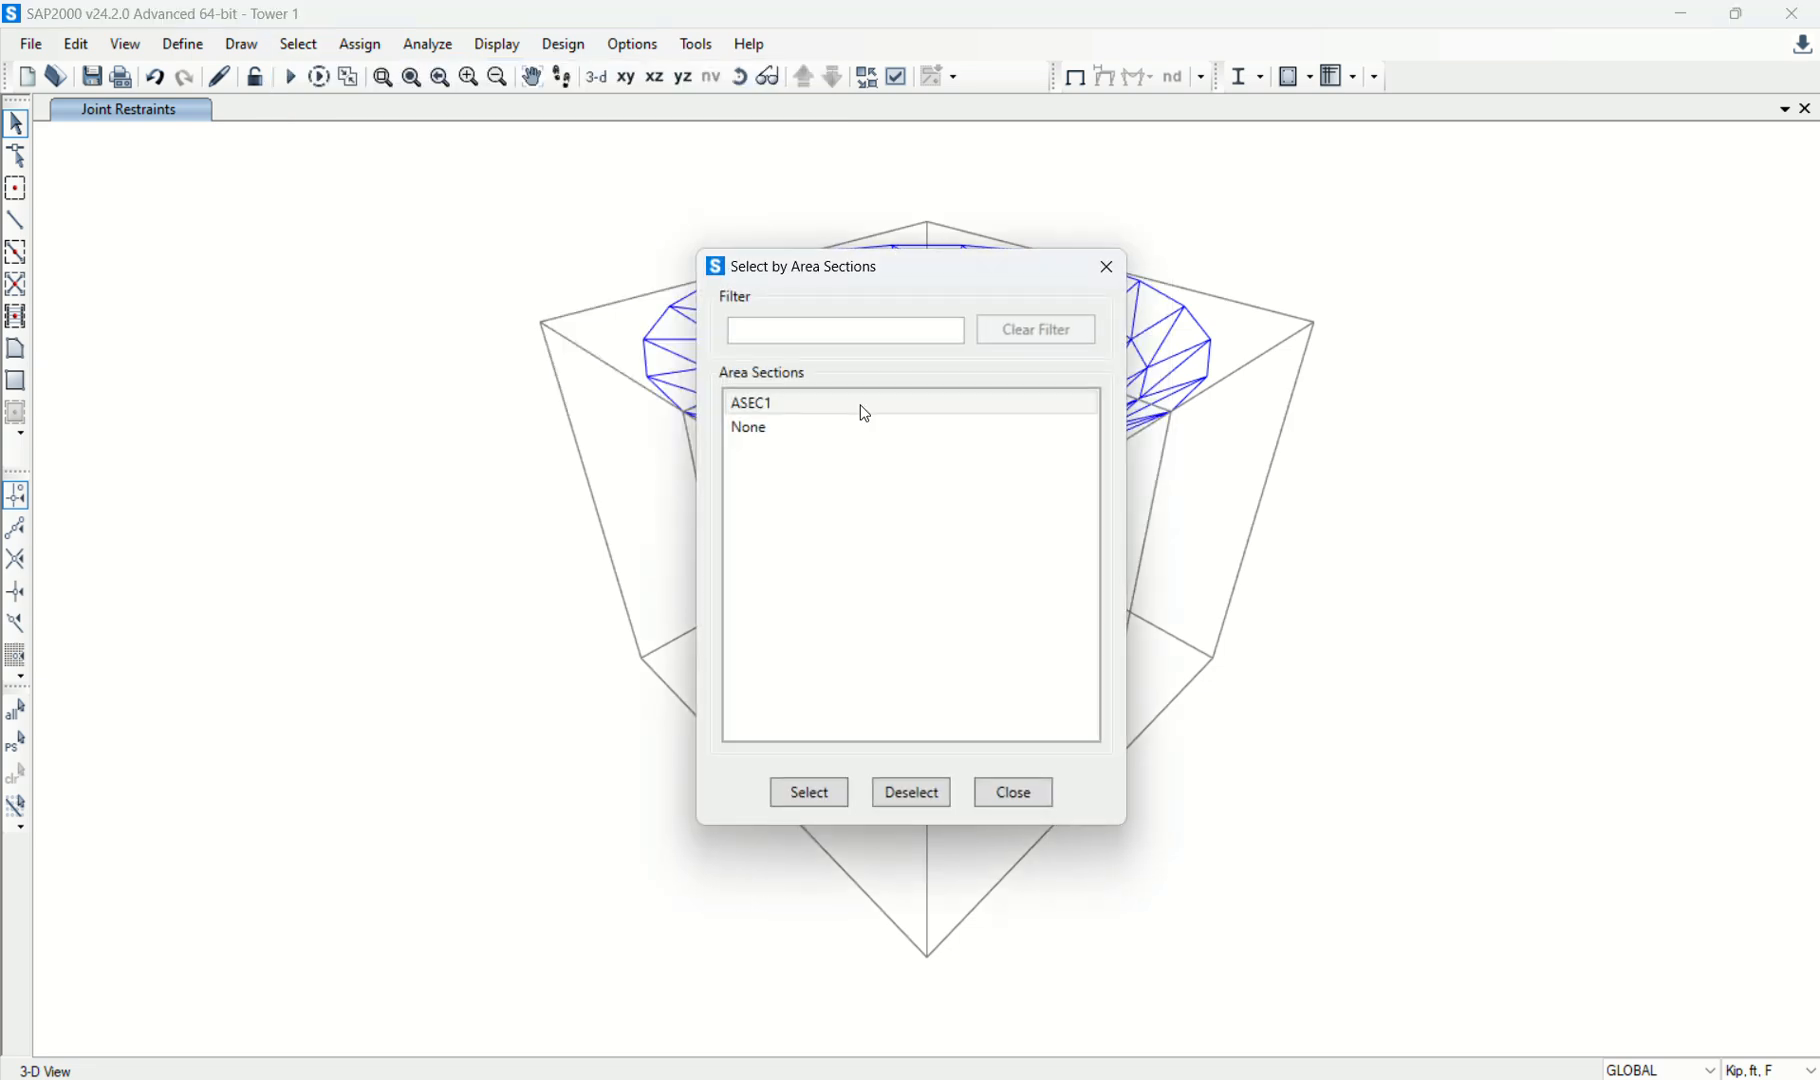
left_click(748, 404)
left_click(808, 784)
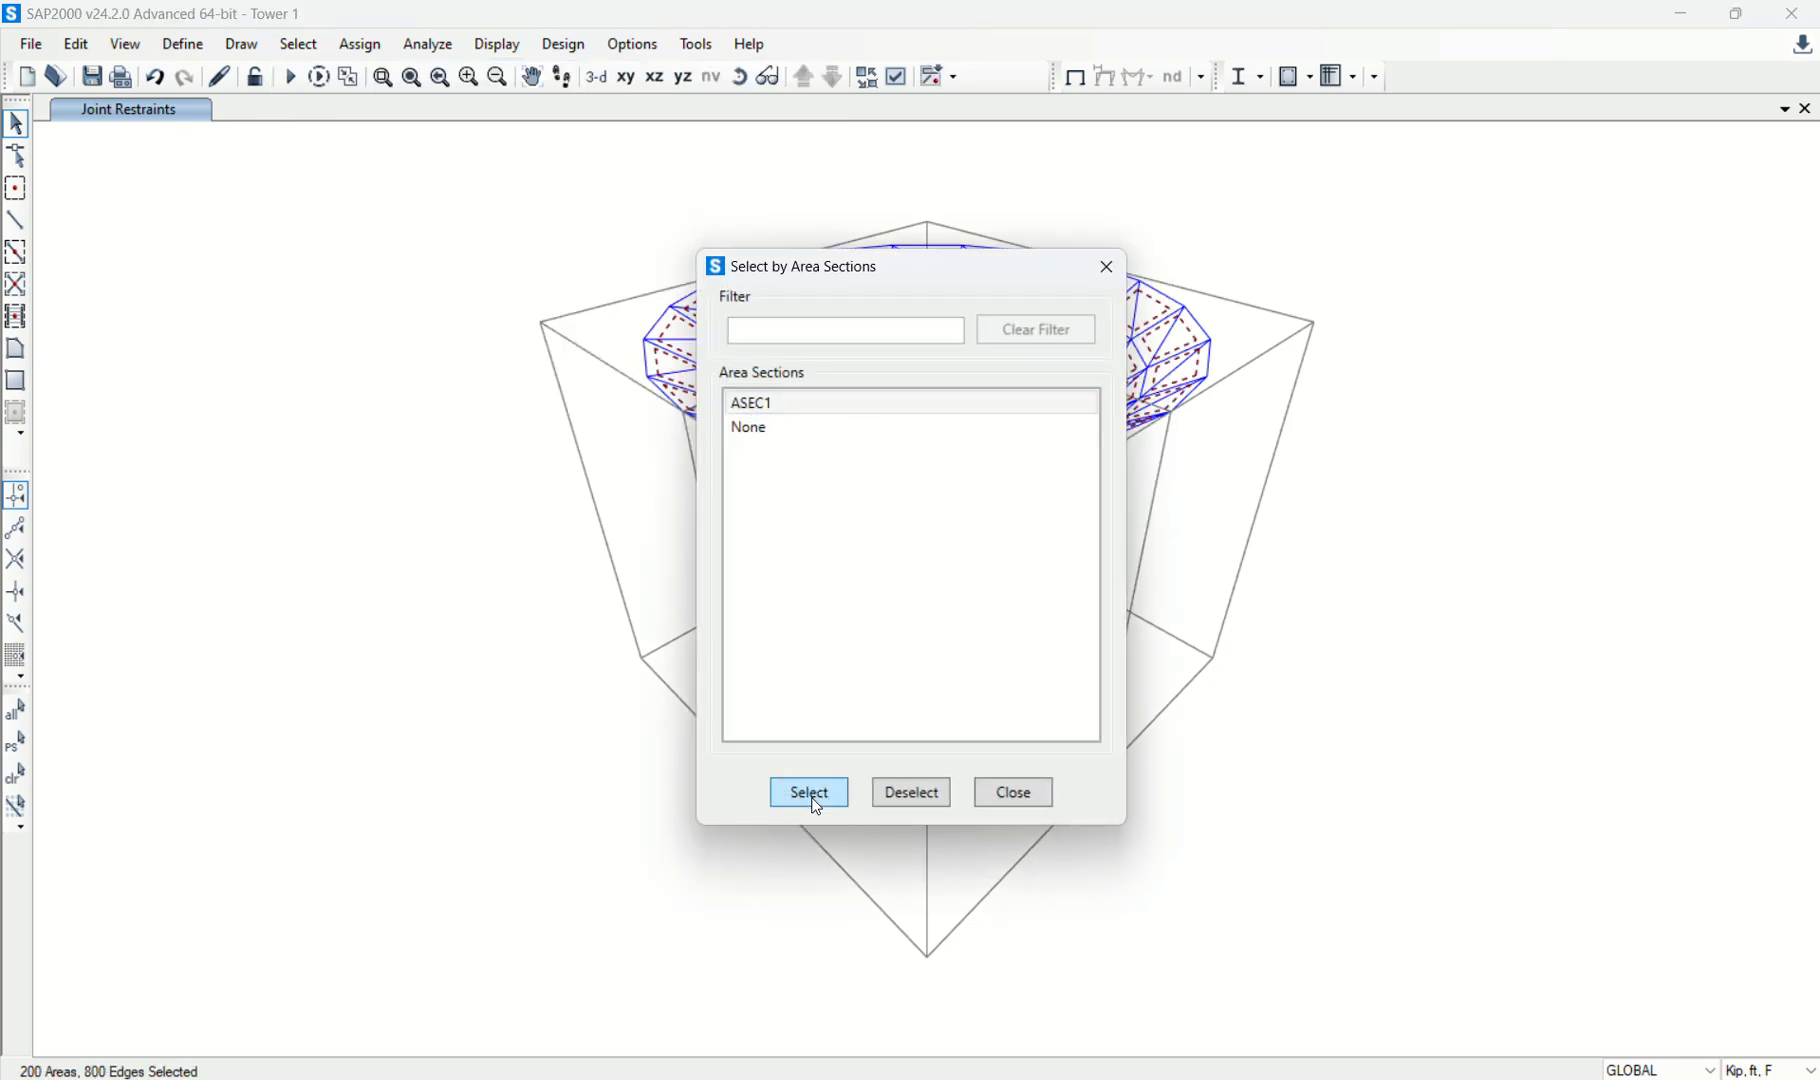
left_click(1013, 792)
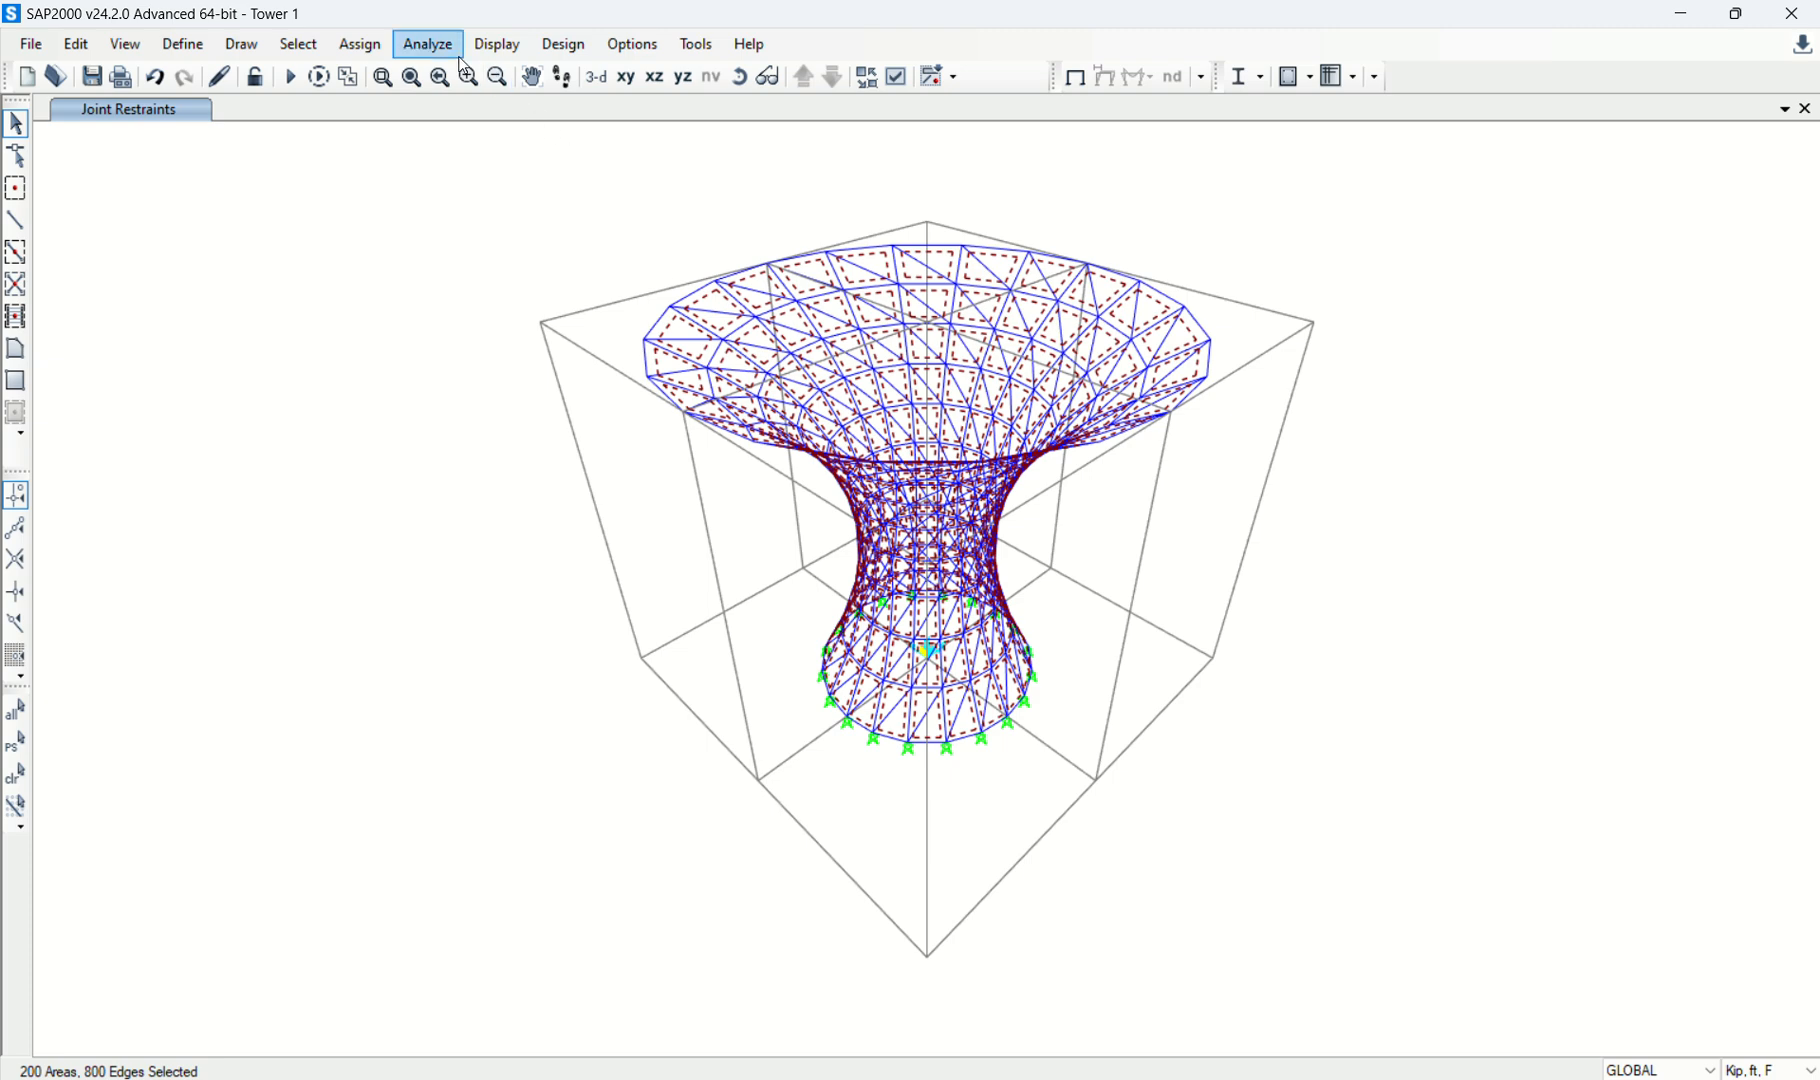
Assign the selected shells a uniform SDL load of 1 kip/ft² in the Gravity direction, replacing existing loads.
left_click(365, 50)
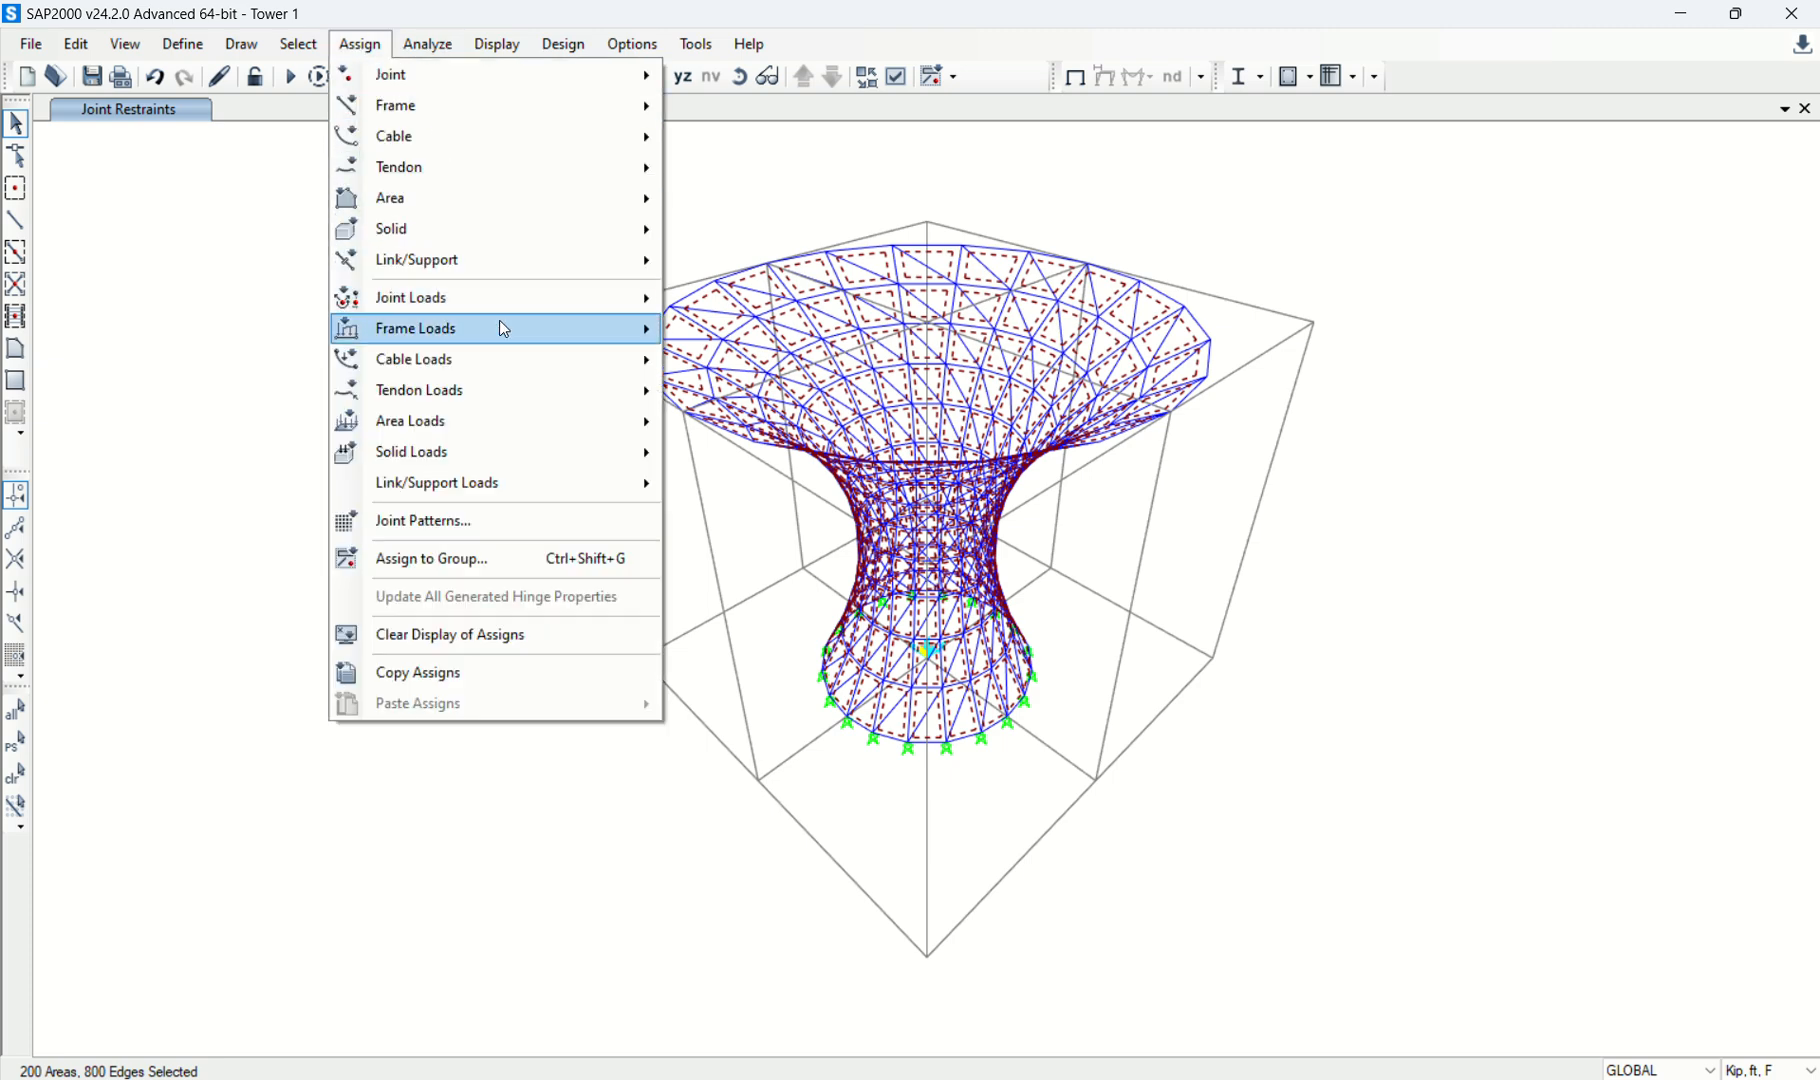
left_click(495, 370)
mouse_move(487, 421)
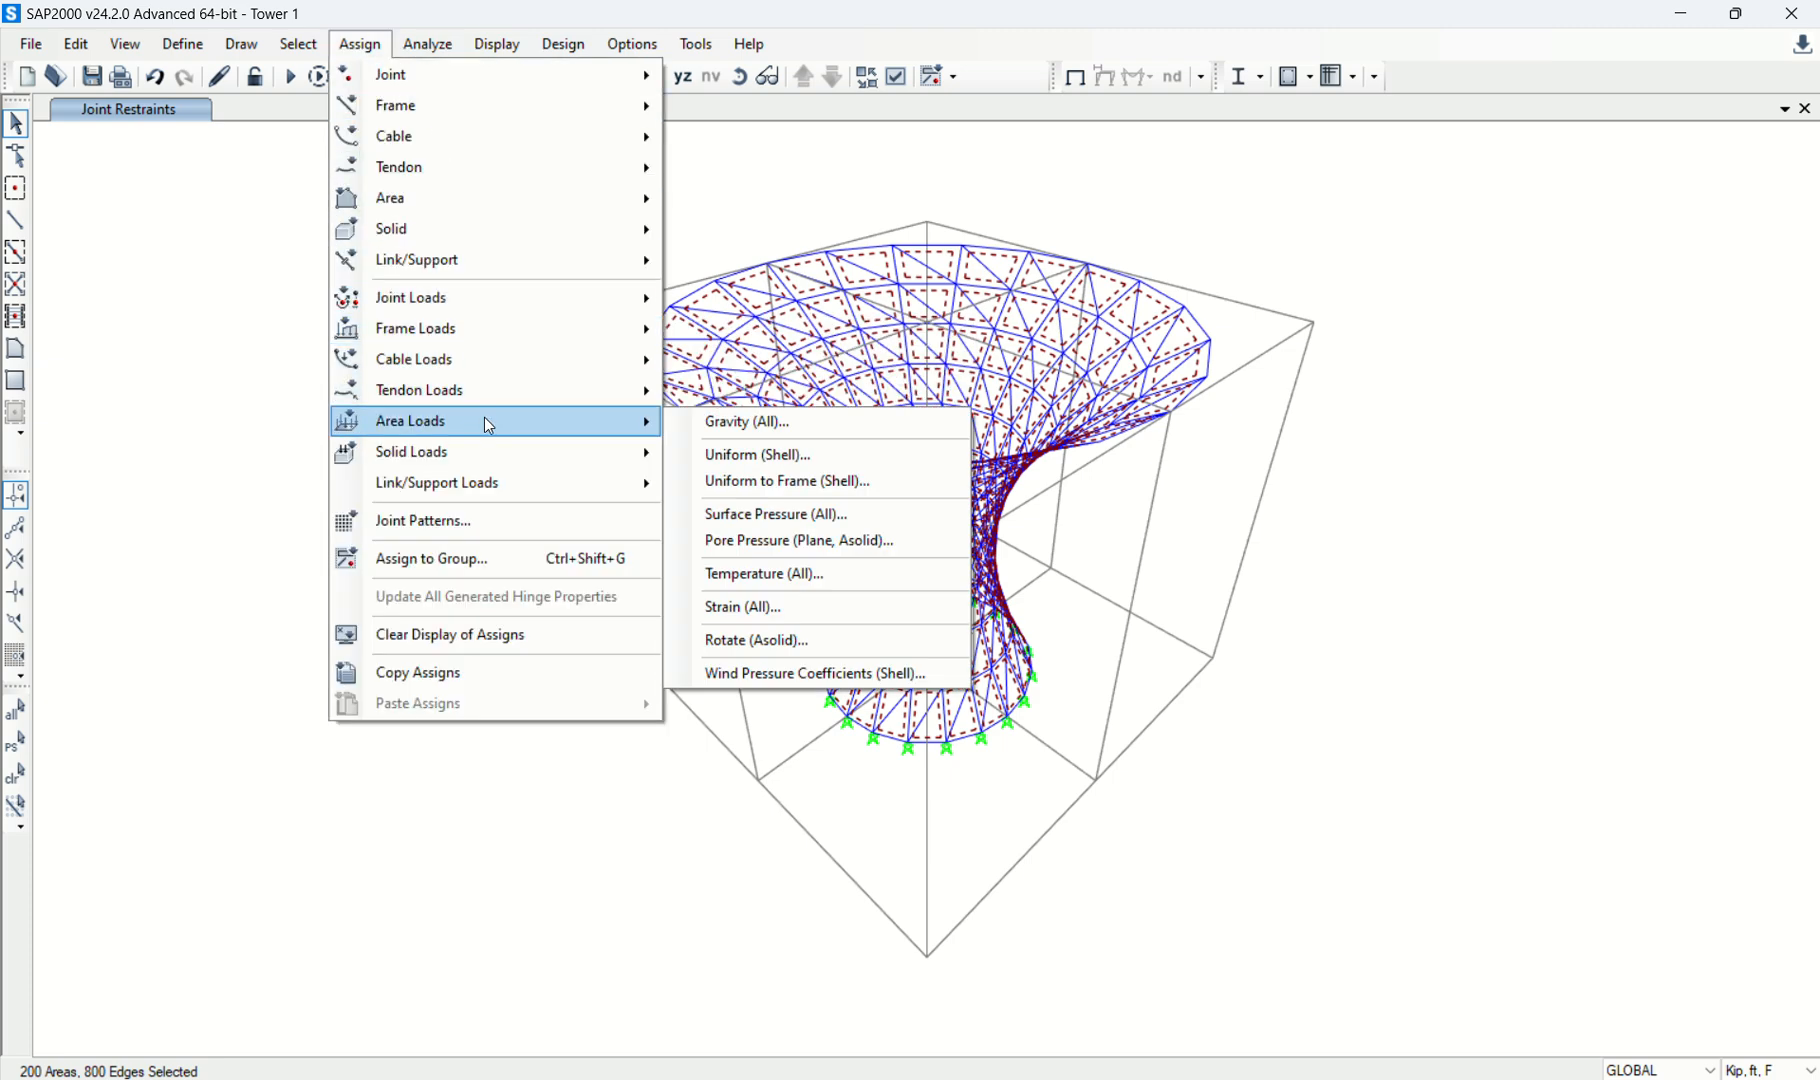
left_click(786, 457)
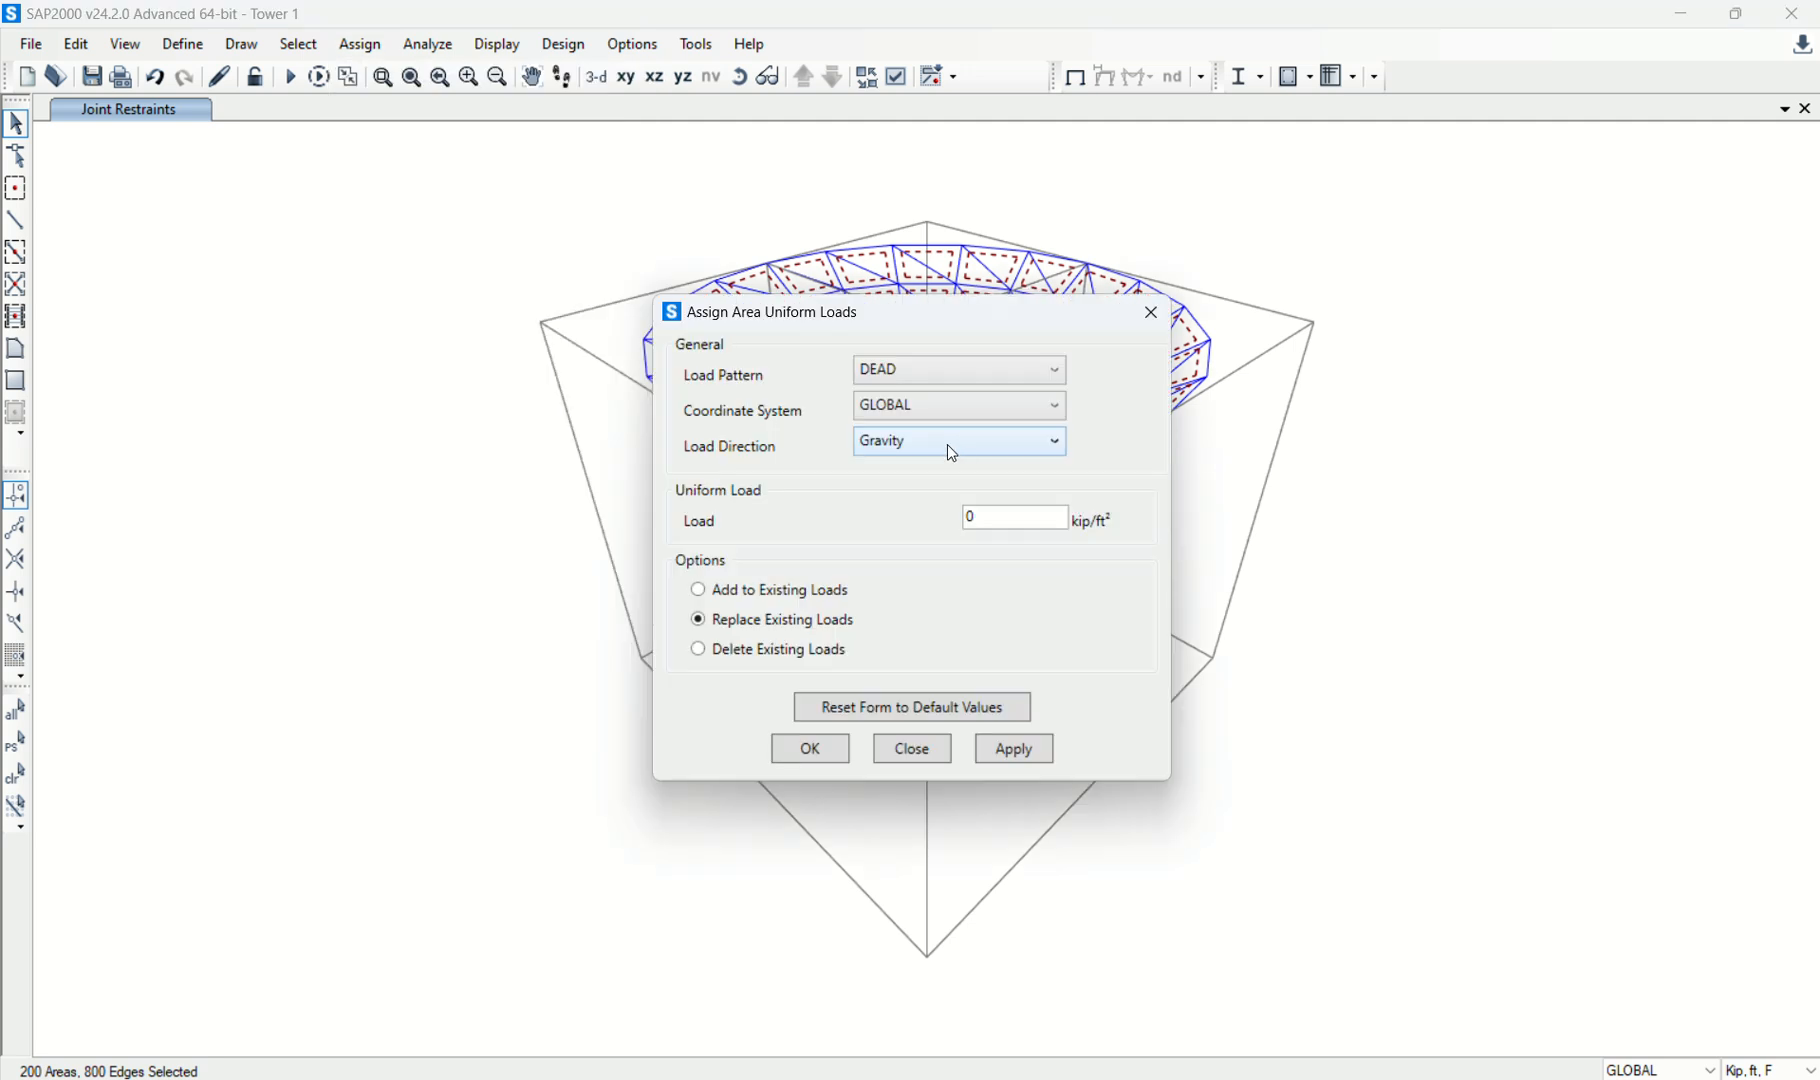
left_click(920, 376)
left_click(893, 422)
type("1")
left_click_drag(987, 306, 746, 306)
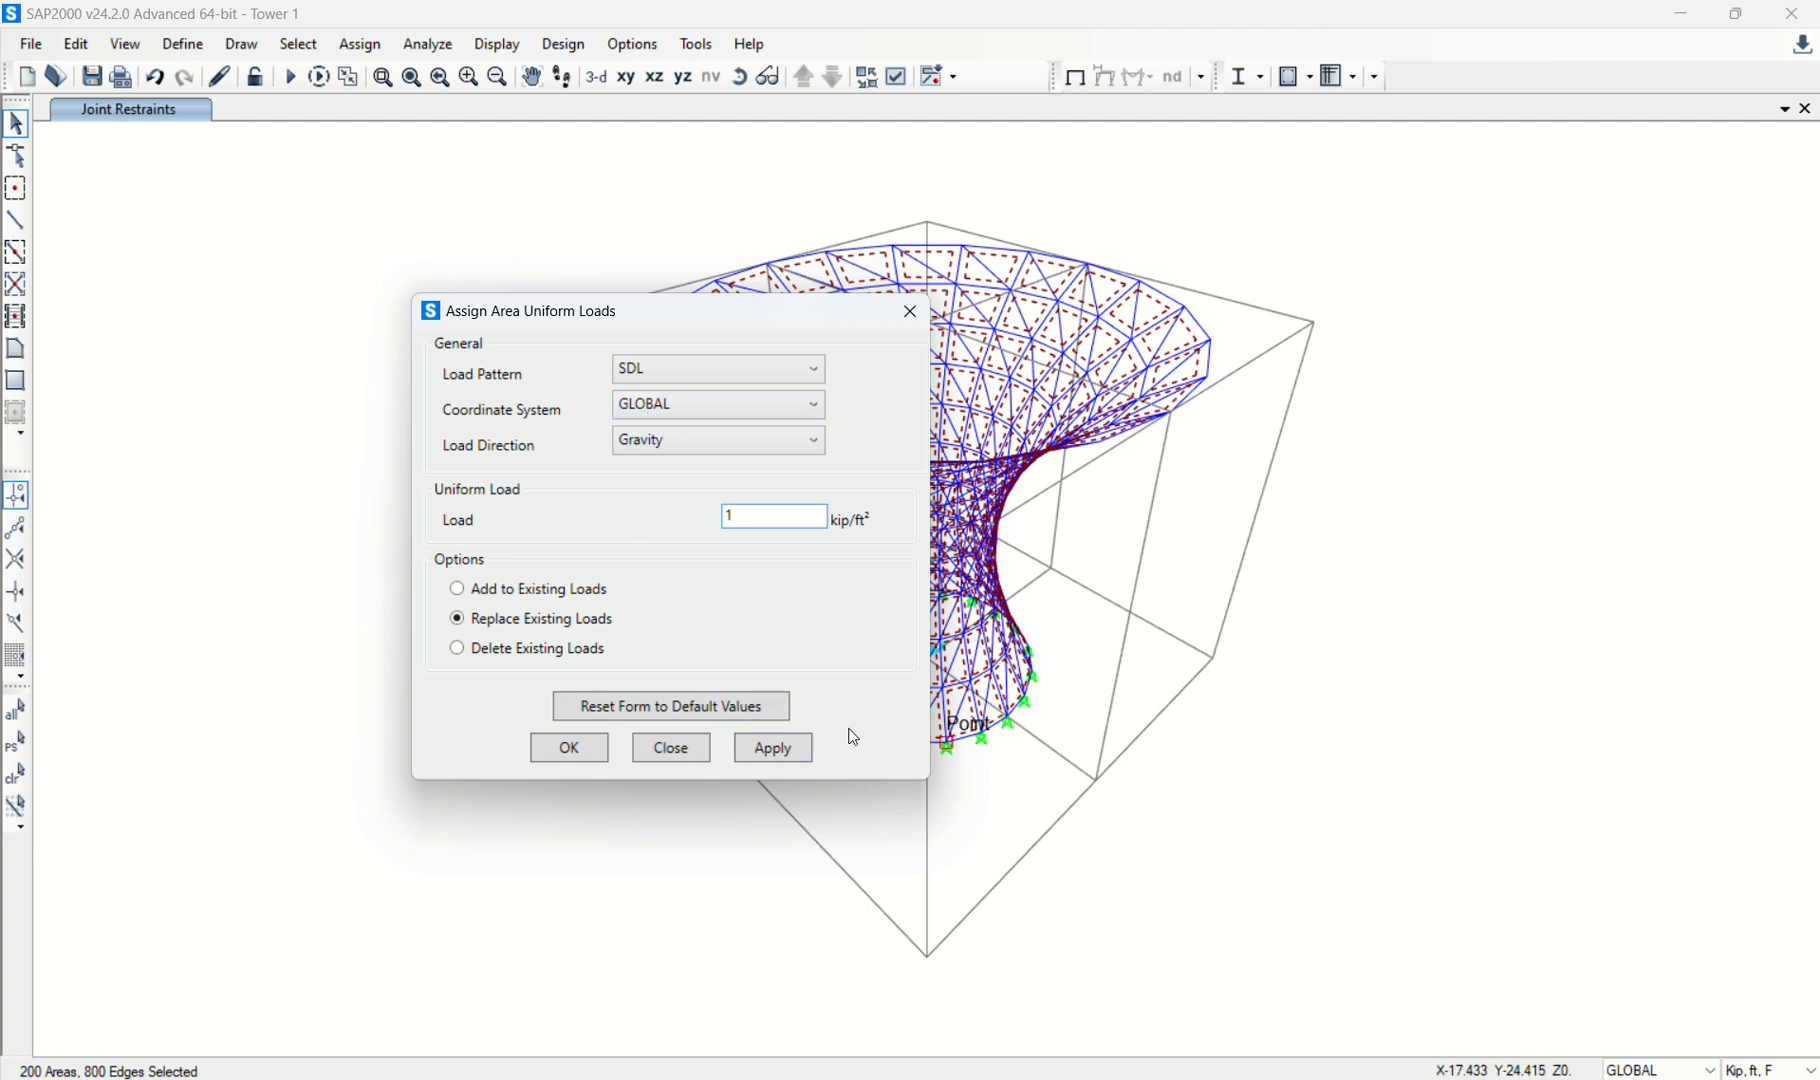
left_click(771, 750)
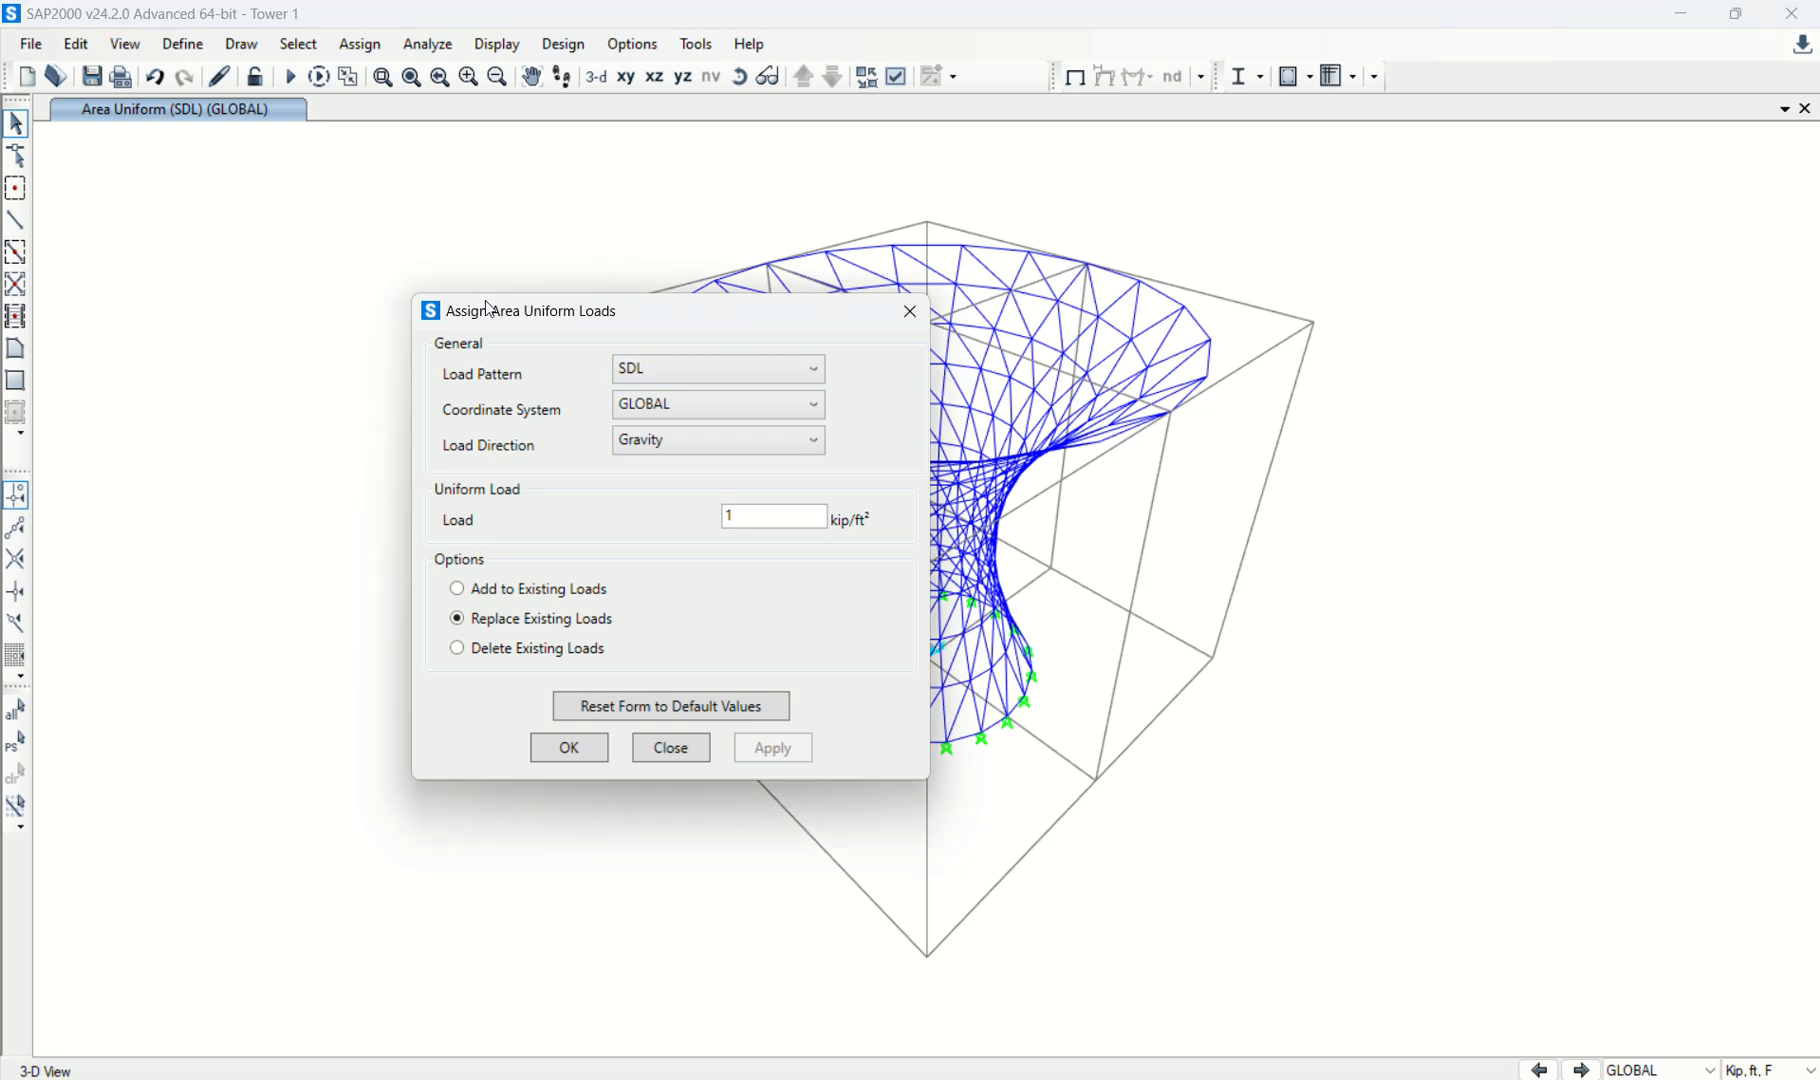
Select the whole tower and assign its shells a uniform Wind load in the global X Projected direction, replacing existing loads.
left_click_drag(619, 321, 269, 309)
left_click_drag(569, 162, 1676, 1014)
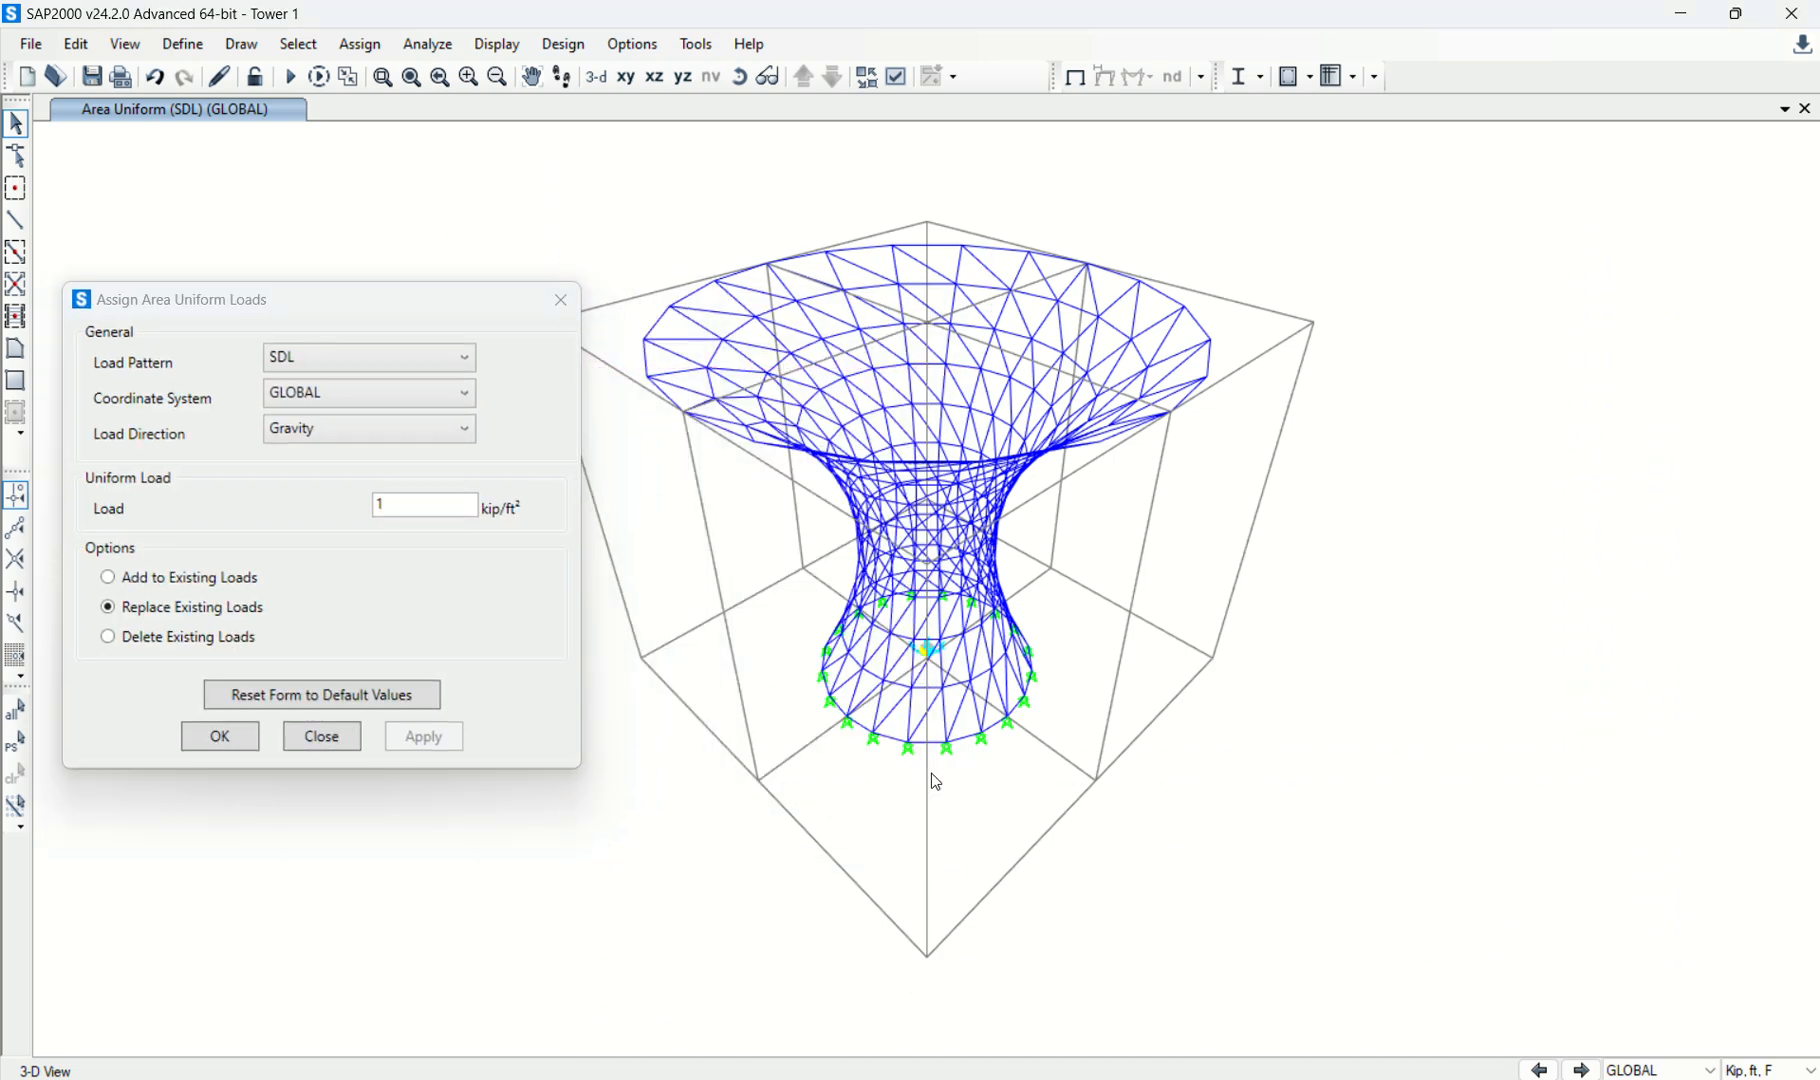
left_click(335, 371)
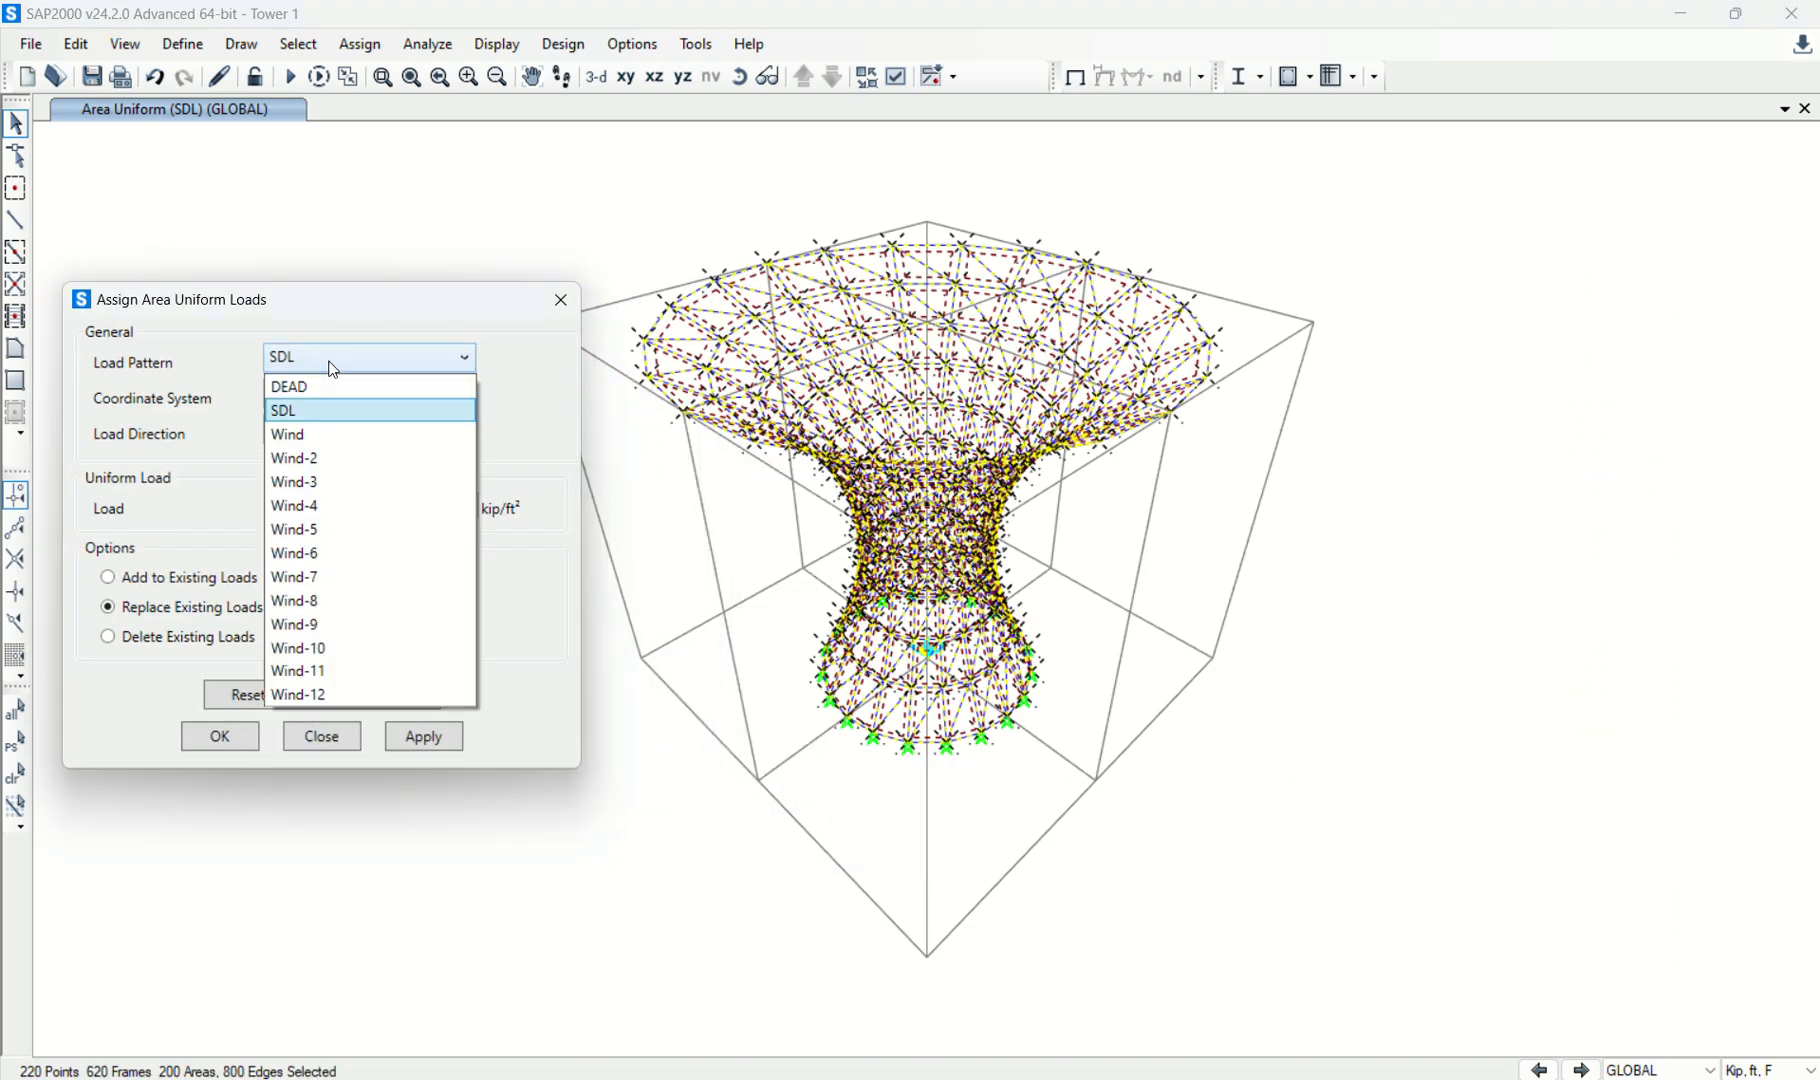
left_click(325, 433)
left_click(330, 425)
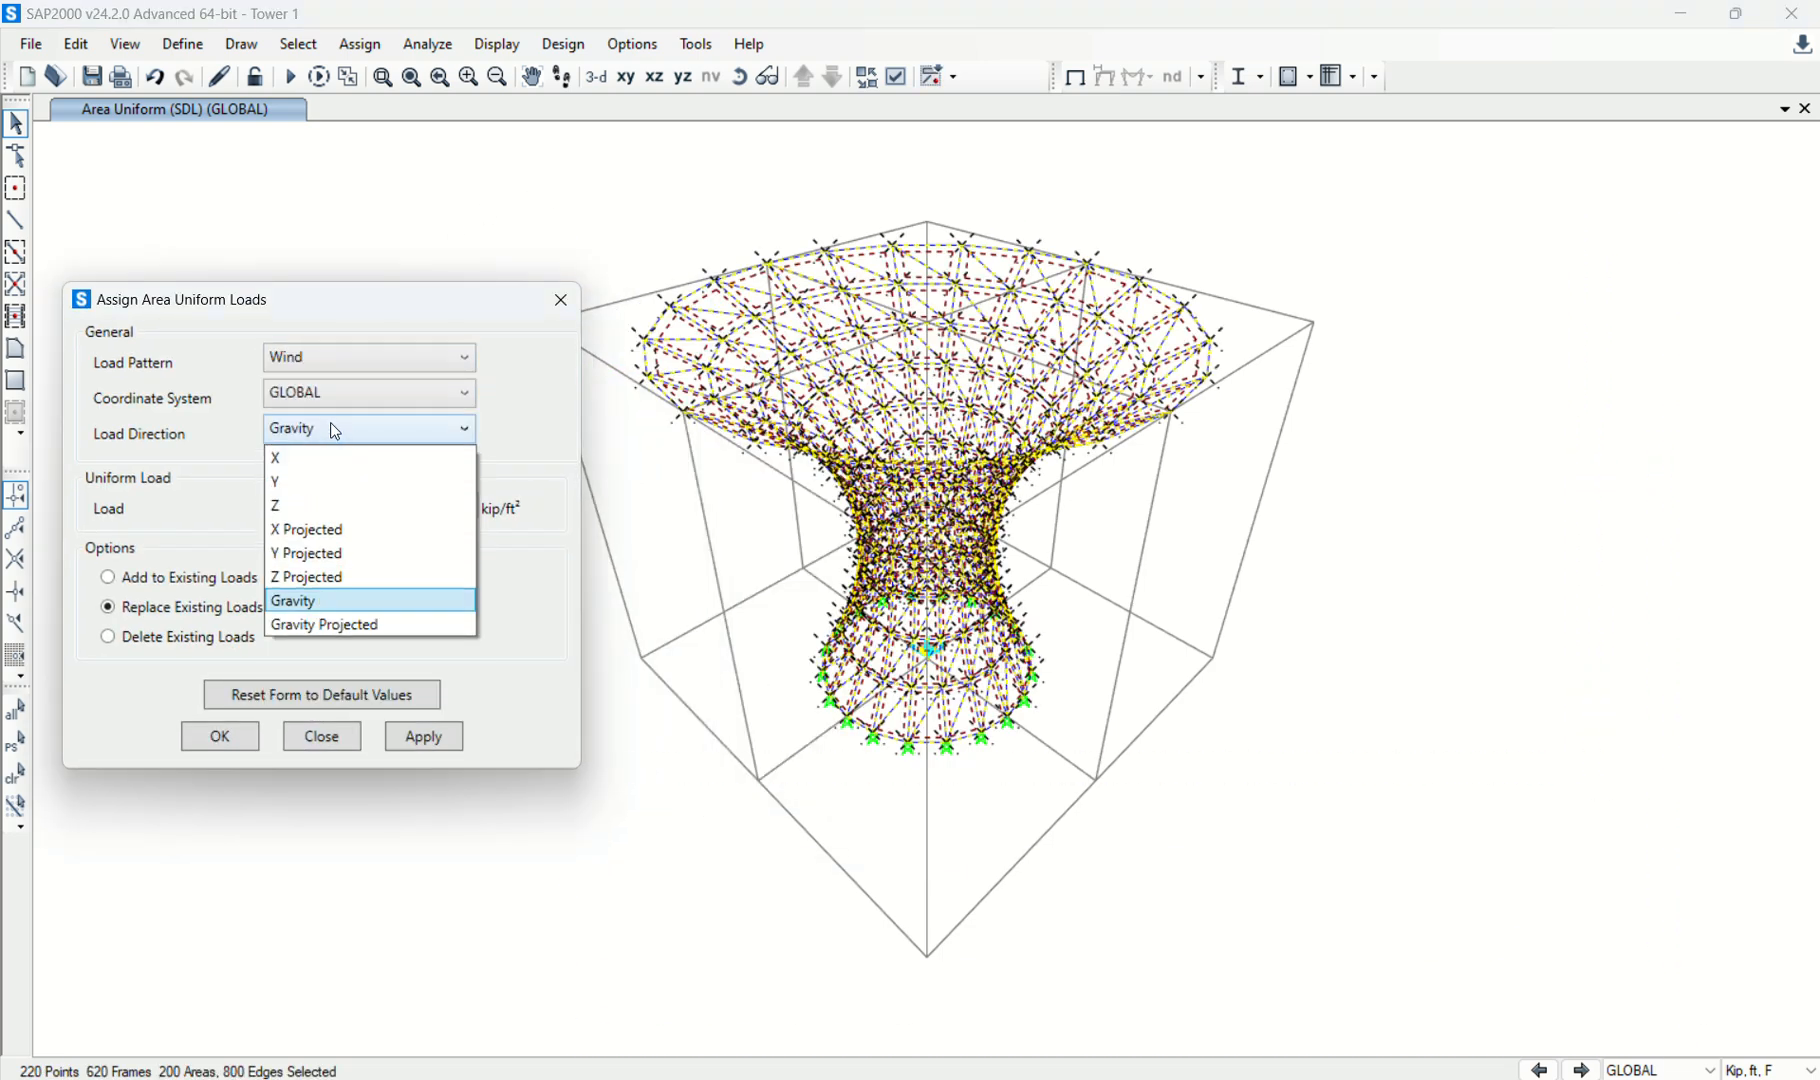
left_click(316, 537)
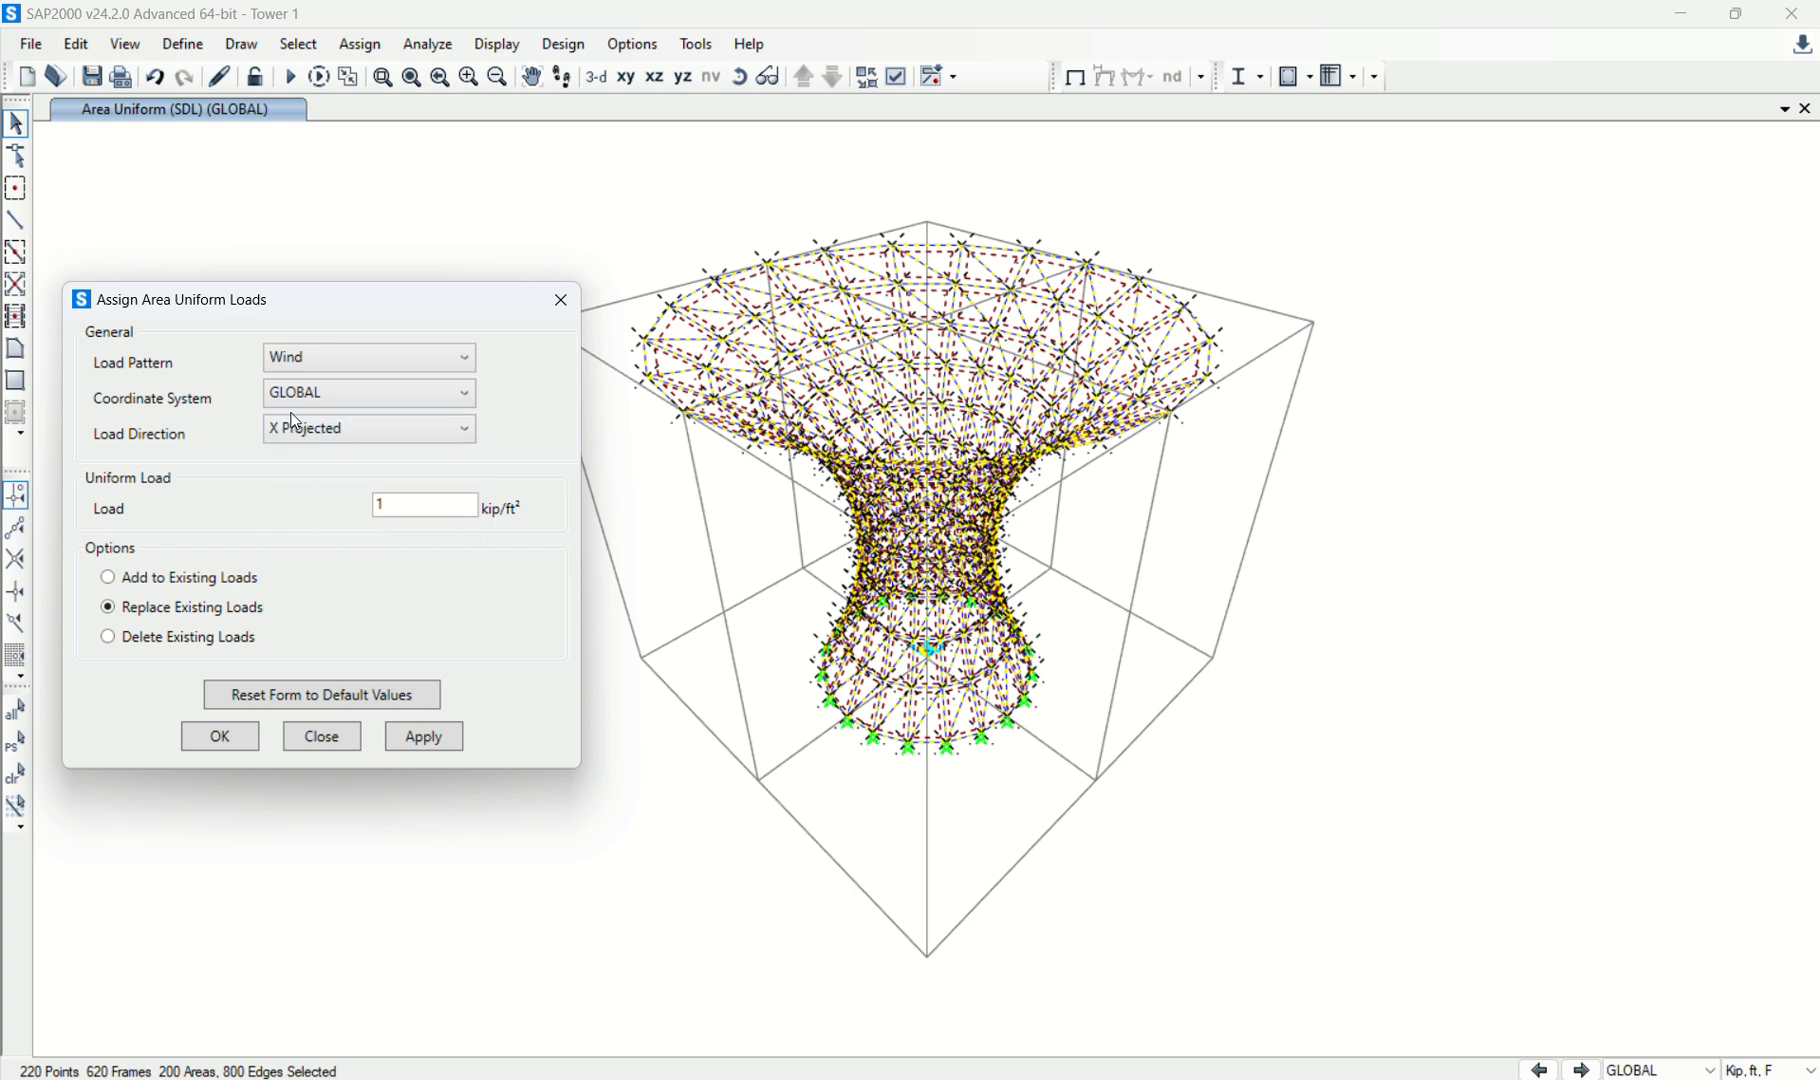
double_click(433, 514)
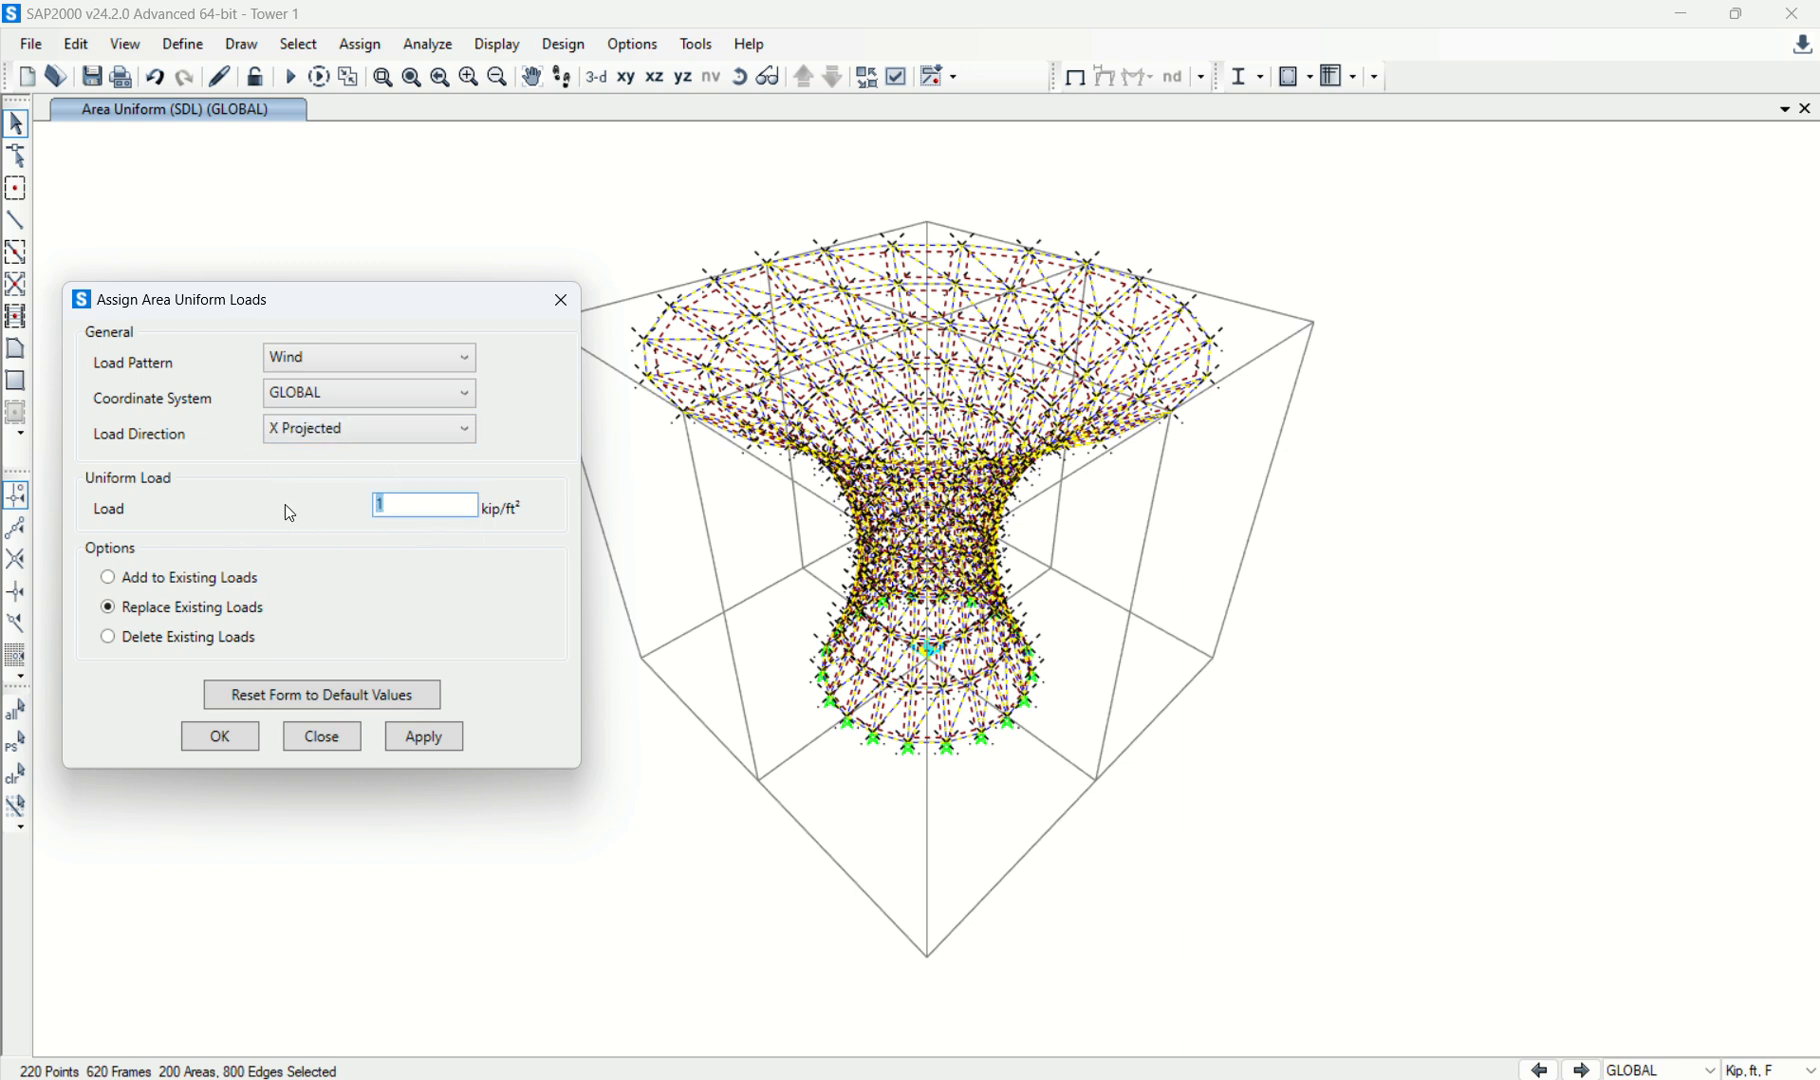
left_click(438, 745)
left_click(220, 740)
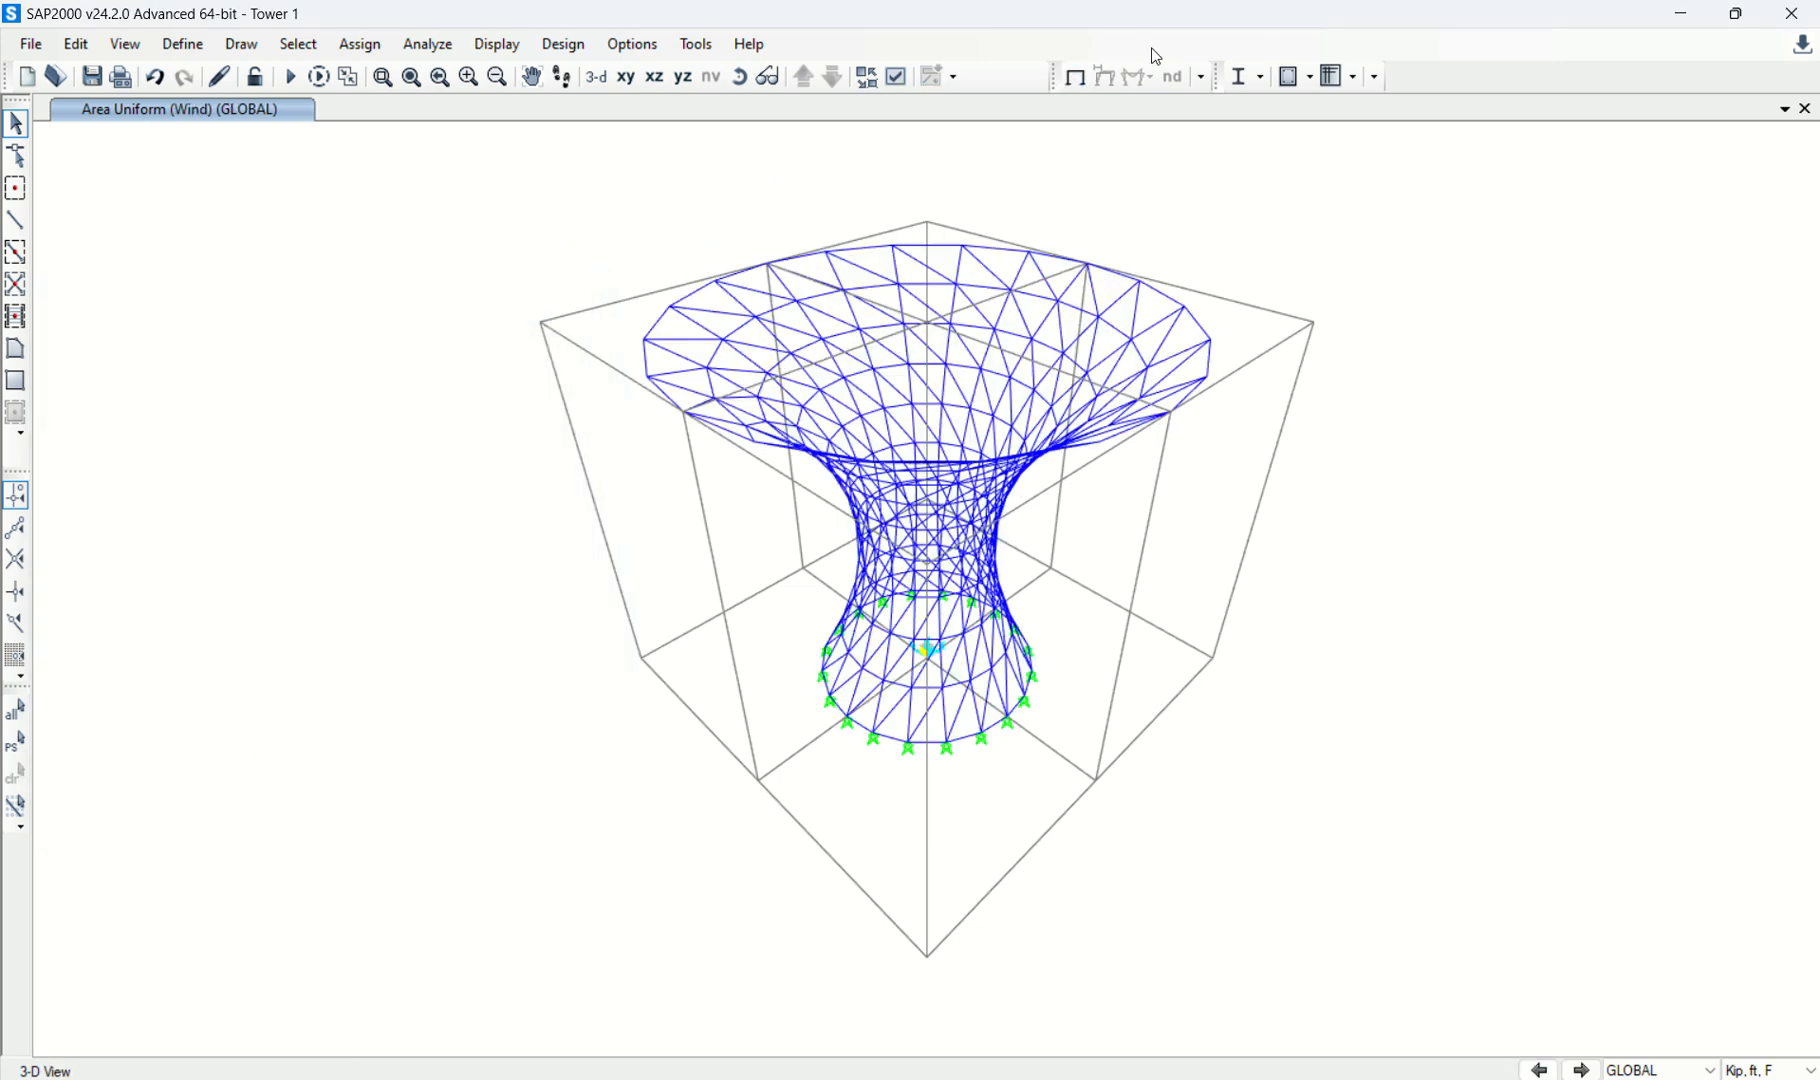
Change the display options to show joints and shell outlines with shrunken objects, and fit the tower in the maximized window.
left_click(1736, 13)
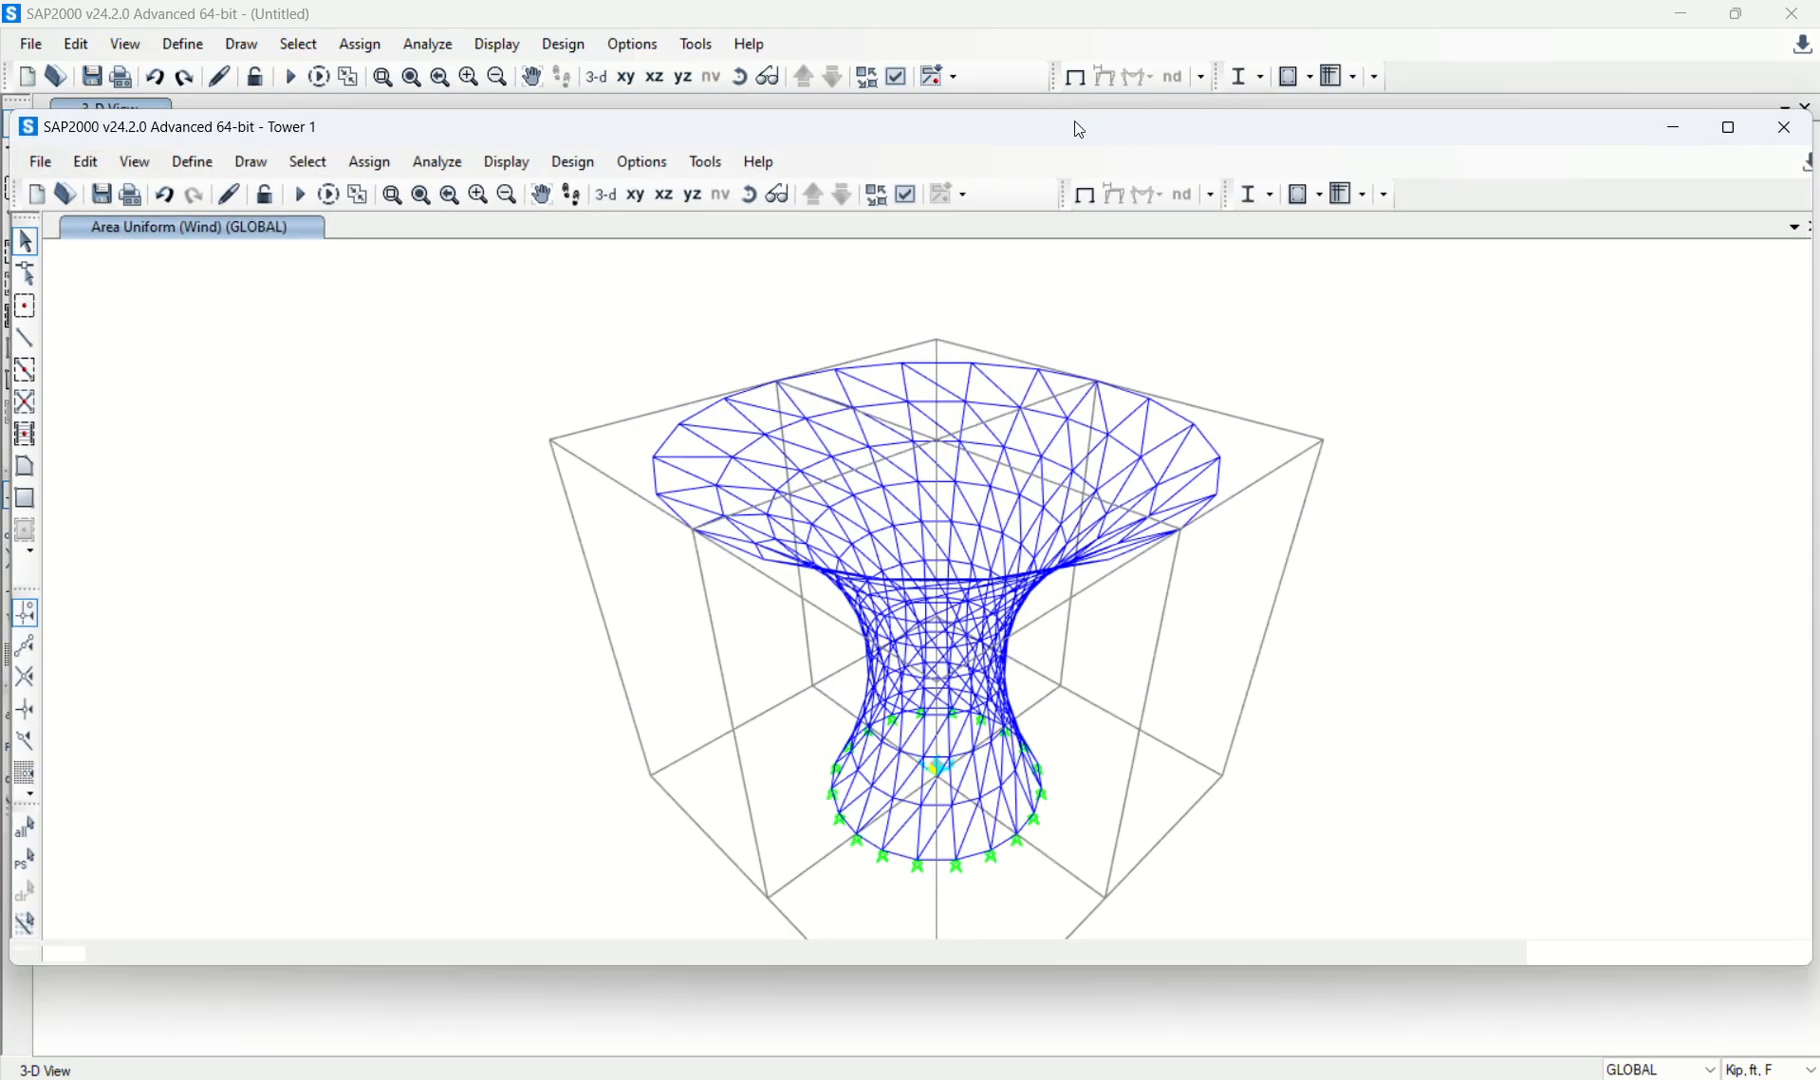
left_click(904, 196)
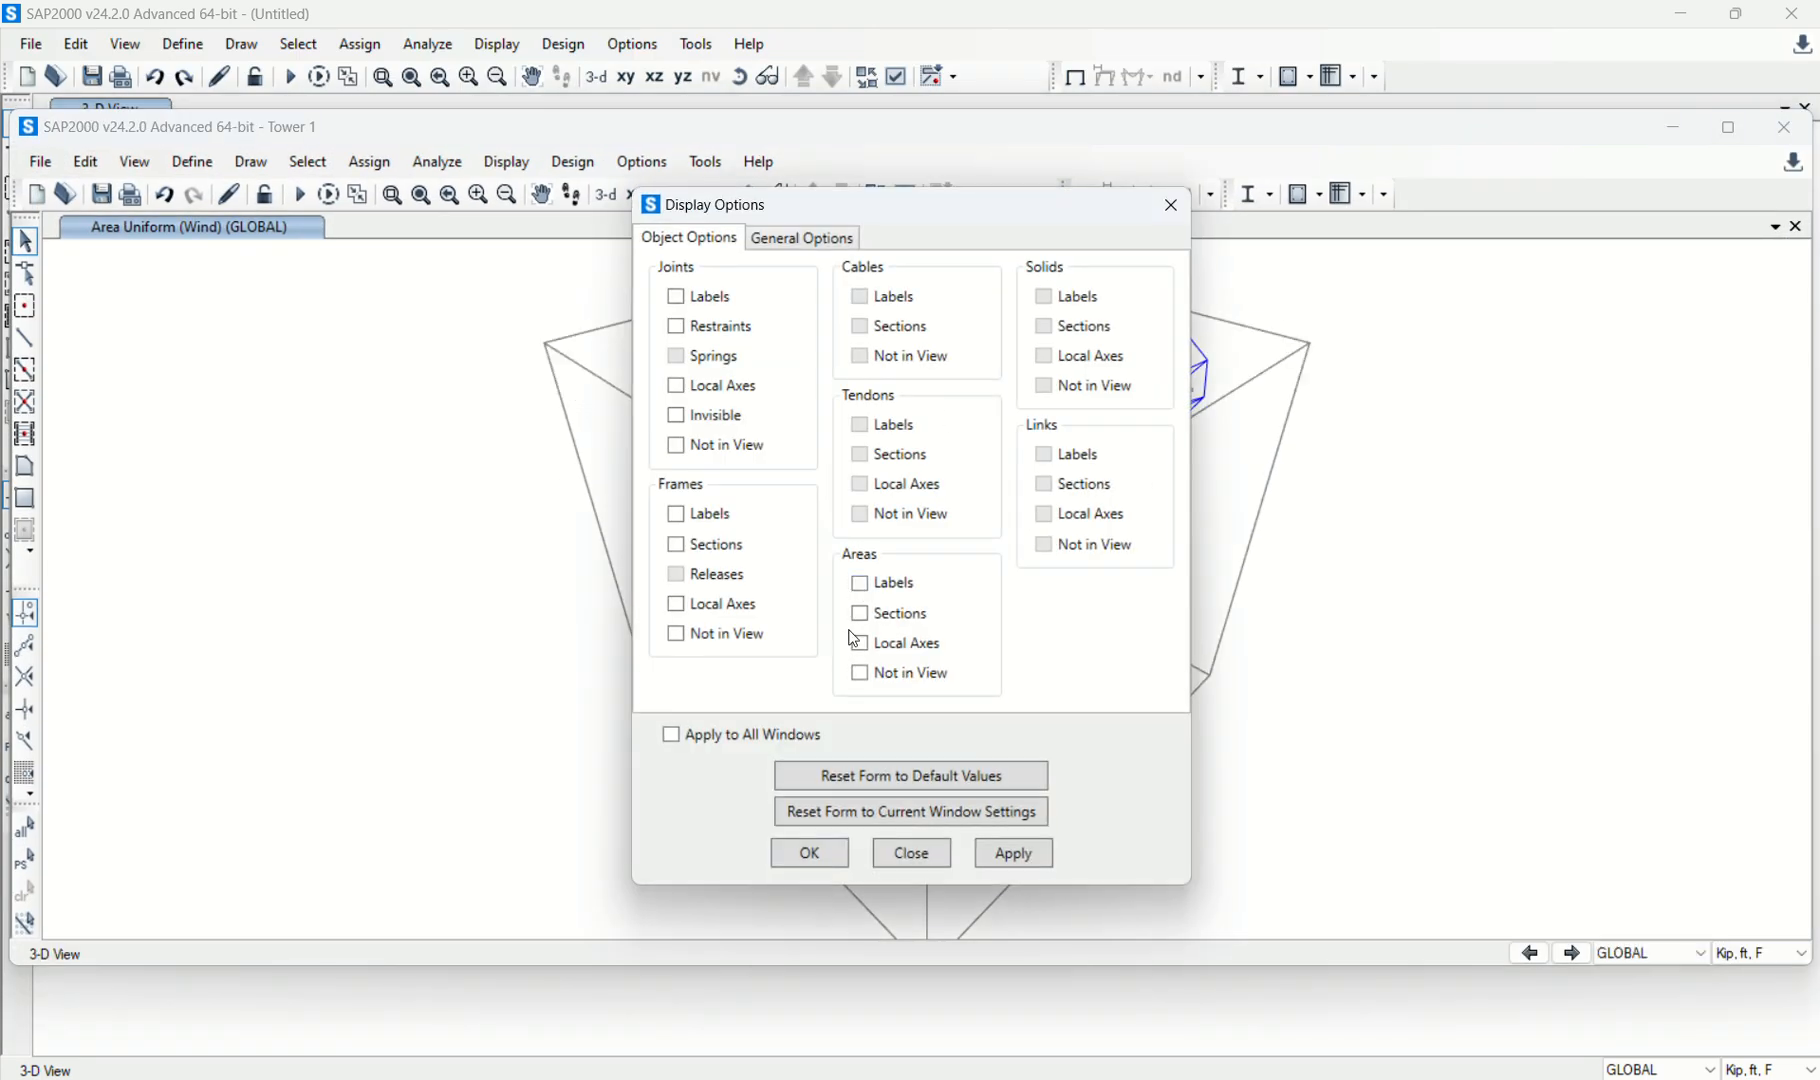
left_click(700, 328)
left_click(1012, 853)
left_click_drag(1015, 208, 562, 197)
left_click(472, 845)
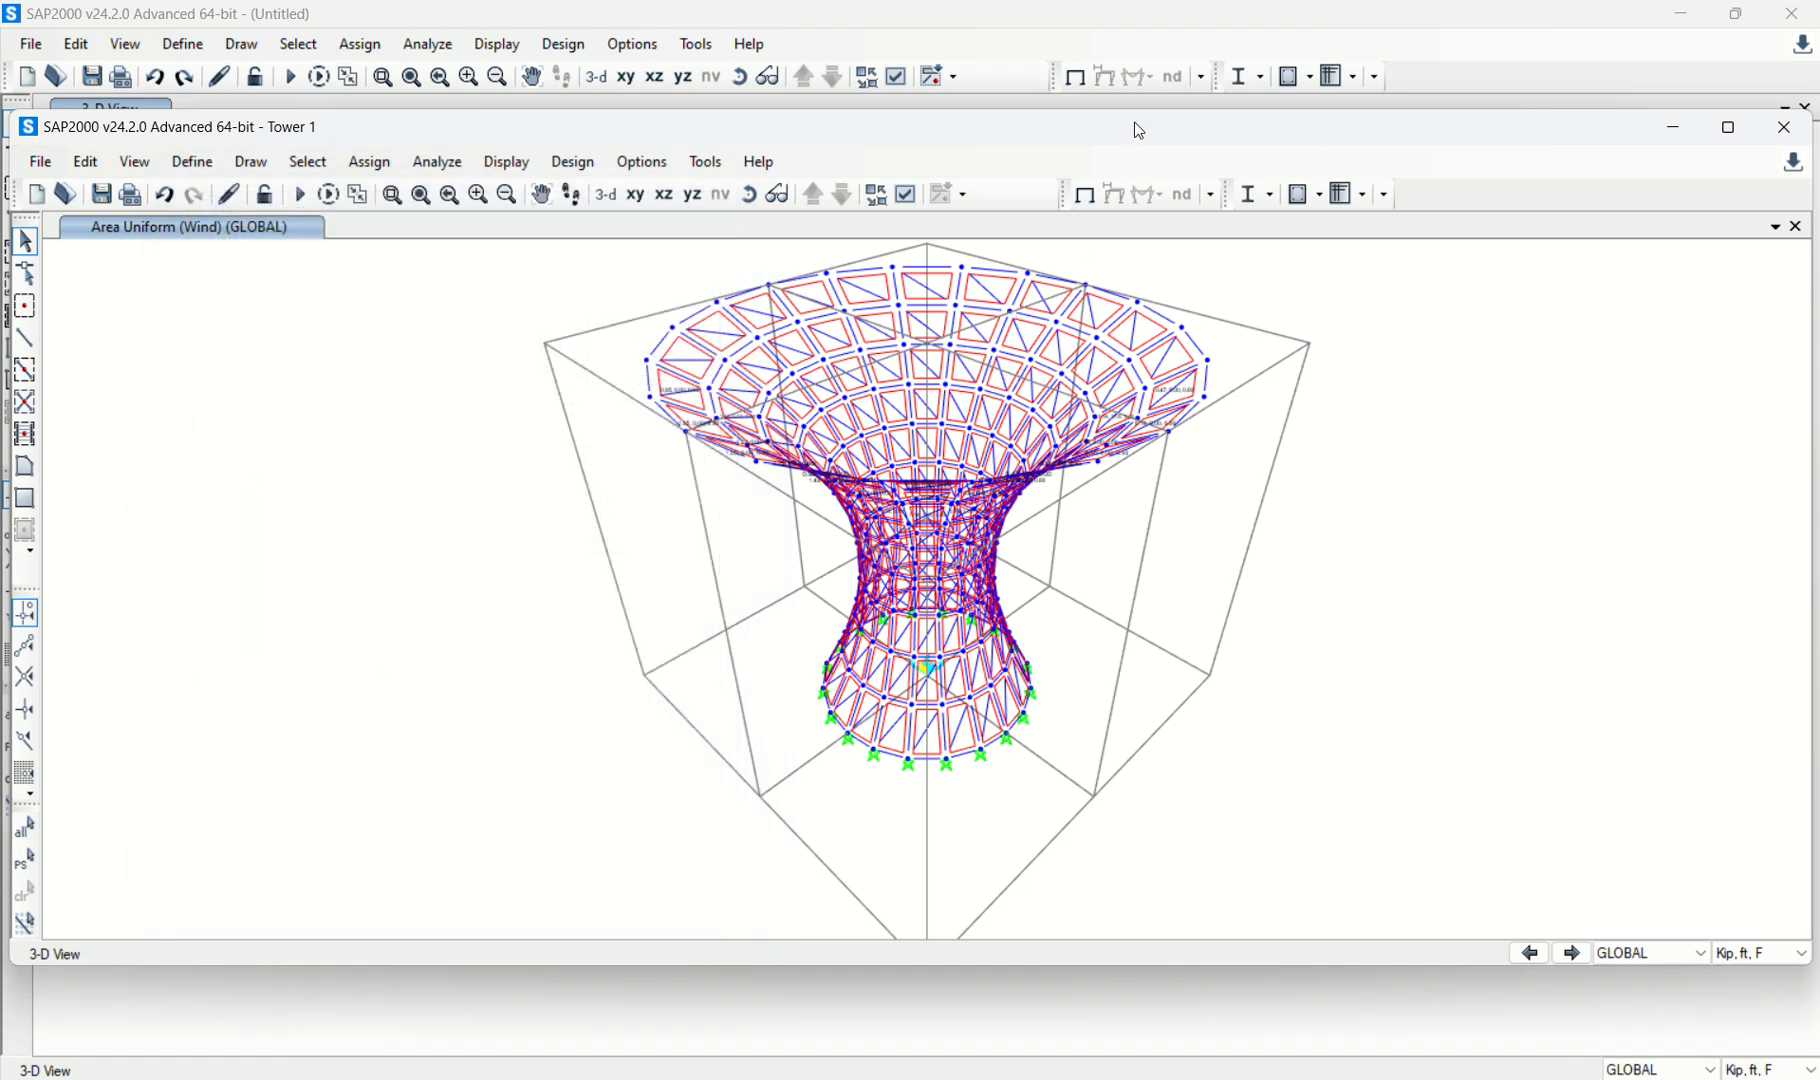
double_click(1152, 132)
left_click(411, 77)
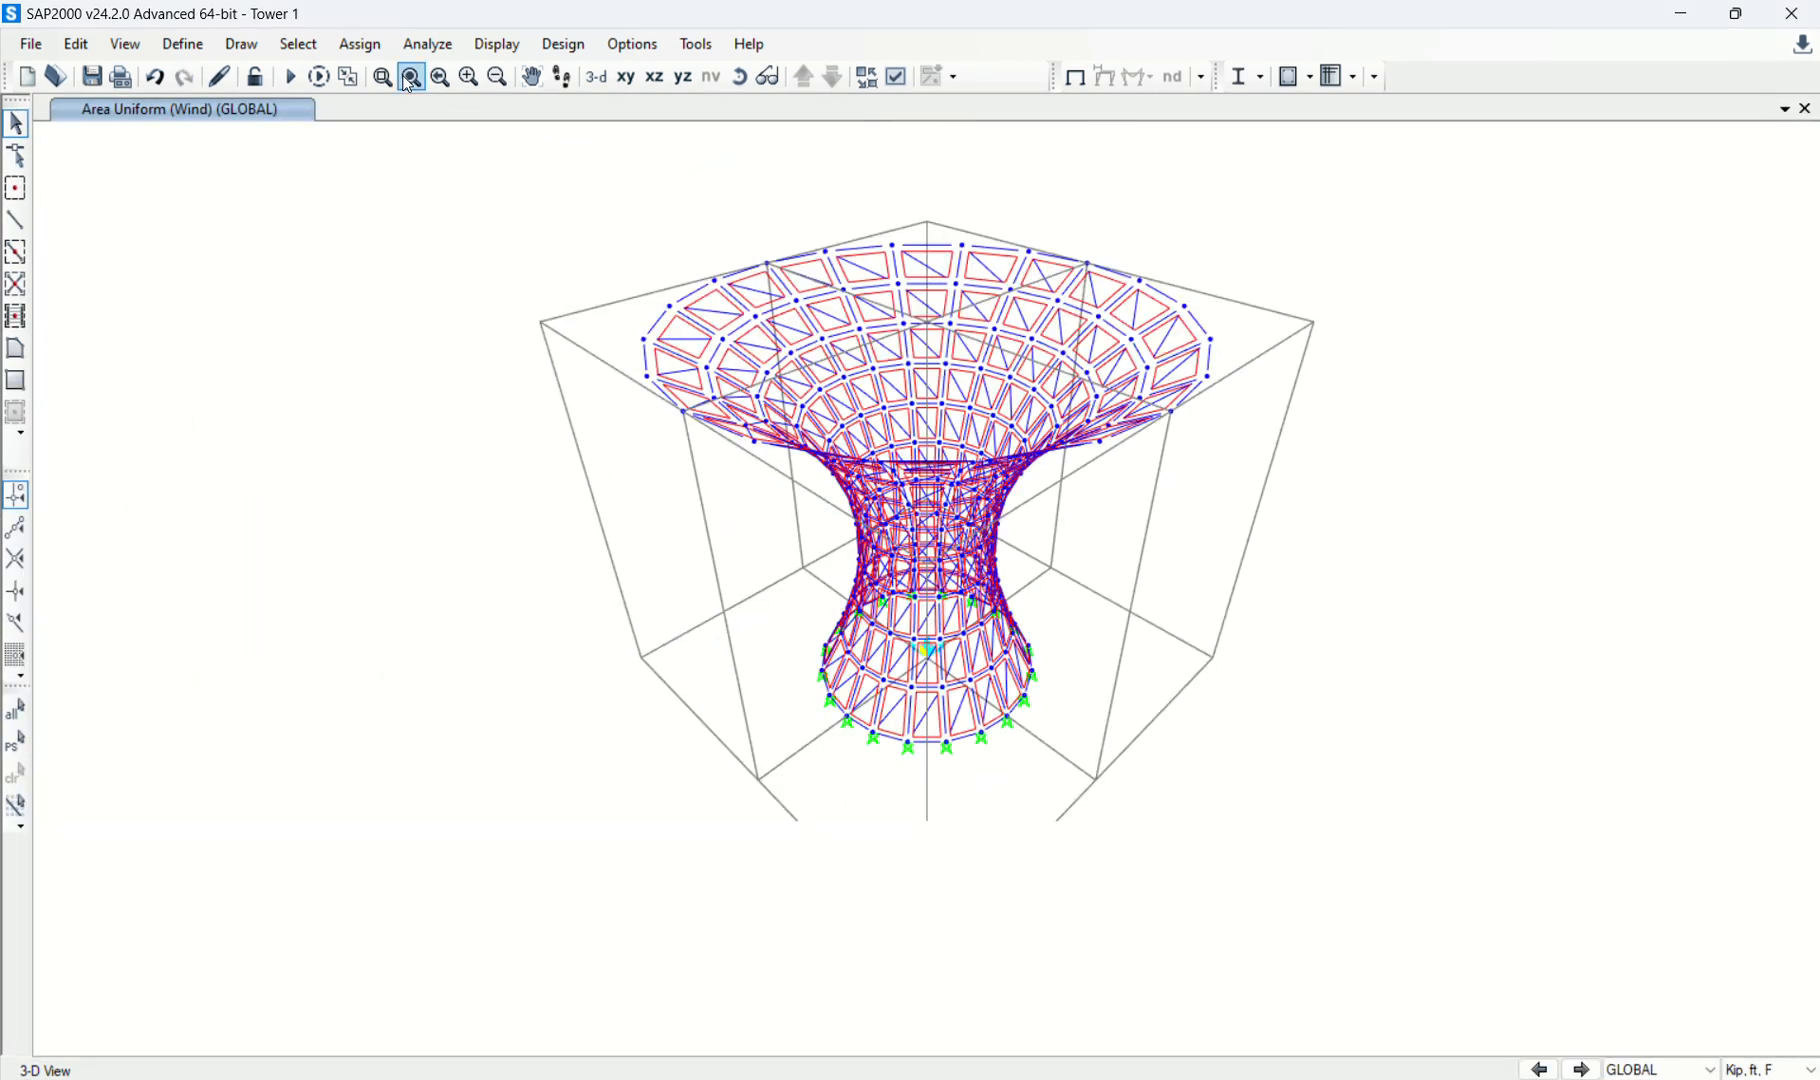
Display the Wind pattern's uniform load values on the area objects in the current display system.
left_click(498, 45)
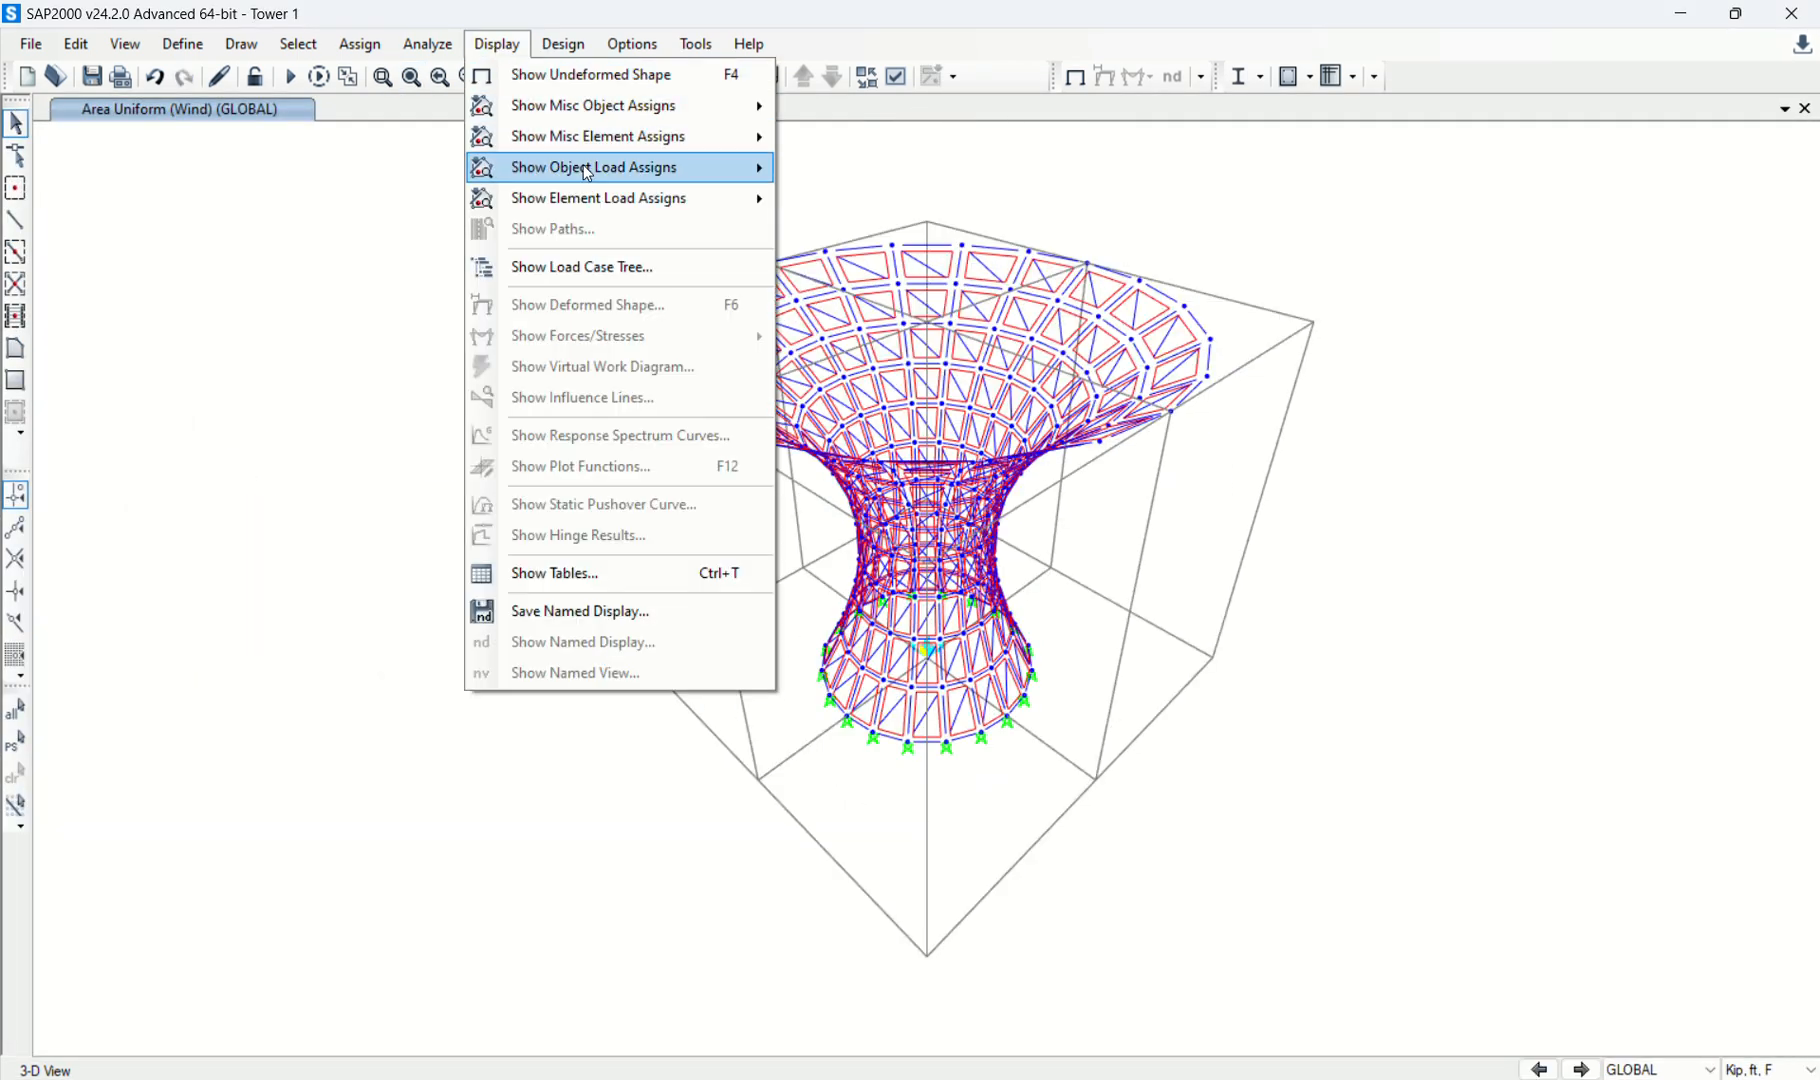
mouse_move(588, 174)
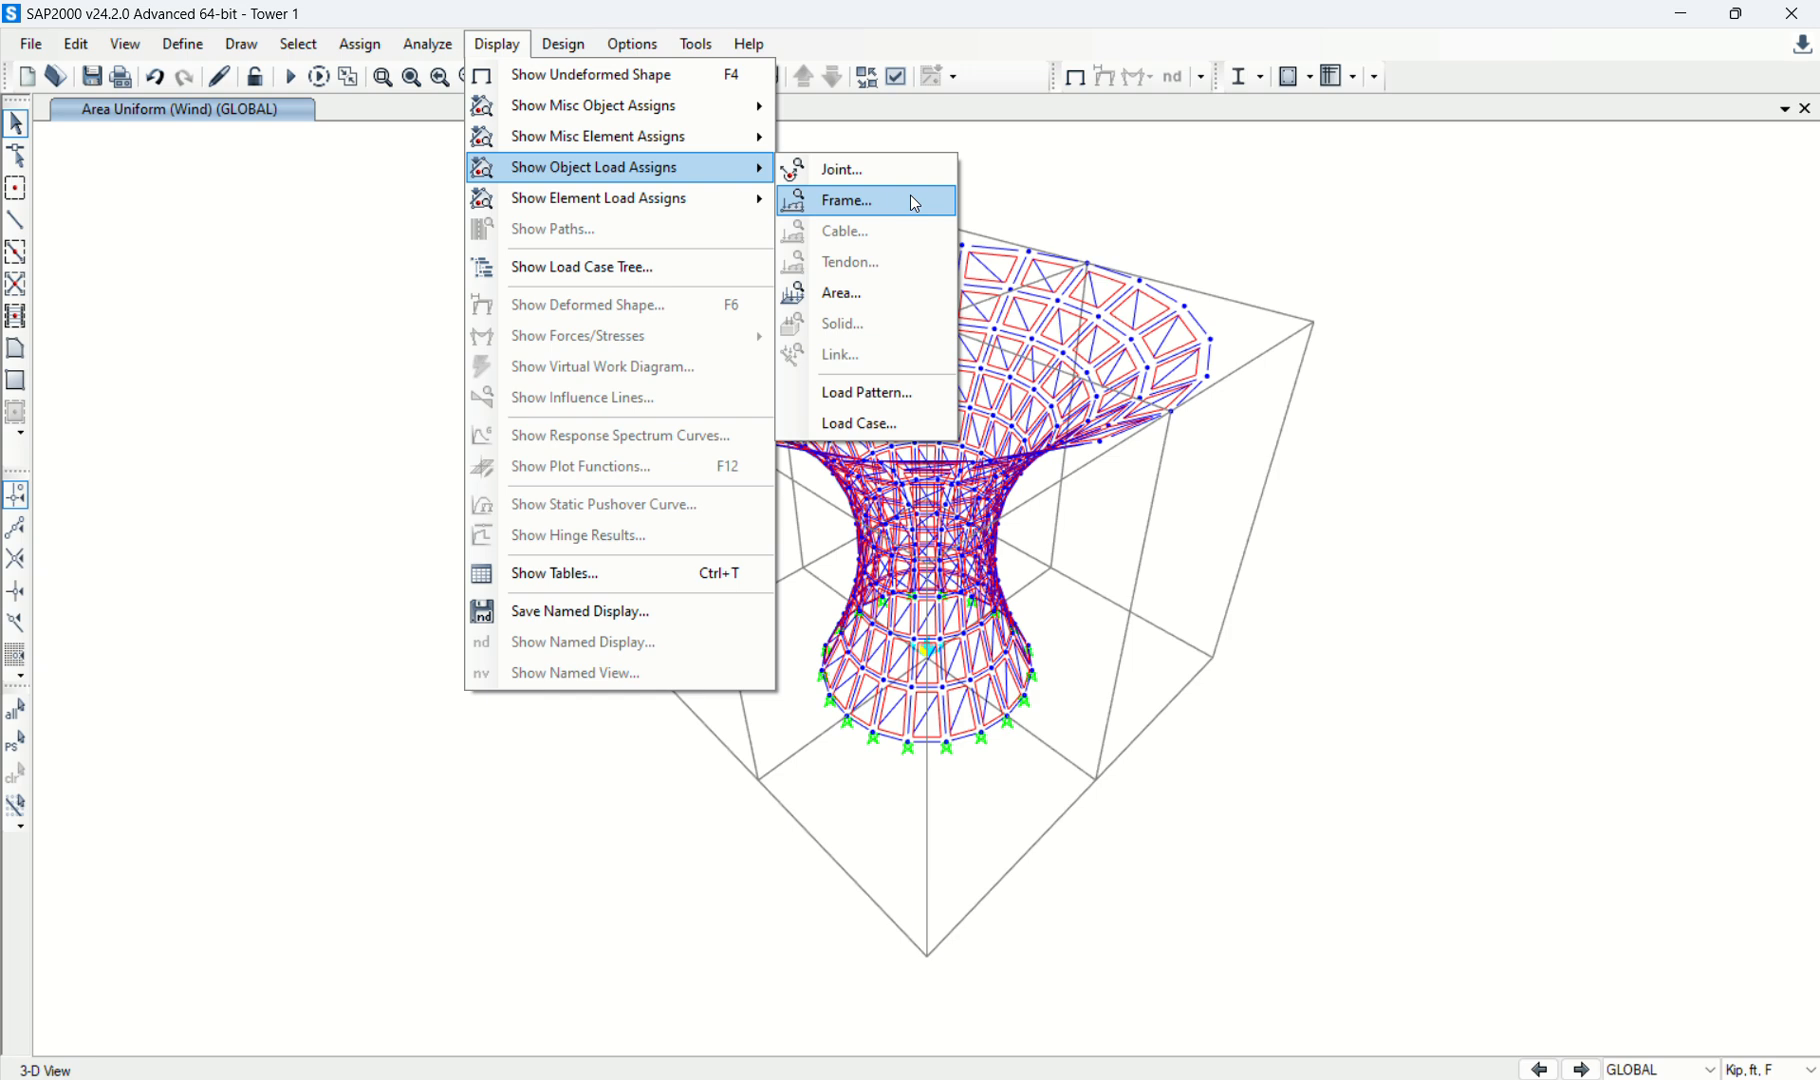
left_click(900, 308)
left_click(910, 237)
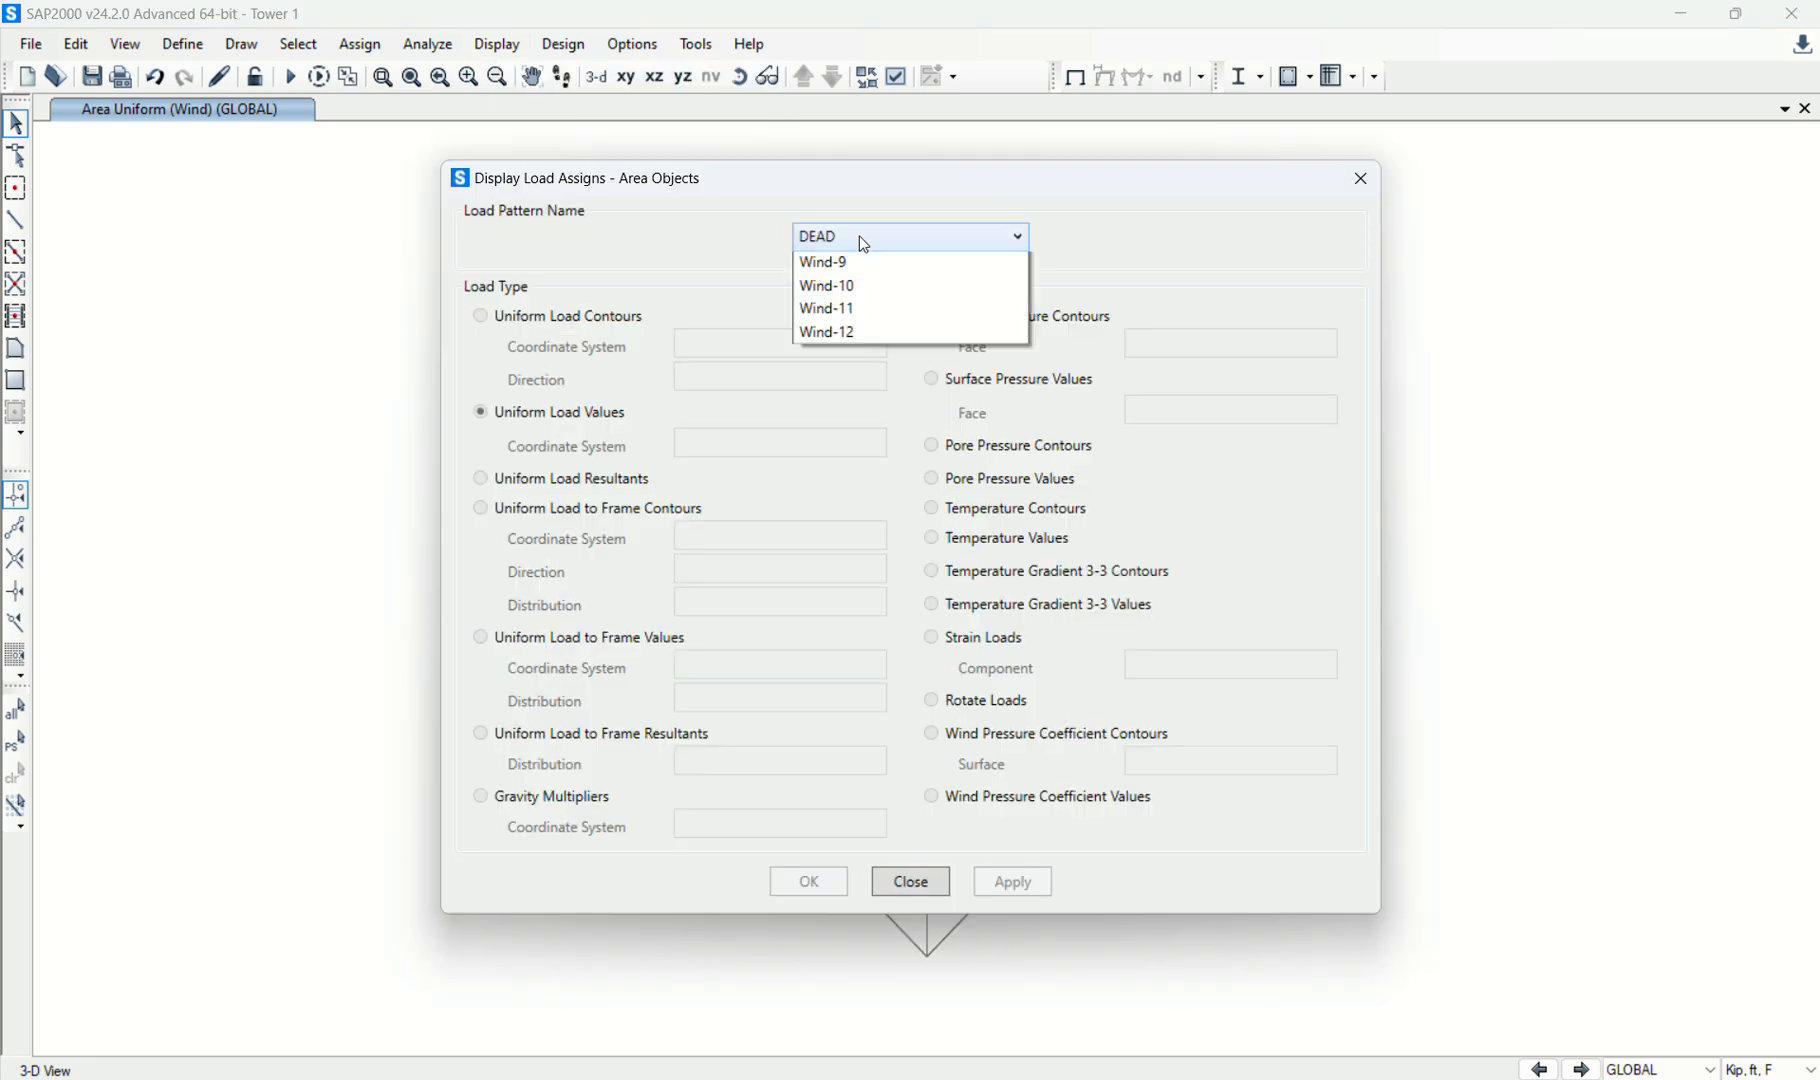
left_click(835, 313)
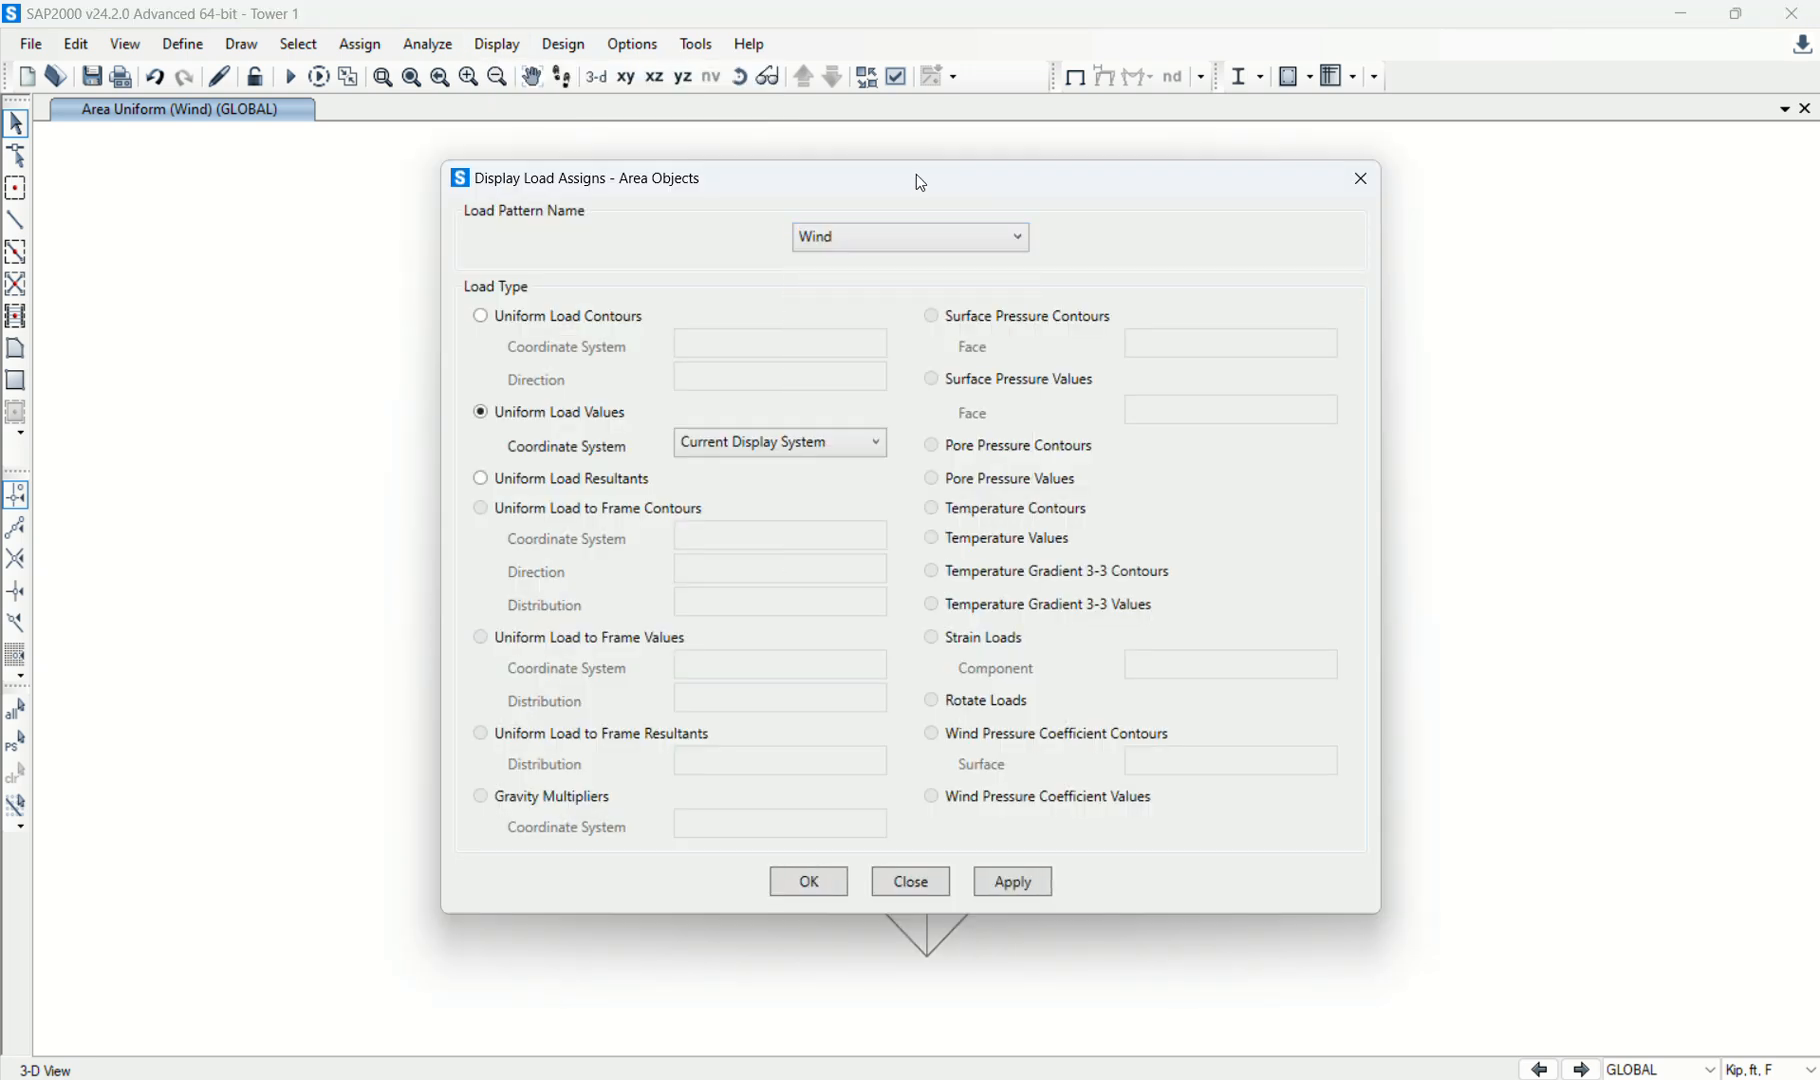
left_click_drag(917, 177, 395, 137)
left_click(491, 838)
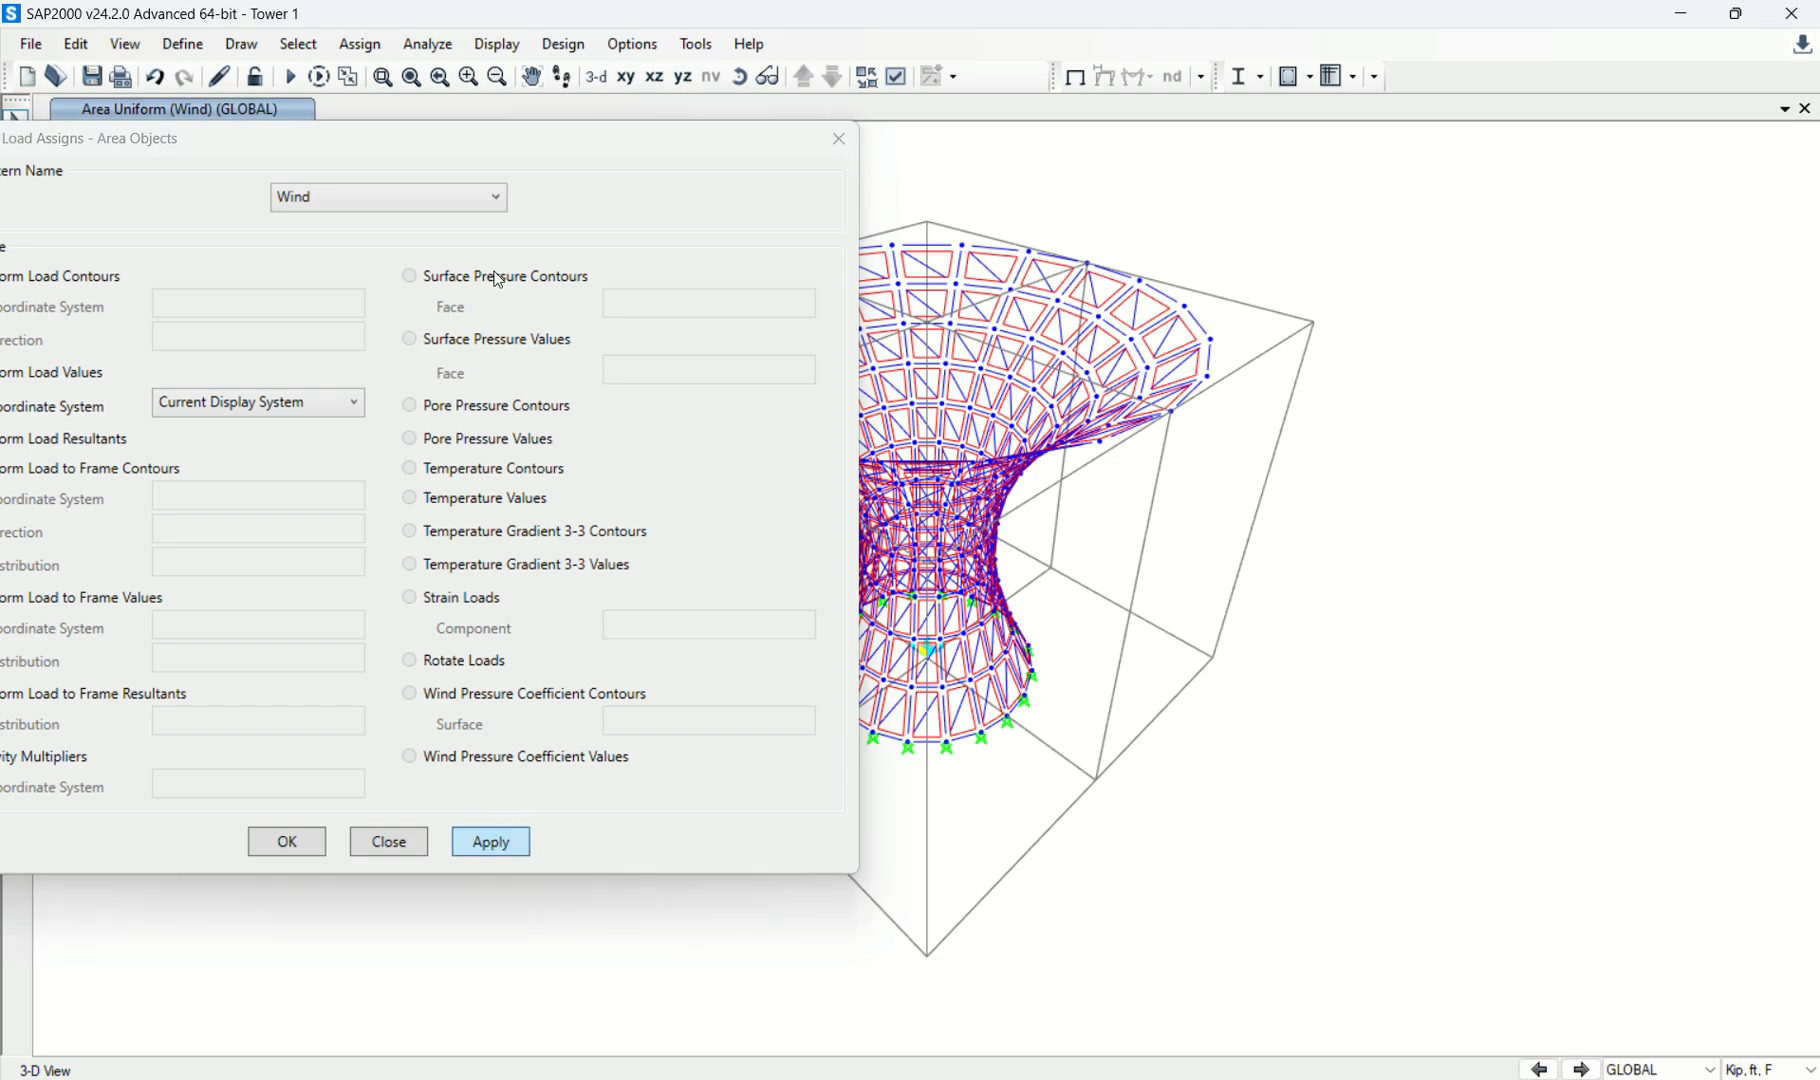
Display the Wind pattern's uniform load resultants on the area objects and examine the upper part of the tower.
left_click_drag(479, 142, 1597, 183)
left_click(1252, 471)
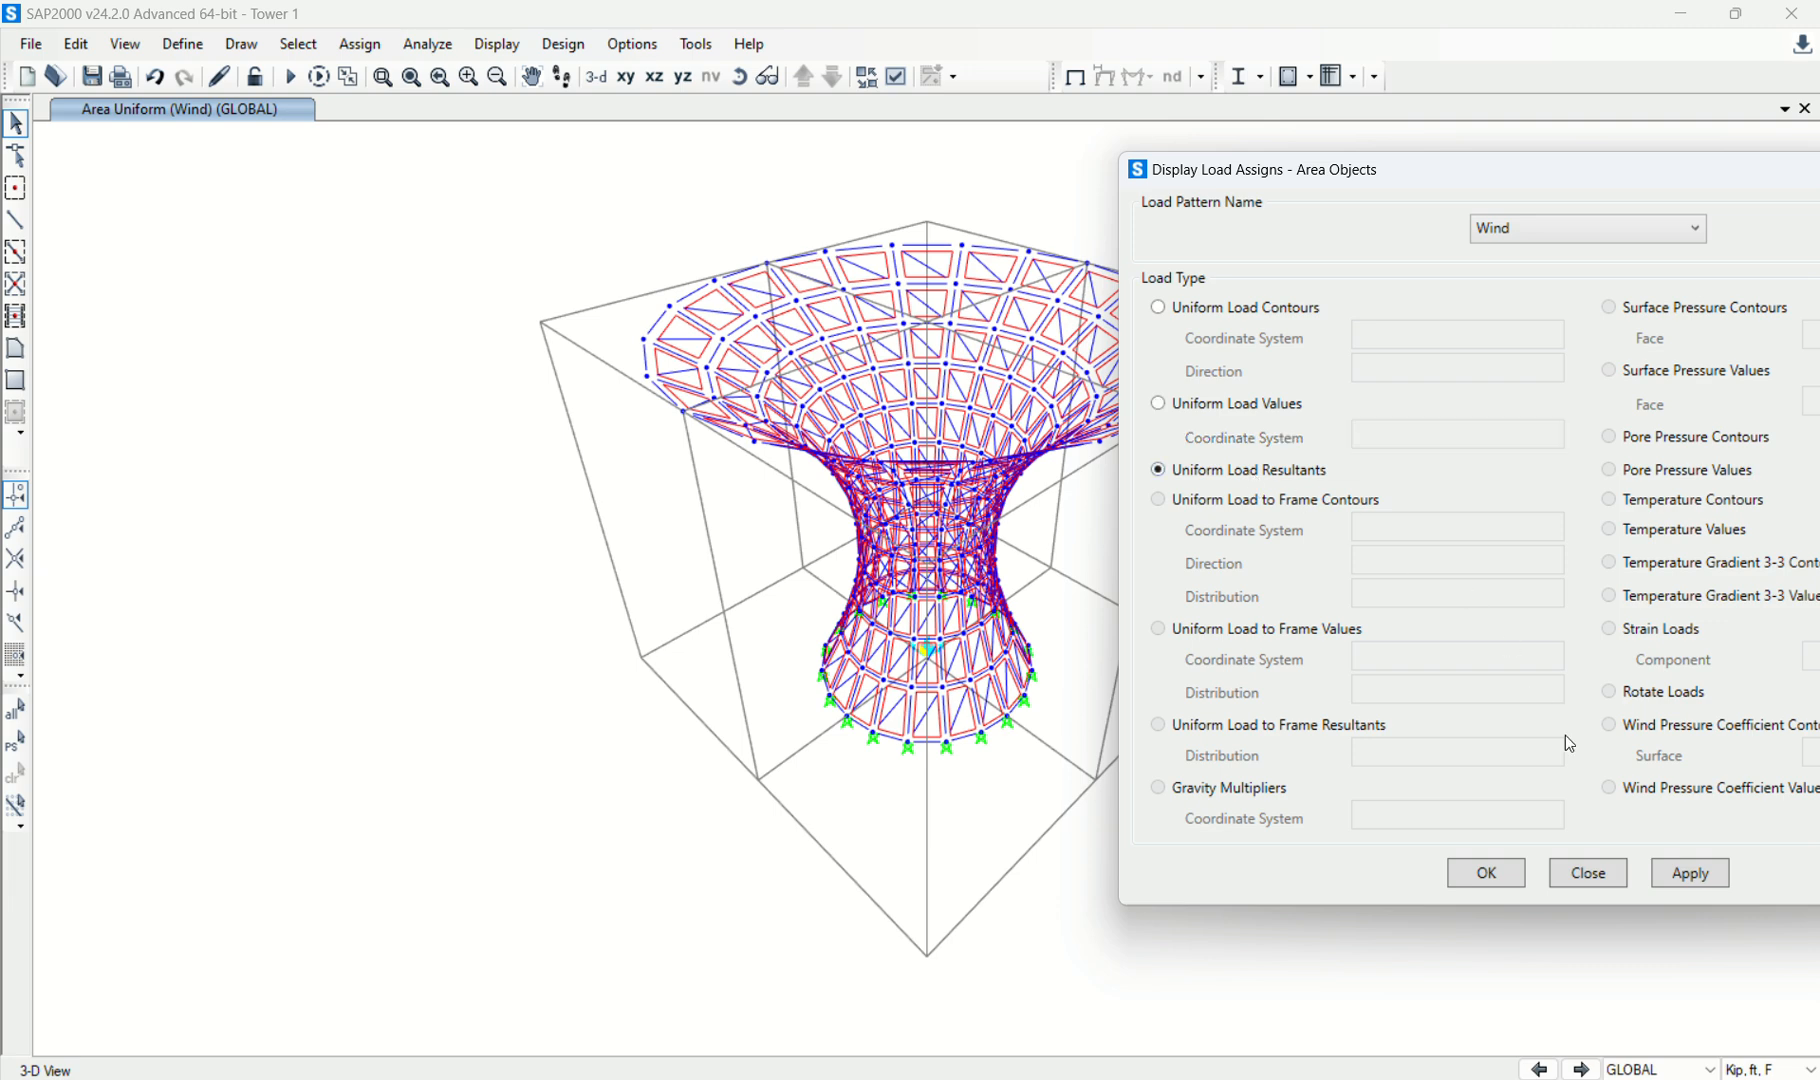
left_click(1664, 870)
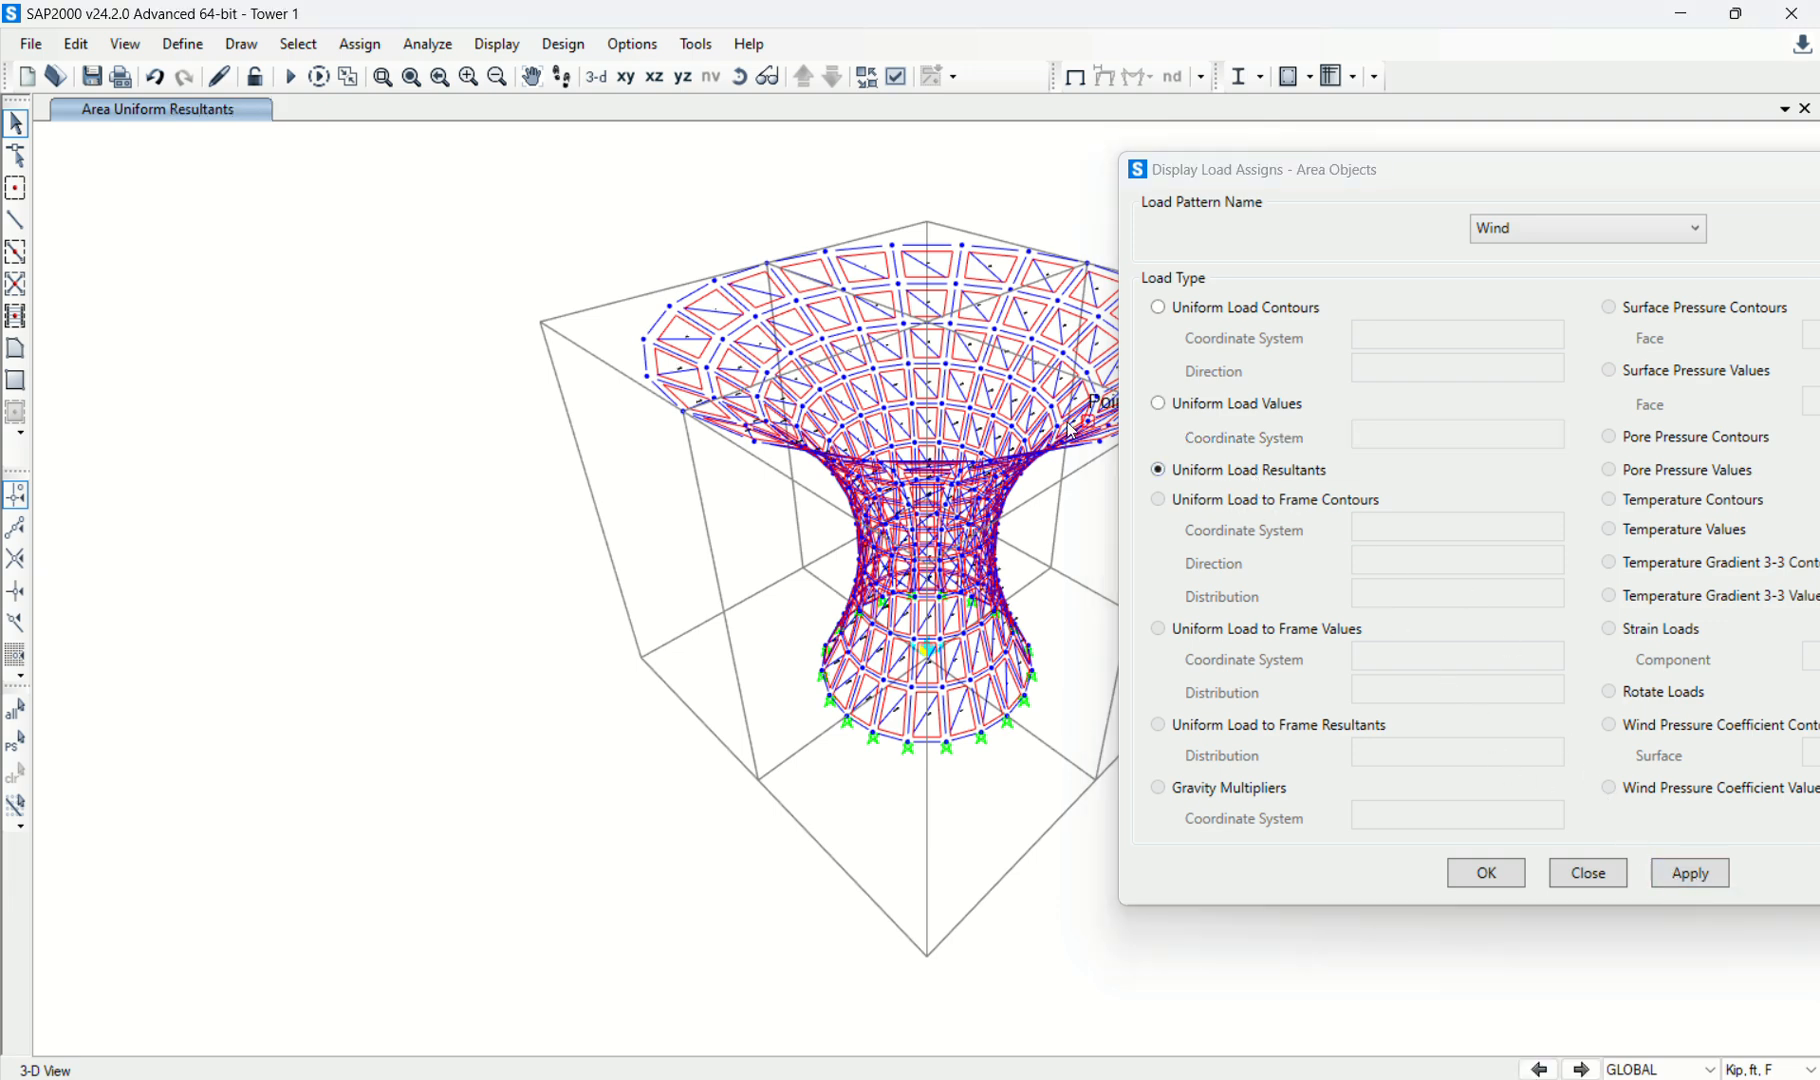
scroll(922, 350, "up", 3)
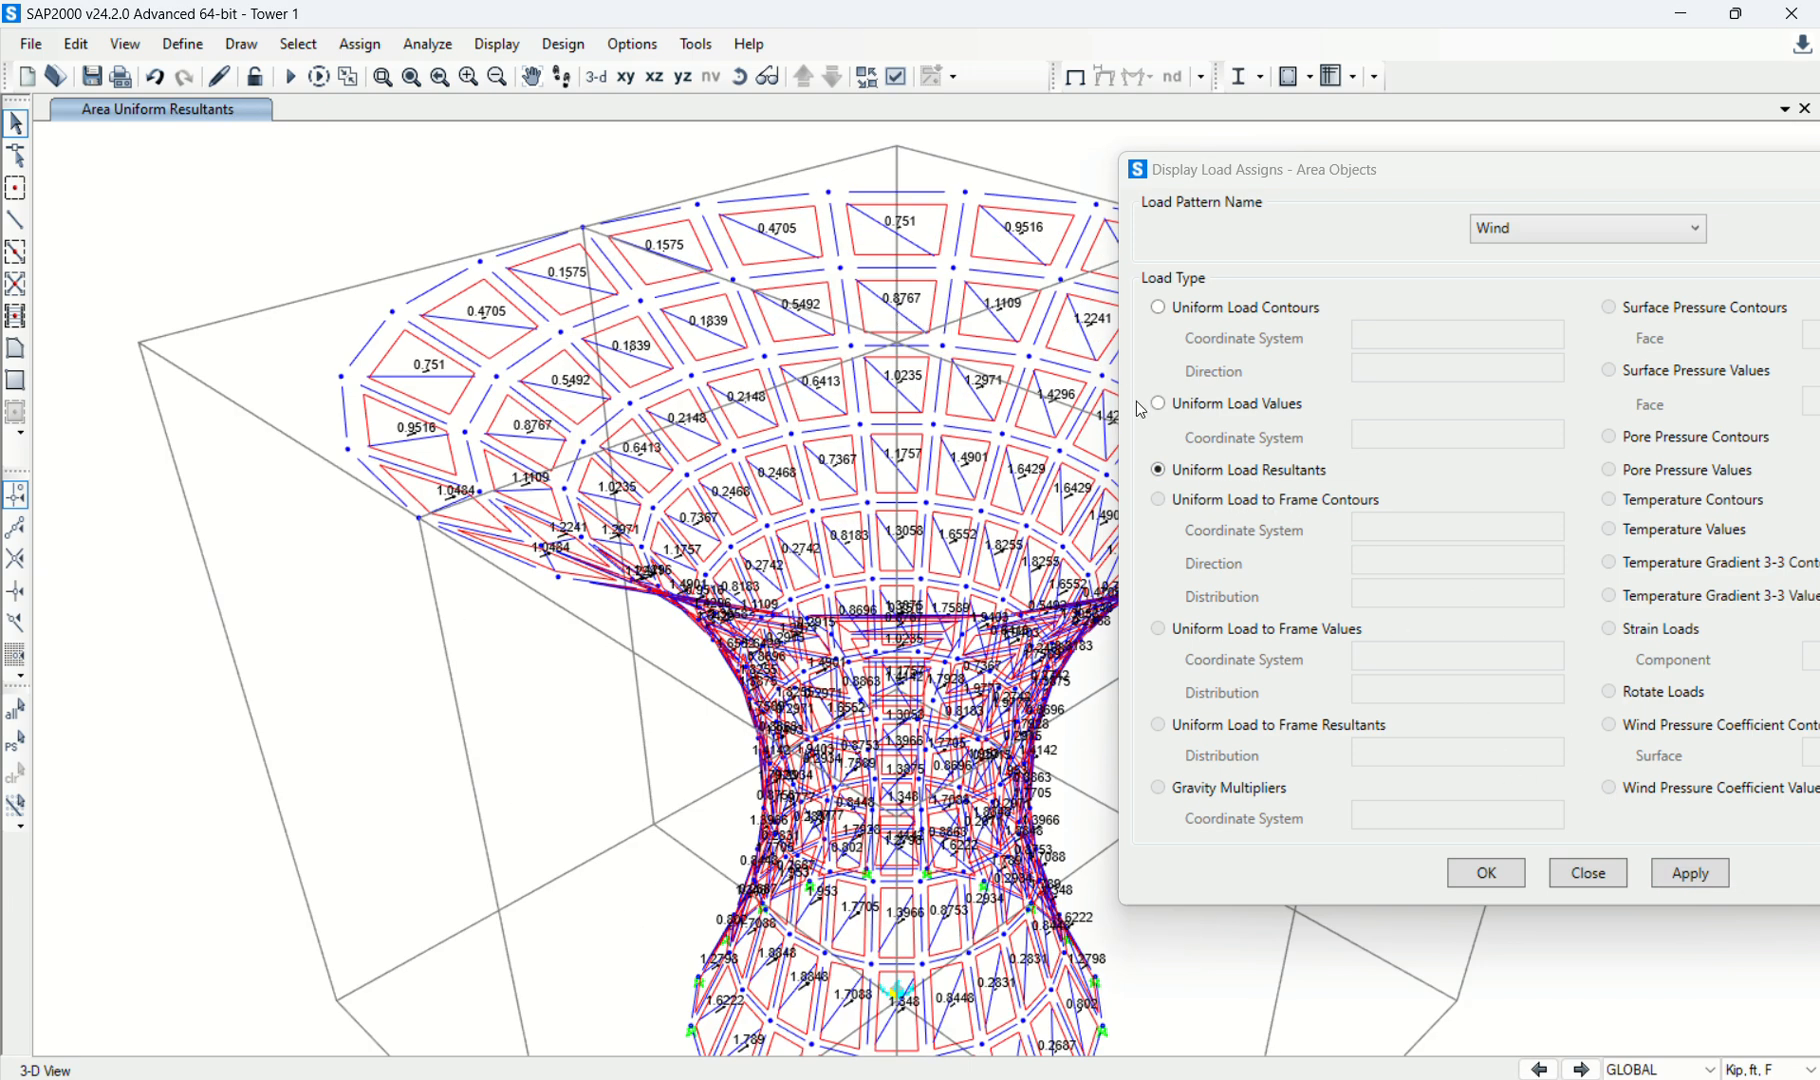
Display the Wind pattern's uniform load values in the current display system and look through the contour and resultant display options.
left_click(1185, 406)
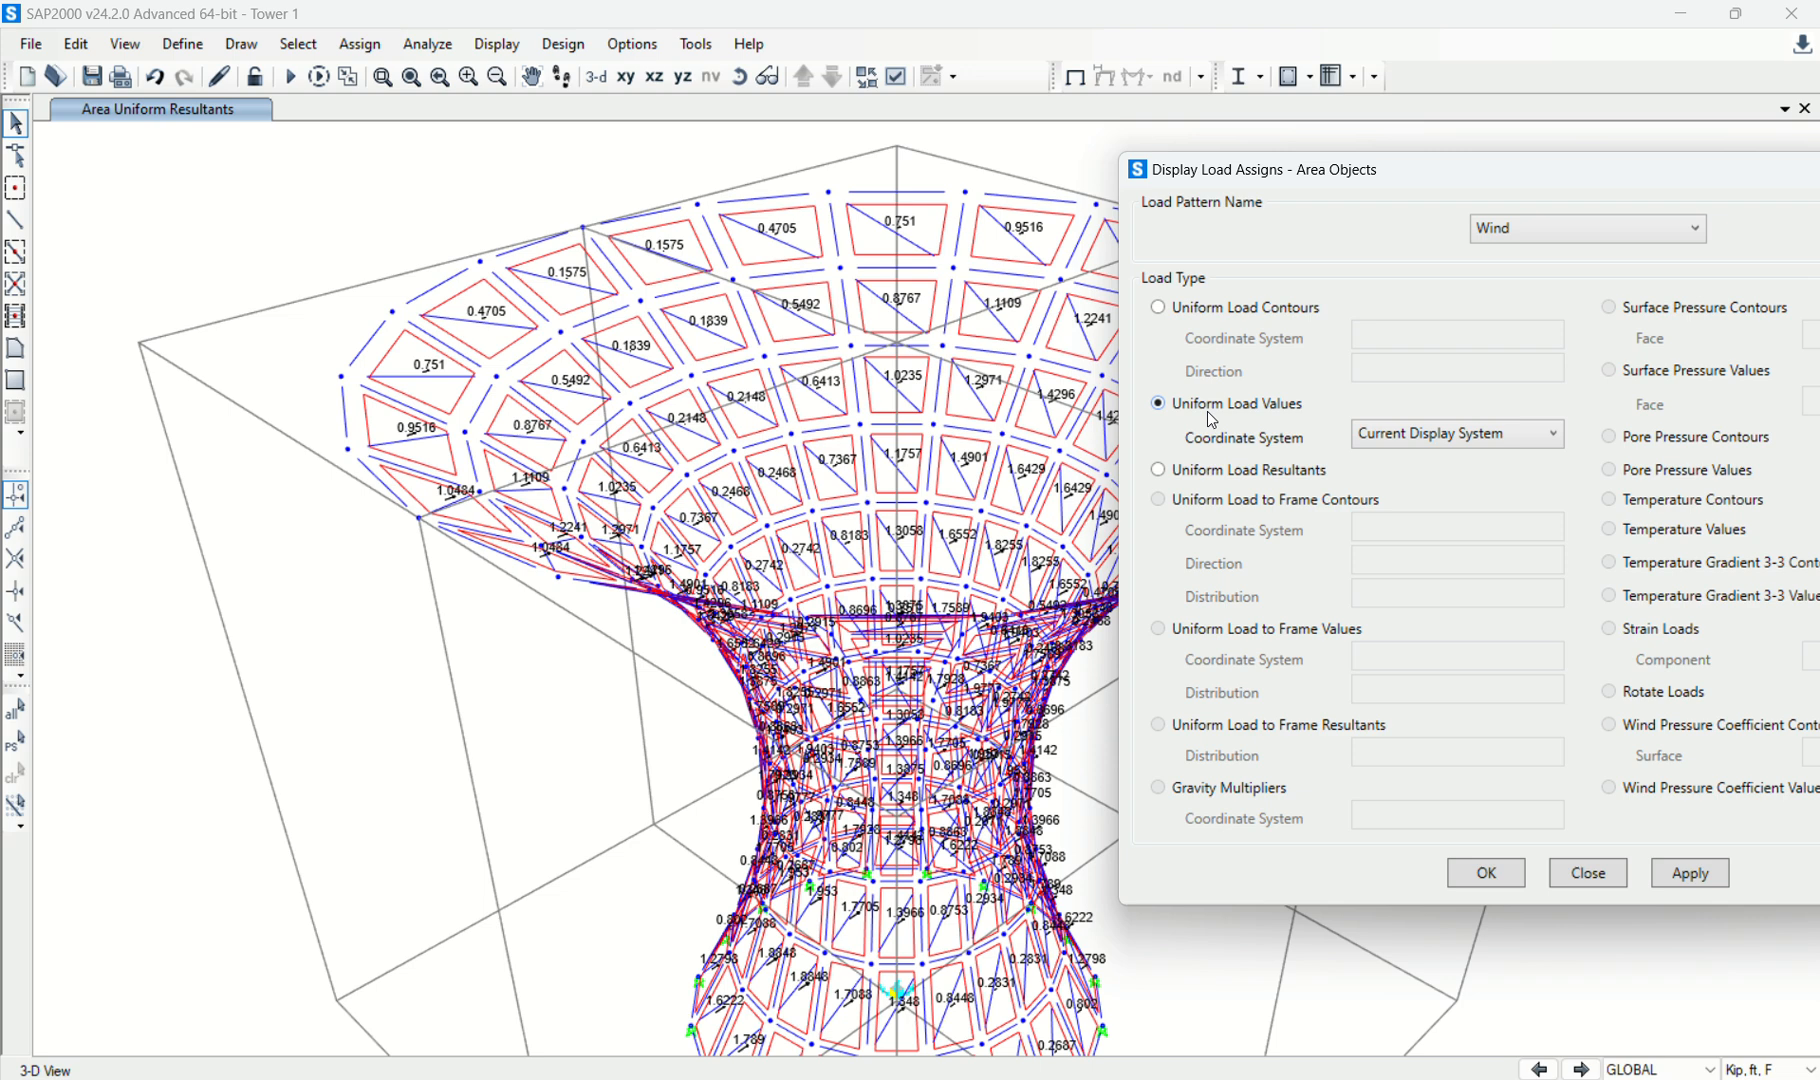
left_click(1697, 880)
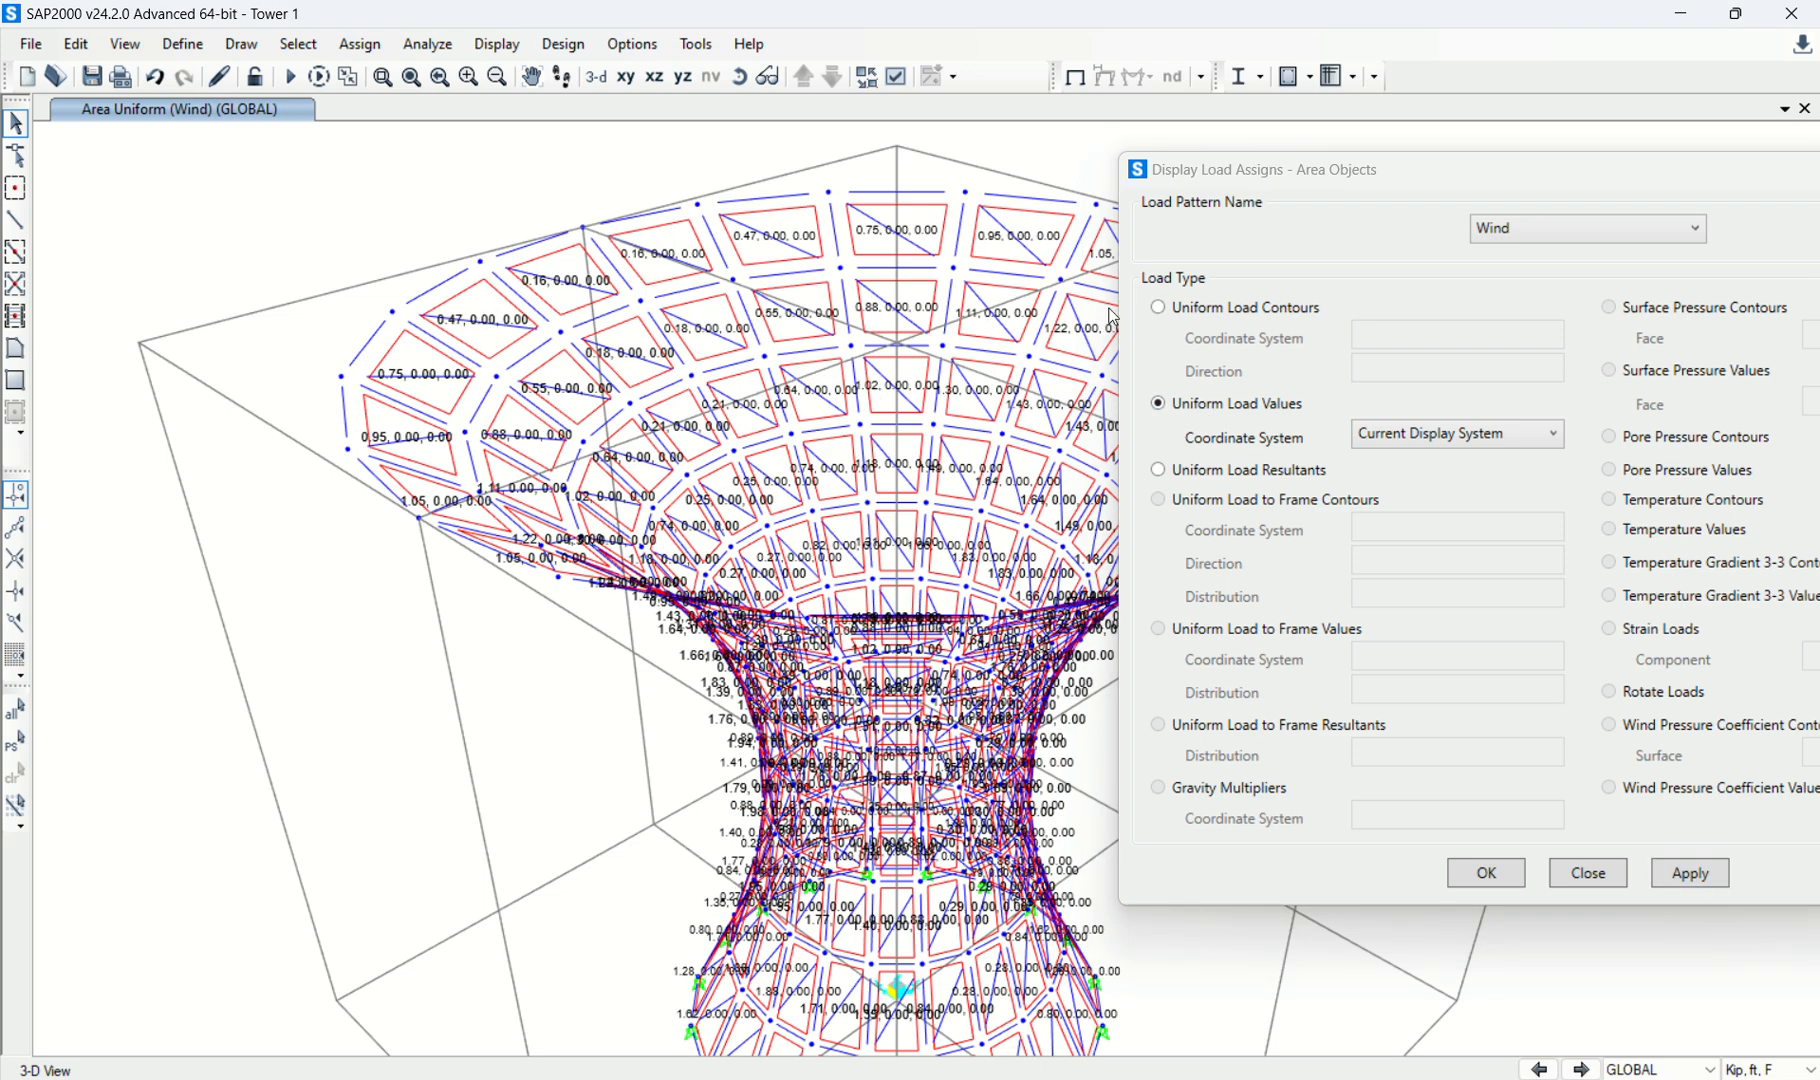
left_click(1178, 307)
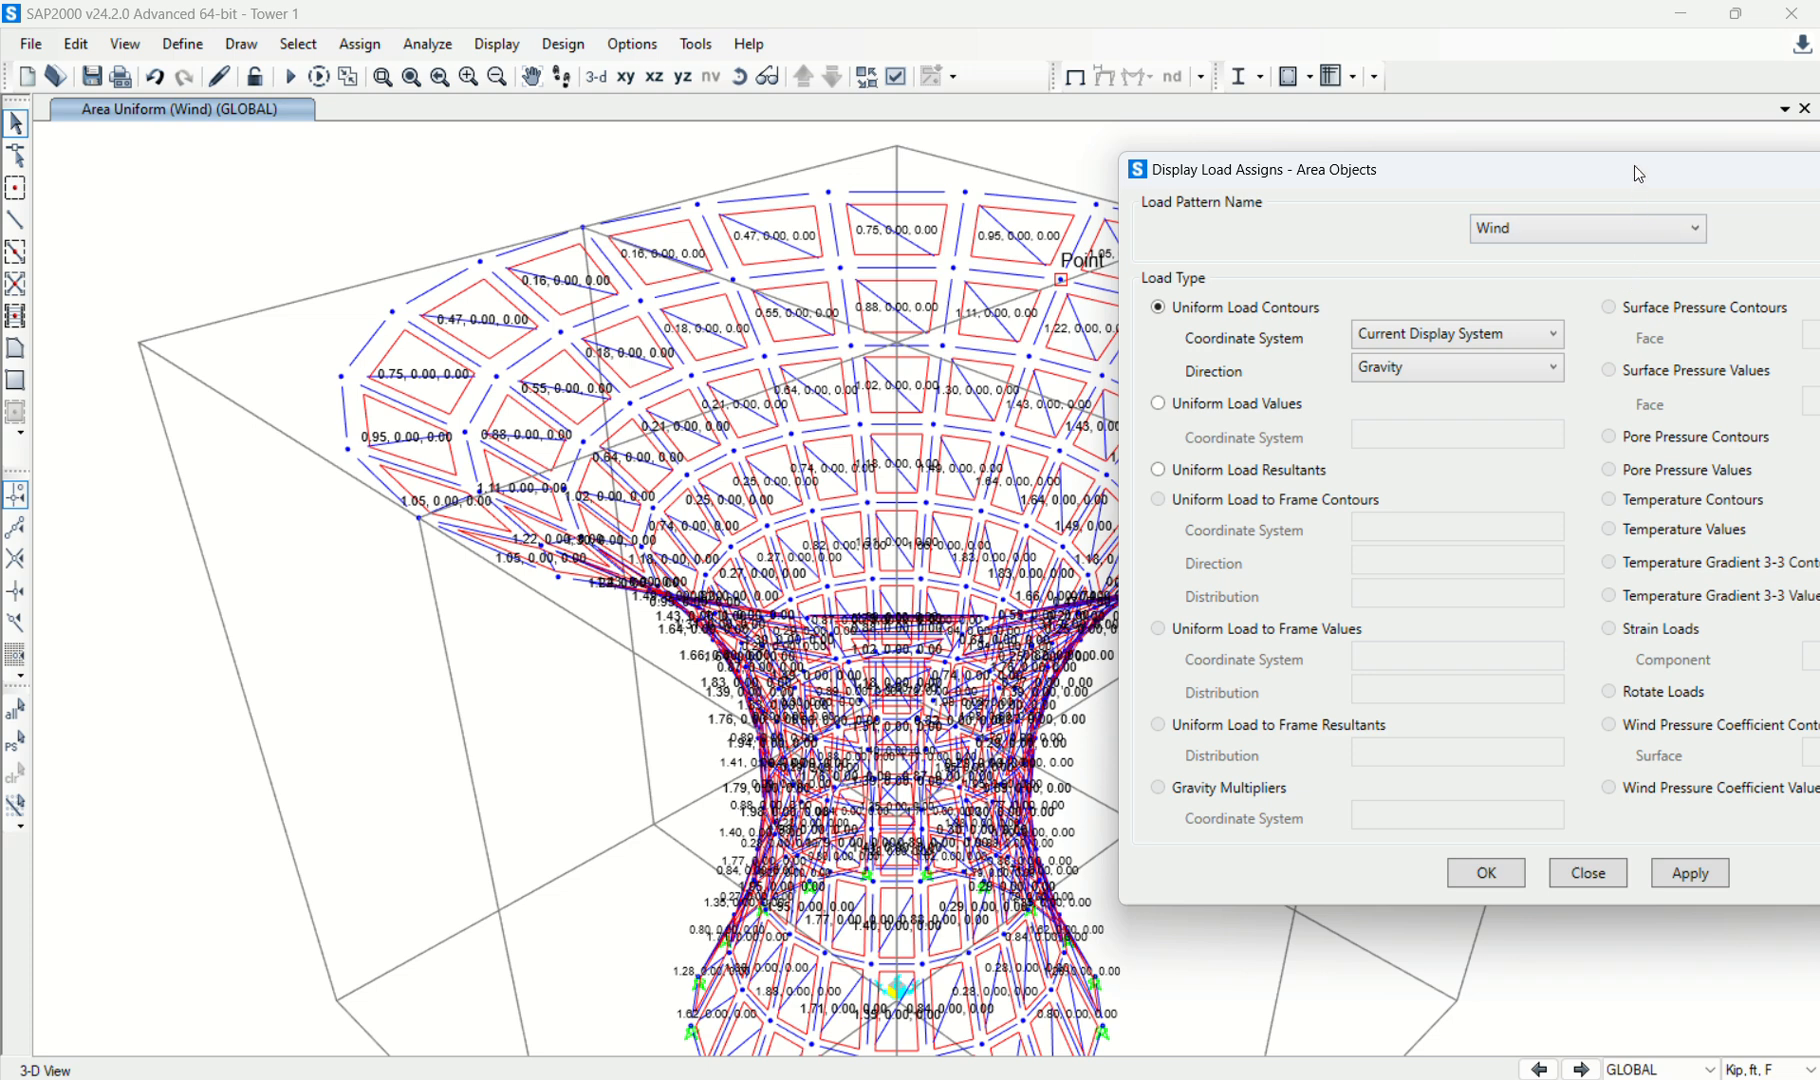
left_click_drag(1636, 168, 1365, 148)
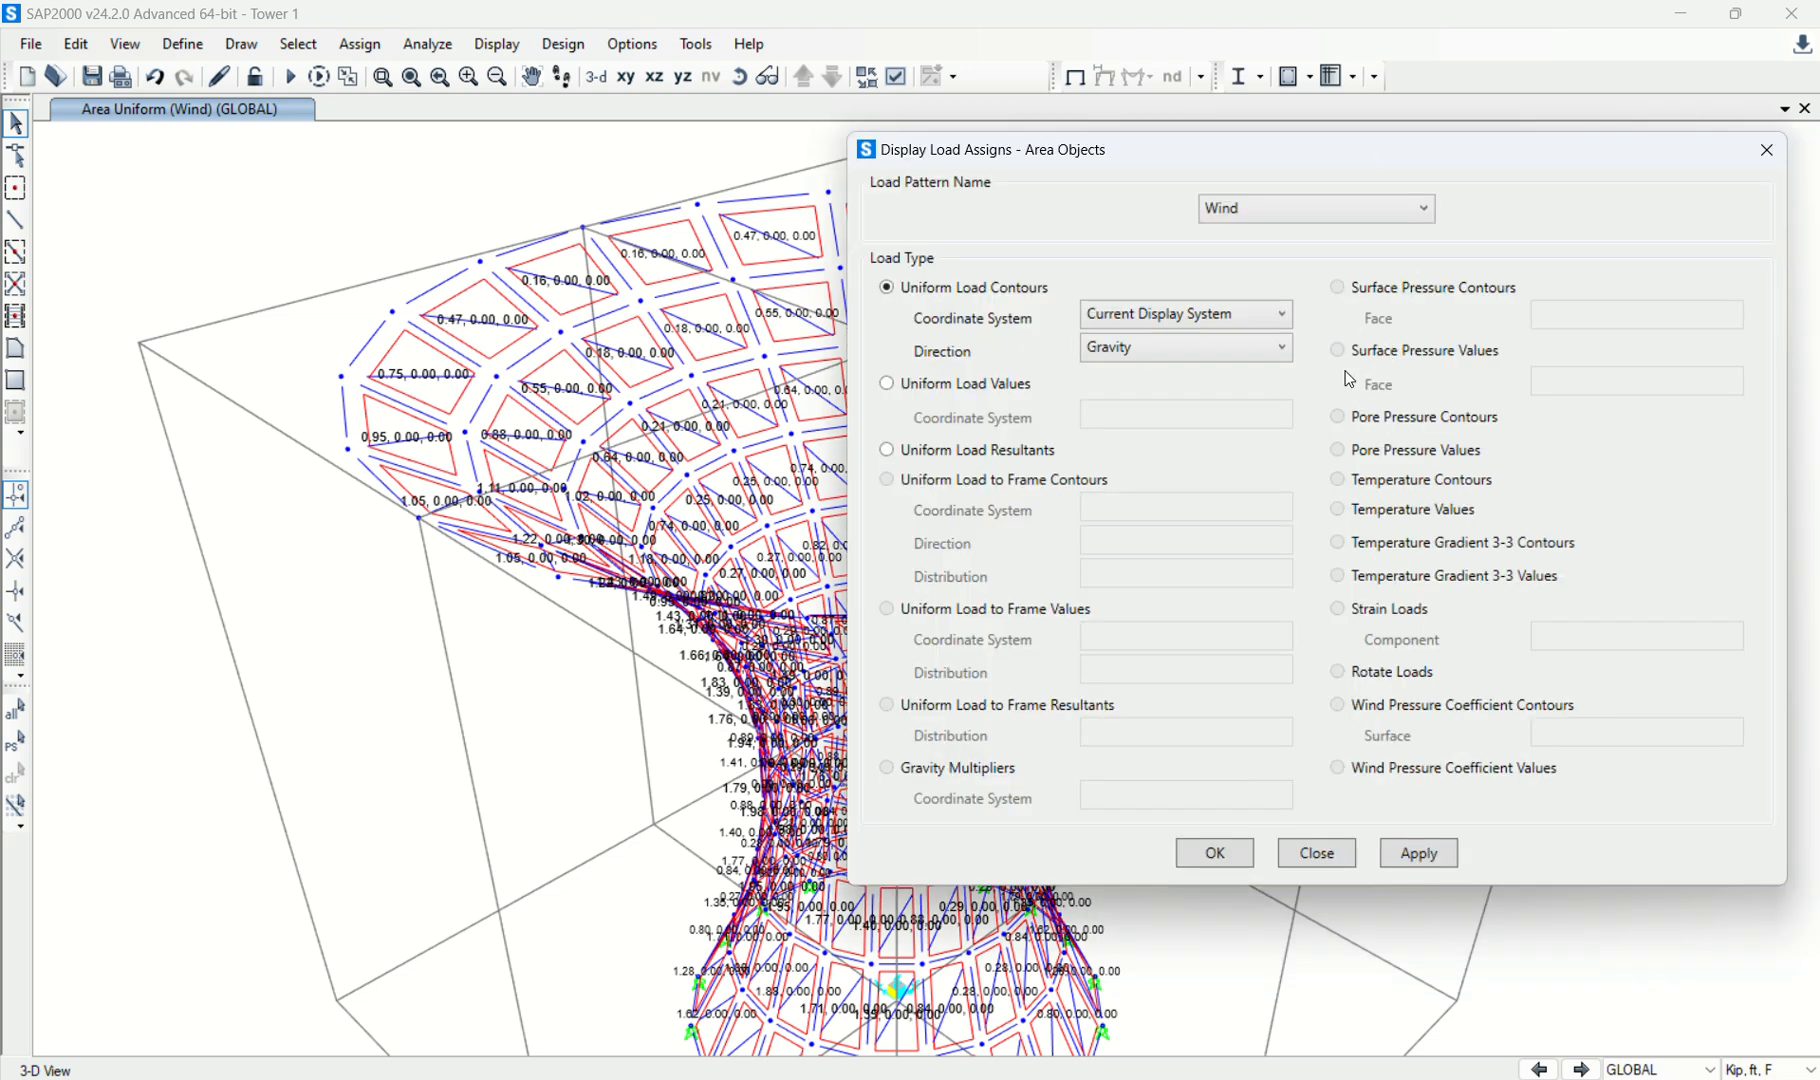
left_click(935, 384)
left_click(932, 449)
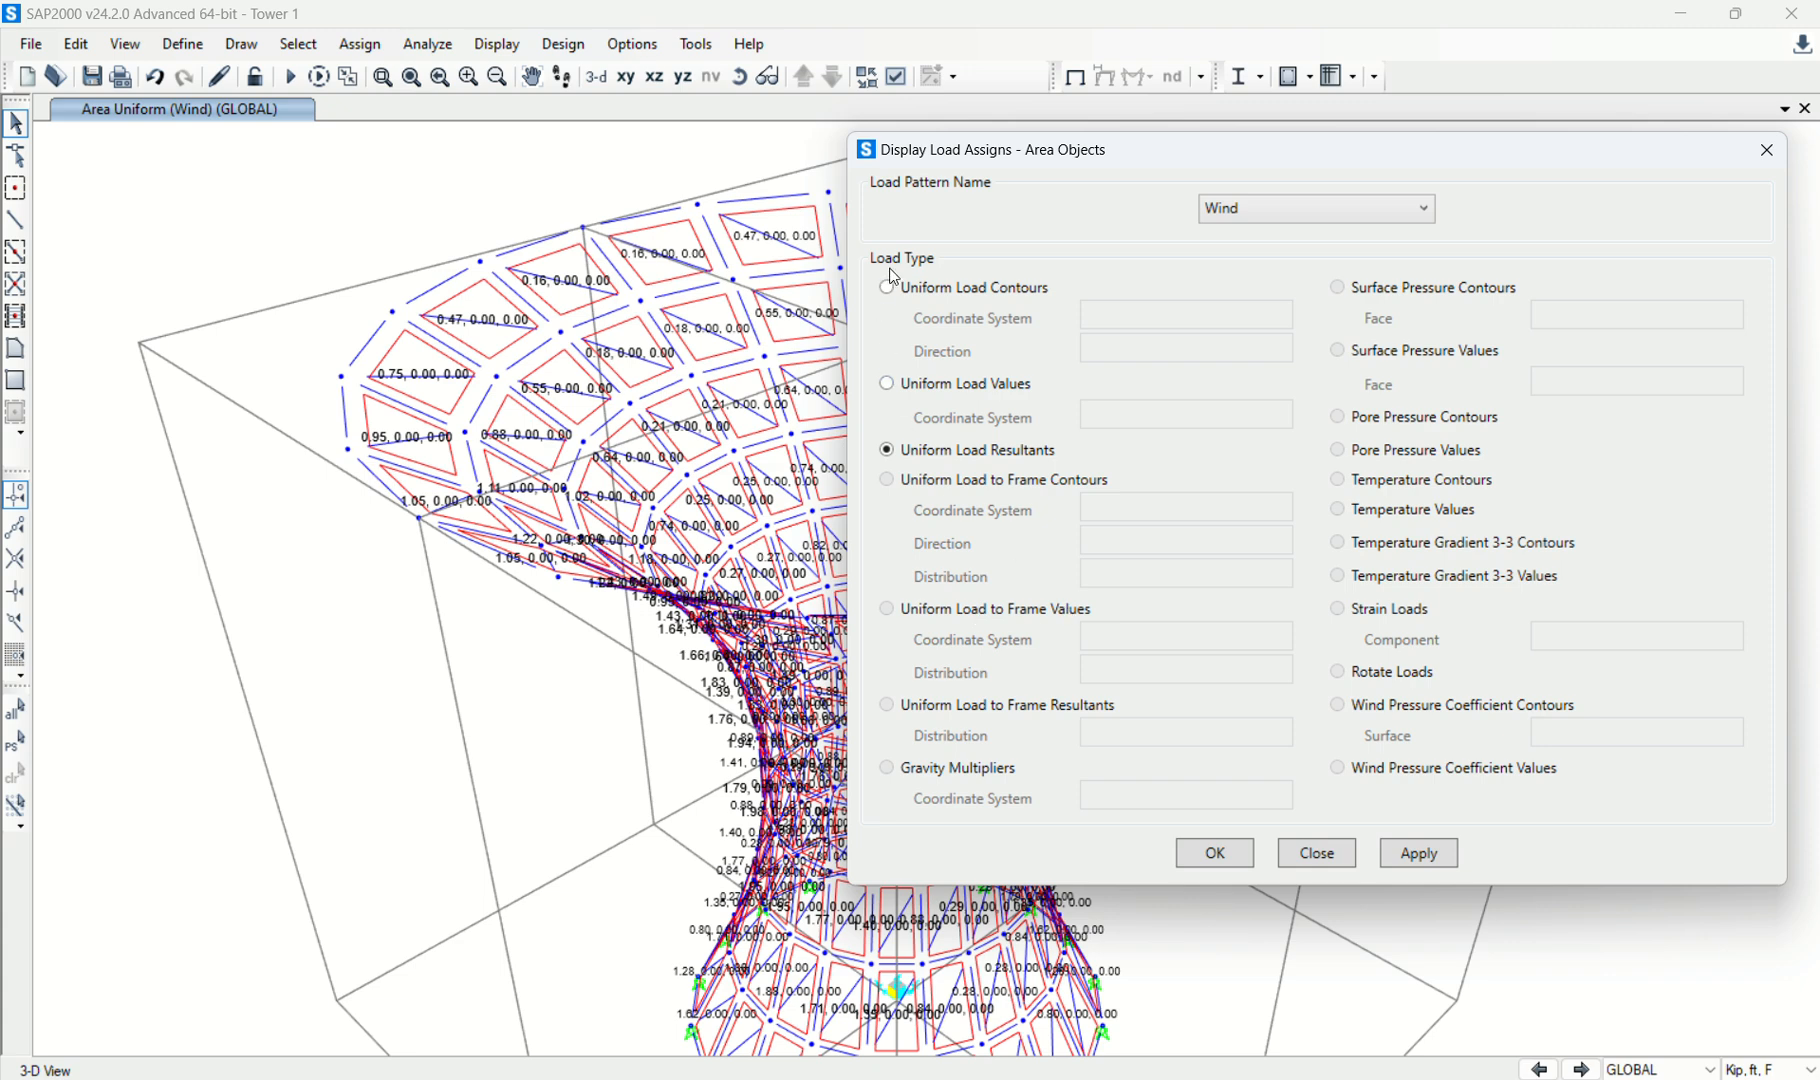
Display the Wind pattern's uniform load values on the area objects in the Area Local coordinate system.
left_click(910, 385)
left_click(1140, 414)
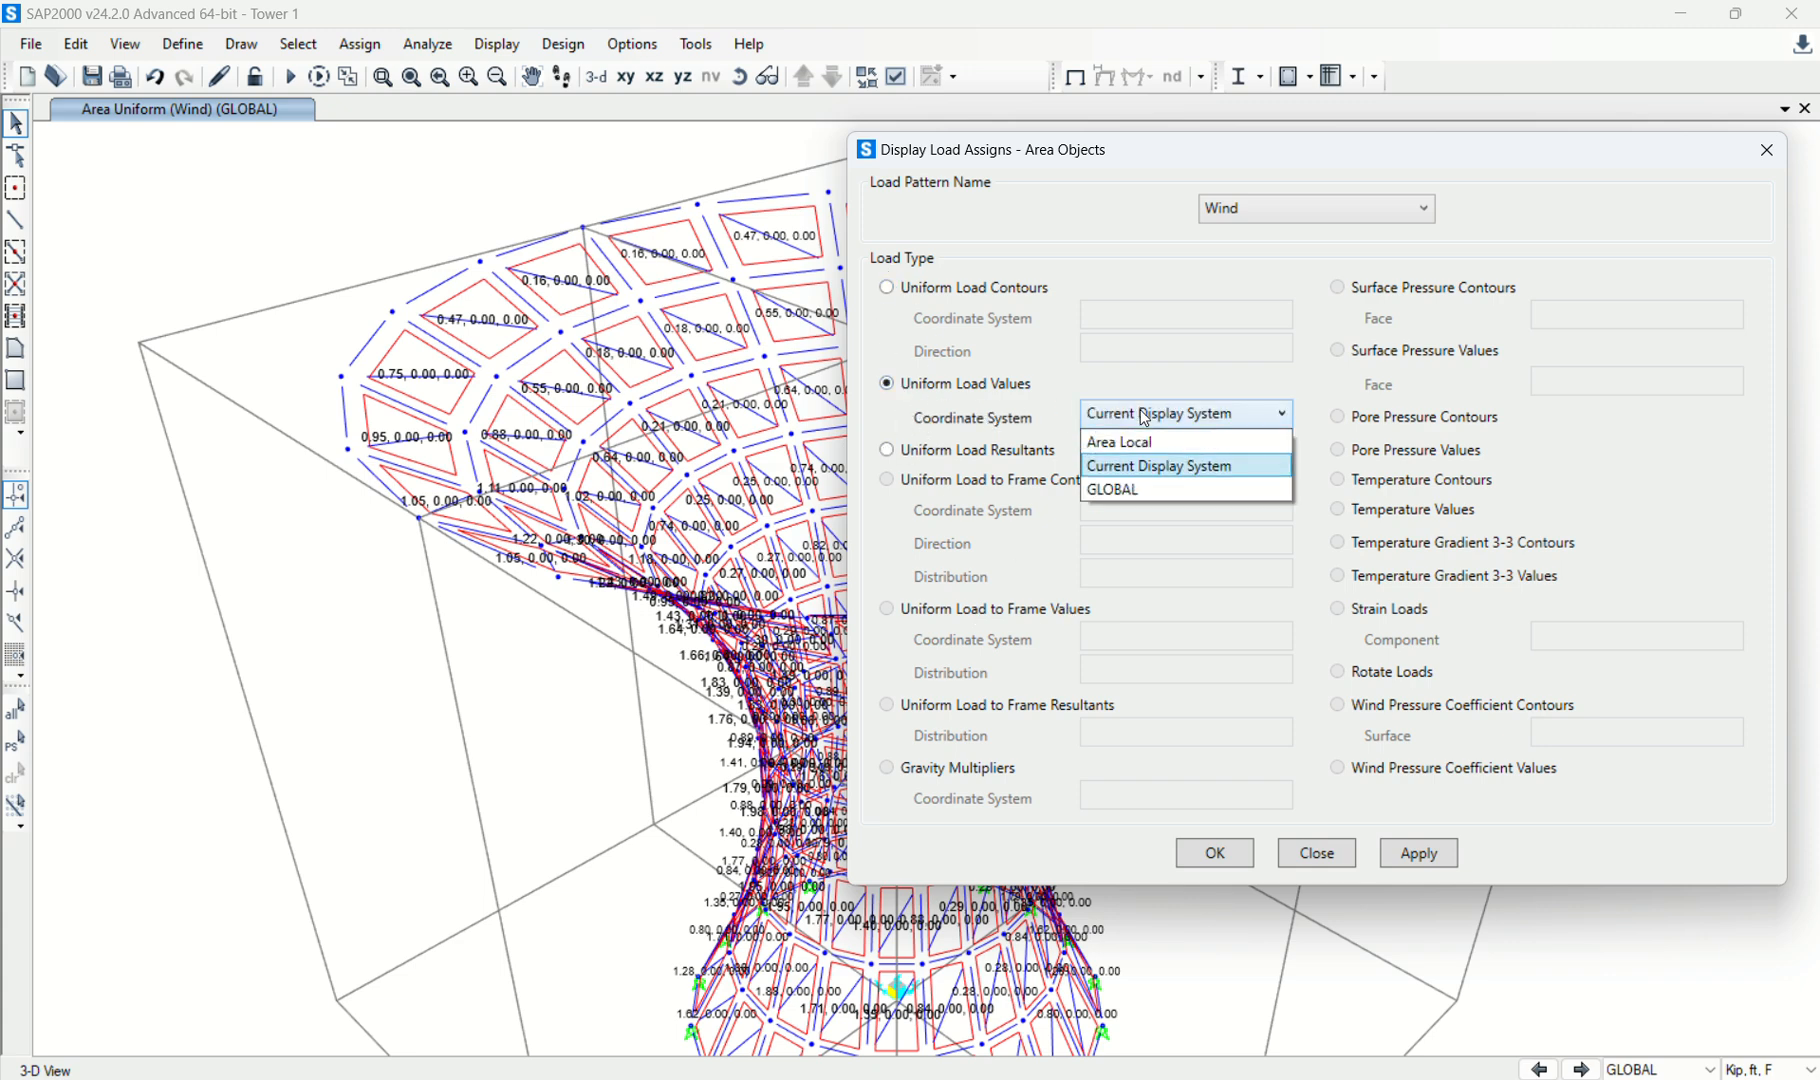
left_click(1150, 443)
left_click(1421, 855)
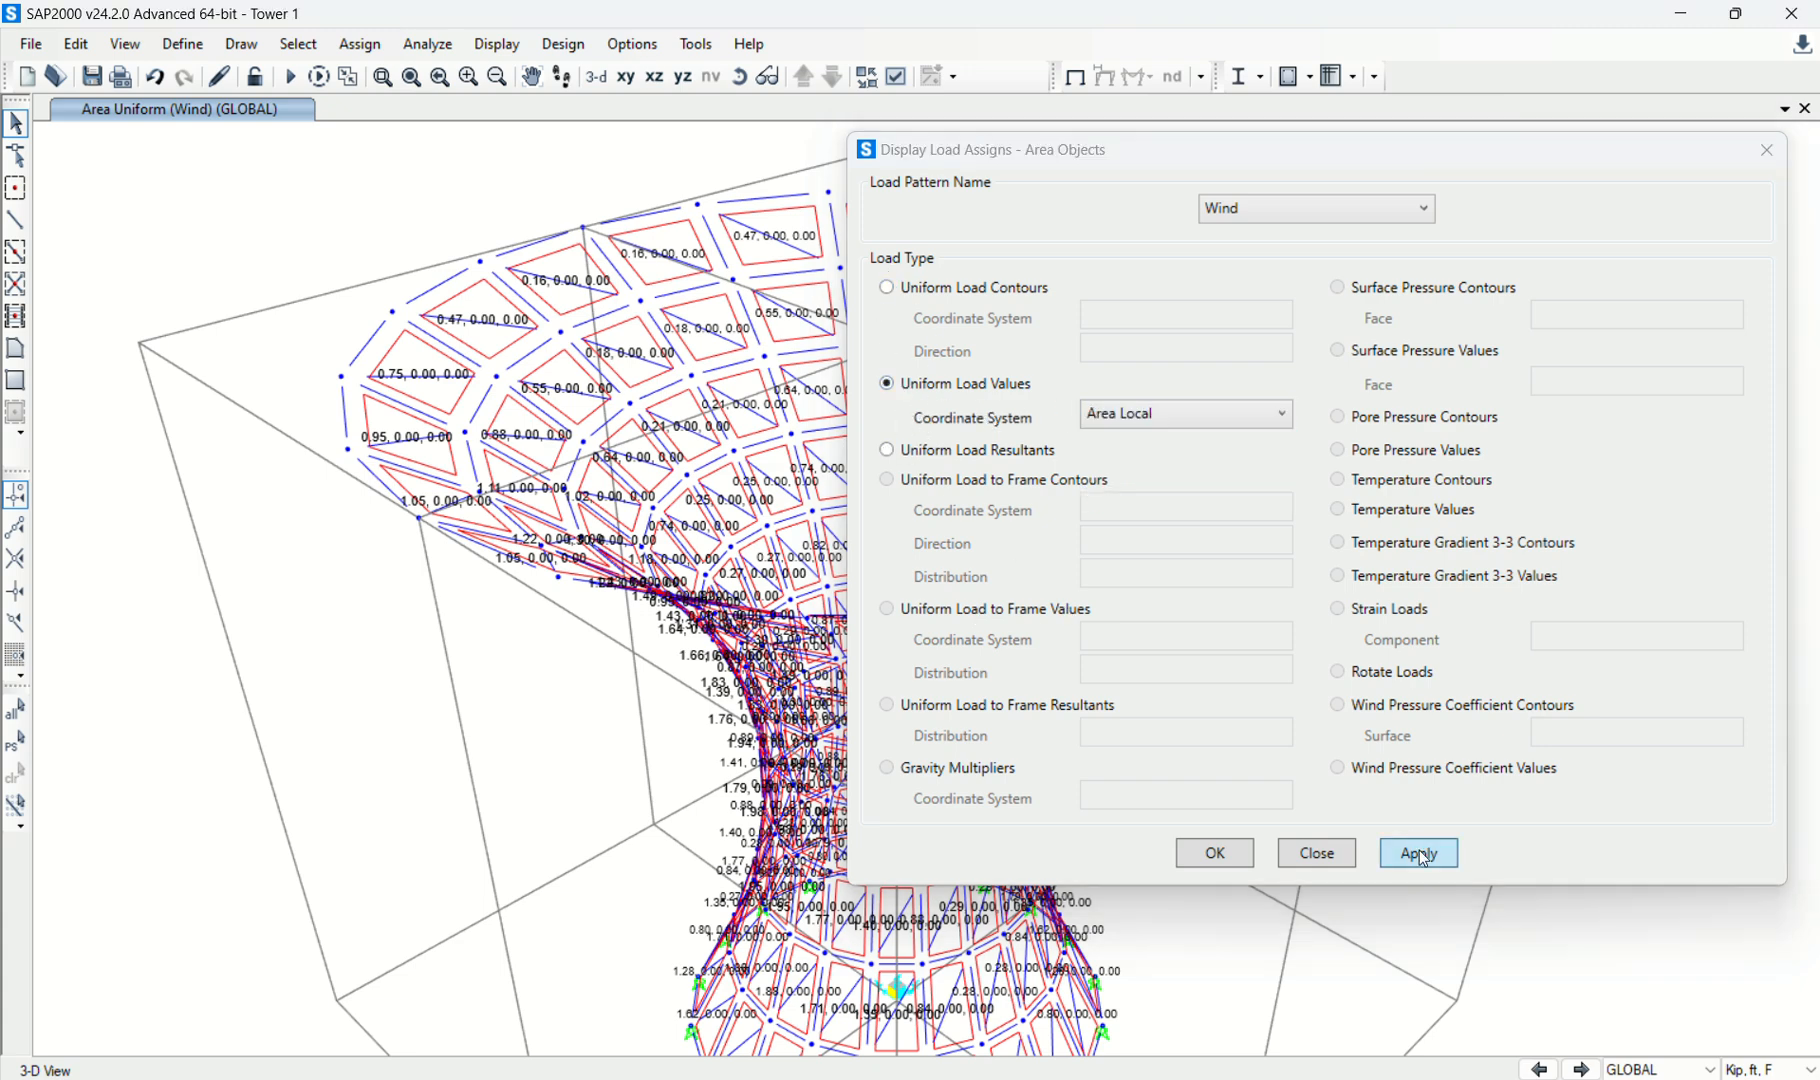
left_click(1150, 412)
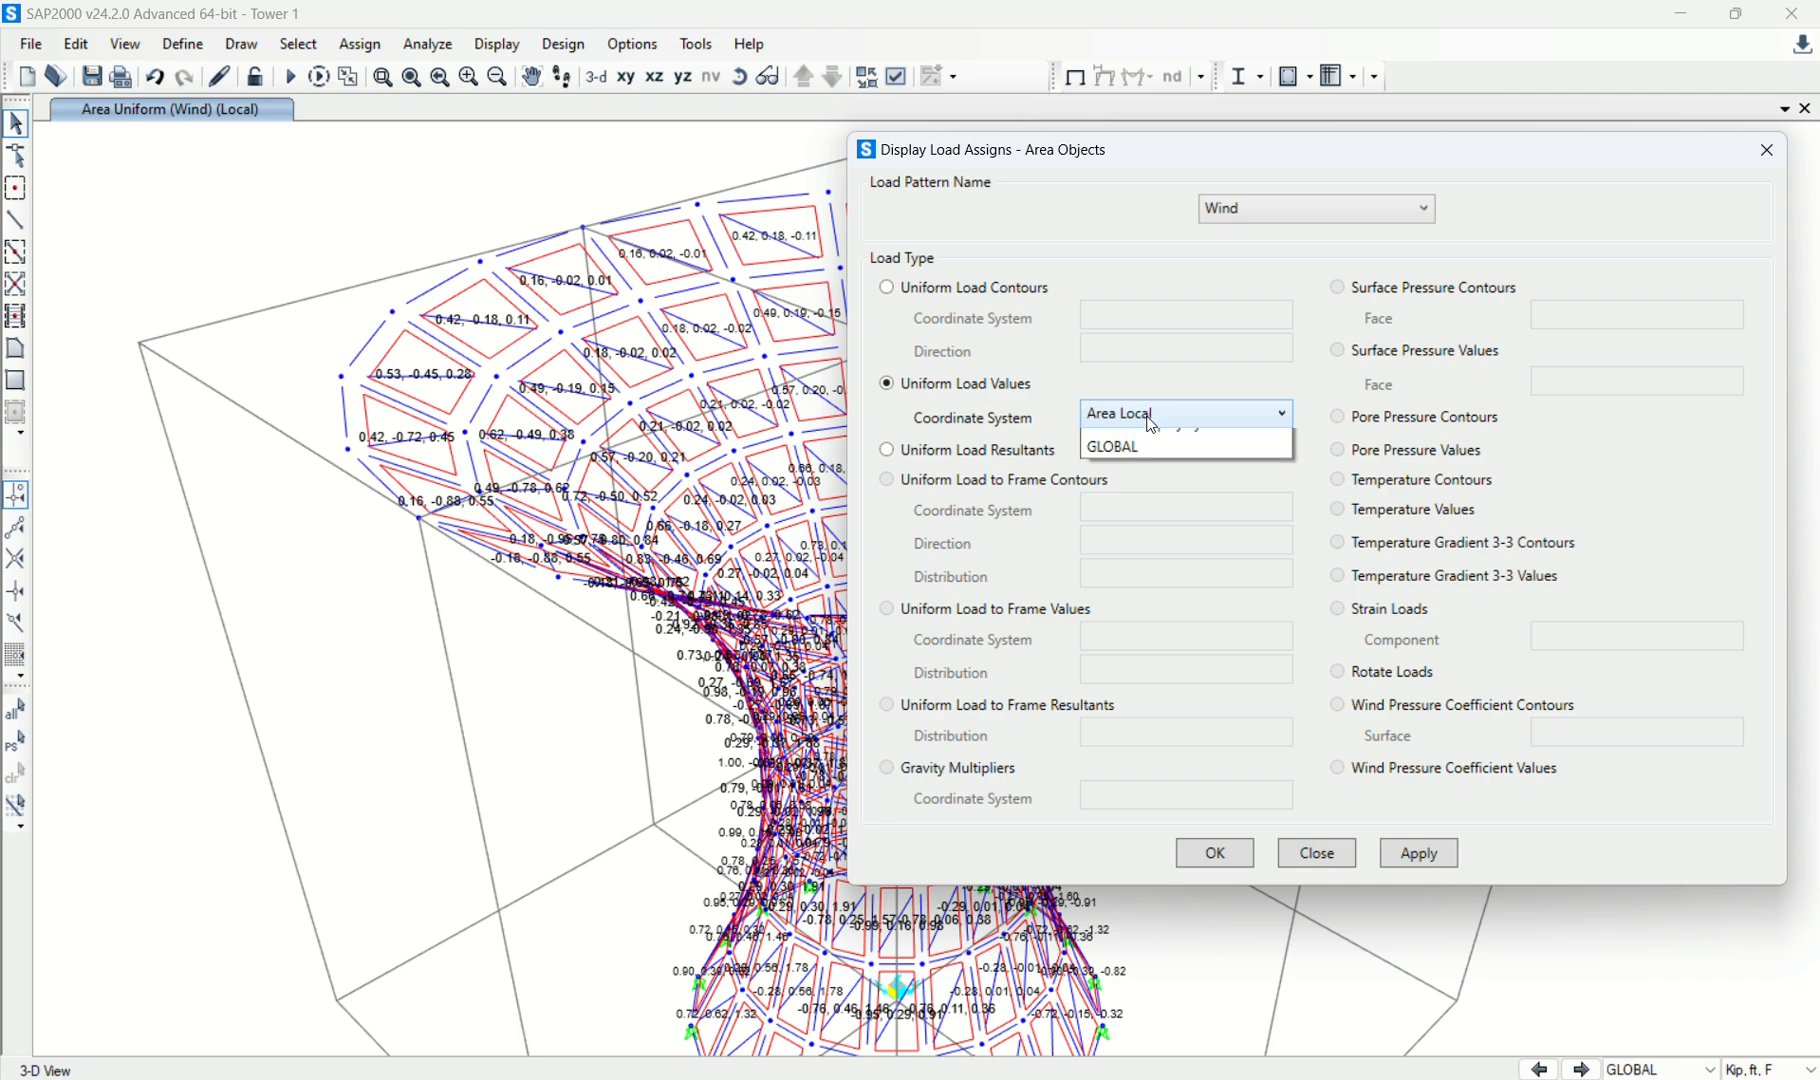
left_click(1250, 629)
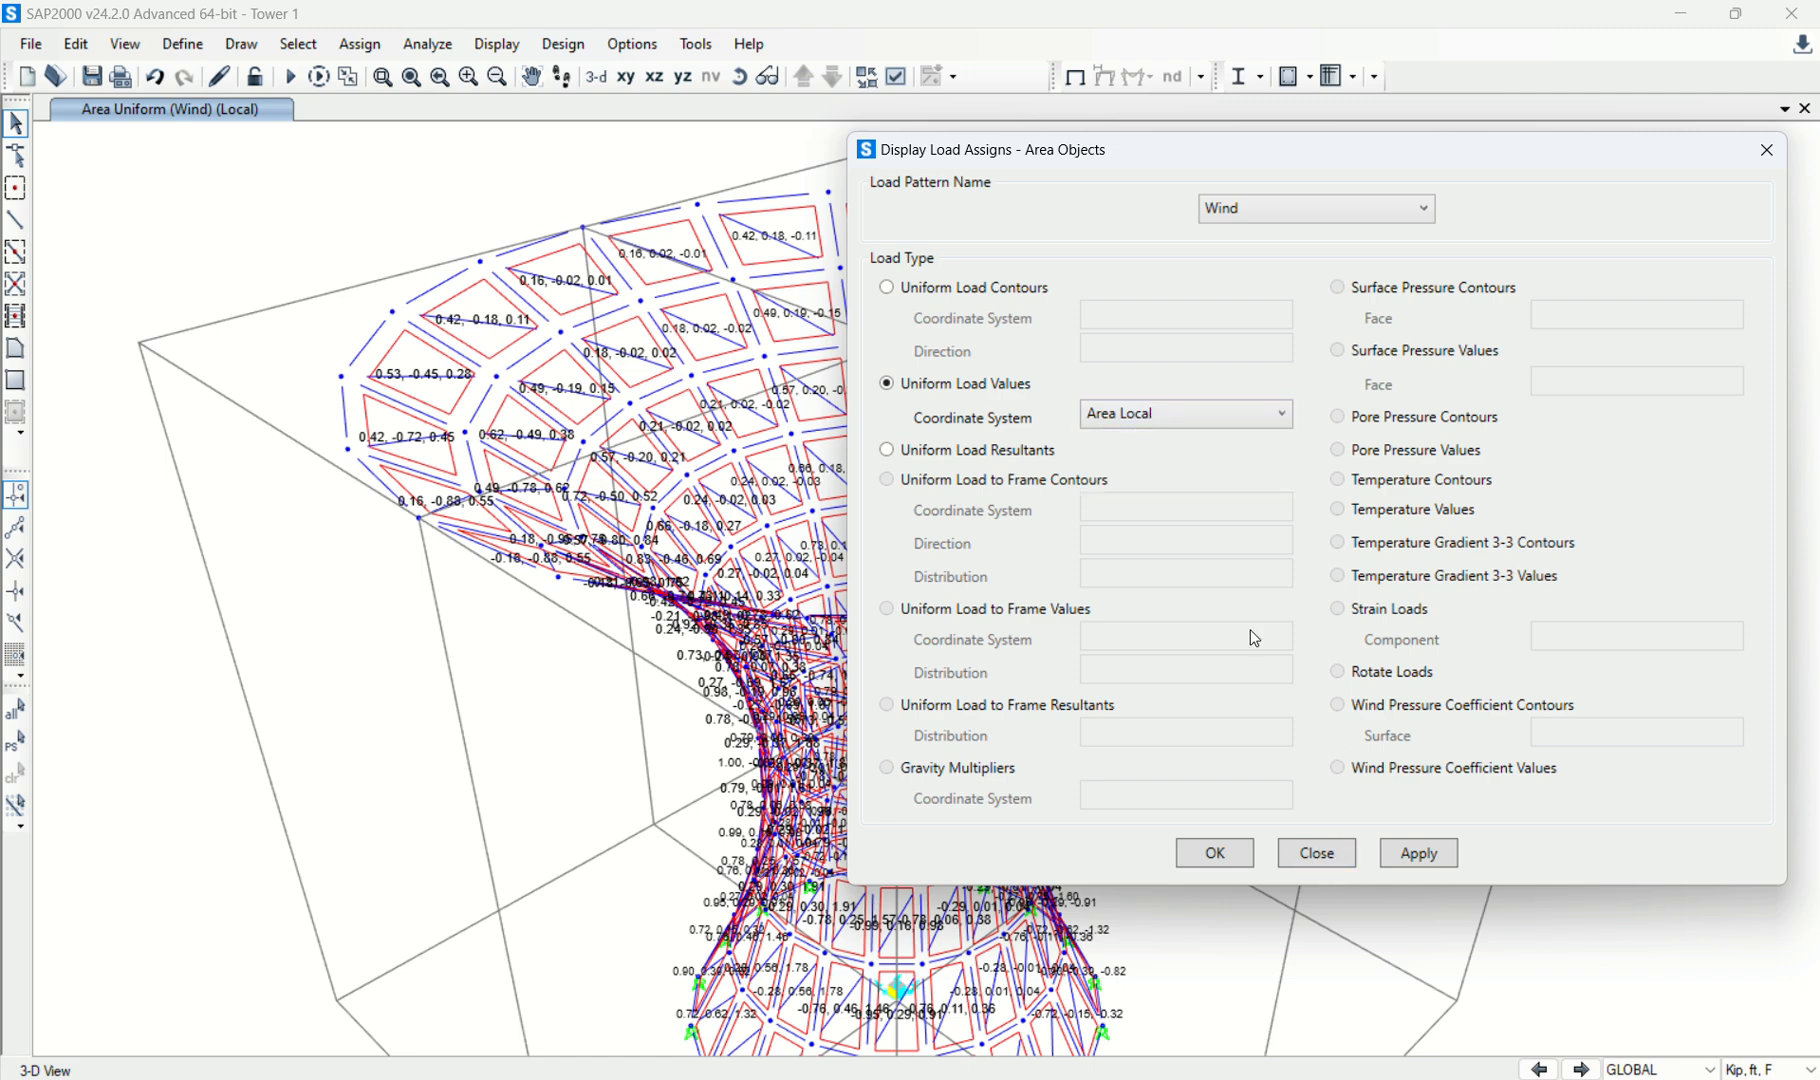
left_click(1318, 853)
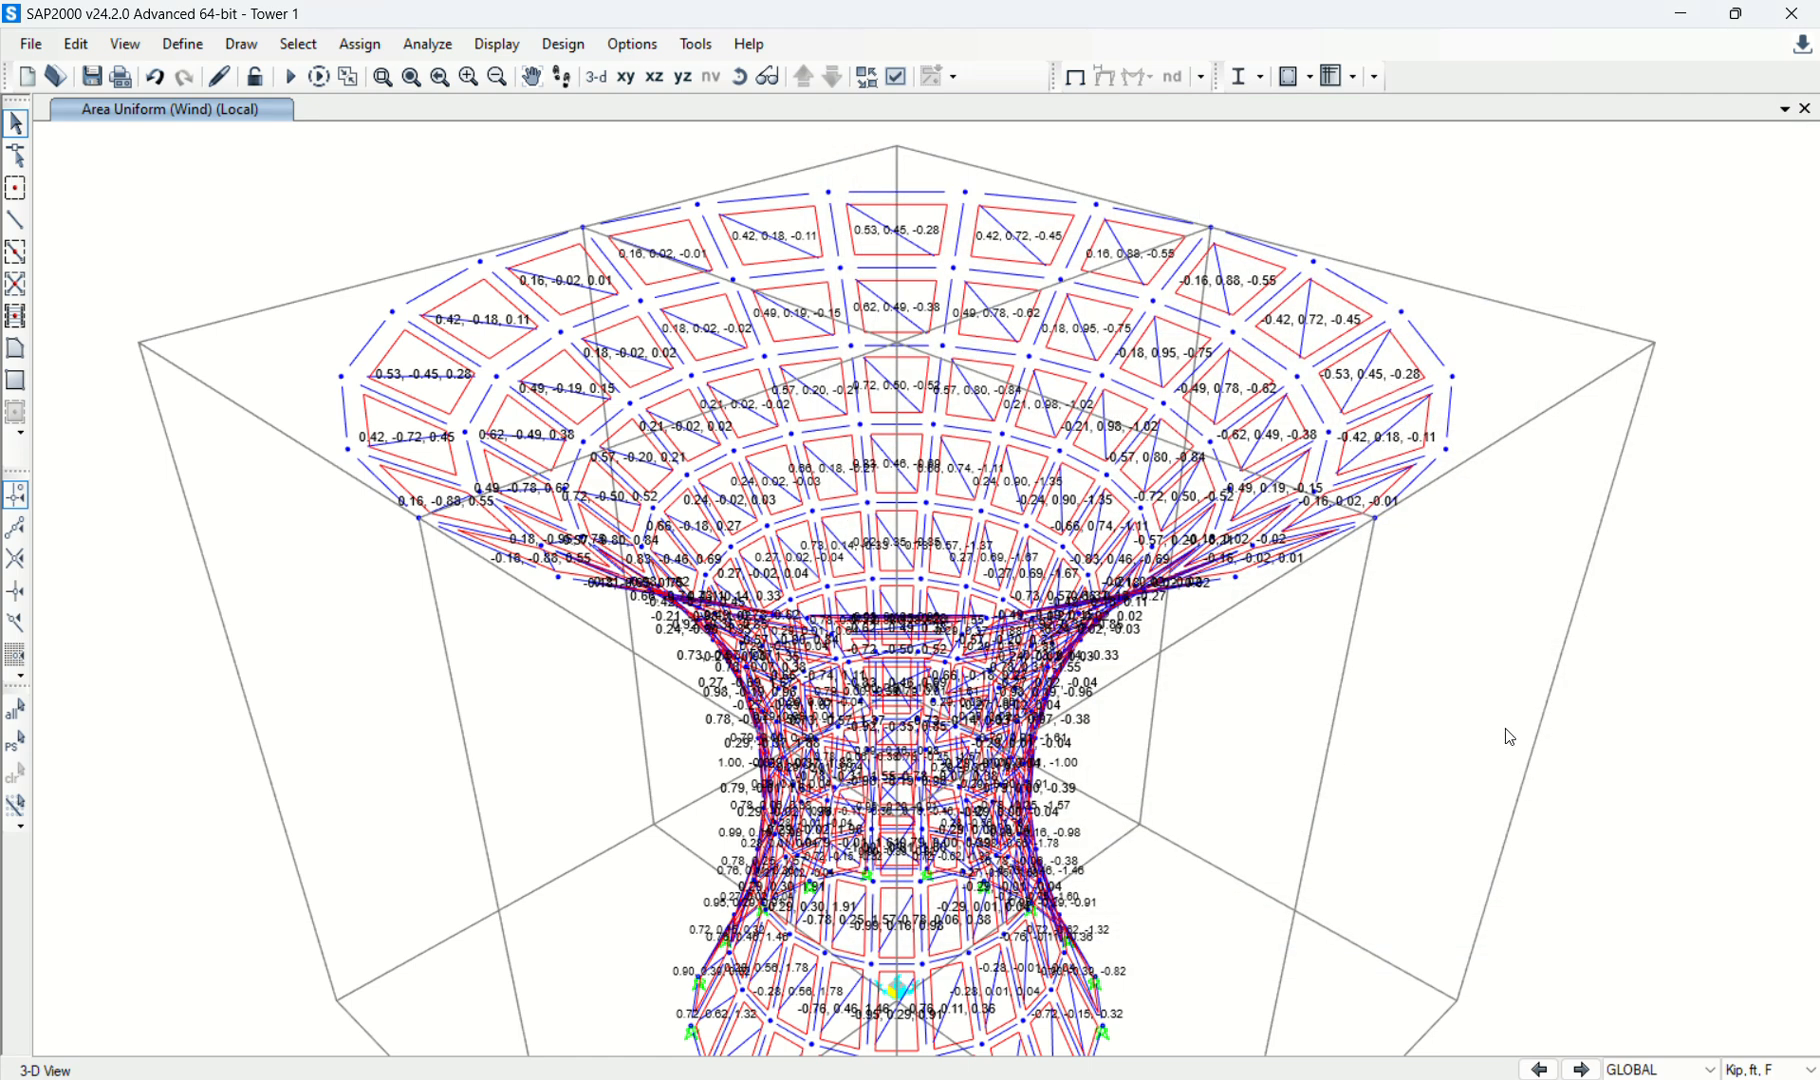
Fit the whole tower in the view and run the analysis for all load cases.
left_click(405, 82)
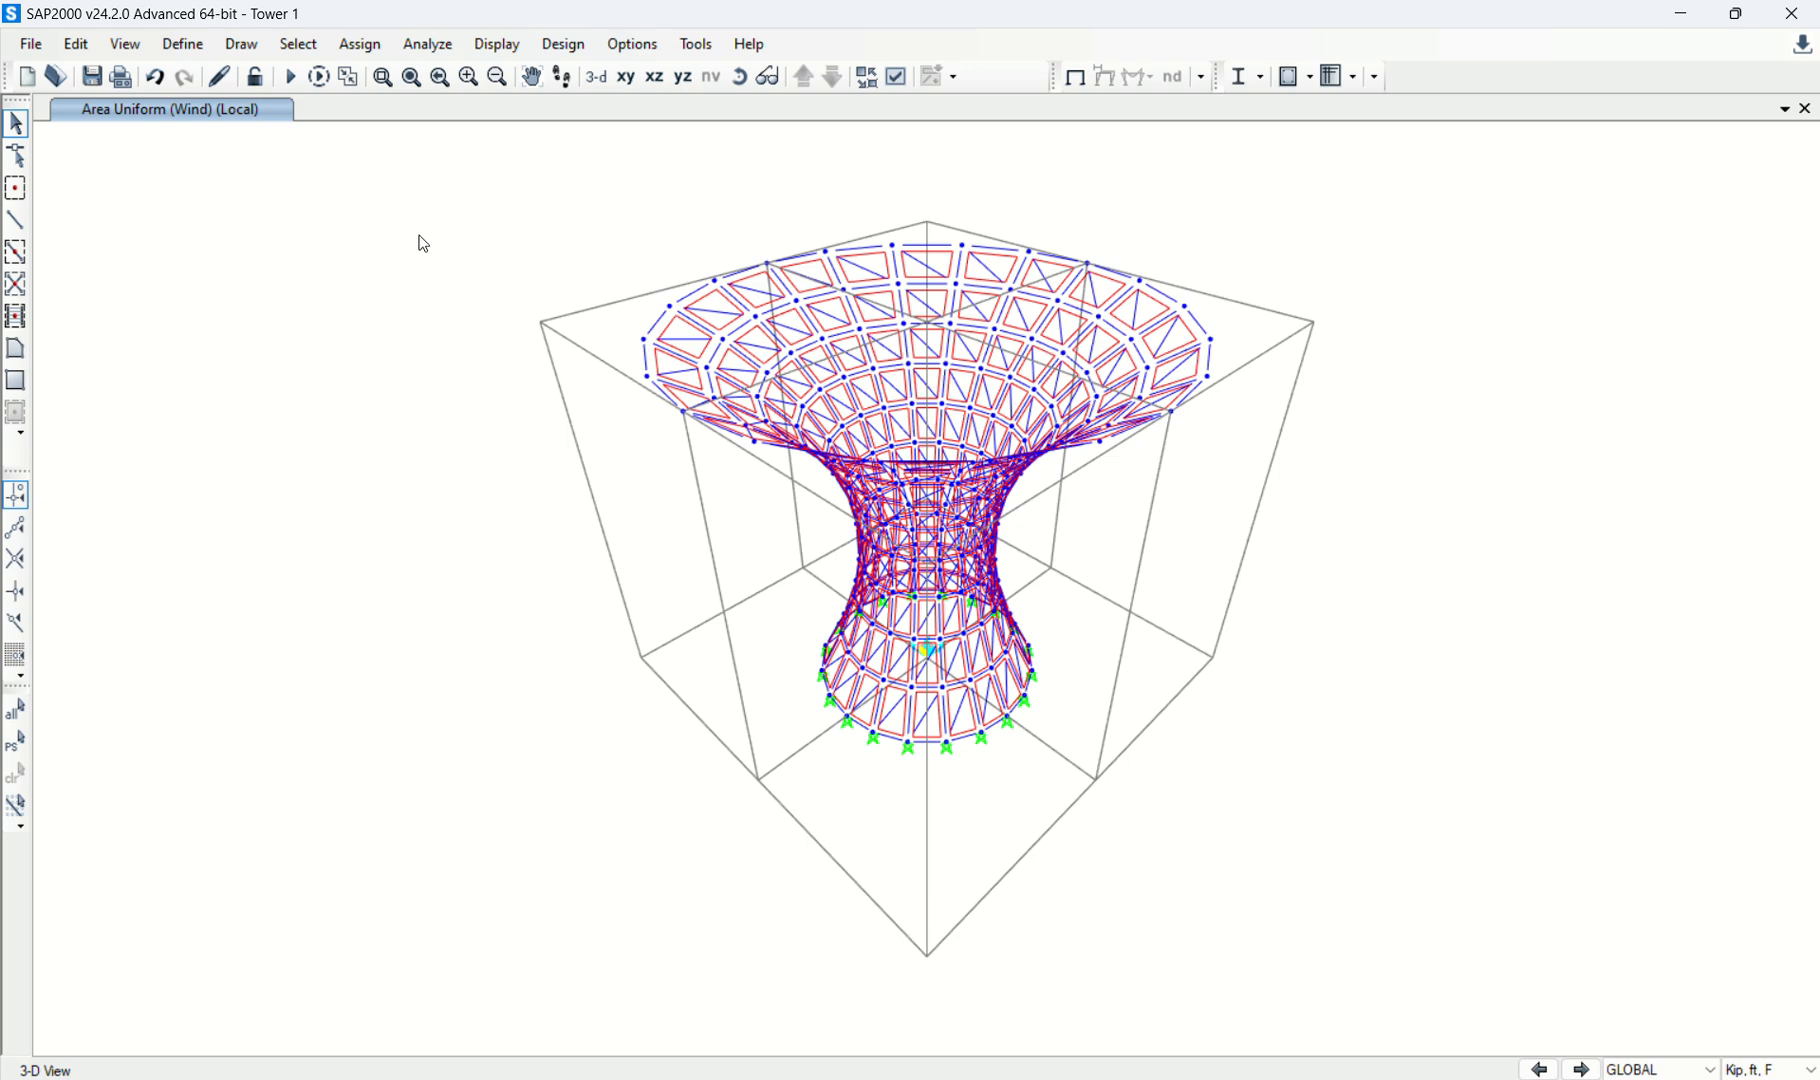
left_click(291, 77)
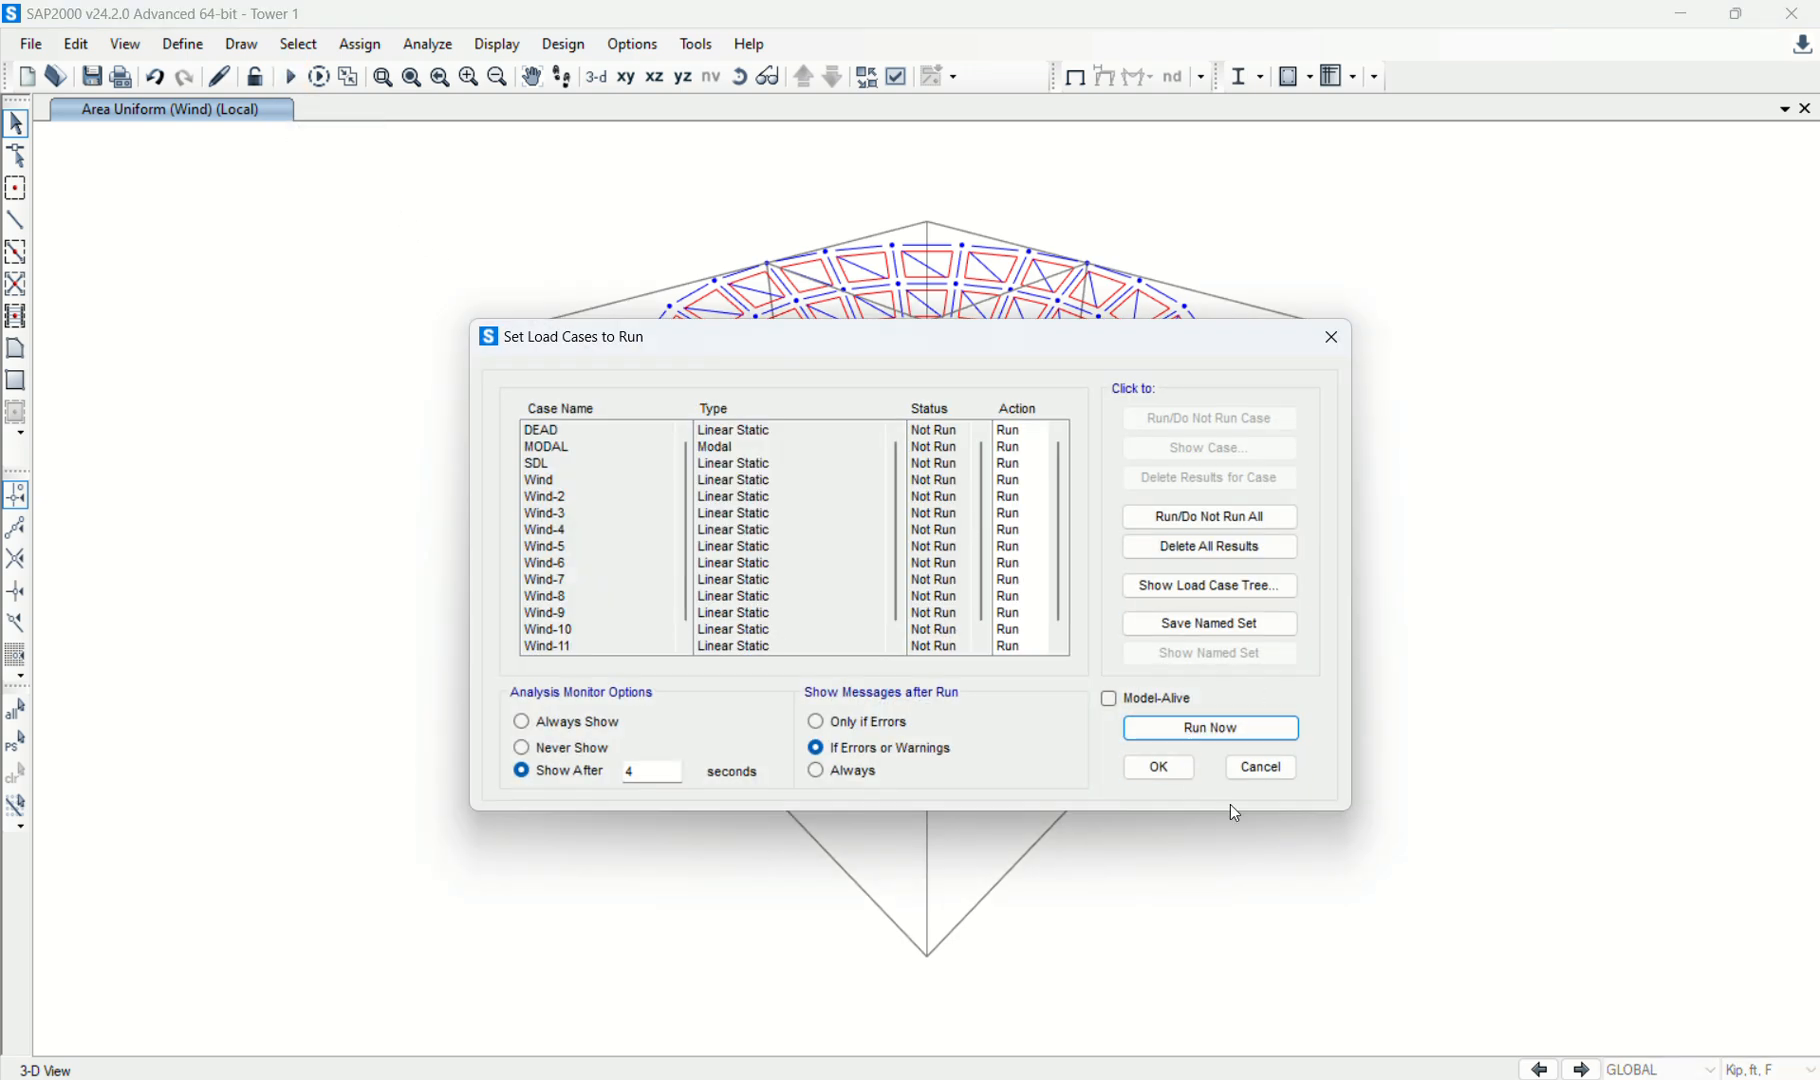
left_click(1230, 729)
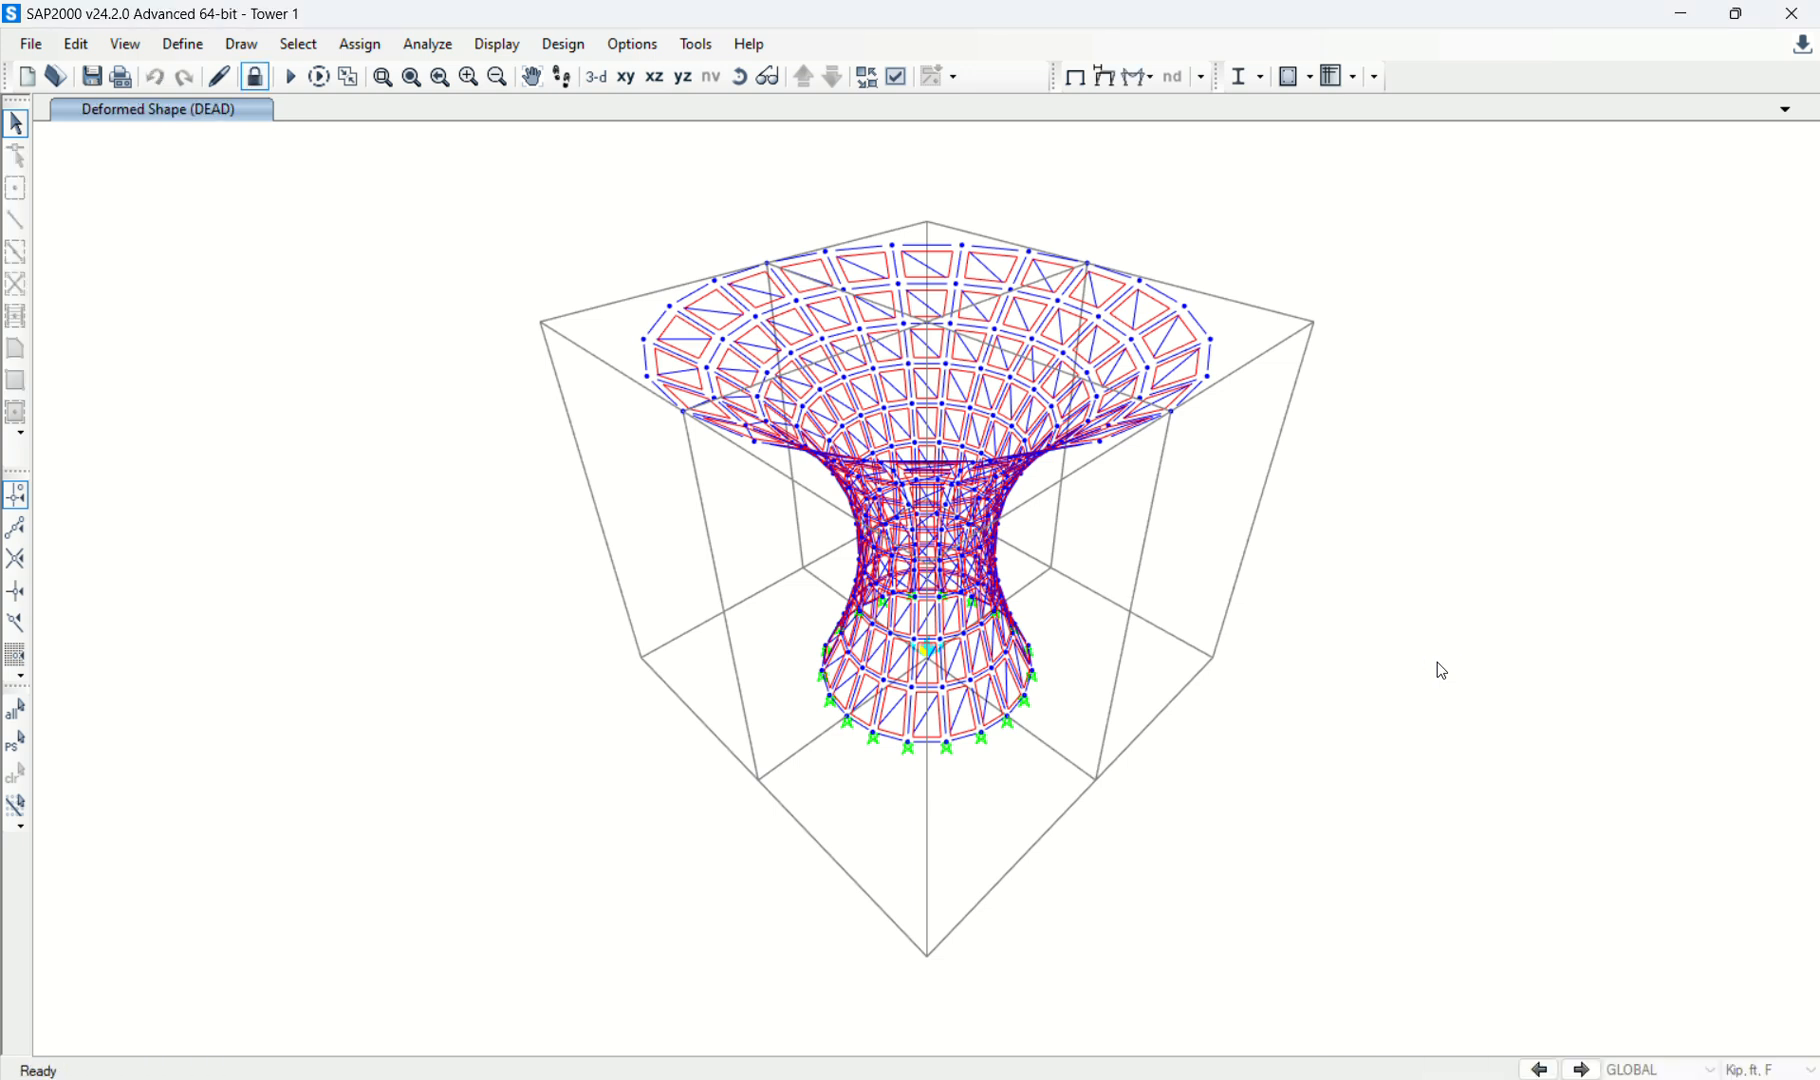
Display the filled axial force diagram of the frames for the DEAD case with automatic scaling.
left_click(1136, 85)
left_click(1210, 154)
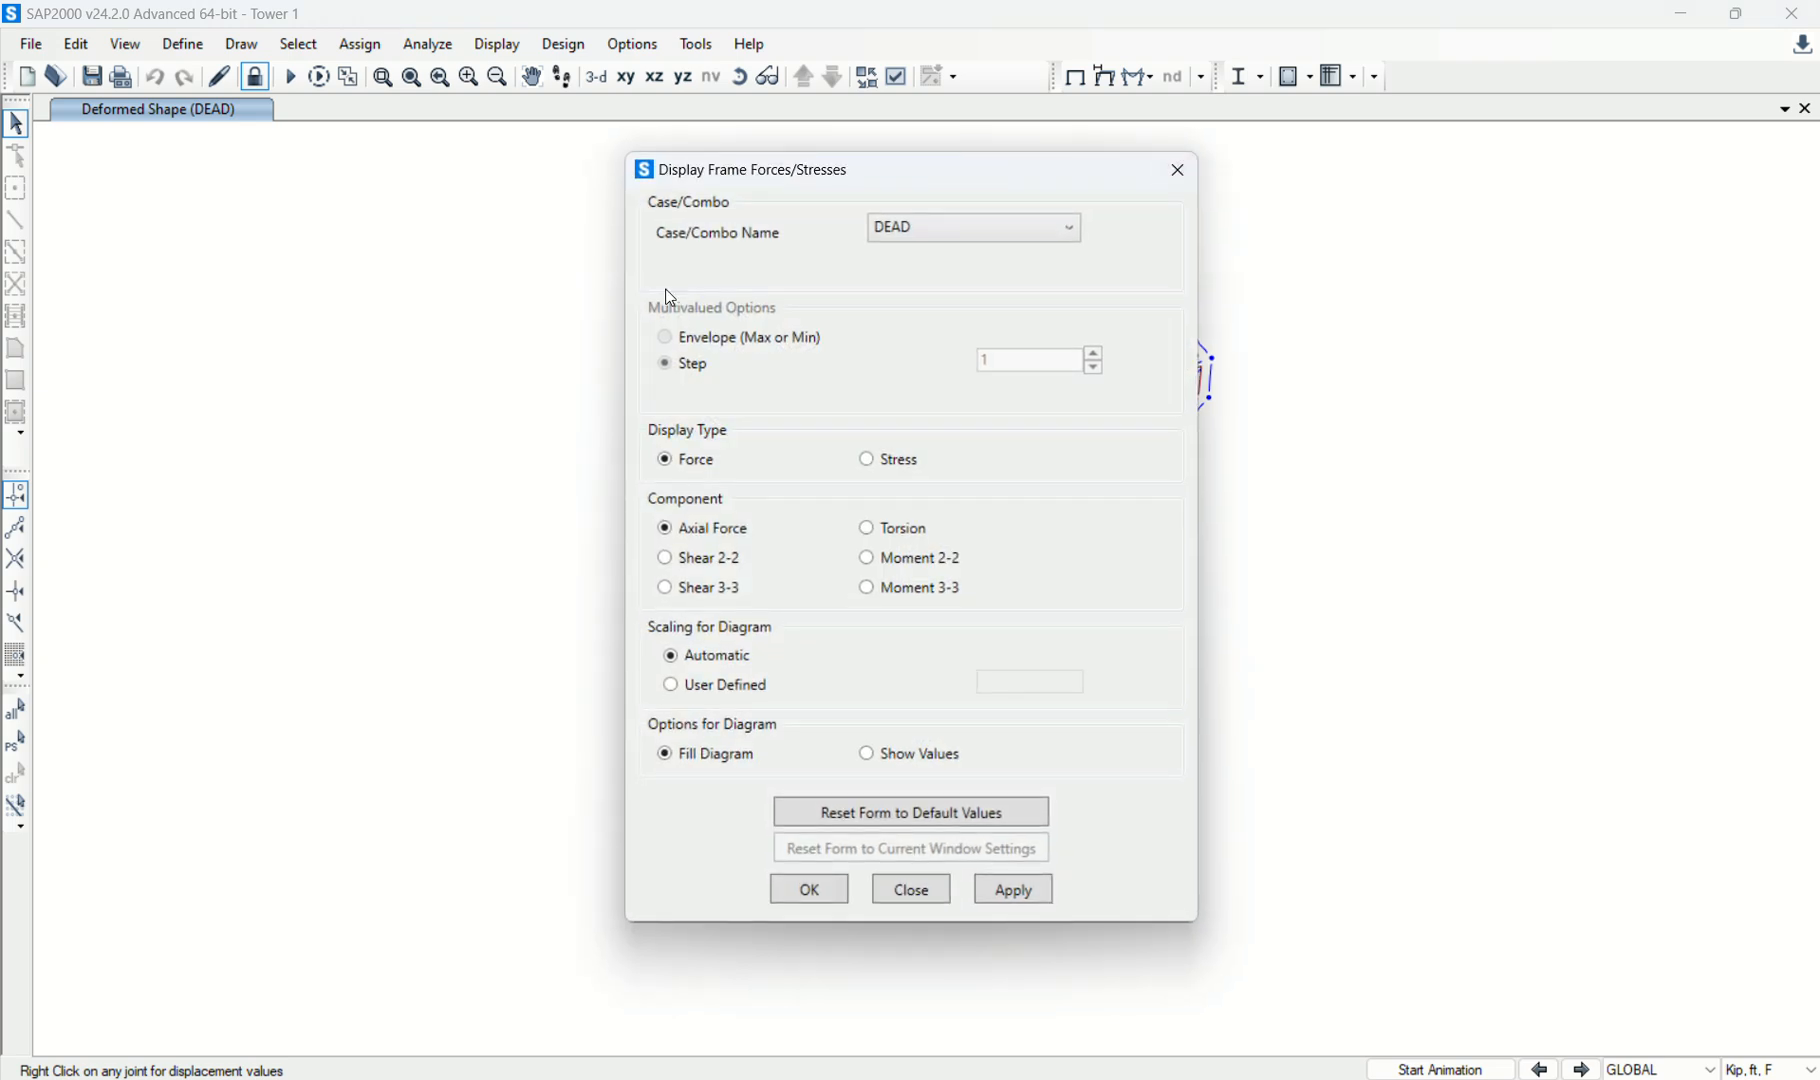
left_click_drag(800, 178, 1347, 151)
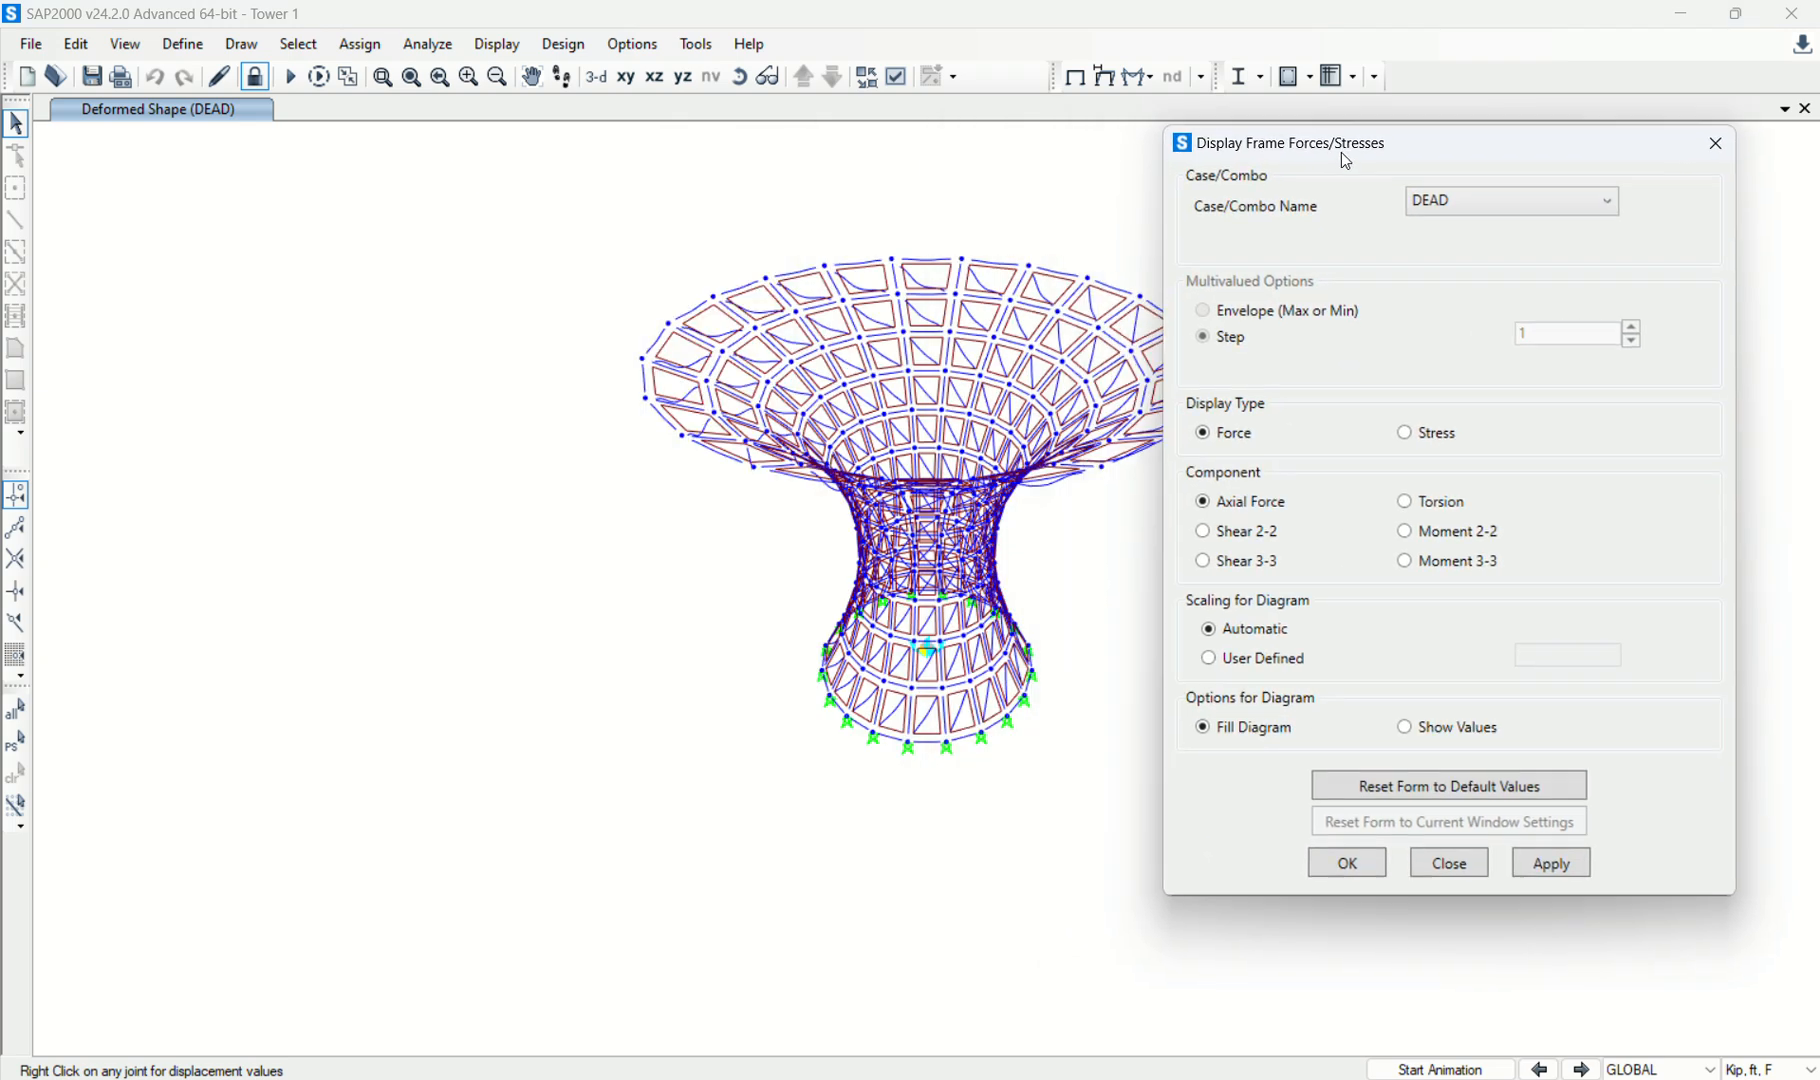
left_click(1557, 862)
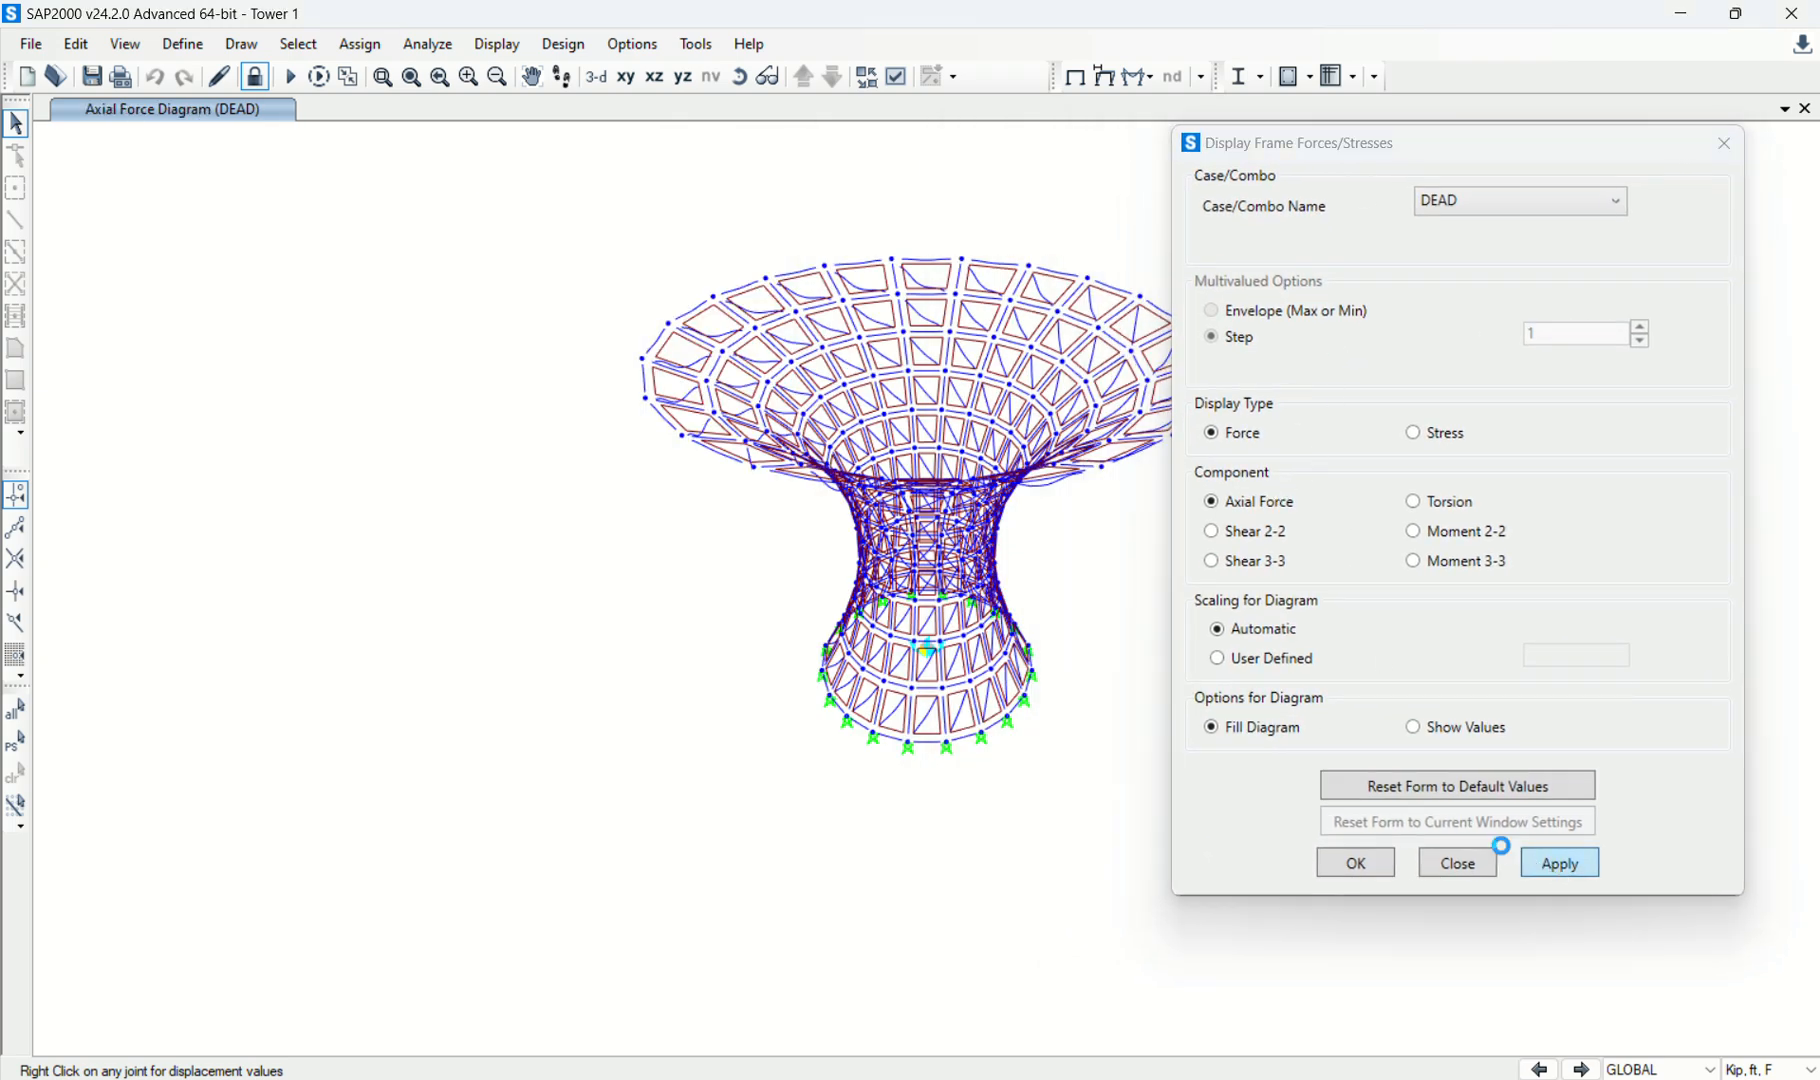
left_click(1449, 860)
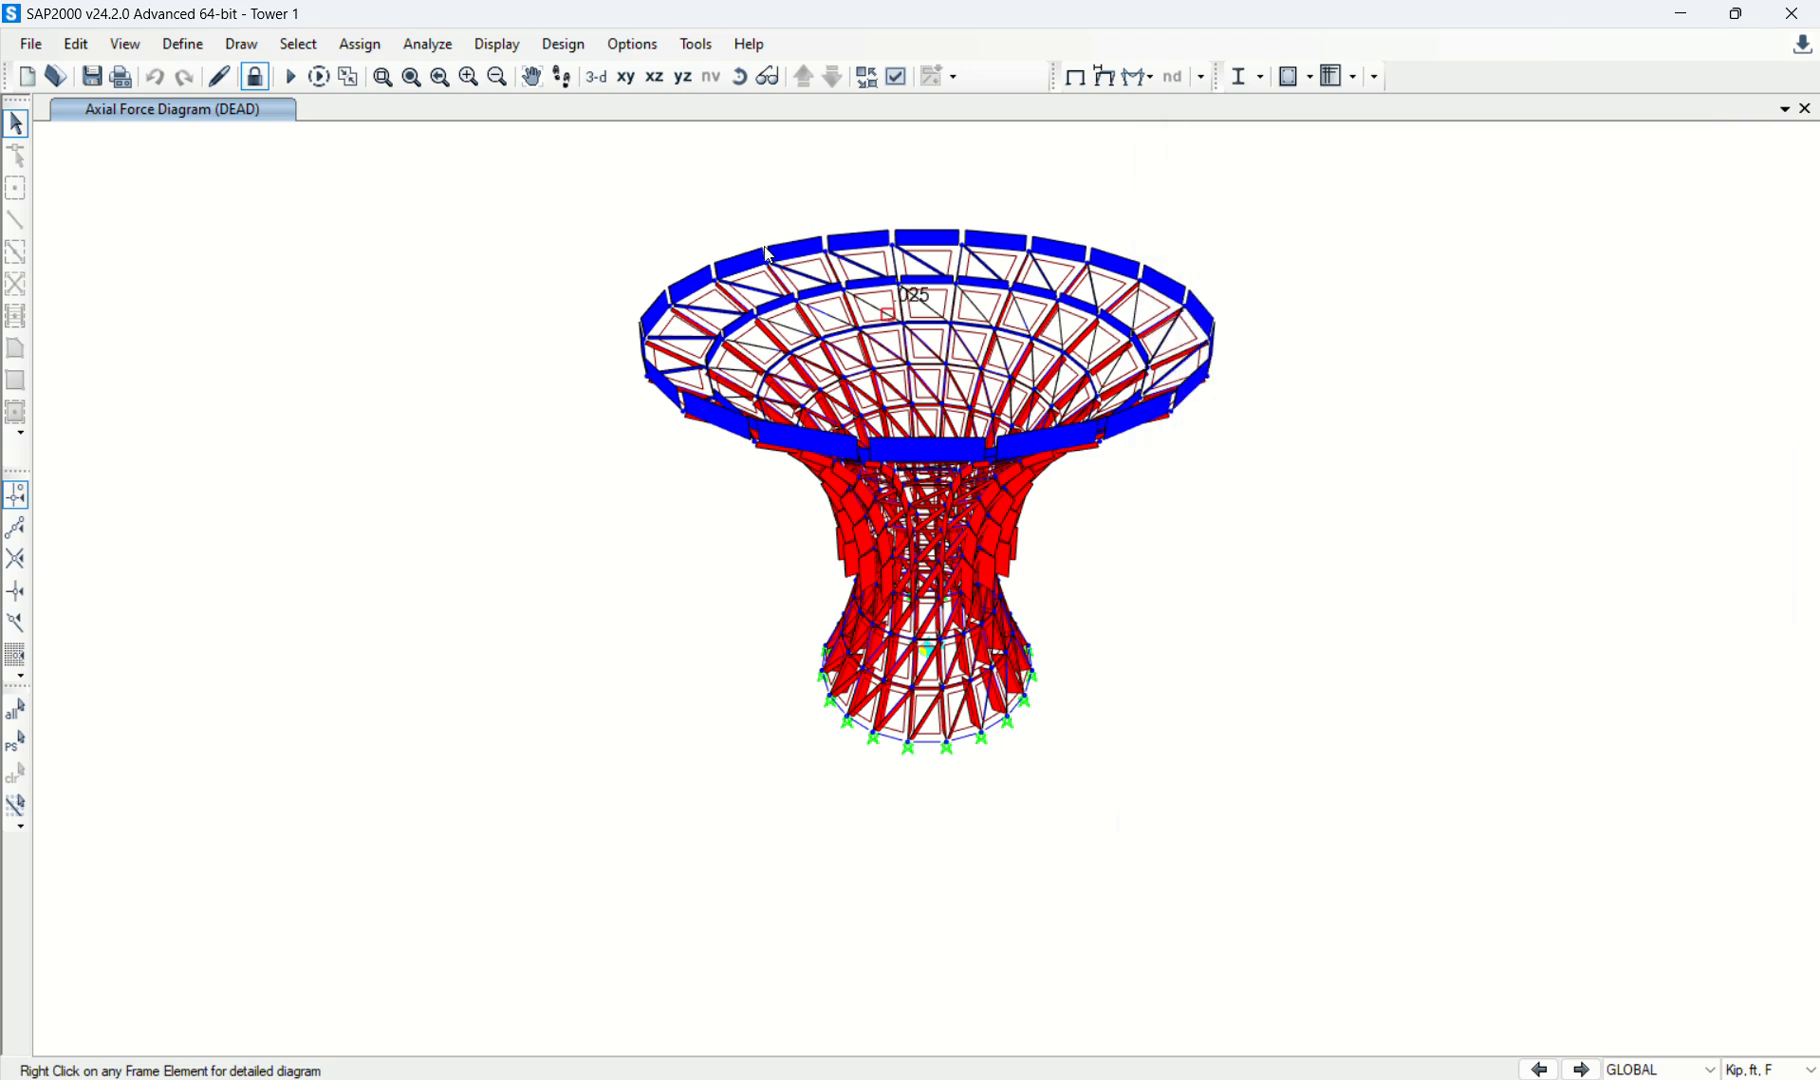
Examine the DEAD axial force diagram on the ring and column members from the side, at an angle and from above.
left_click(745, 84)
left_click_drag(1393, 662, 1372, 503)
left_click(389, 84)
left_click_drag(664, 246, 1357, 906)
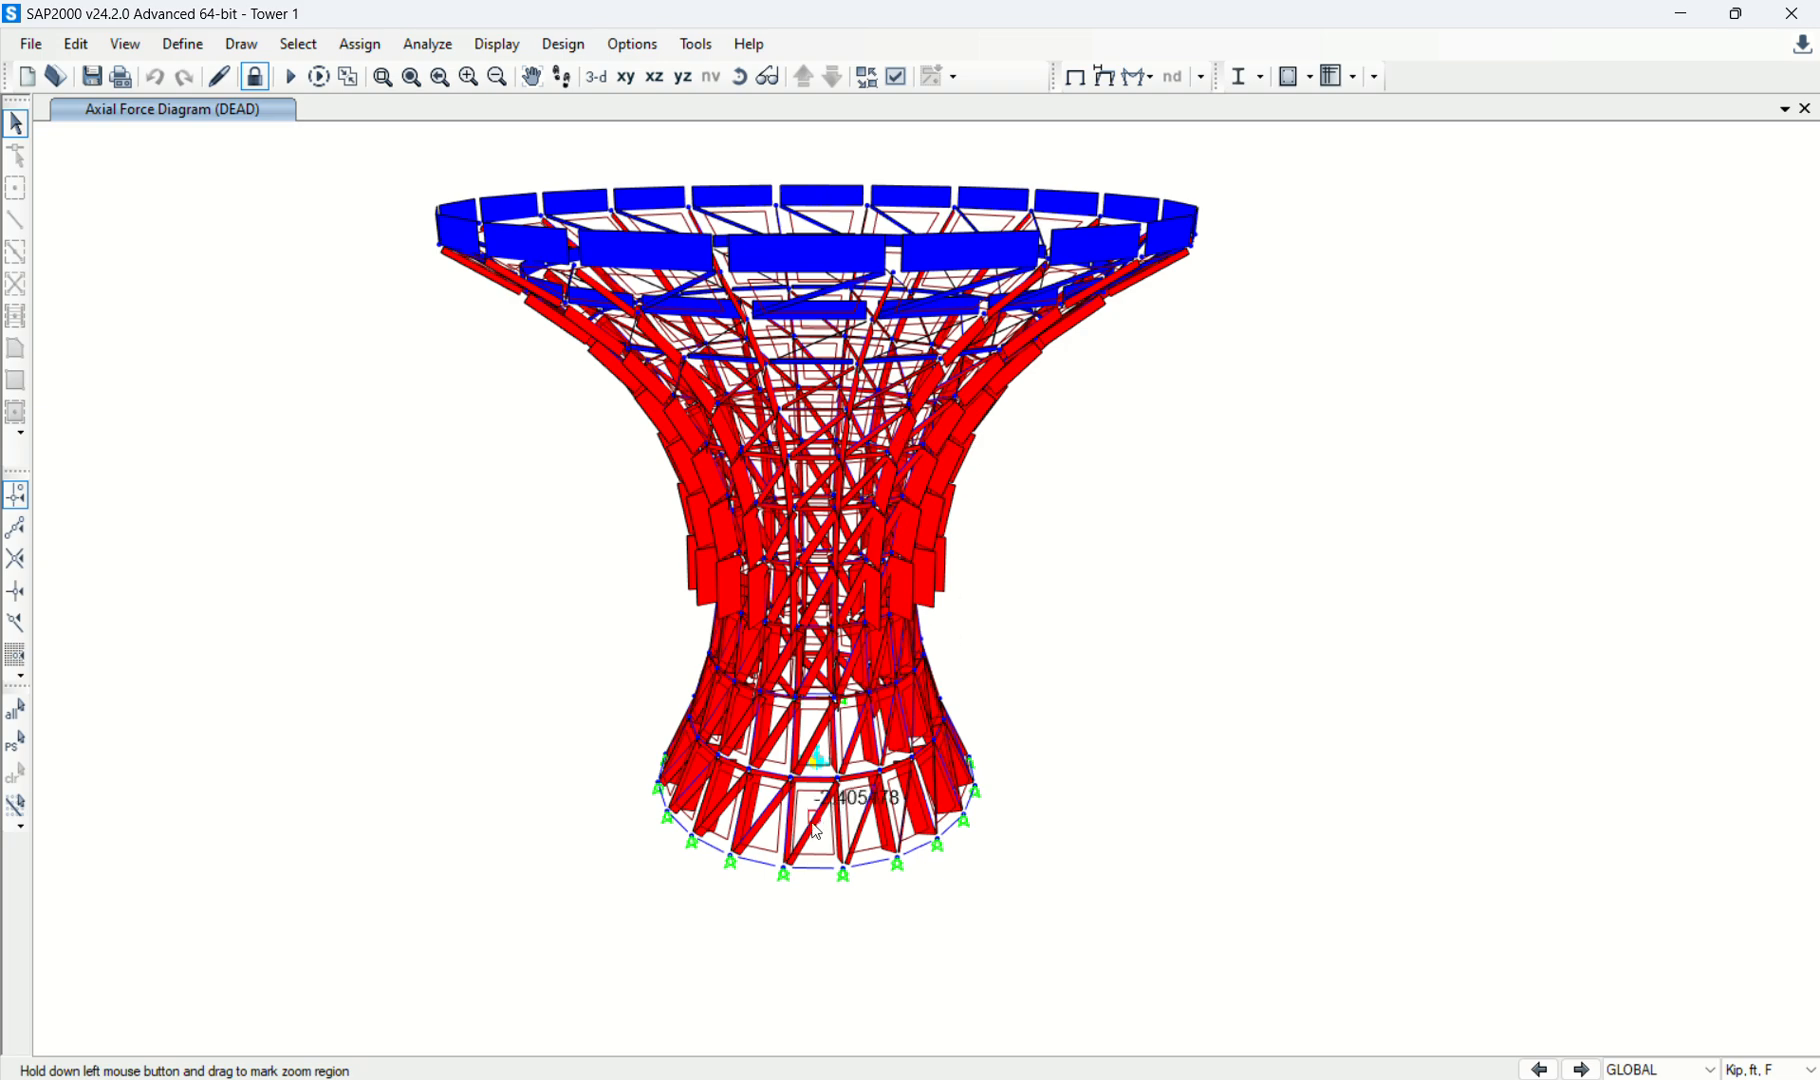
left_click(740, 77)
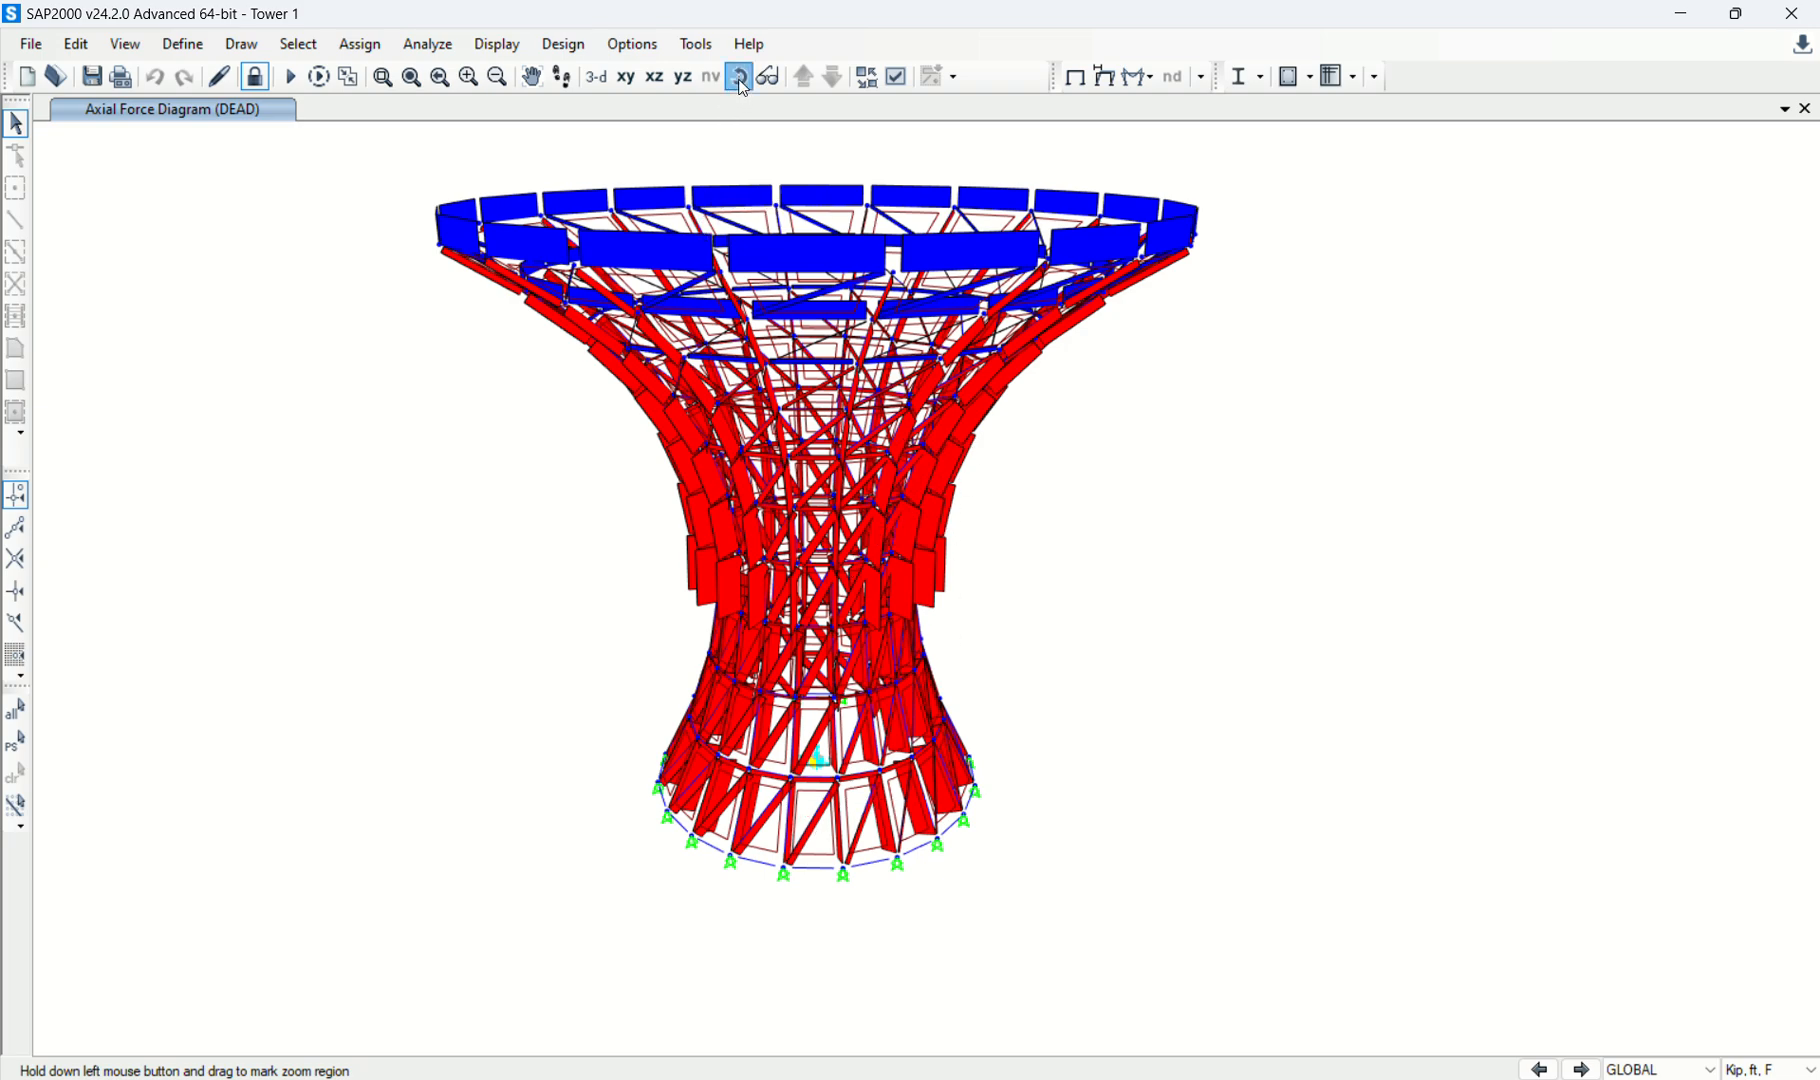
left_click_drag(1195, 540, 1204, 692)
left_click_drag(1369, 512, 1265, 703)
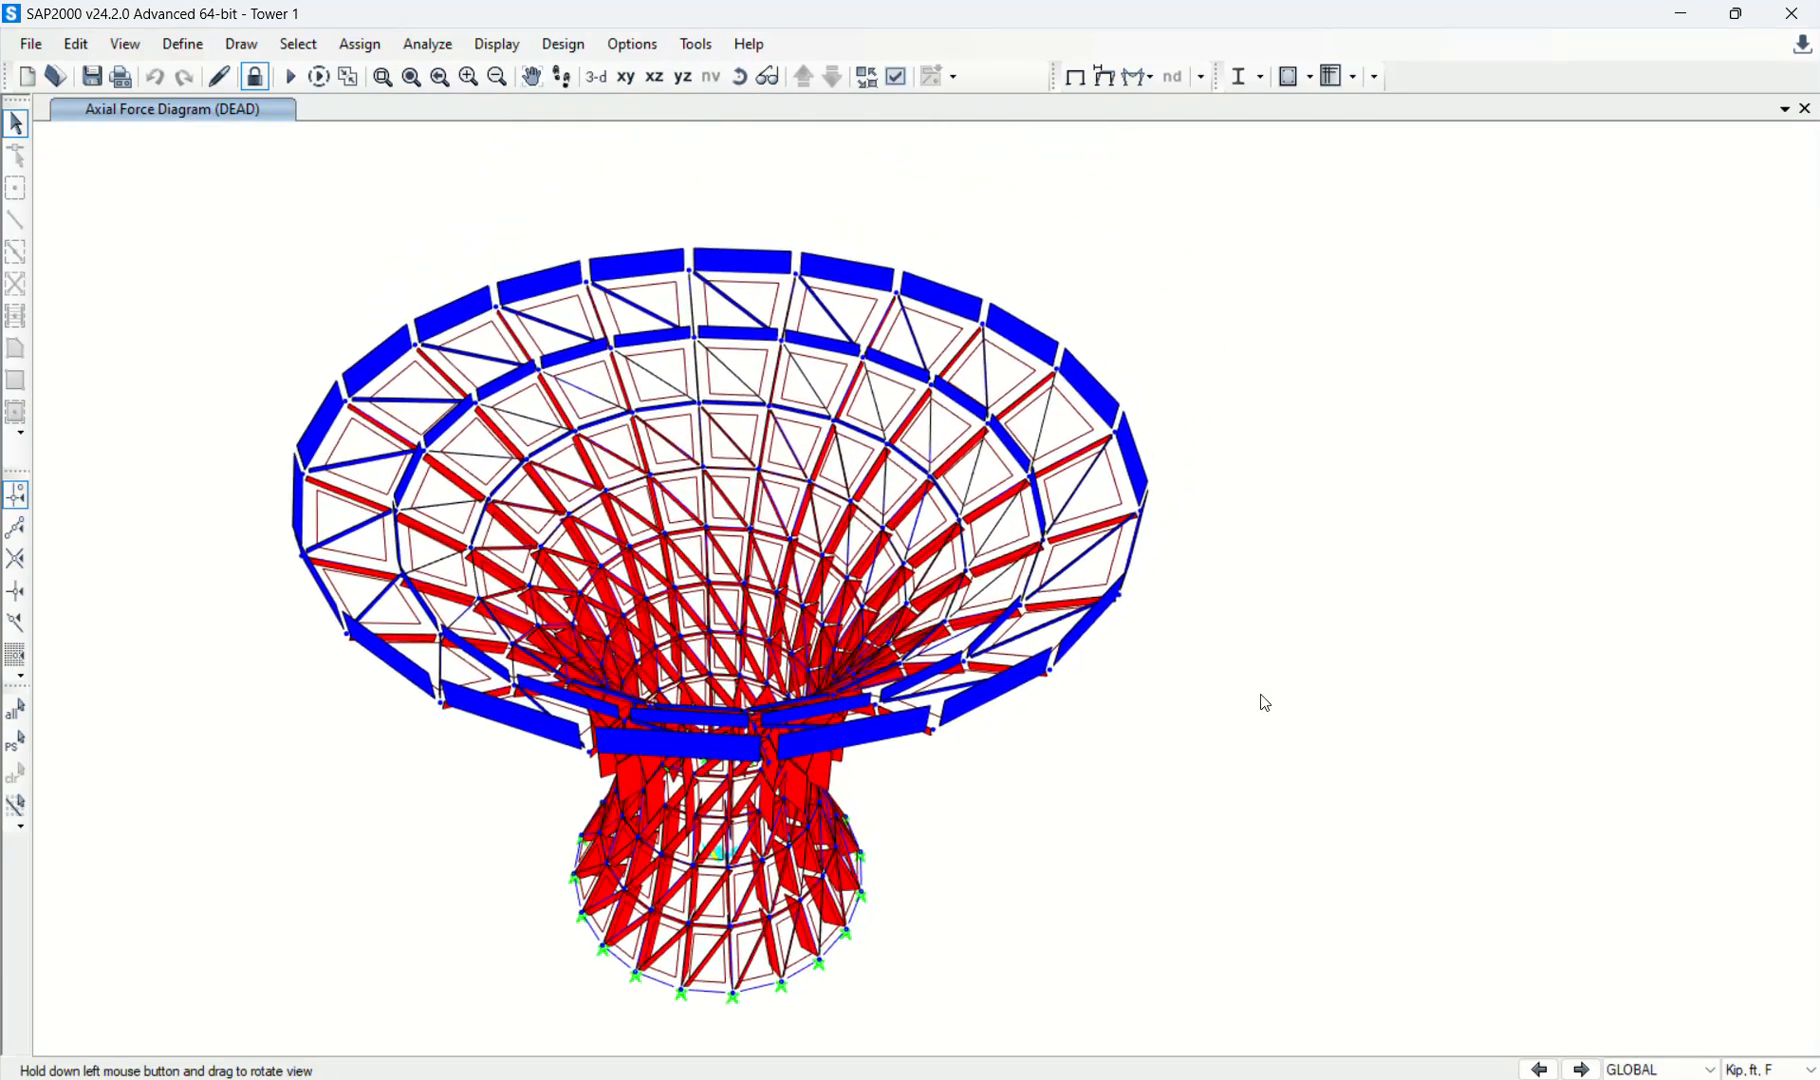
mouse_move(951, 538)
left_click_drag(1219, 788, 693, 632)
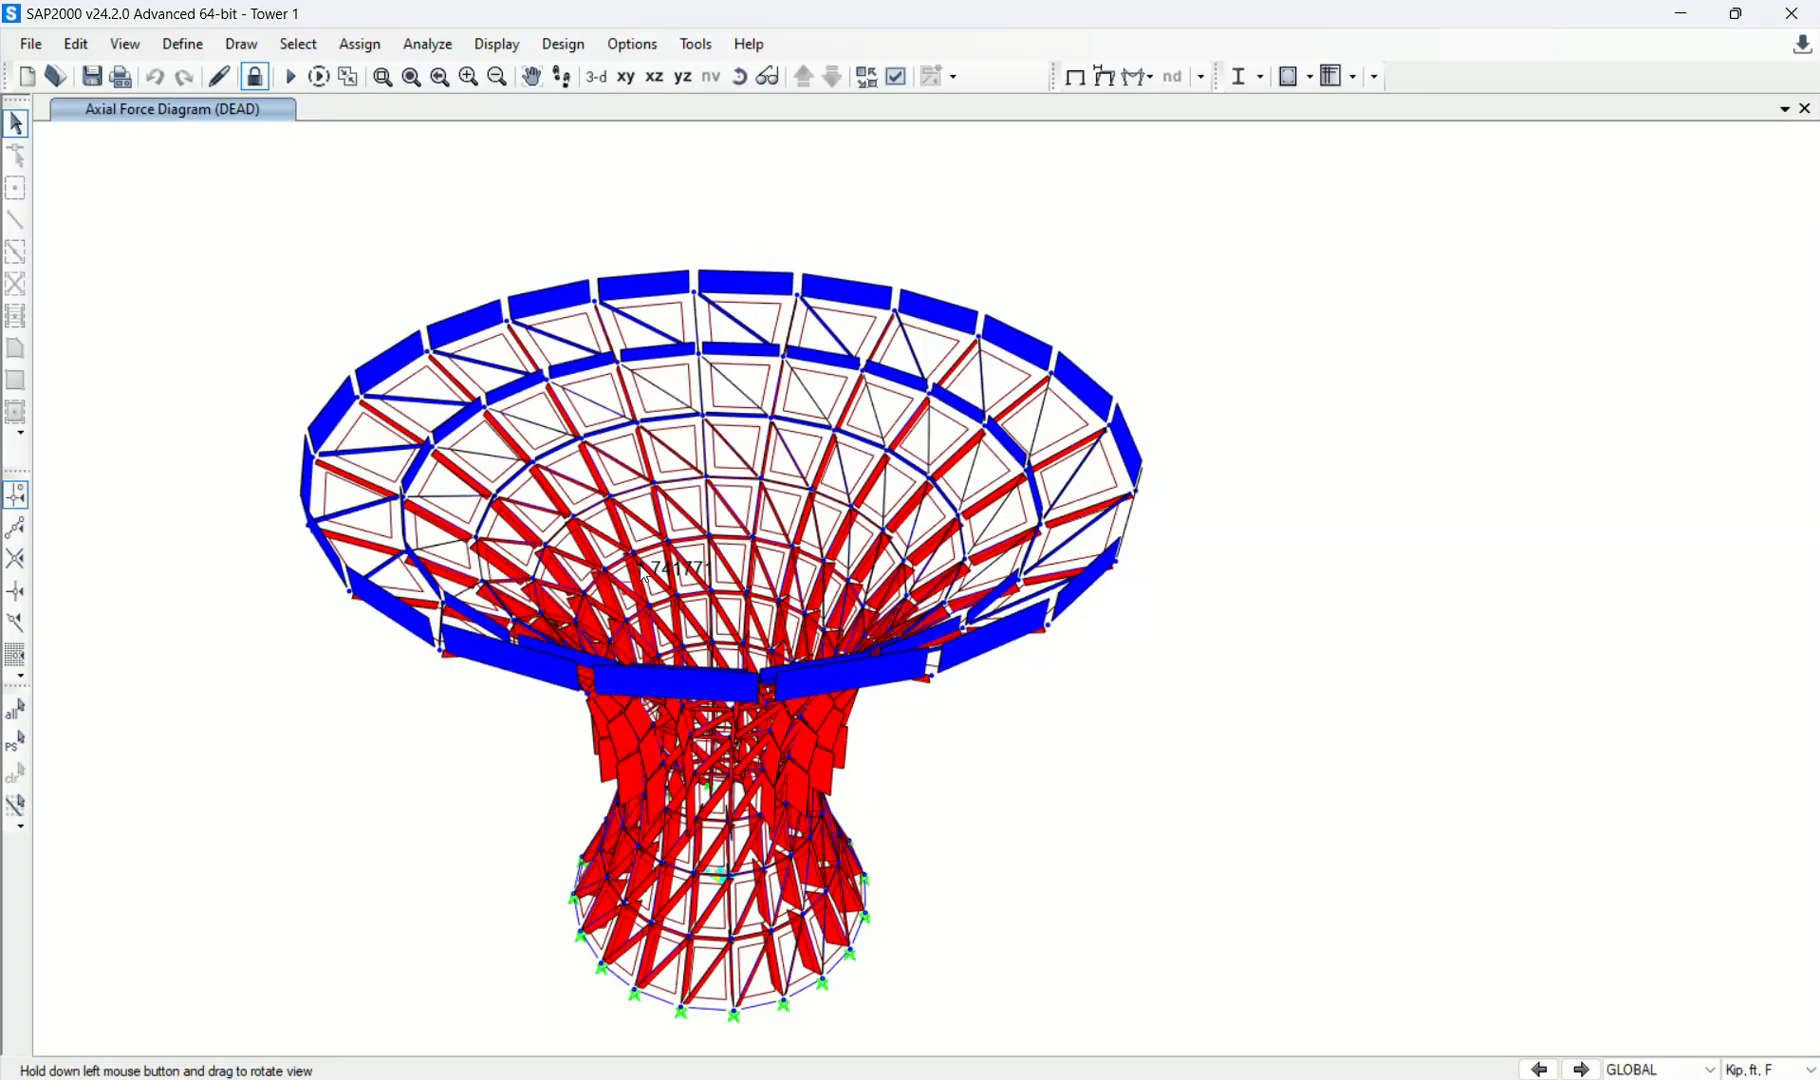
mouse_move(947, 609)
left_click_drag(1280, 418, 1182, 768)
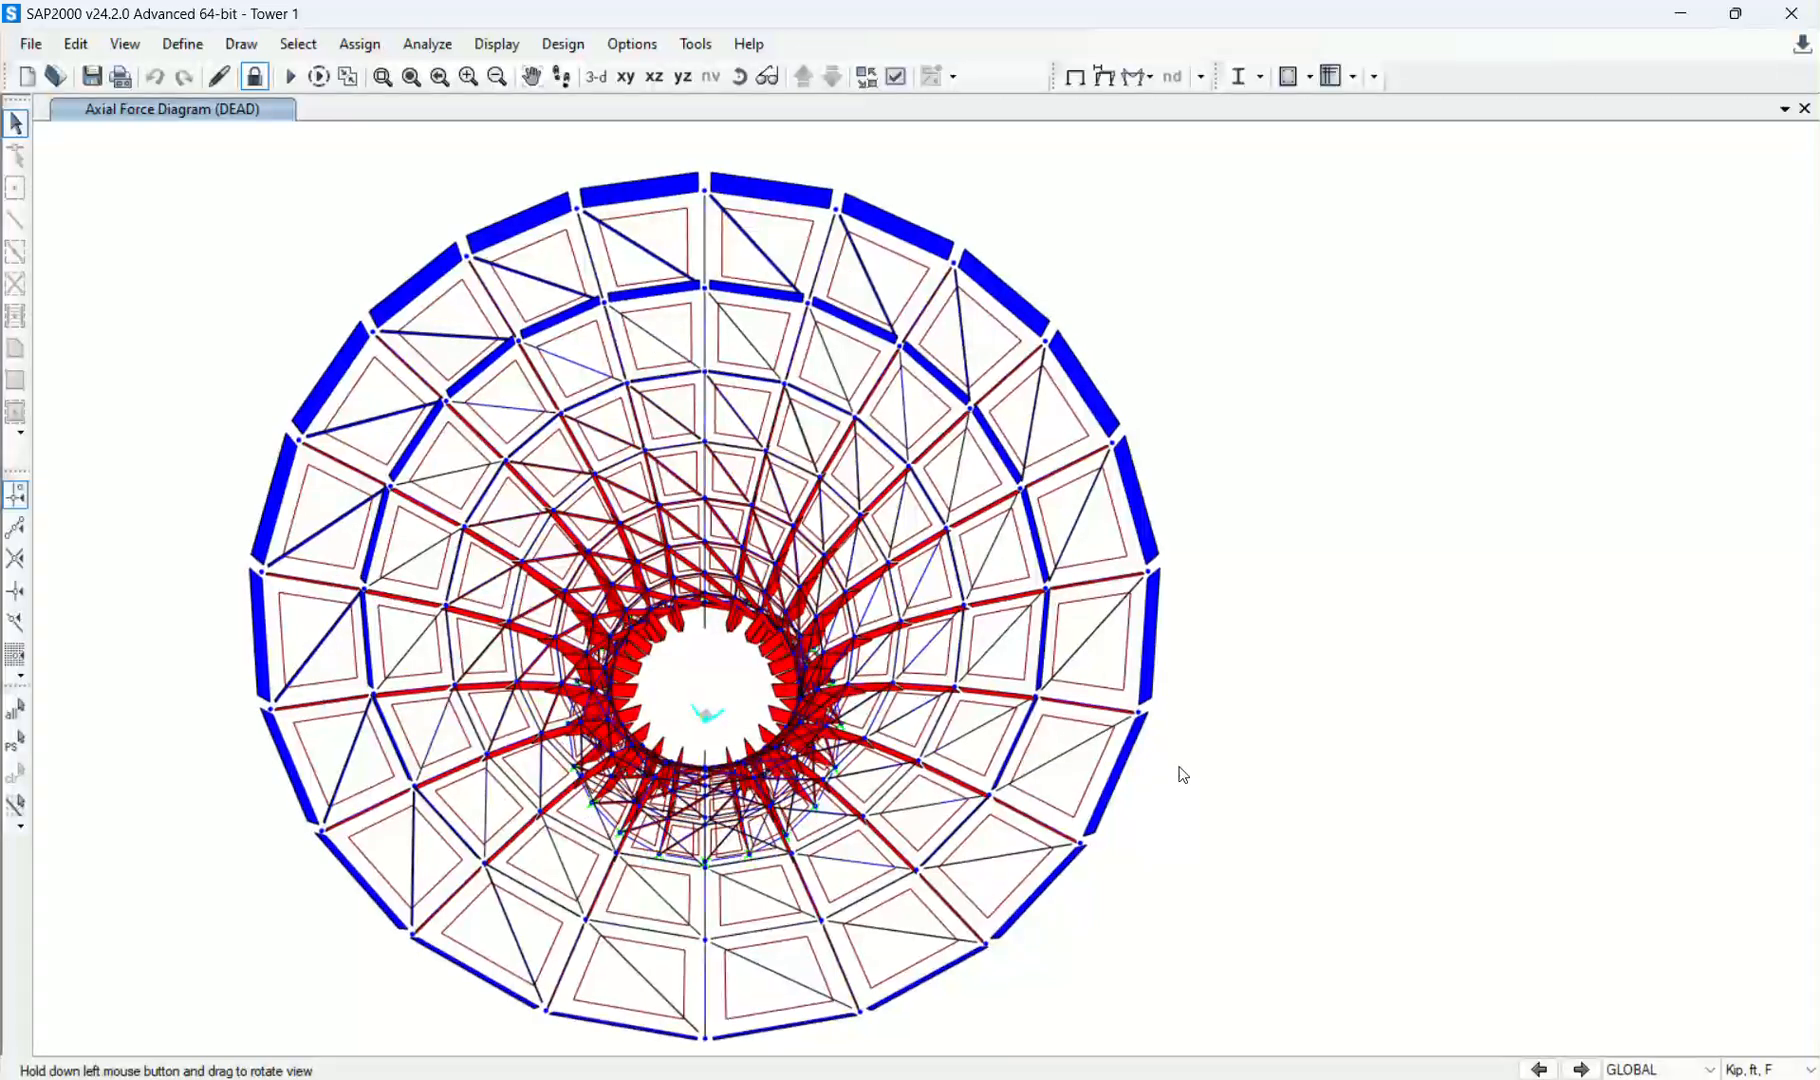
Display the filled axial force diagram of the frames for the Wind case.
left_click(1140, 77)
left_click(1197, 160)
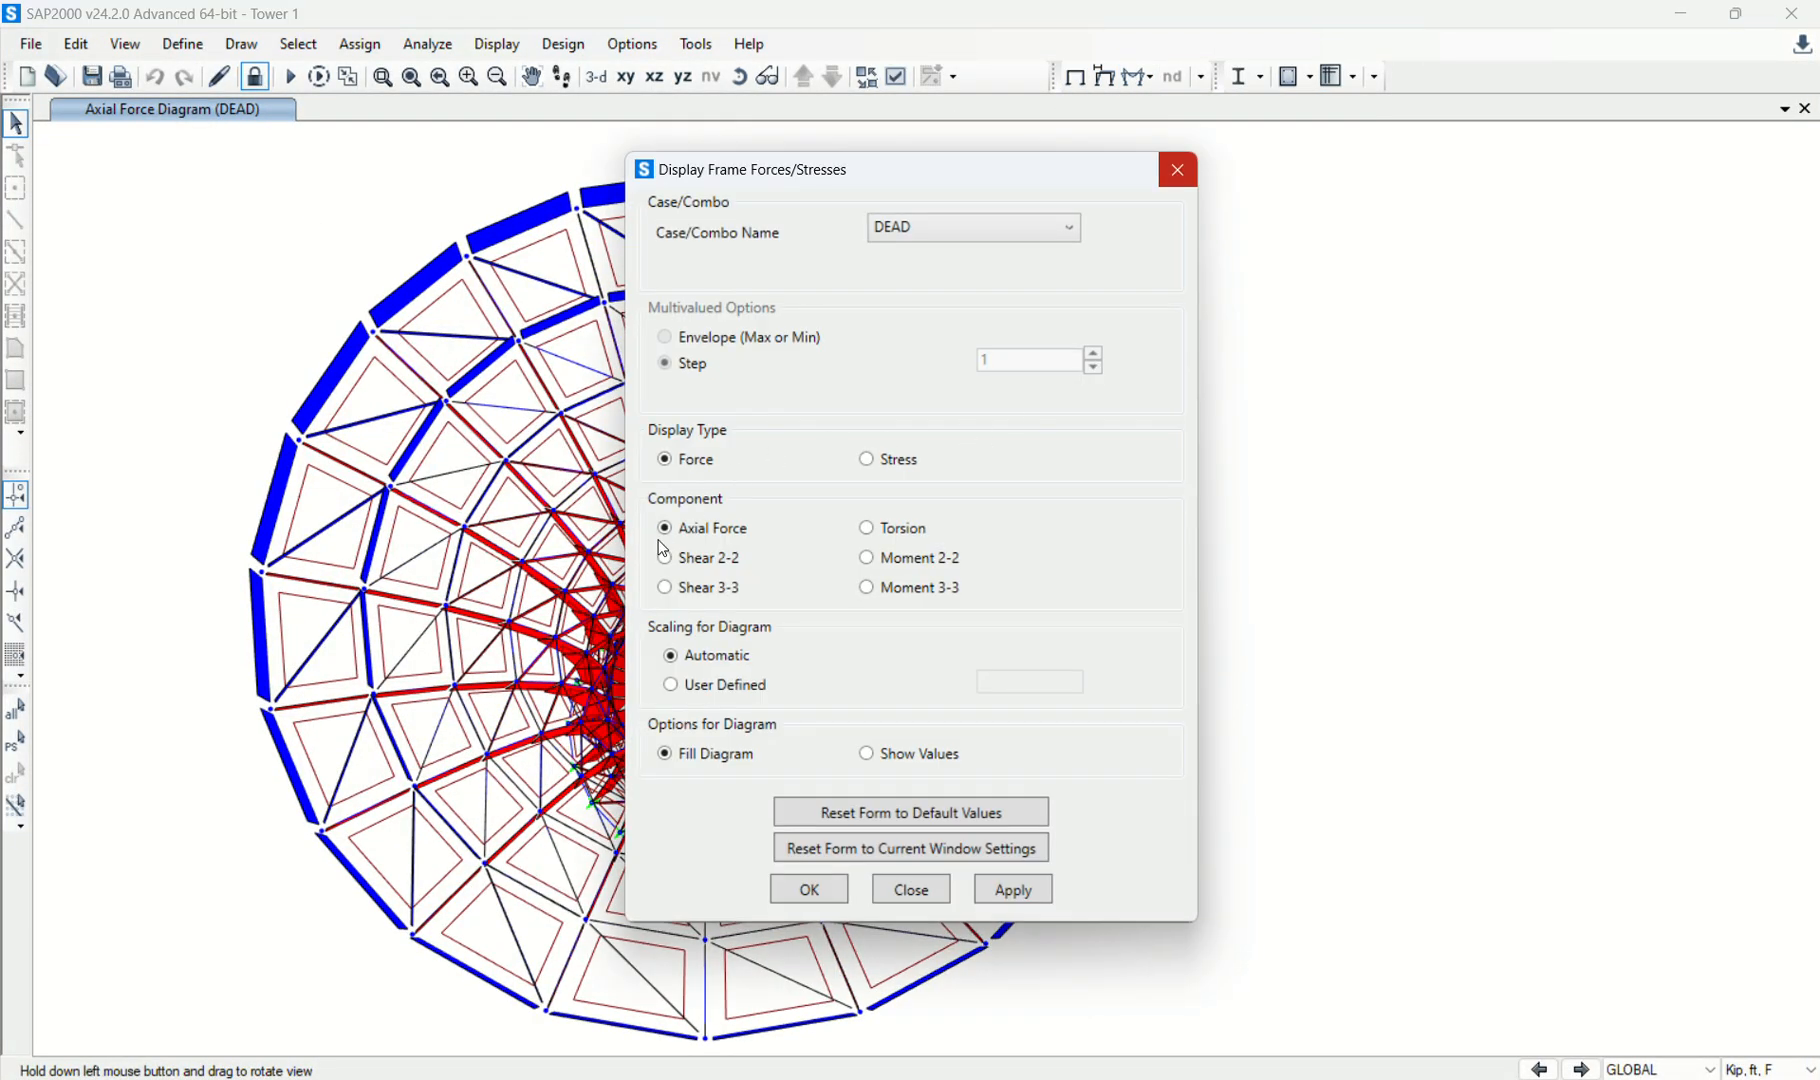
left_click(932, 228)
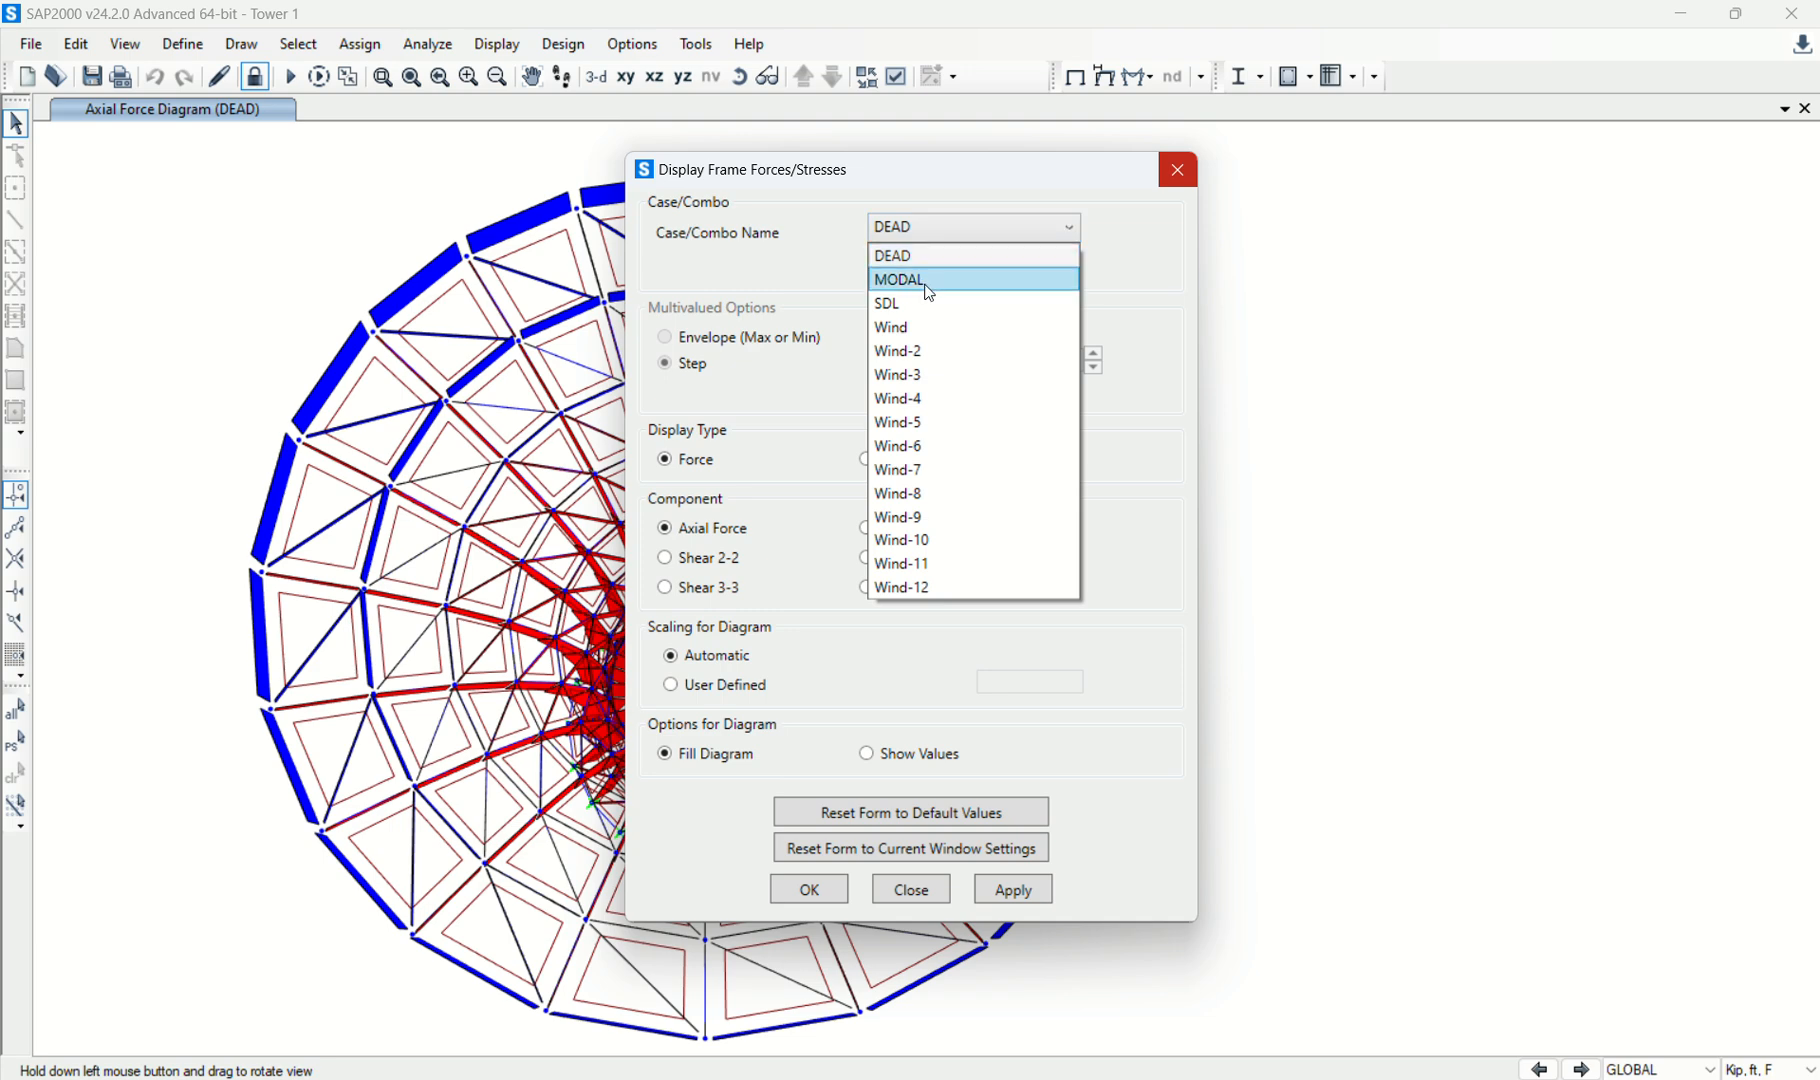
left_click(925, 327)
left_click(1020, 892)
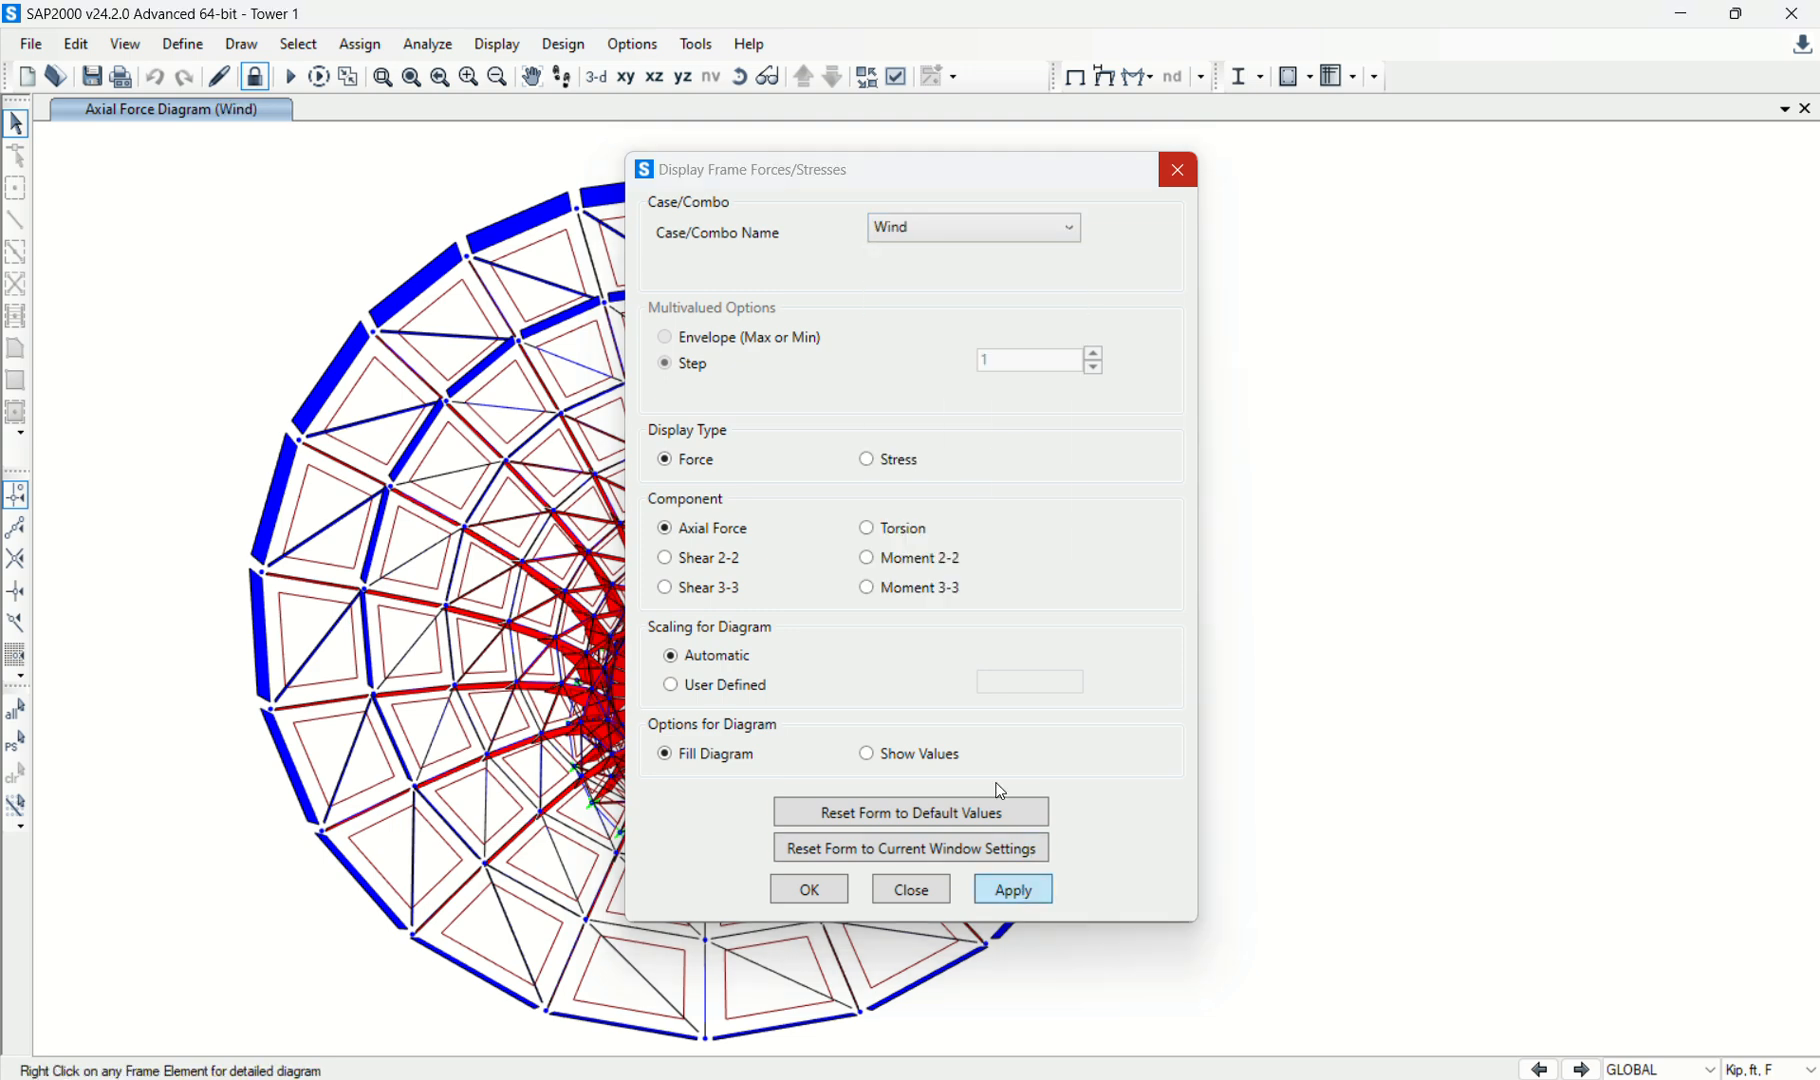
left_click_drag(934, 171, 1570, 178)
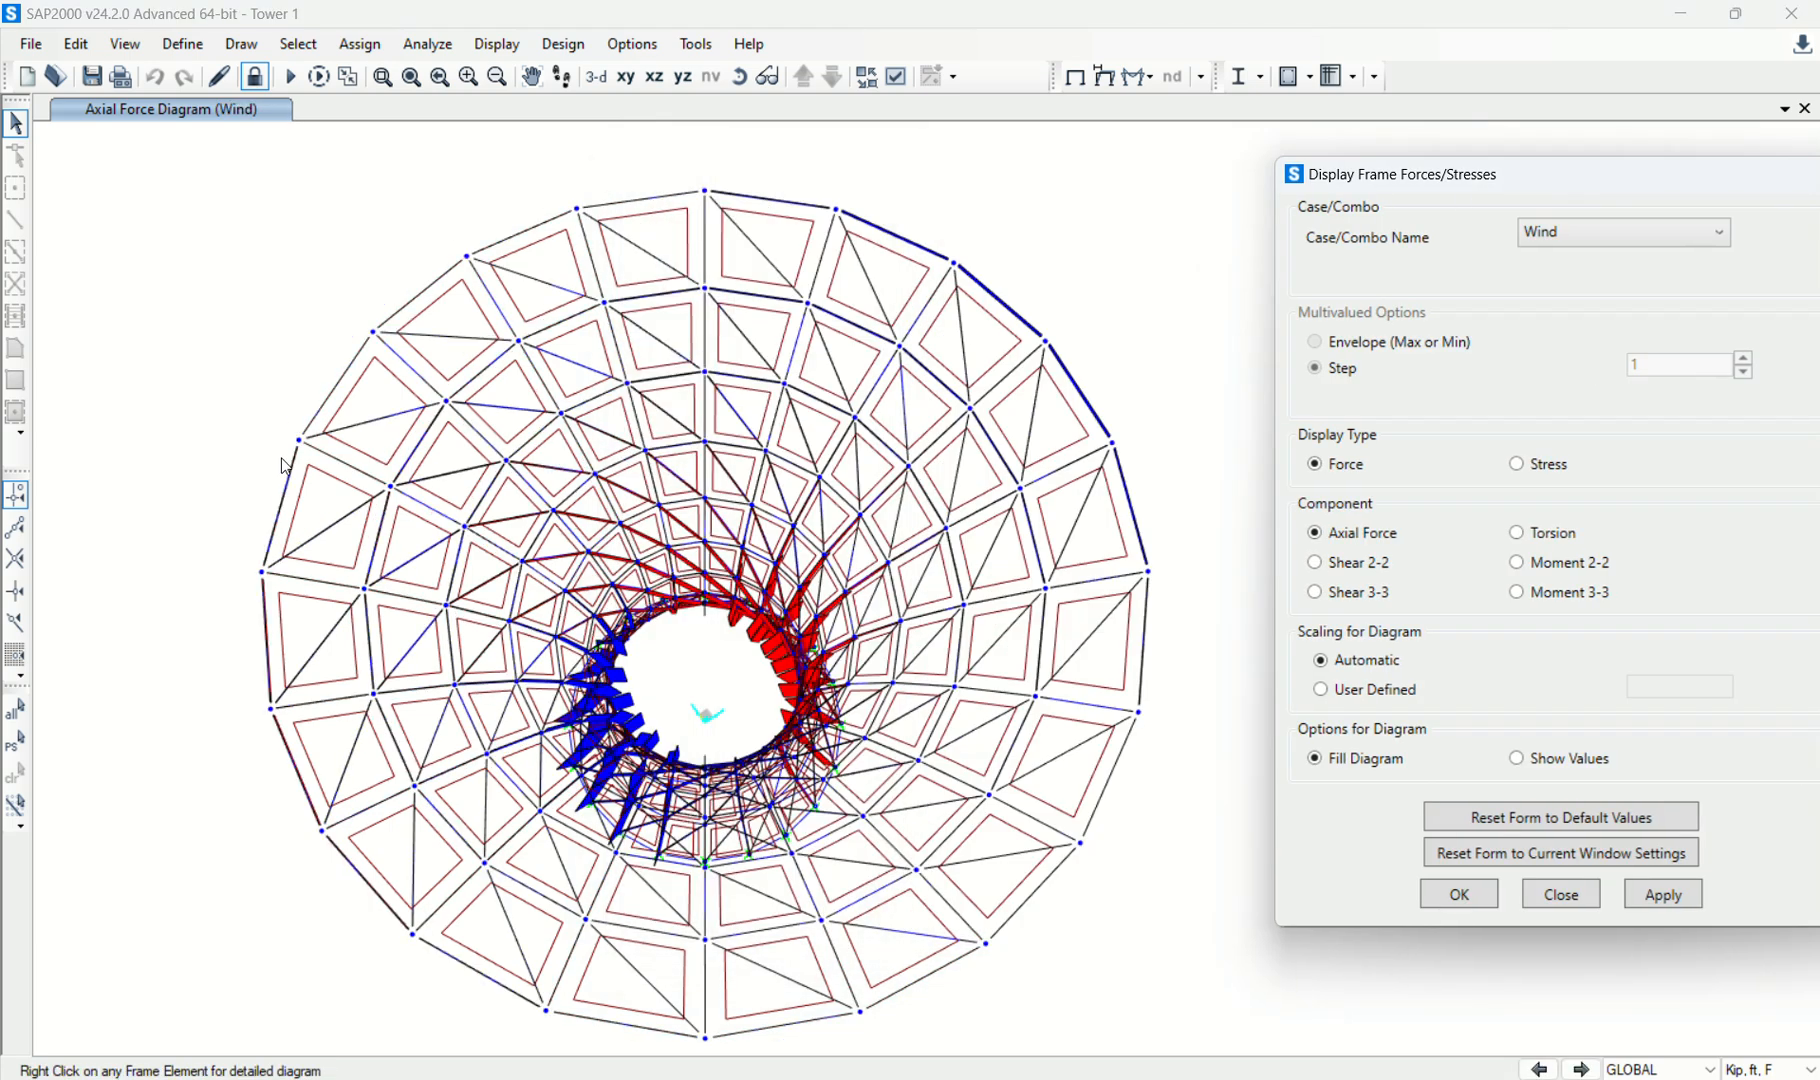
Examine the Wind axial force diagram in a close, nearly side-on 3D view of the whole tower.
left_click(600, 82)
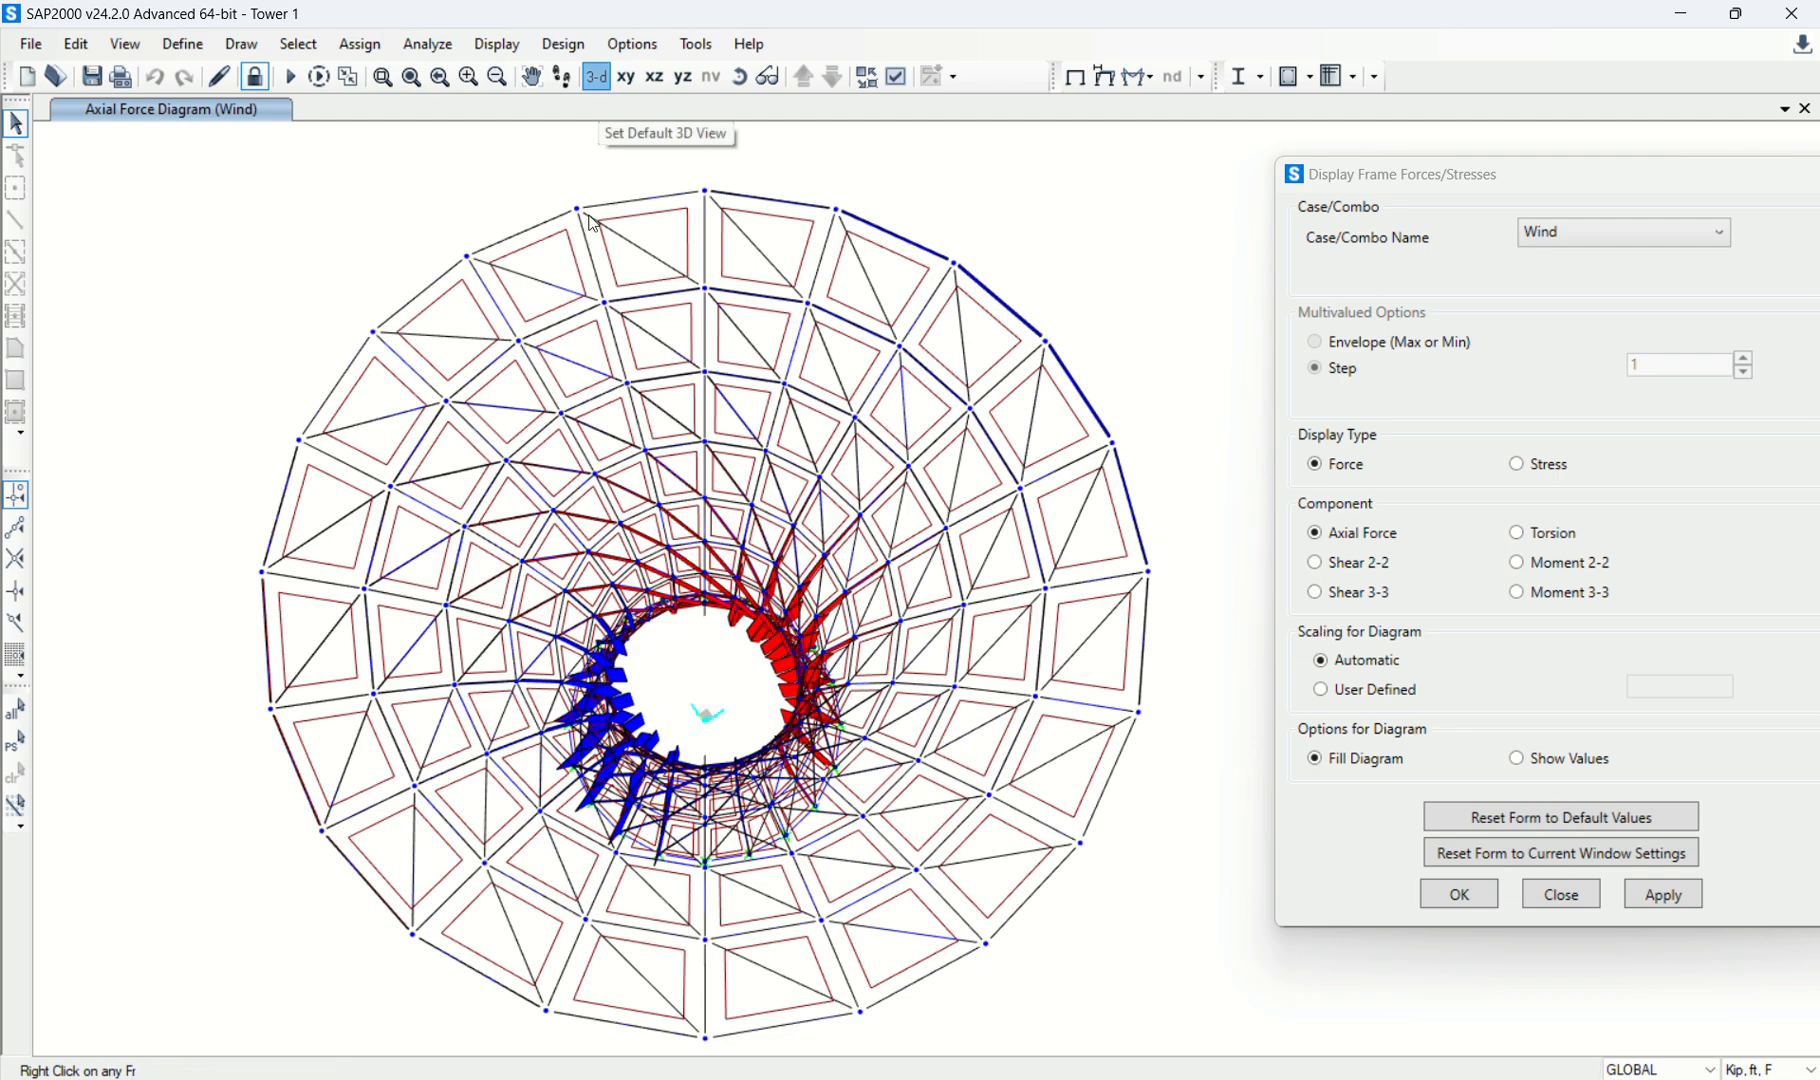
left_click(739, 76)
left_click_drag(1120, 710, 1050, 480)
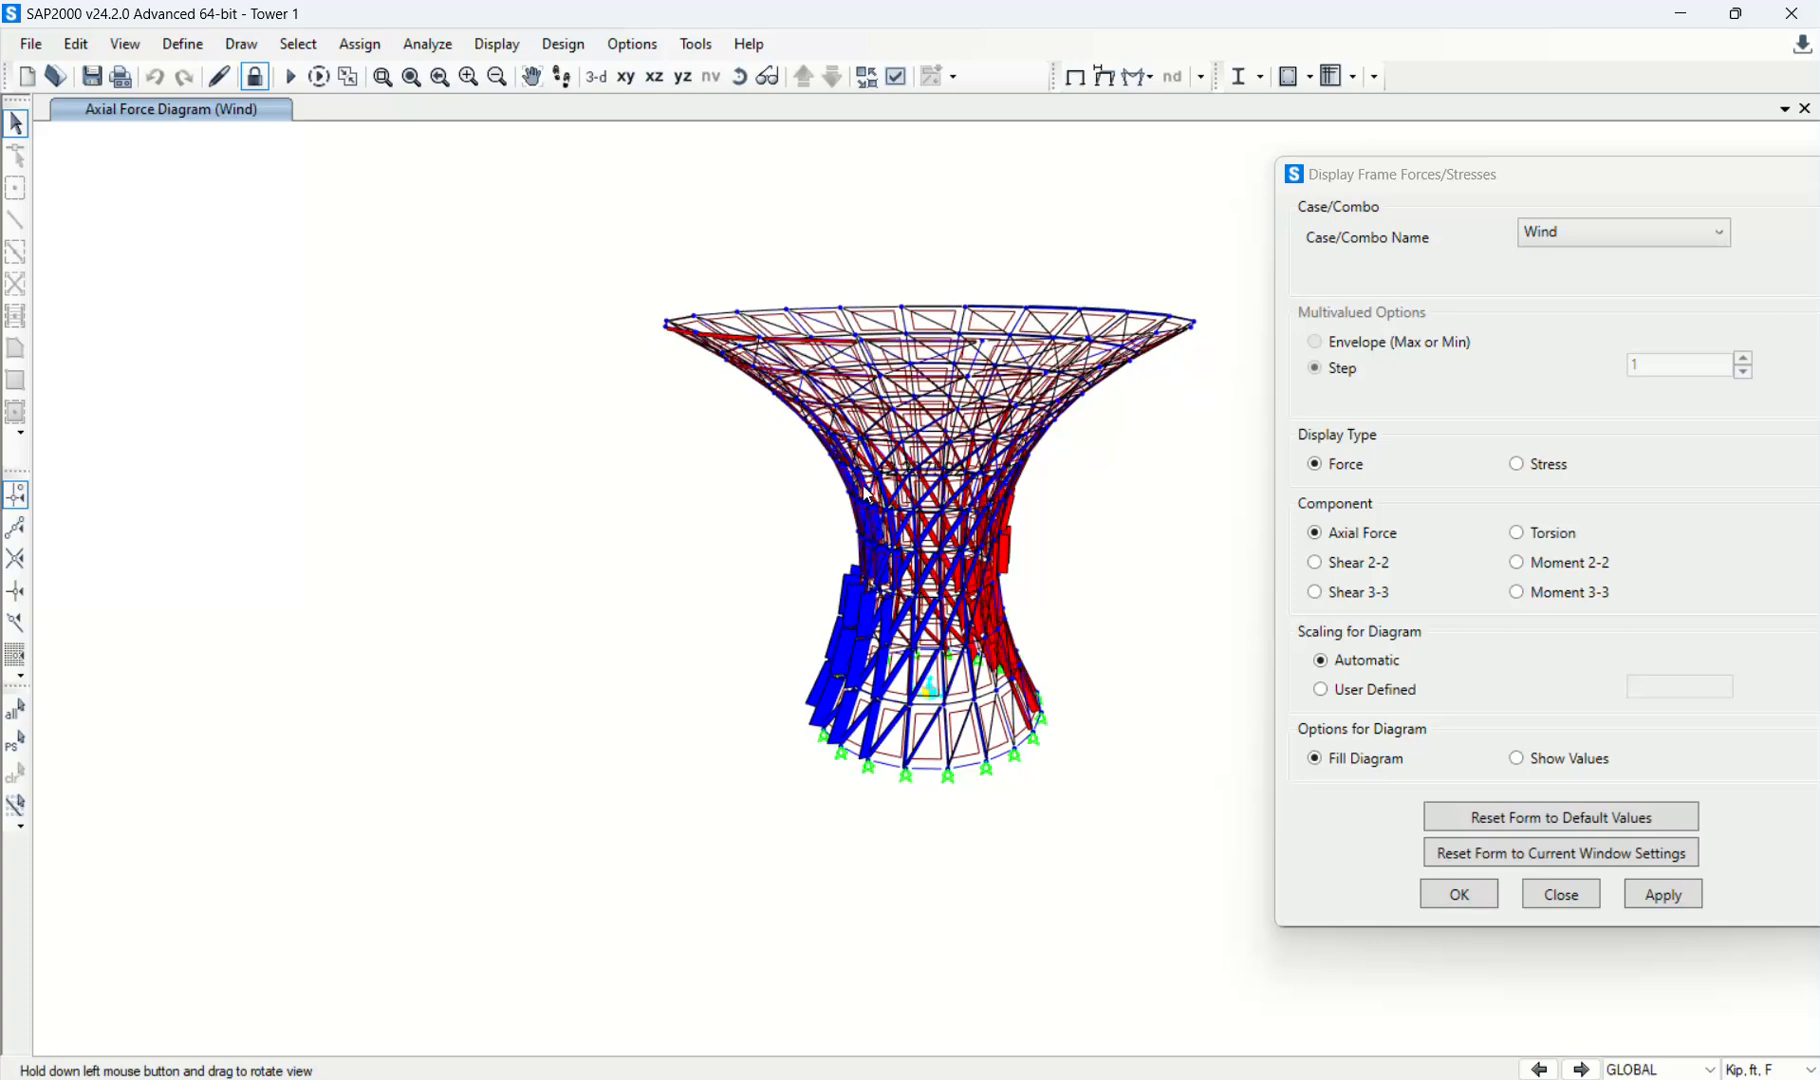
left_click(383, 77)
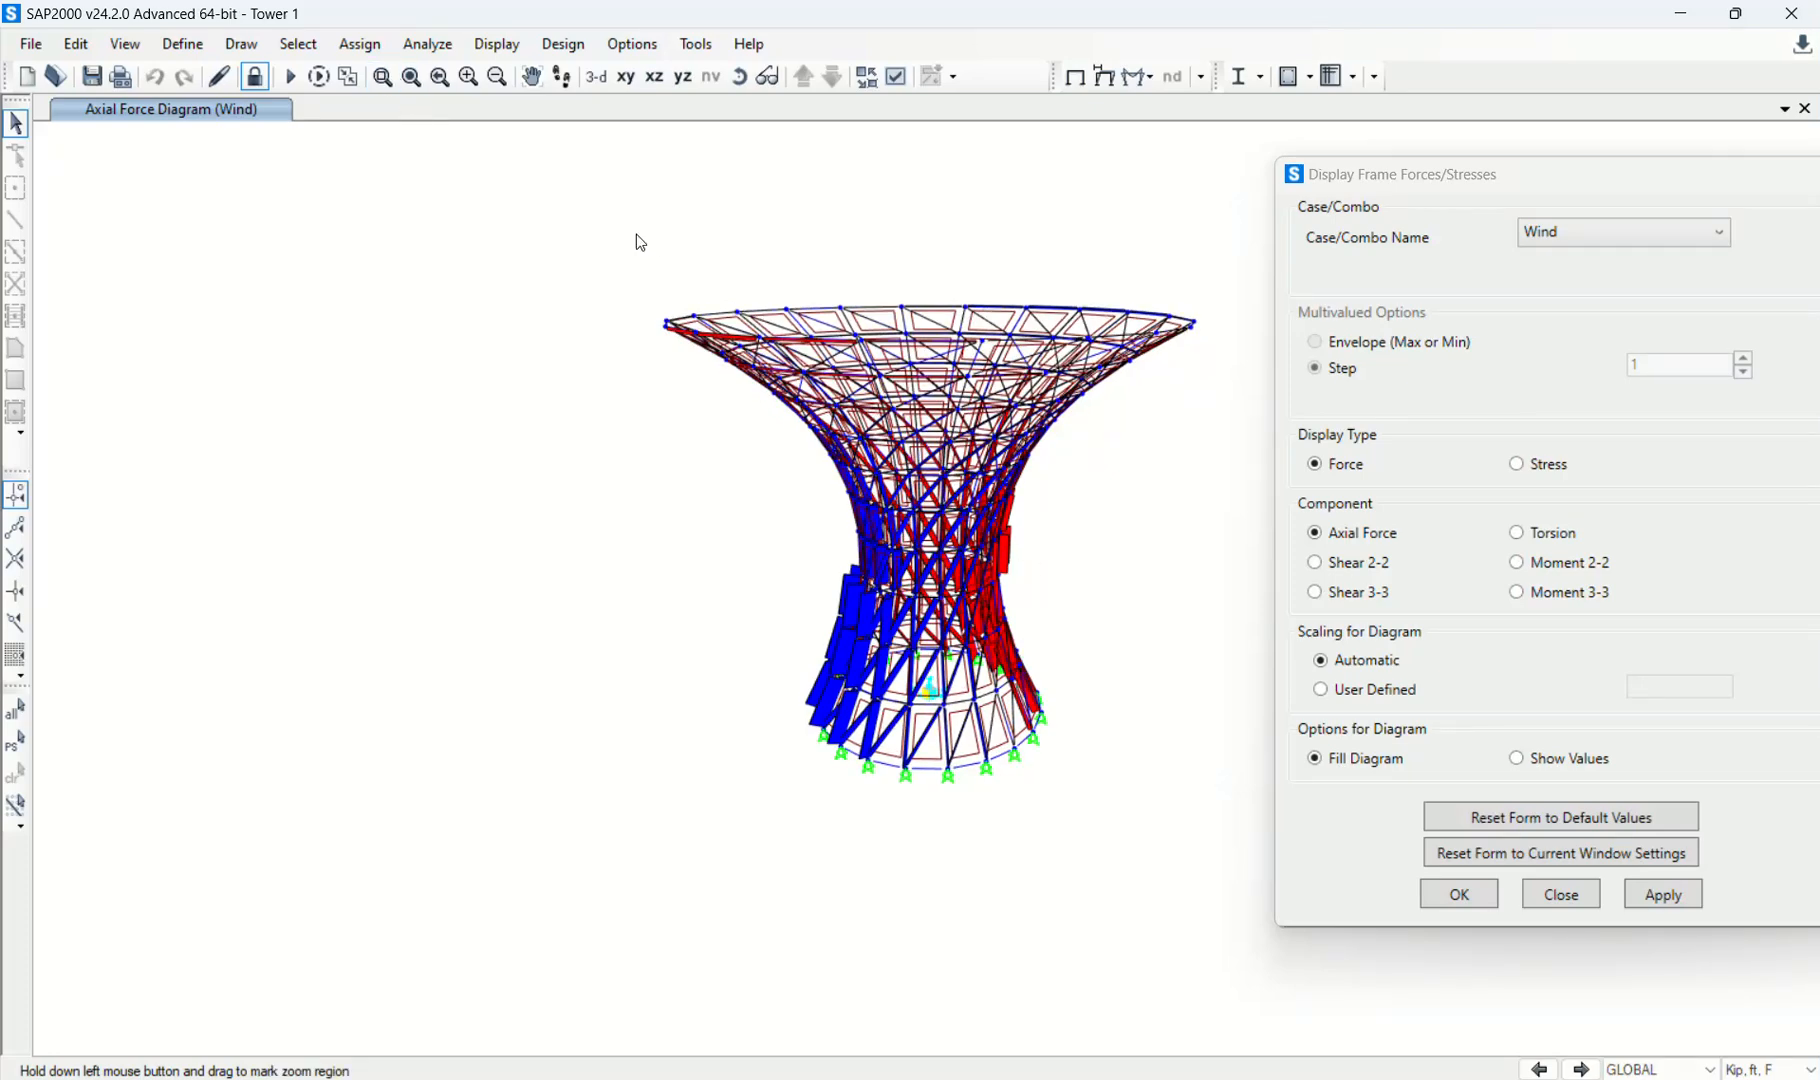
left_click_drag(632, 234, 1245, 866)
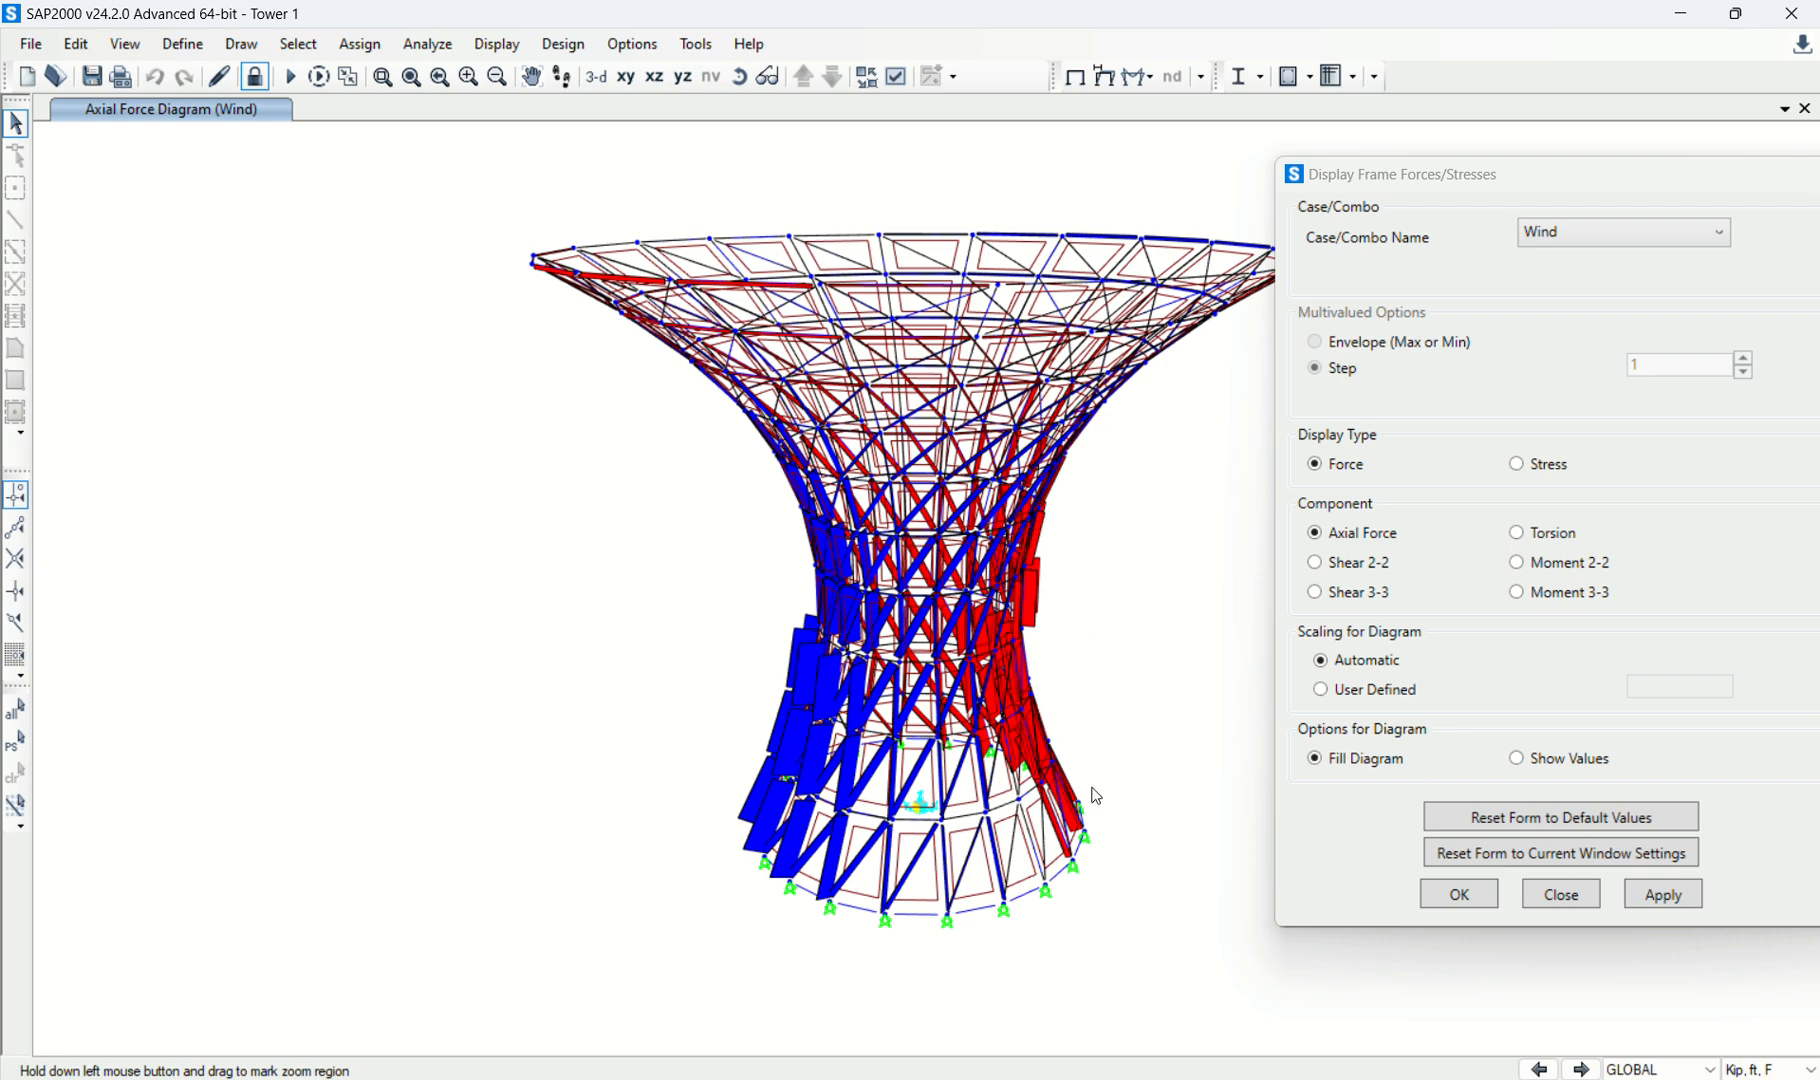
left_click(1559, 894)
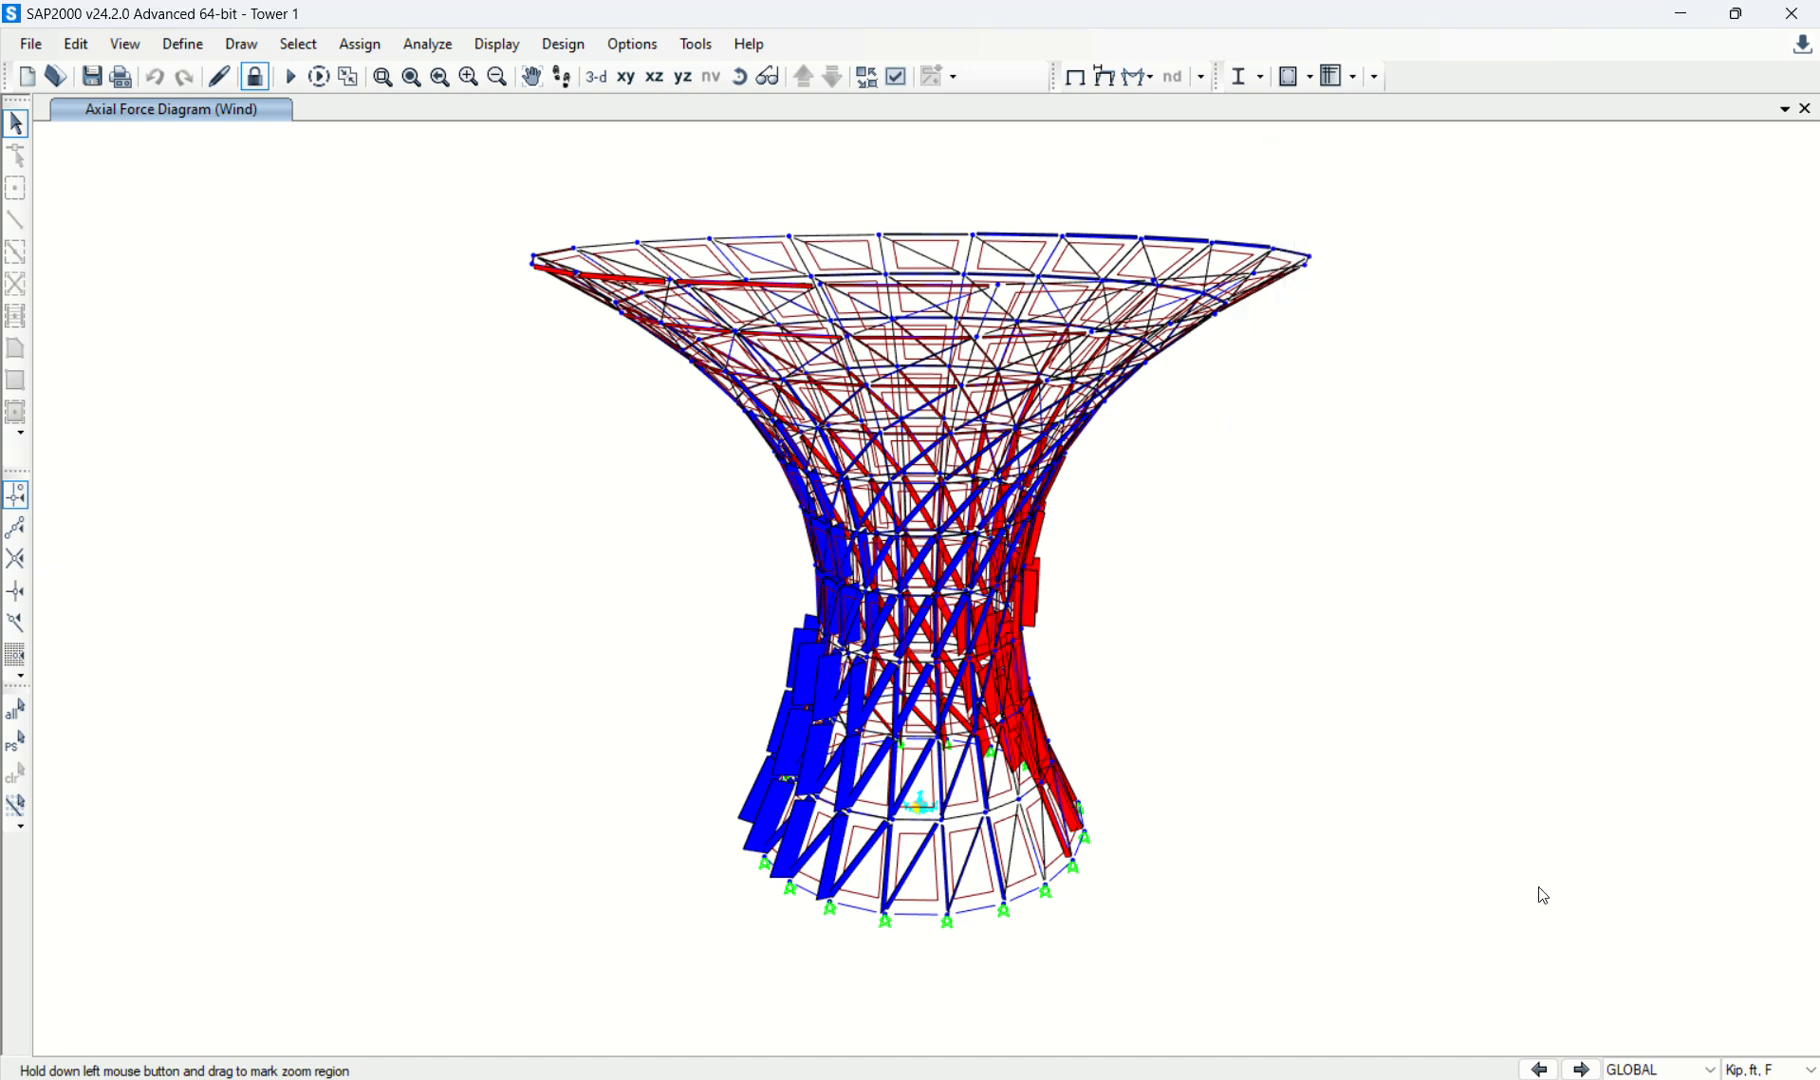
Display the Wind case's deformed shape with a wire shadow, and animate it and stop the animation.
left_click(1102, 80)
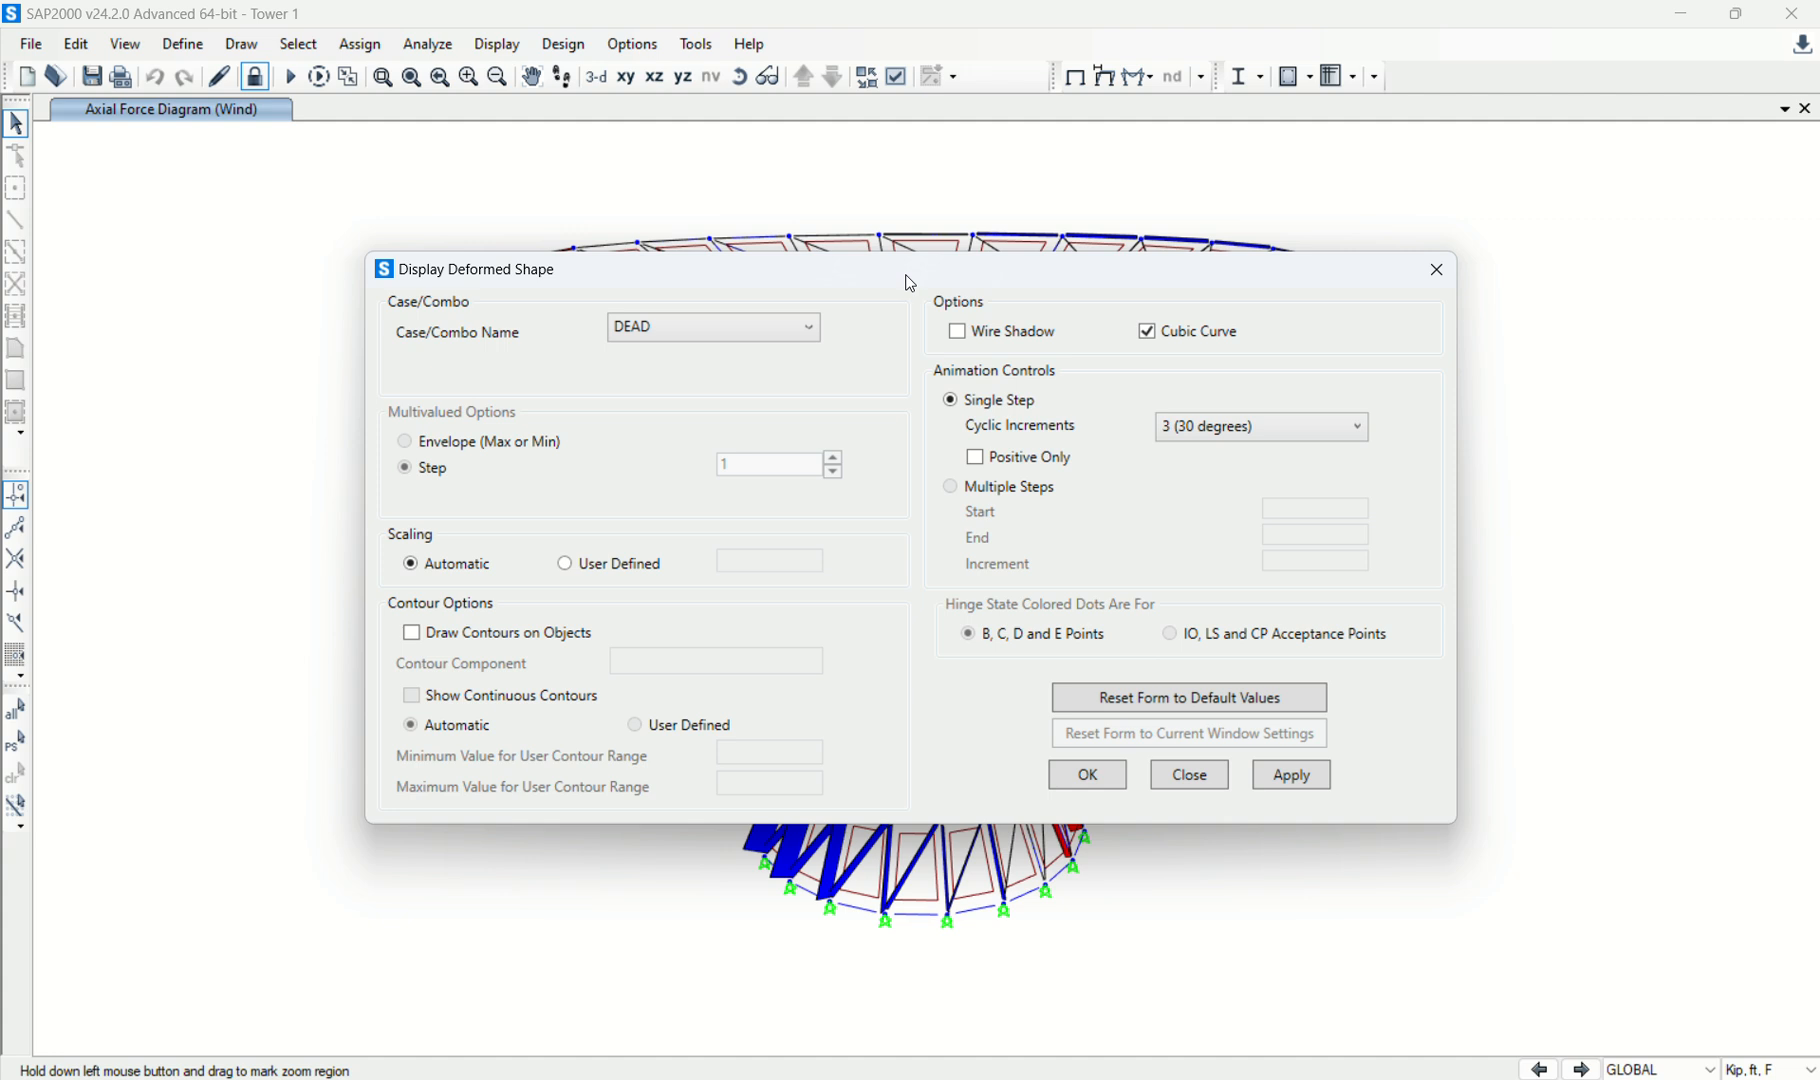
left_click_drag(1082, 274, 1326, 176)
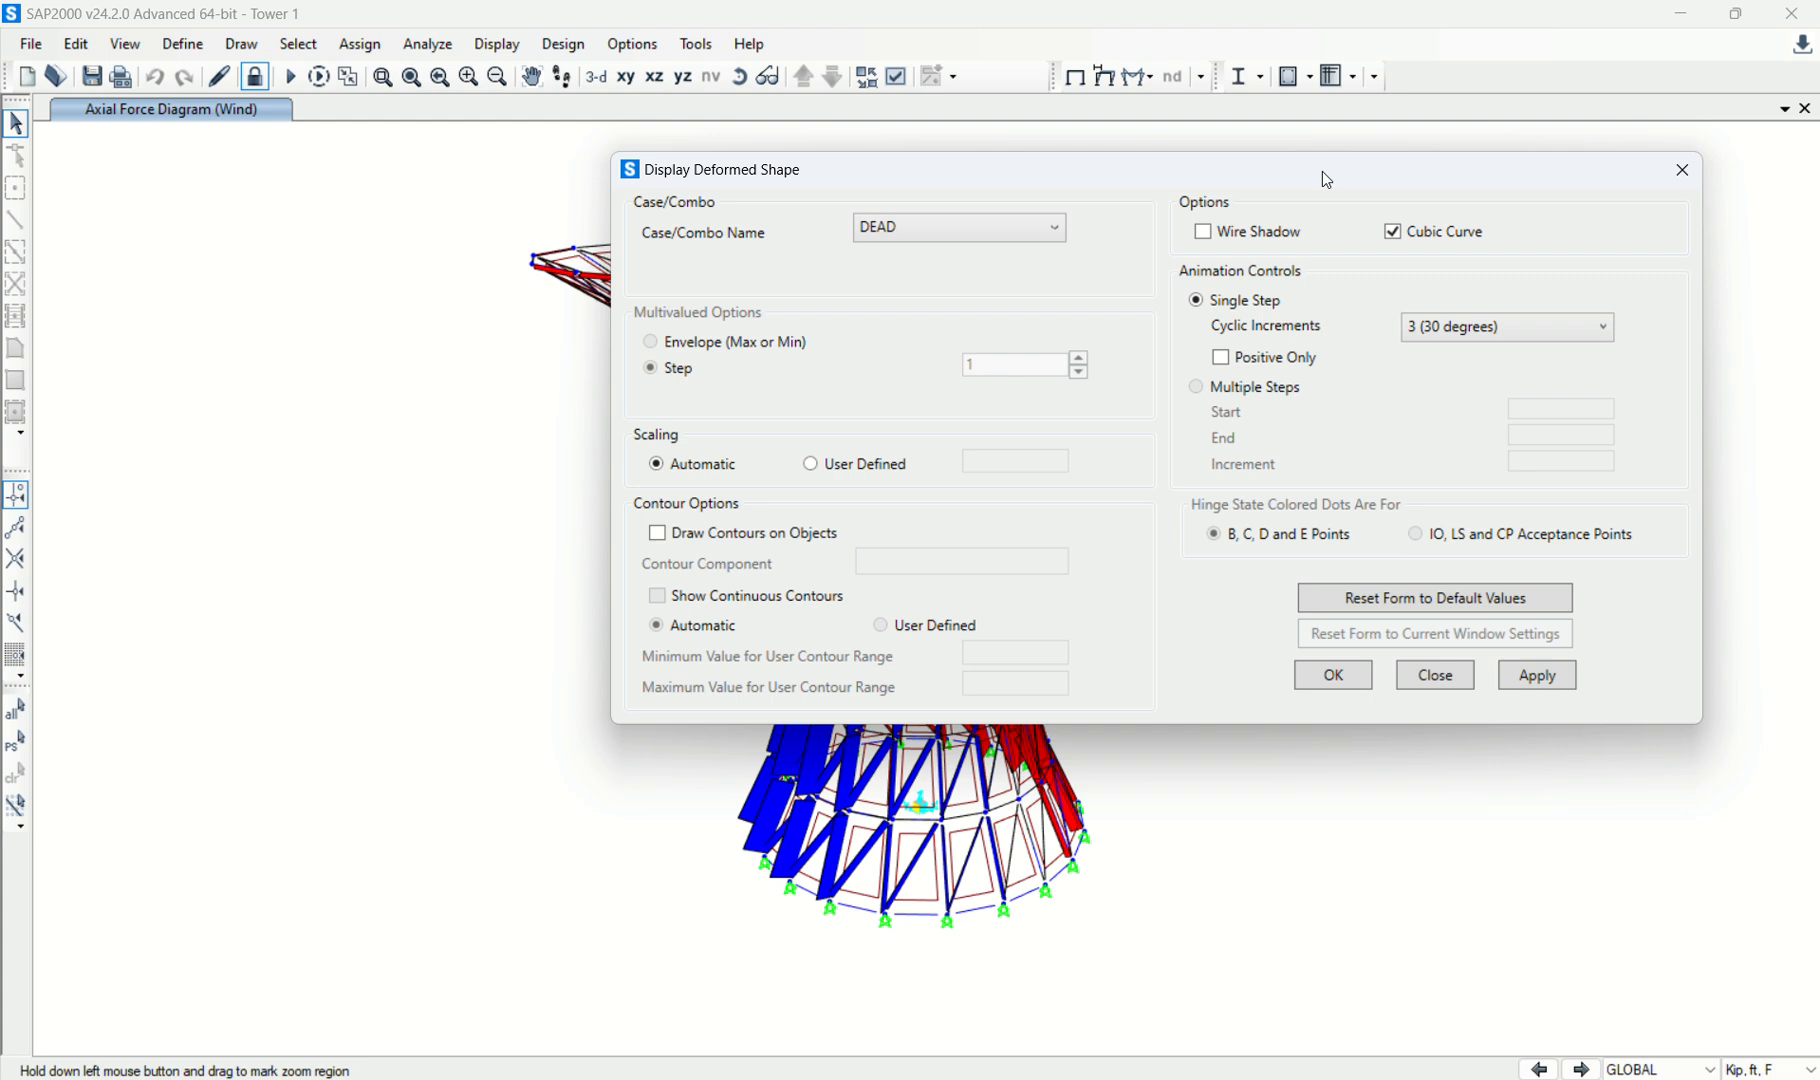
left_click(1203, 231)
left_click(1002, 228)
left_click(913, 327)
left_click(1537, 675)
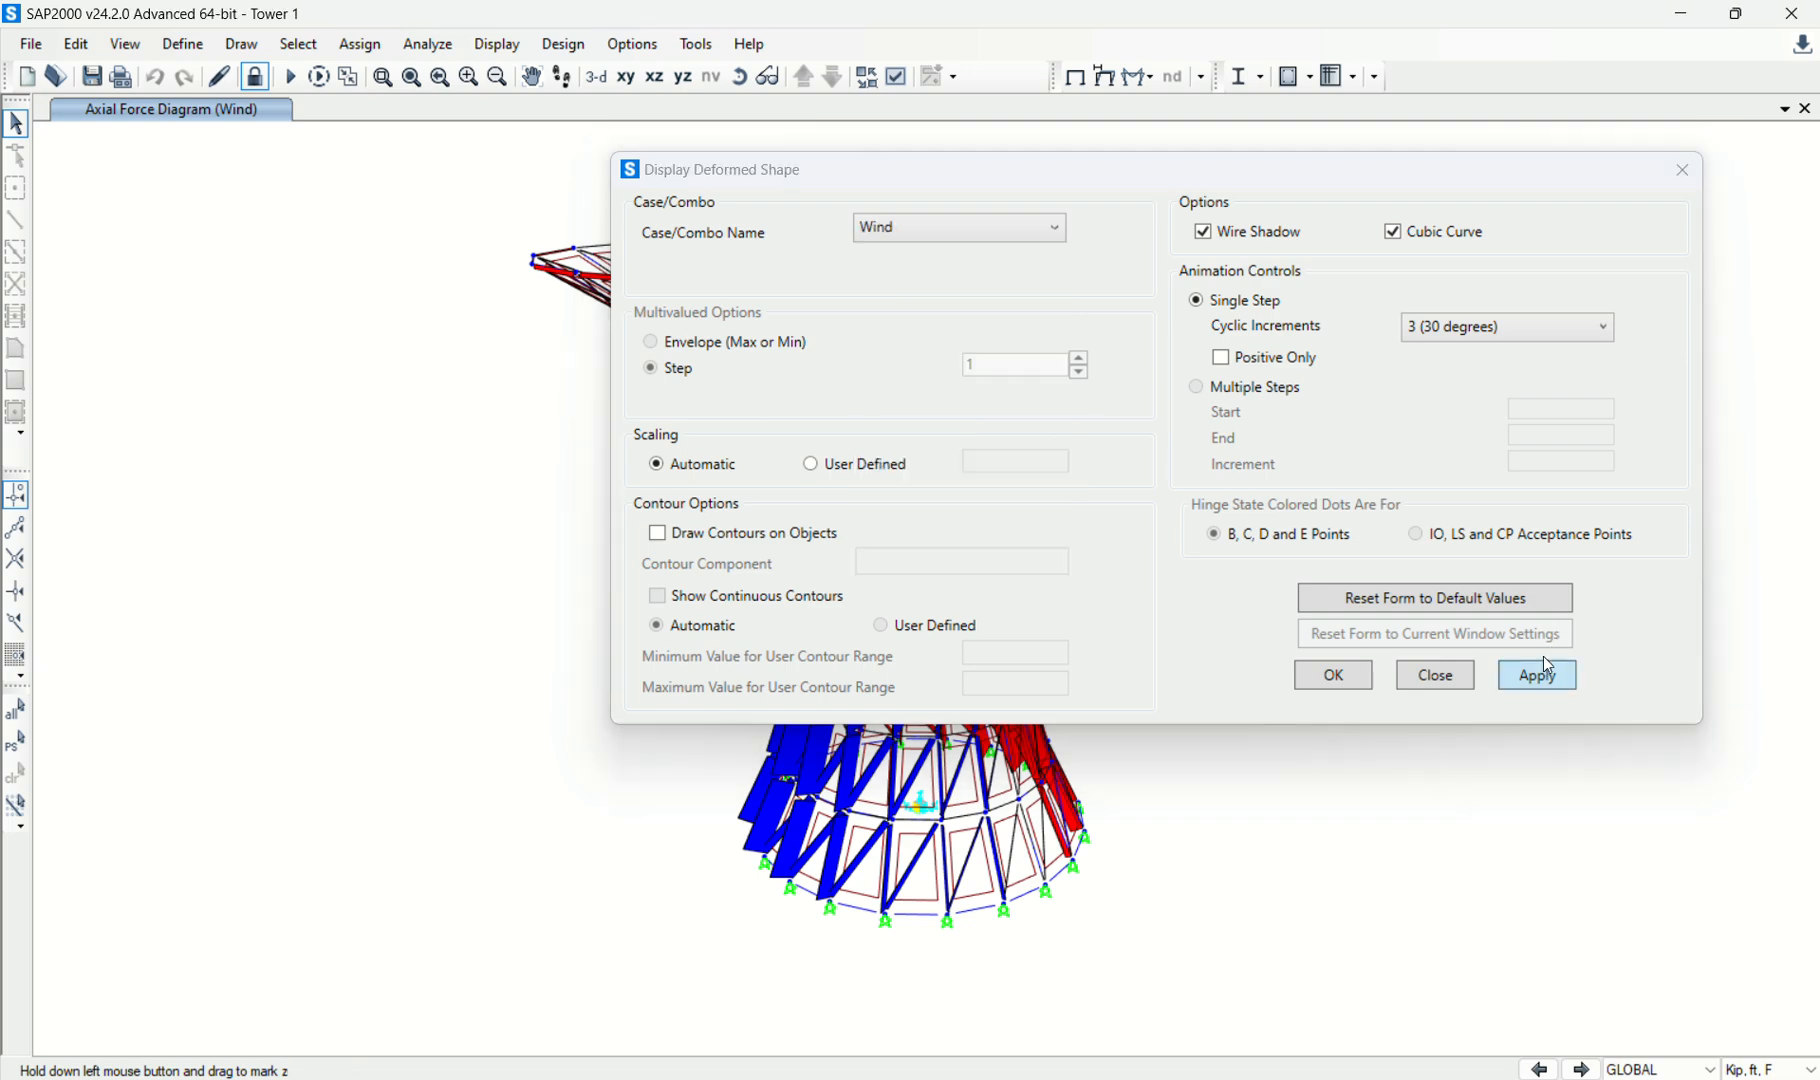
left_click(1334, 675)
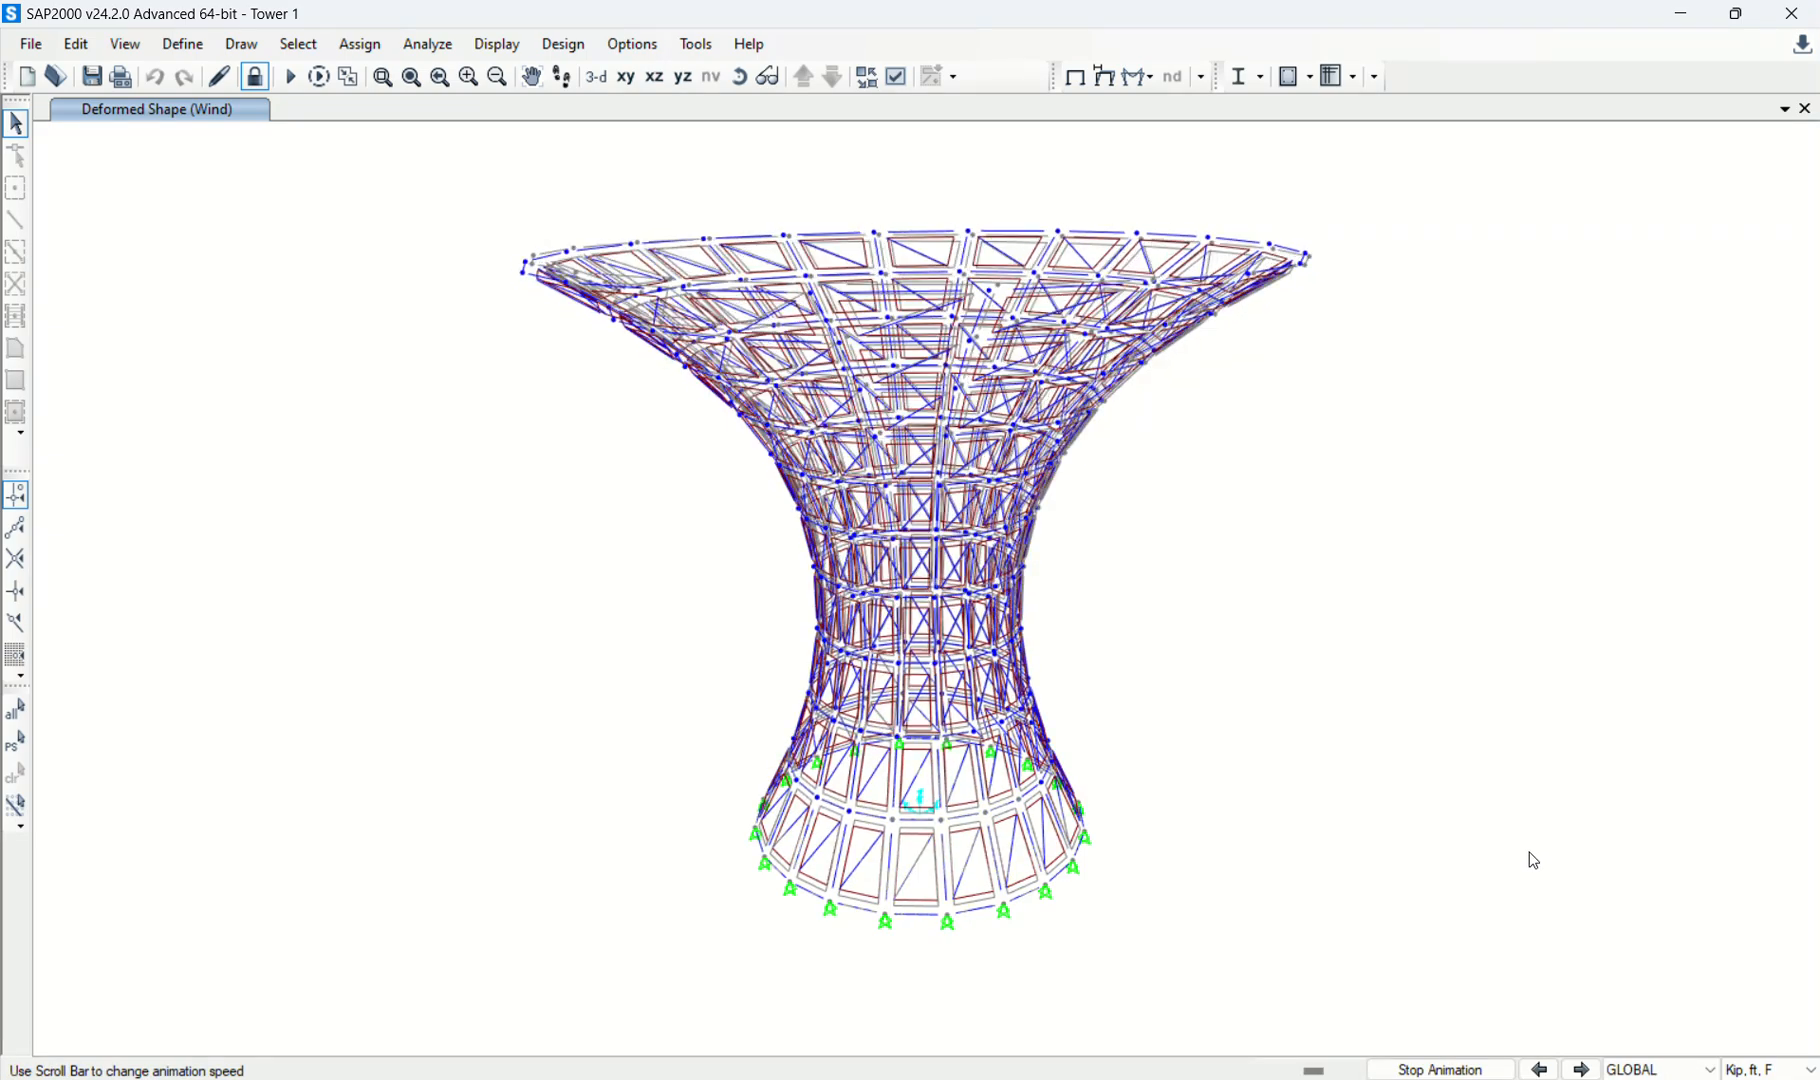
left_click(1440, 1069)
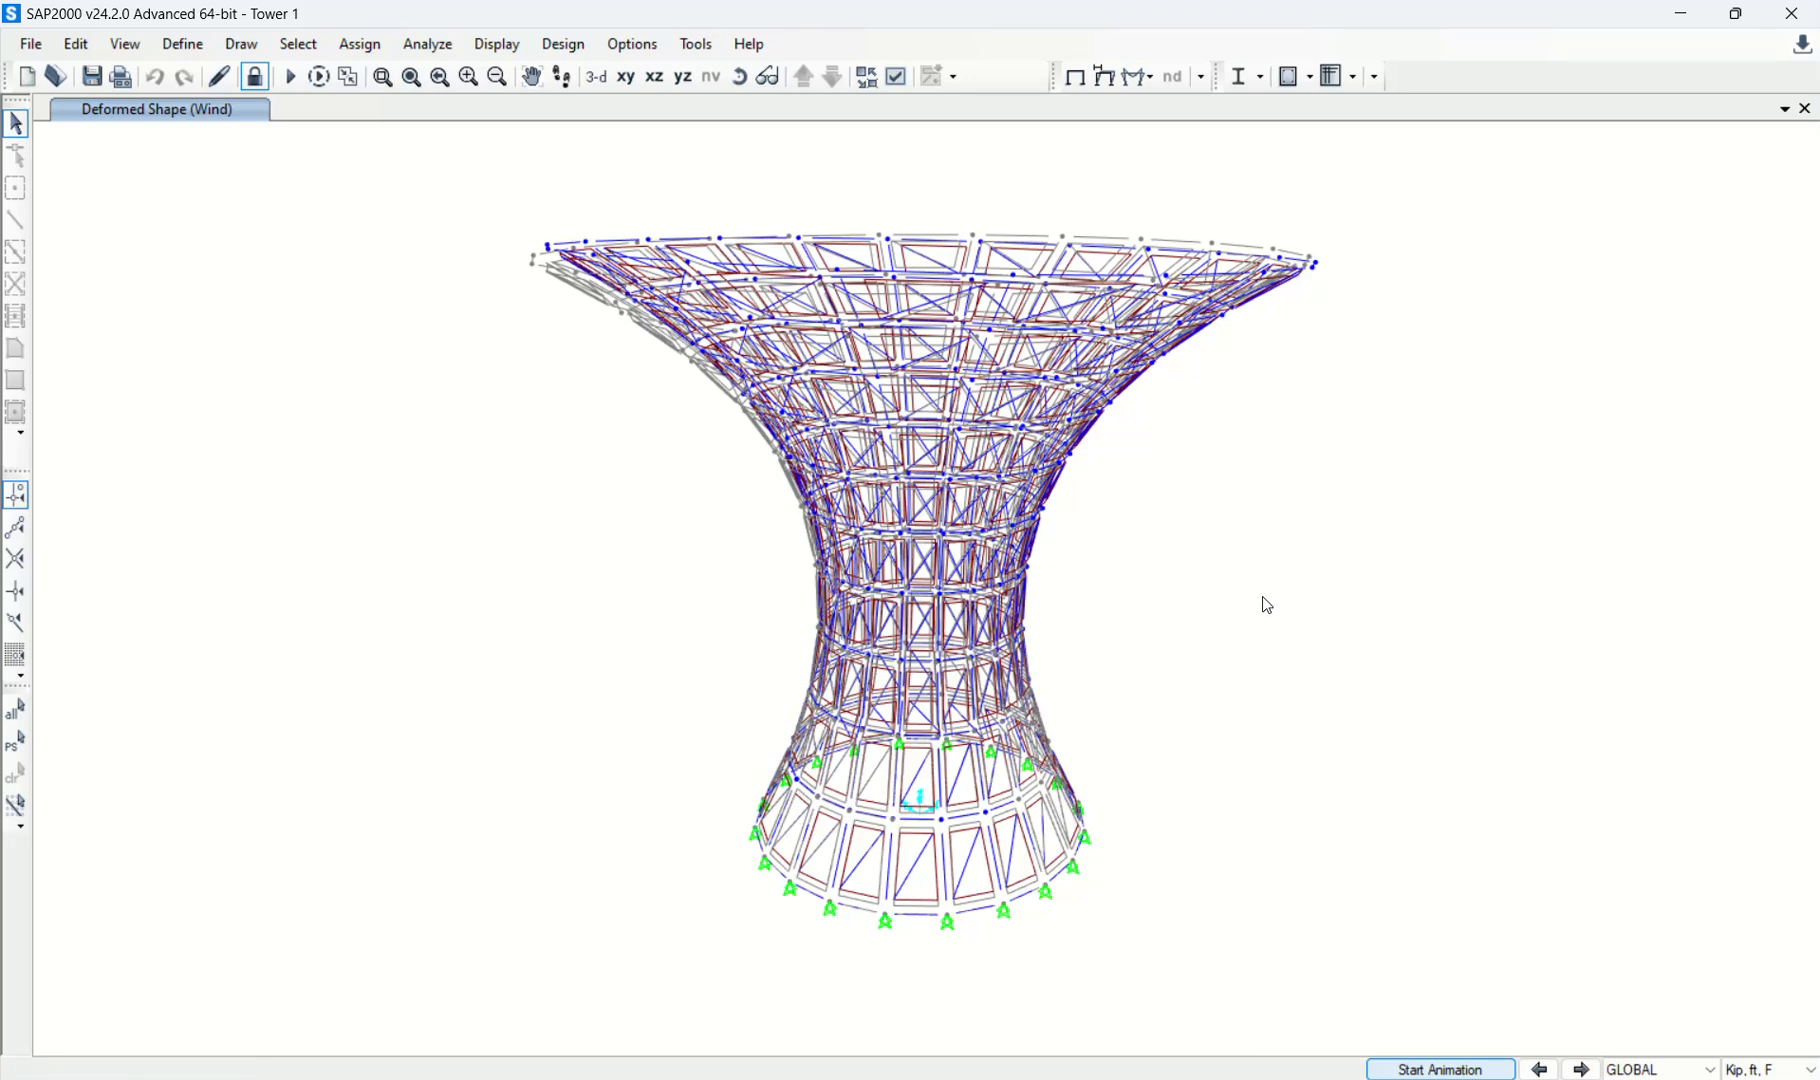